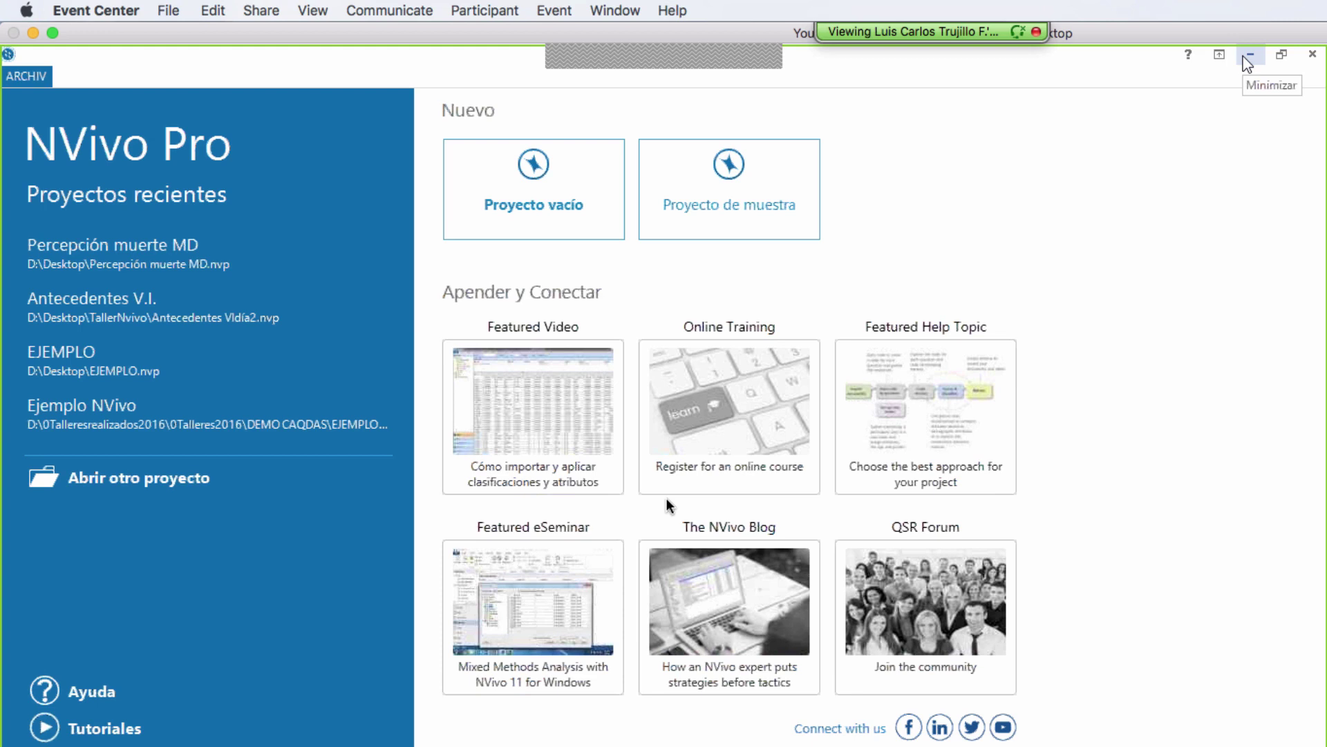
click(1249, 56)
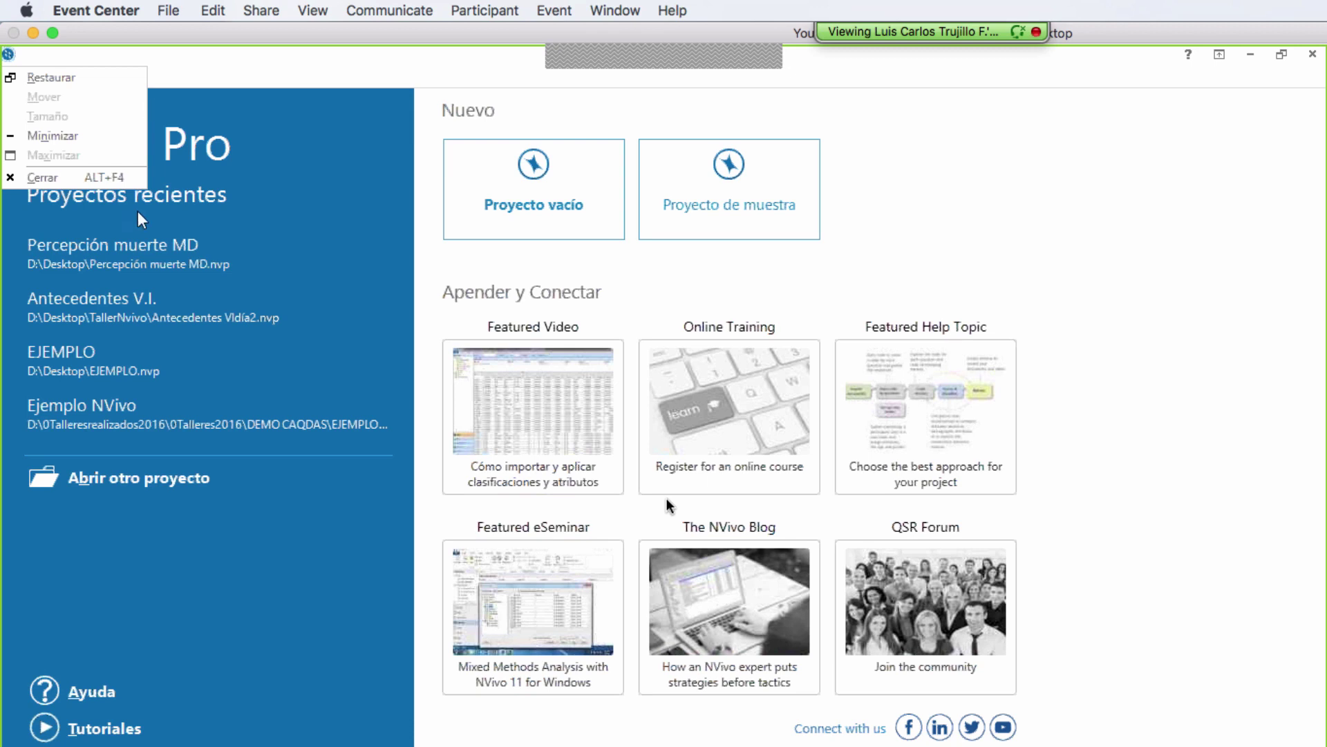
click(290, 169)
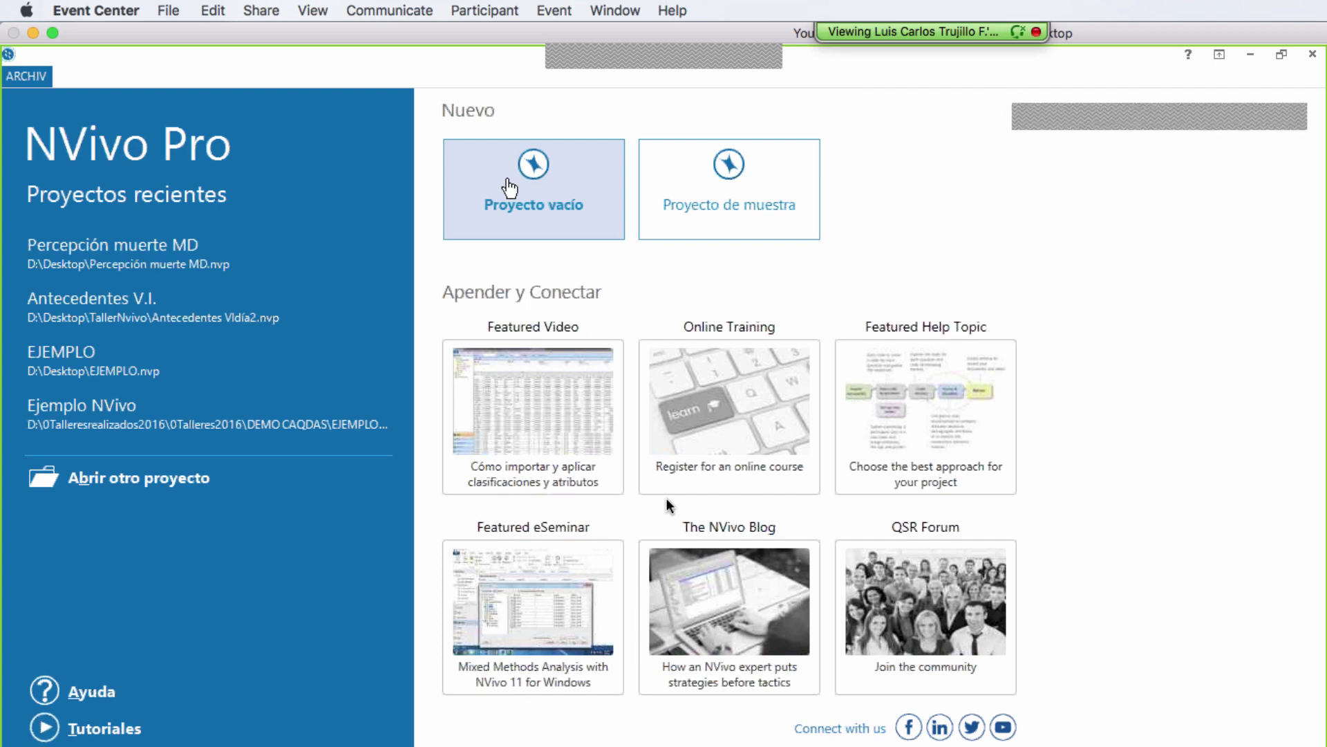
- Start a new empty project titled AVI with the description "OBJETIVOS, RESUMEN O BITÁCORA"
click(540, 211)
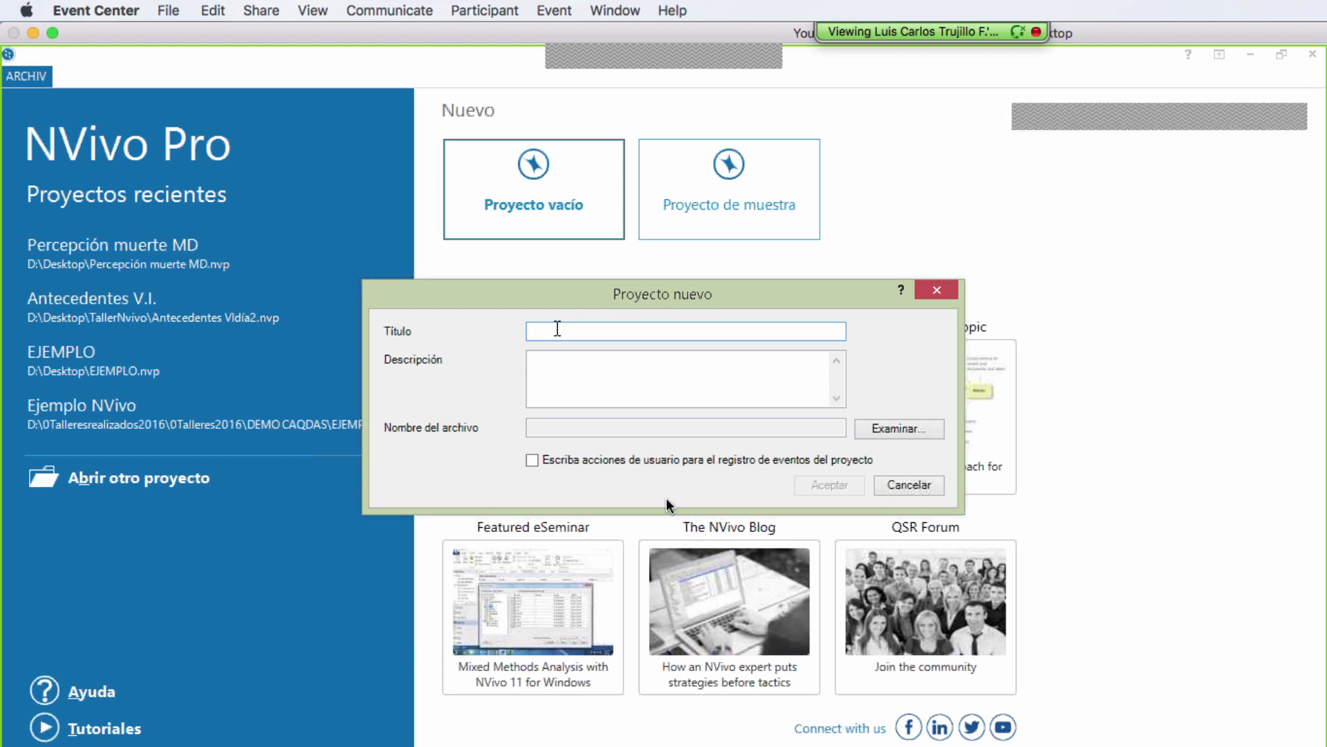
text(AVI)
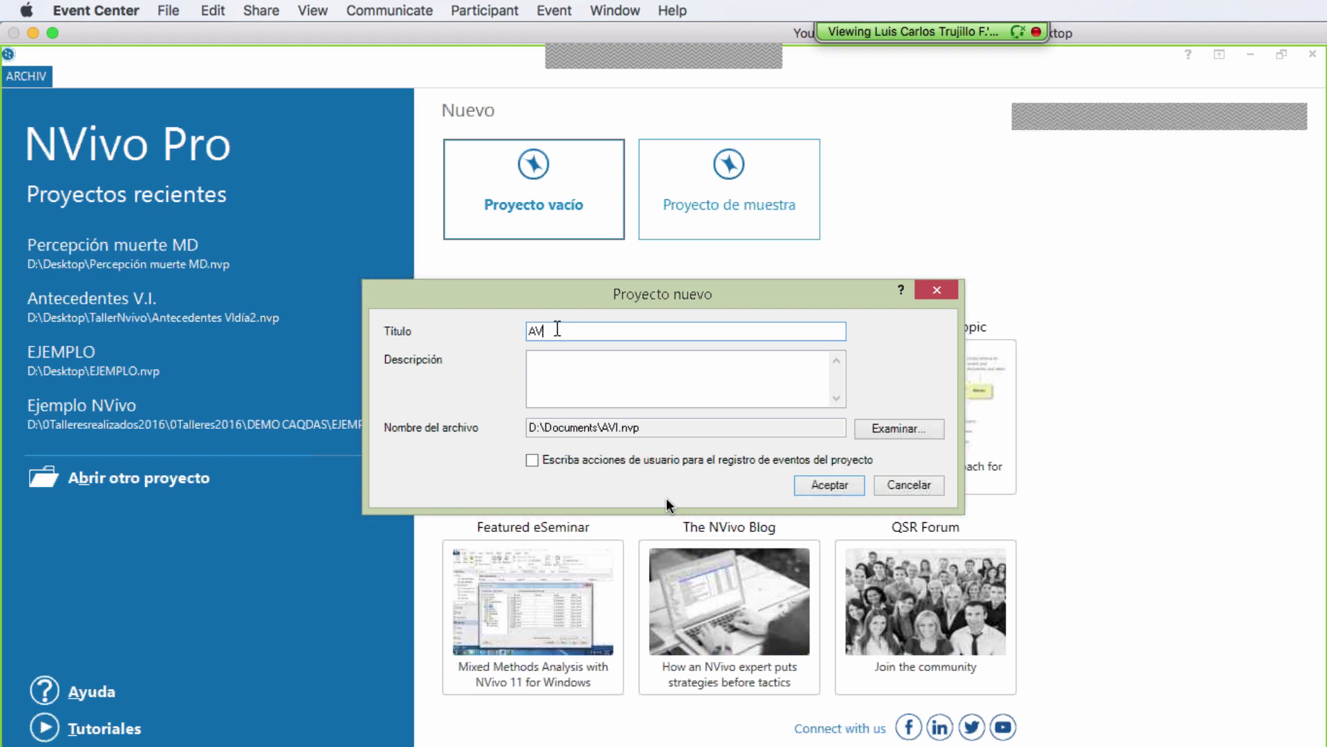
click(575, 372)
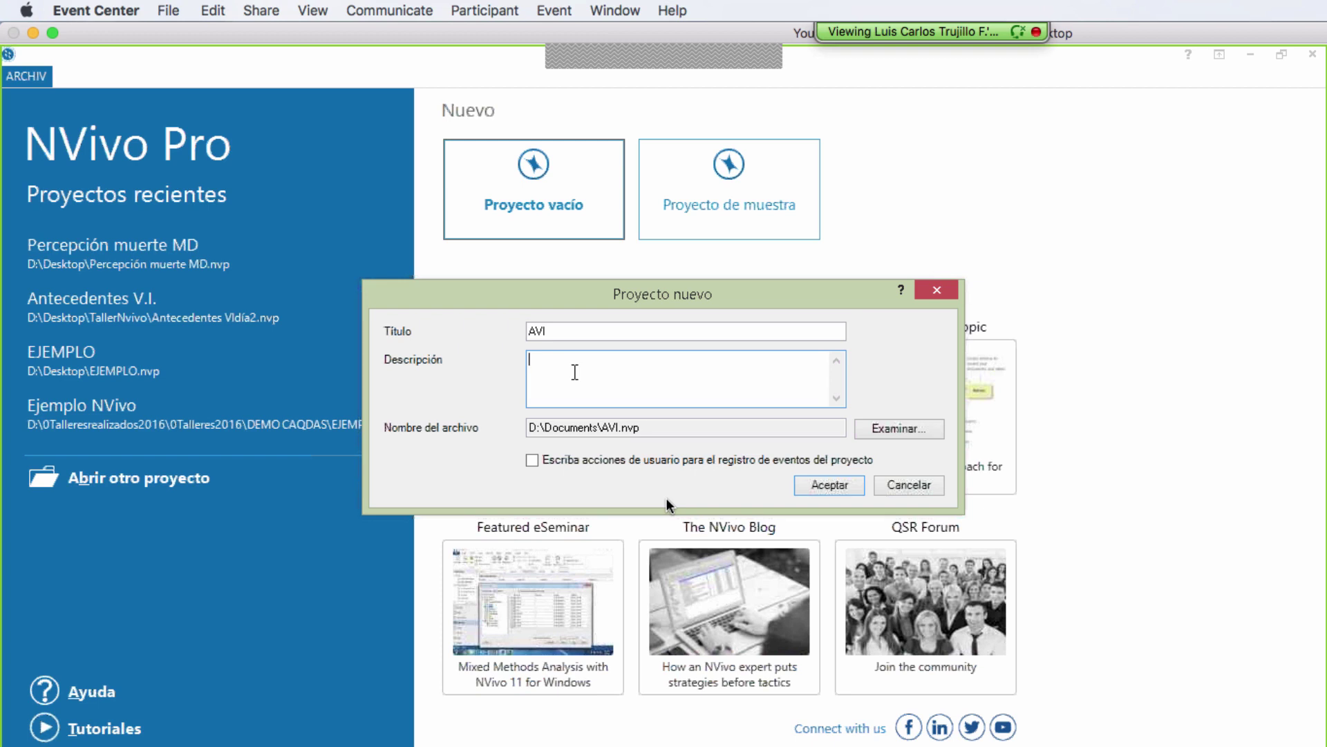
text(OBJETIVOS,)
text(RESUMEN O BITÁCORA)
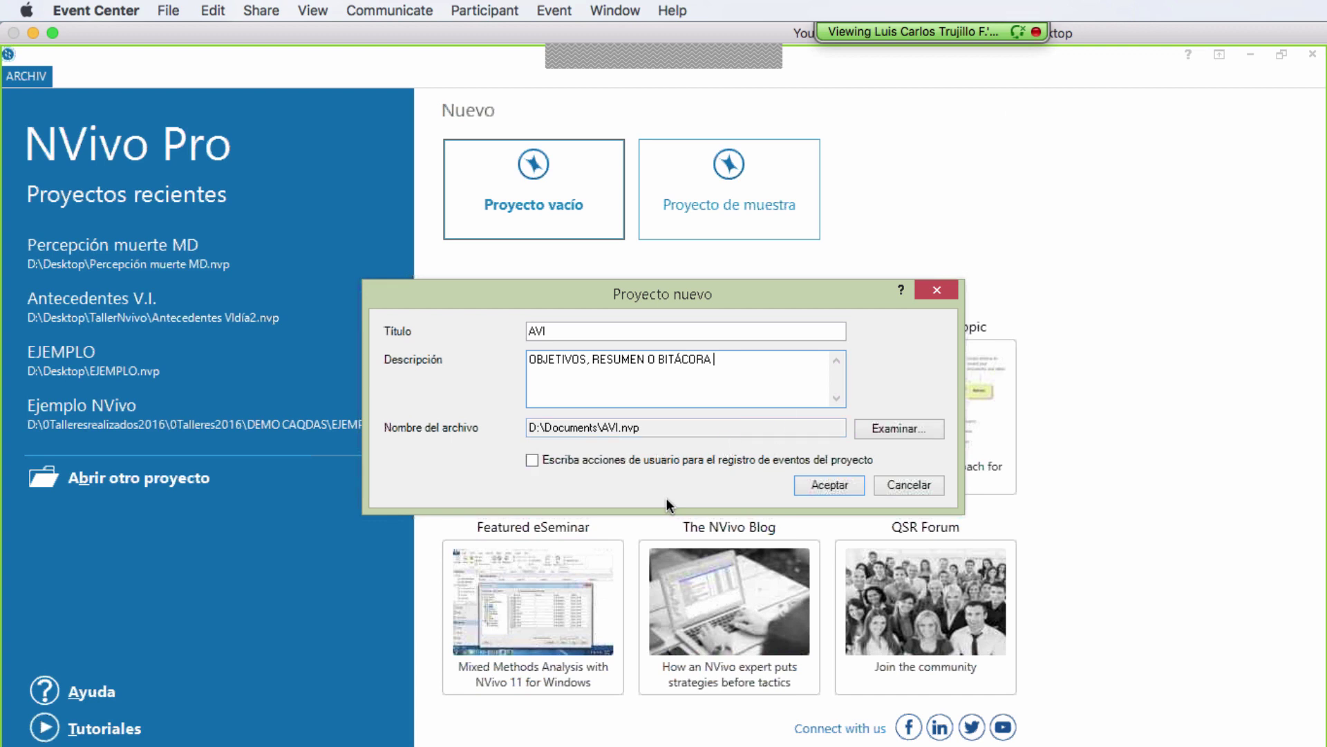
- Set the project file location to the Desktop as AVI.nvp, enable logging of user actions, and create the project
click(903, 430)
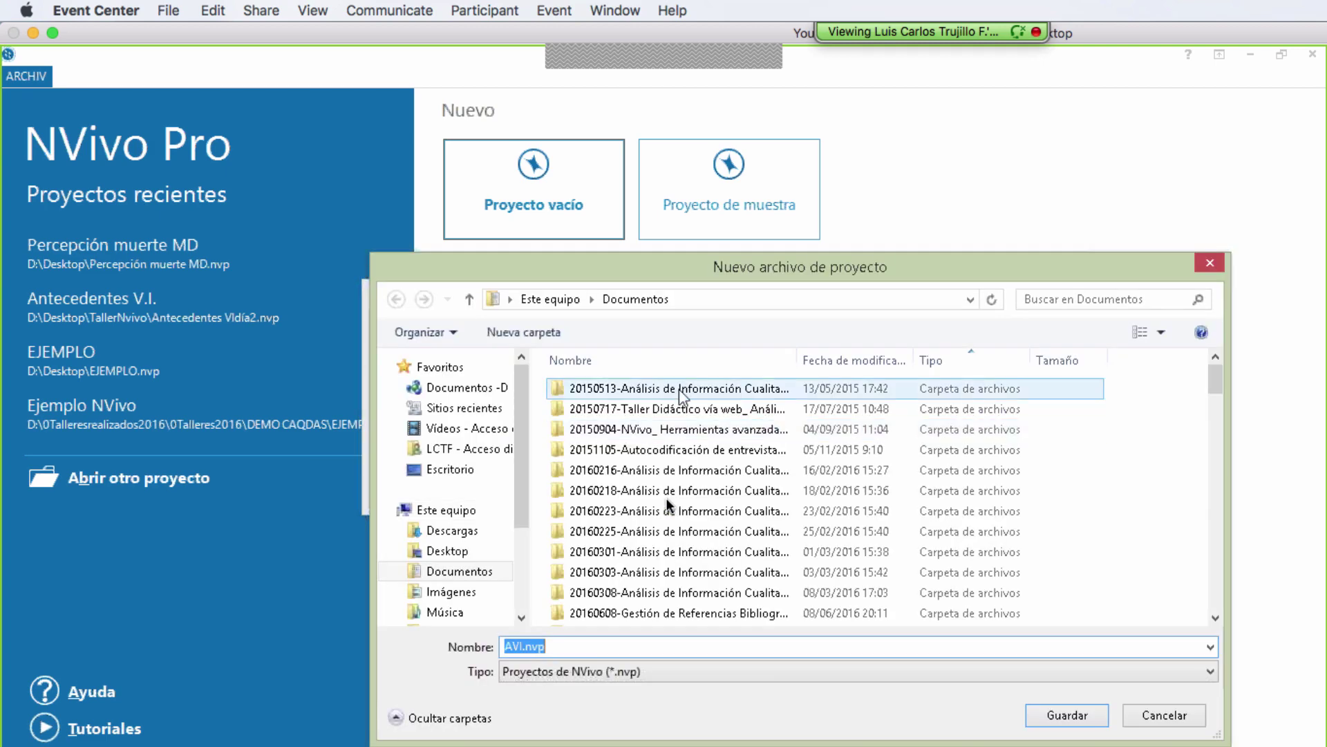
click(450, 471)
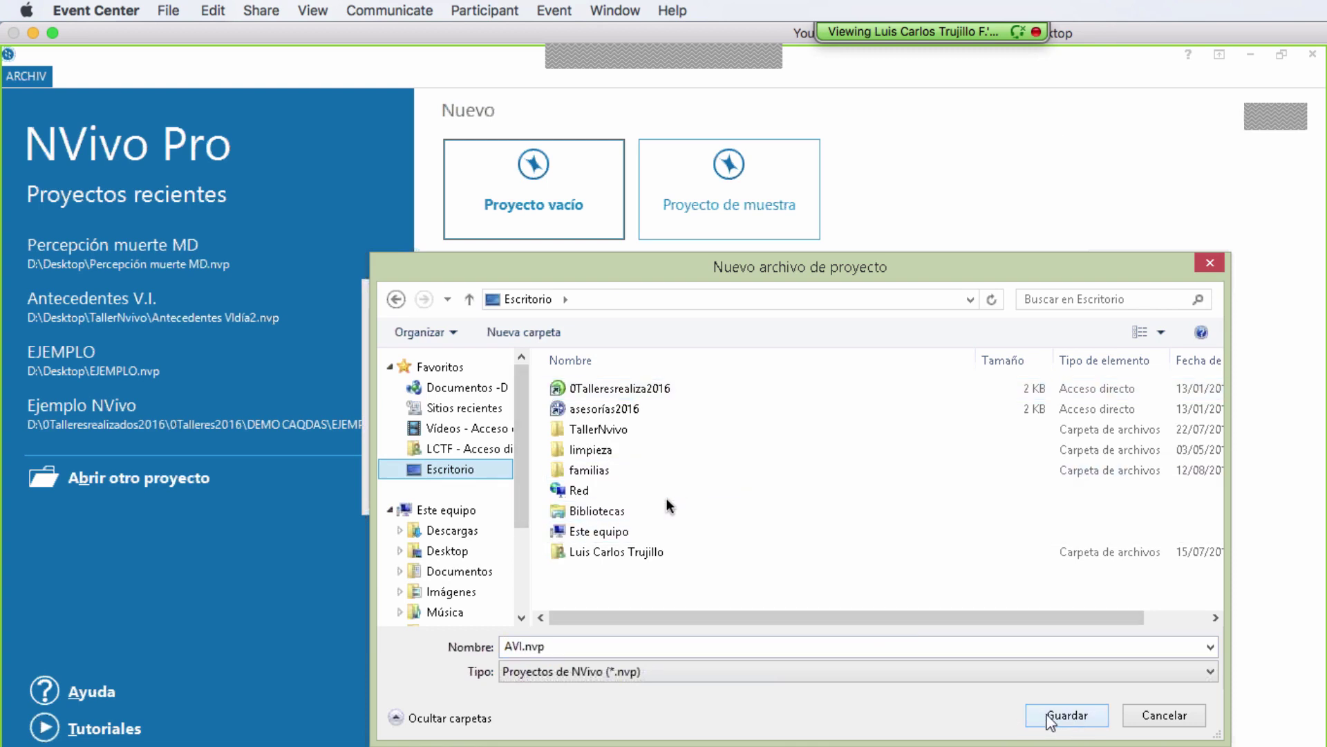
click(1067, 715)
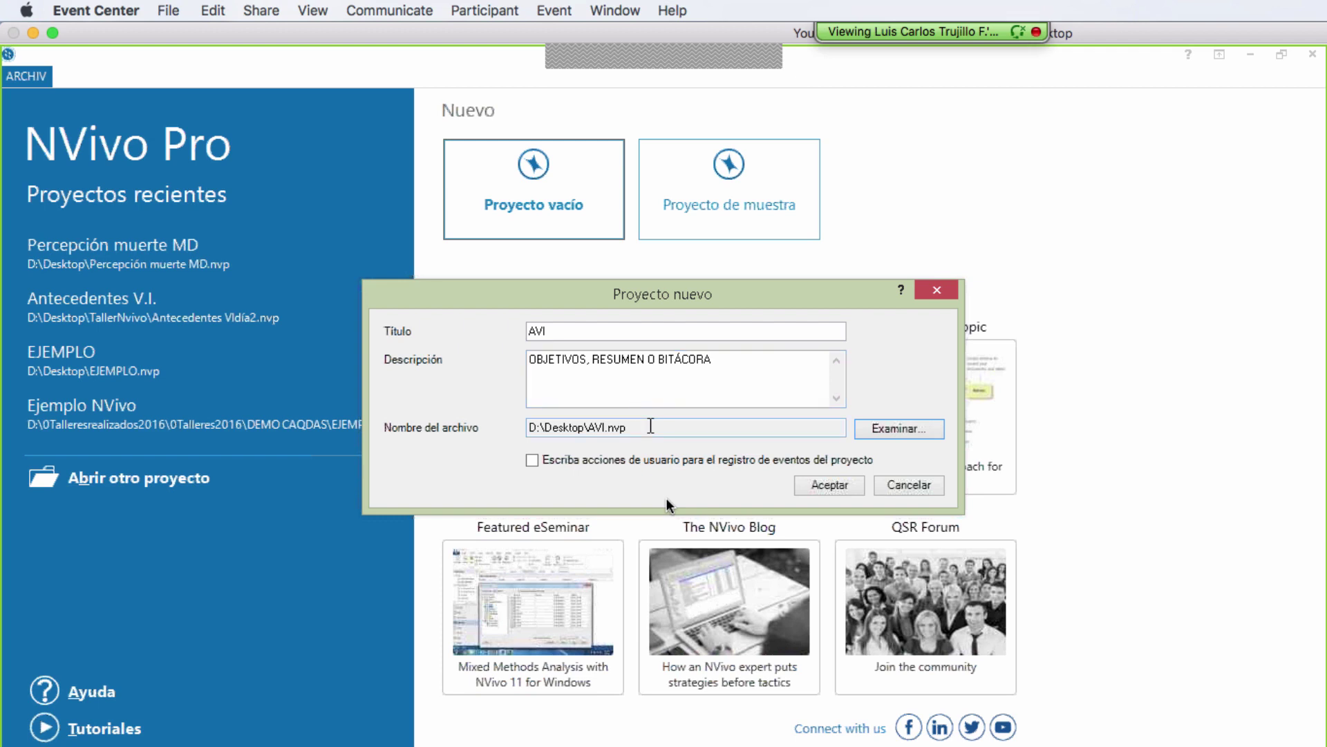
click(532, 463)
click(826, 488)
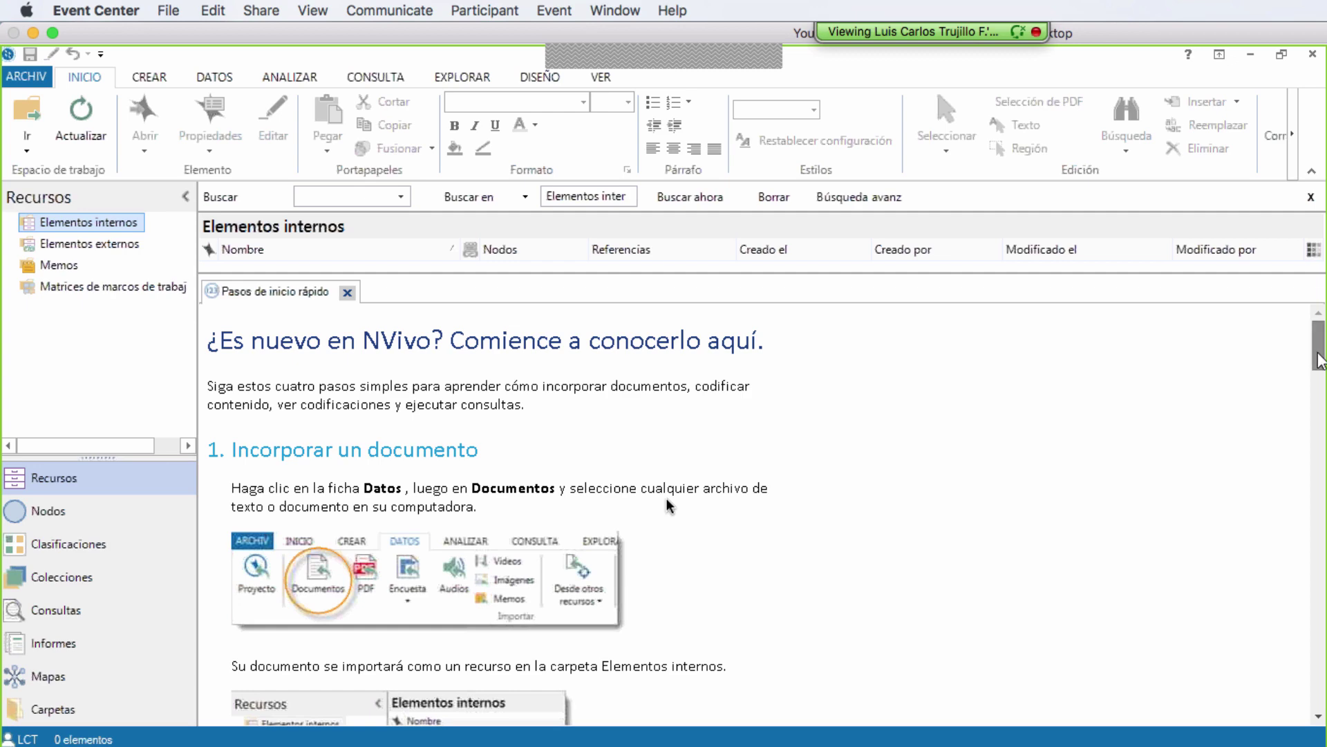
- Read through the quick start steps page to its end and close it
drag(1321, 360, 1286, 710)
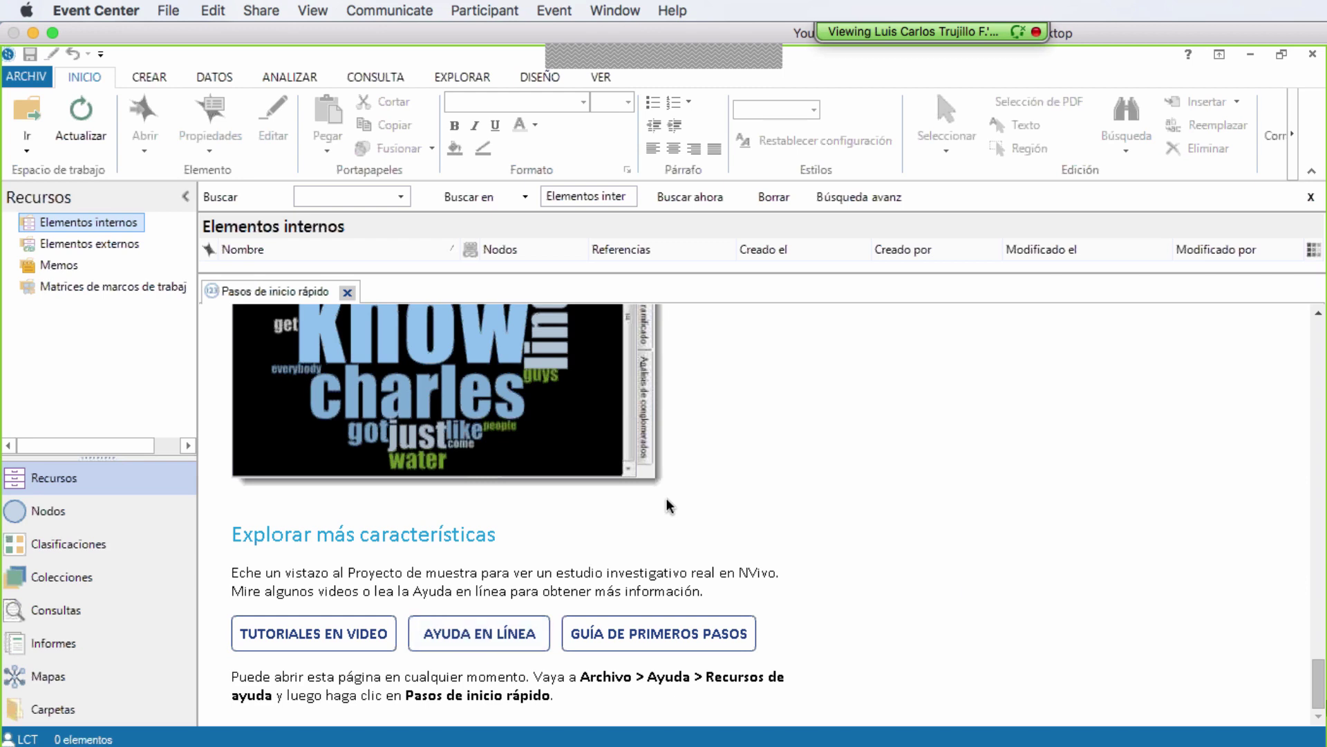
click(347, 293)
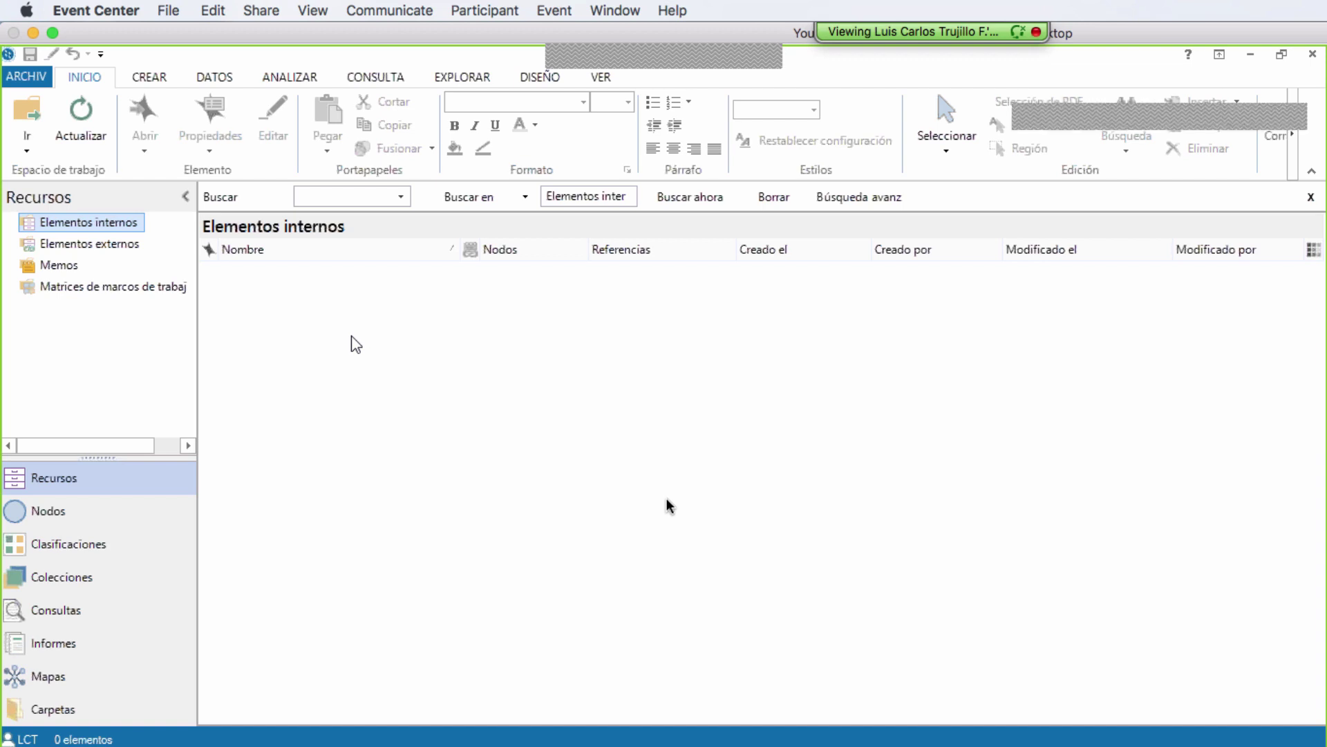
- Look over the data import options, including the survey formats and the other source types
click(216, 82)
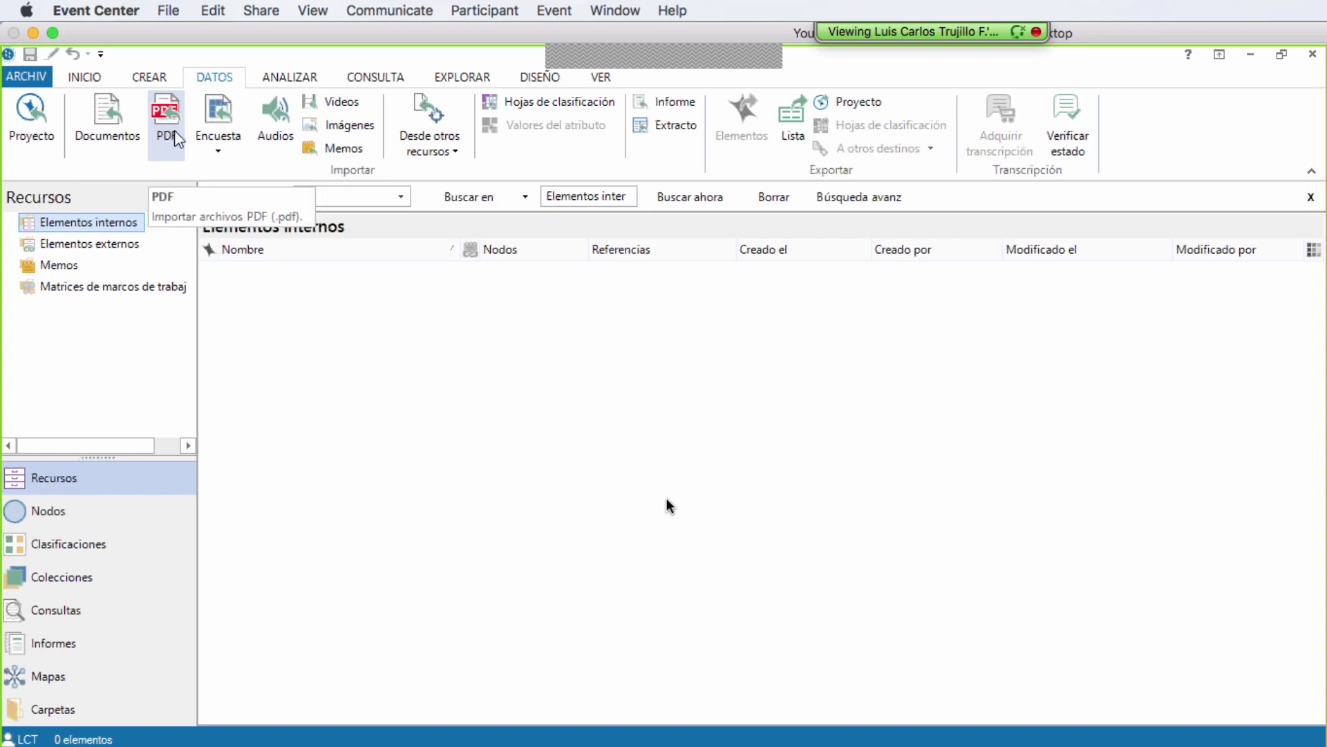
click(220, 151)
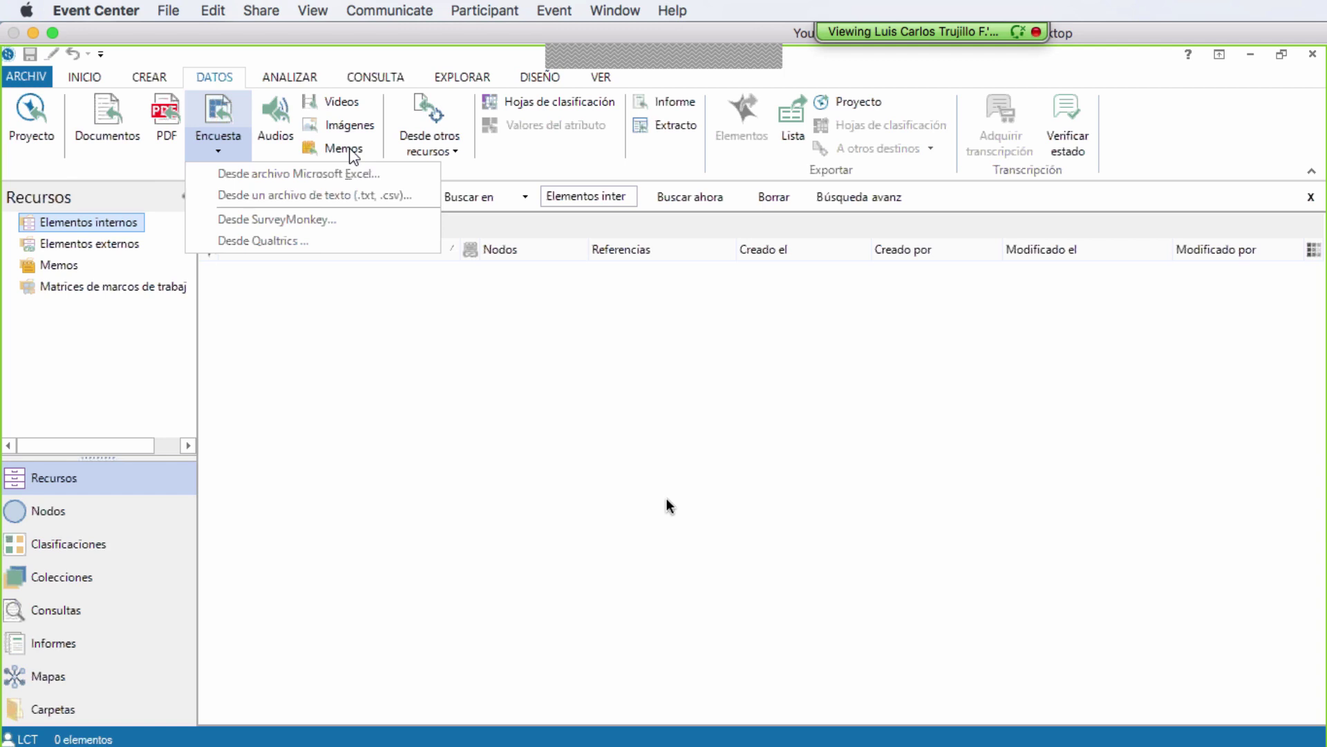
click(440, 142)
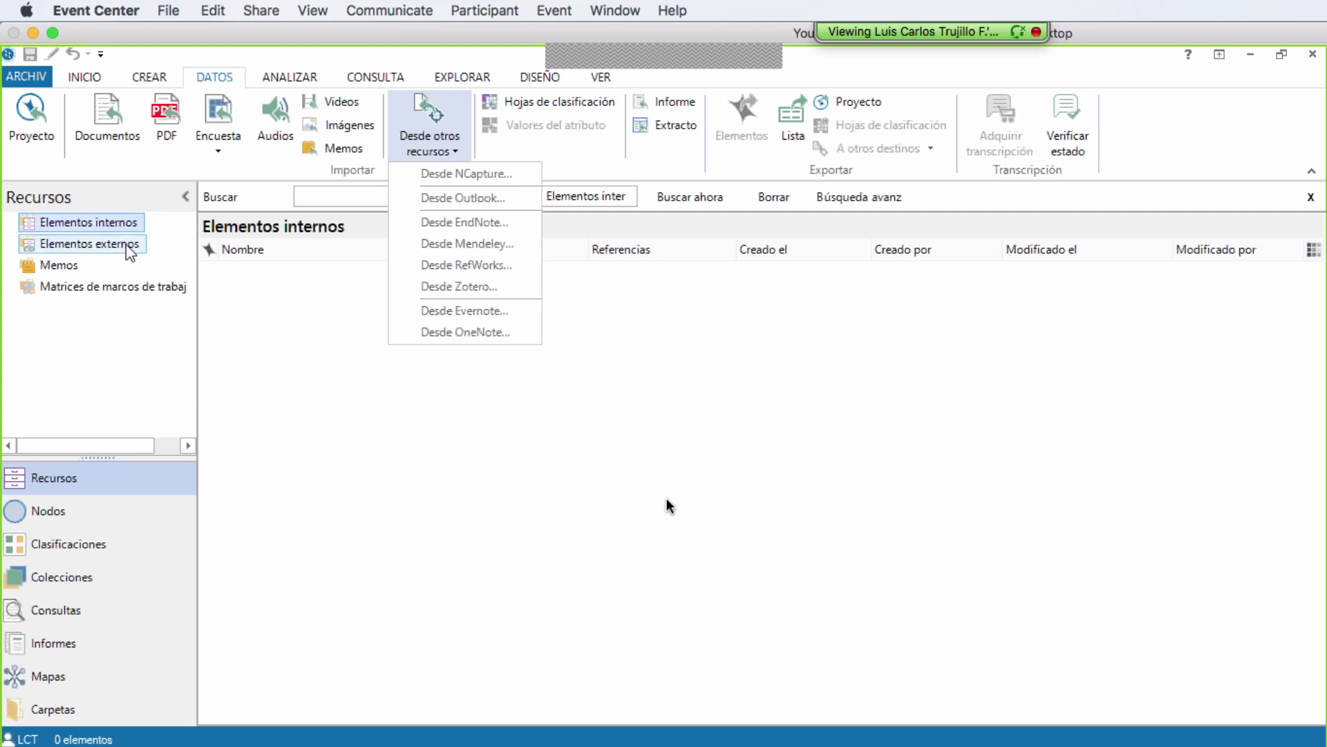
mouse_move(126, 243)
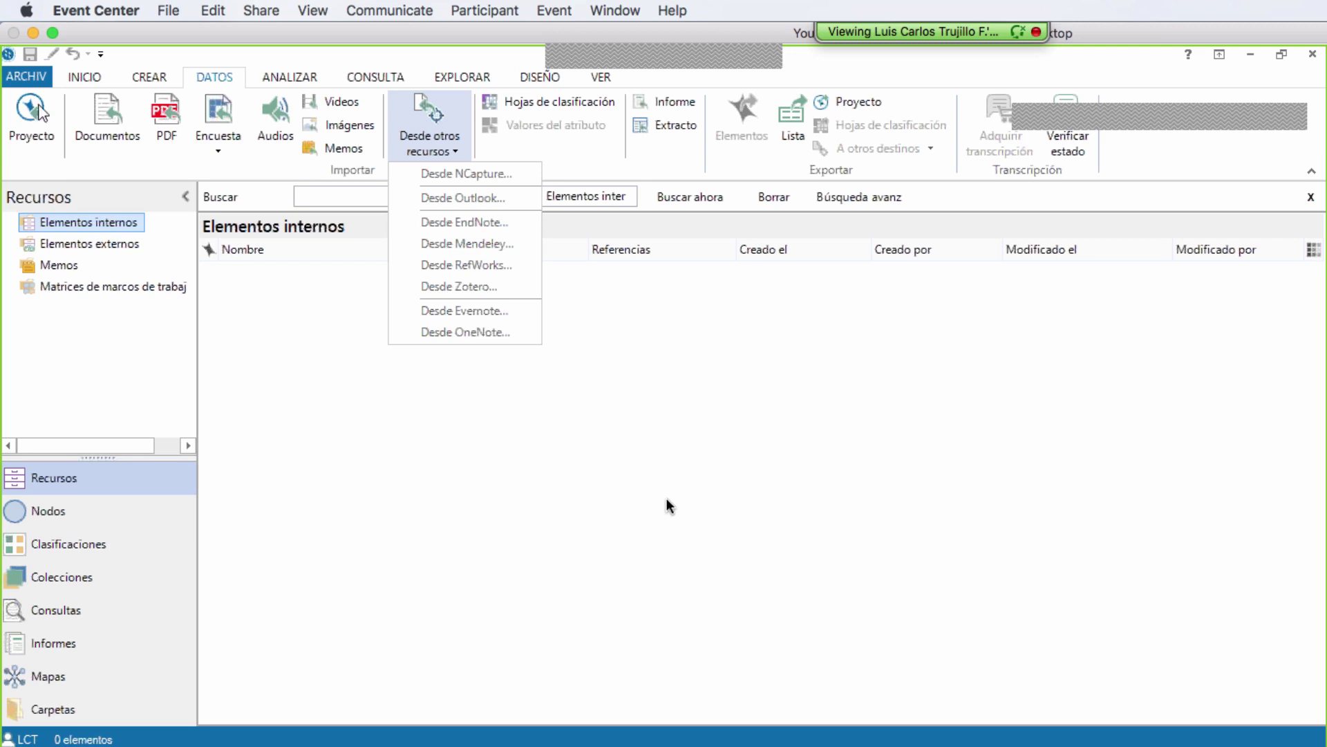
- Choose all Word documents in the Desktop's familias folder, from 5efaalba.doc to 15Lsmawily.doc, for import as internal documents
click(92, 125)
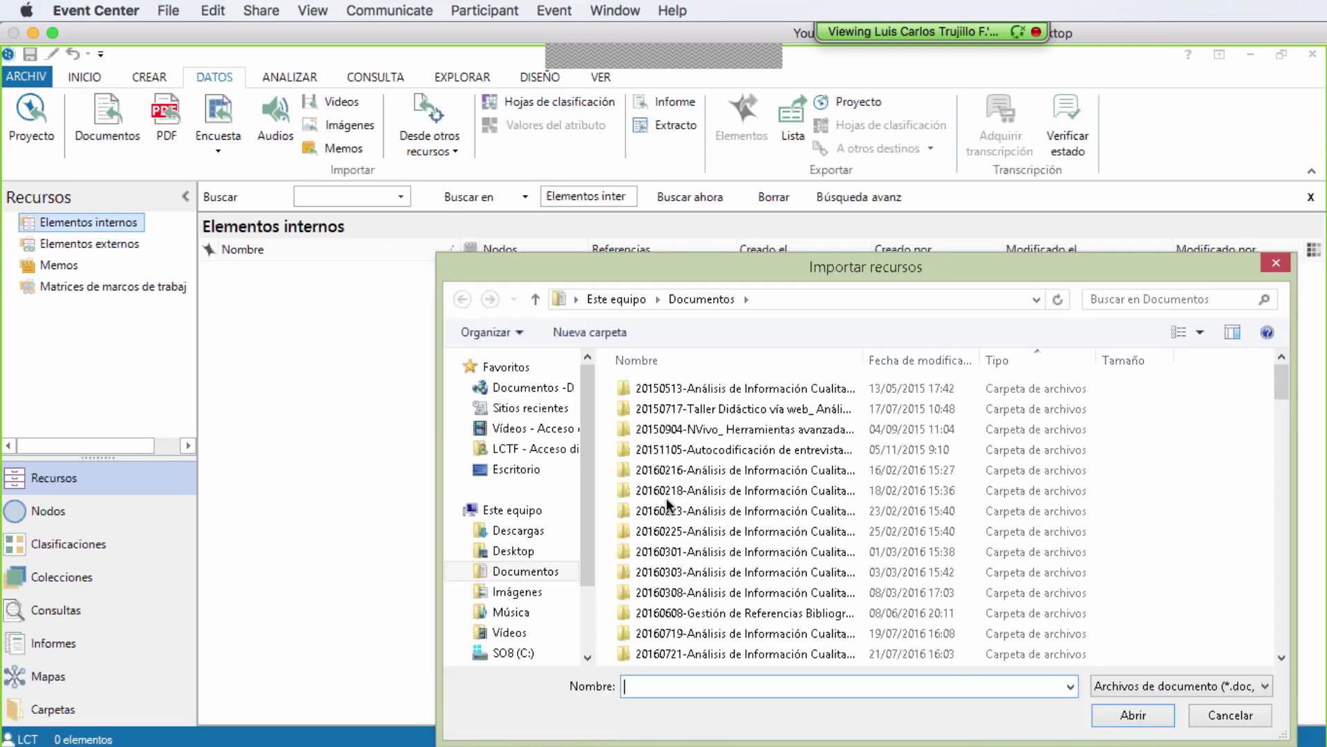
click(515, 473)
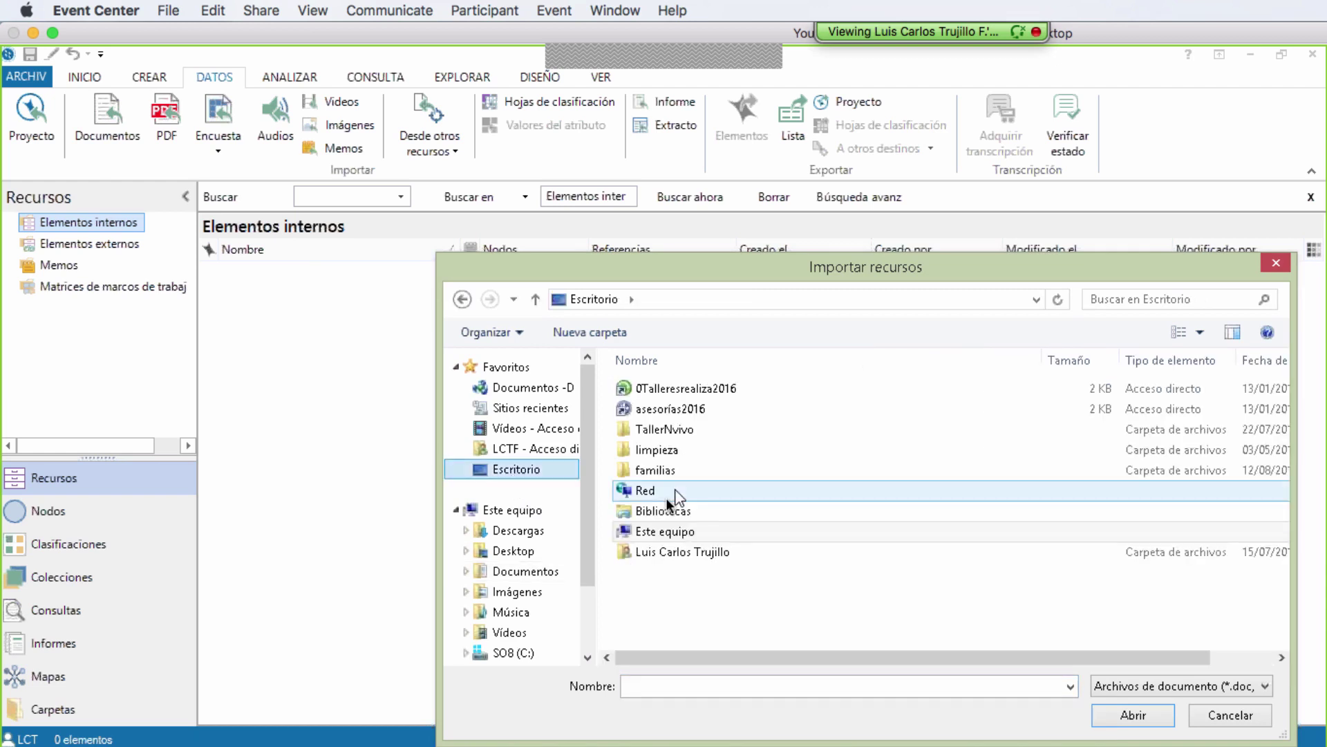
double_click(663, 472)
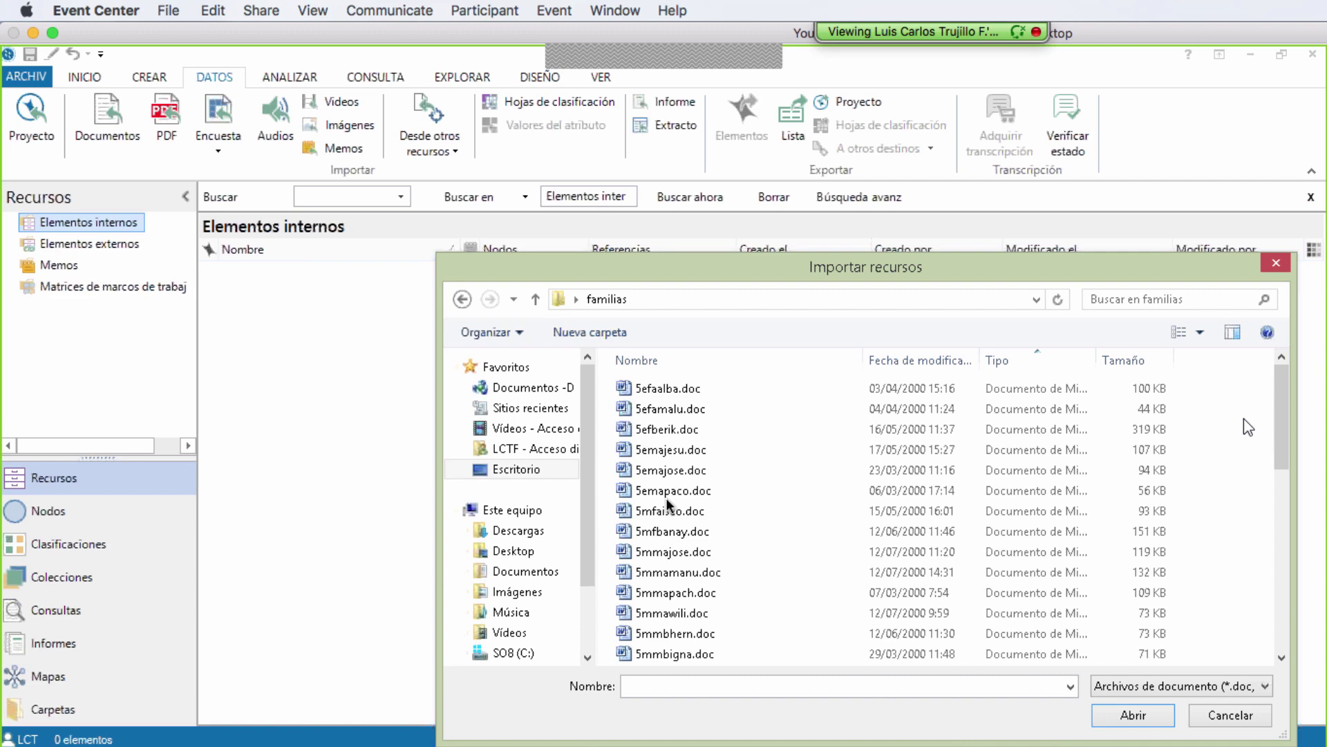
key(Down)
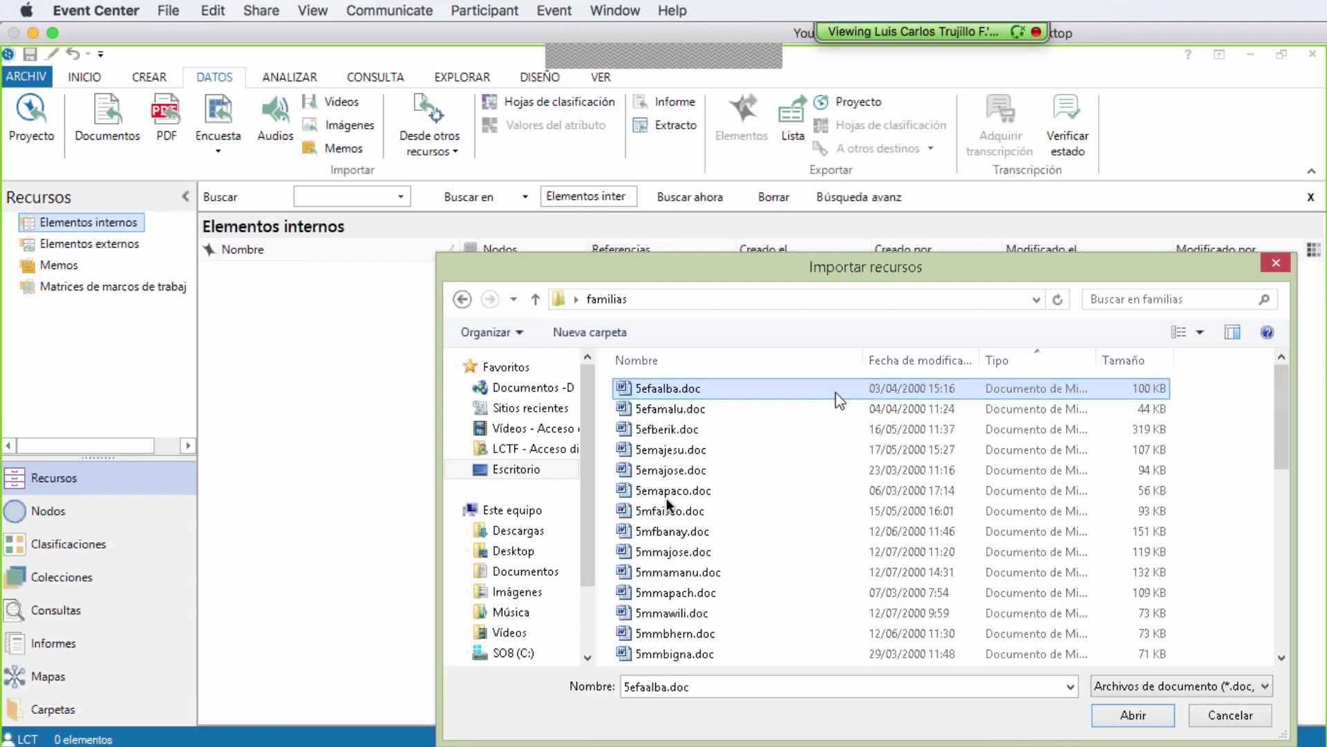
key(shift+Down)
key(shift+Down)
key(shift+Down)
key(shift+Down)
key(shift+Down)
key(shift+Down)
key(shift+Down)
key(shift+Down)
key(shift+Down)
key(shift+Down)
key(shift+Down)
key(shift+Down)
key(shift+Down)
key(shift+Down)
key(shift+Down)
key(shift+Down)
key(shift+Down)
key(shift+Down)
key(shift+Down)
key(shift+Down)
key(shift+Down)
key(shift+Down)
key(shift+Down)
key(shift+Down)
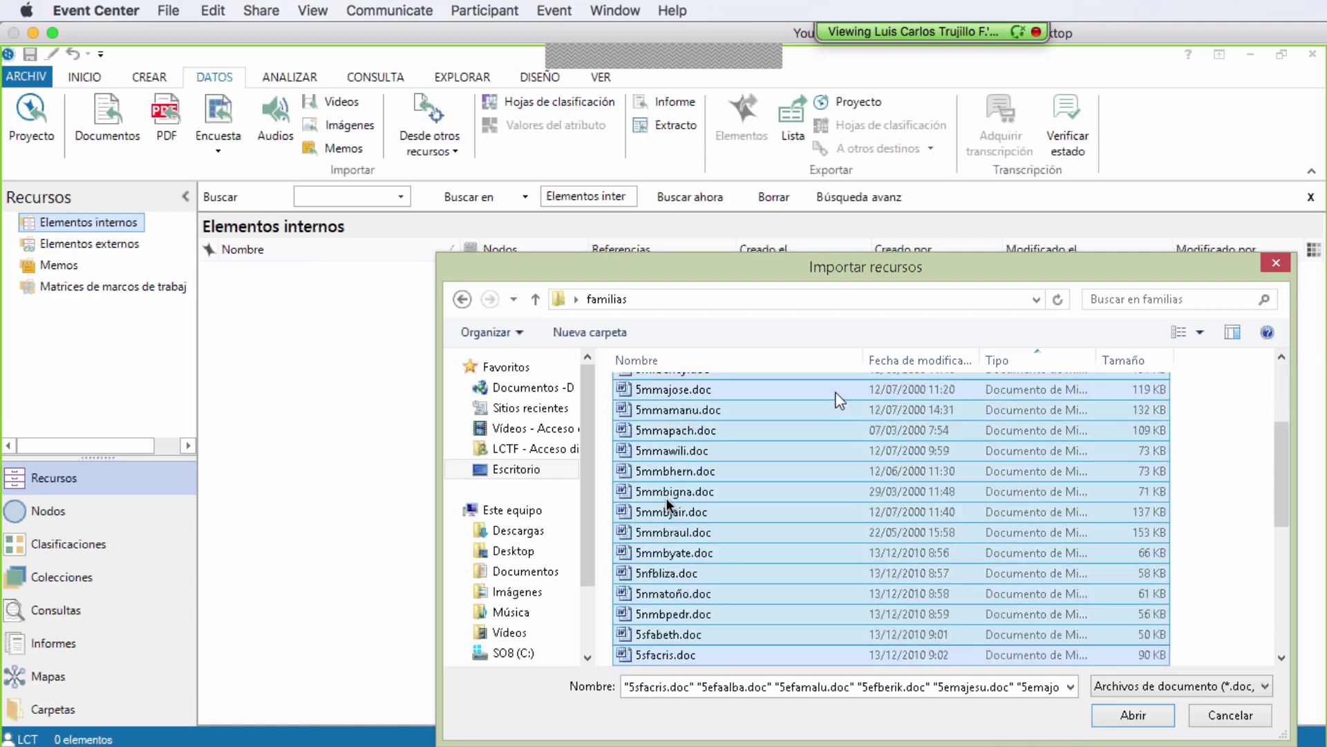
key(shift+Down)
key(shift+Down)
key(shift+Down)
key(shift+Down)
key(shift+Down)
key(shift+Down)
key(shift+Down)
key(shift+Down)
key(shift+Down)
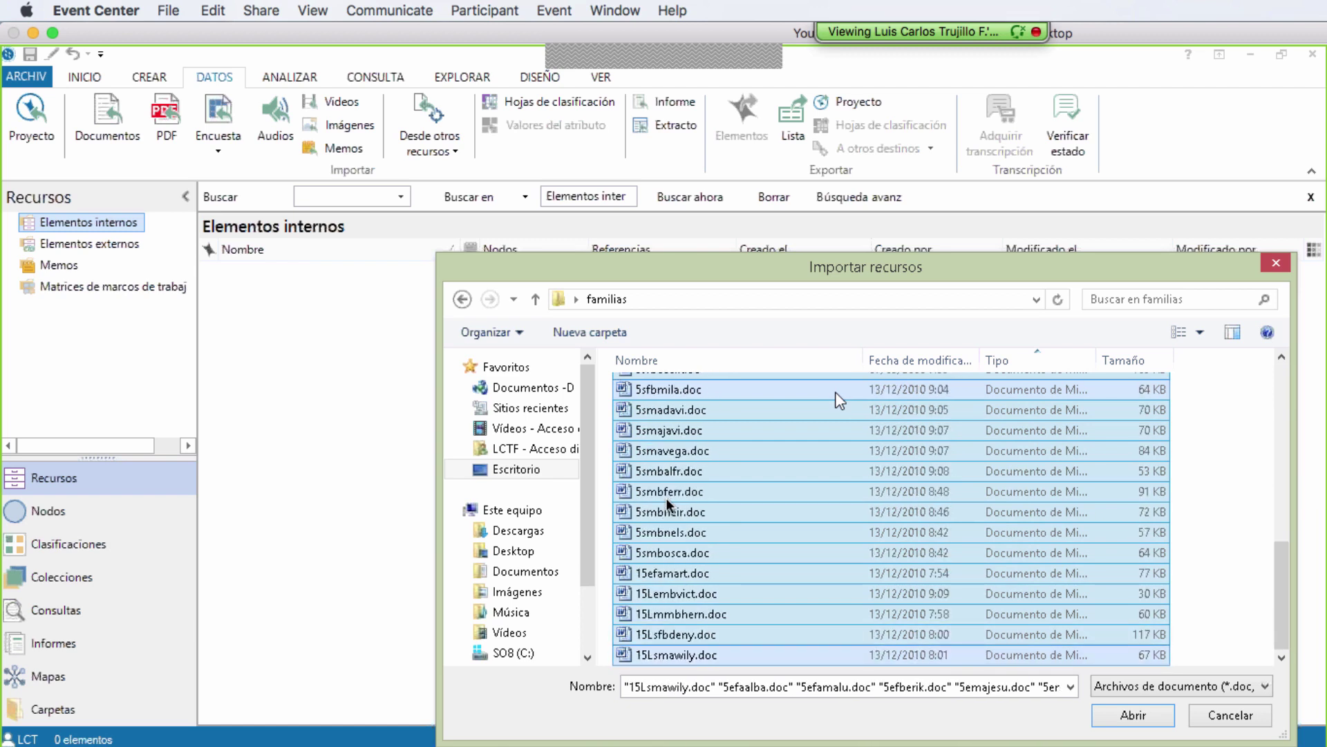
click(1132, 715)
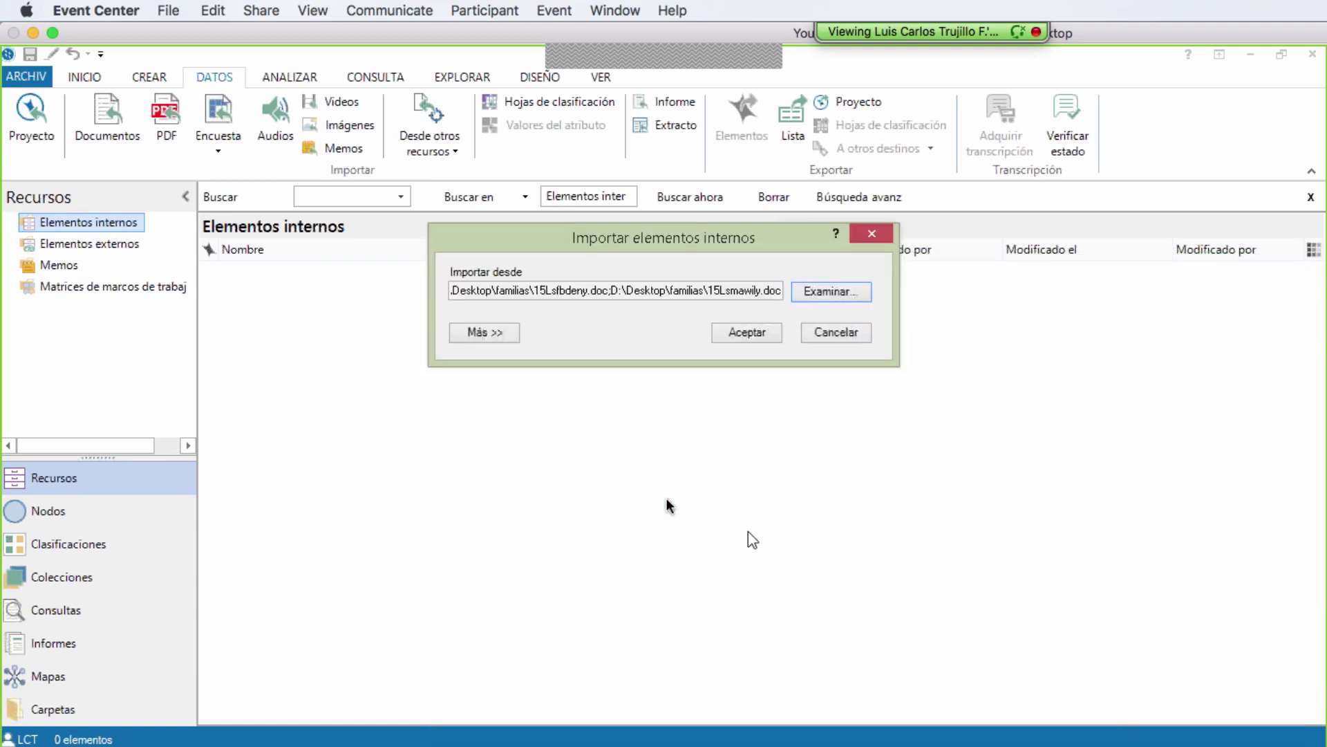
- Import the chosen documents using each one's first paragraph as its description
click(499, 339)
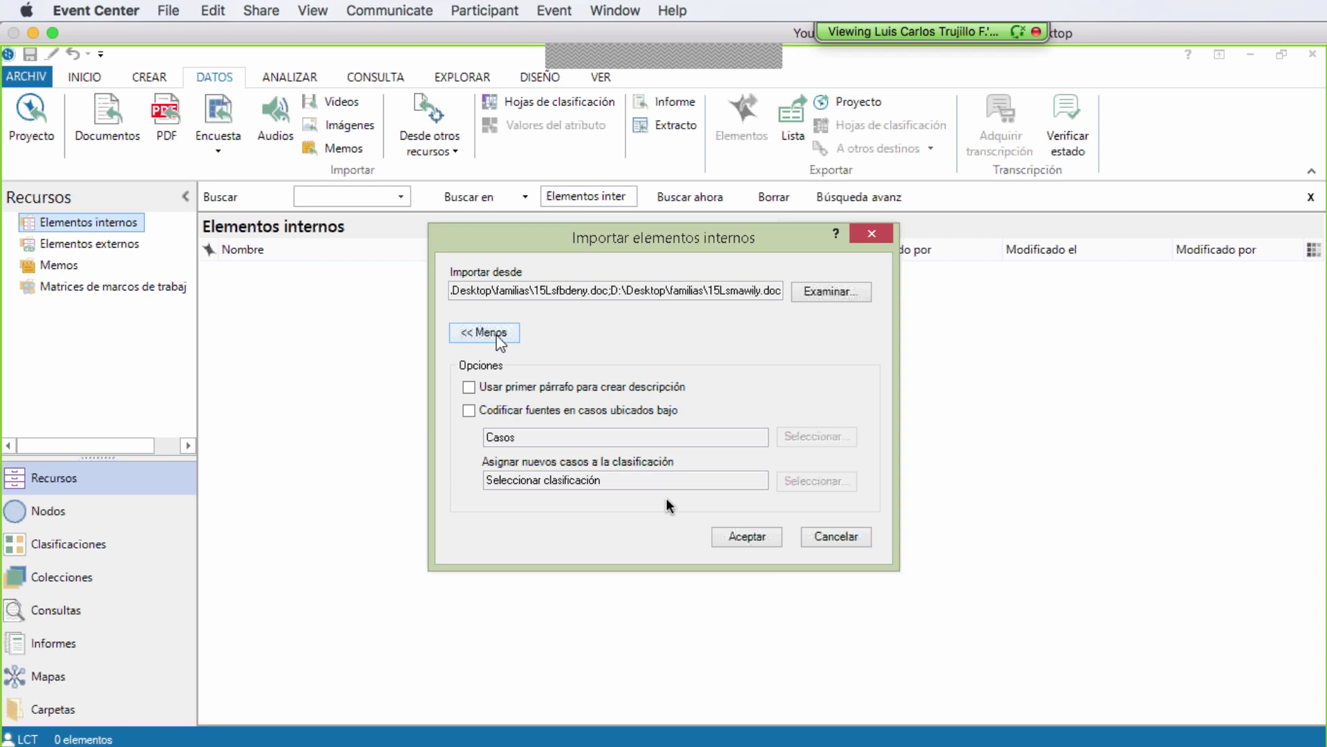
click(469, 386)
click(745, 538)
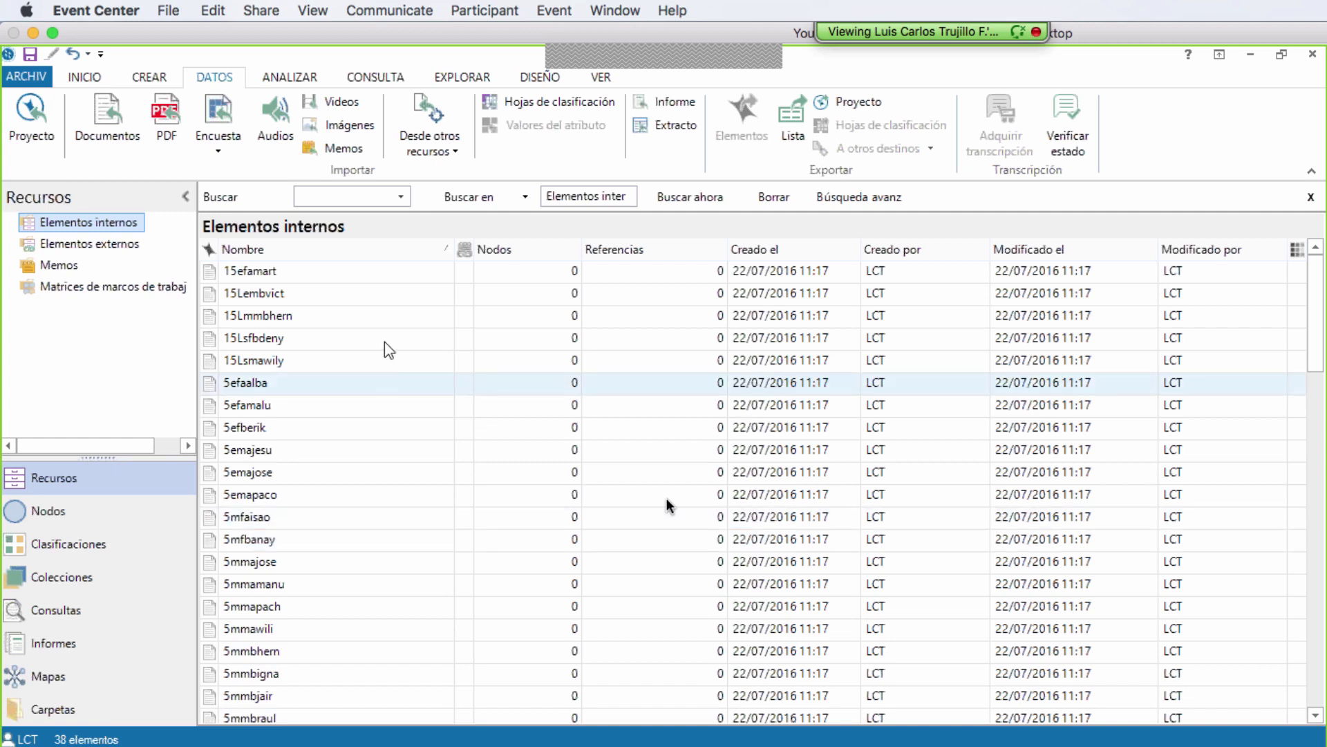
- Open the 15efamart document below the source list and review its description in the document properties
click(269, 275)
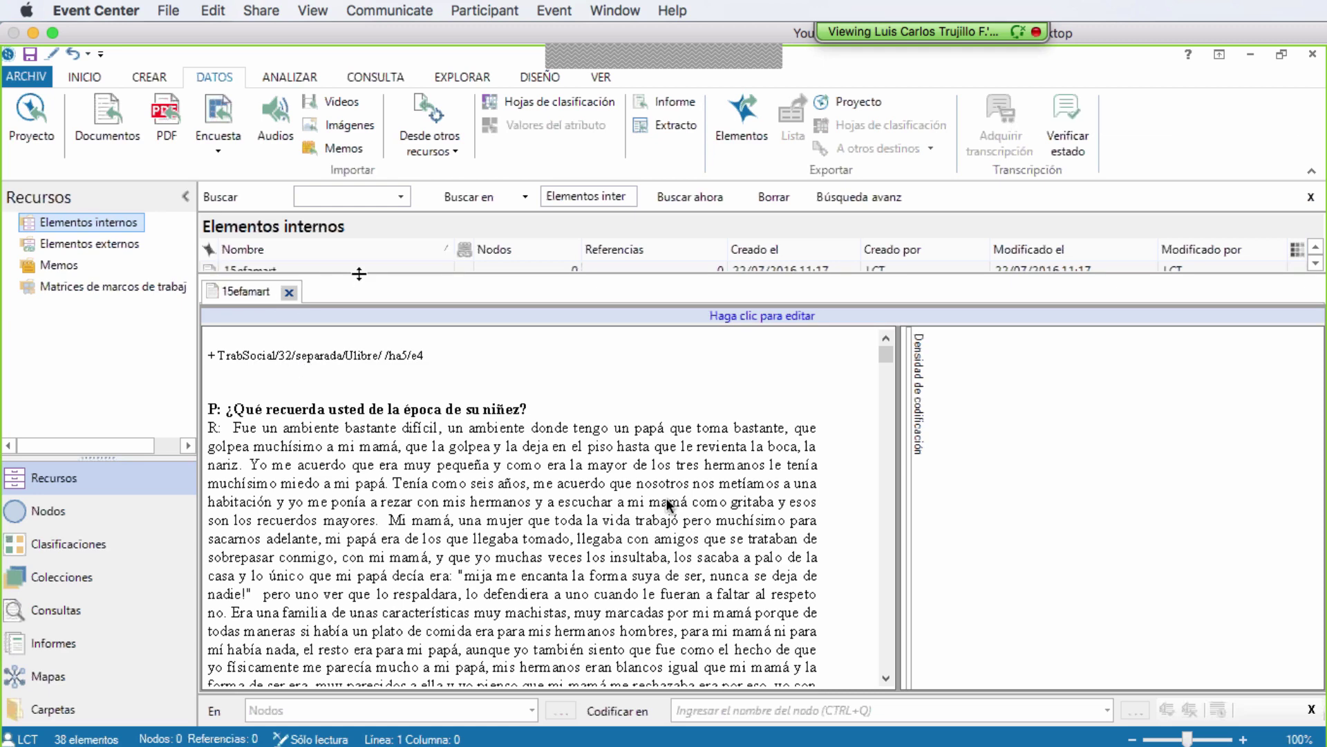
drag(359, 273, 350, 339)
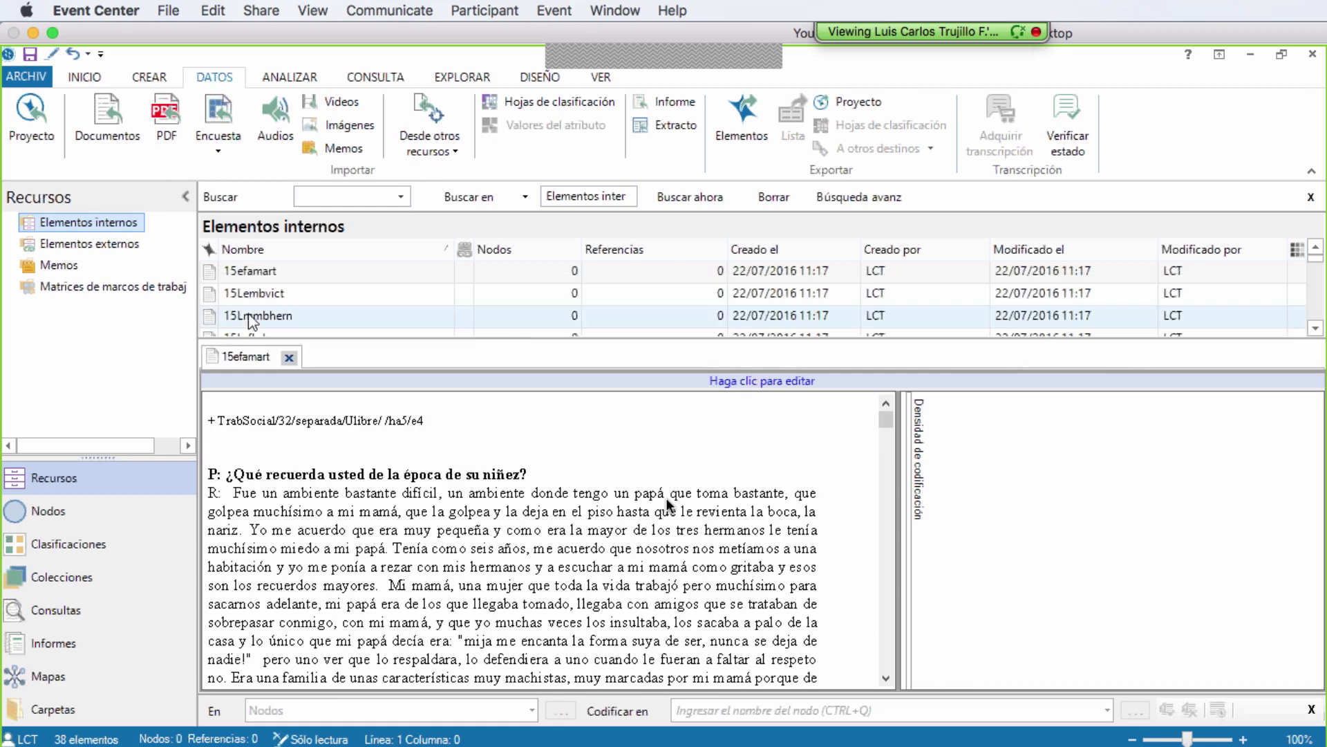
right_click(253, 275)
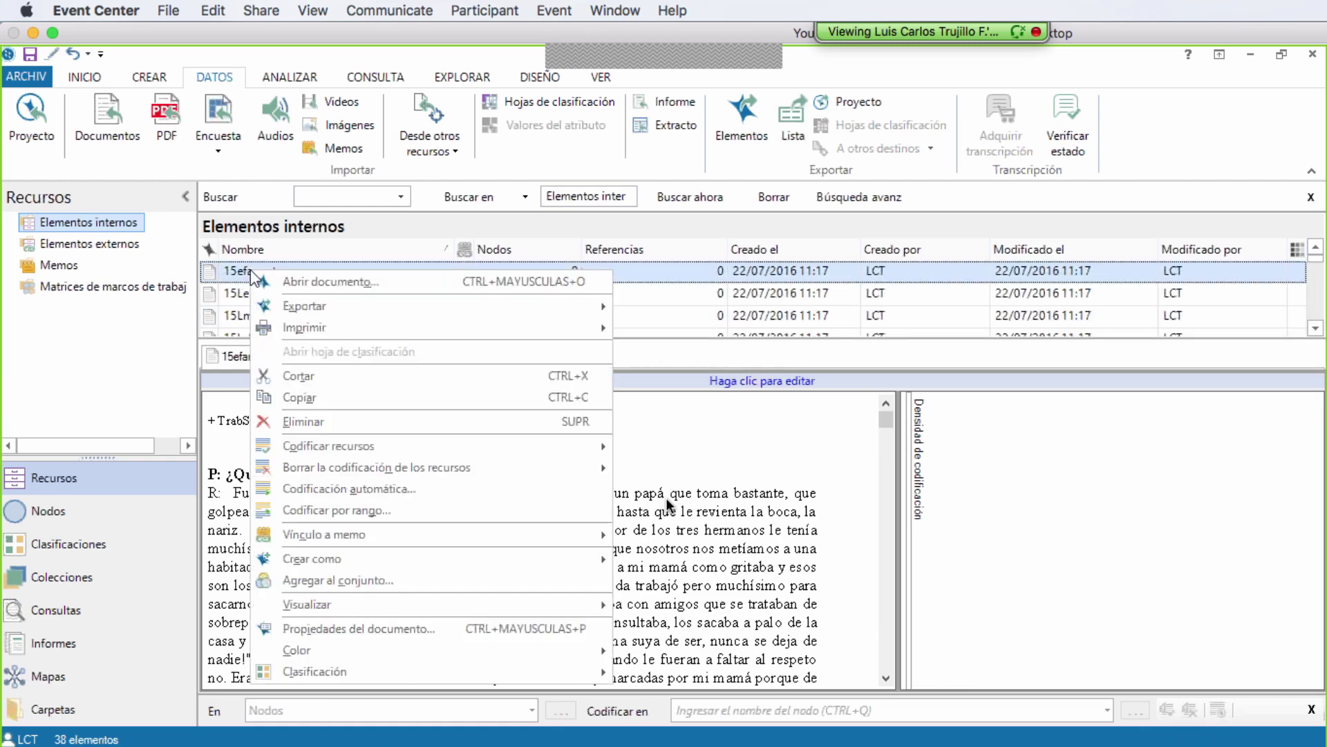
click(335, 629)
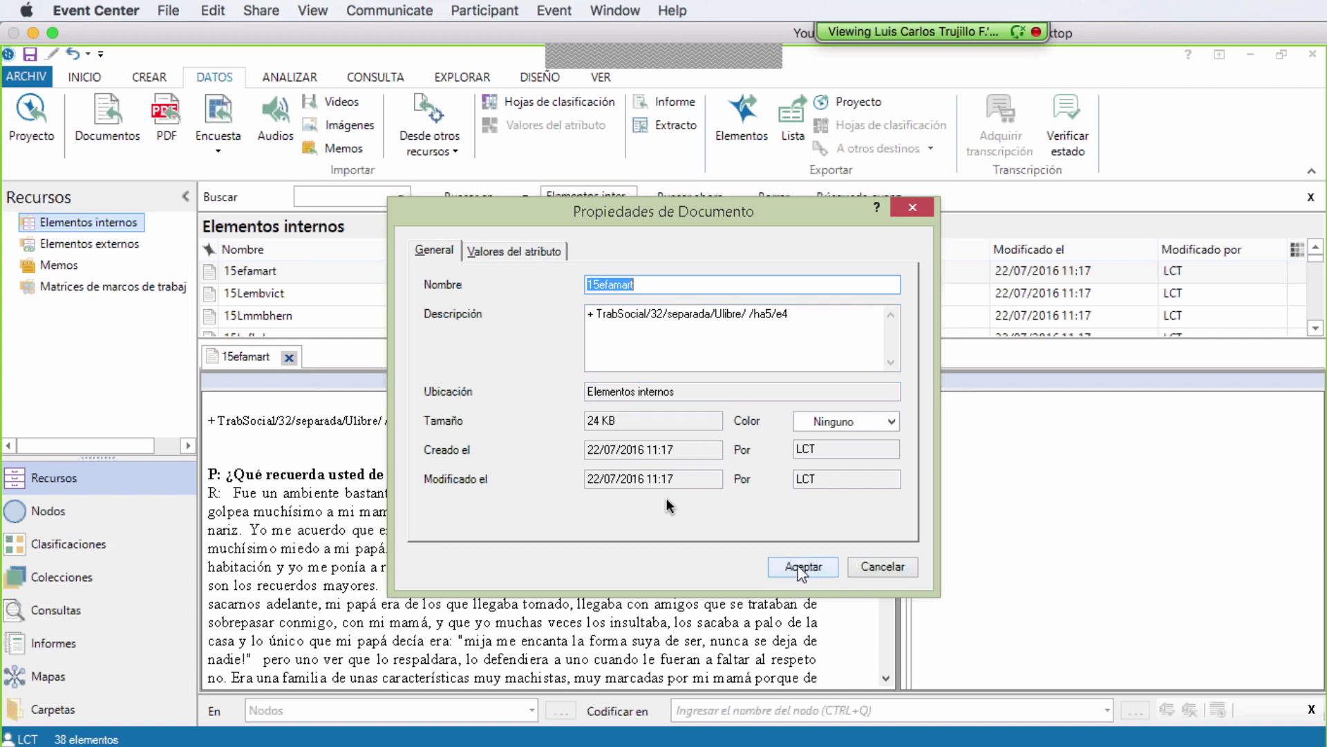
click(799, 565)
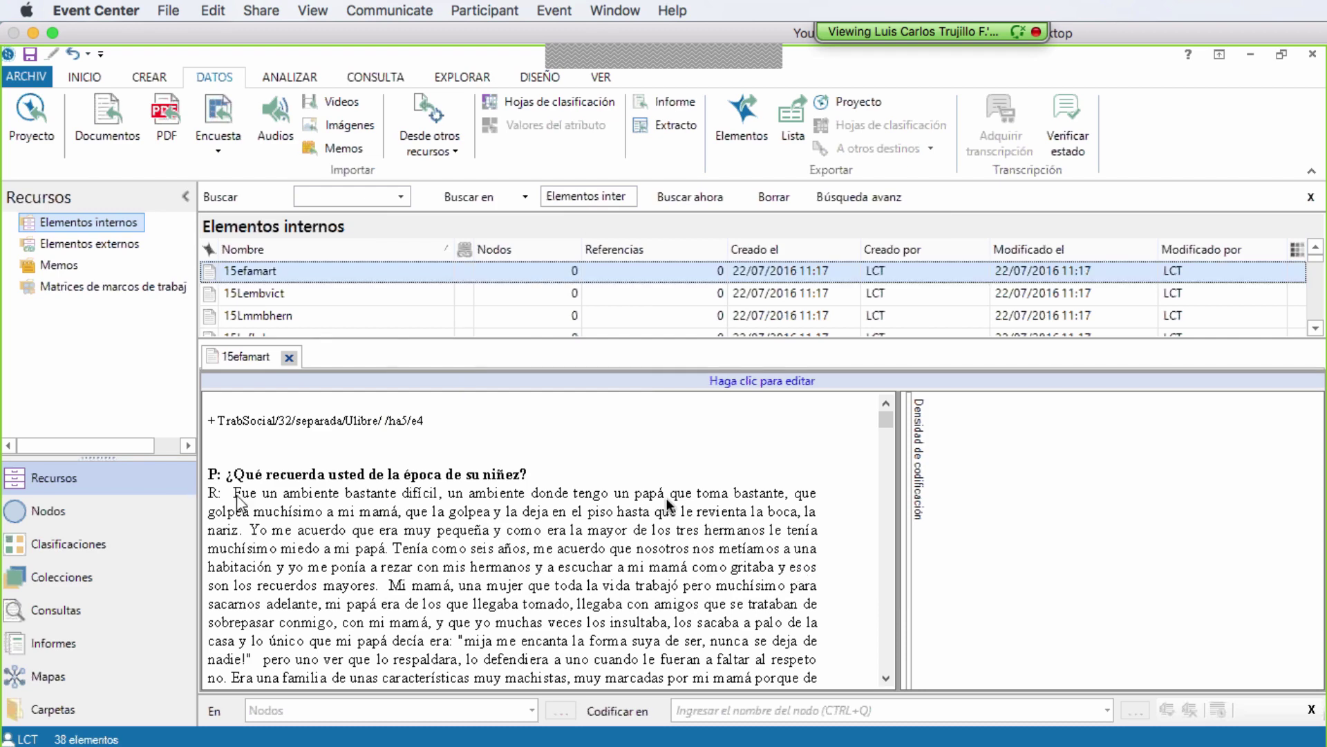
- Code the first answer's opening sentence, from "Fue un ambiente" to "la nariz", at a new node named Violencia física
drag(236, 492, 250, 531)
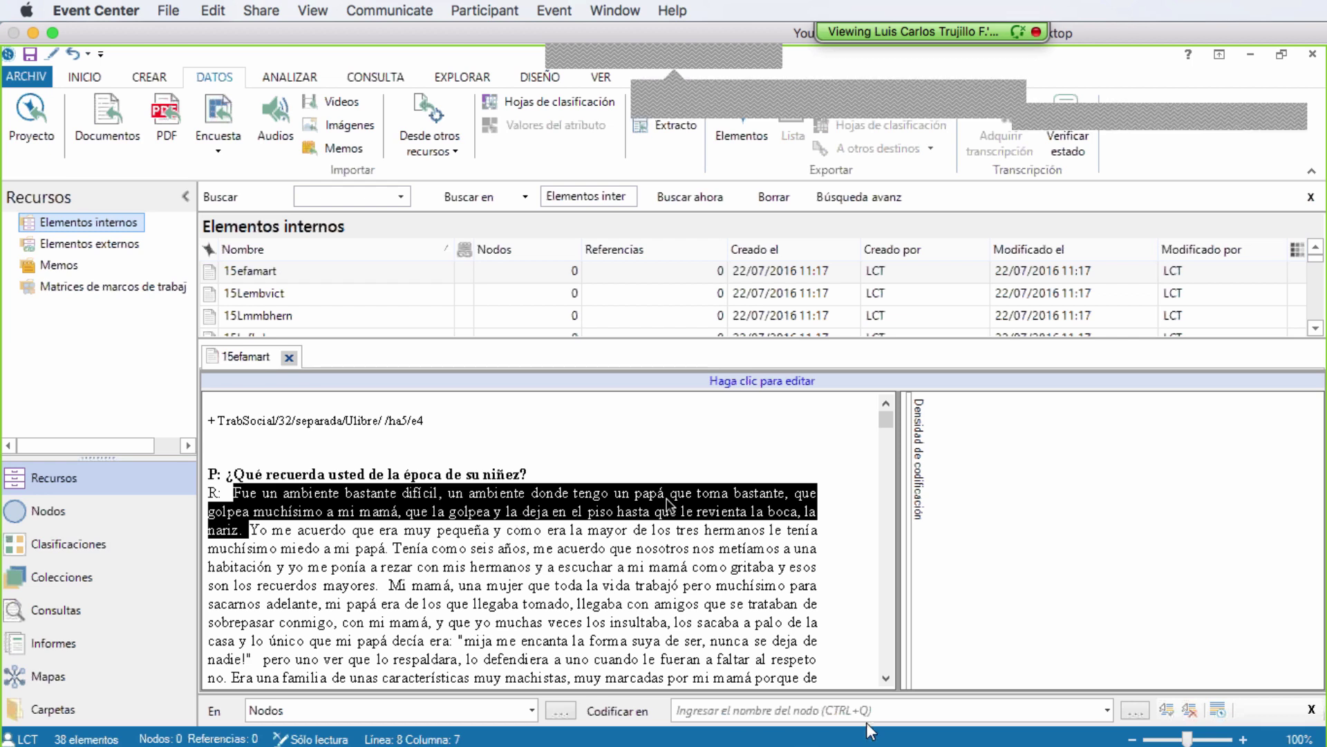
click(894, 705)
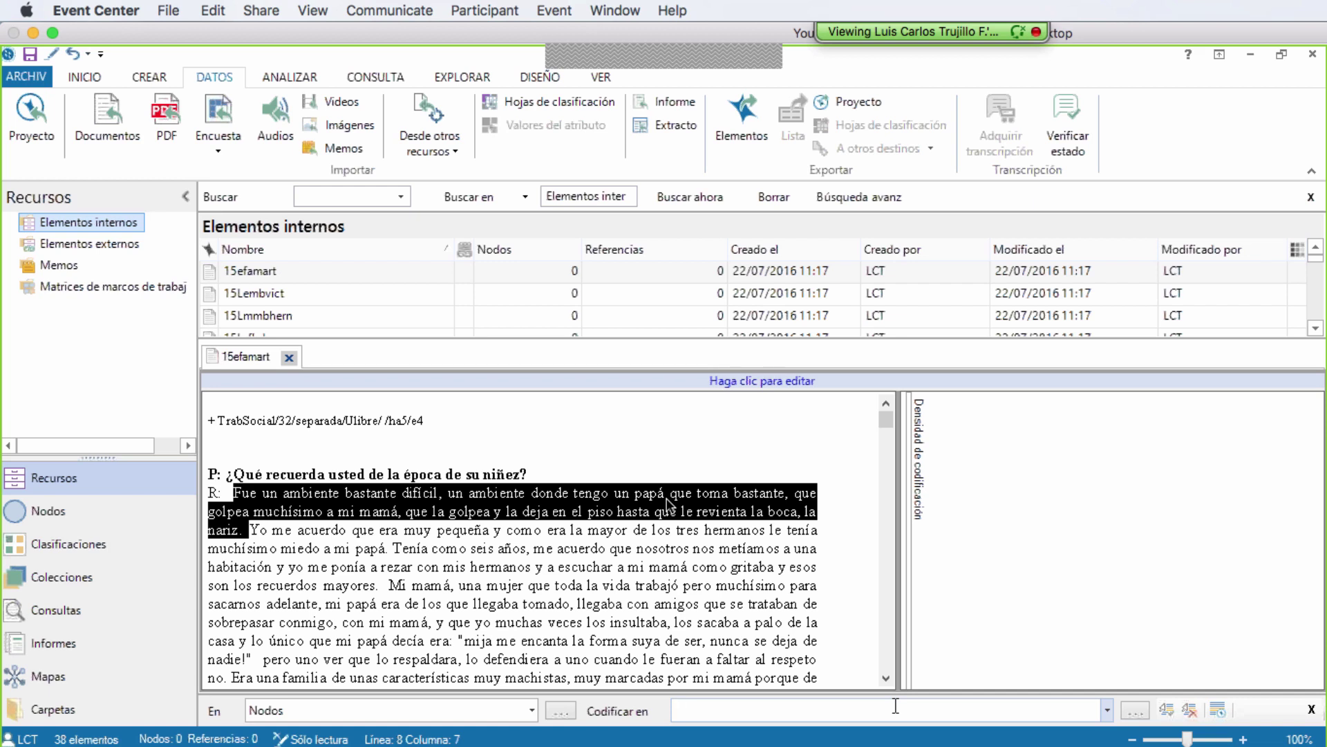
text(iolencia fís)
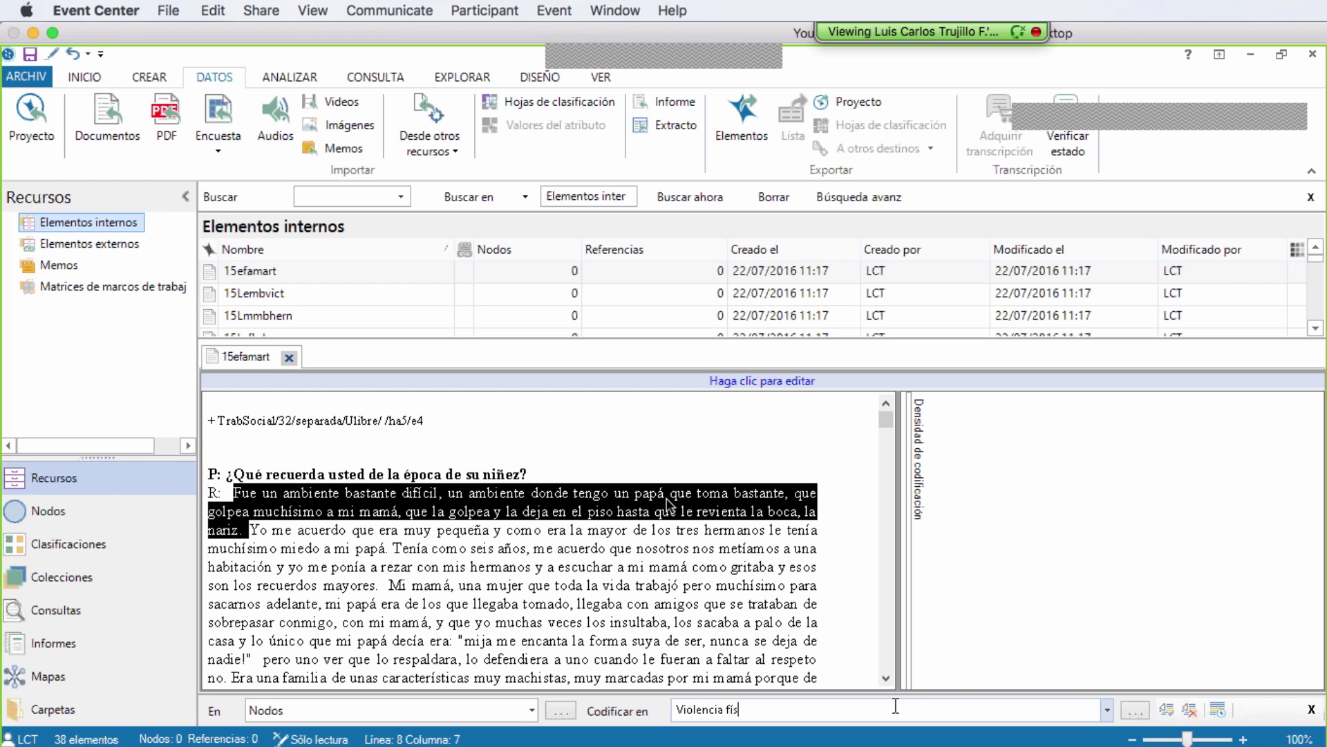
text(ica)
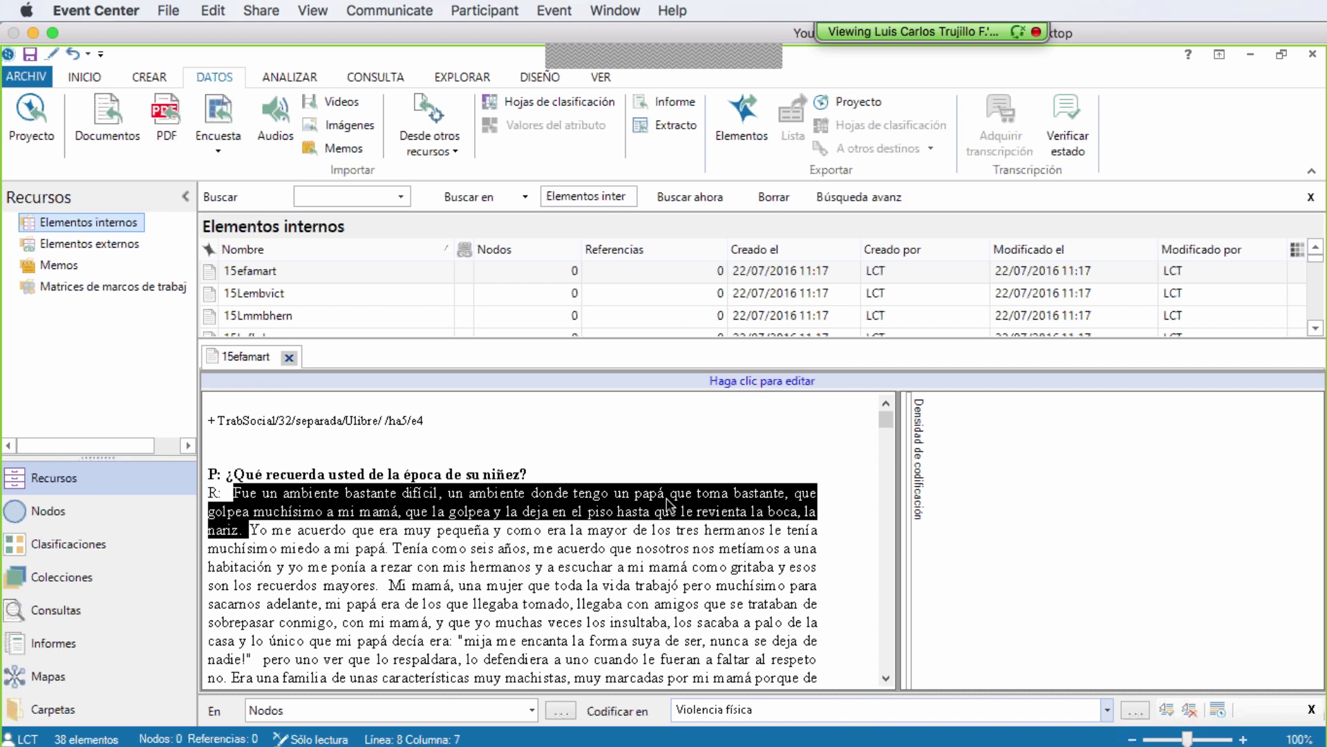
click(1167, 713)
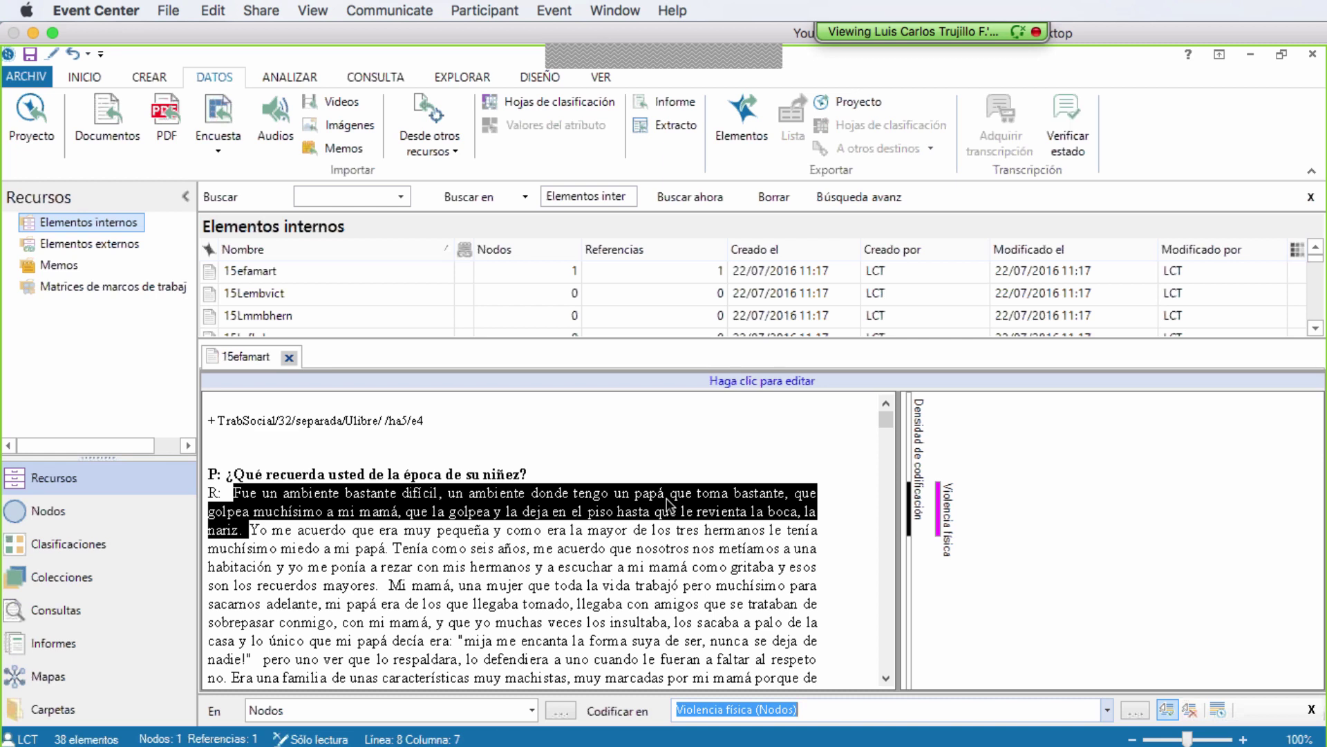
- Code the still-selected opening sentence of the first answer at a new node named RElación madre-padre
key(BackSpace)
text(RE)
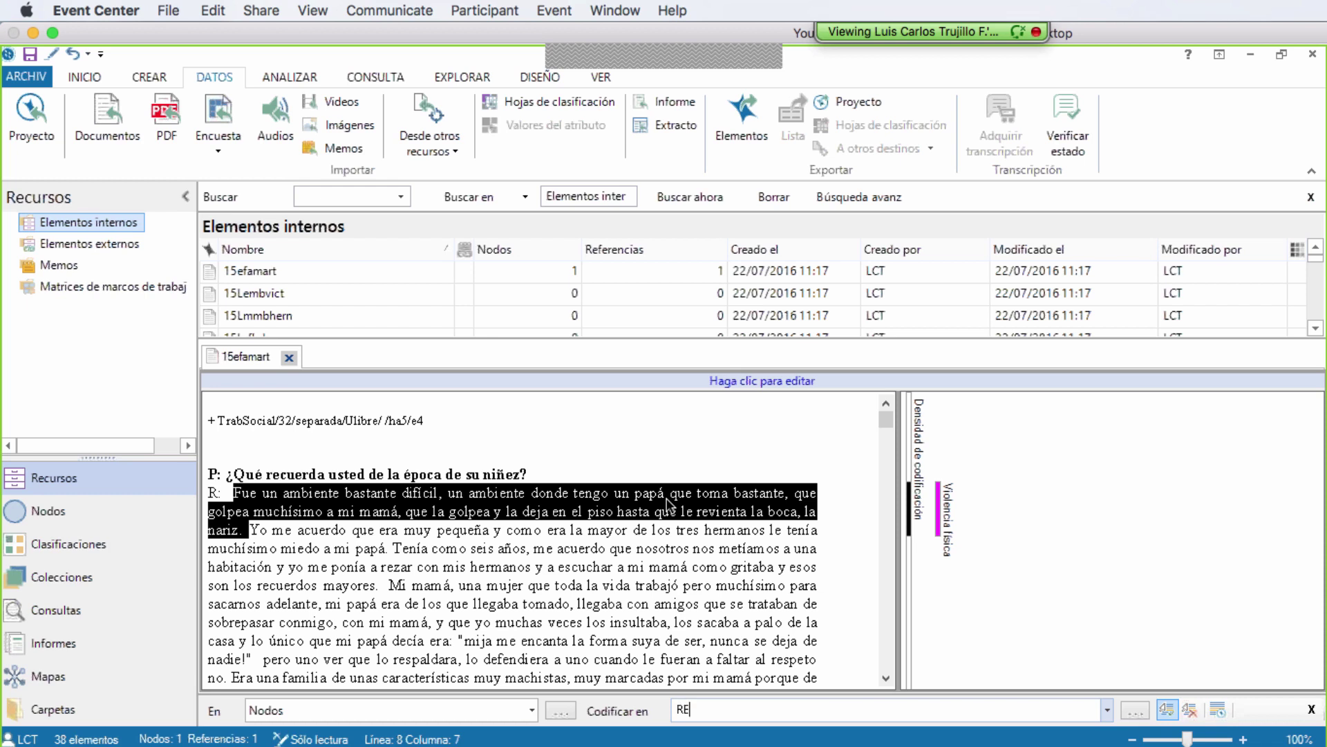
text(lación madre-padre)
click(1167, 710)
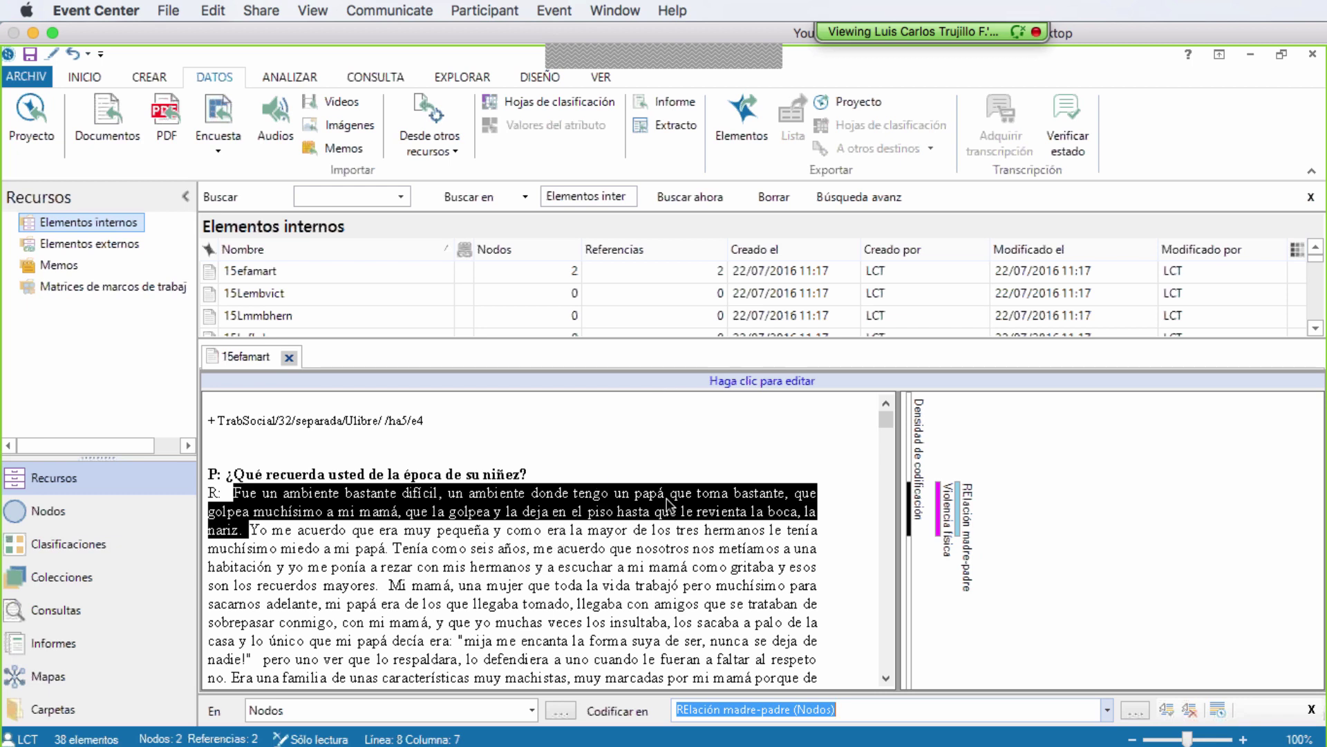
- Code "tengo un papá que toma bastante" at a new node named Consumo SPA with the description "Definición de la categoría"
click(568, 538)
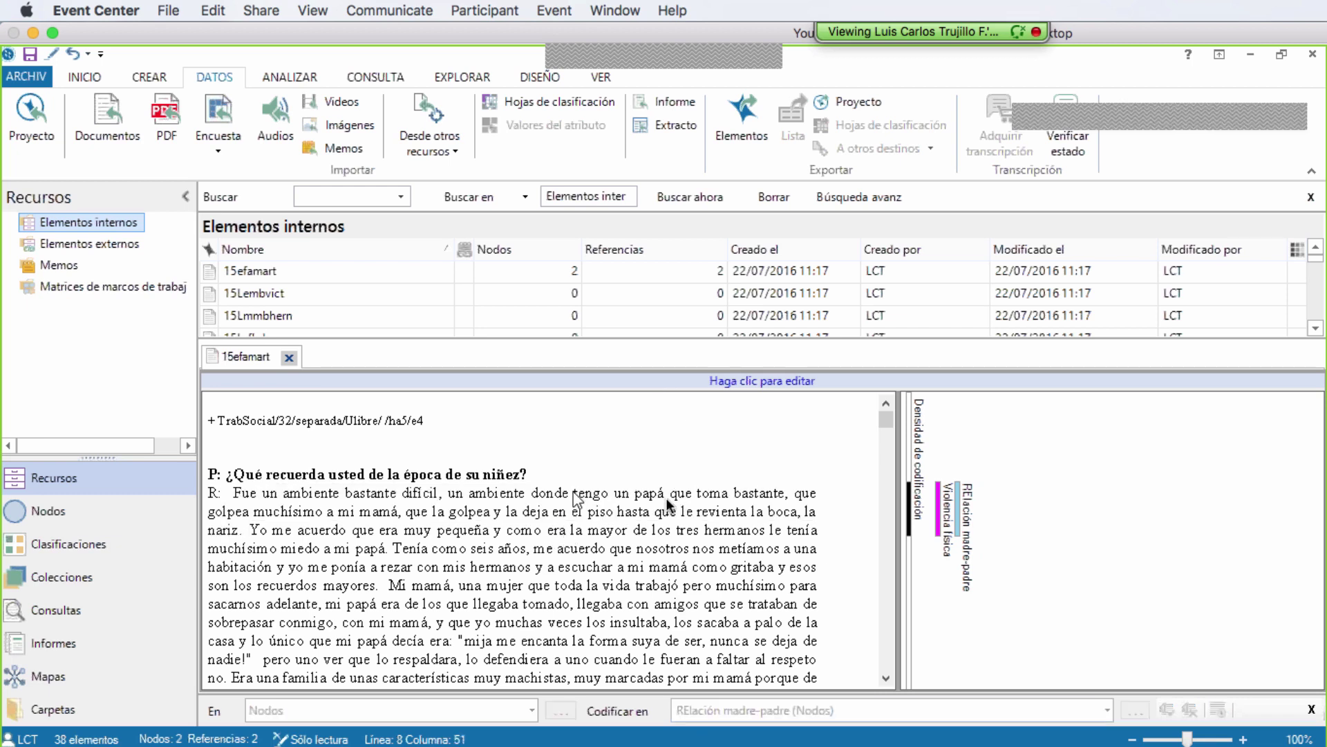
drag(576, 496, 786, 504)
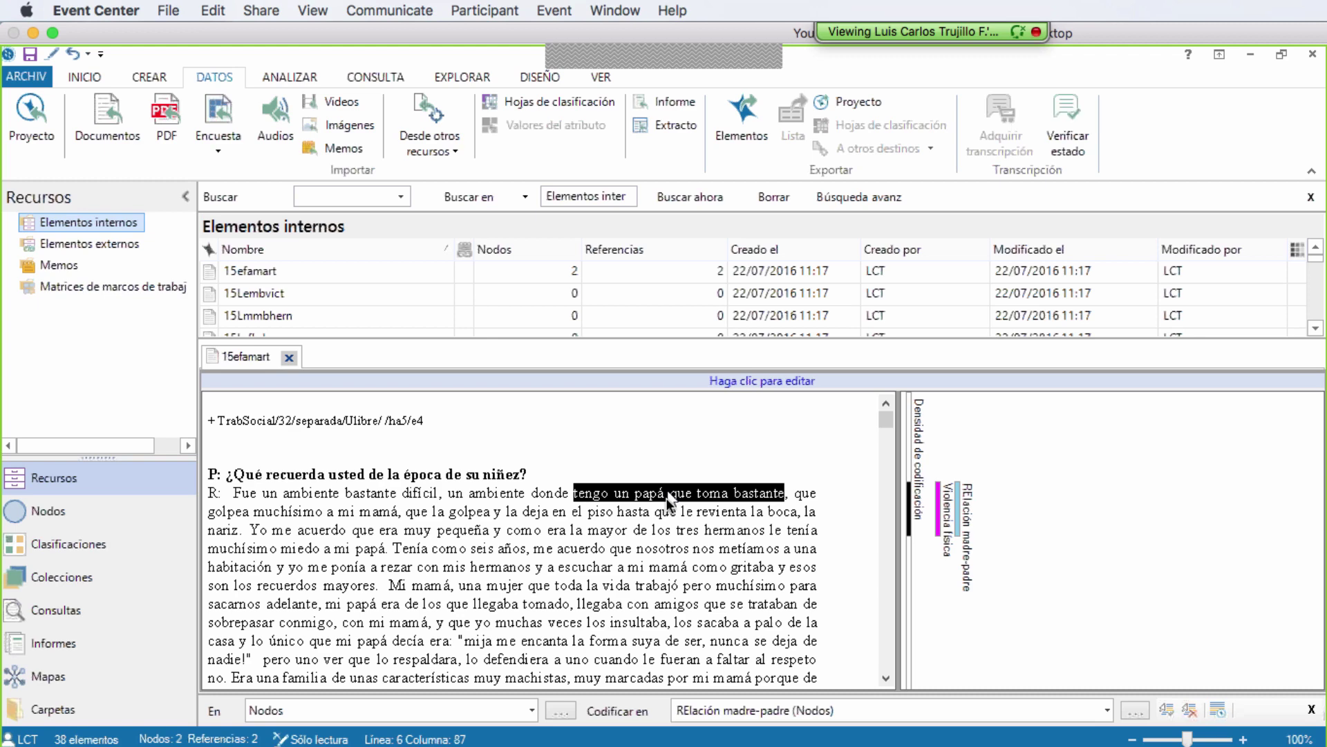
right_click(666, 498)
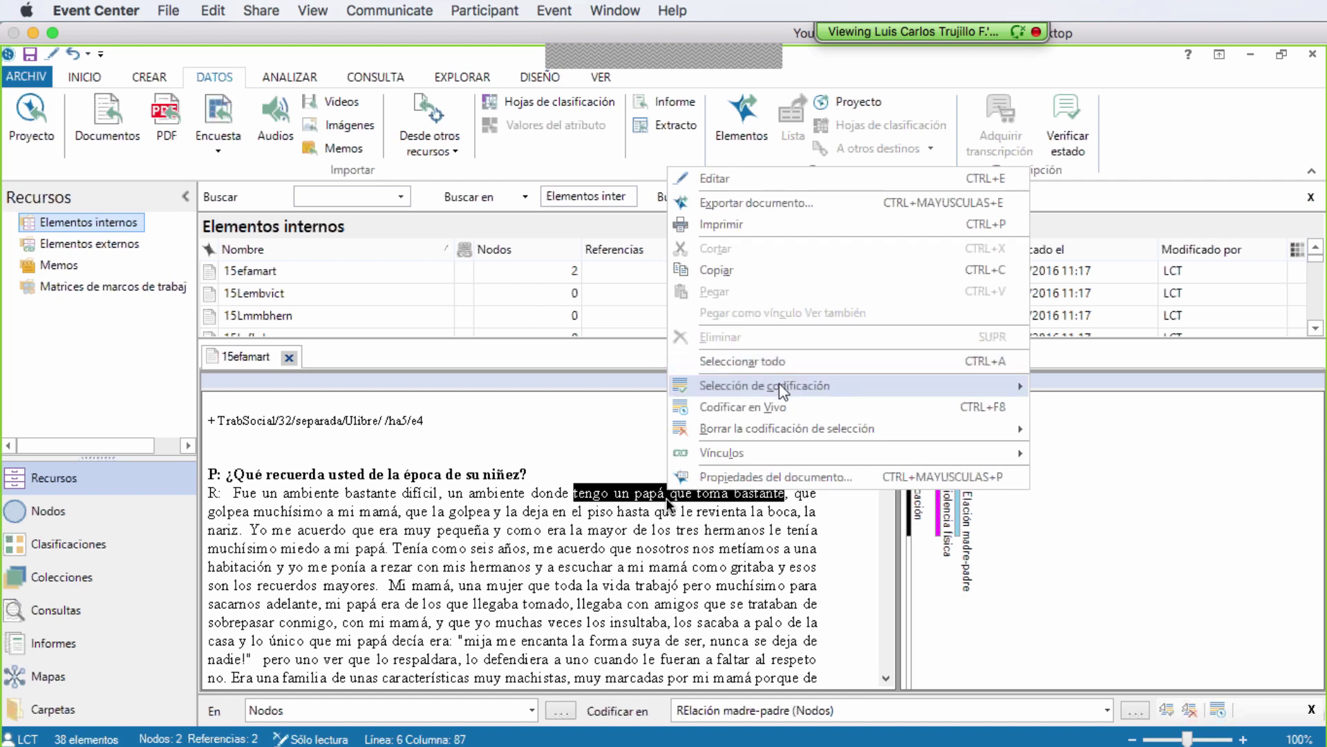
mouse_move(783, 391)
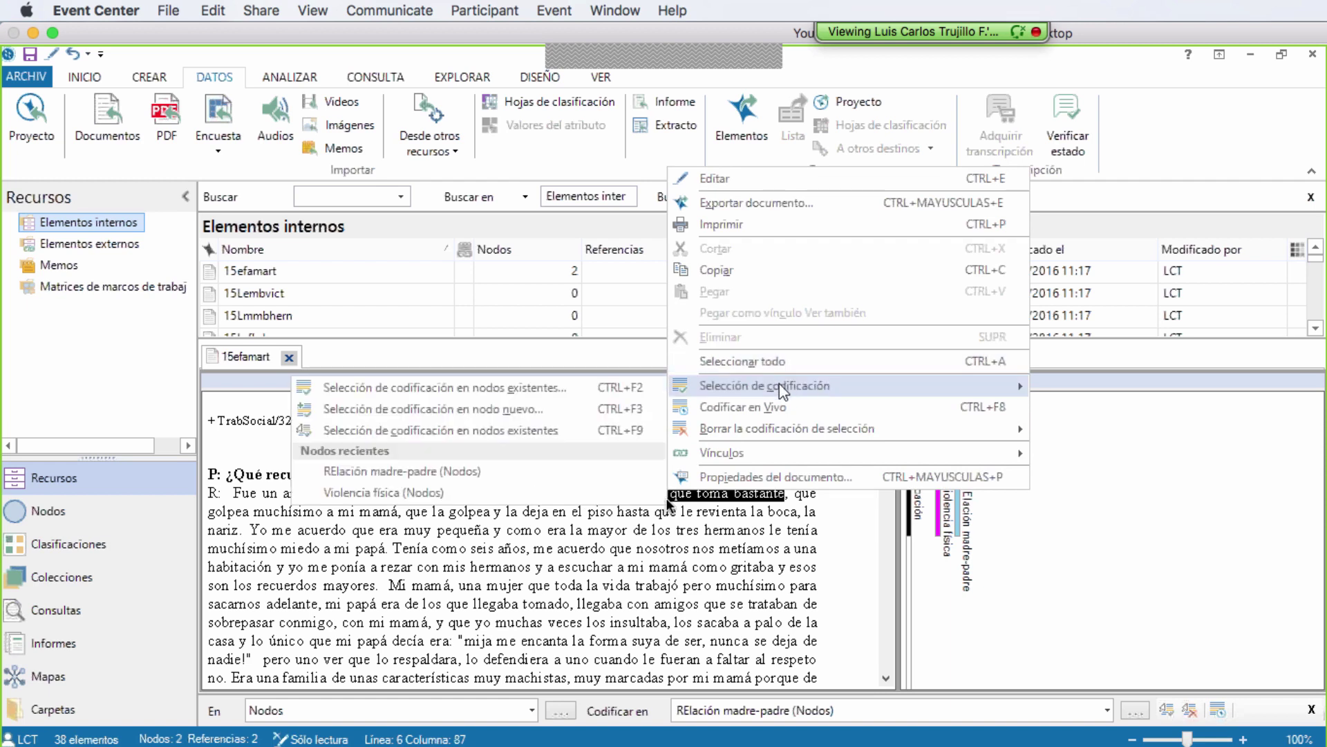
click(504, 412)
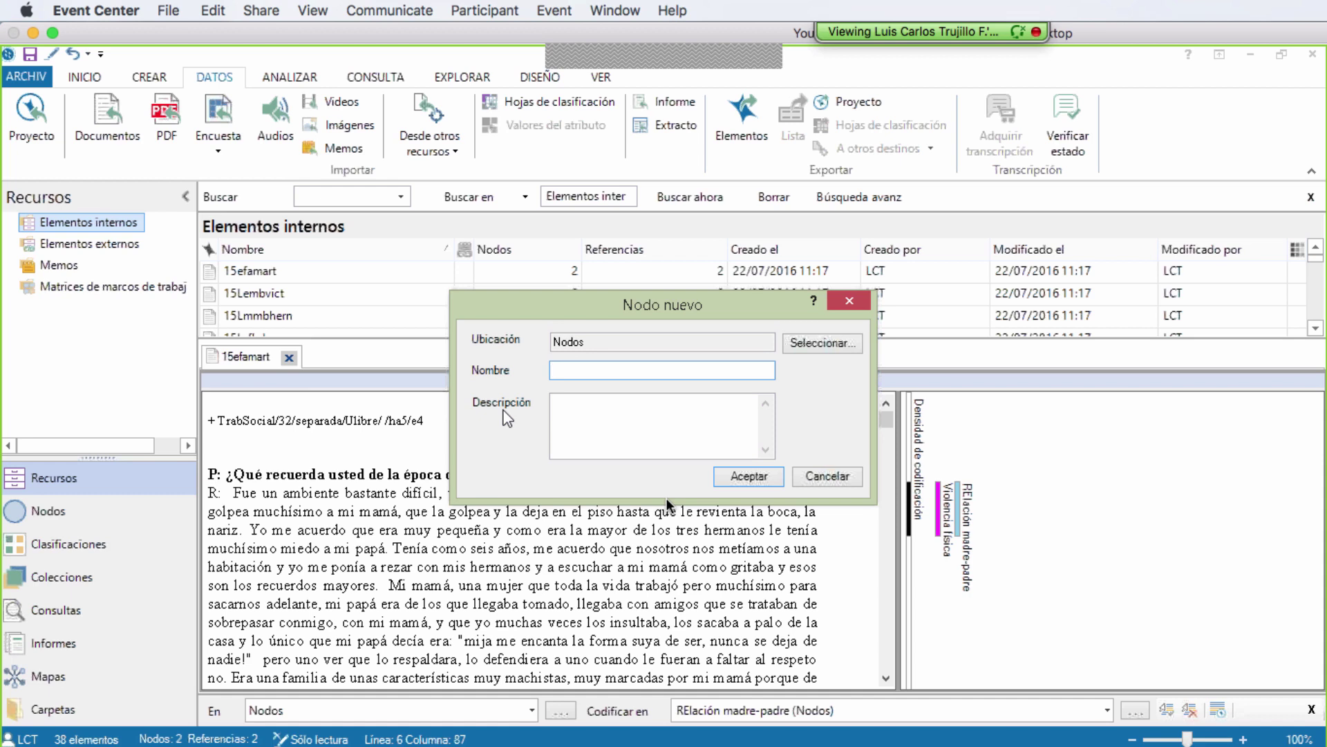
text(Consumo SPA)
click(575, 396)
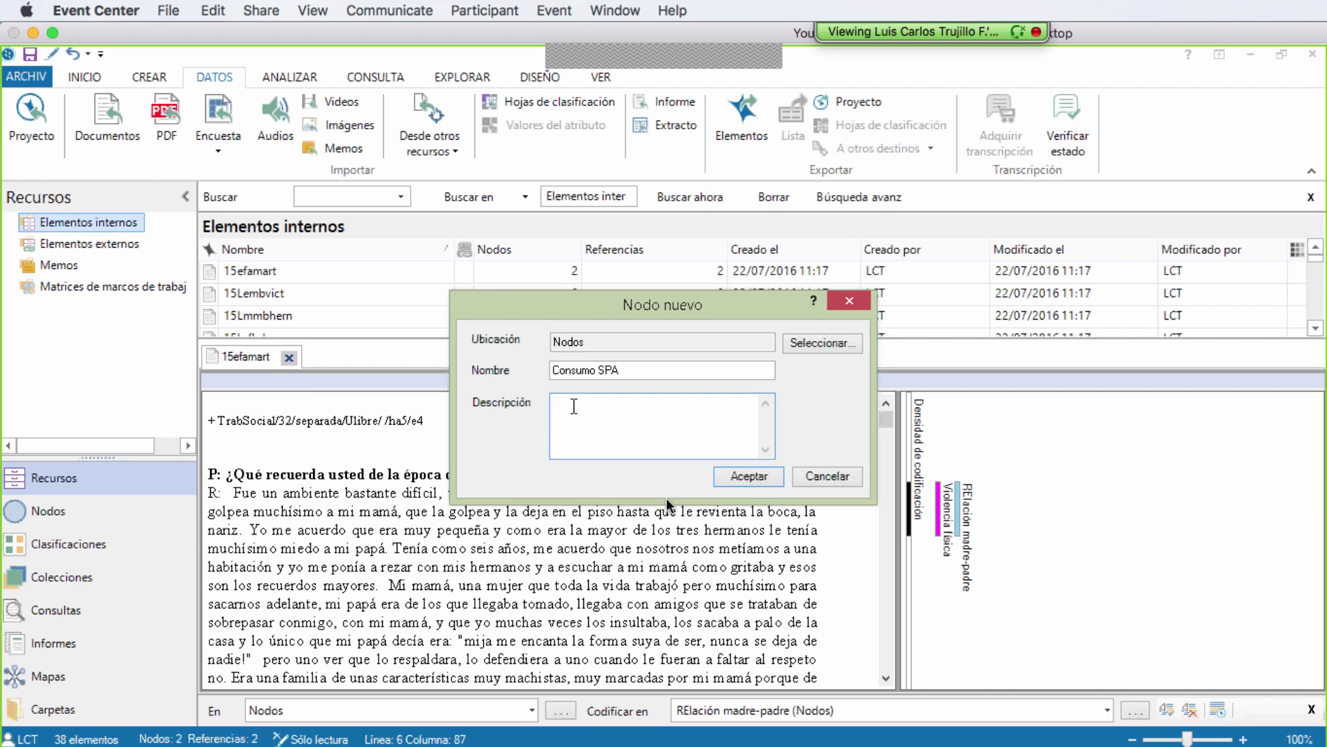
text(Definición de)
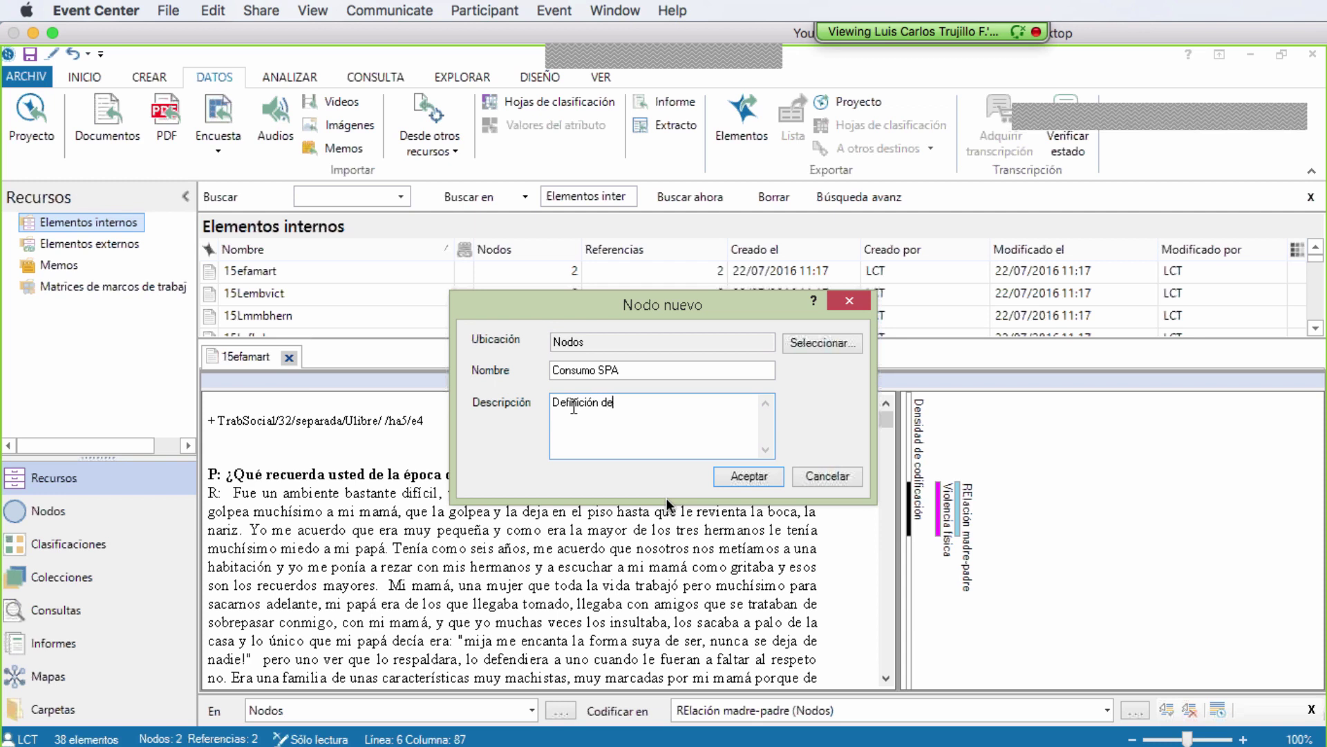
text( la categoría)
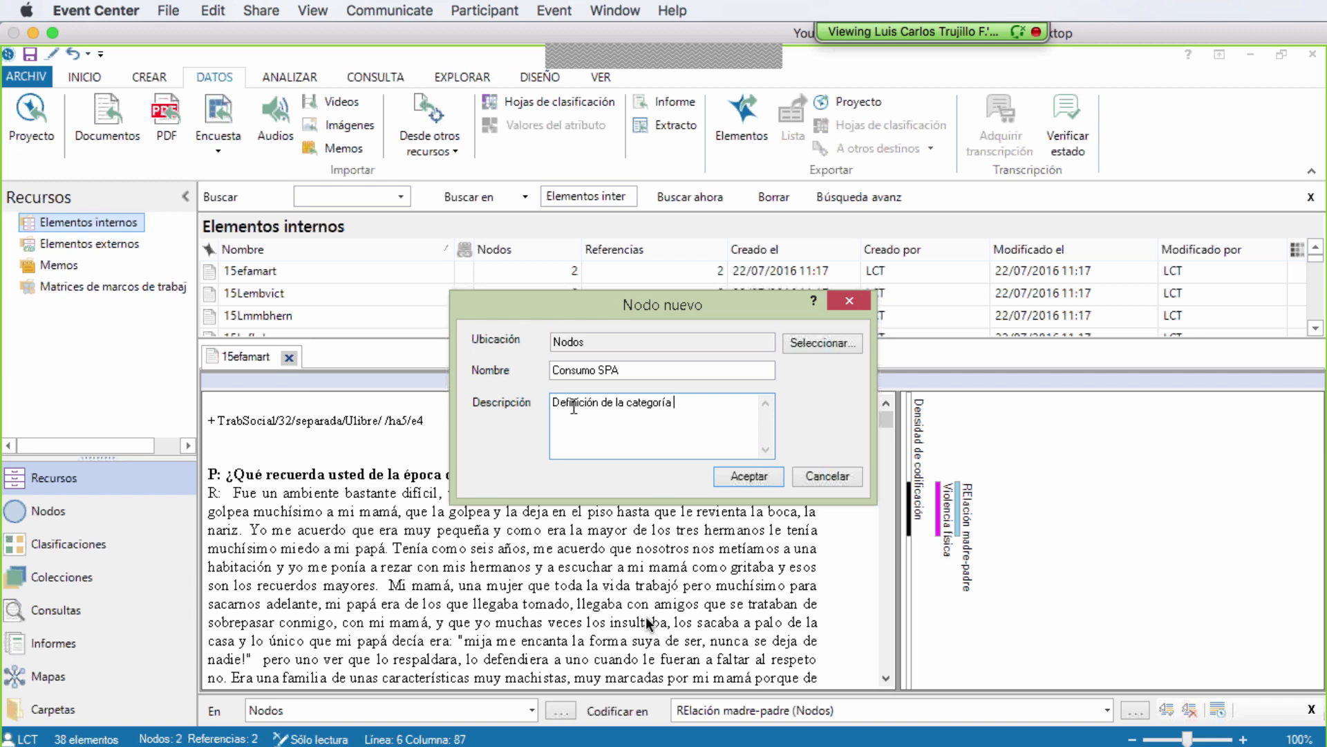
click(736, 477)
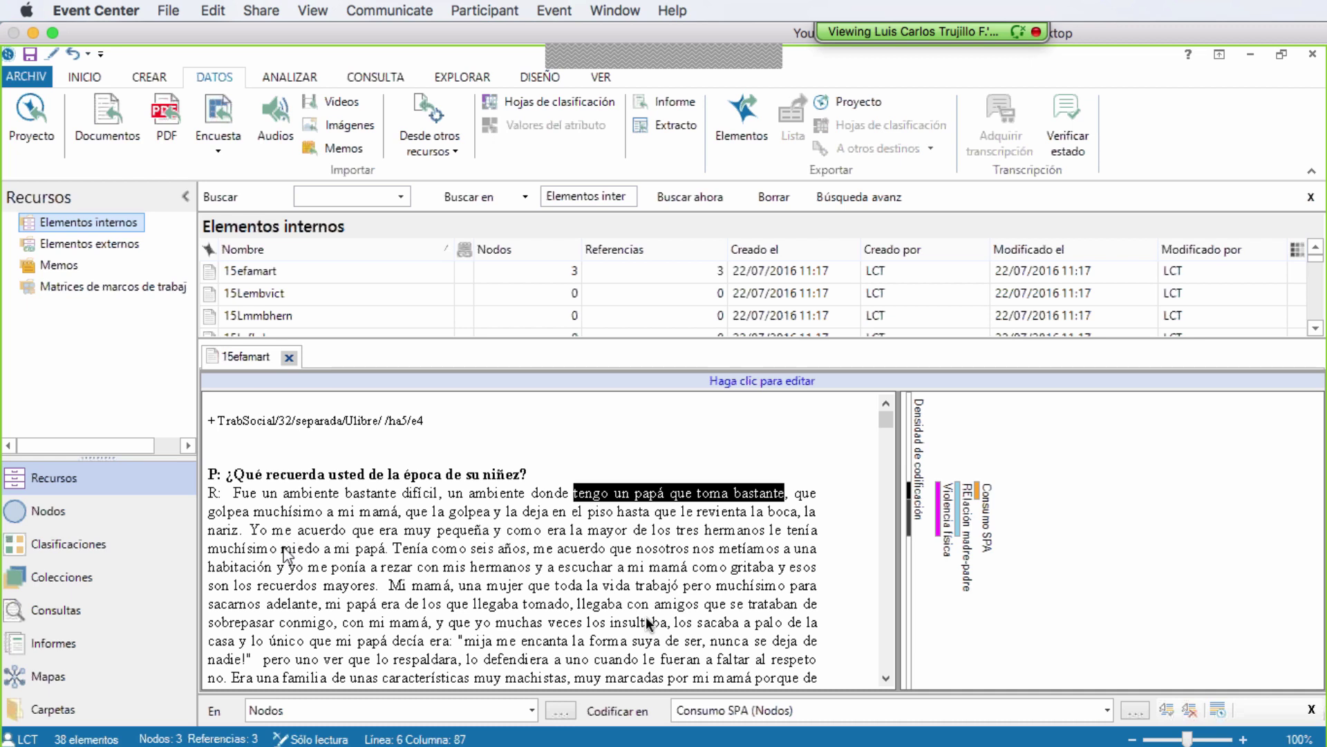
- Code the phrase "tengo un papá que toma bastante" at another new node named Relación padre
drag(282, 550, 320, 557)
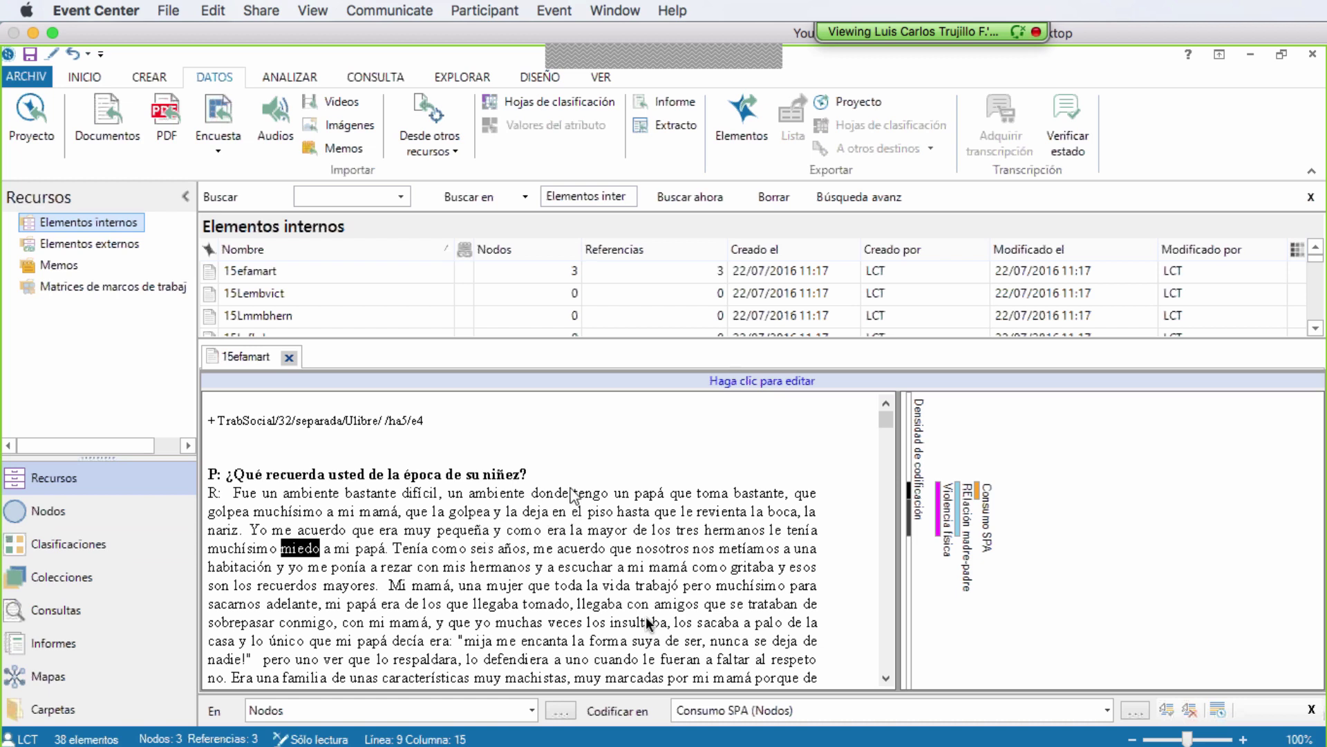
drag(571, 494, 789, 503)
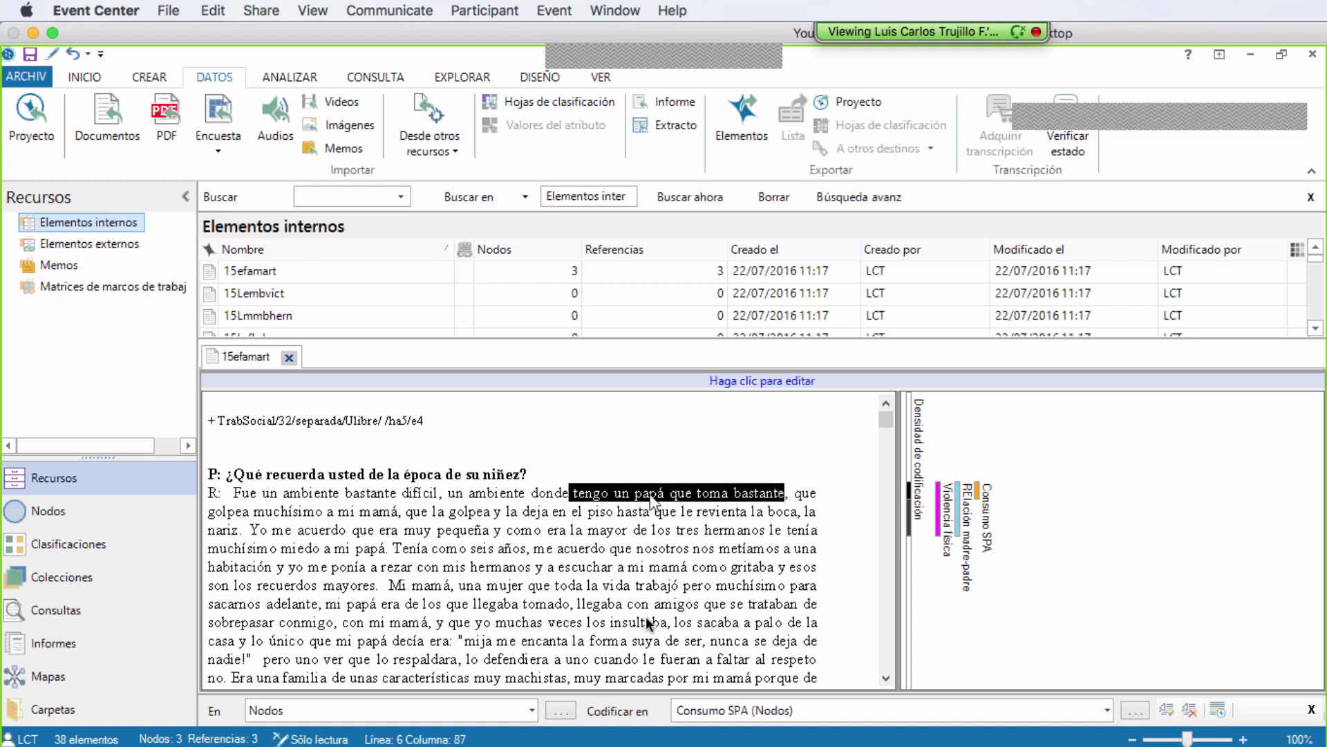
right_click(650, 497)
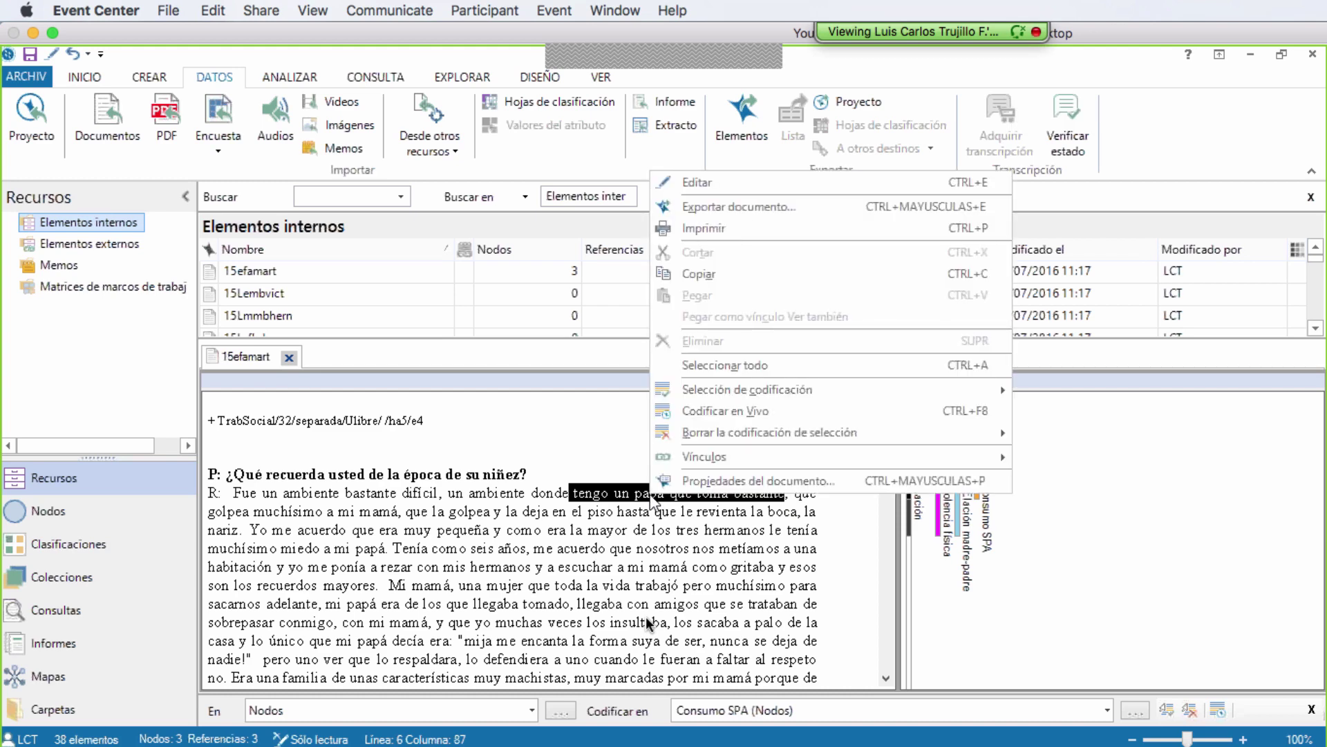
mouse_move(766, 398)
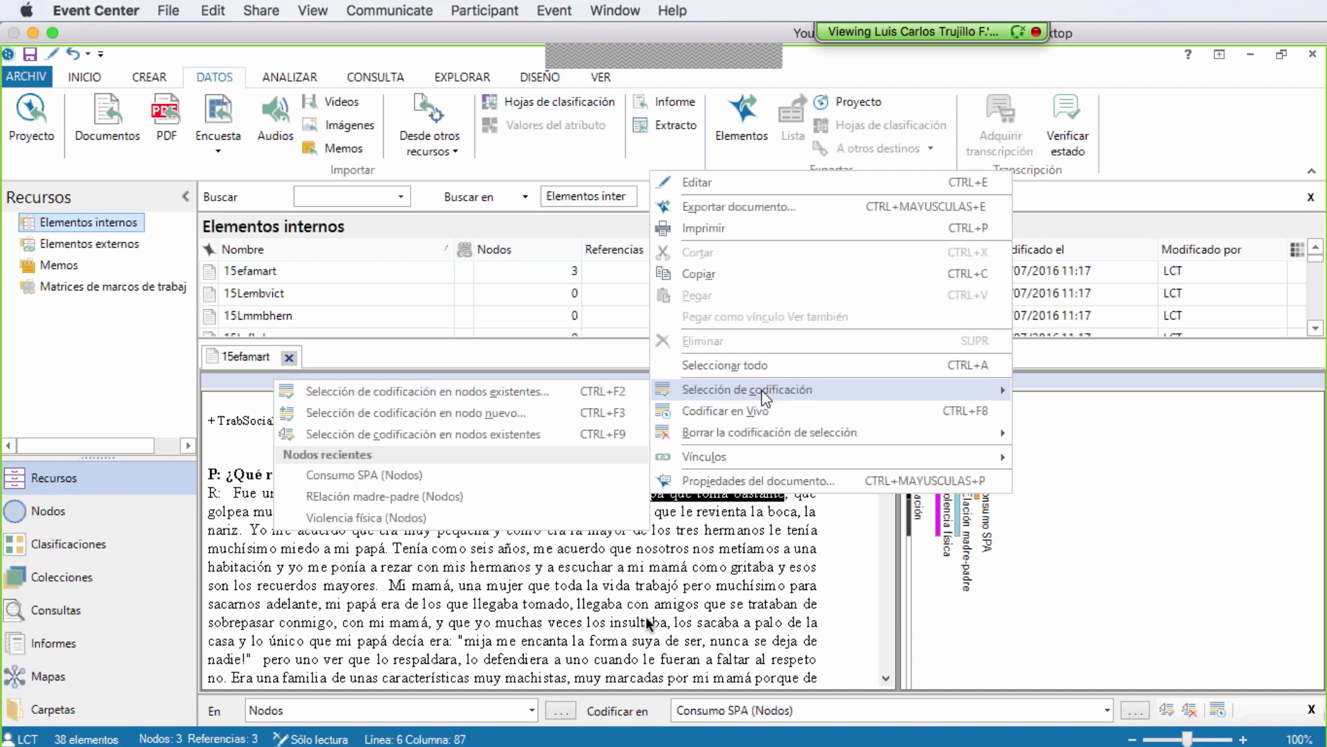
click(514, 418)
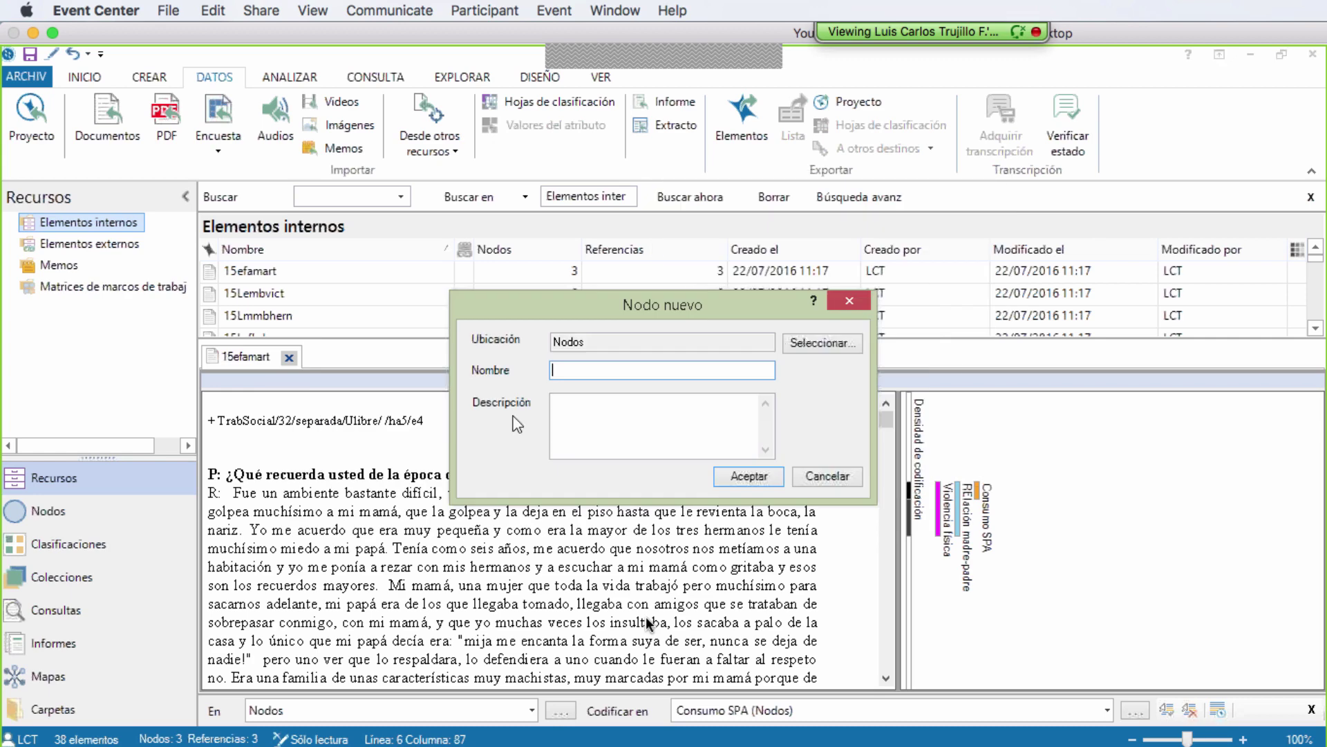
text(RElación padre)
drag(562, 370, 570, 370)
text(e)
click(748, 478)
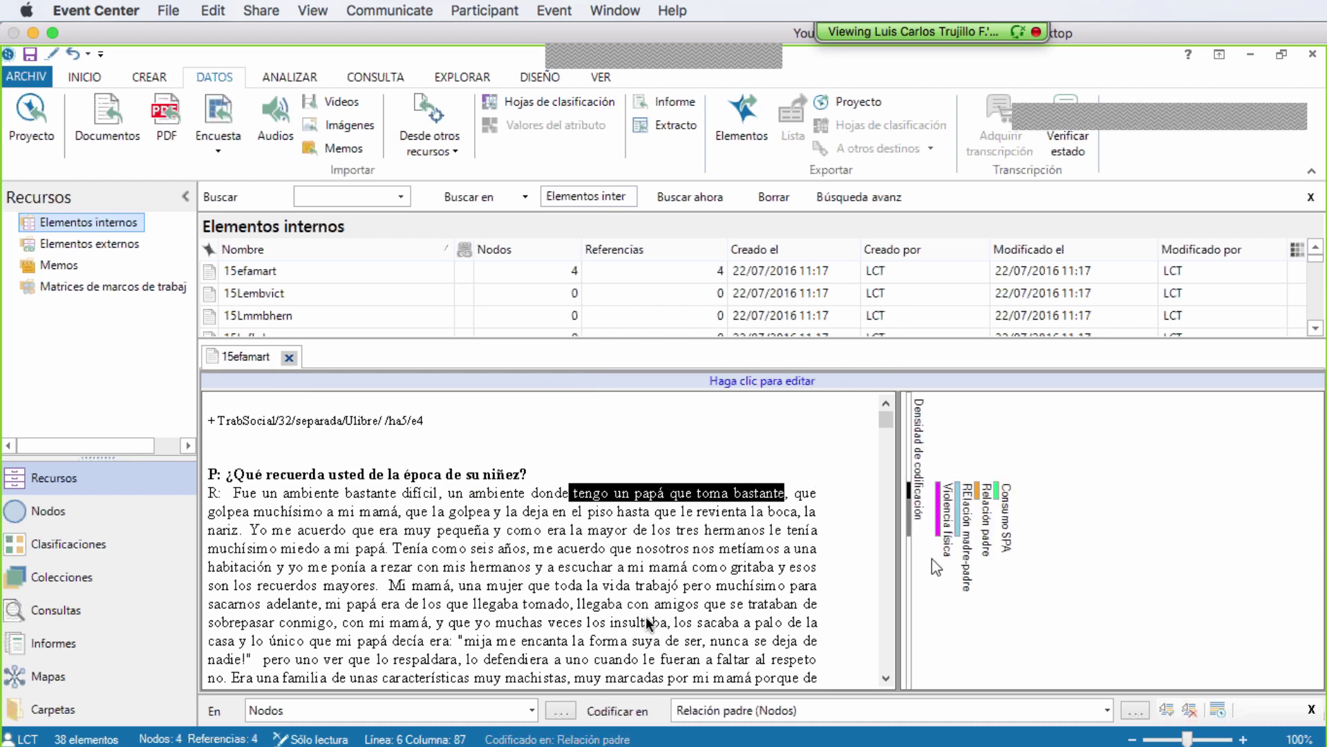
- Highlight the text coded at Violencia física from its coding stripe and bring up the project's node list
click(940, 515)
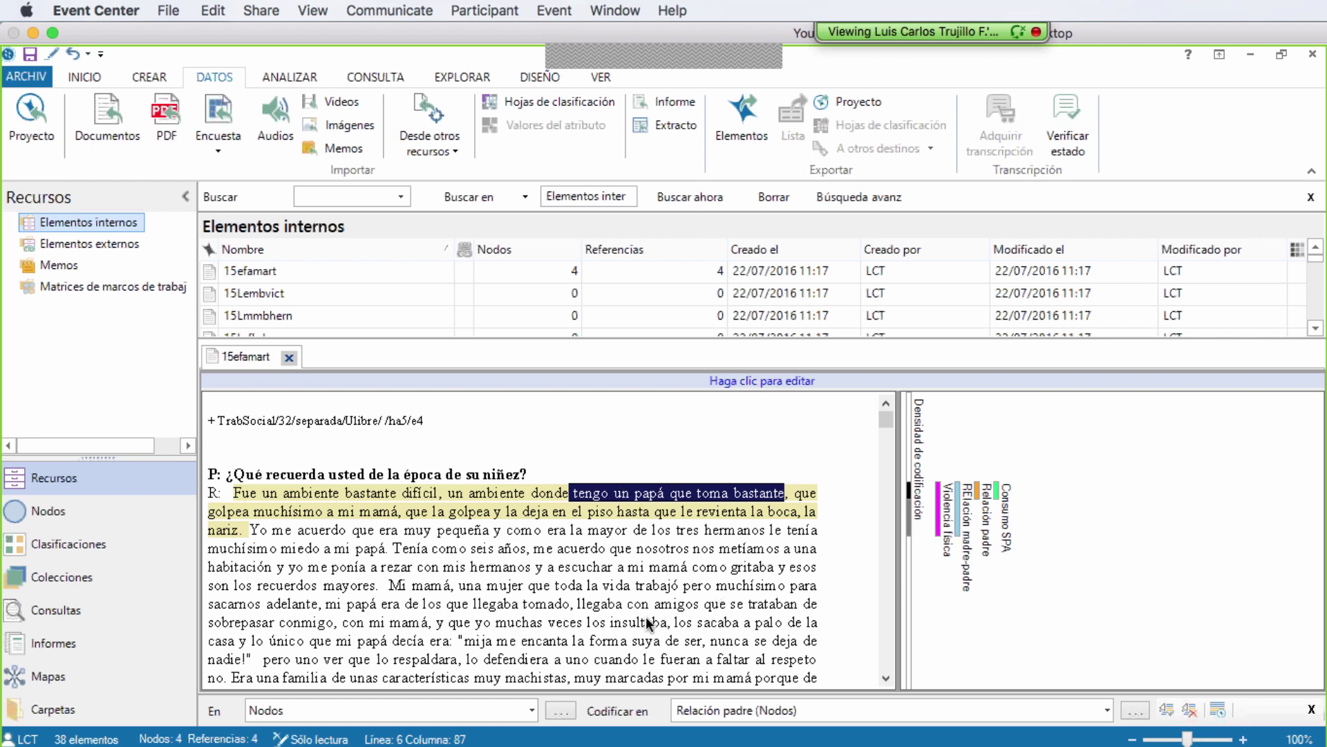
click(887, 679)
click(886, 679)
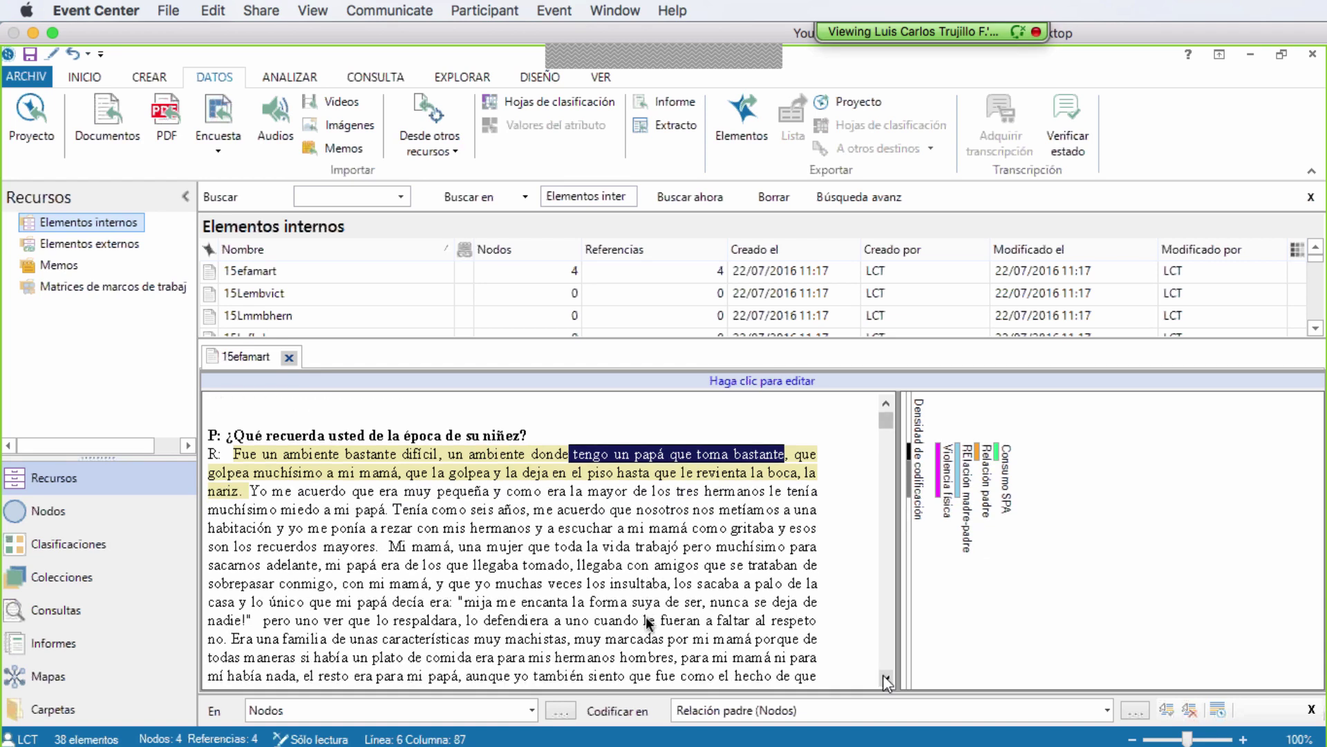
click(887, 679)
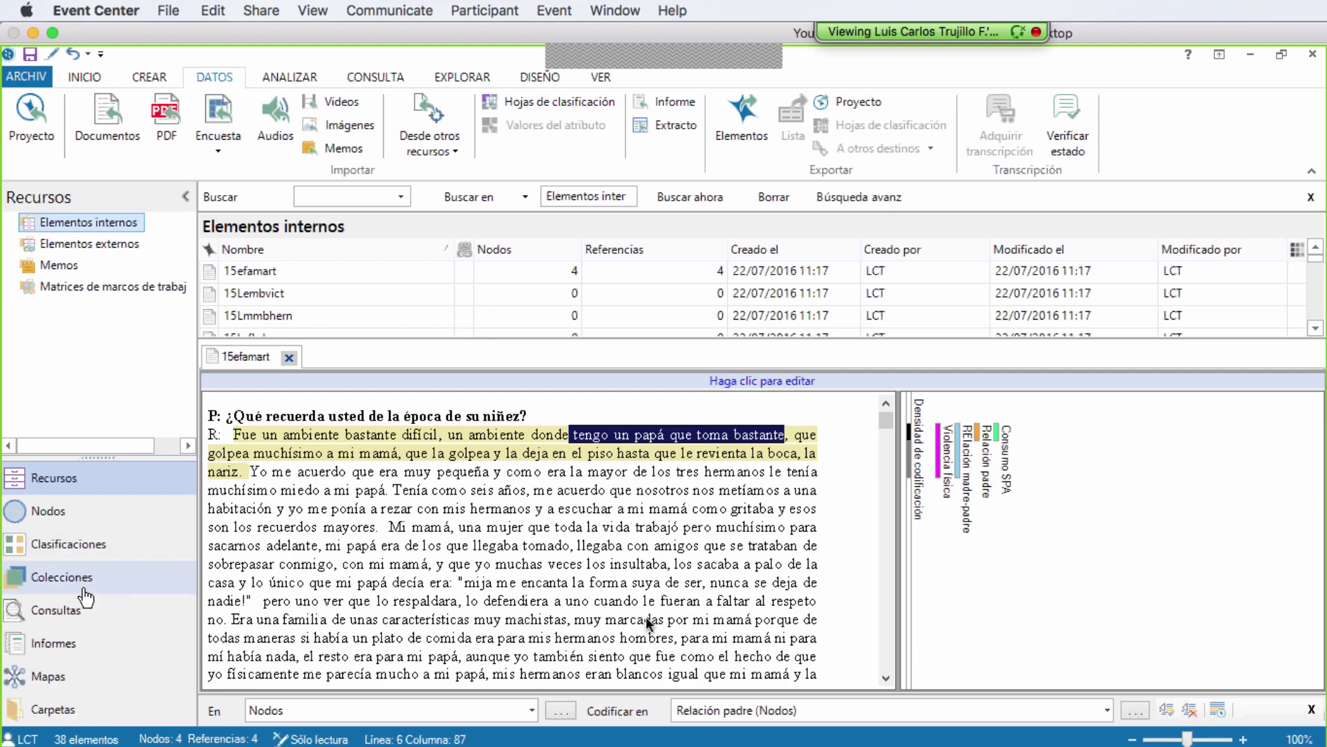
click(69, 511)
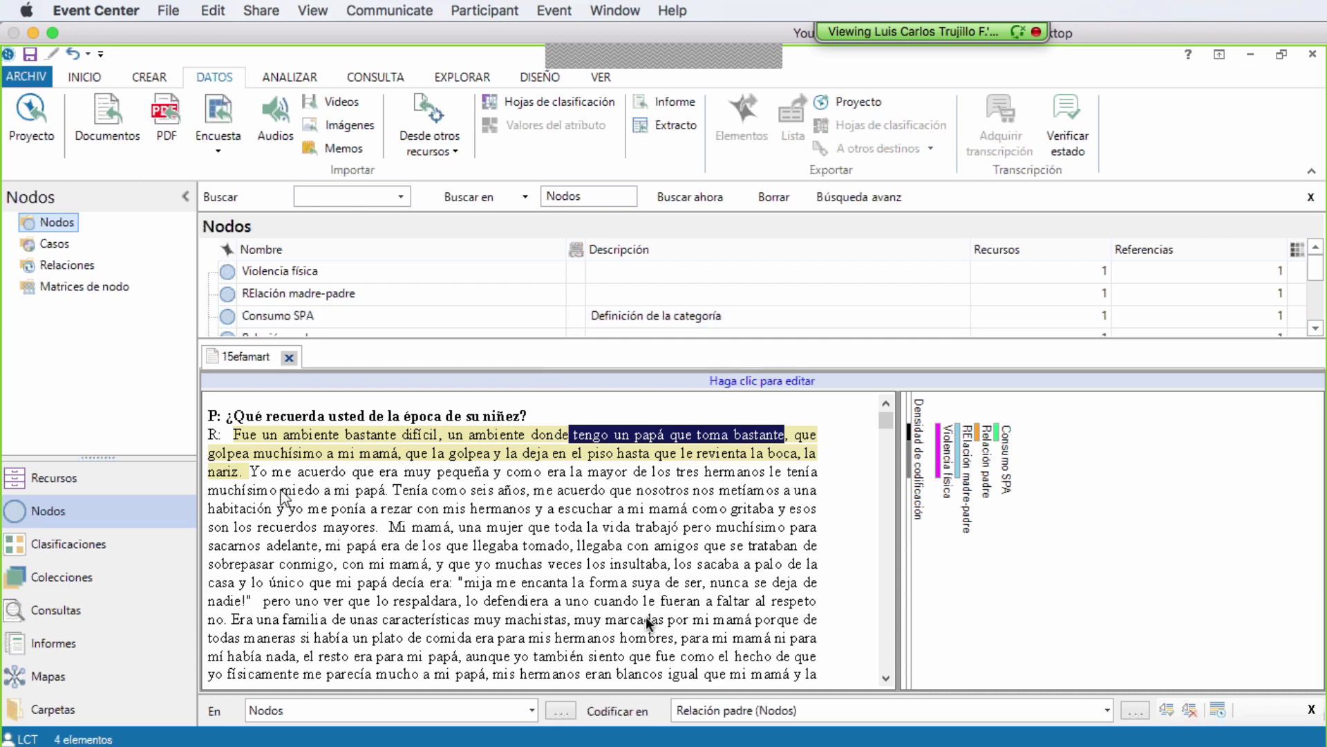
- Code the word "miedo" in vivo, and code its whole sentence, from "Yo me acuerdo" to "a mi papá", at the resulting node
drag(281, 491, 323, 495)
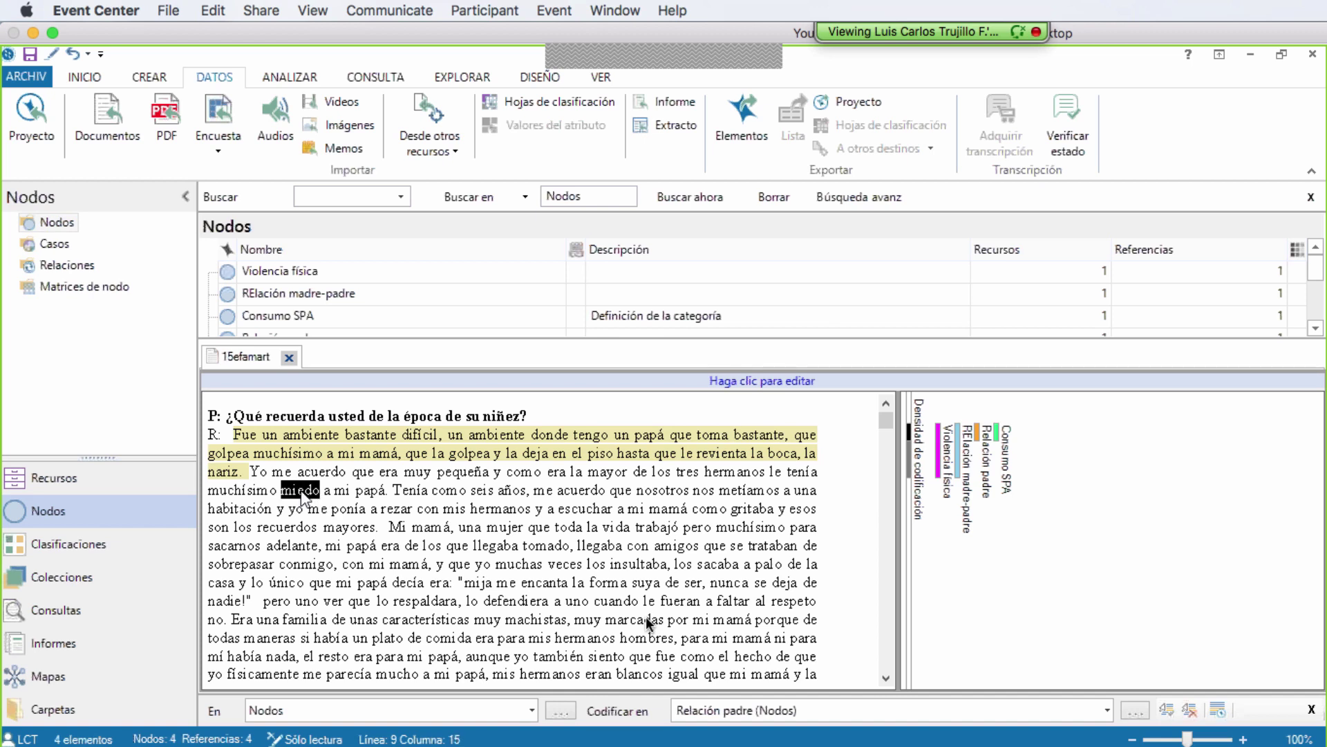
right_click(302, 496)
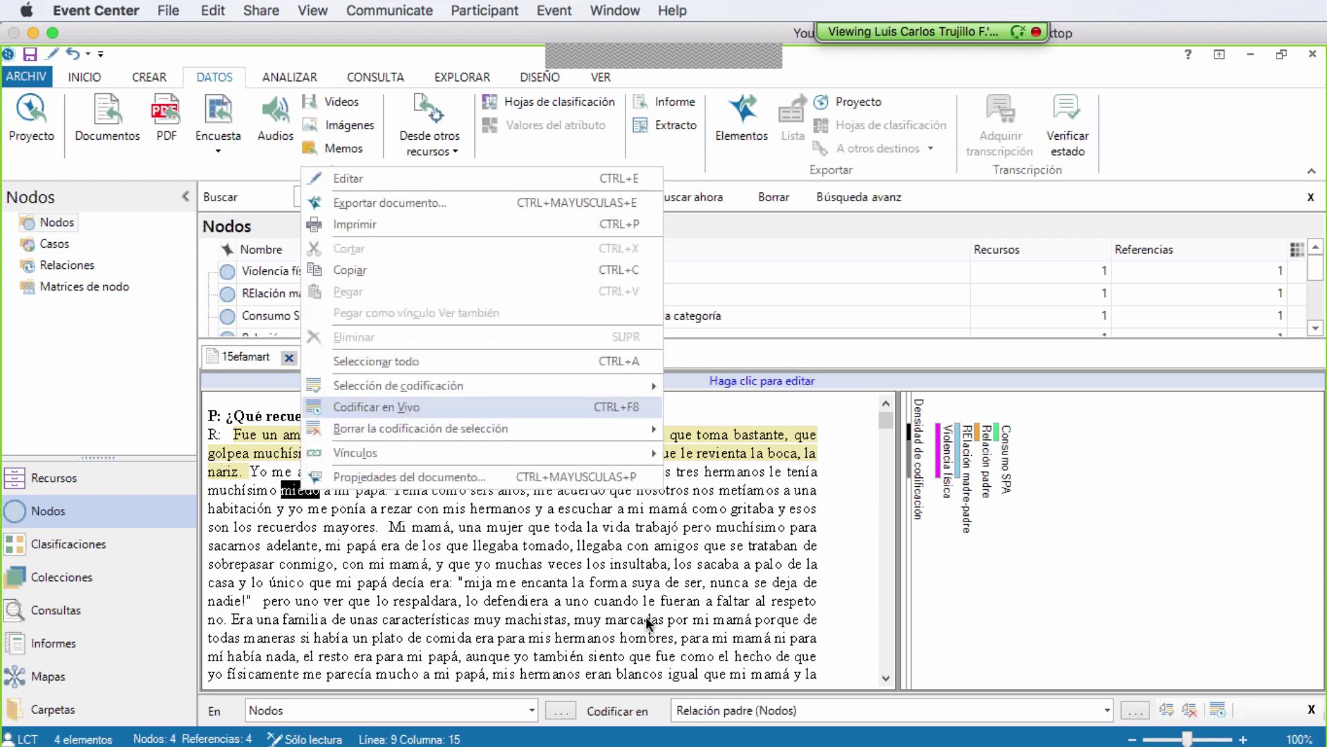
click(404, 409)
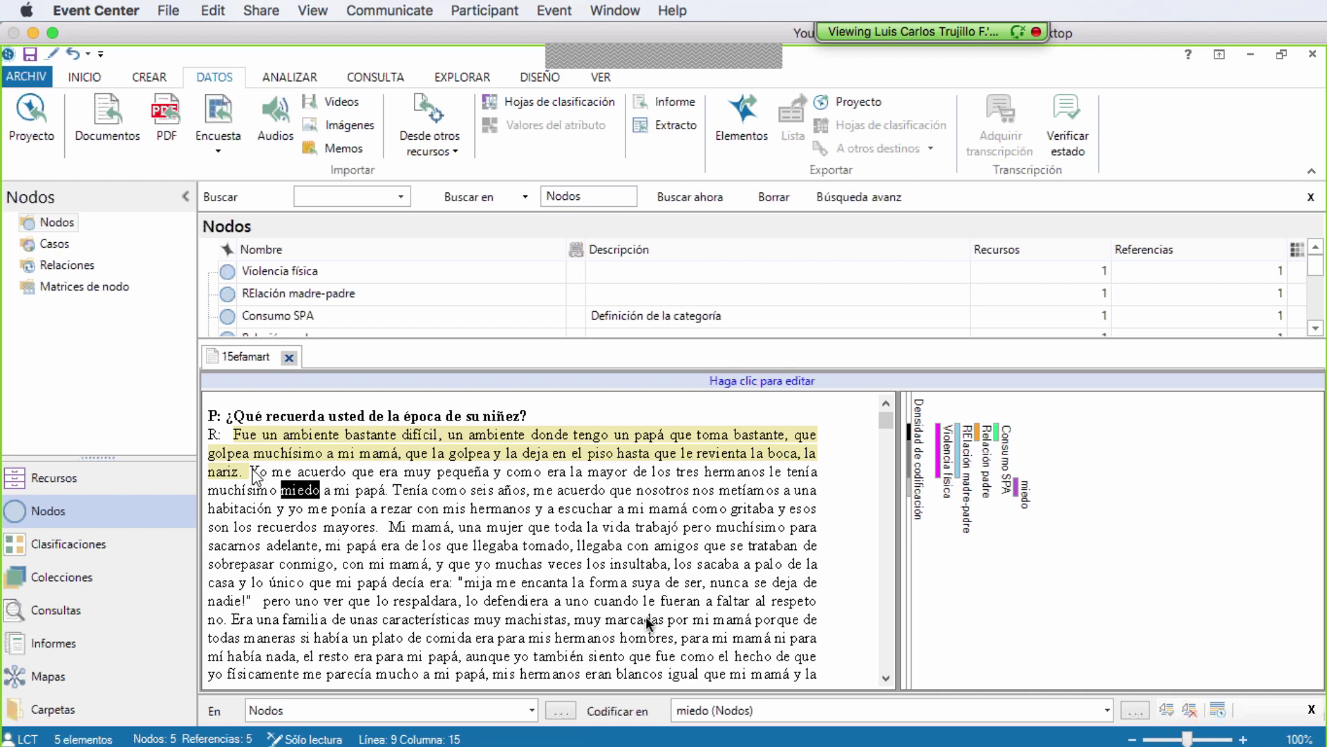
drag(254, 474, 389, 497)
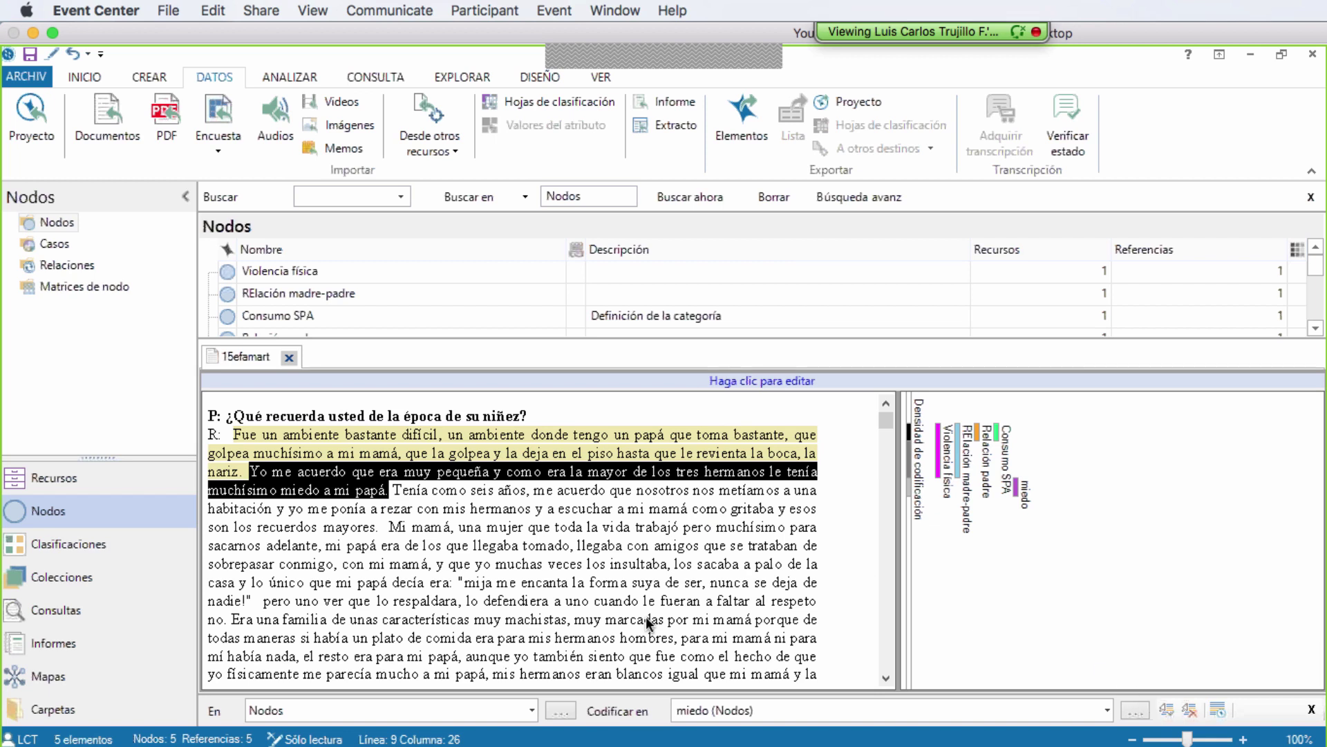
click(1167, 712)
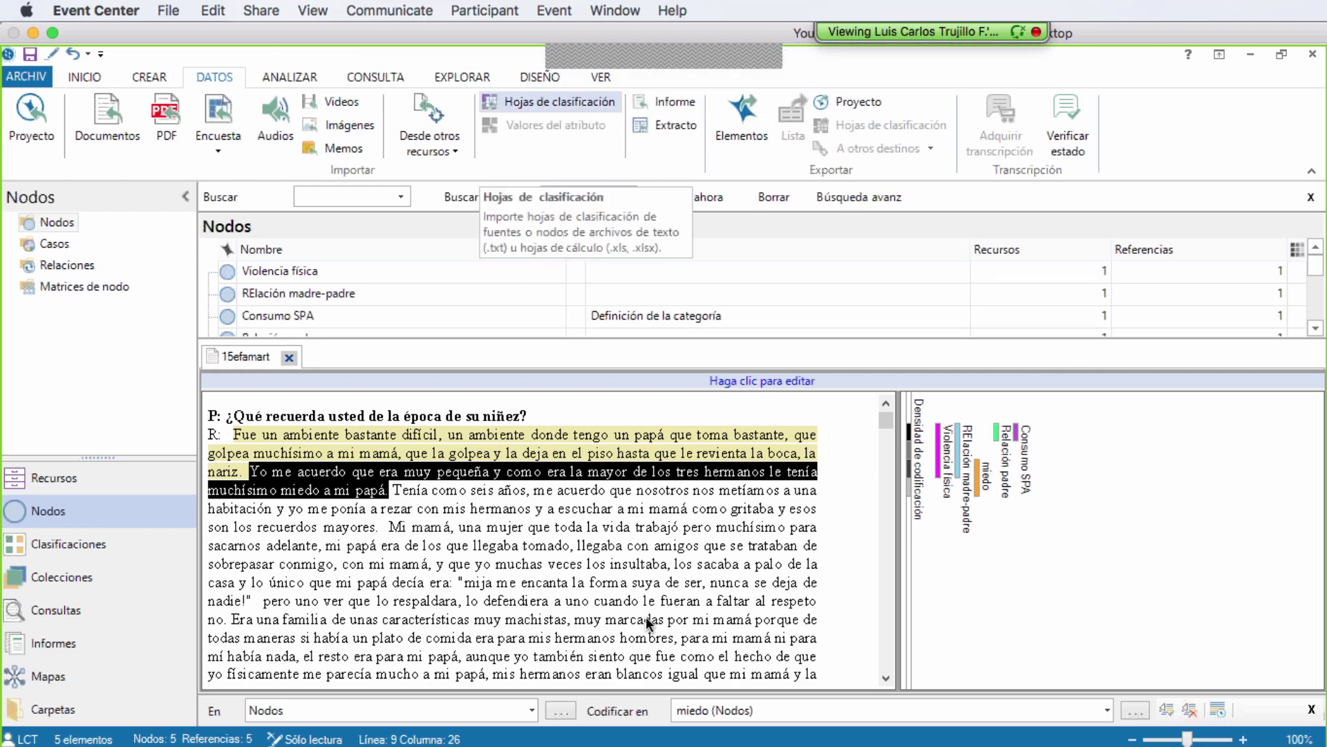
- Examine the list view options and the source and reference counts of the nodes in the node list
click(599, 77)
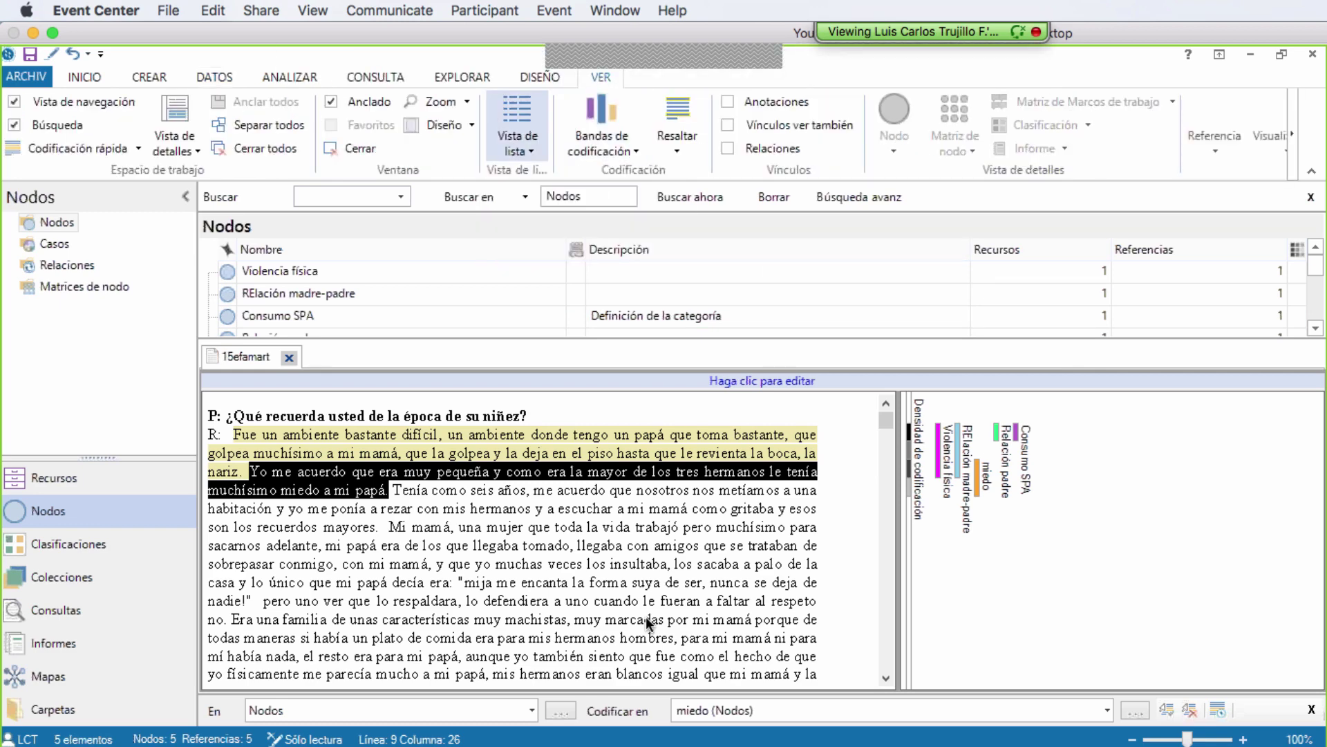
click(534, 152)
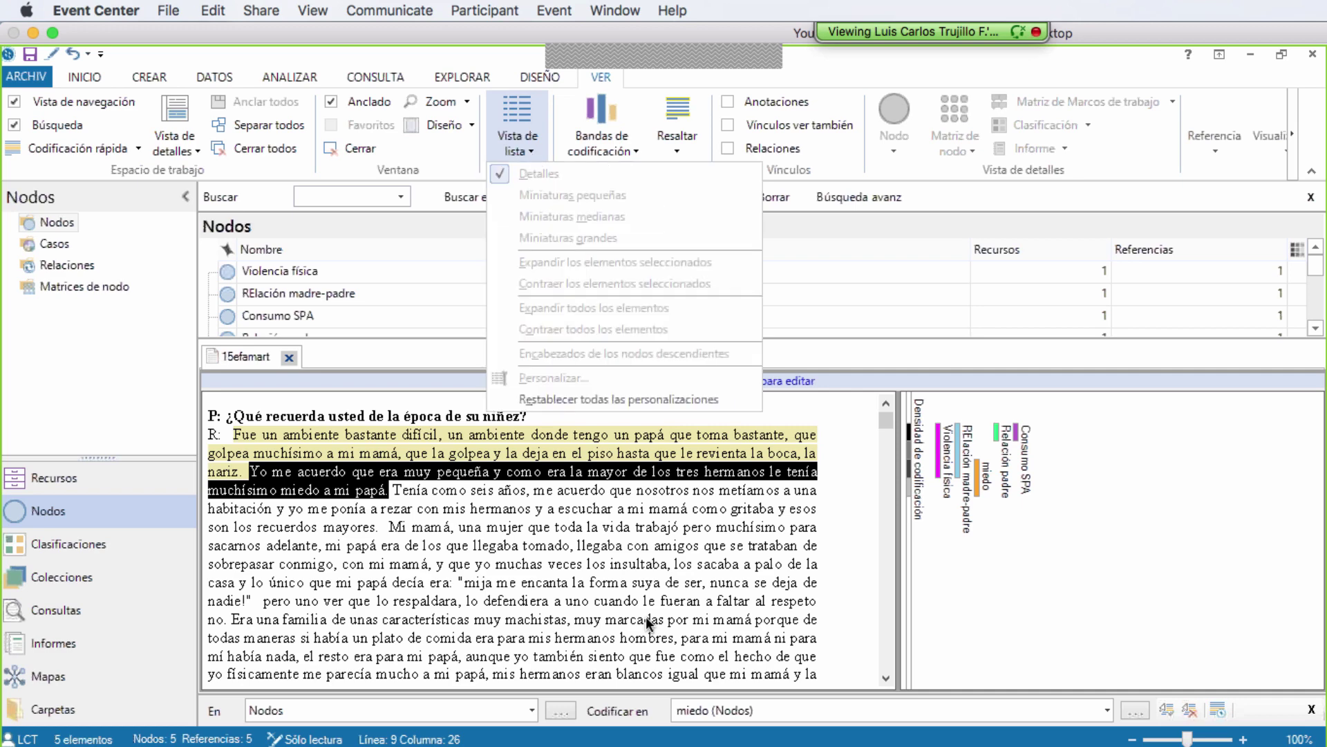
click(869, 277)
click(869, 277)
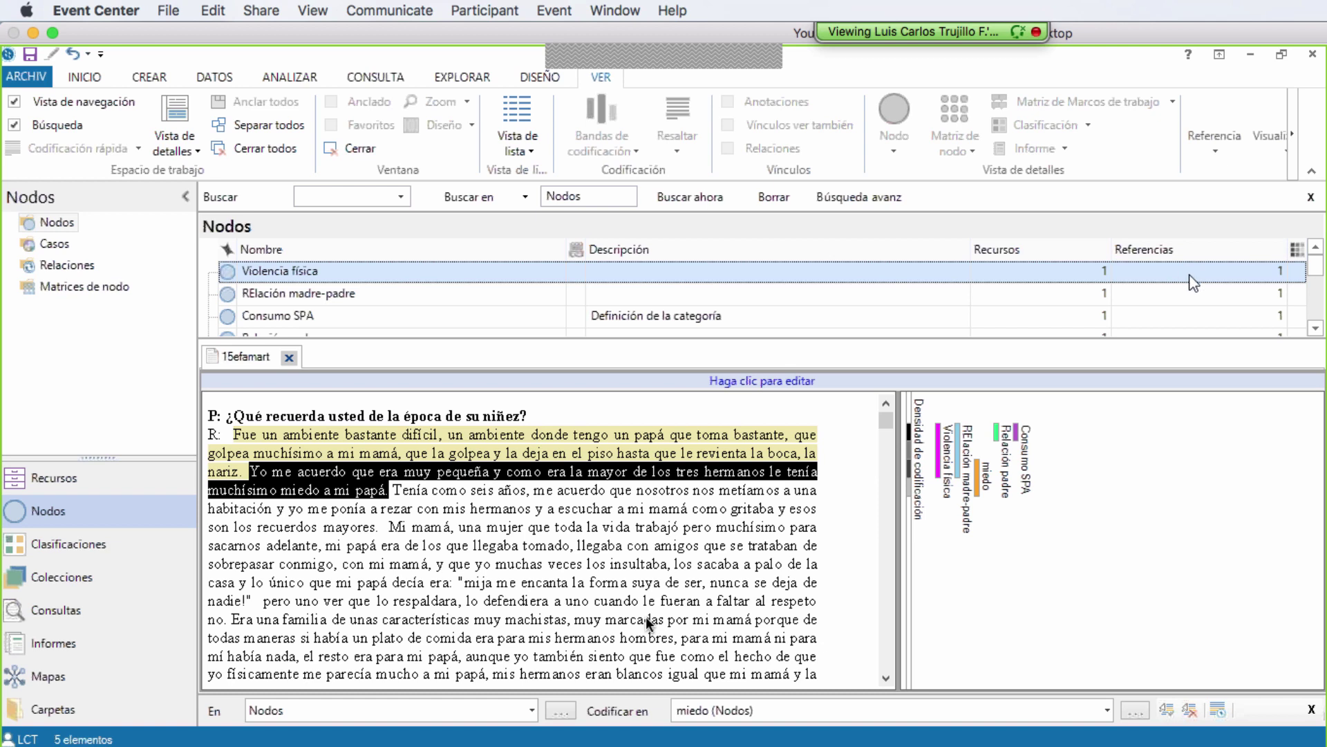
scroll(1317, 331, down, 1)
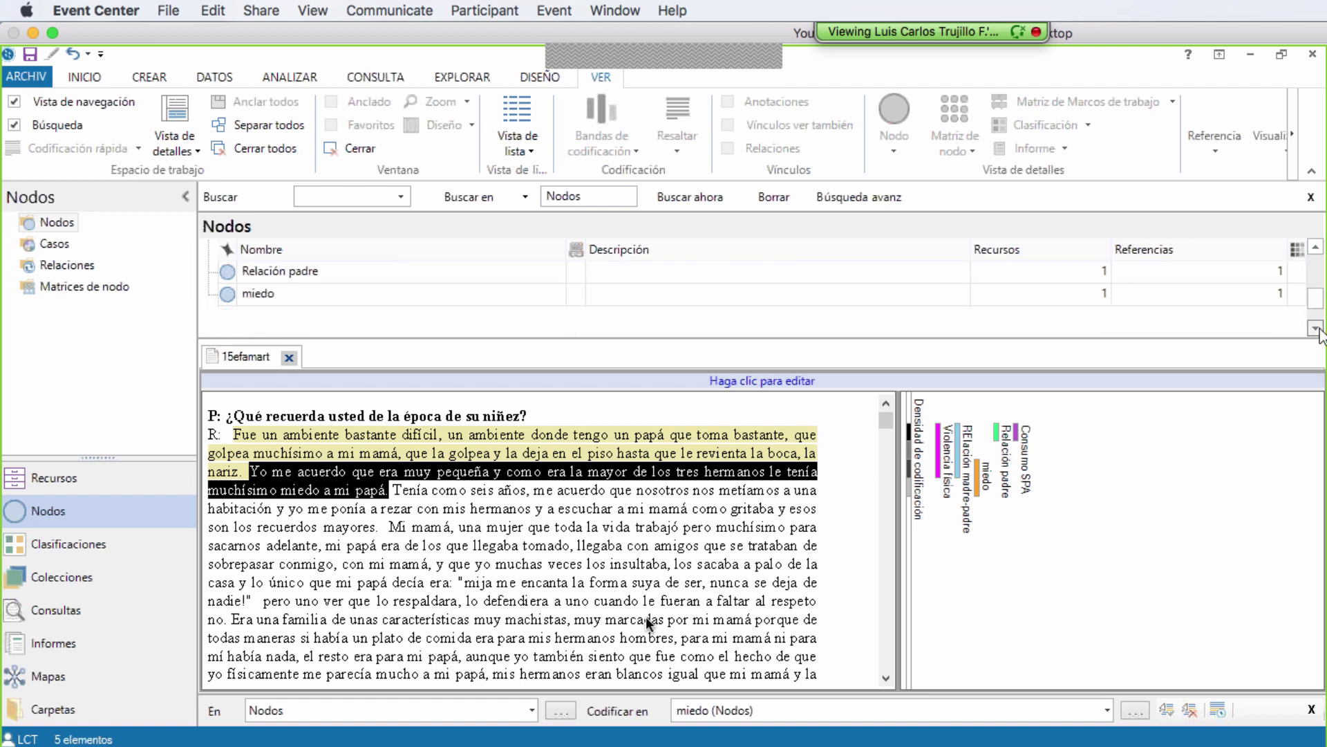
click(1316, 329)
click(1317, 248)
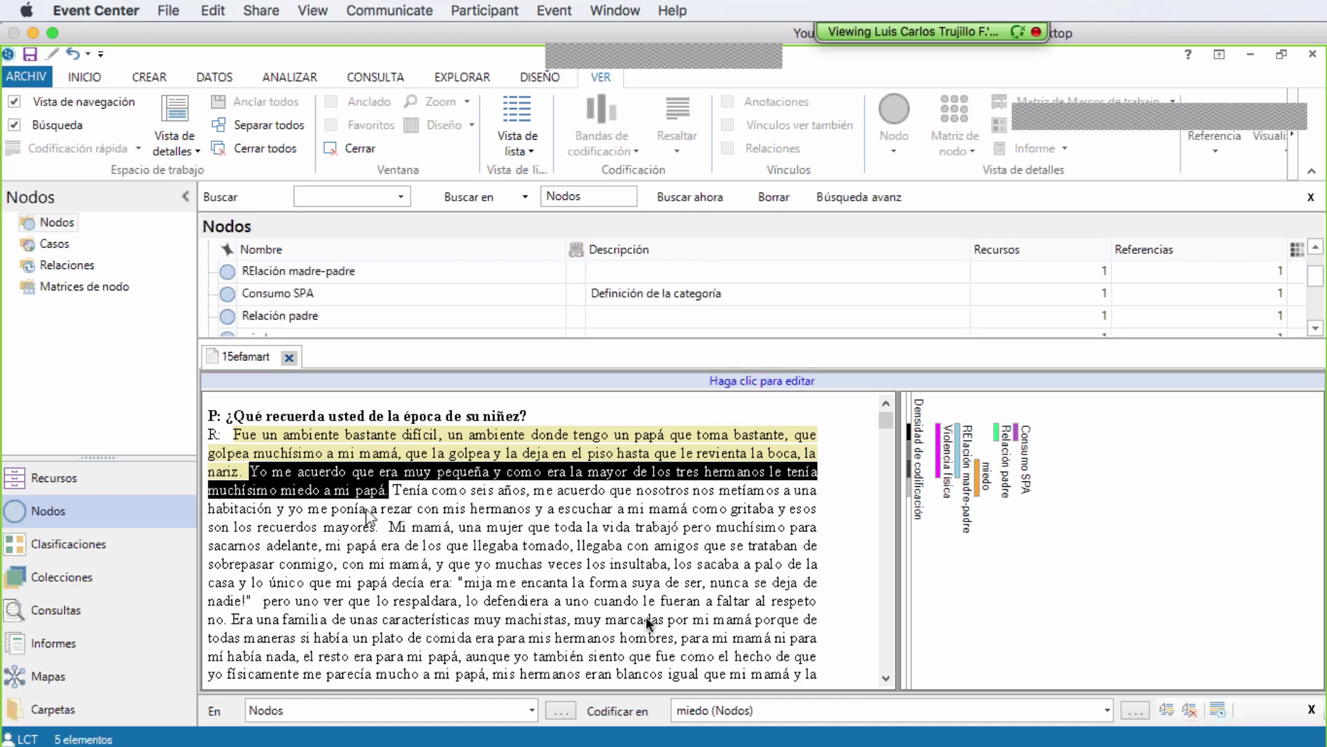
- Code the sentence from "Yo me acuerdo" to "a mi papá" at the existing Relación padre node
click(294, 471)
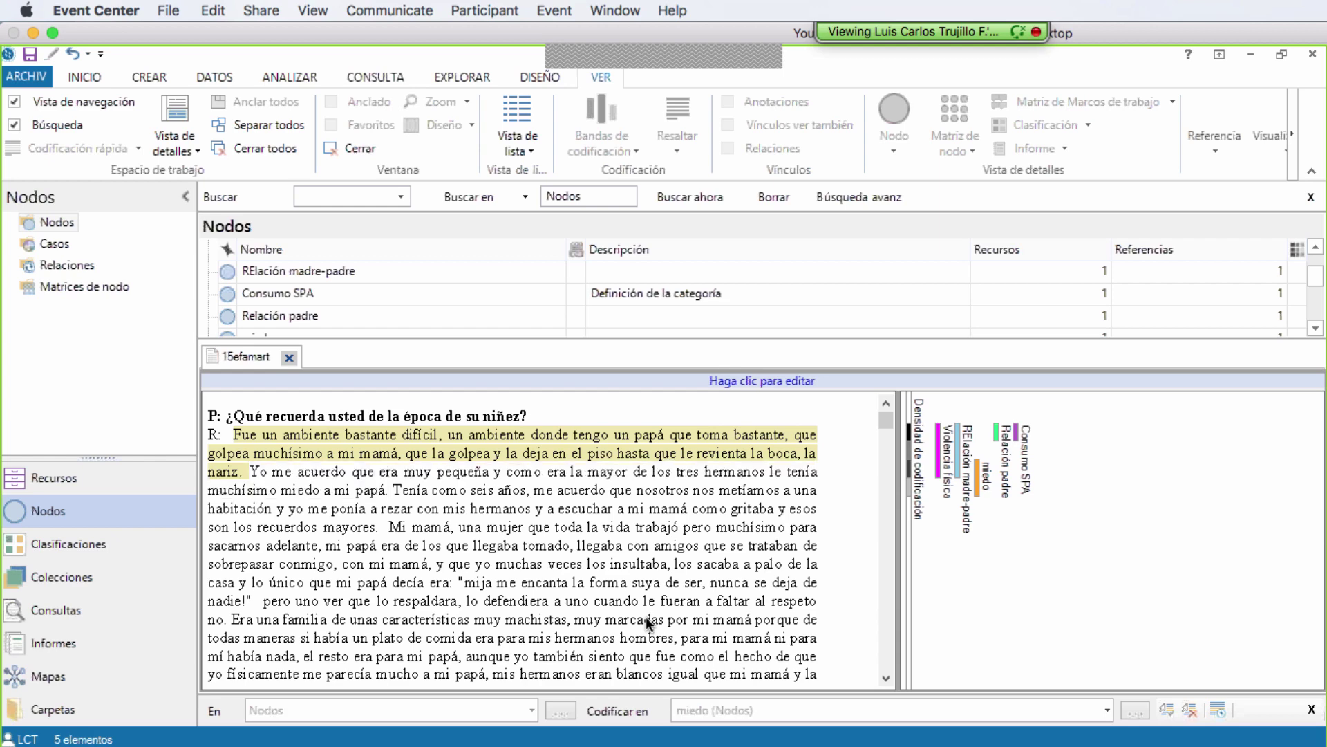
drag(286, 381, 296, 289)
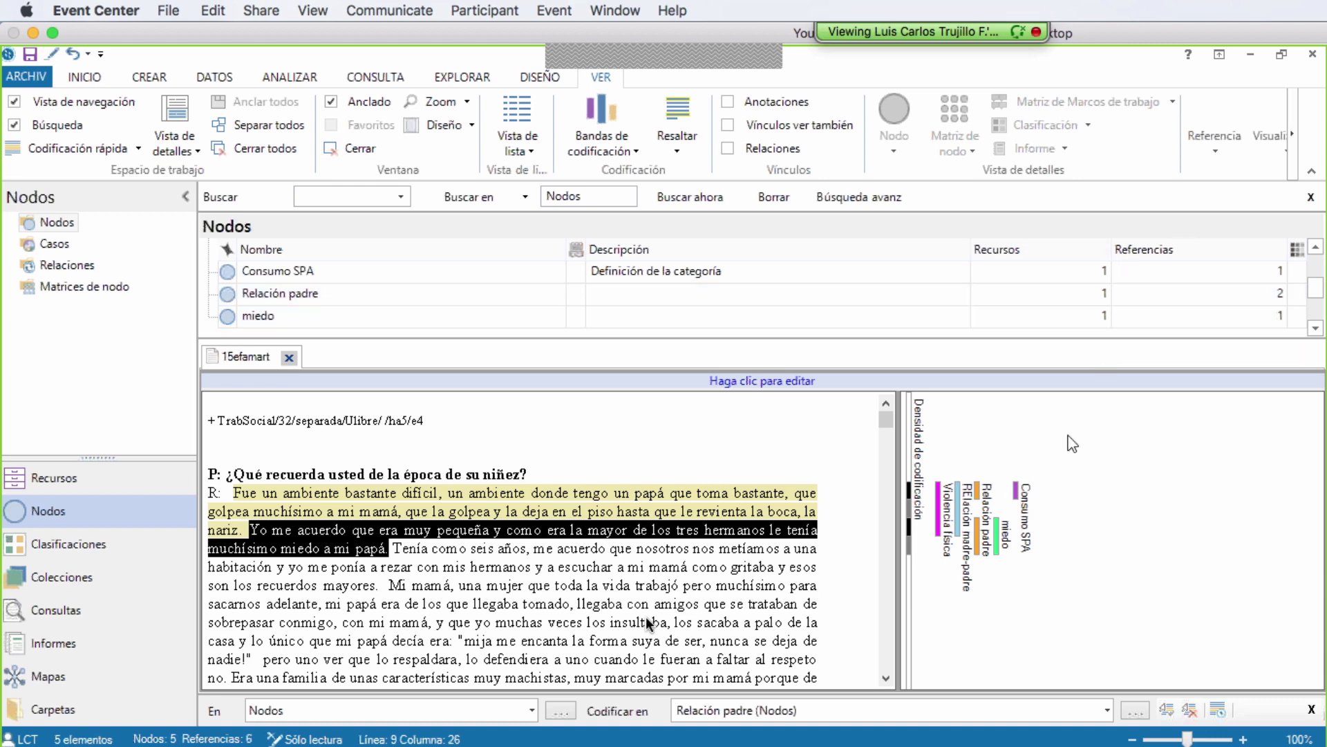
- Annotate the sentence from "Yo me acuerdo" to "a mi papá" with "Manifestación del miedo hacia su padre" and hide the annotations
right_click(352, 534)
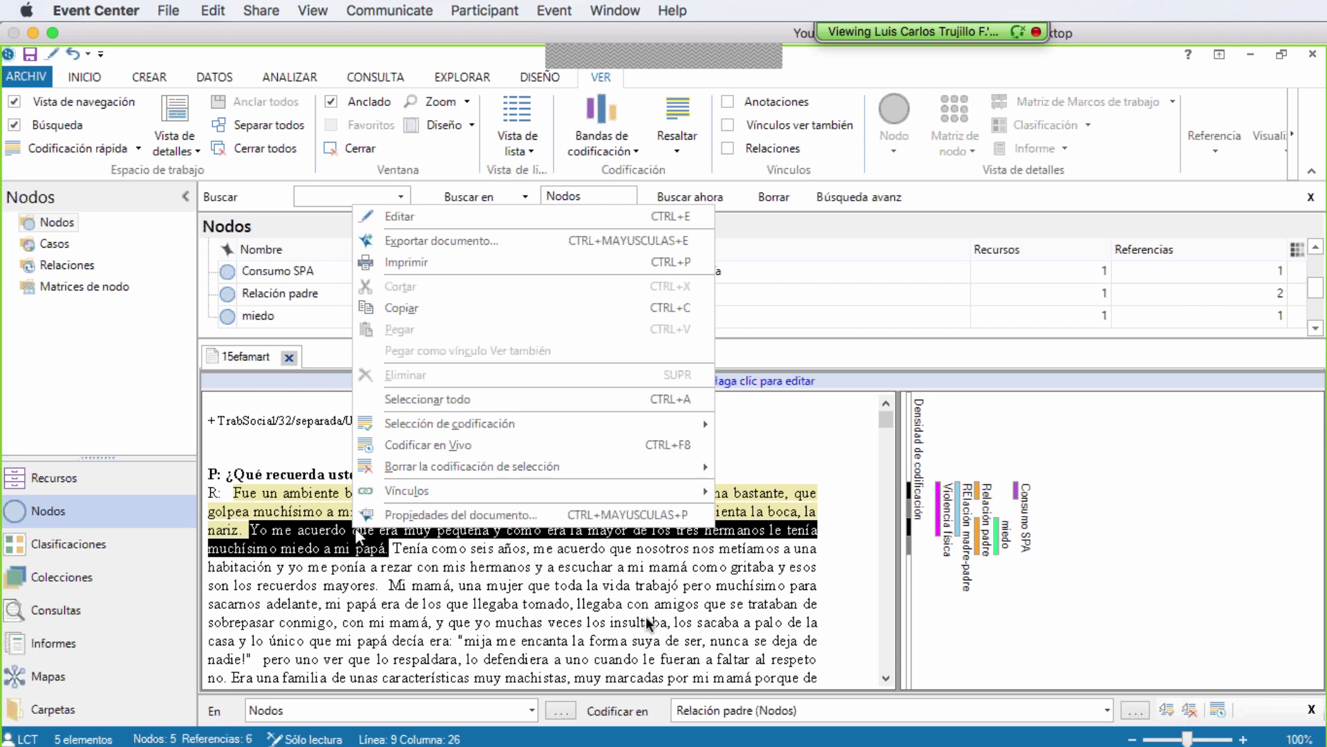
mouse_move(469, 493)
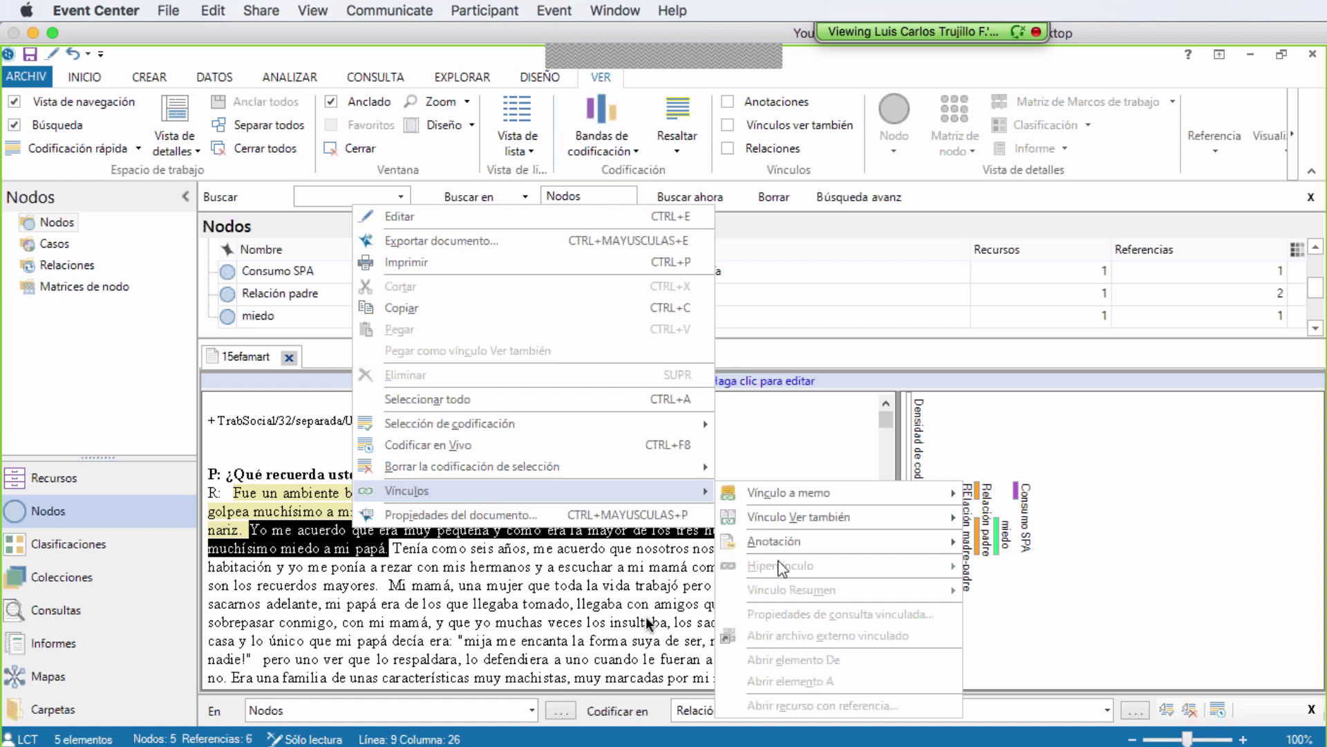
mouse_move(650, 491)
mouse_move(795, 539)
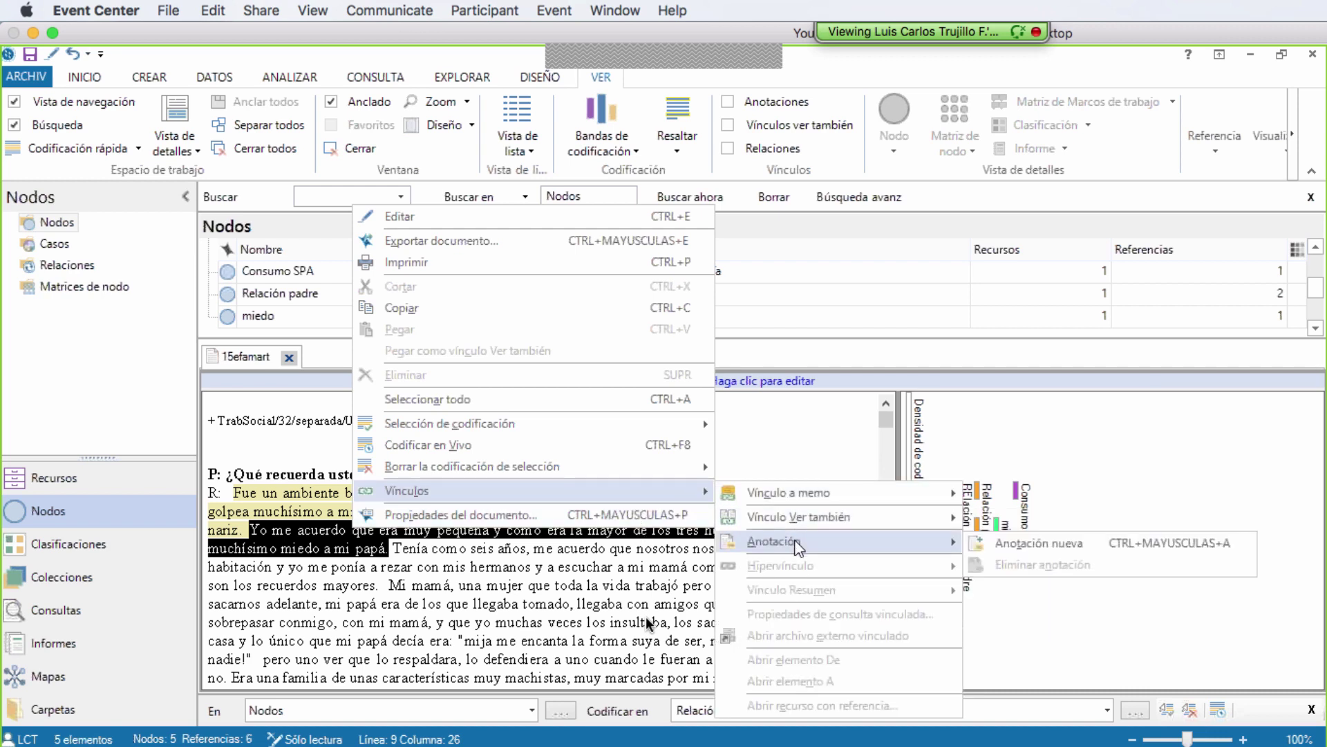
click(1006, 543)
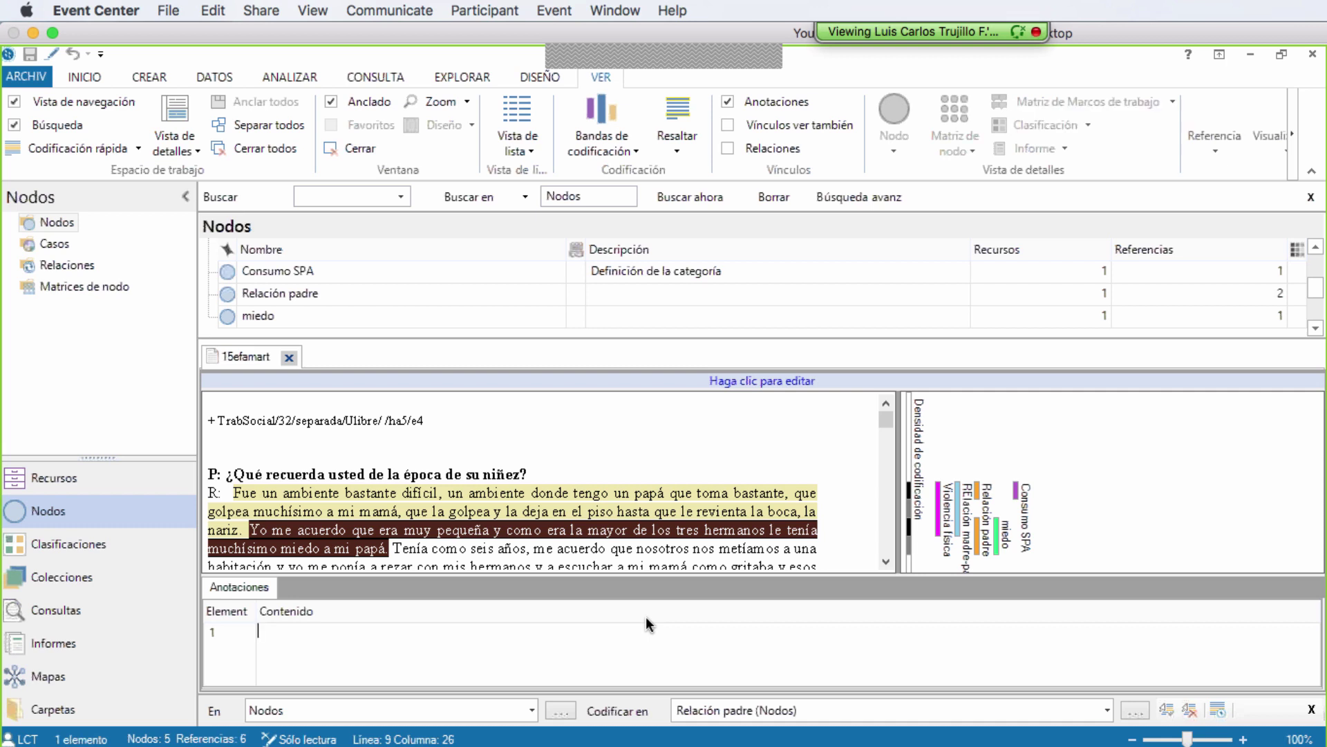
text(Manifestación del miedo hacia su padre)
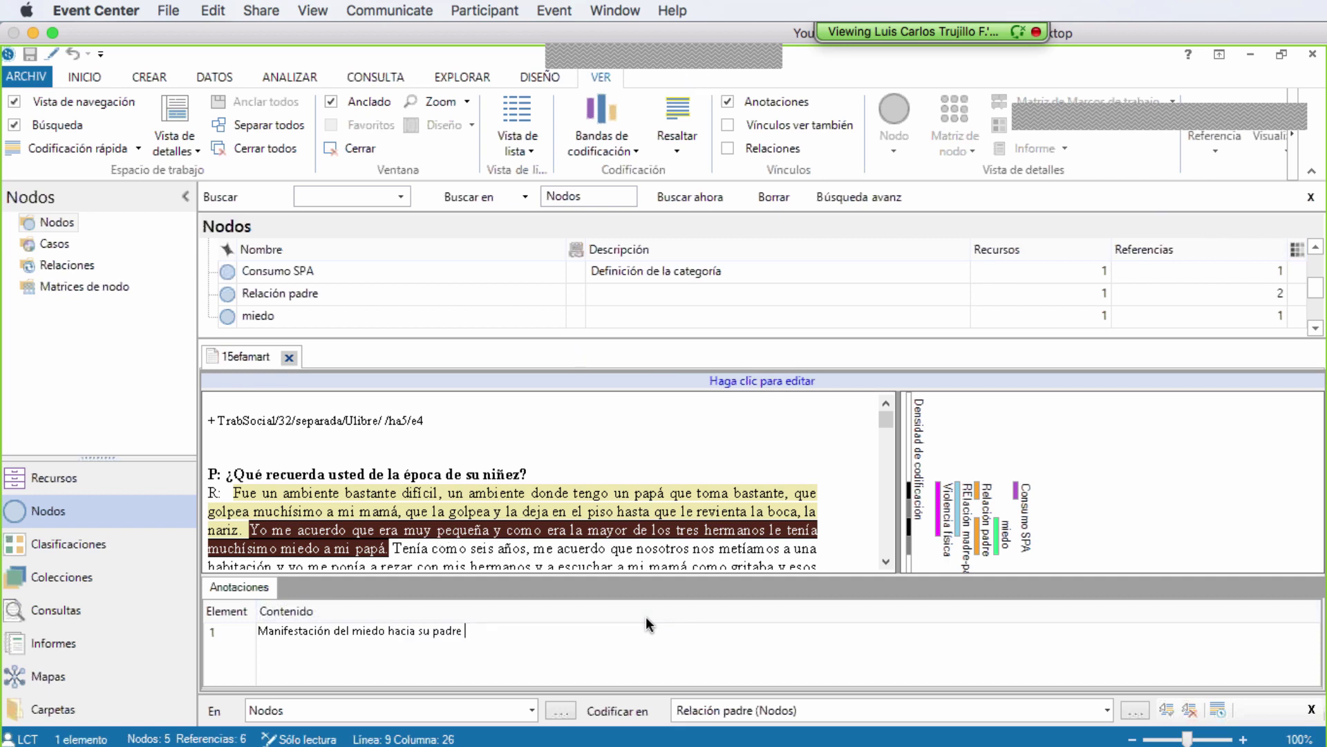
click(728, 102)
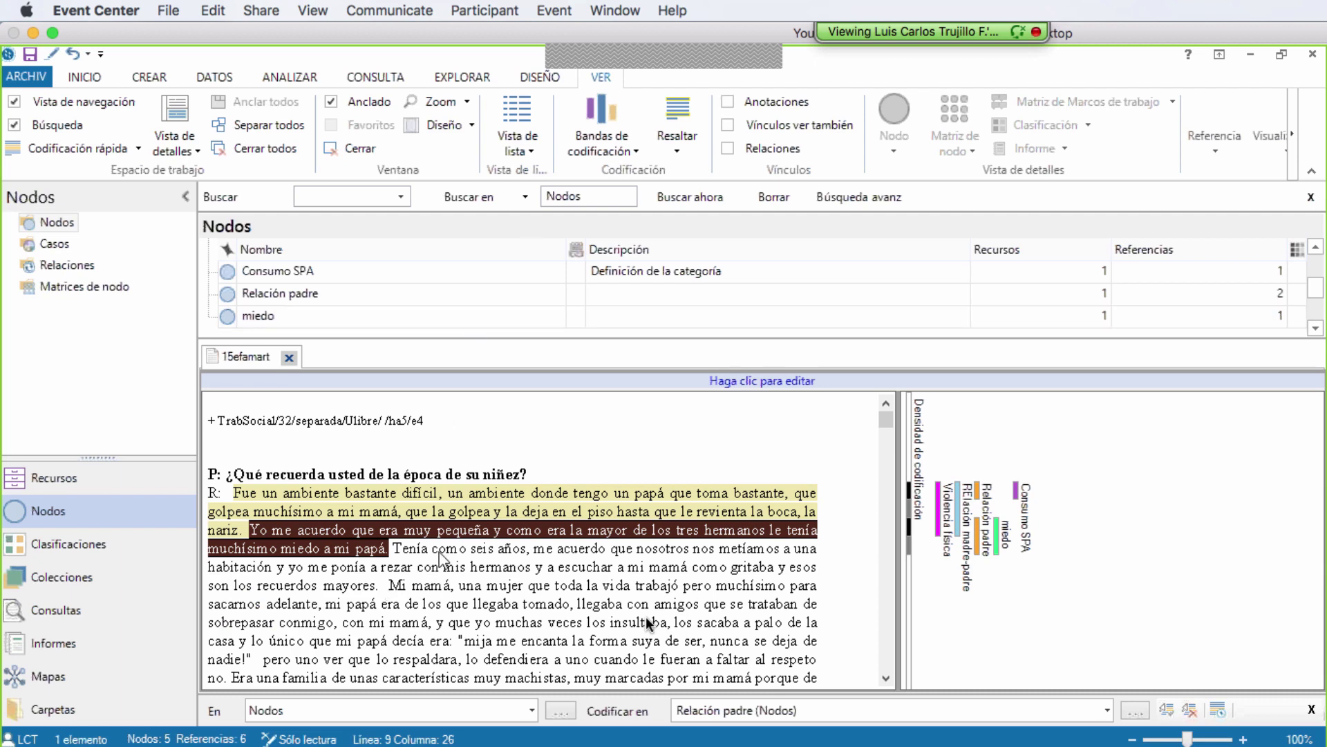
click(437, 556)
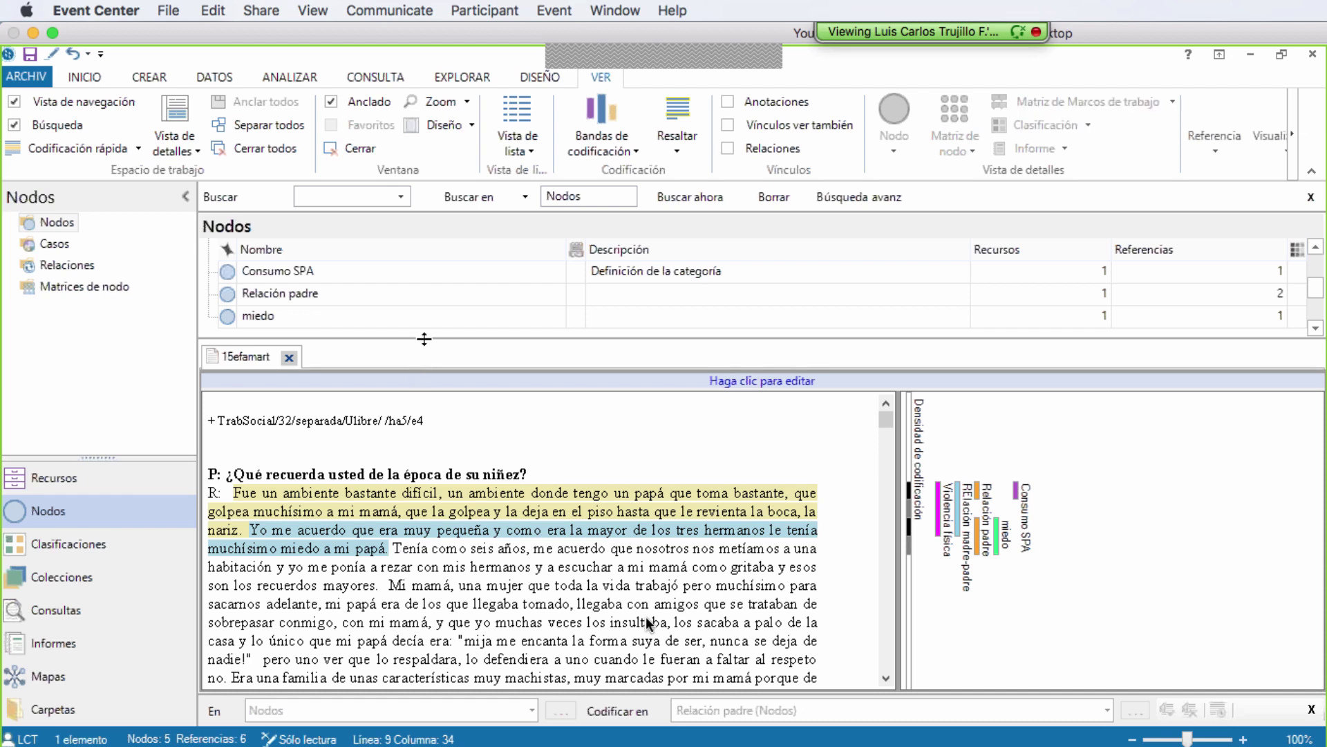
- Enlarge the node list and create a new top-level node named "Rol hermano mayor" without a description
drag(424, 339, 409, 423)
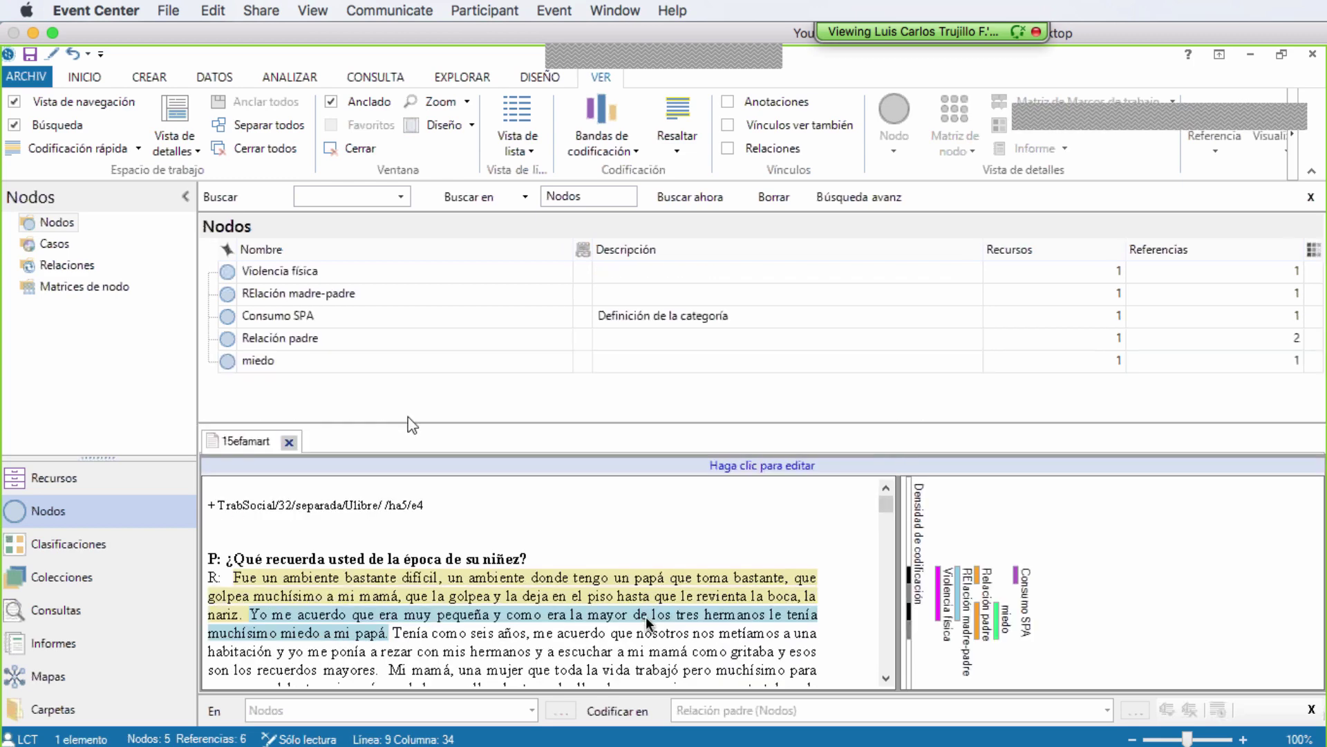
right_click(440, 386)
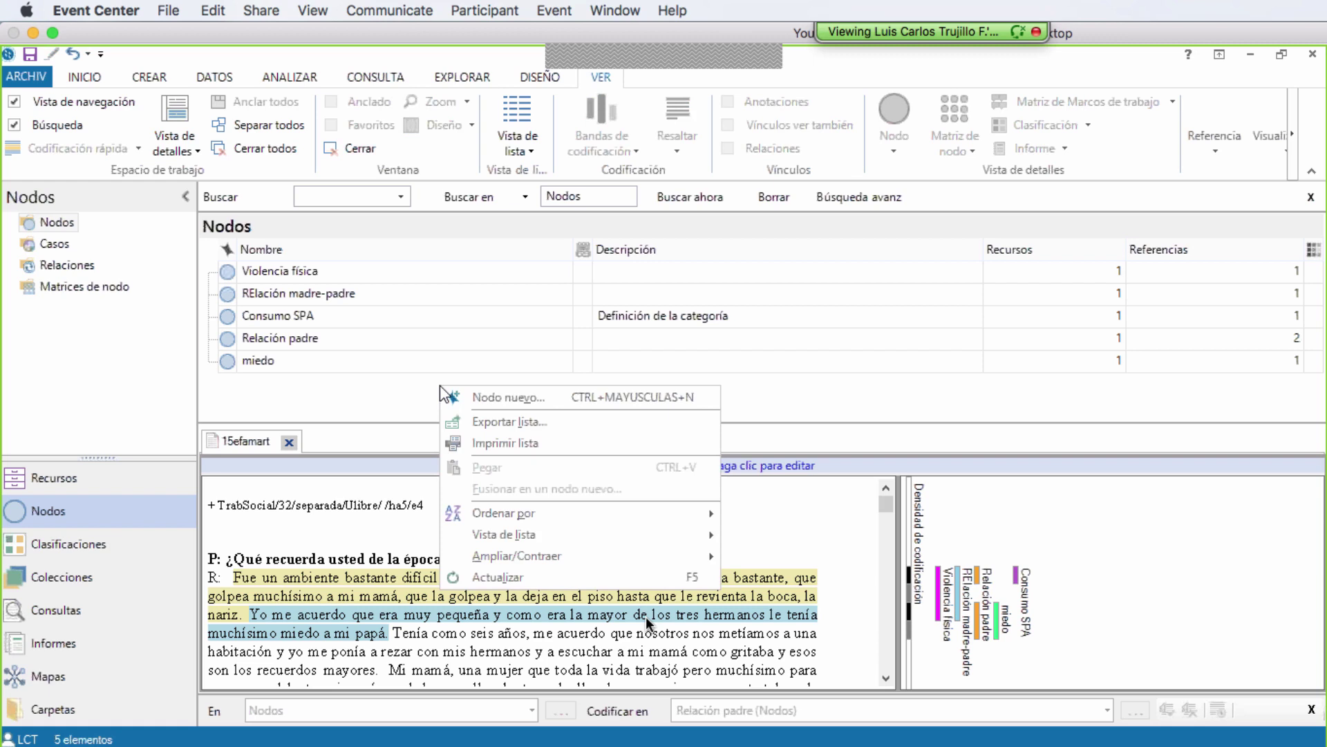
click(550, 400)
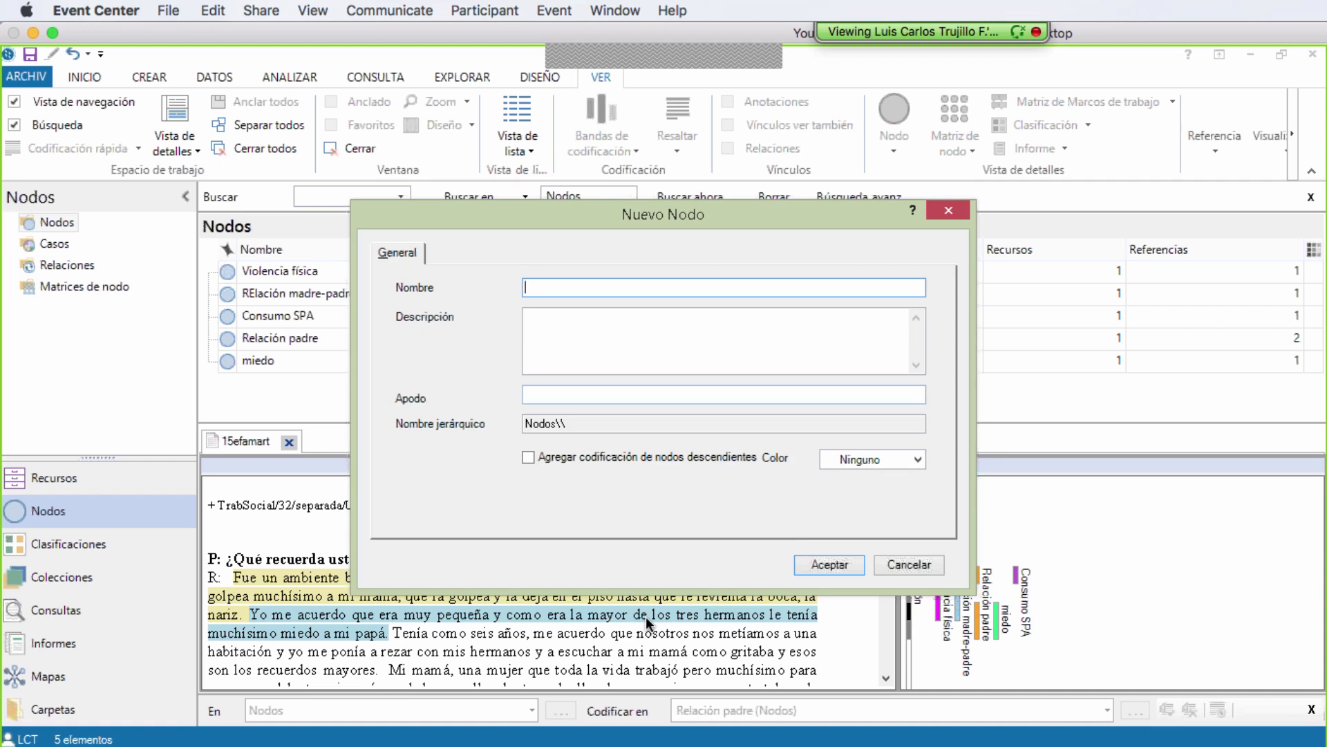
text(Rol hermano mayor)
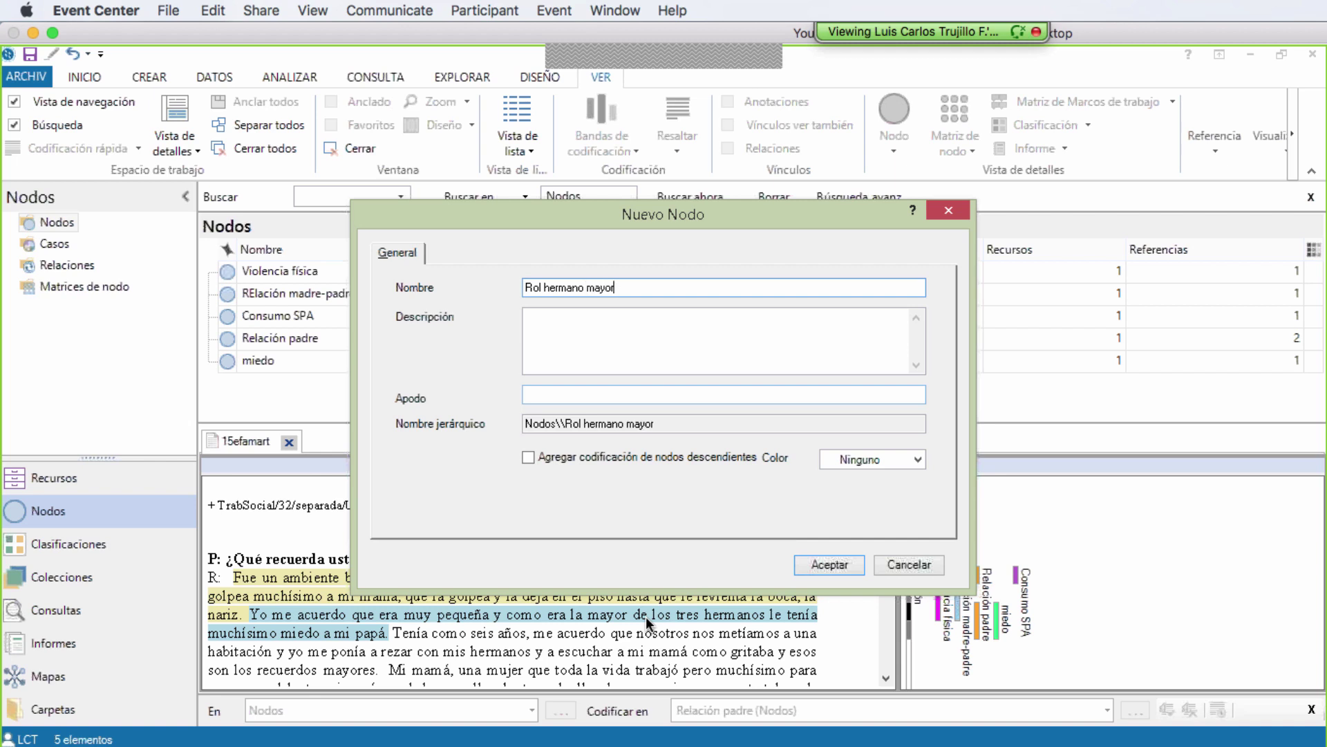
click(557, 329)
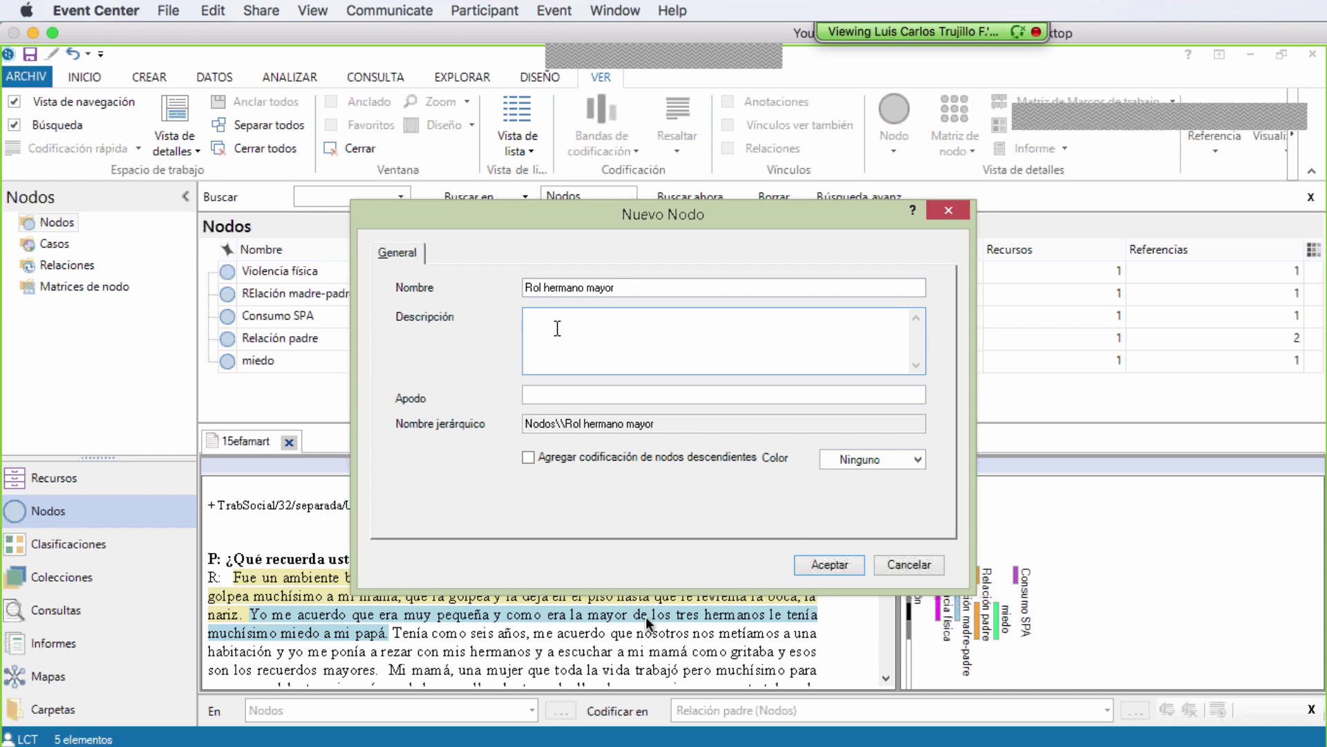
click(627, 393)
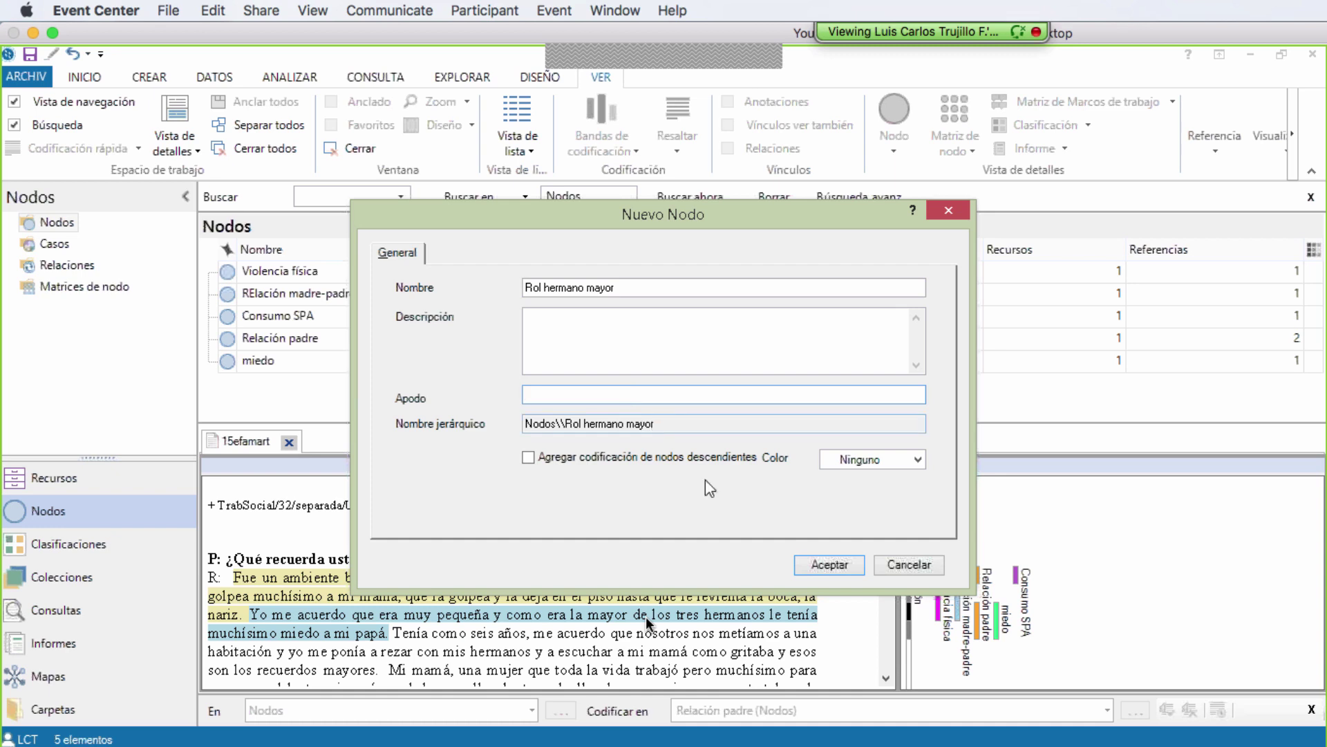
click(826, 566)
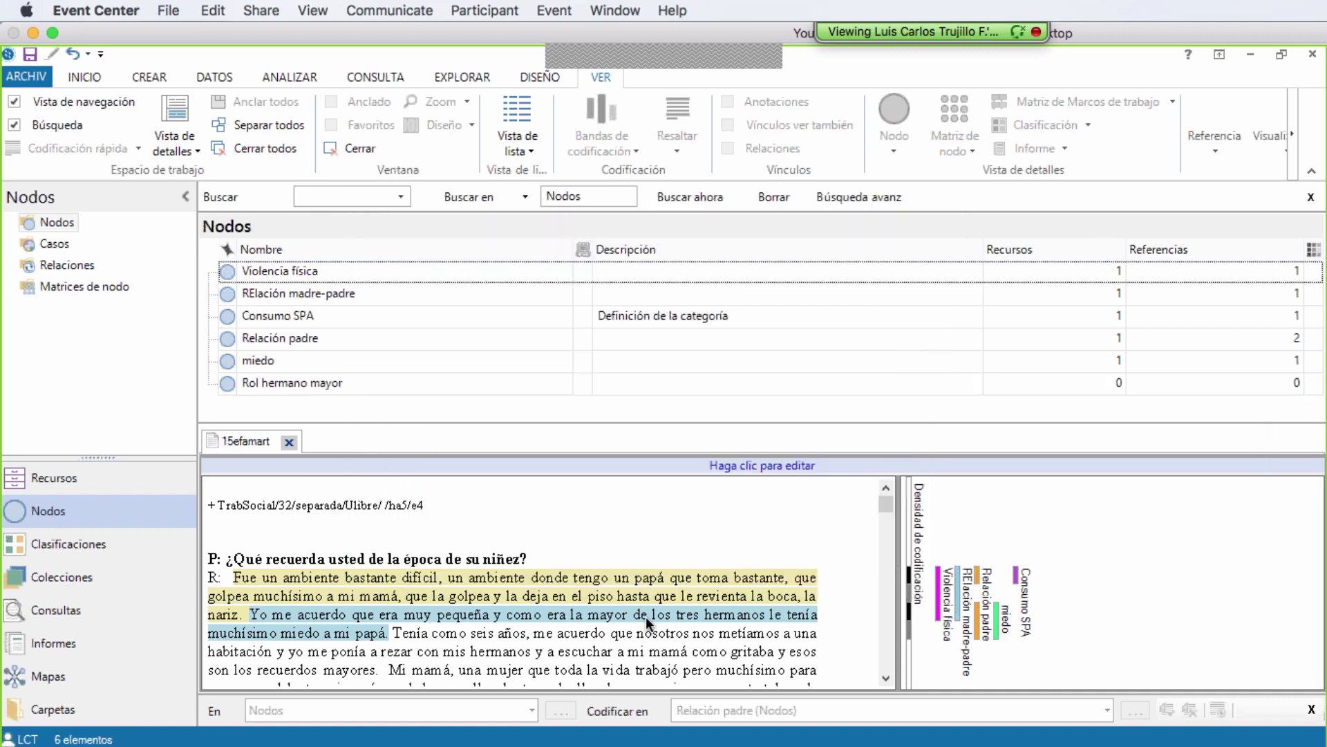
- Create a new top-level node named "Relación hermanos"
right_click(576, 405)
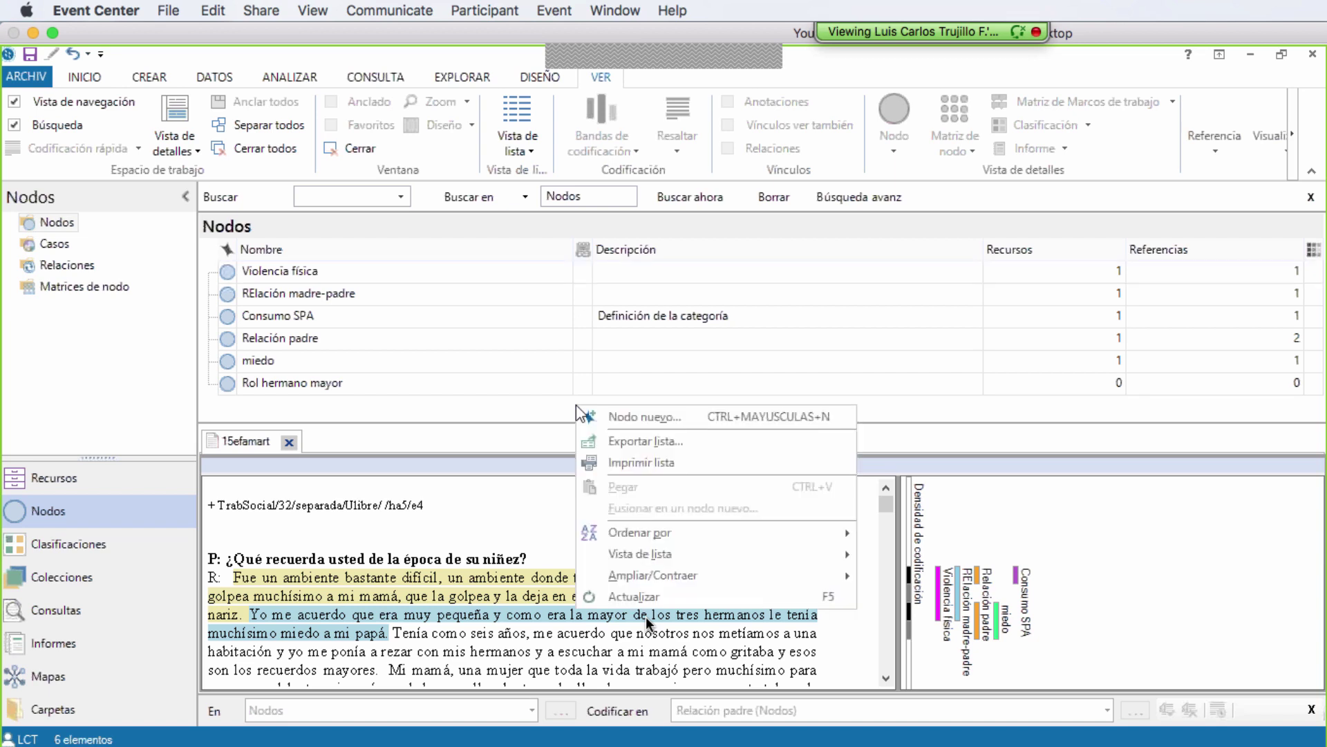
click(665, 415)
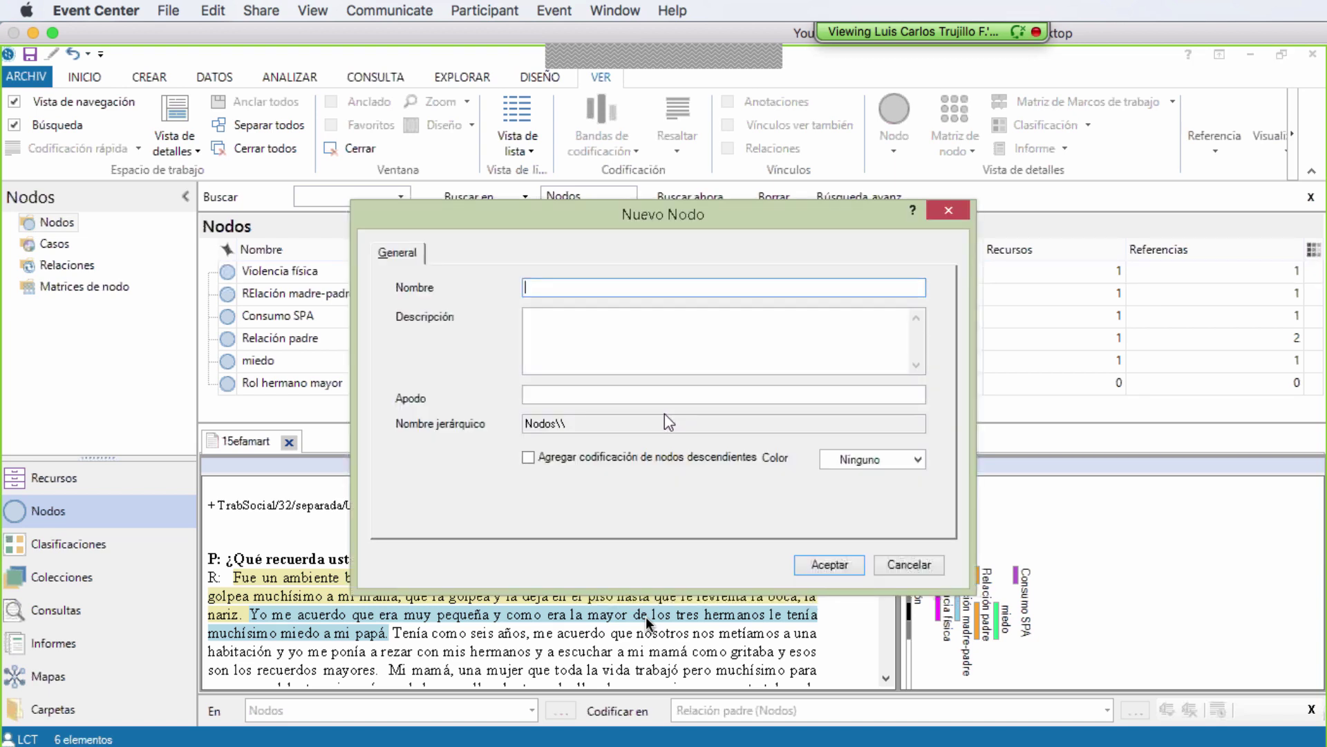
text(Relación hermanos)
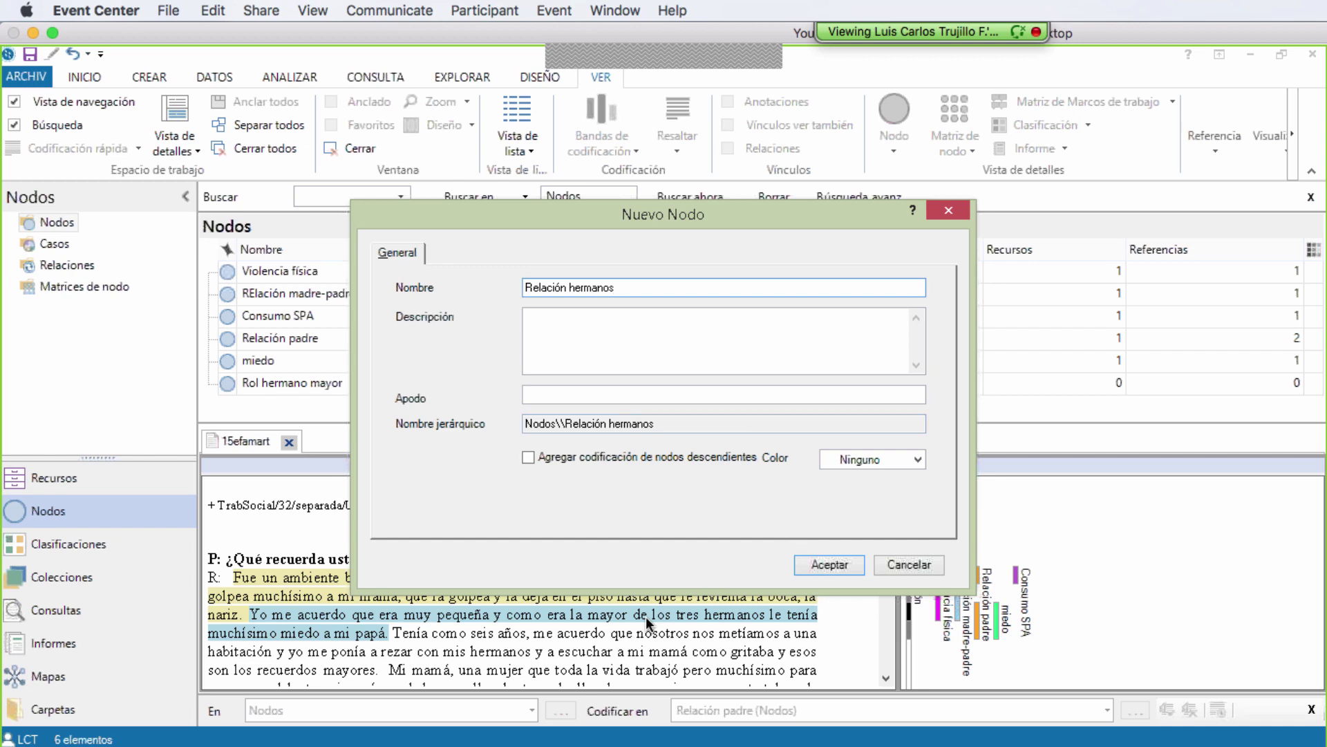
click(811, 563)
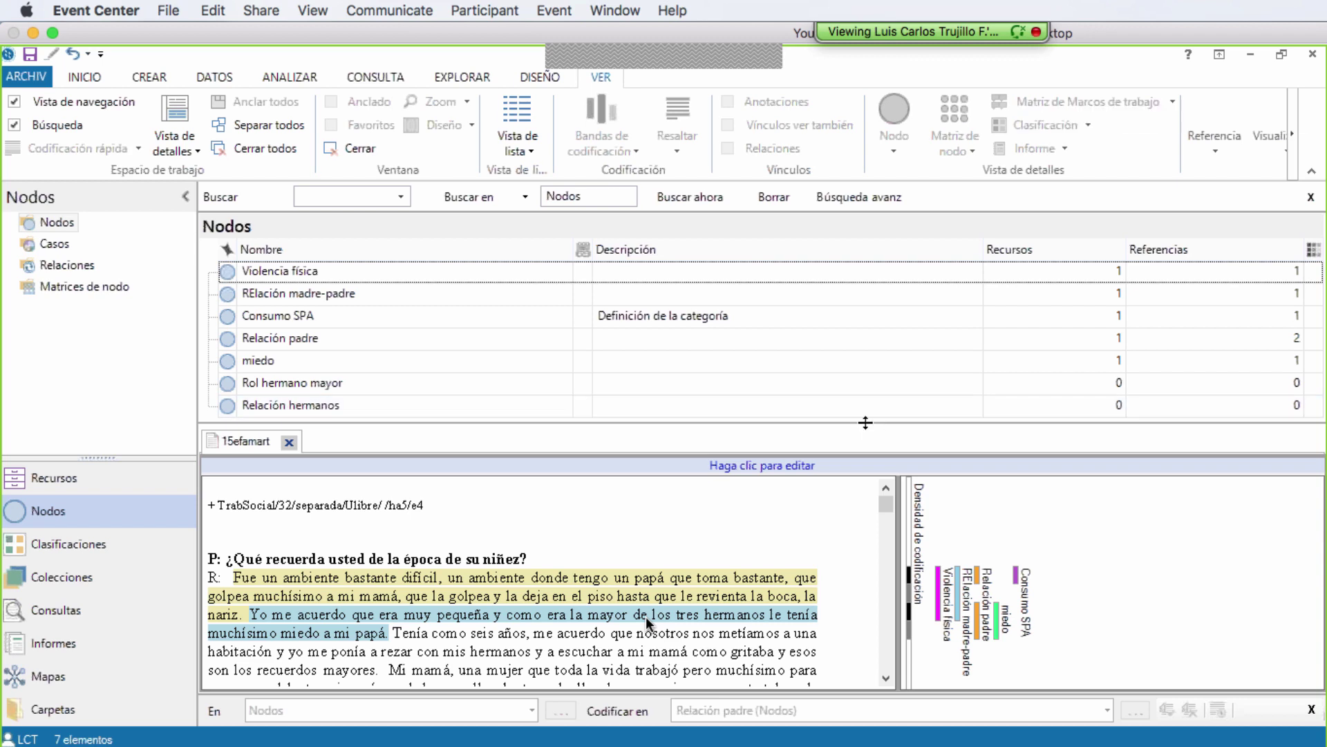
- Make more room for the node list and create a top-level node named "Creencias religiosas"
drag(866, 423, 842, 512)
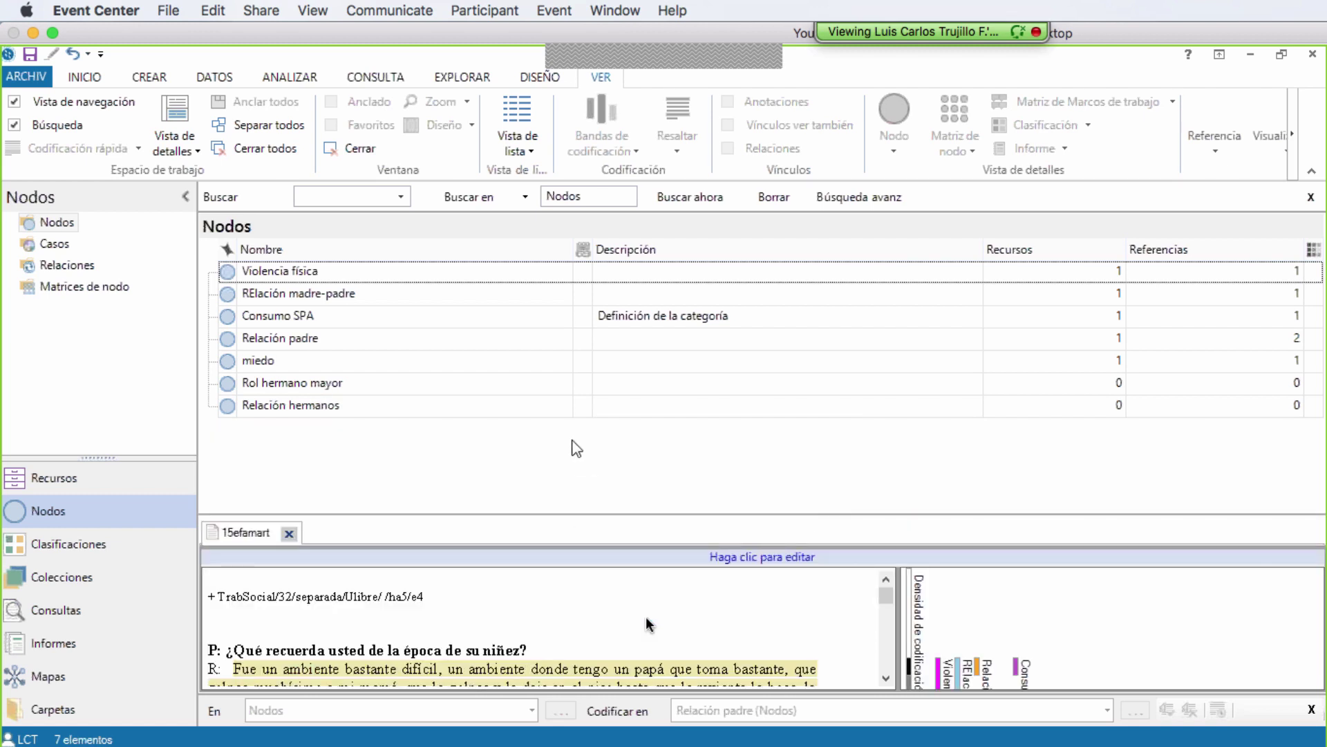
right_click(573, 441)
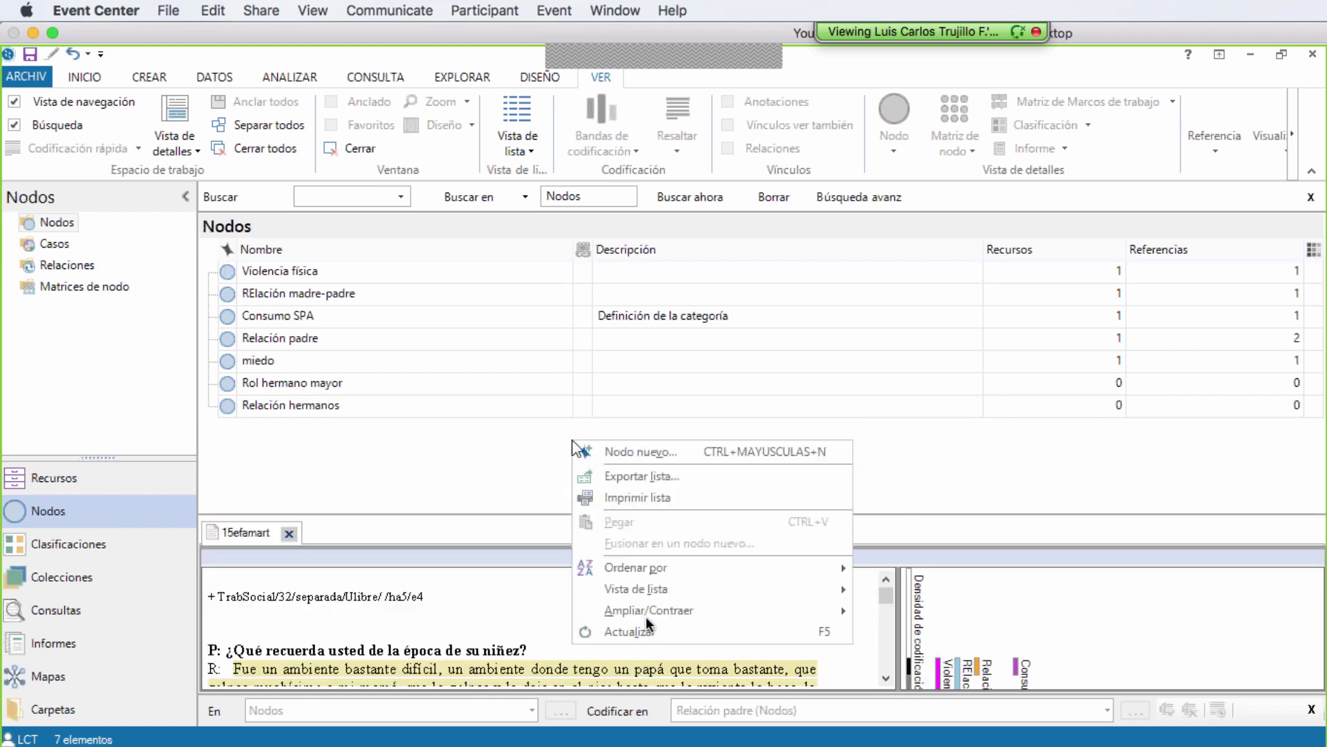
click(633, 453)
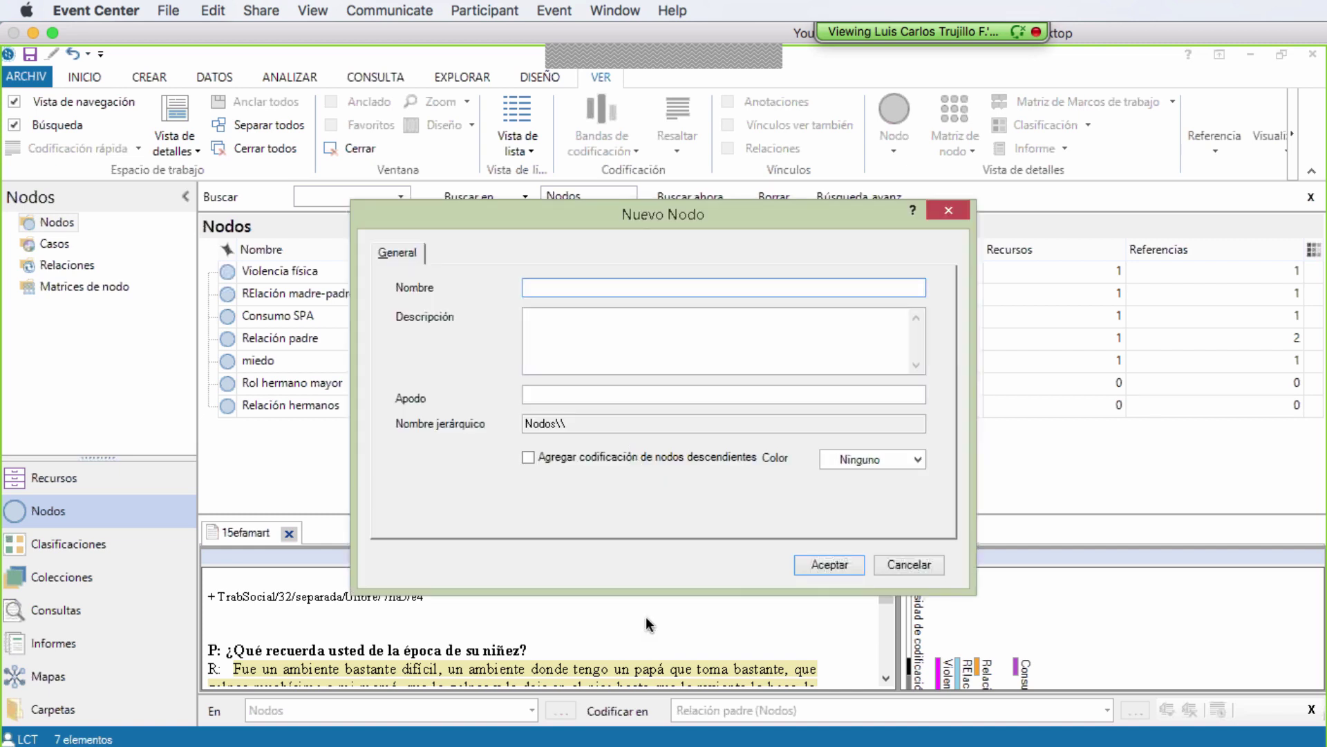
text(Creenc)
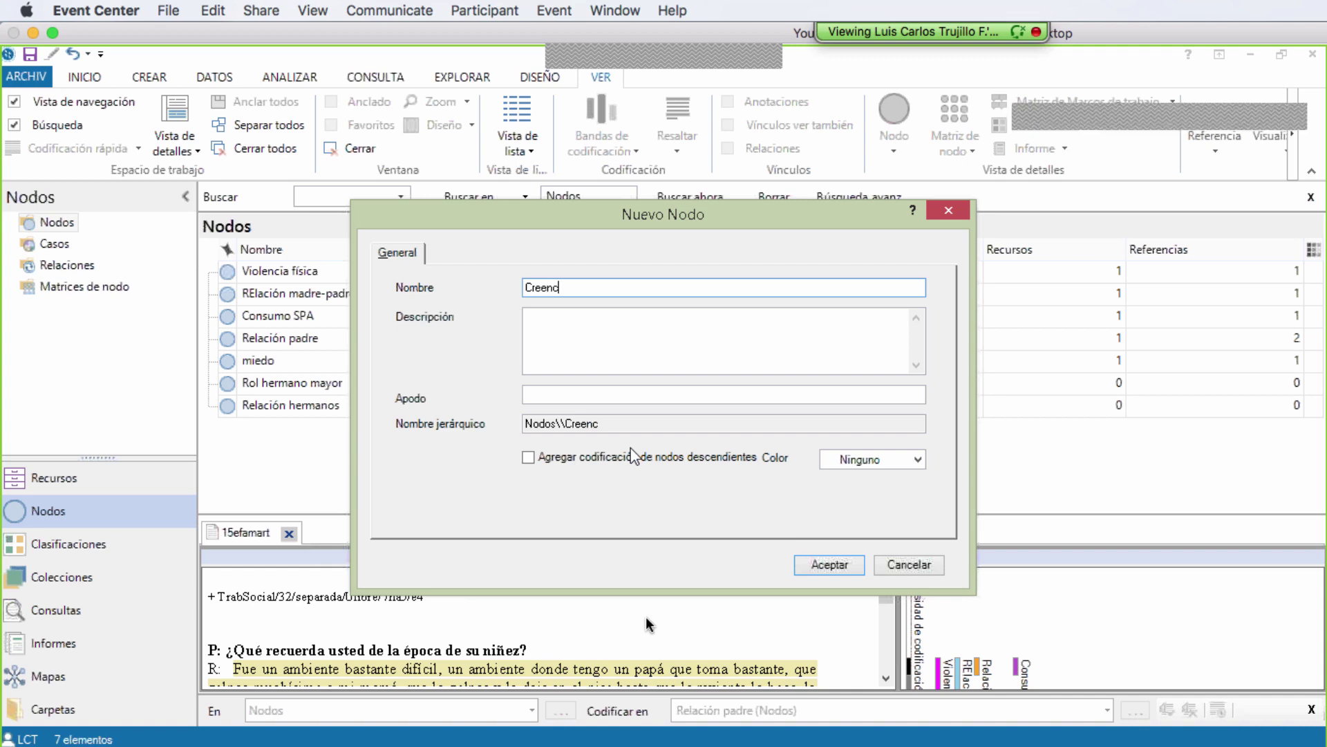
text(ias religiosas)
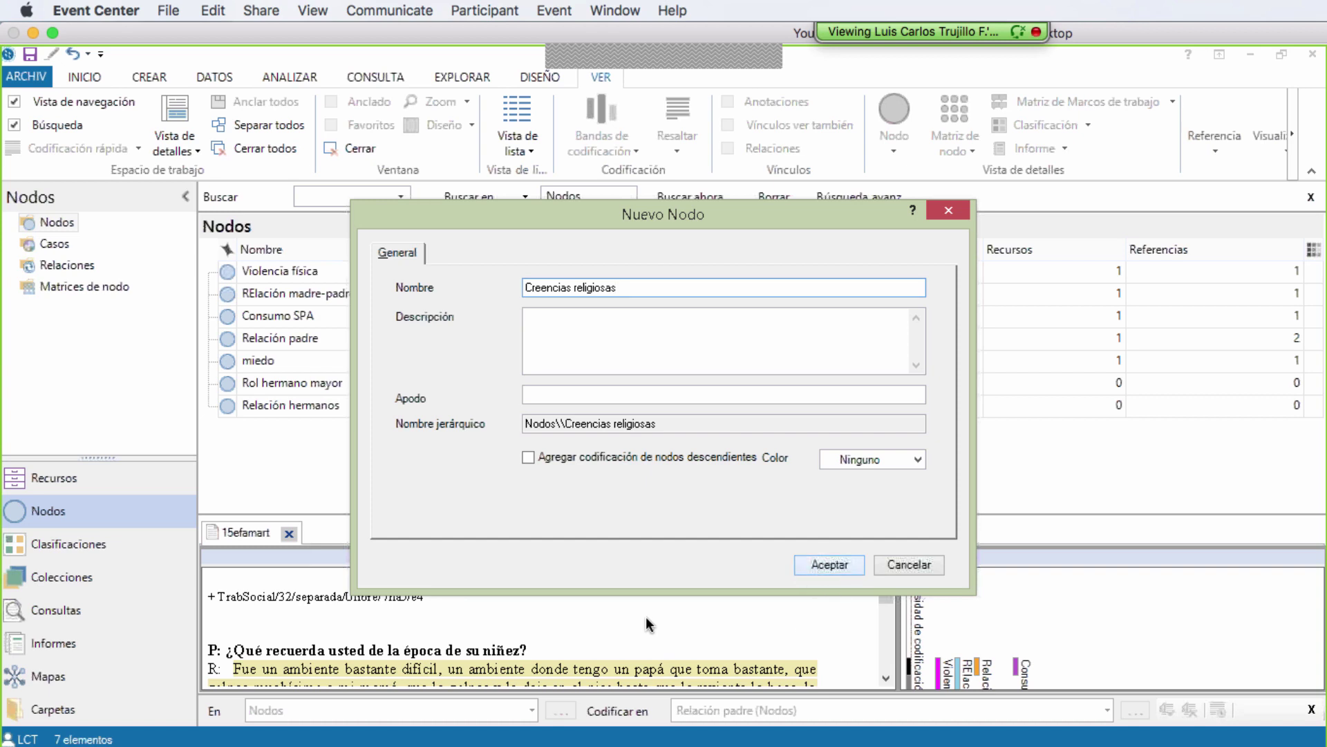
click(830, 564)
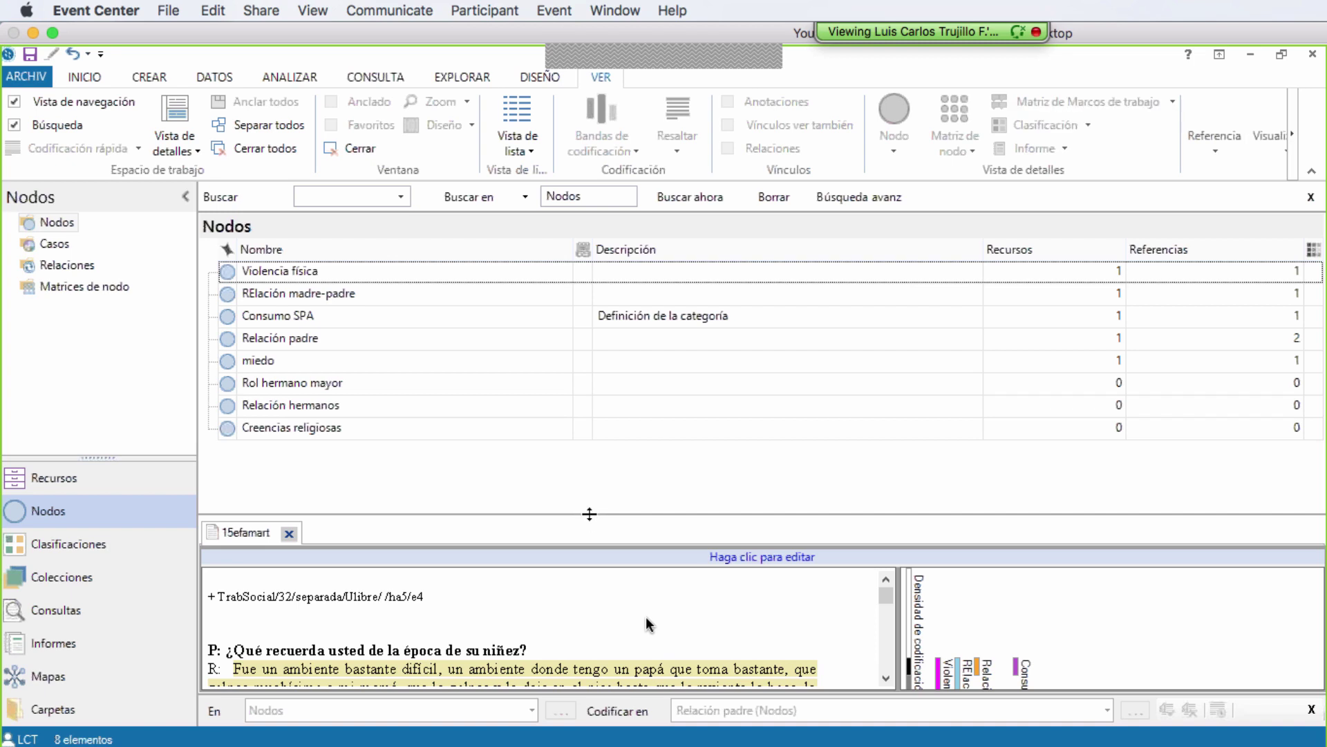
- Select the interview passage from "Tenía como seis años" to "son los recuerdos mayores"
drag(589, 513, 566, 415)
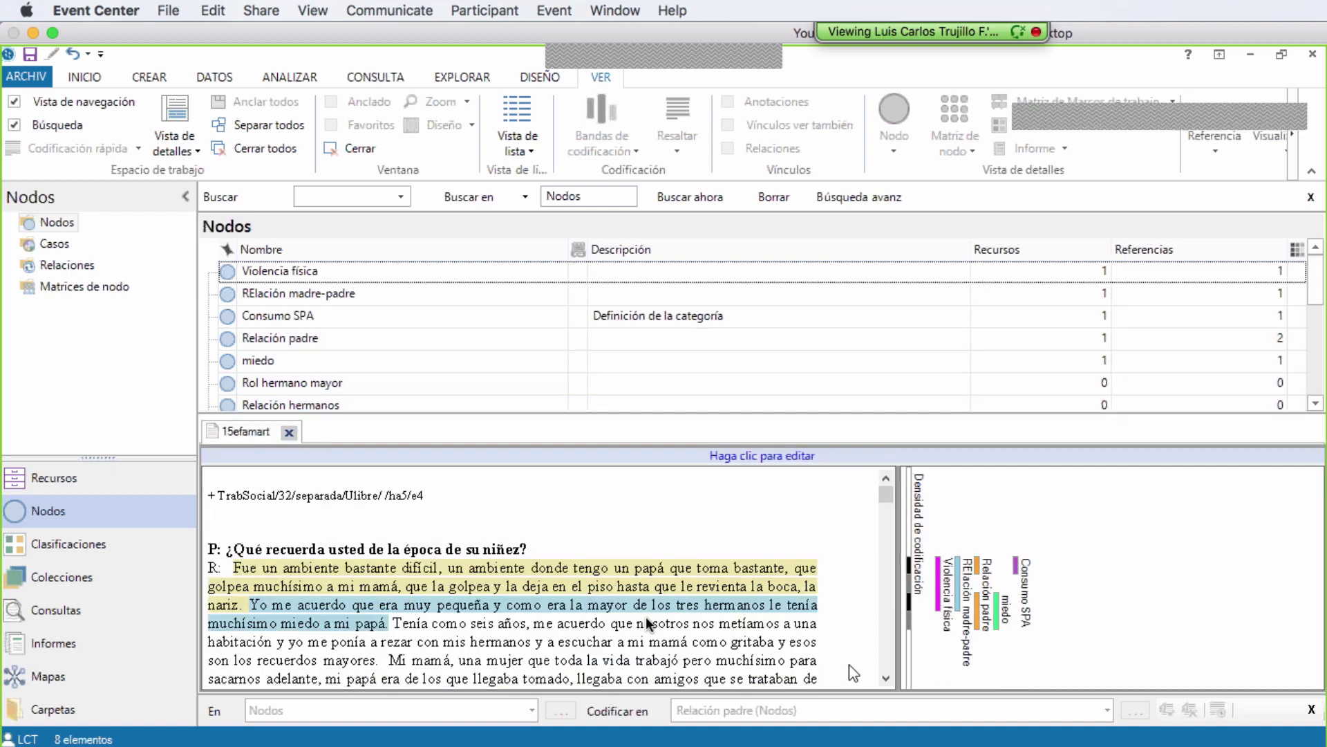
scroll(882, 678, down, 4)
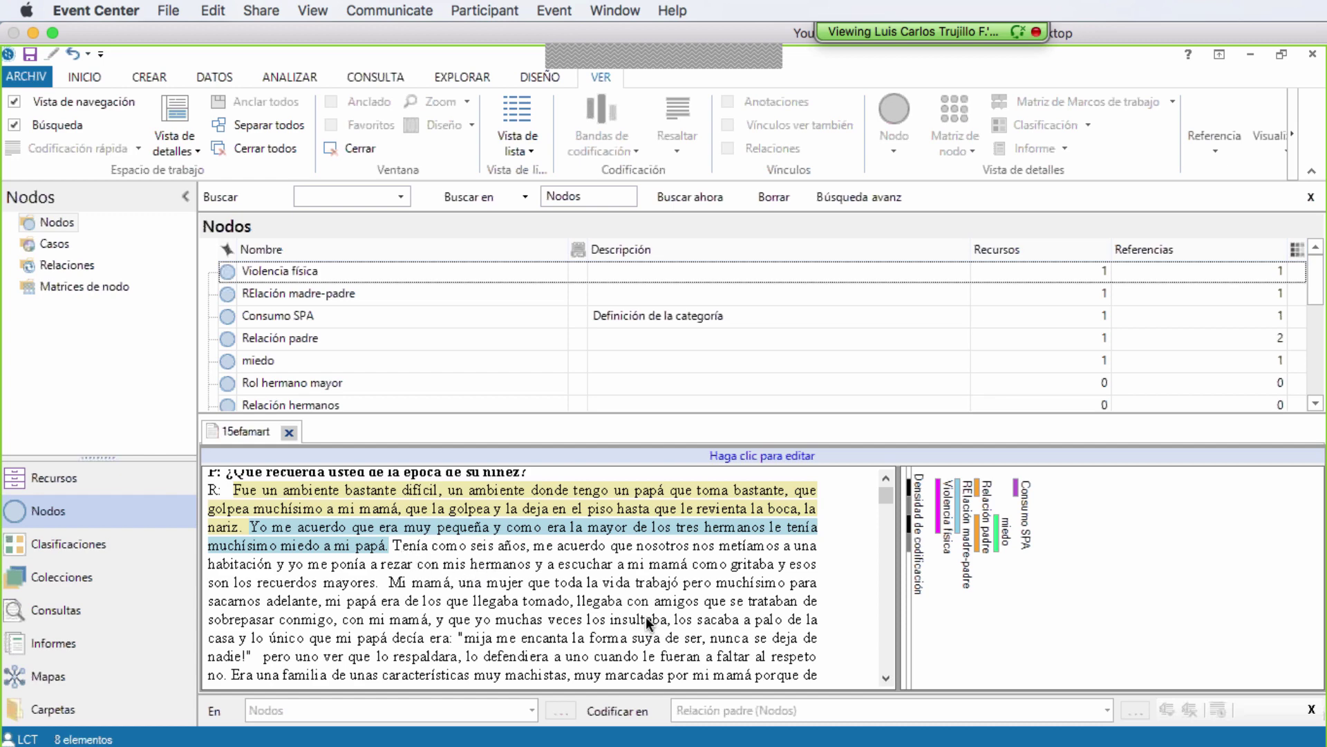
drag(398, 549, 384, 586)
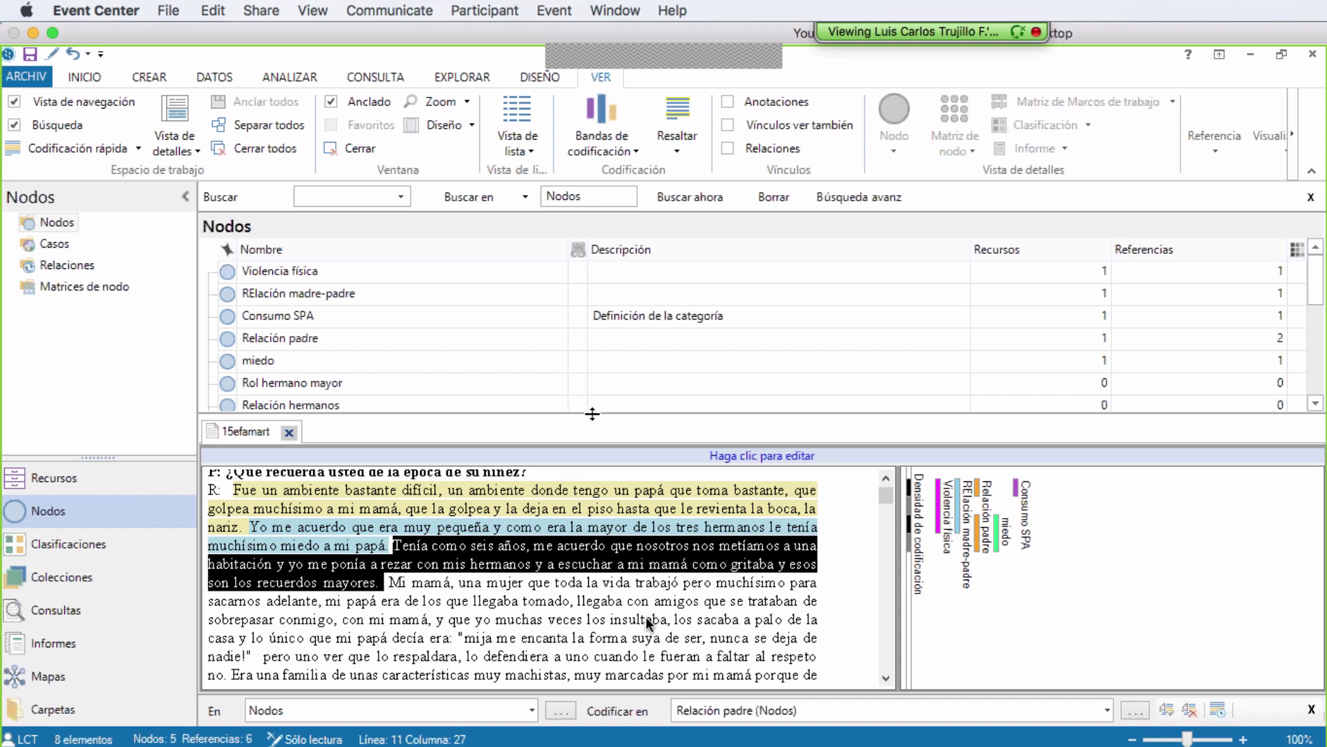
- Create a new top-level node named "Violencia psicológica", correcting the spelling of its name
drag(593, 414, 577, 509)
right_click(526, 454)
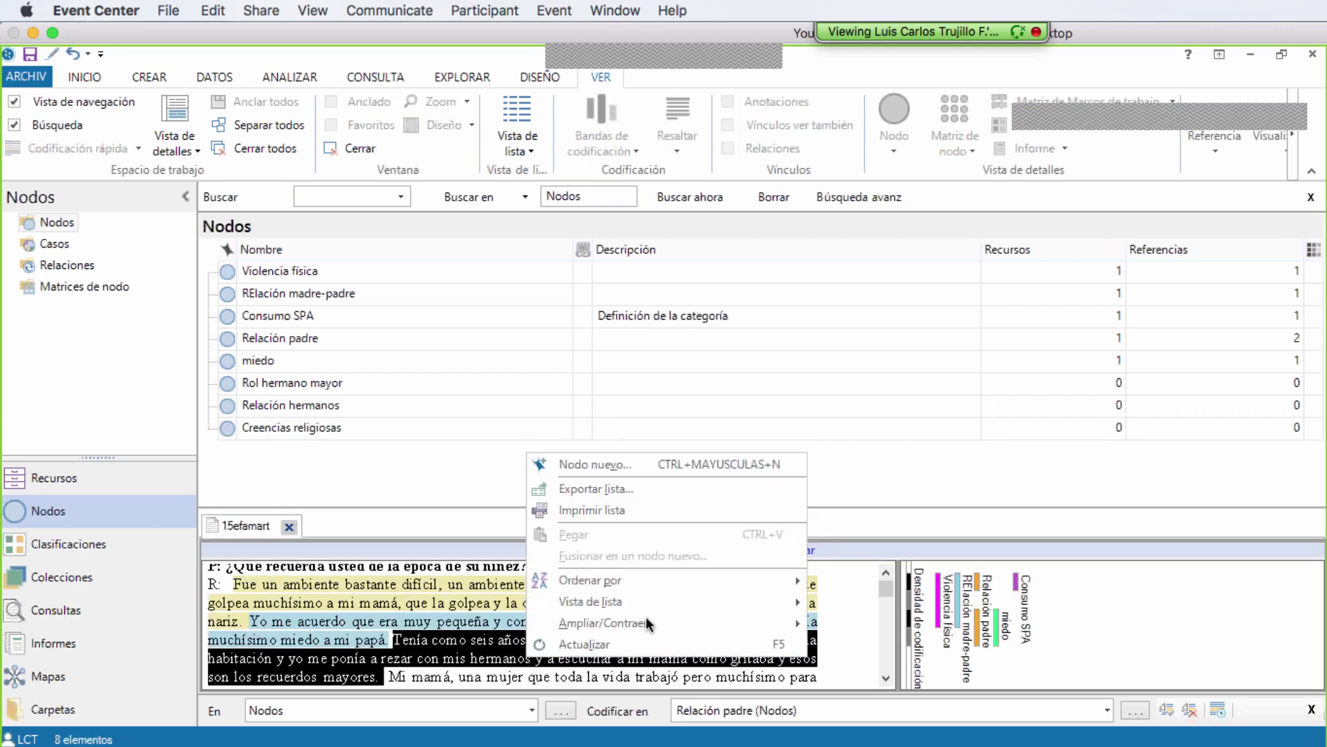
click(571, 464)
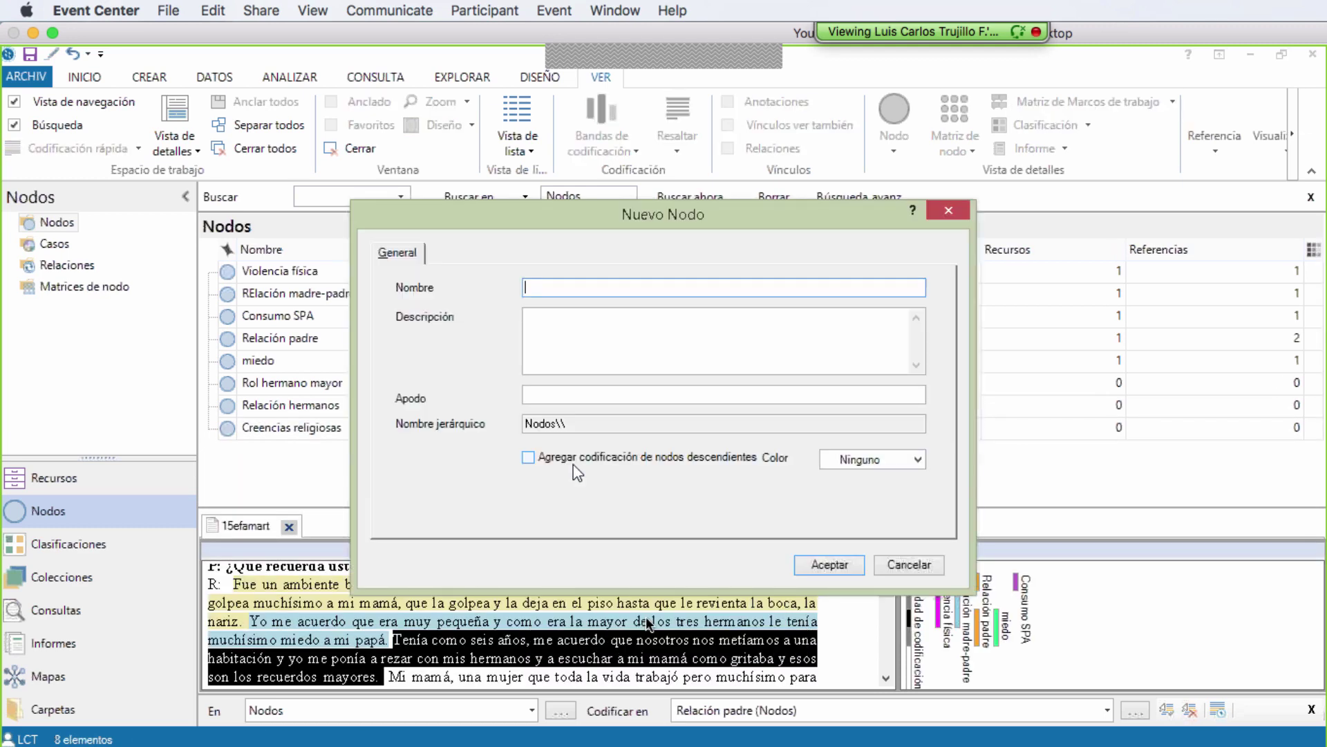
text(Vilencia psicol)
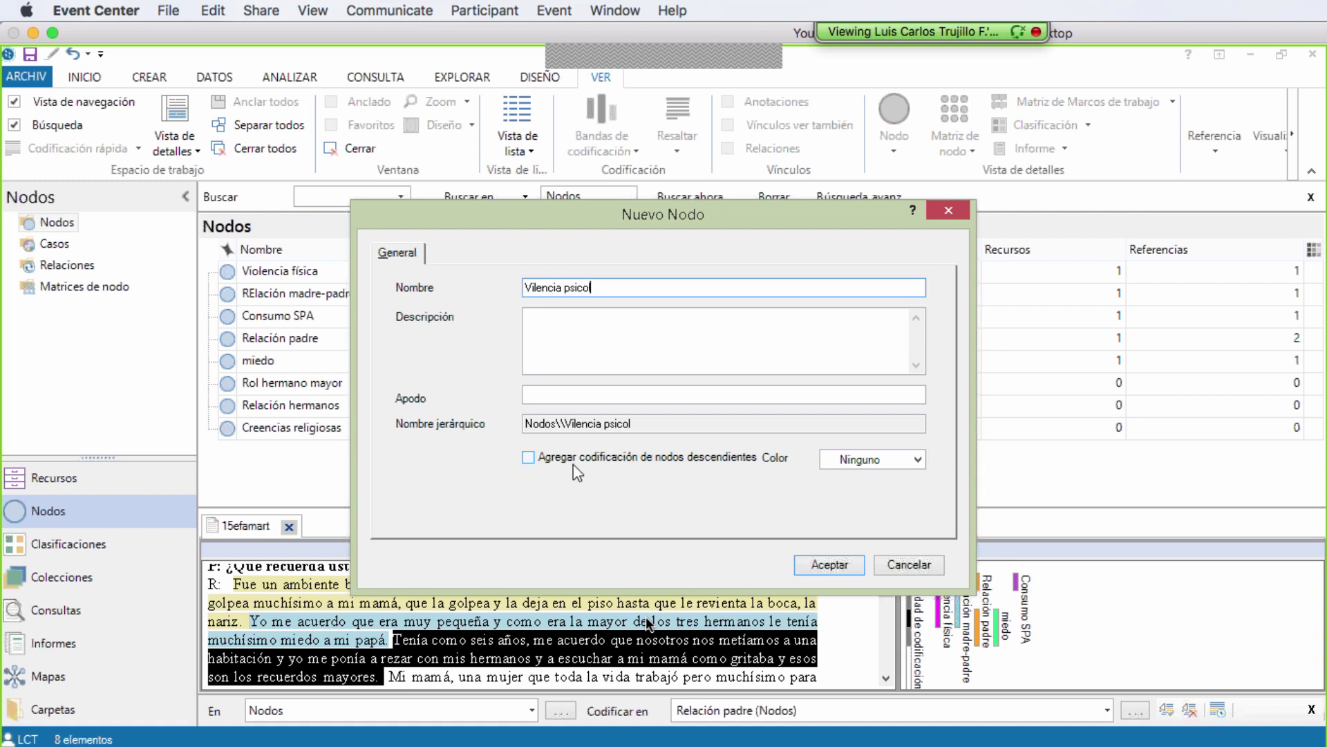
text(ogica)
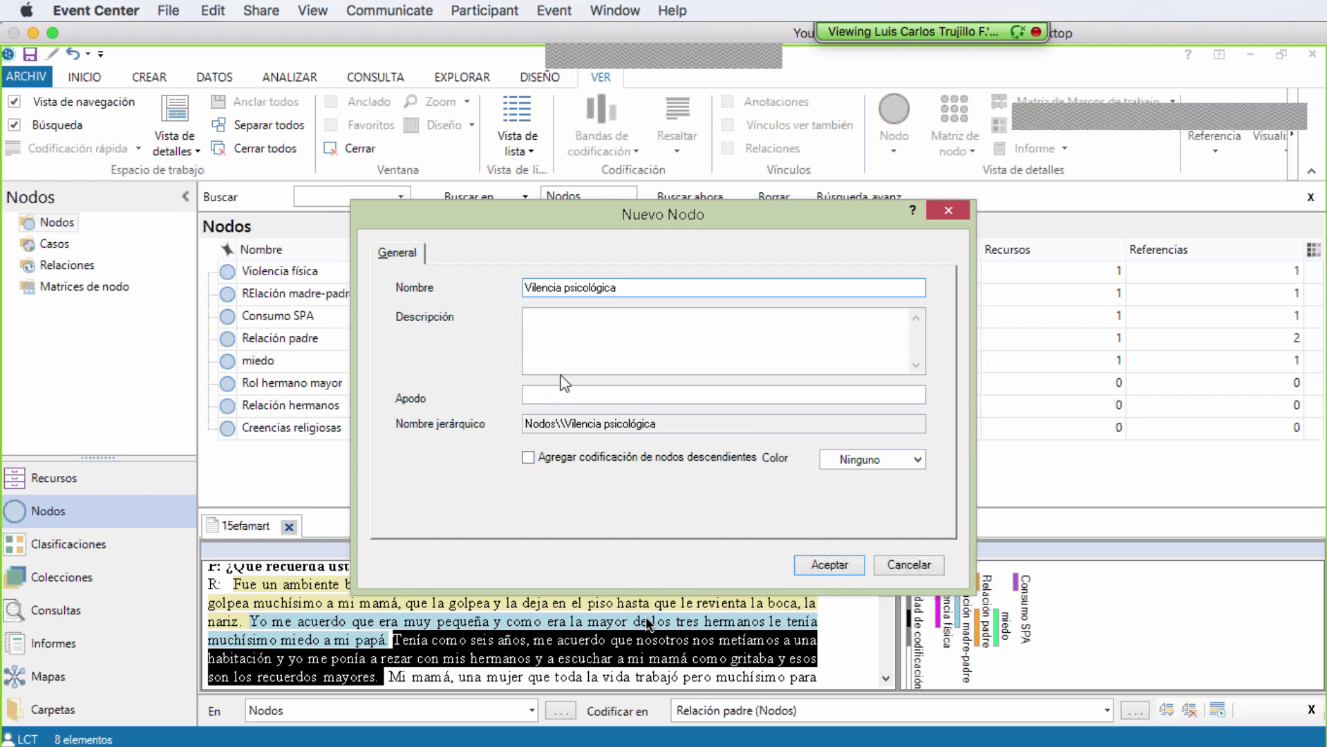
click(532, 288)
text(o)
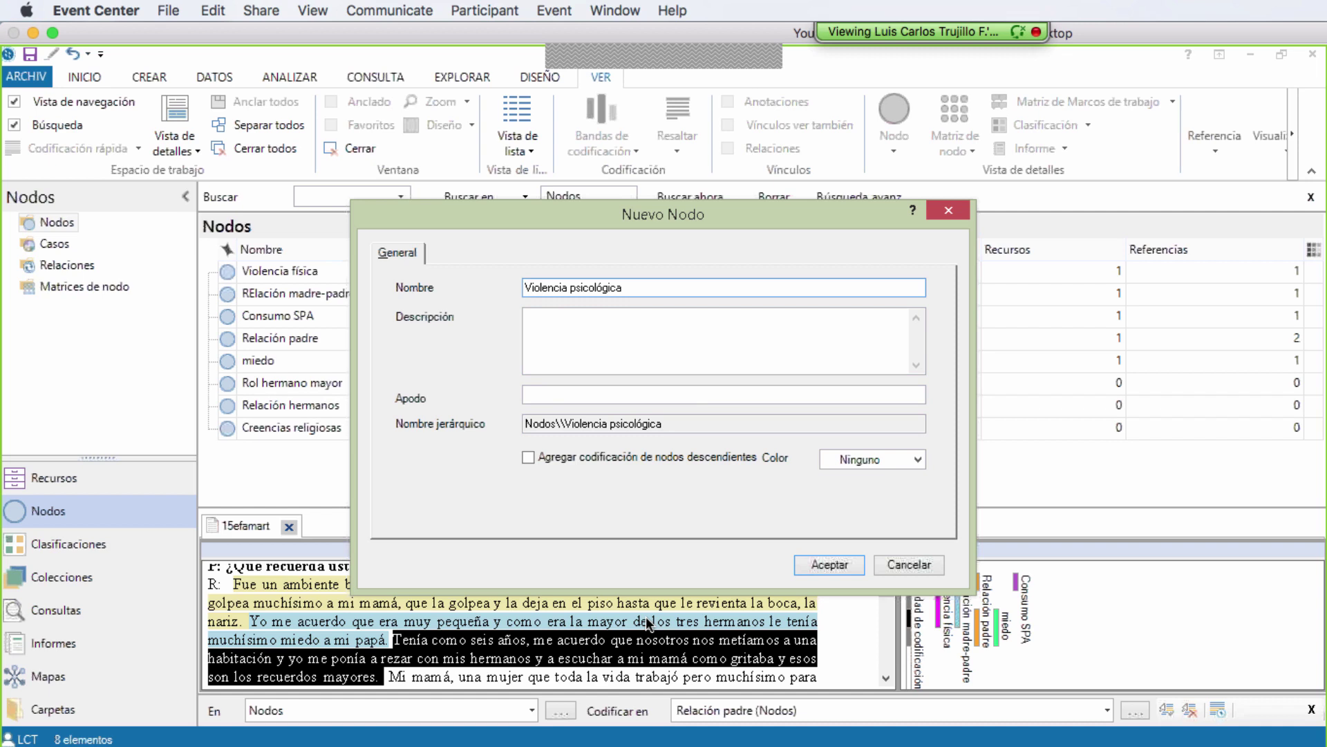
click(829, 564)
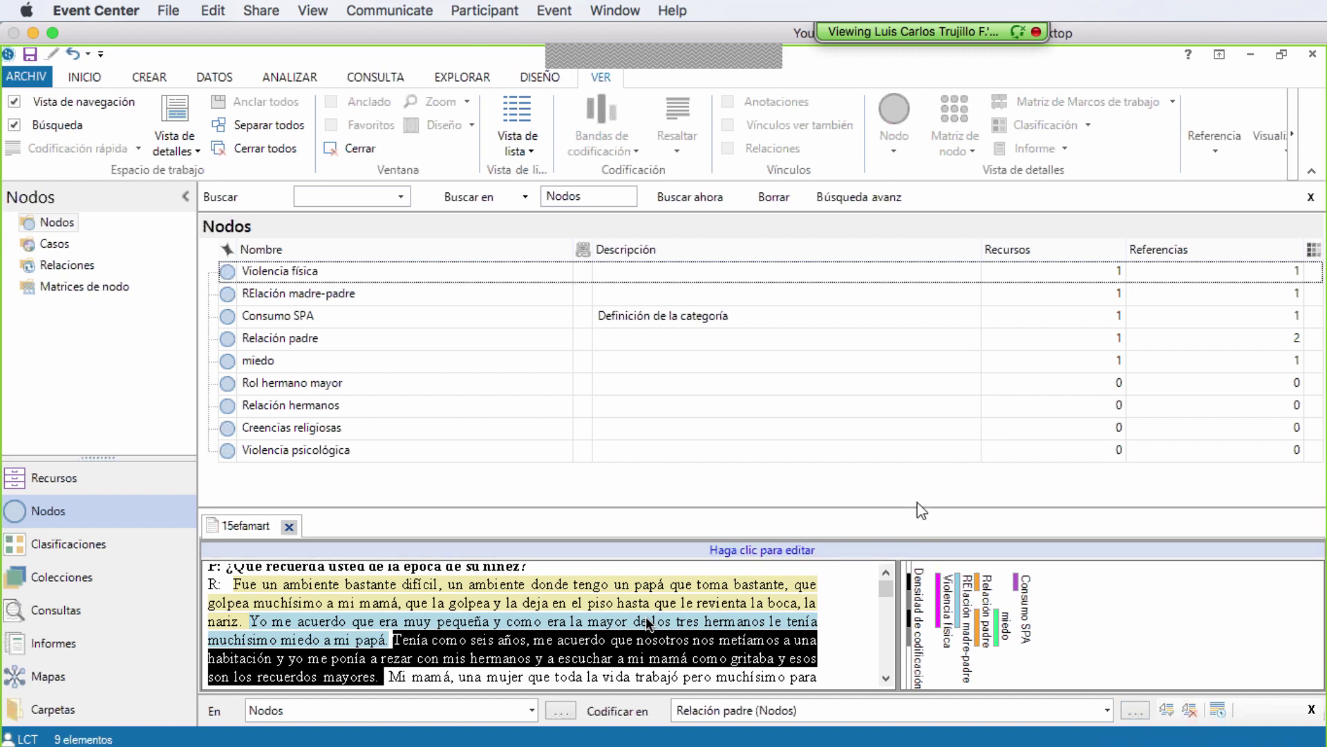
- Code the selected passage at the existing nodes "Creencias religiosas", "Relación hermanos", "Rol hermano mayor" and "Violencia psicológica"
drag(917, 508, 889, 381)
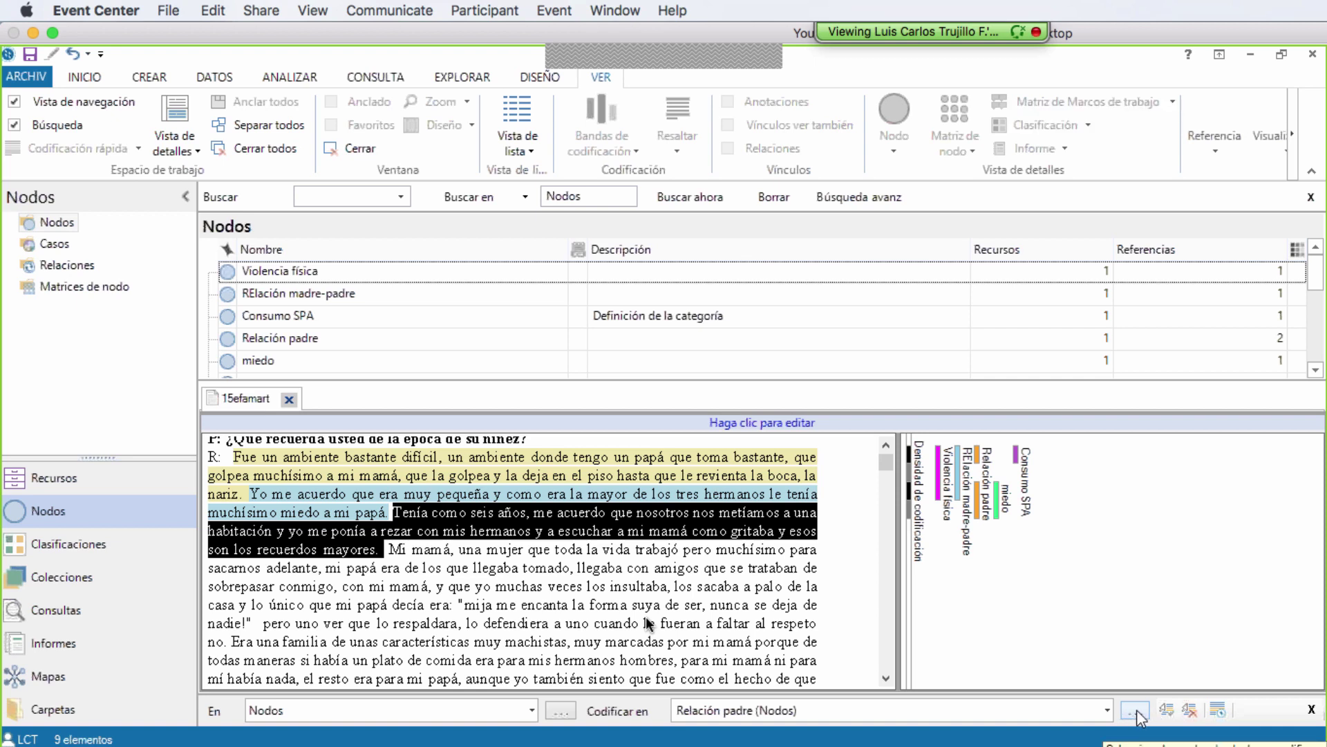
click(1135, 717)
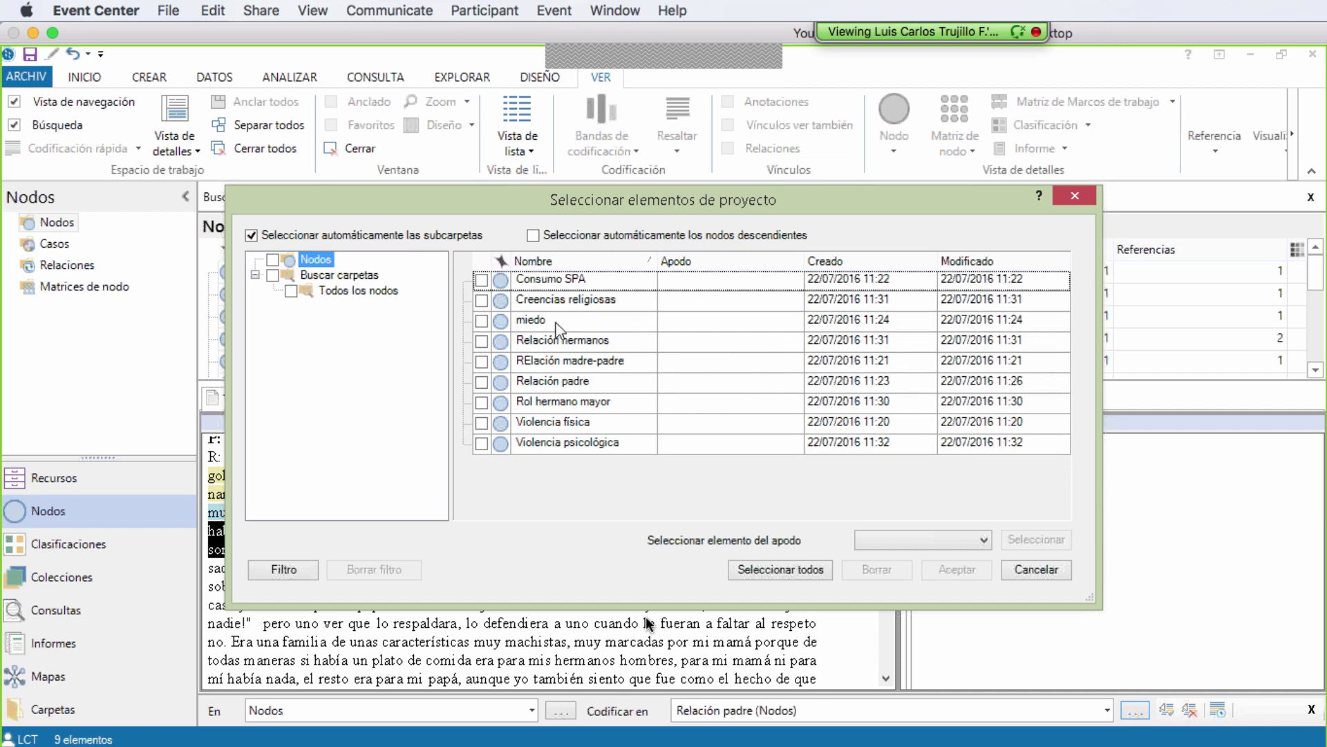
click(482, 301)
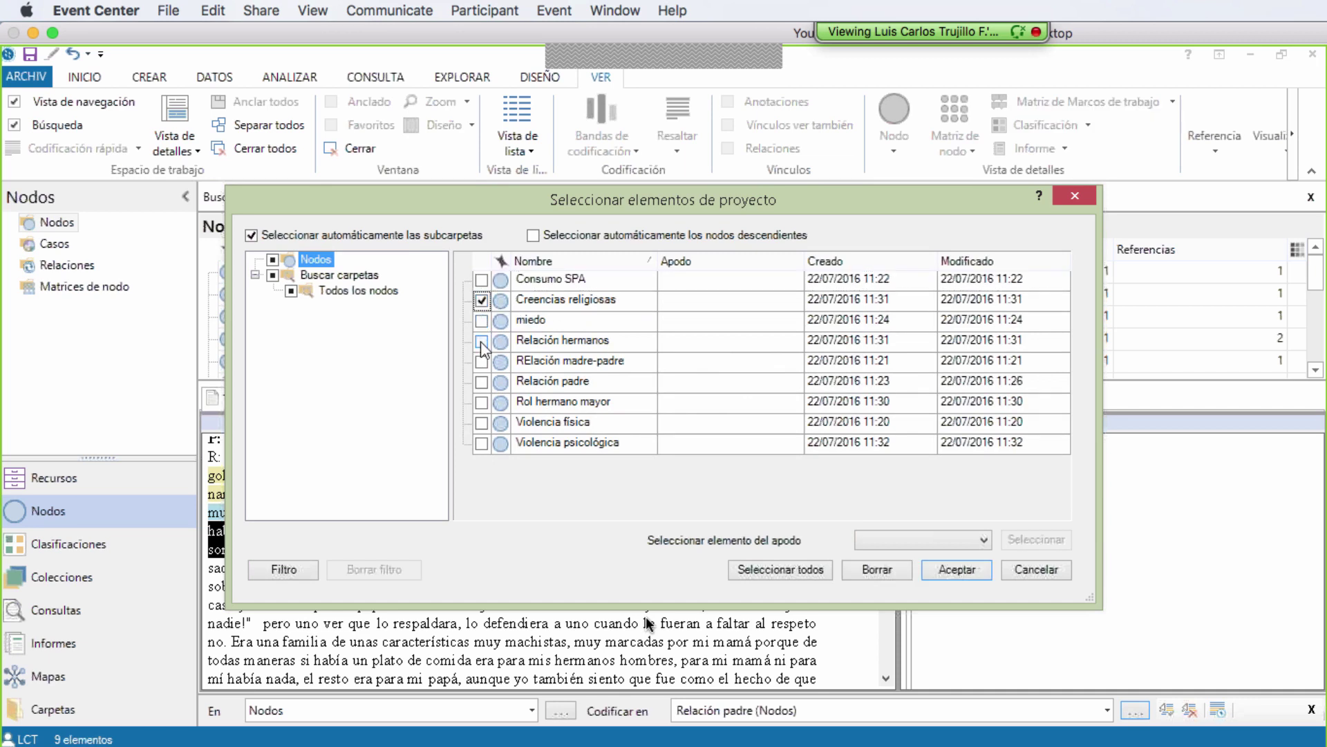
click(482, 342)
click(481, 403)
click(482, 443)
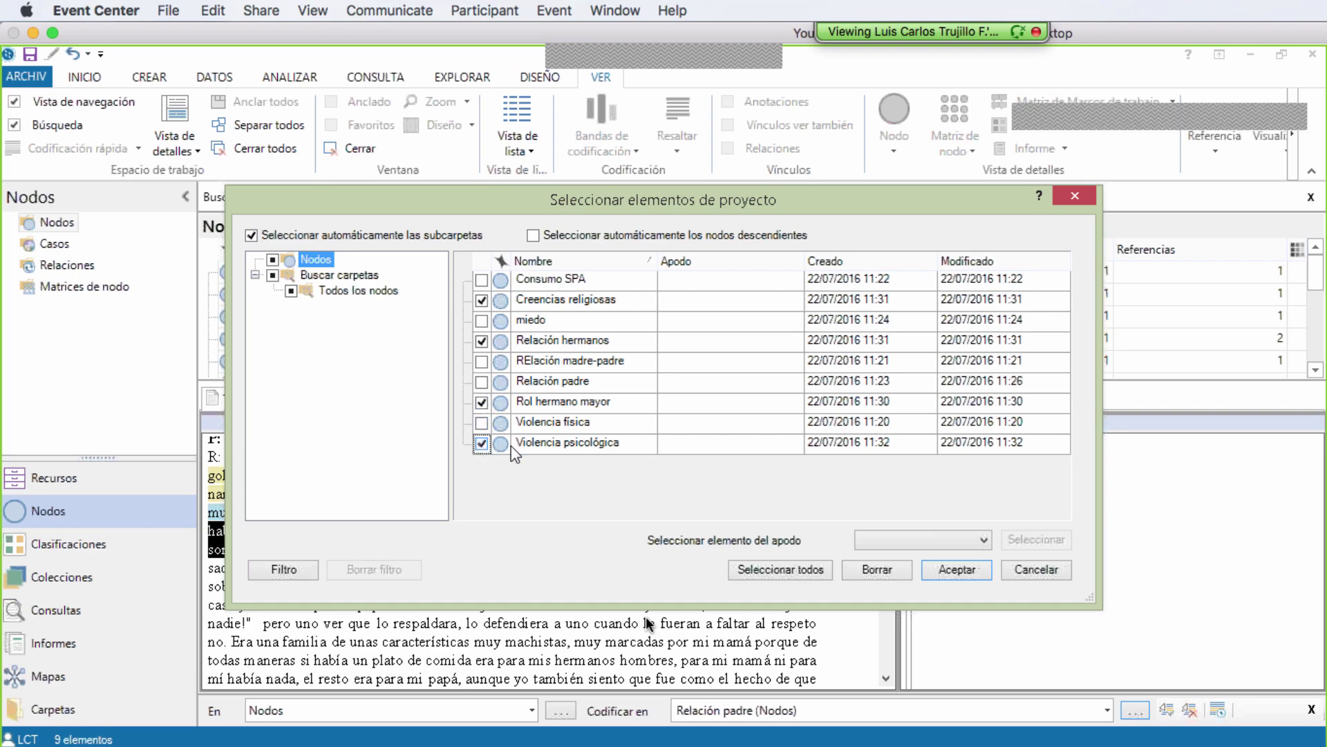
click(966, 568)
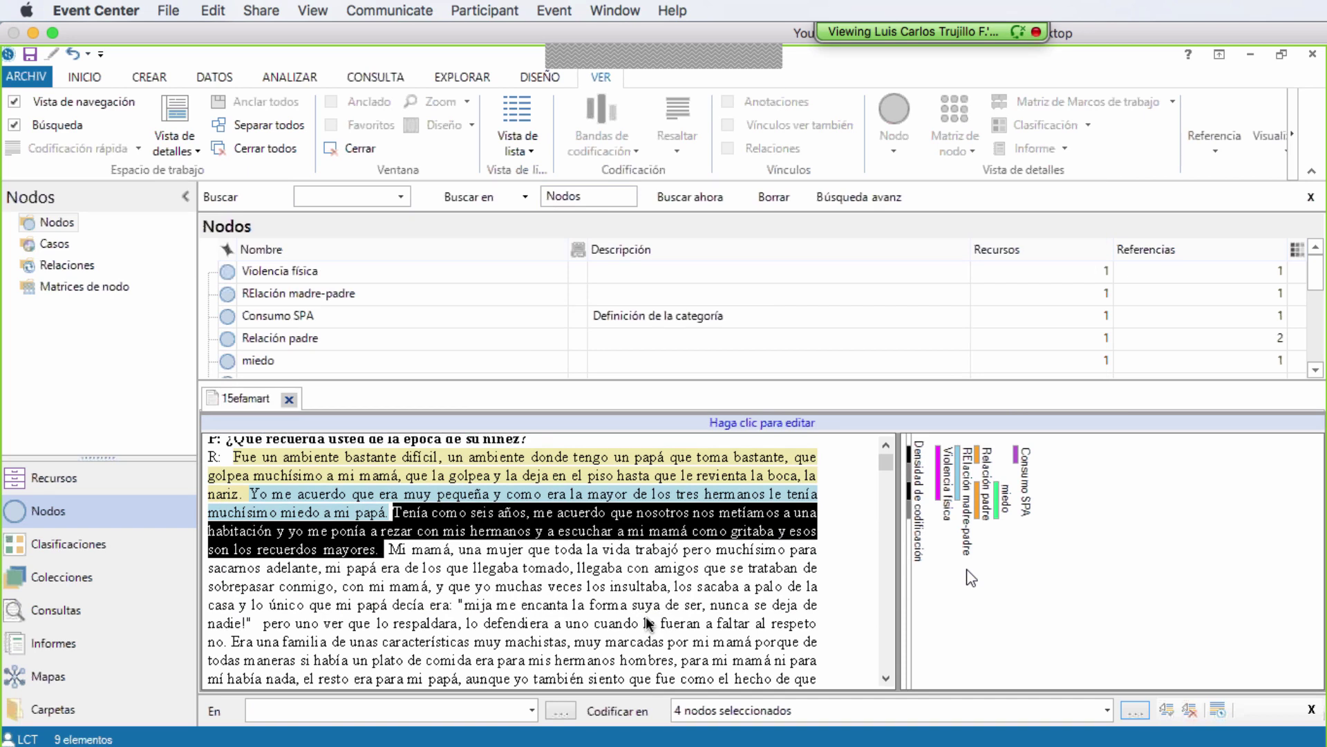
click(1168, 710)
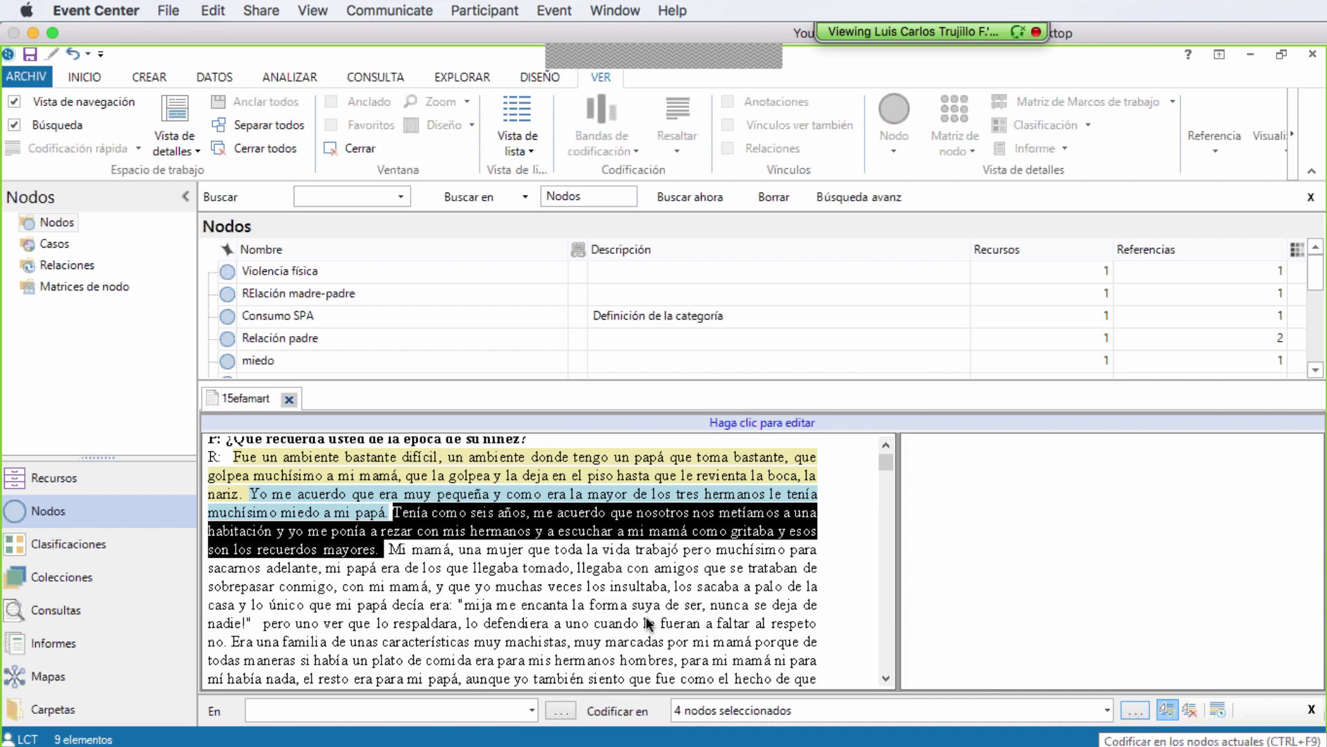
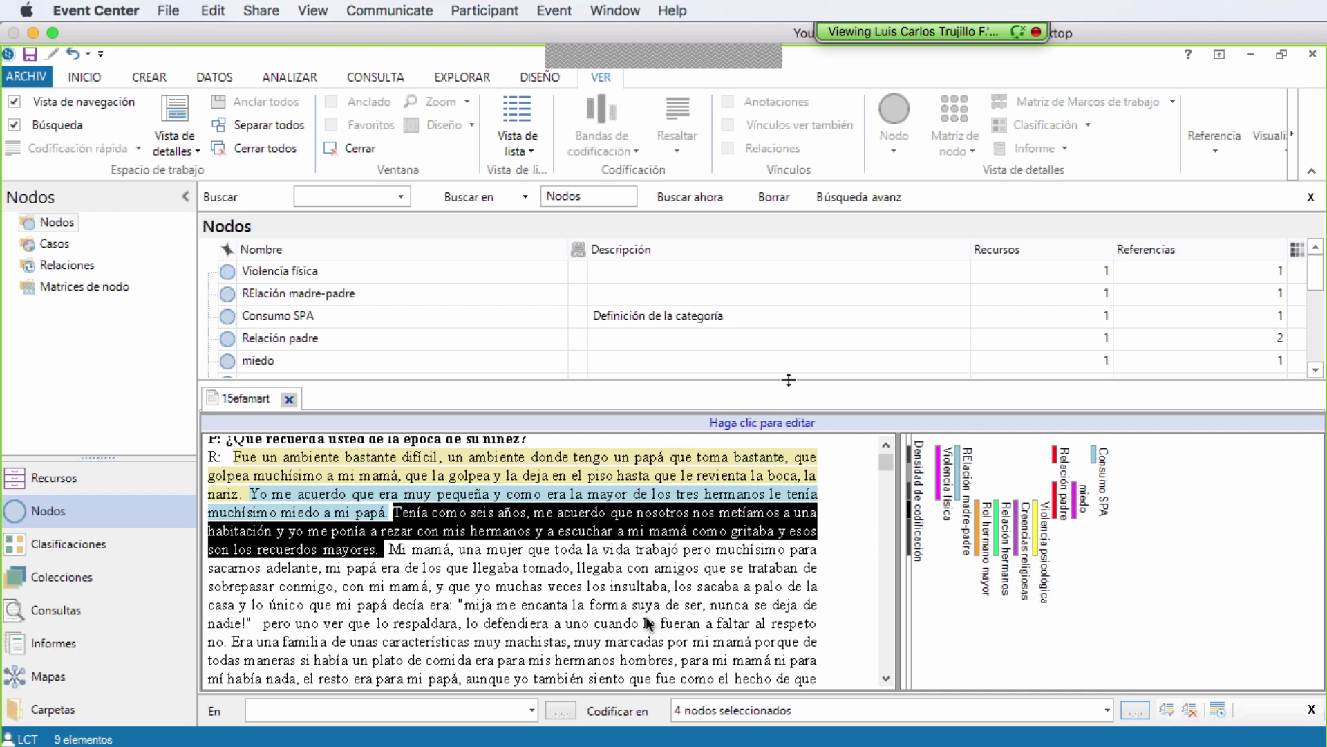
- Code the whole childhood answer, from "Fue un ambiente bastante difícil" to "poncharon y se la llevaron", at a new node named "Etapa infancia"
drag(789, 380, 778, 294)
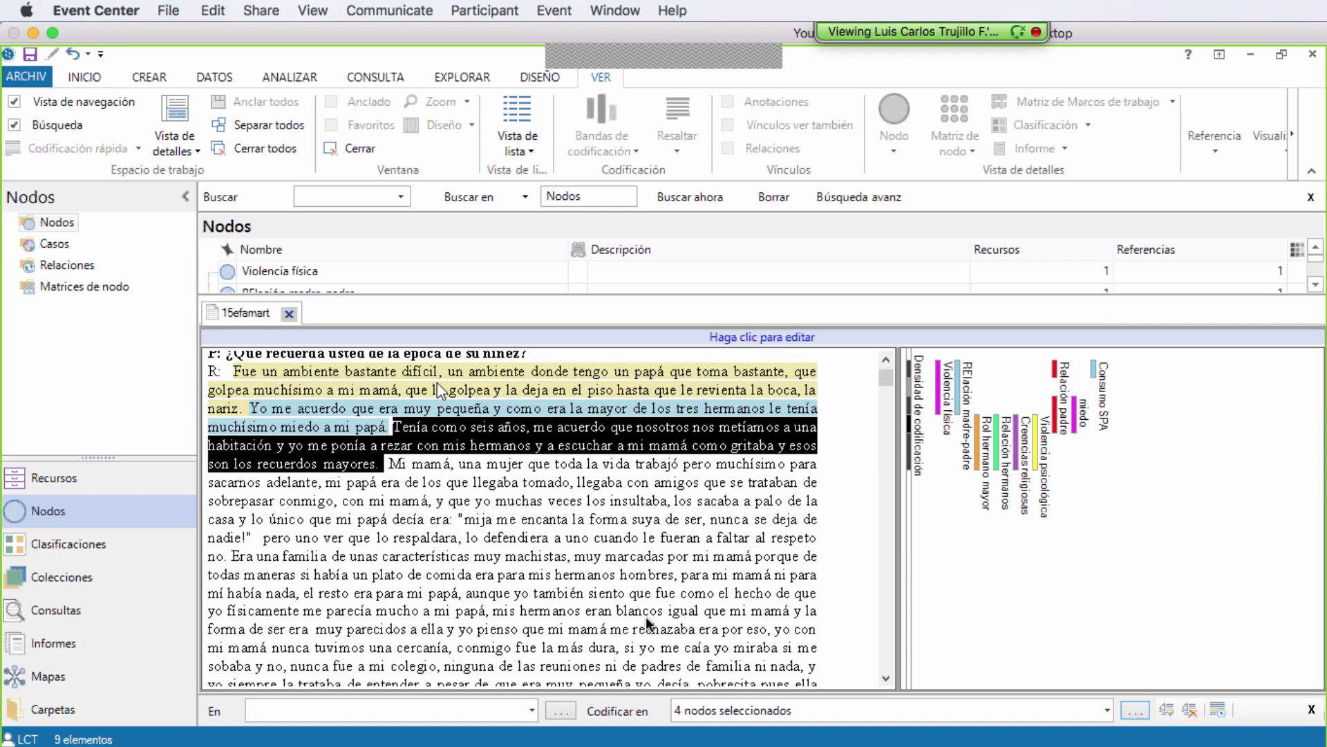
click(886, 360)
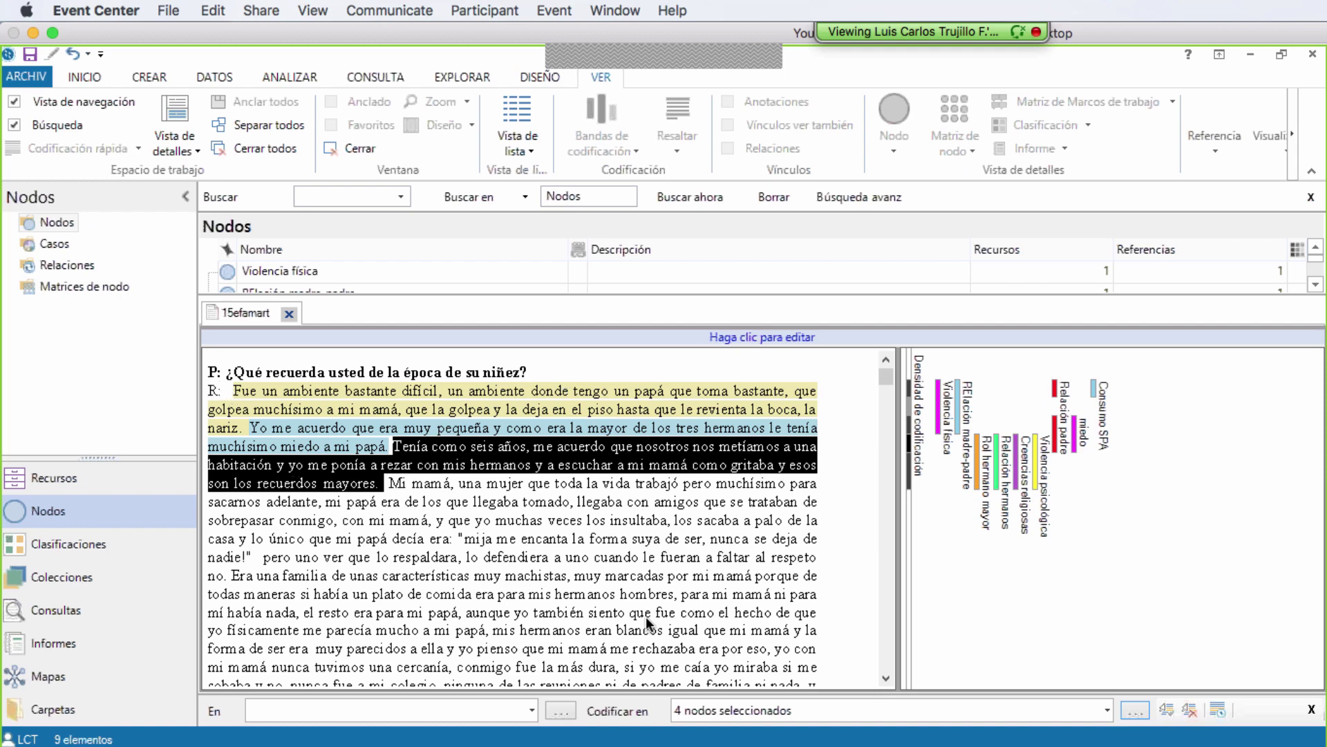
drag(231, 388, 411, 577)
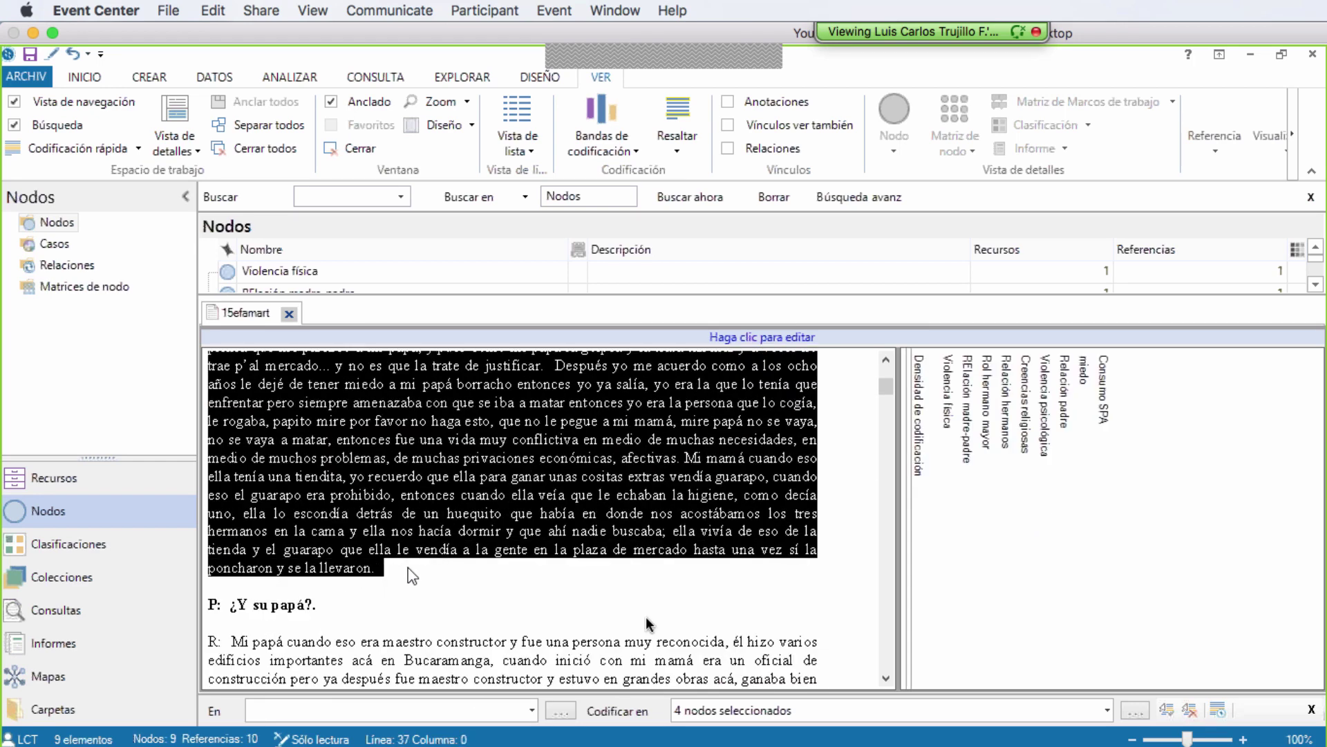
right_click(500, 442)
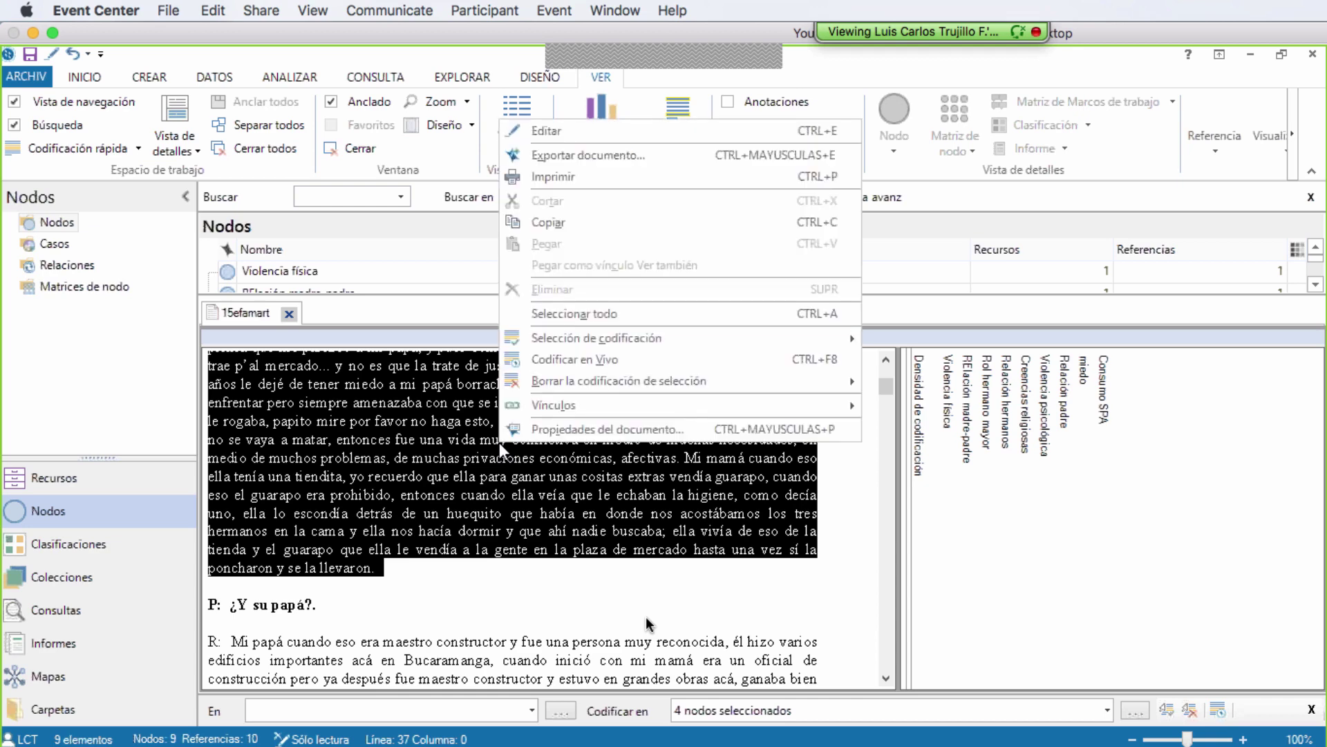
mouse_move(637, 339)
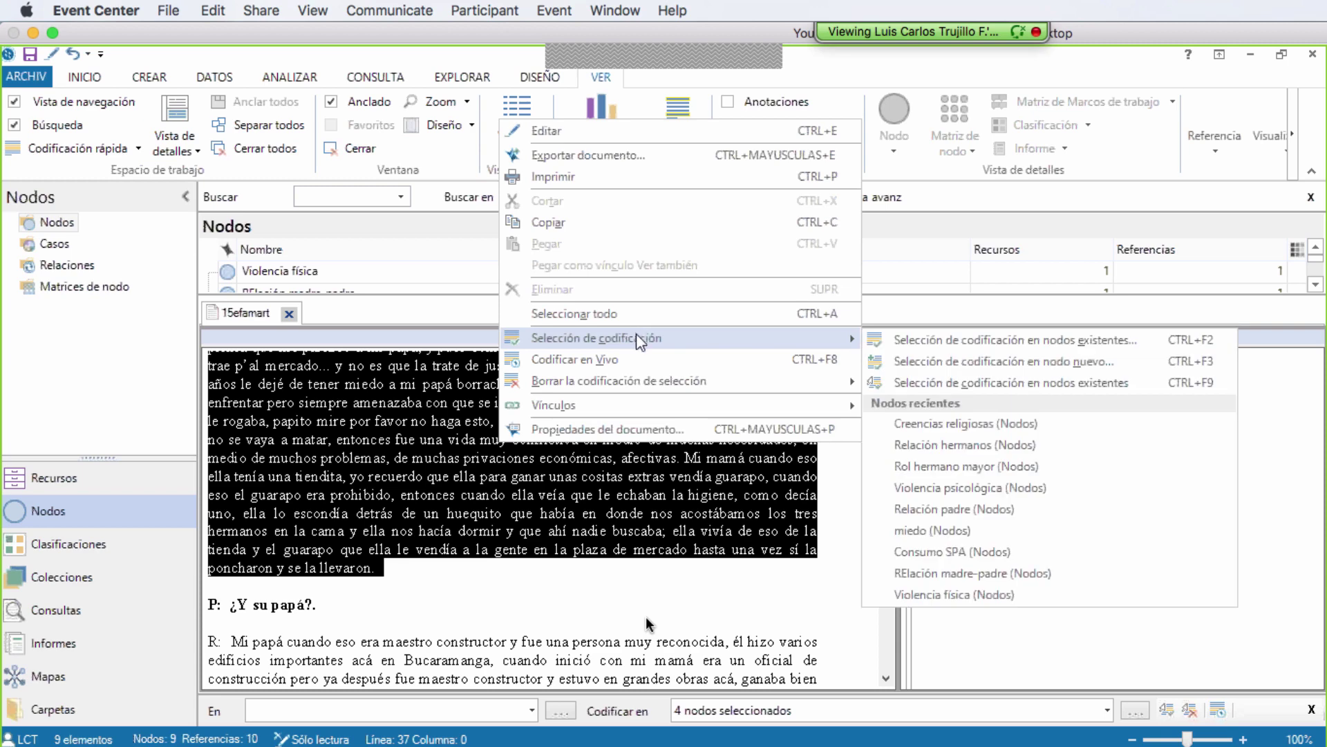
click(934, 360)
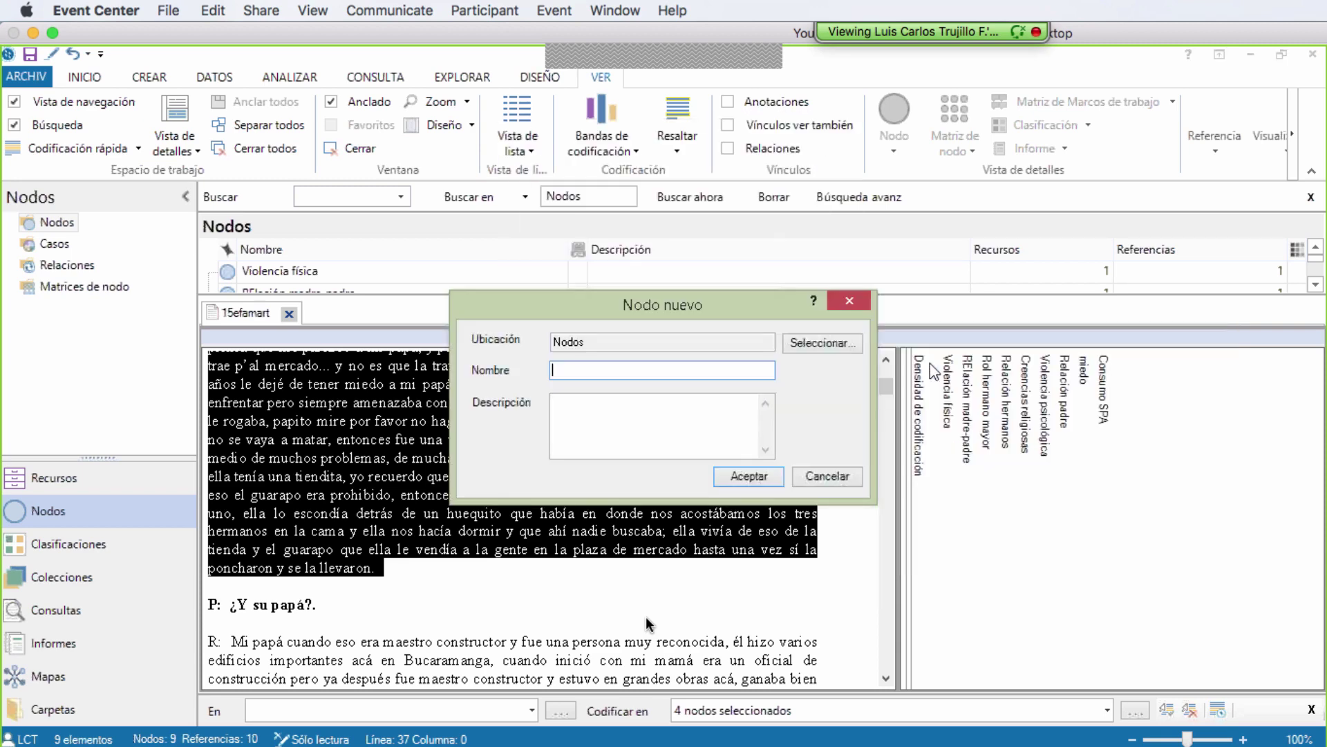
text(Etapa)
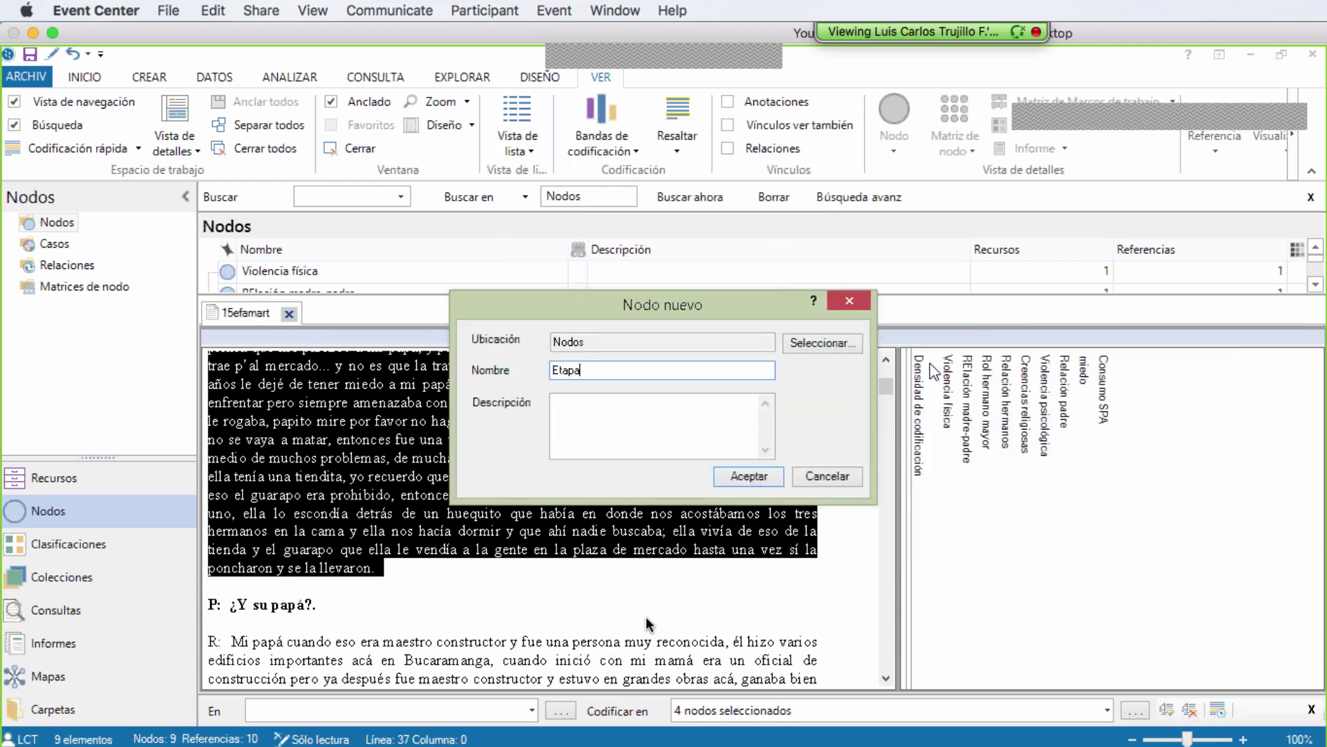
text( infancia)
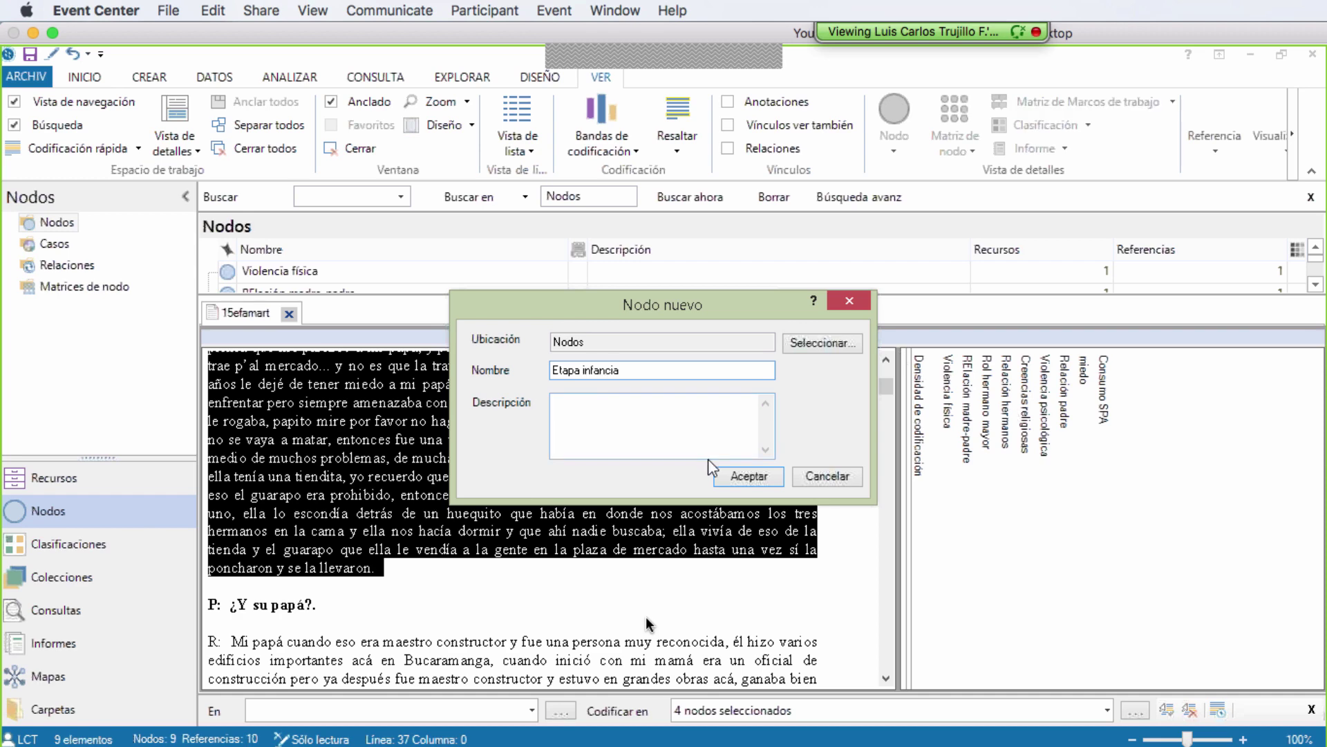
click(746, 482)
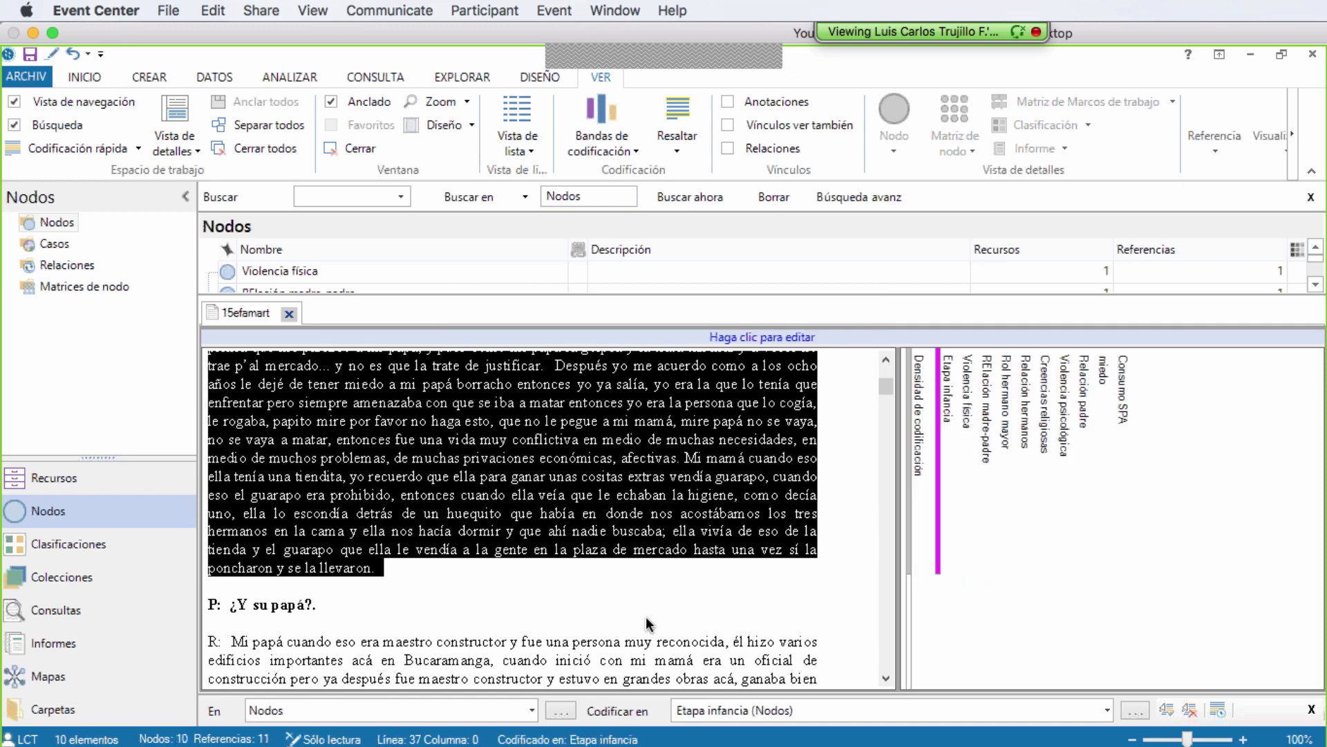
- Link the interview document to a new memo titled "Caso de" followed by the interviewee's first name, leaving its description empty
click(886, 359)
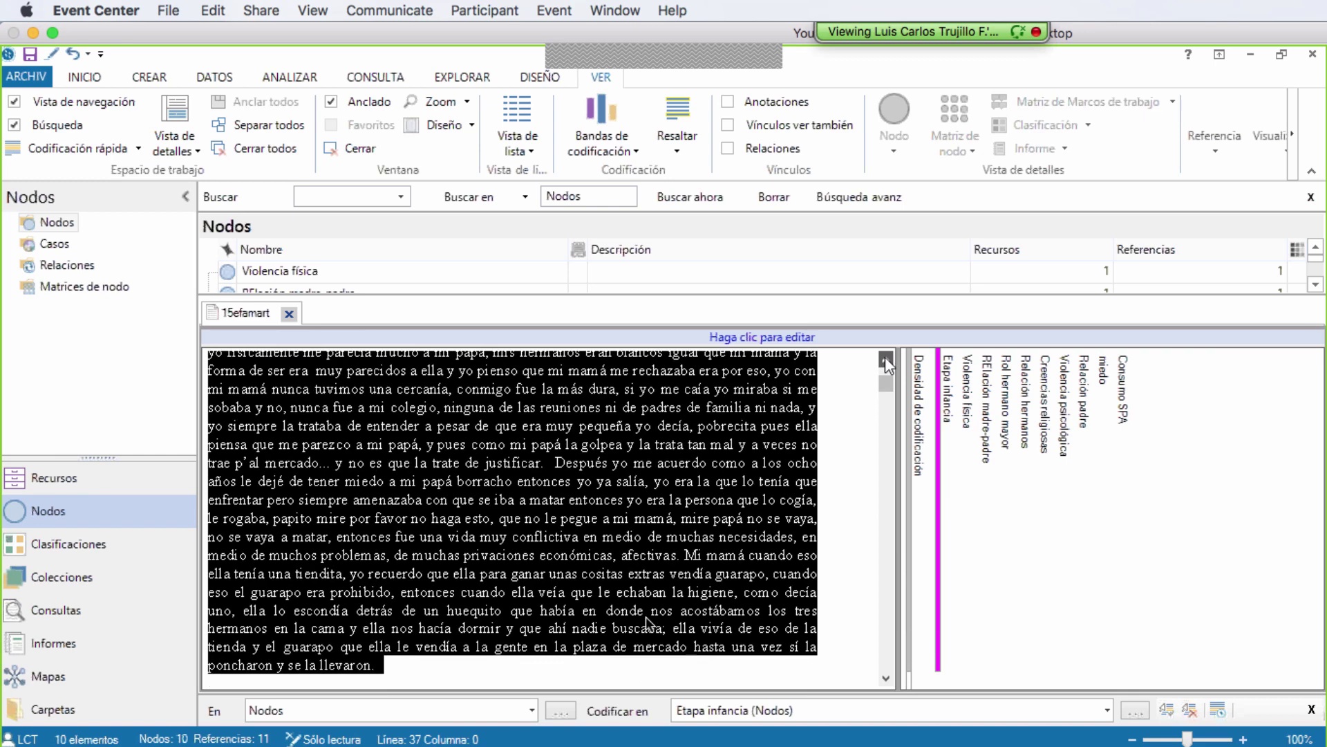
scroll(885, 359, up, 10)
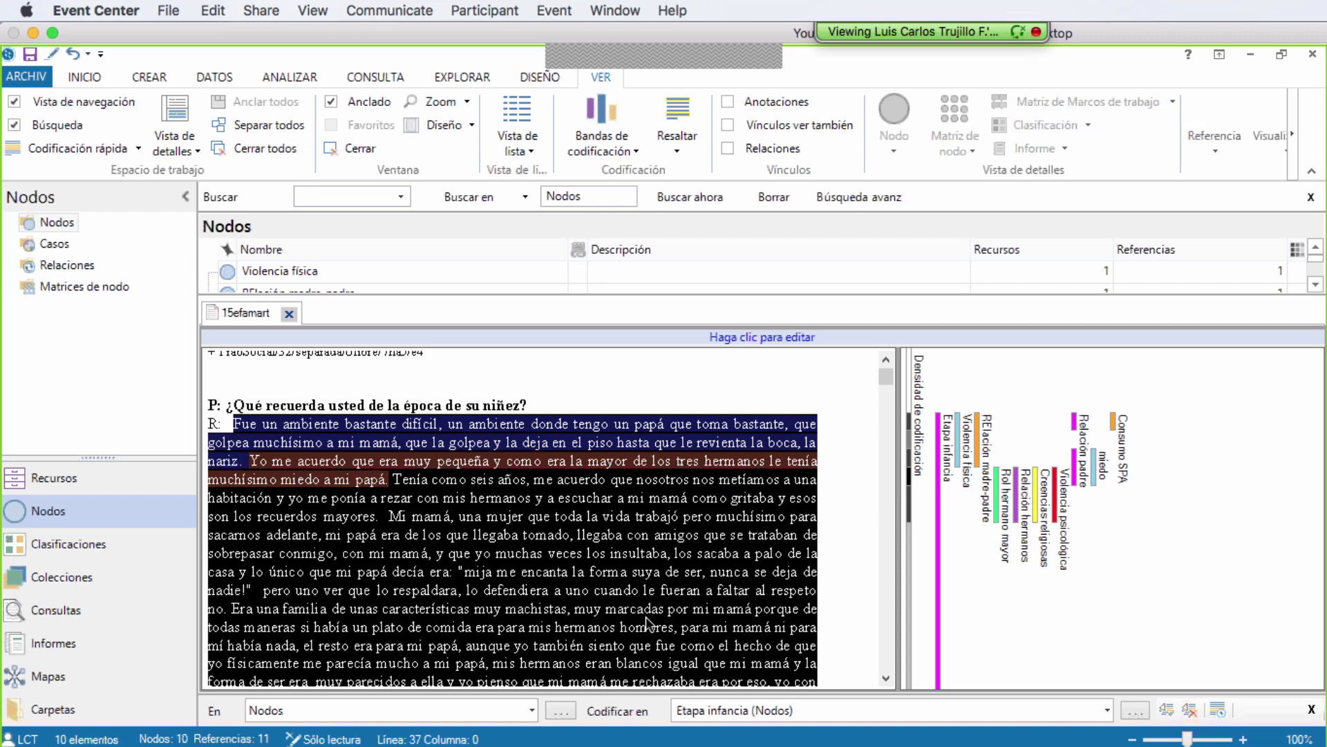
right_click(643, 447)
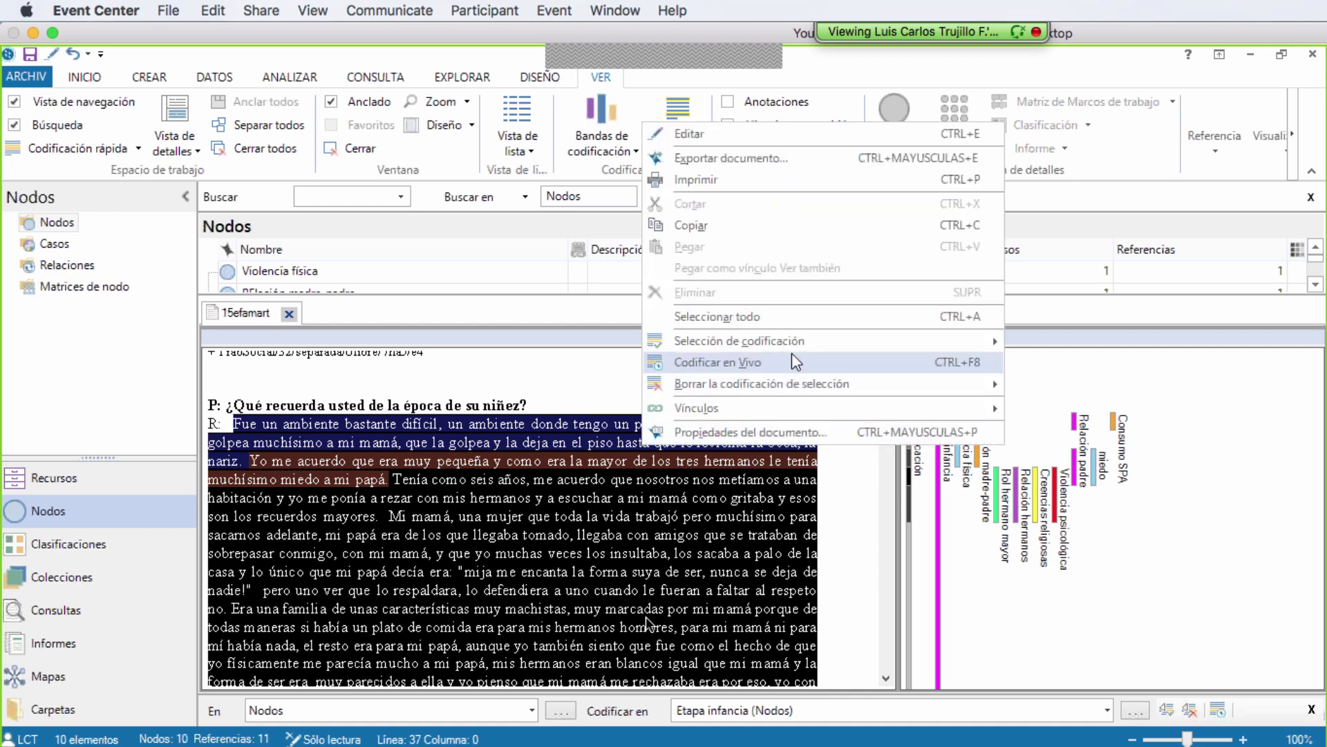
mouse_move(774, 417)
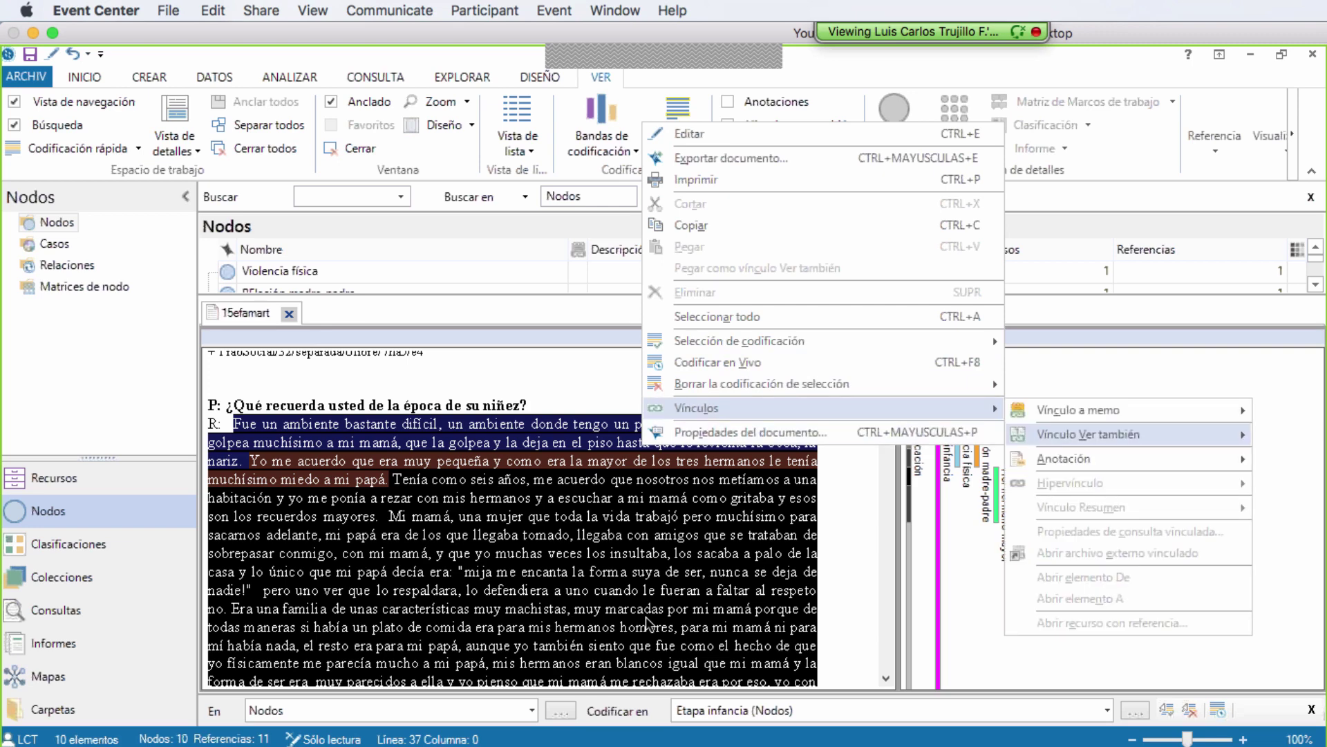
mouse_move(1075, 442)
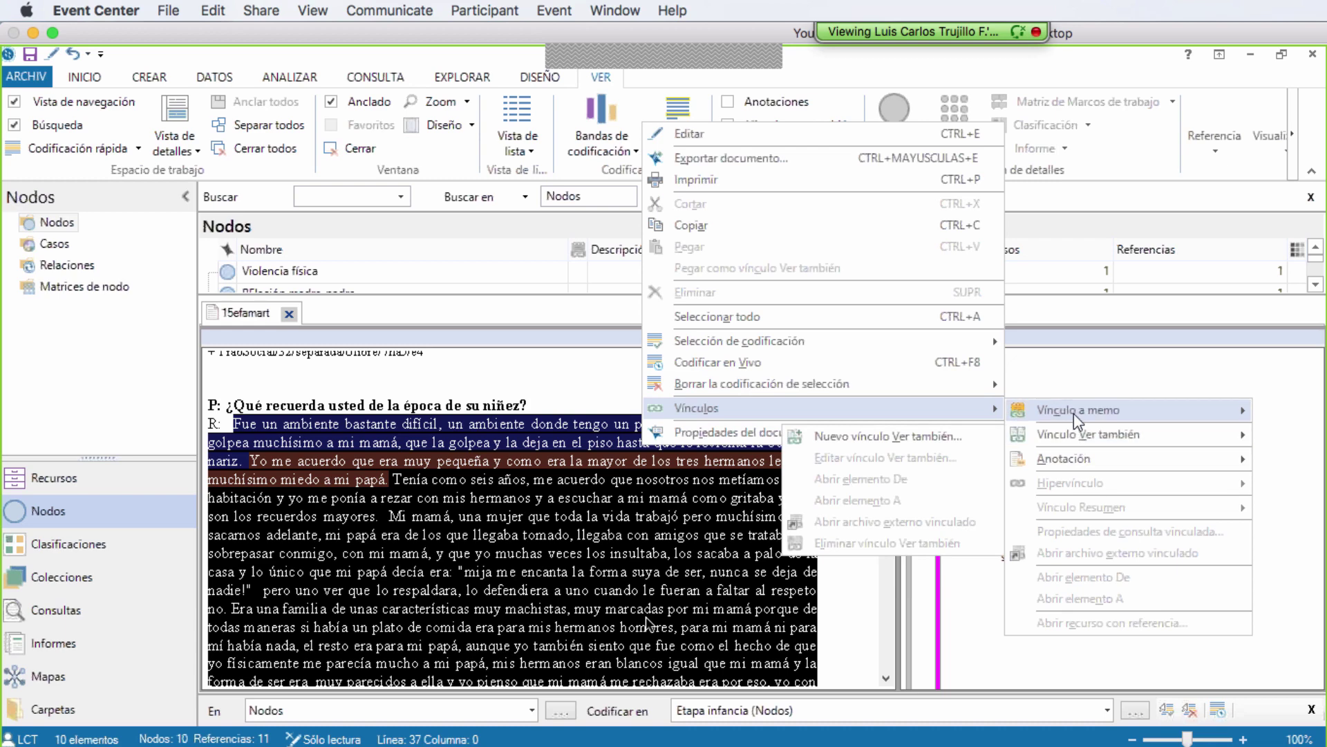
mouse_move(1073, 412)
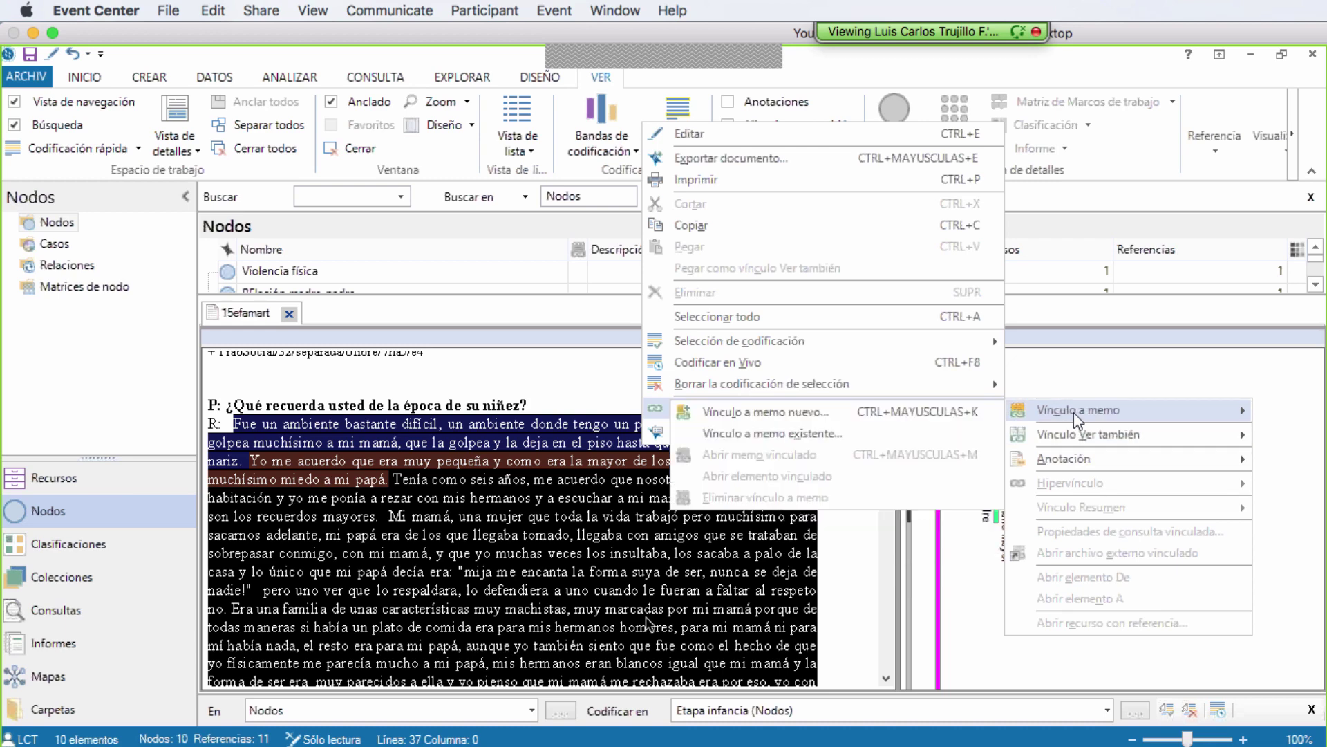
click(845, 415)
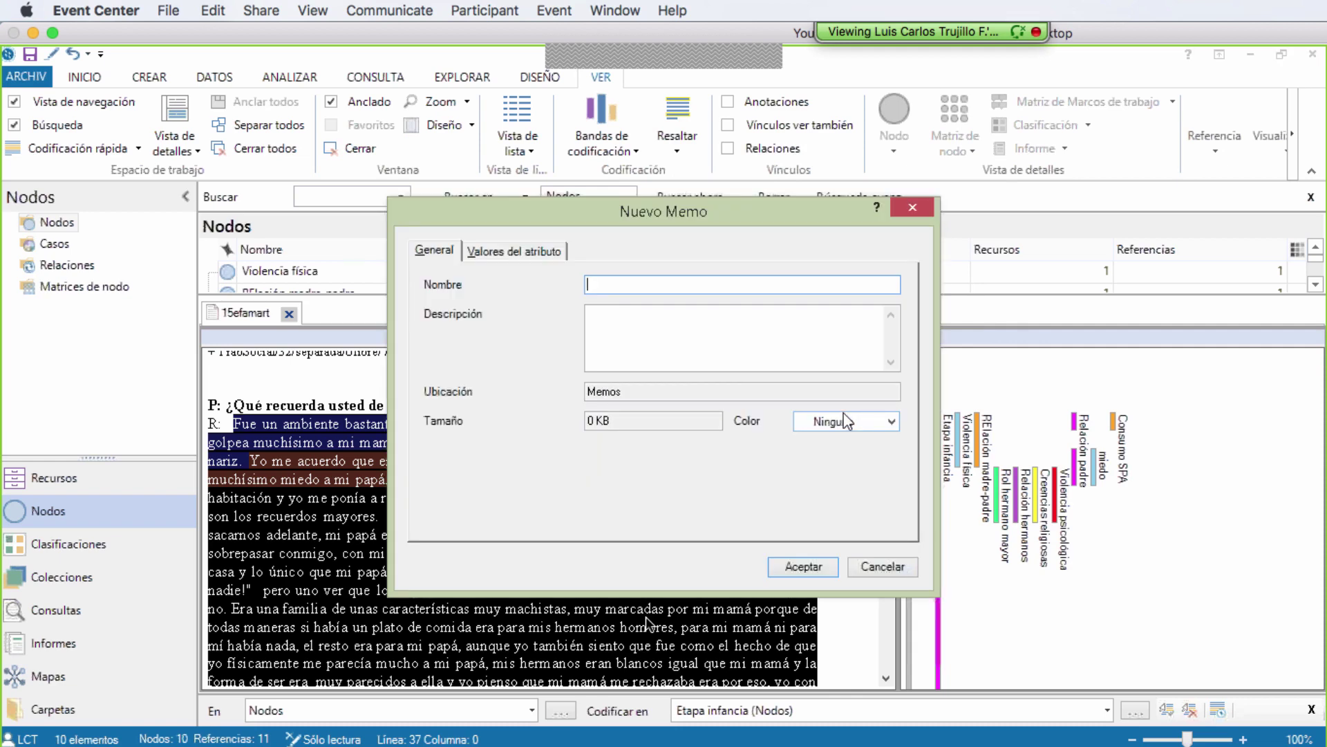
text(Caso de Martha)
click(615, 334)
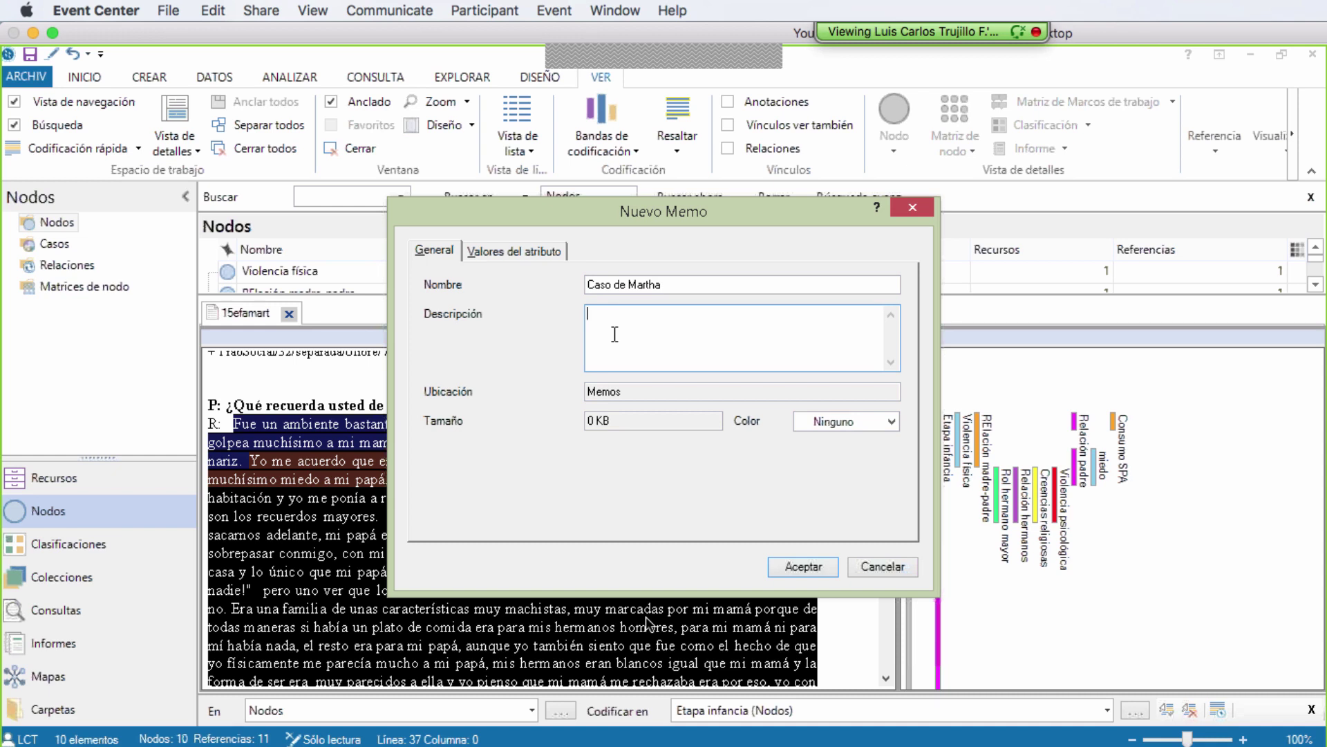
click(796, 569)
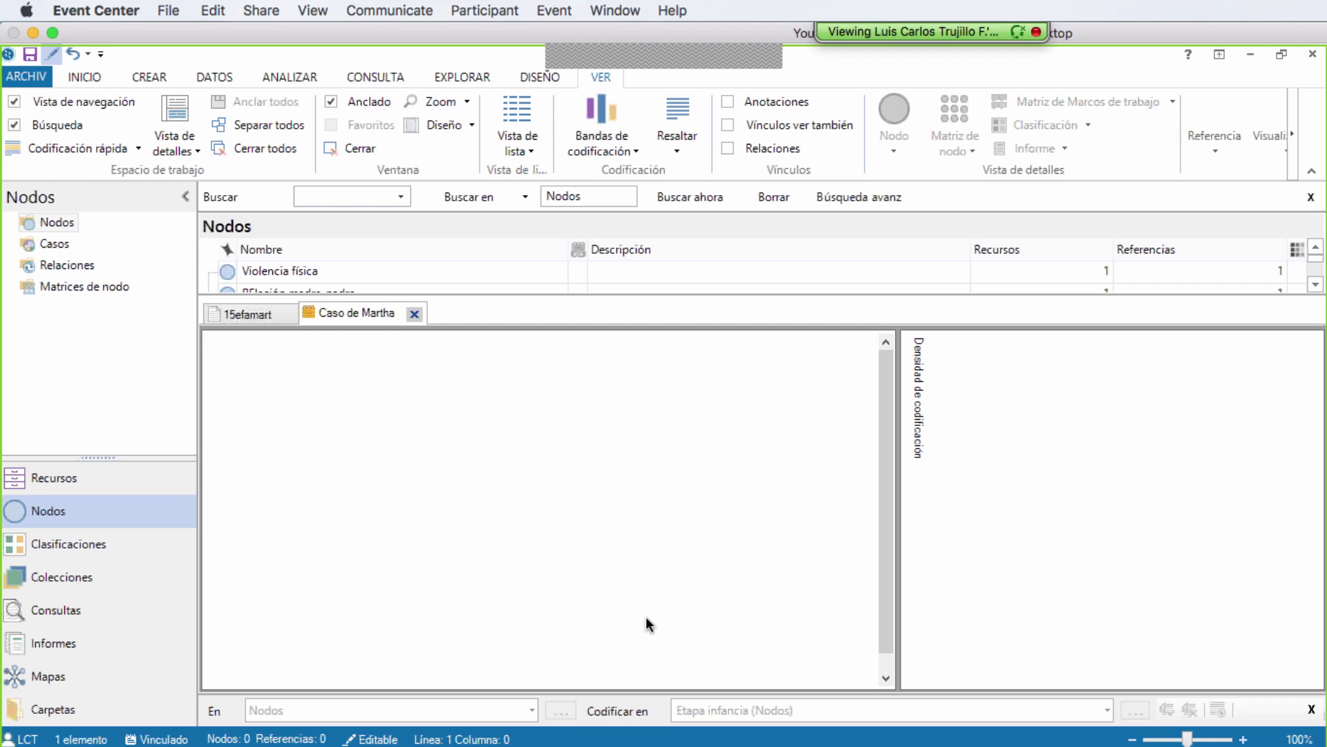
- Write "Anotaciones propias, textos de la bibliografía, observaciones de campo, informe" in the memo, refresh its coding stripes and close it
text(Anotac)
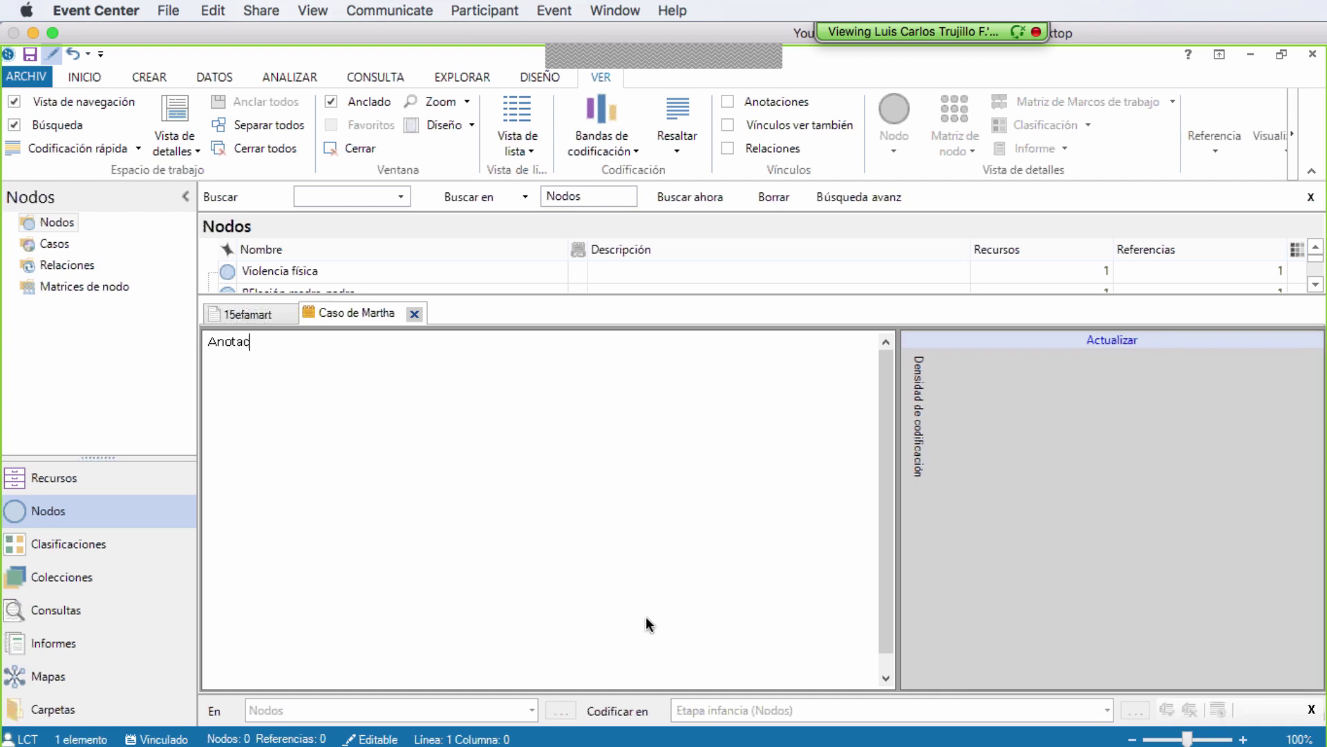
text(iones propias, te)
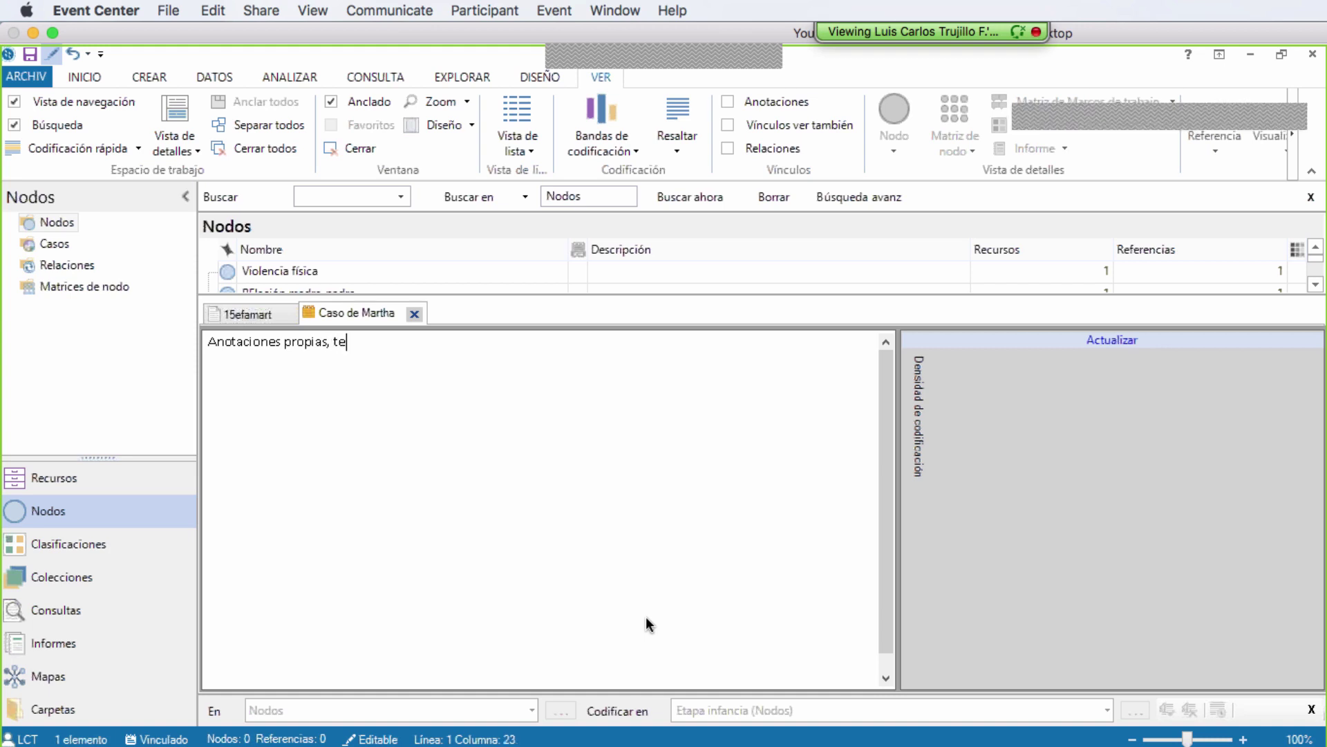
text(xtos de la bi)
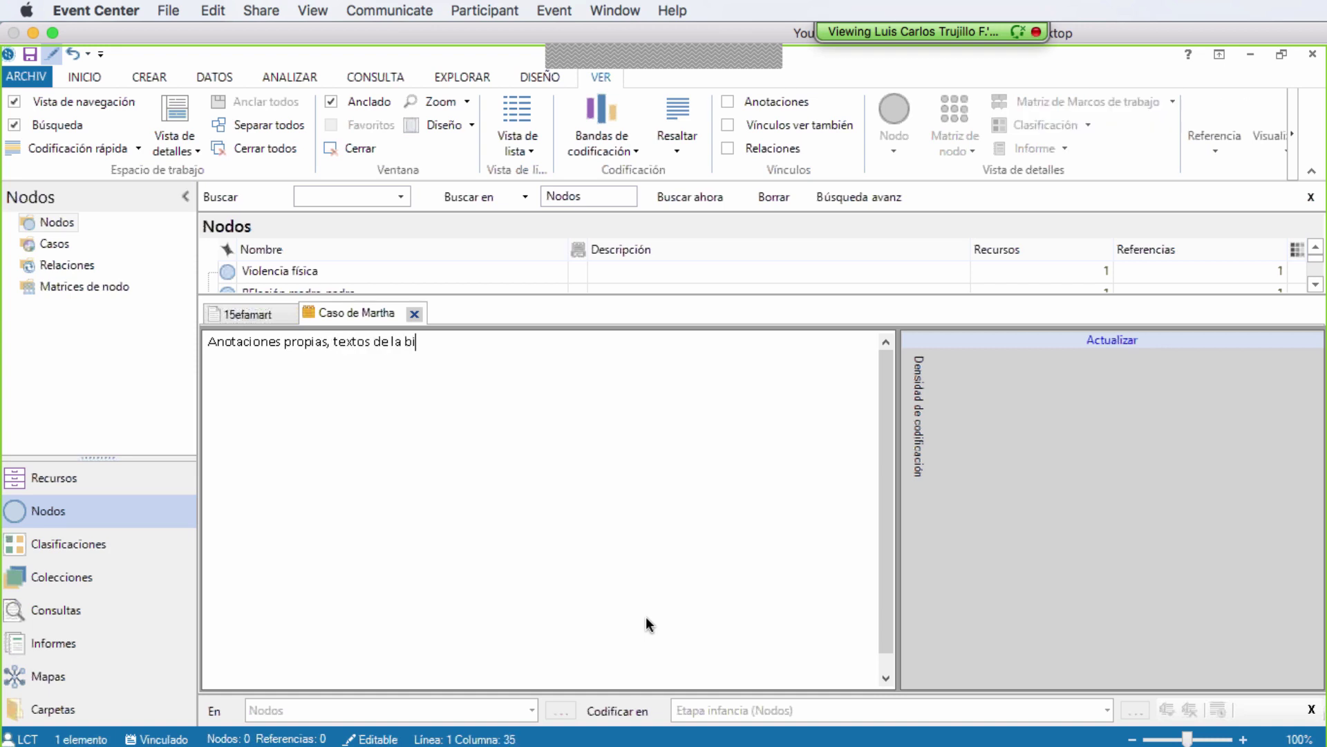
text(bliografía)
key(BackSpace)
text(, observaciones )
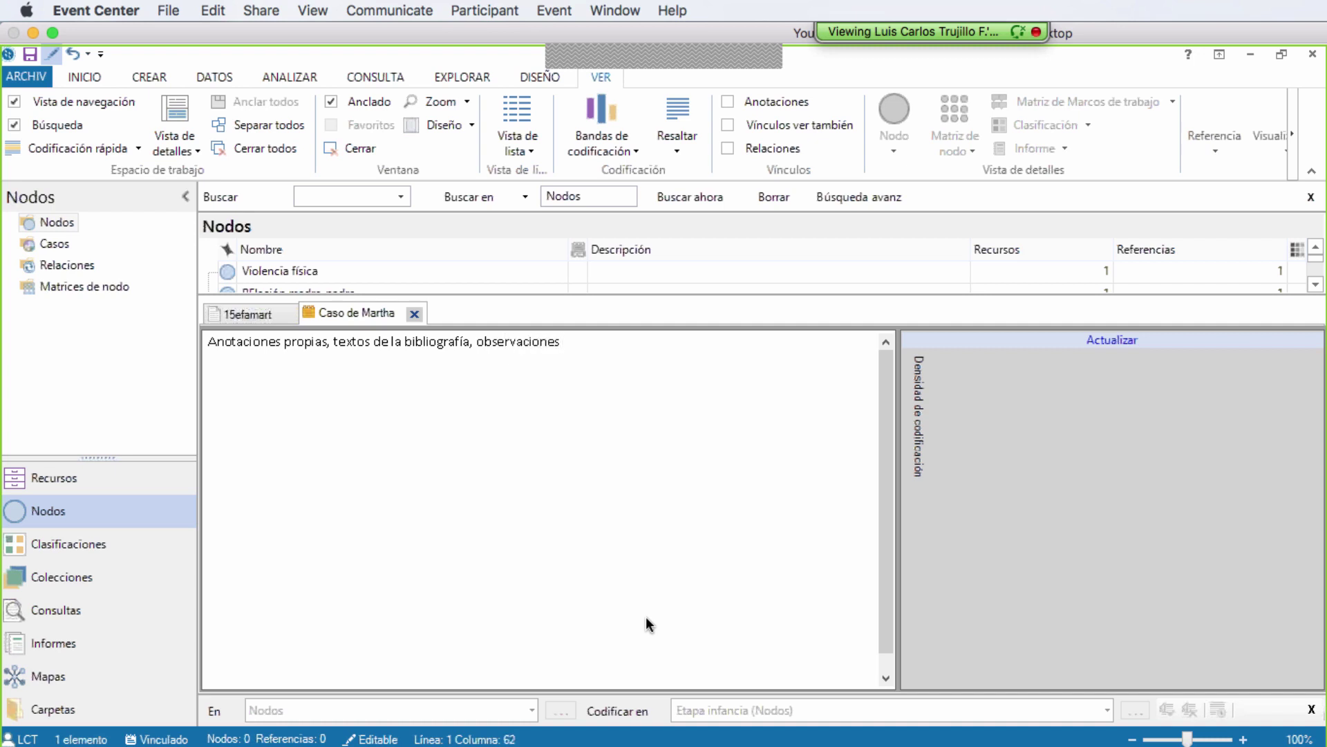
text(de campo)
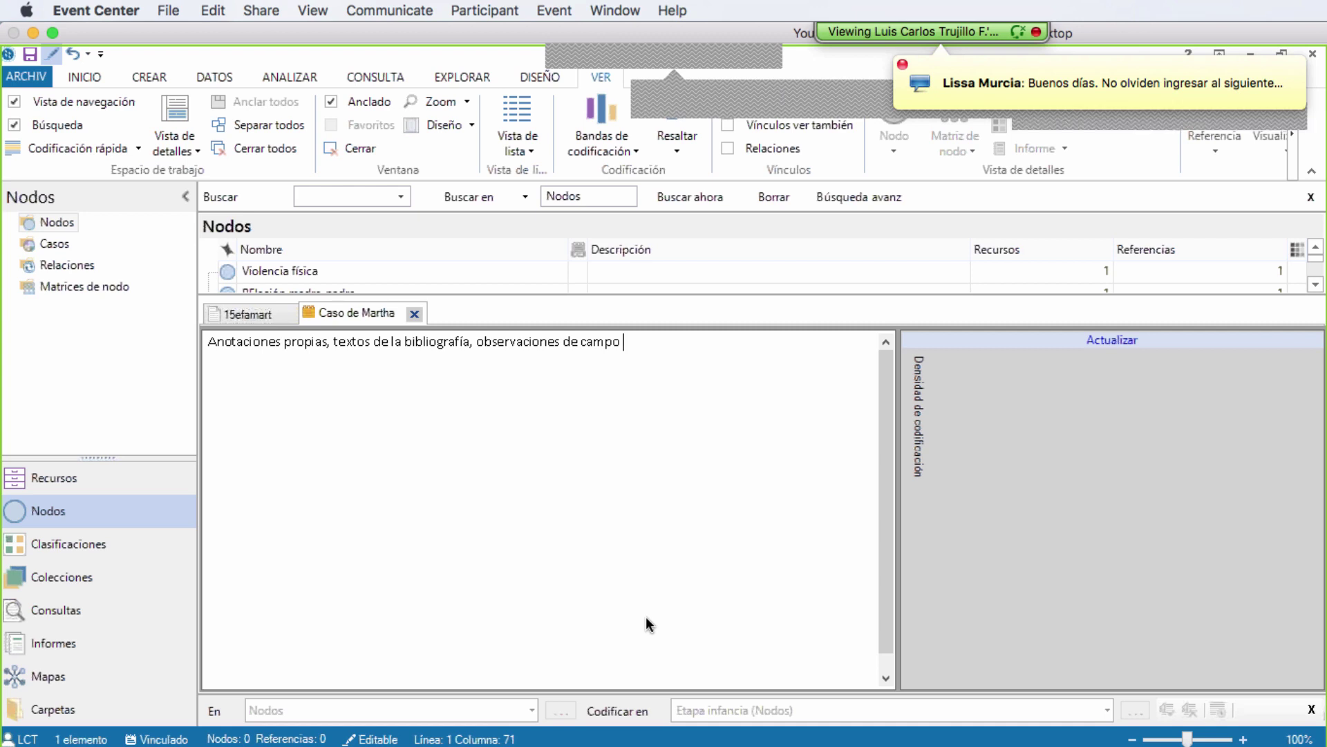
key(BackSpace)
text(,)
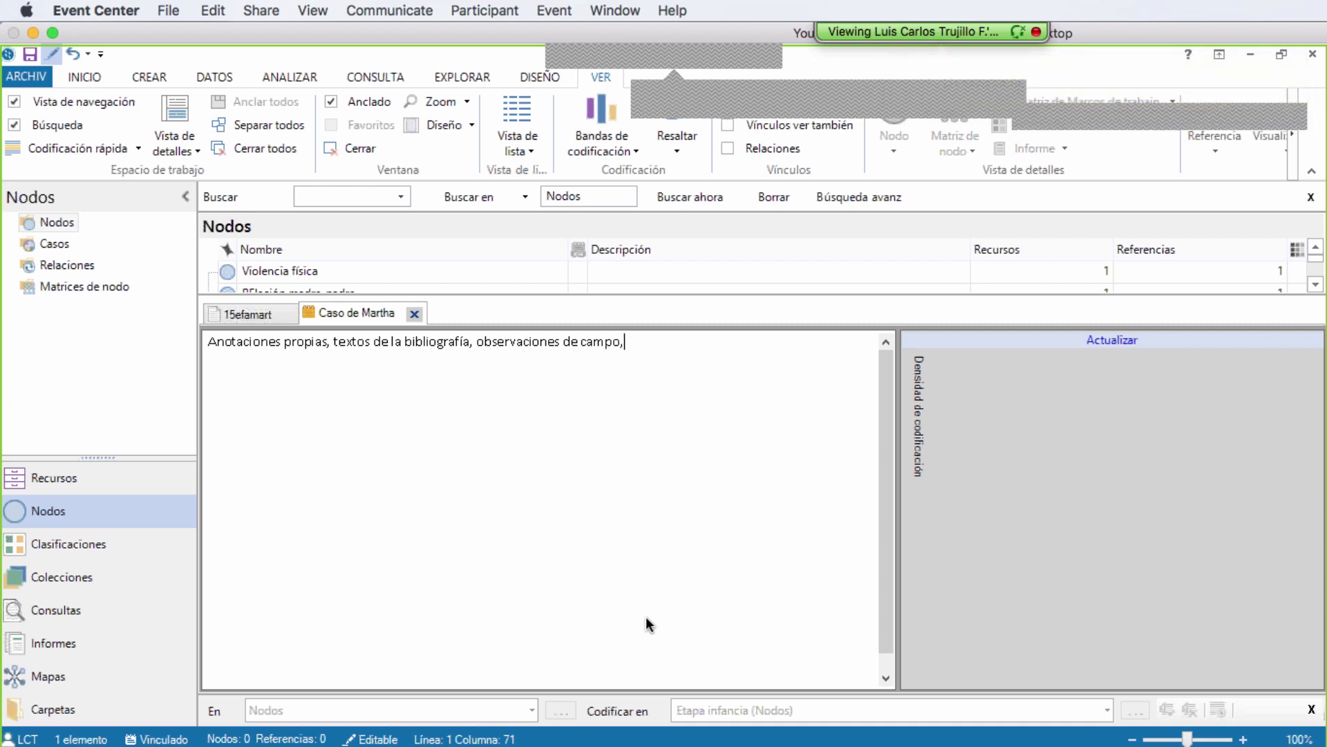
text( in)
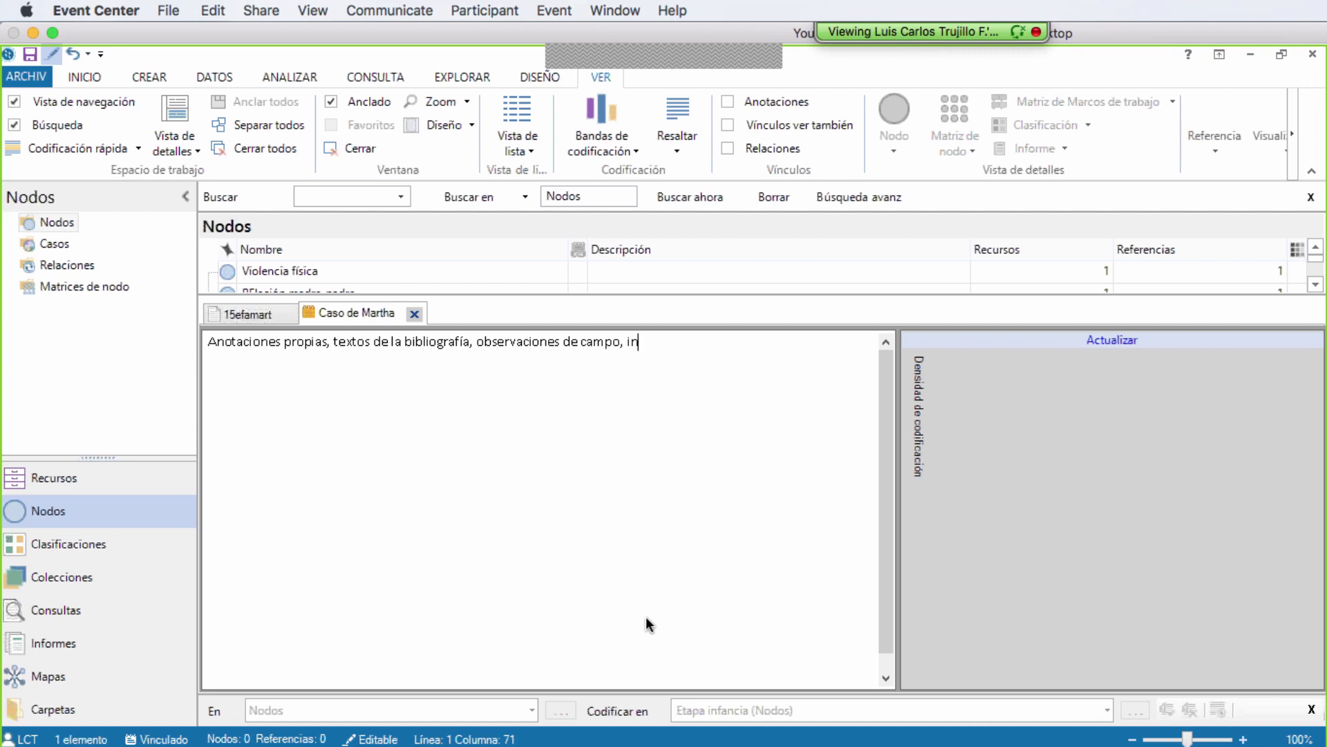
text(forme)
click(1118, 346)
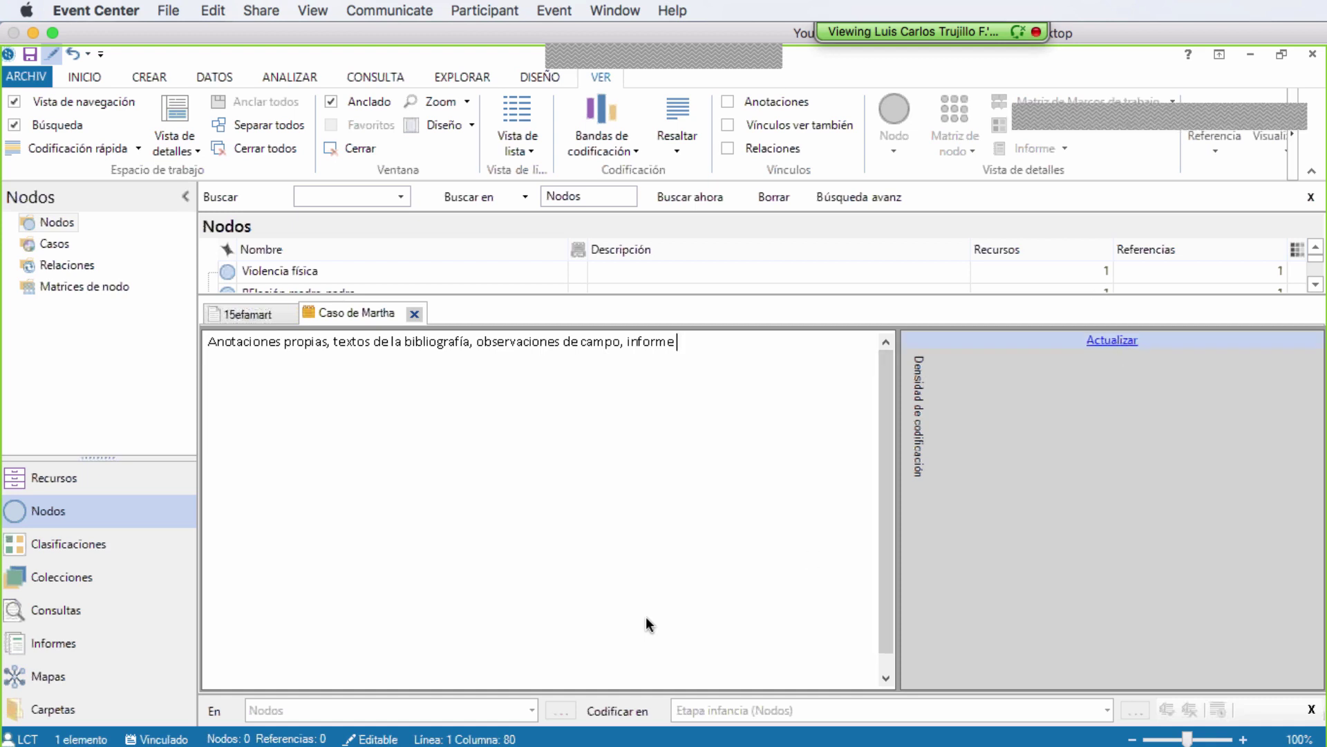
click(414, 314)
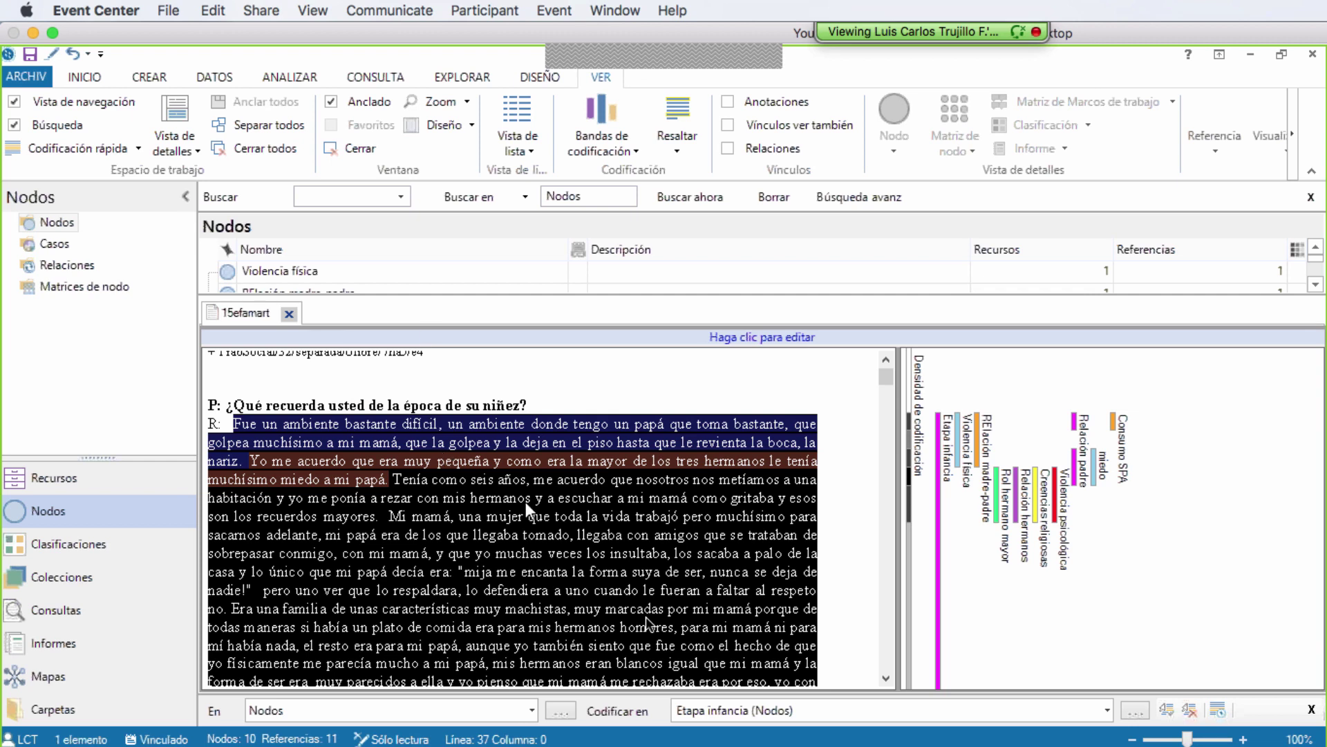
- Clear the text selection in the interview's childhood answer
click(887, 678)
click(887, 678)
click(887, 678)
click(887, 678)
click(605, 527)
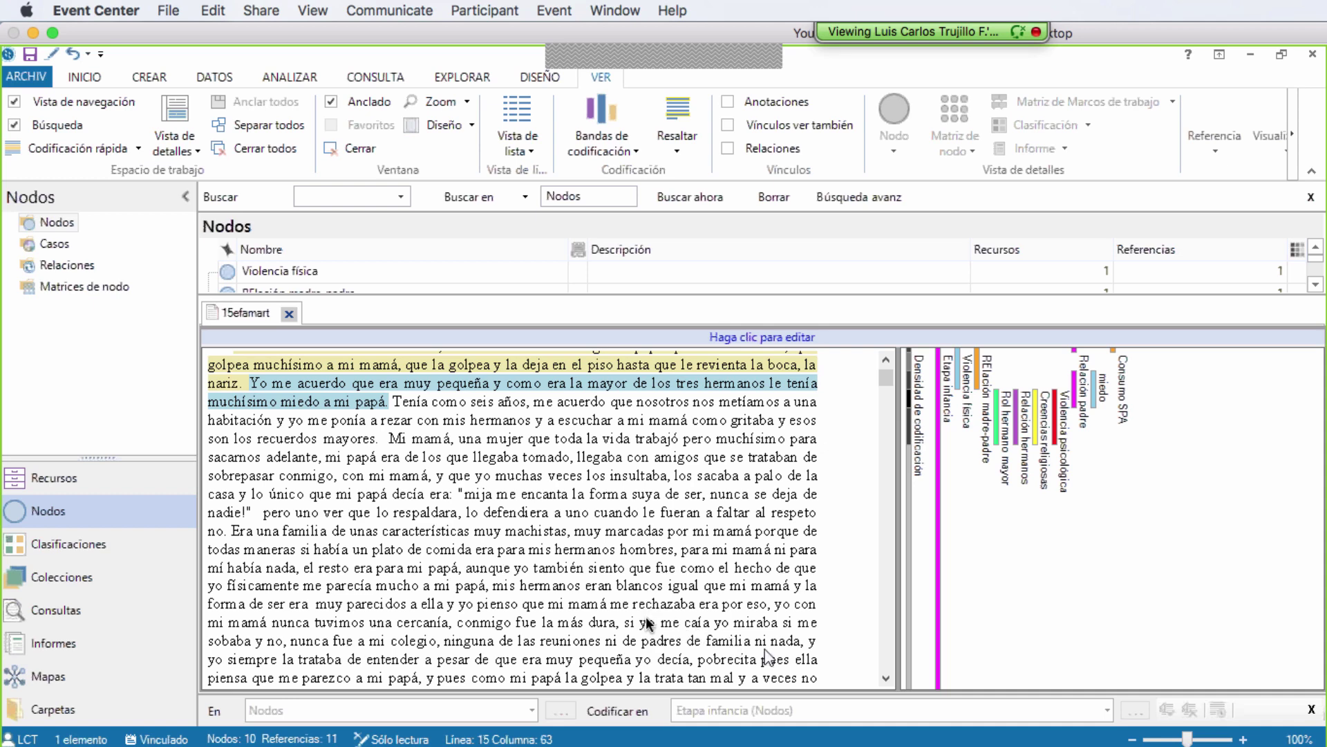
- Code the passage from "Después yo me acuerdo" to "no se vaya a matar" at the existing nodes miedo, Relación padre, Violencia física and Consumo SPA
click(886, 679)
click(885, 679)
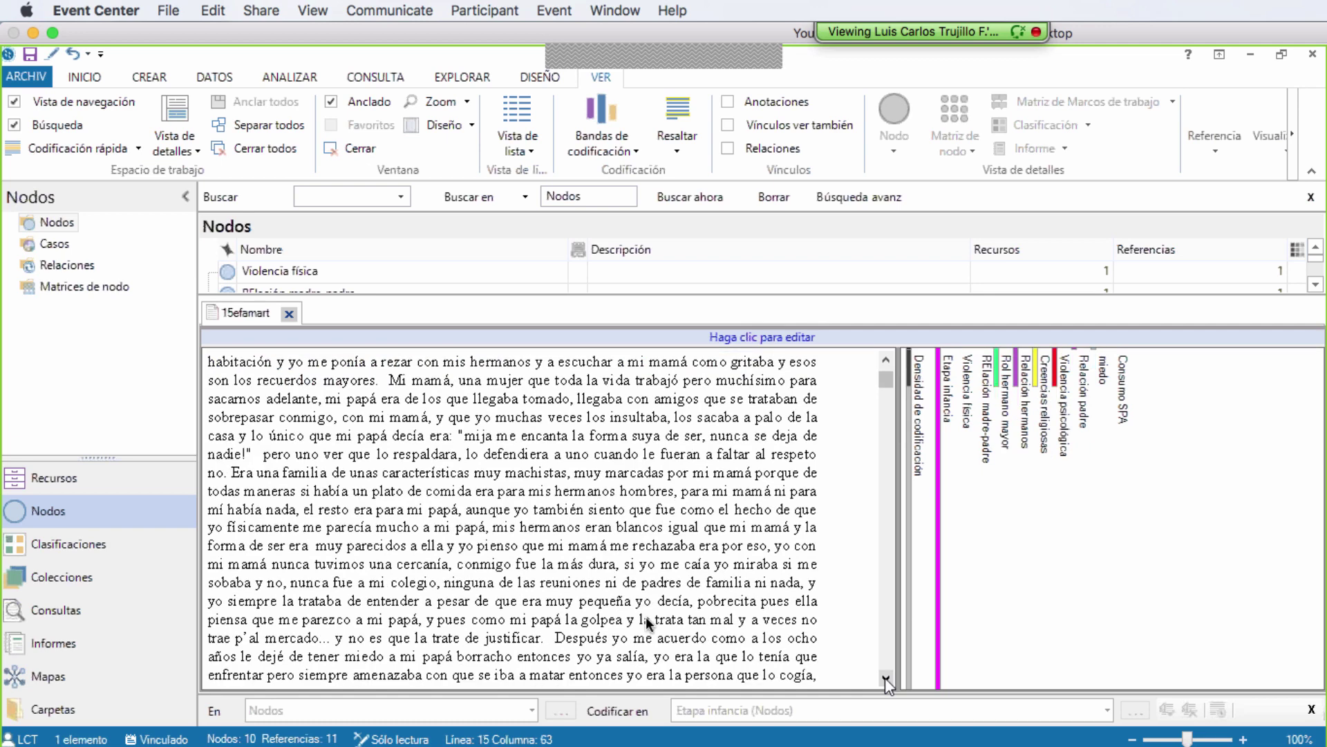
click(885, 679)
click(886, 679)
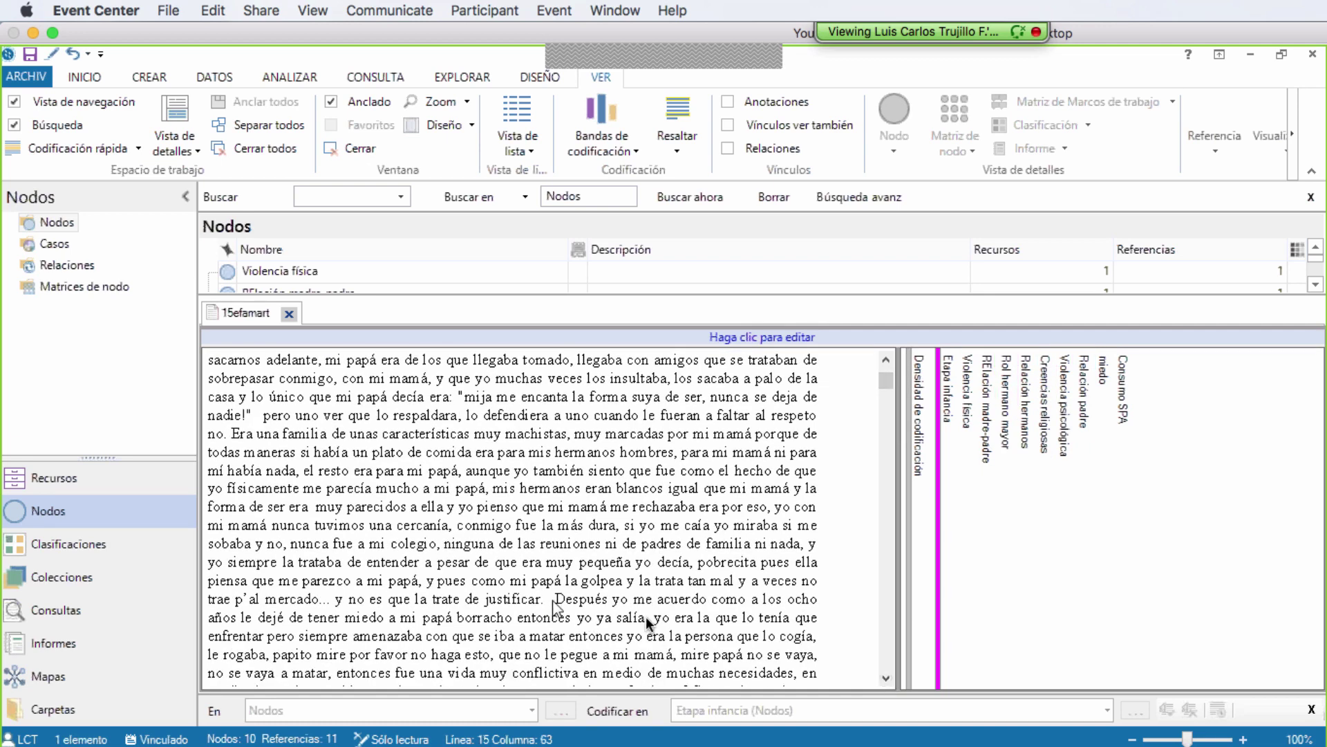
mouse_move(554, 600)
mouse_down()
mouse_move(553, 638)
mouse_move(508, 665)
mouse_move(371, 691)
mouse_move(356, 648)
mouse_move(328, 624)
mouse_up()
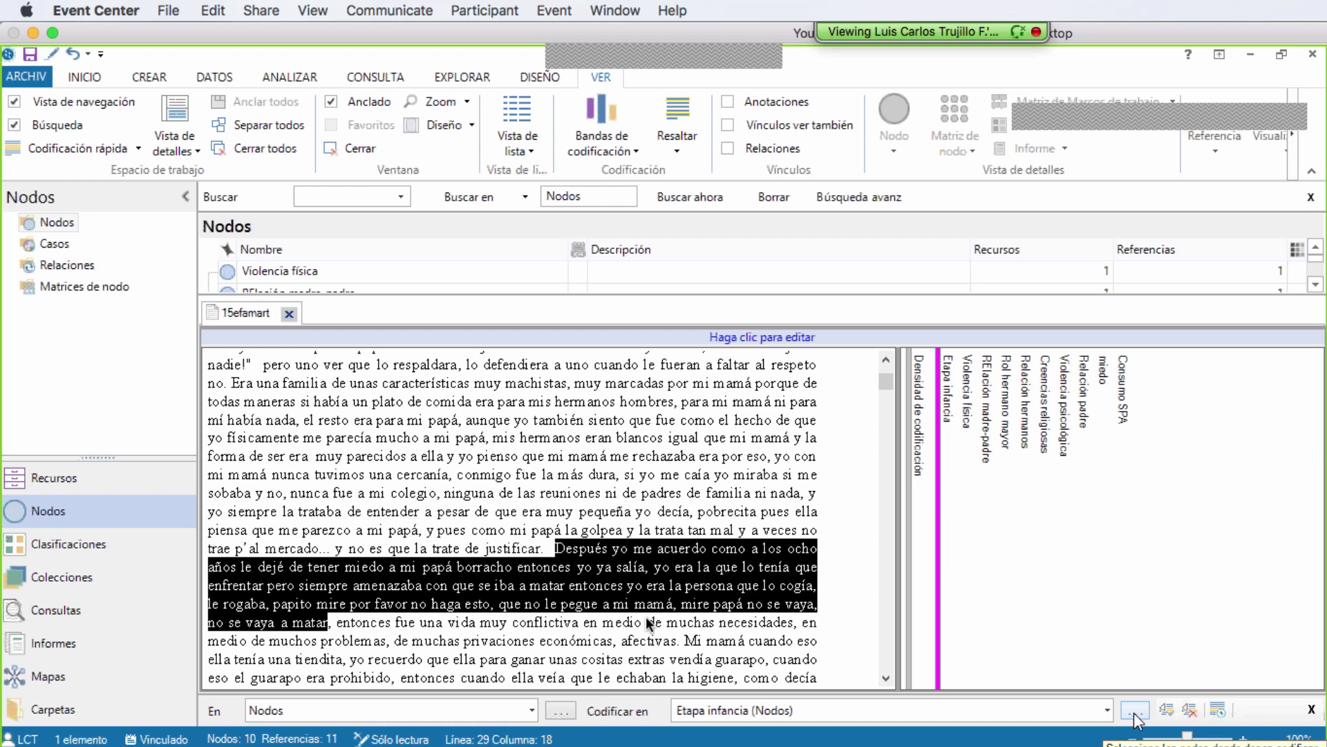
right_click(599, 554)
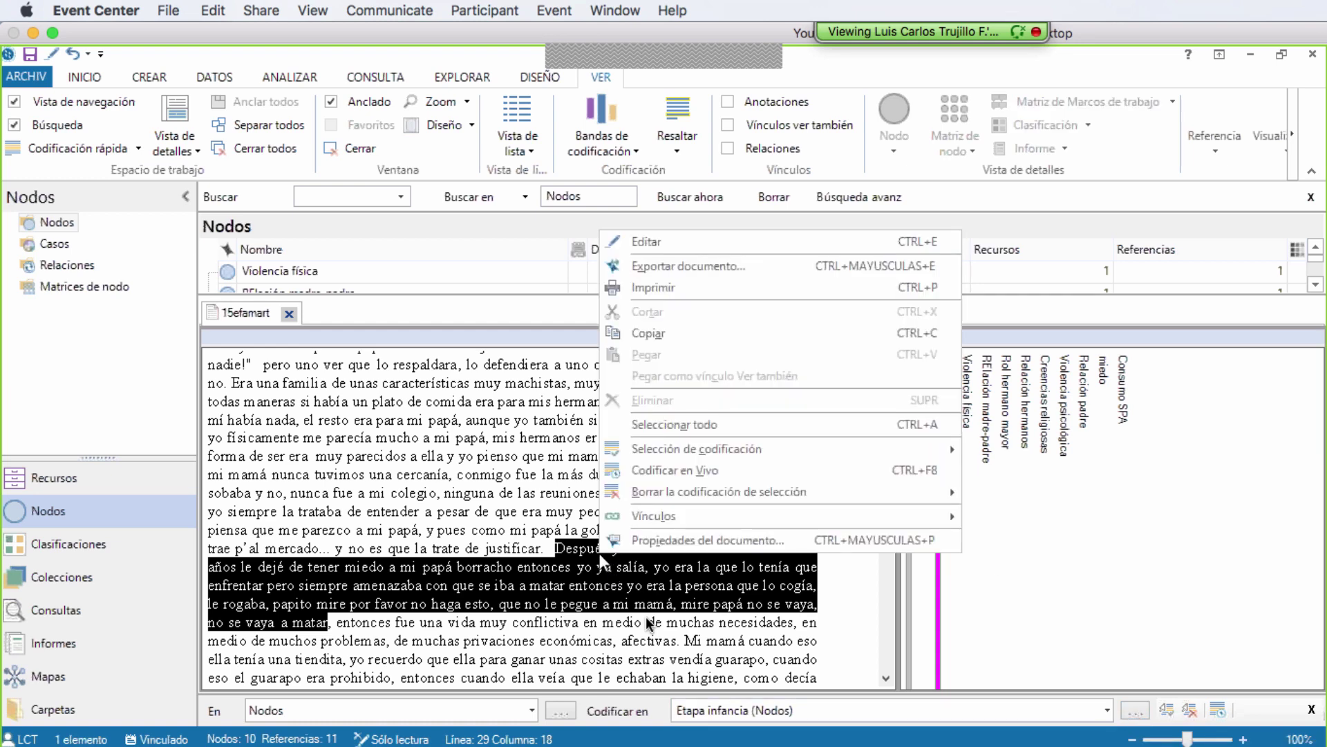
mouse_move(689, 446)
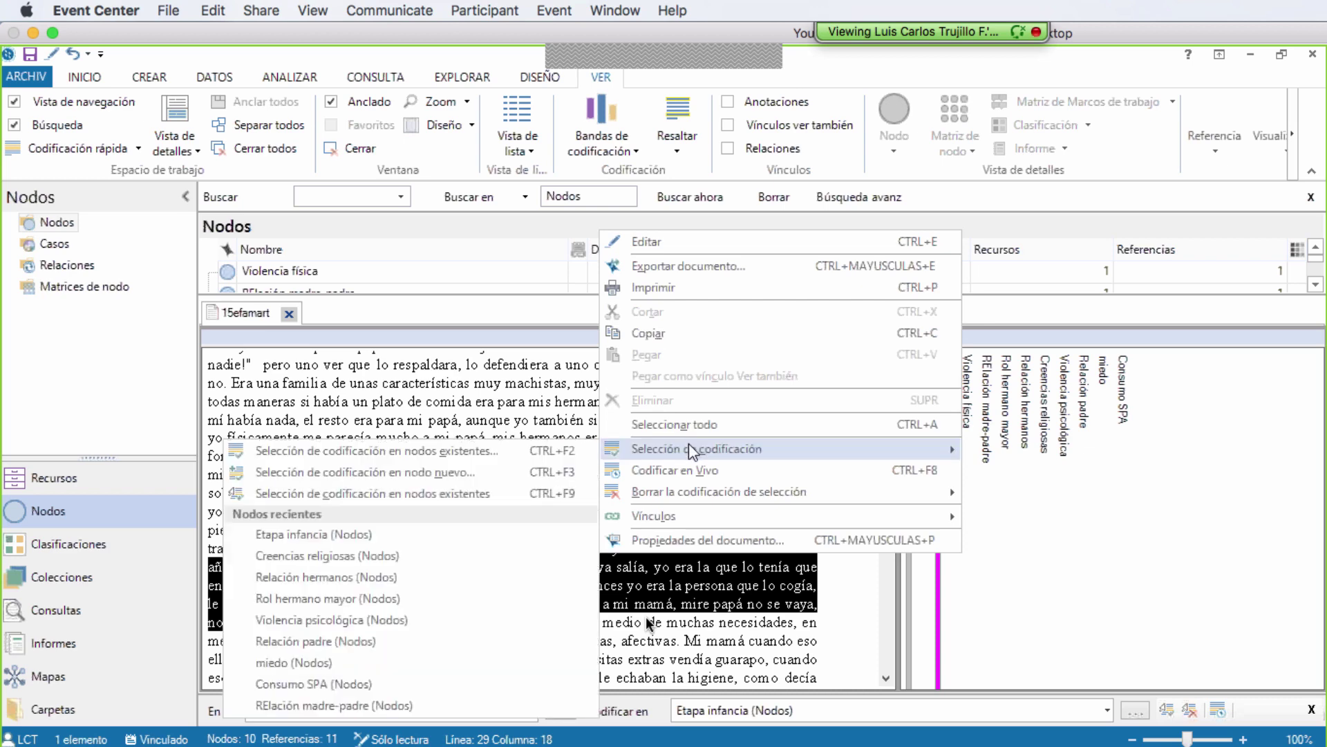
click(411, 449)
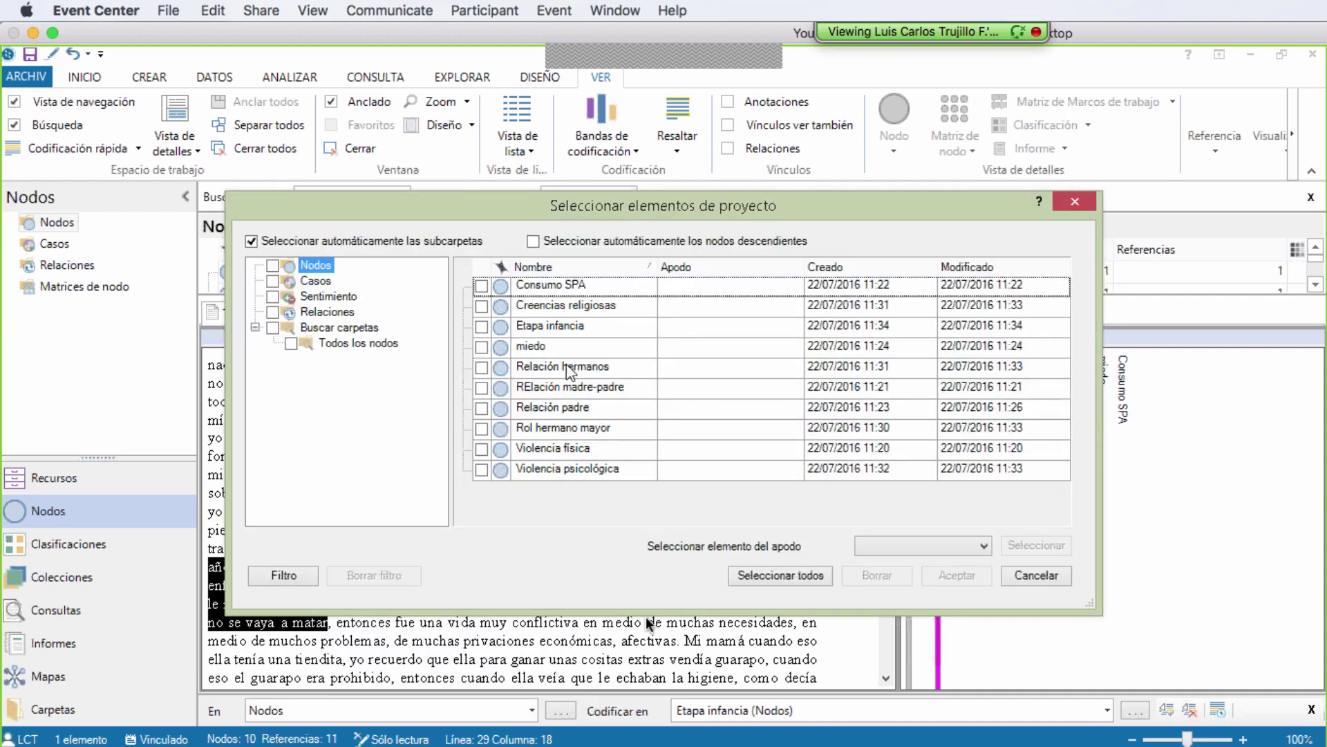
click(482, 349)
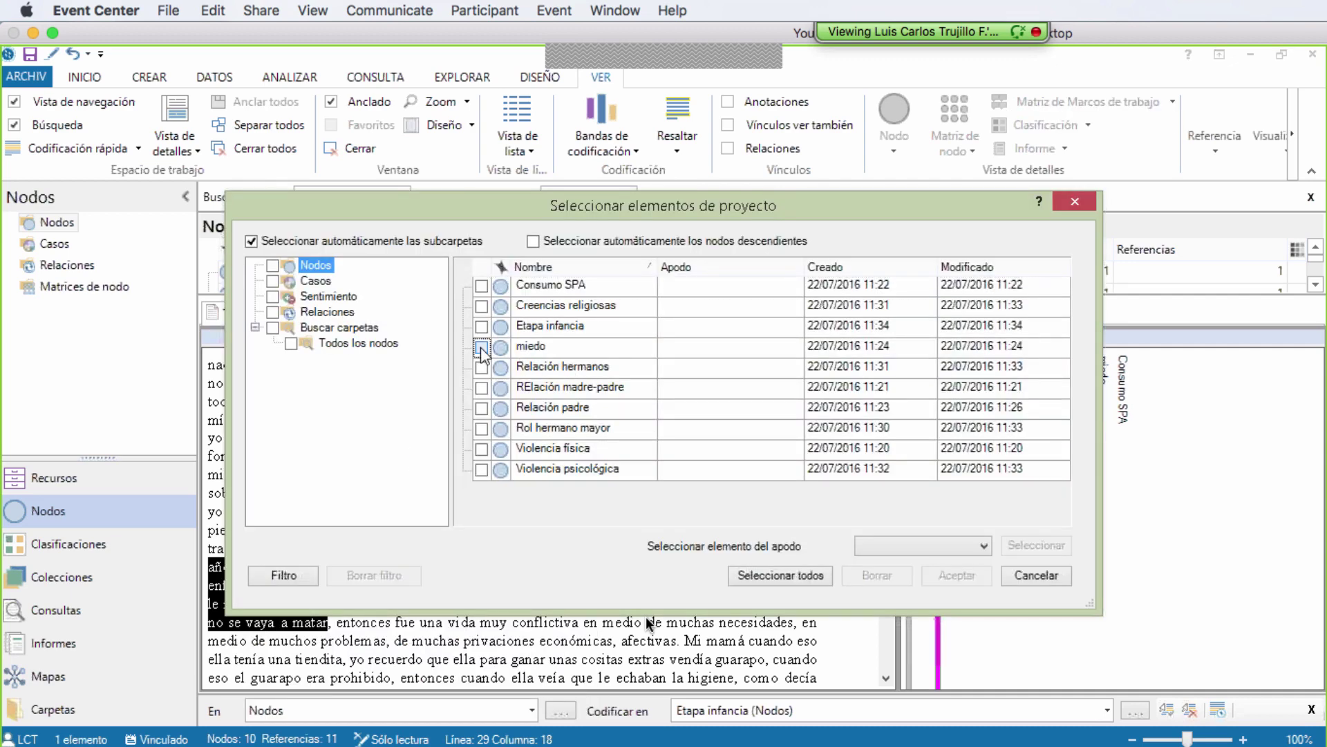
click(482, 408)
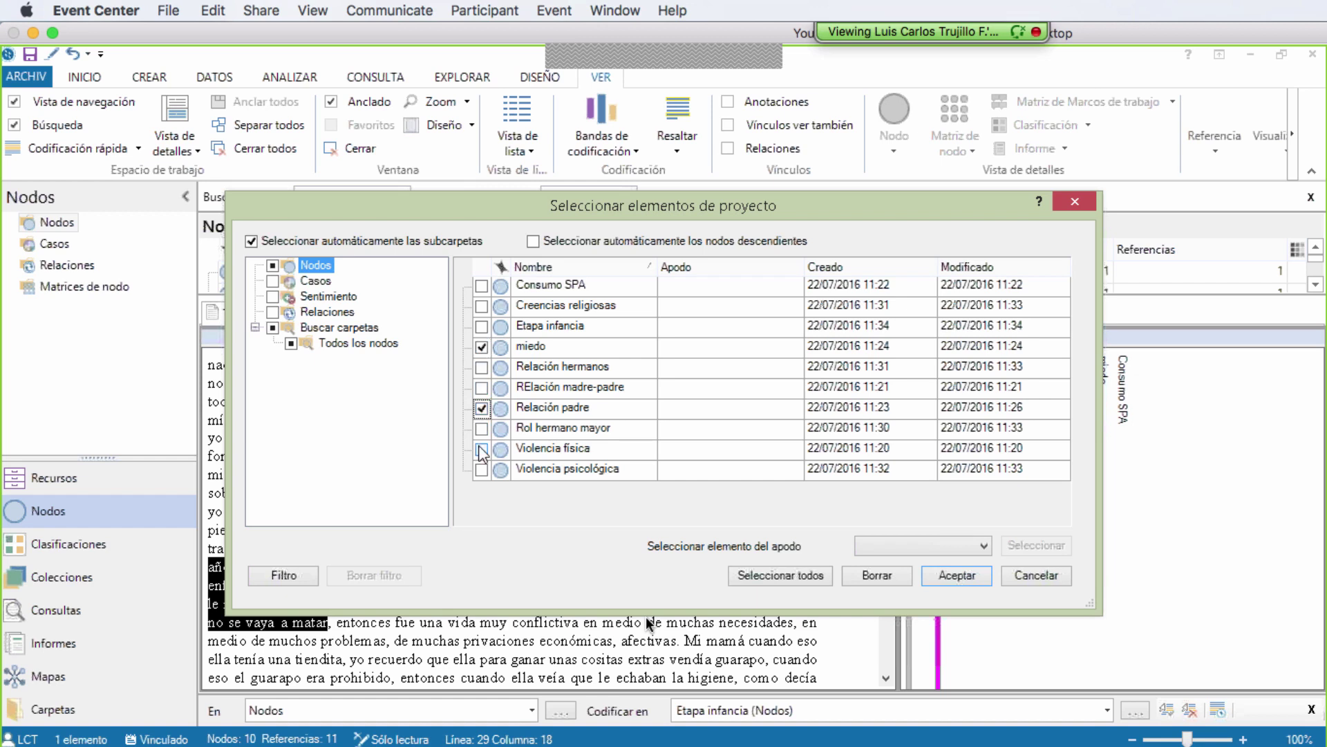
click(482, 450)
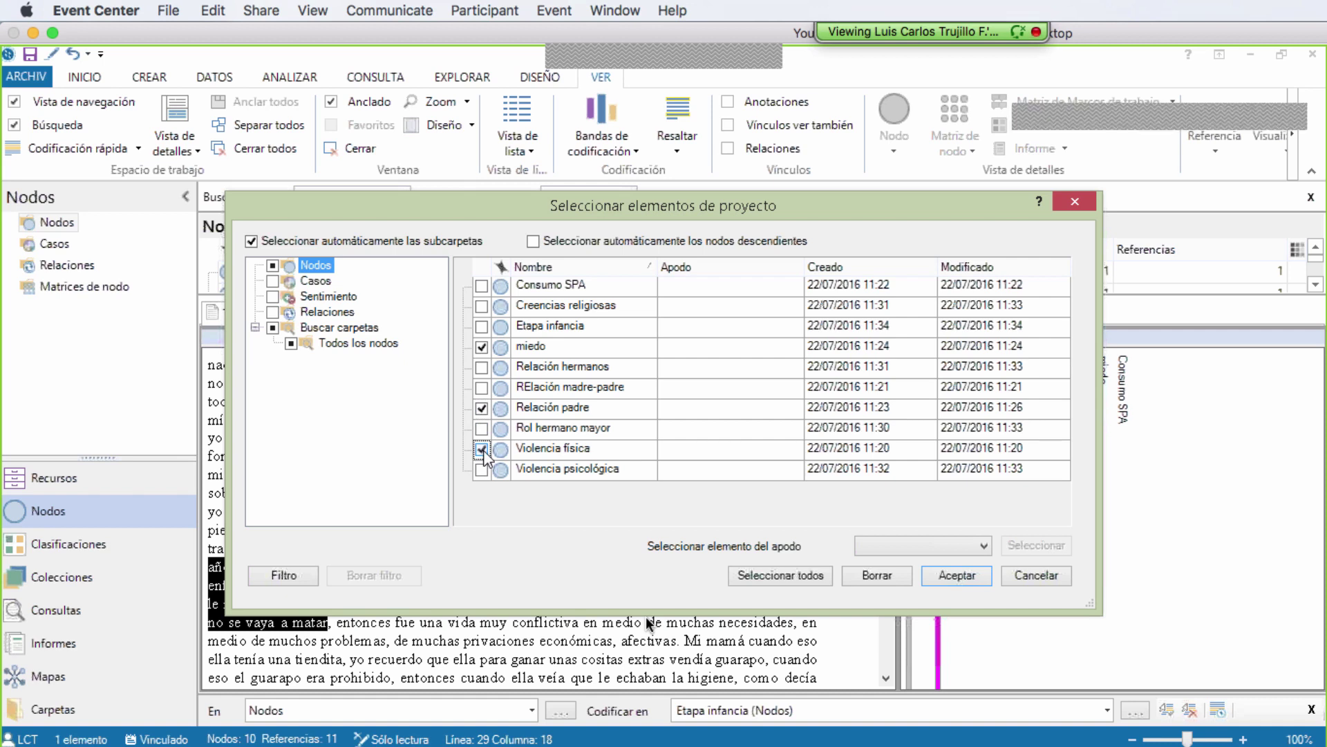
click(482, 286)
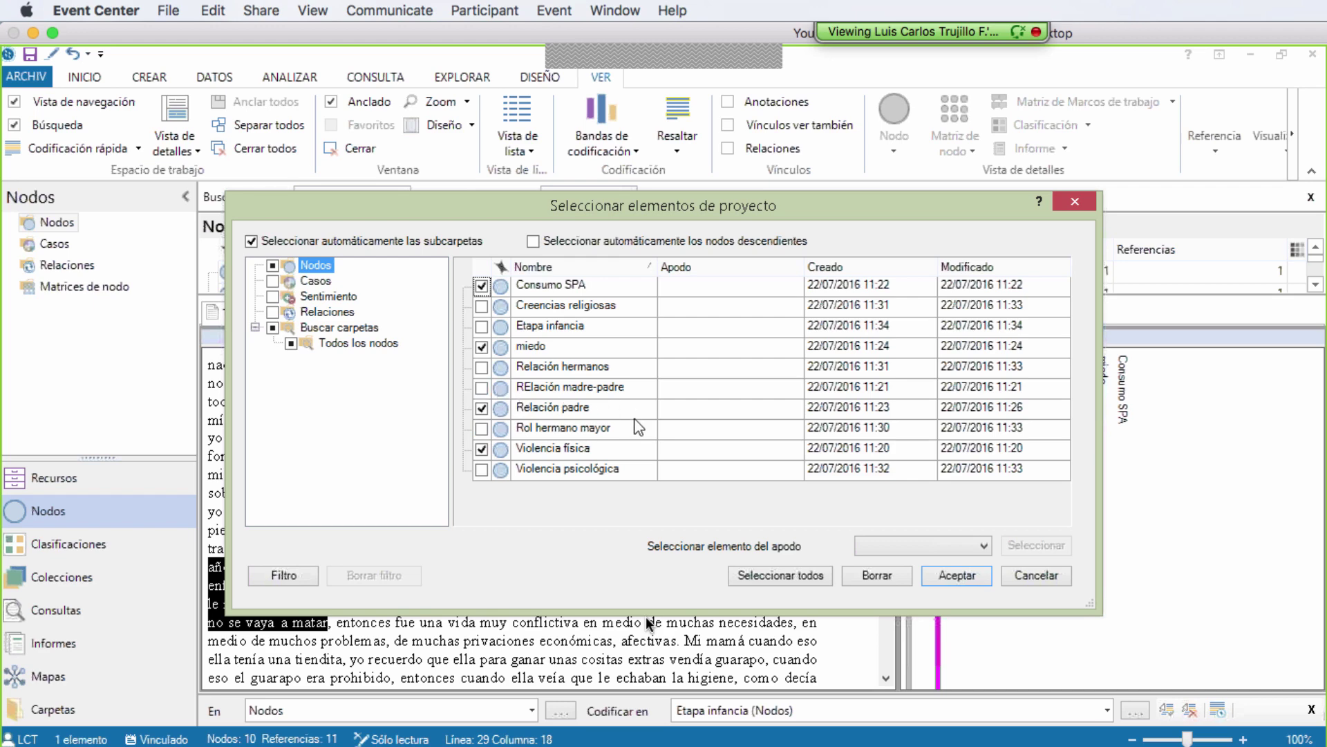
click(968, 576)
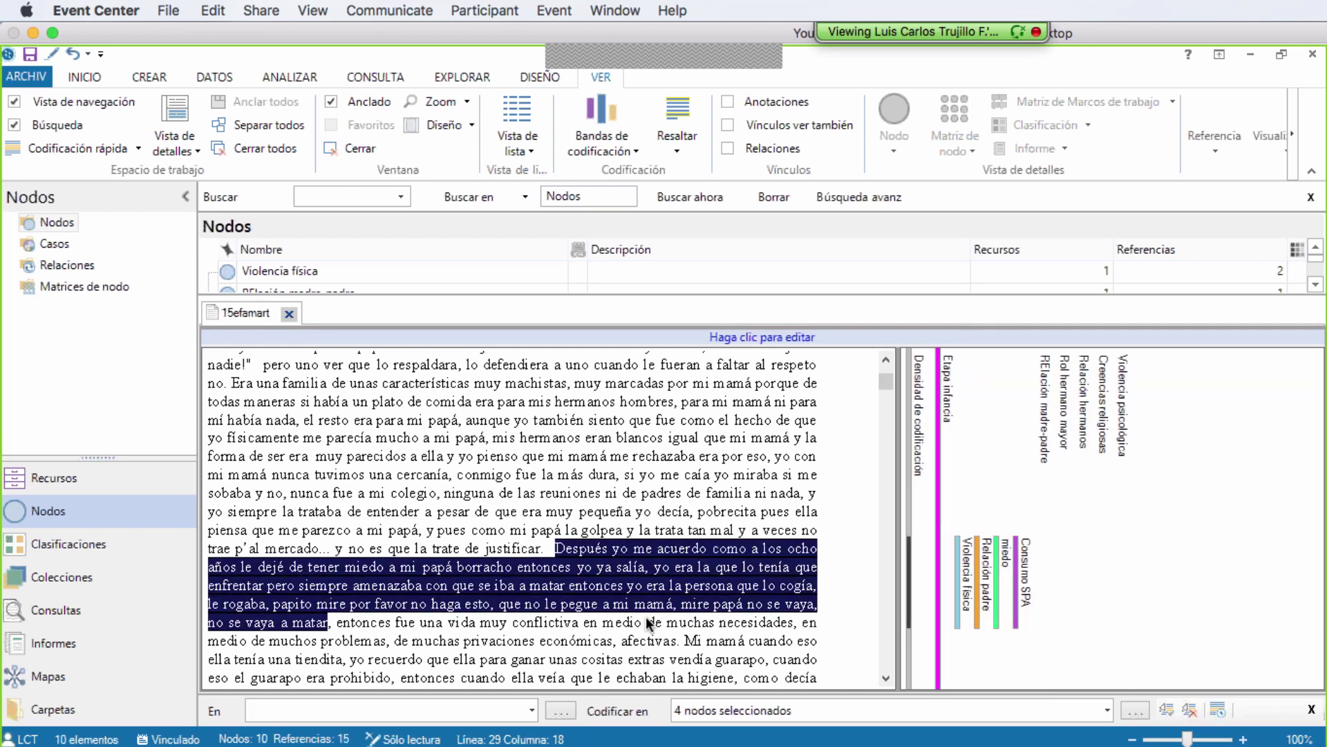
- Copy the coded "Después yo me acuerdo" passage and paste it as a see-also link on the earlier "Yo me acuerdo que era muy pequeña" passage
right_click(579, 558)
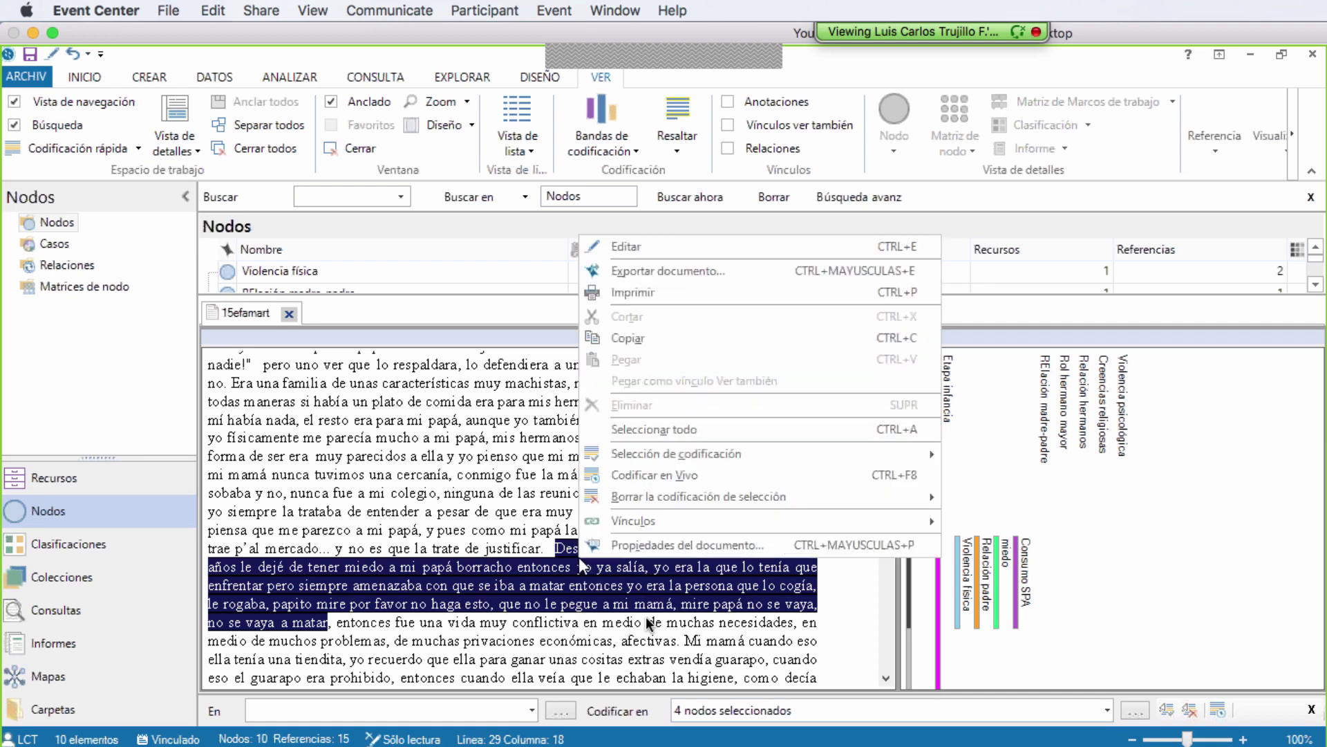
click(634, 345)
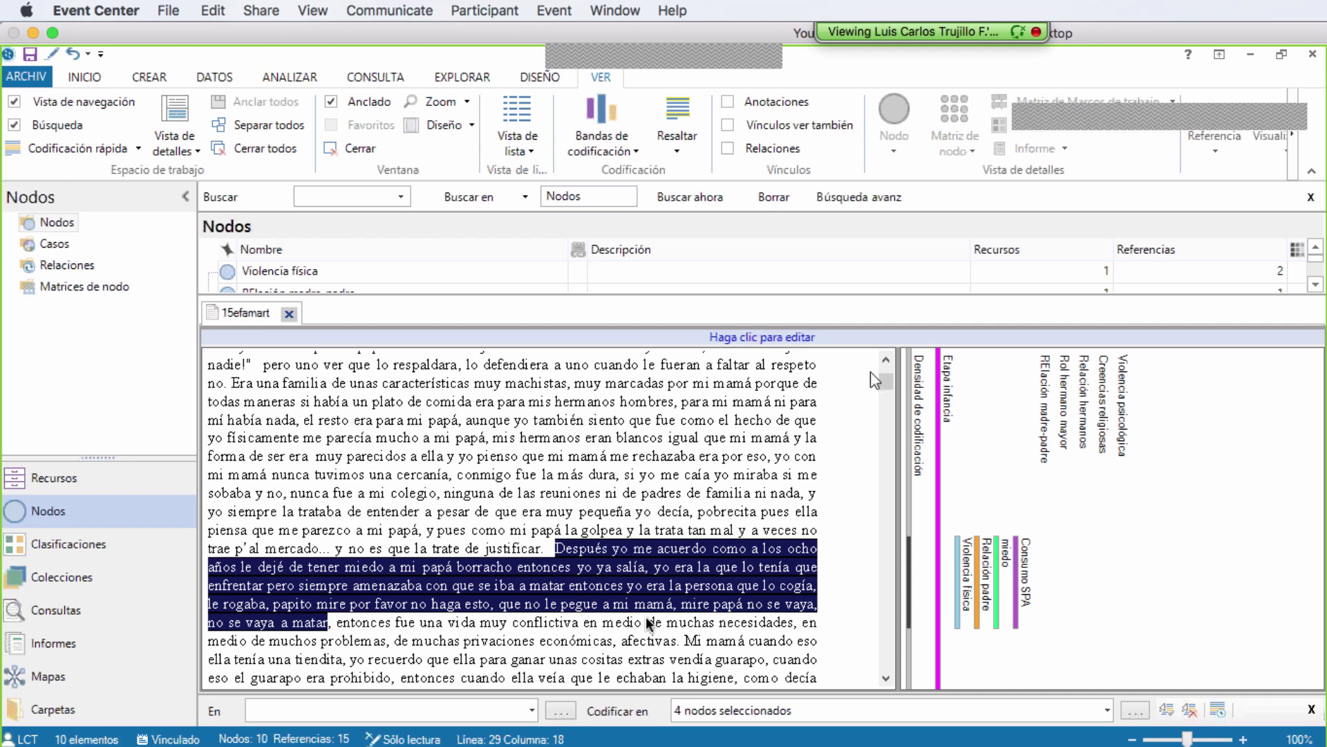
scroll(885, 363, up, 5)
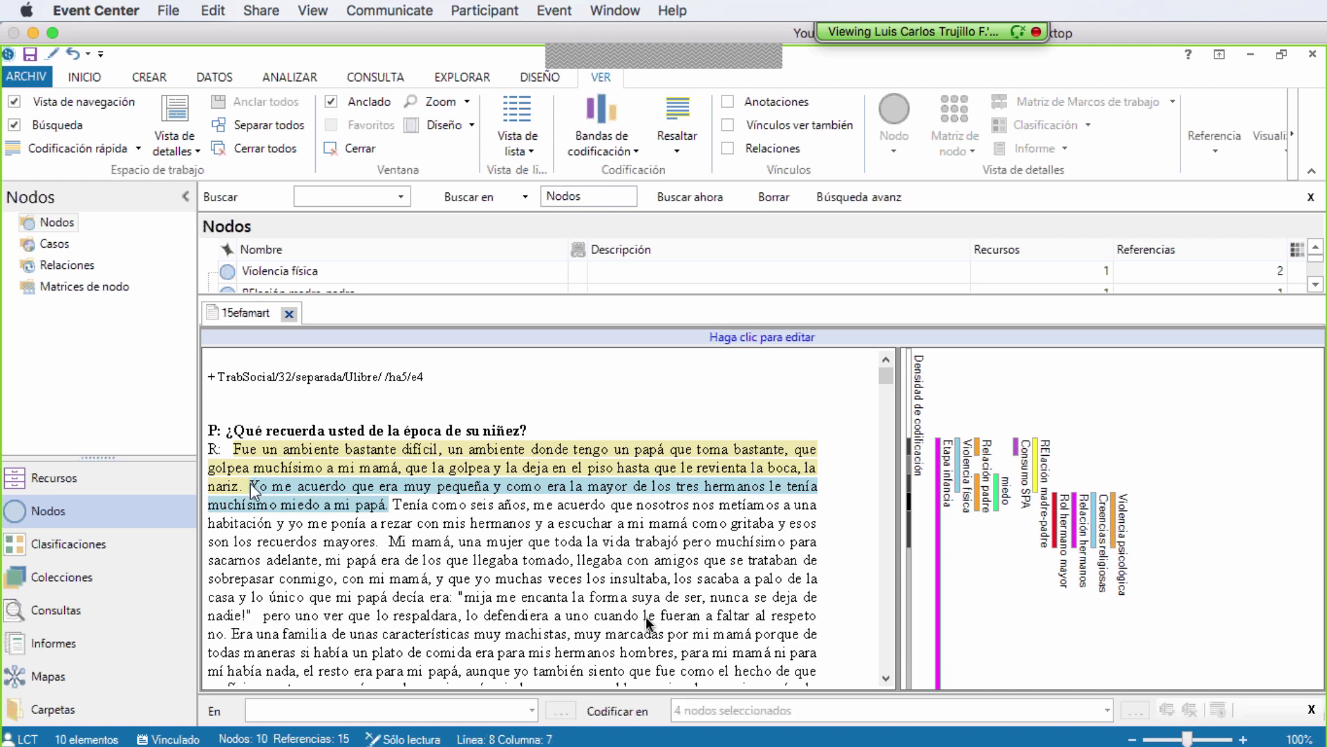
drag(255, 491, 392, 514)
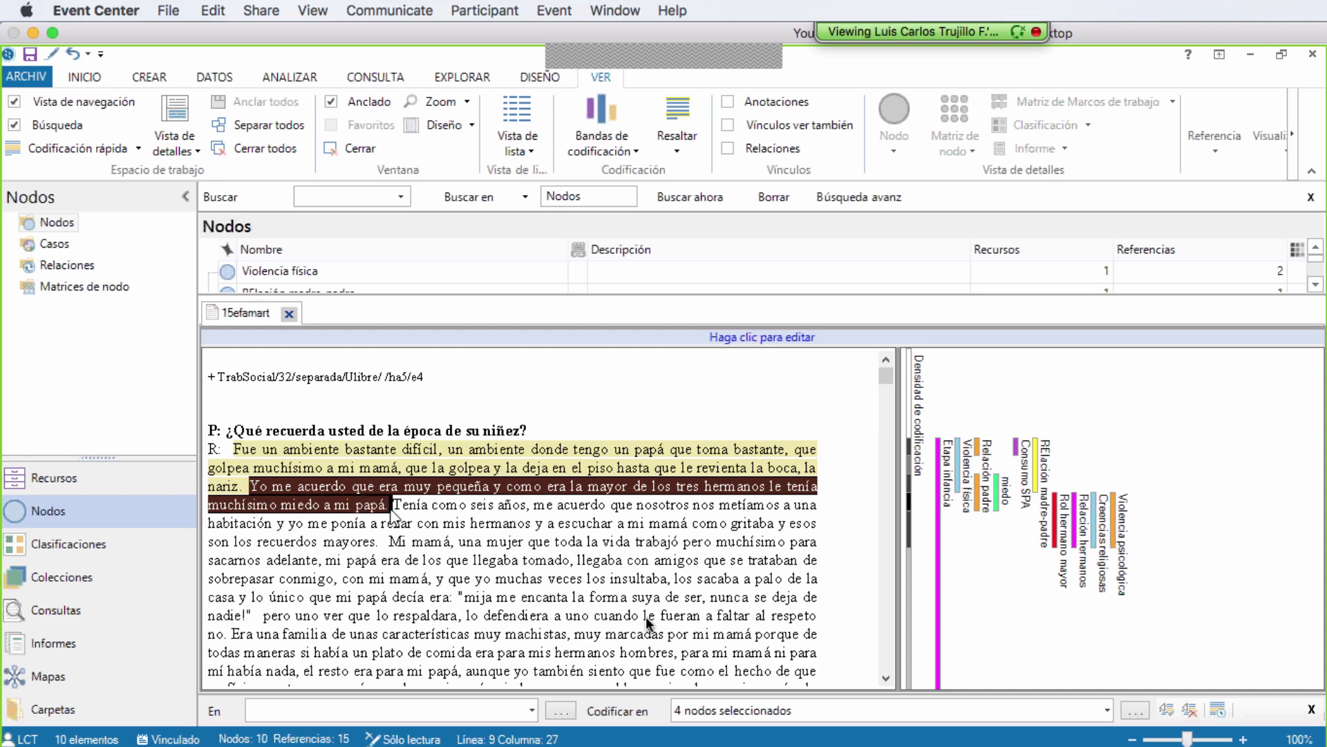
right_click(320, 492)
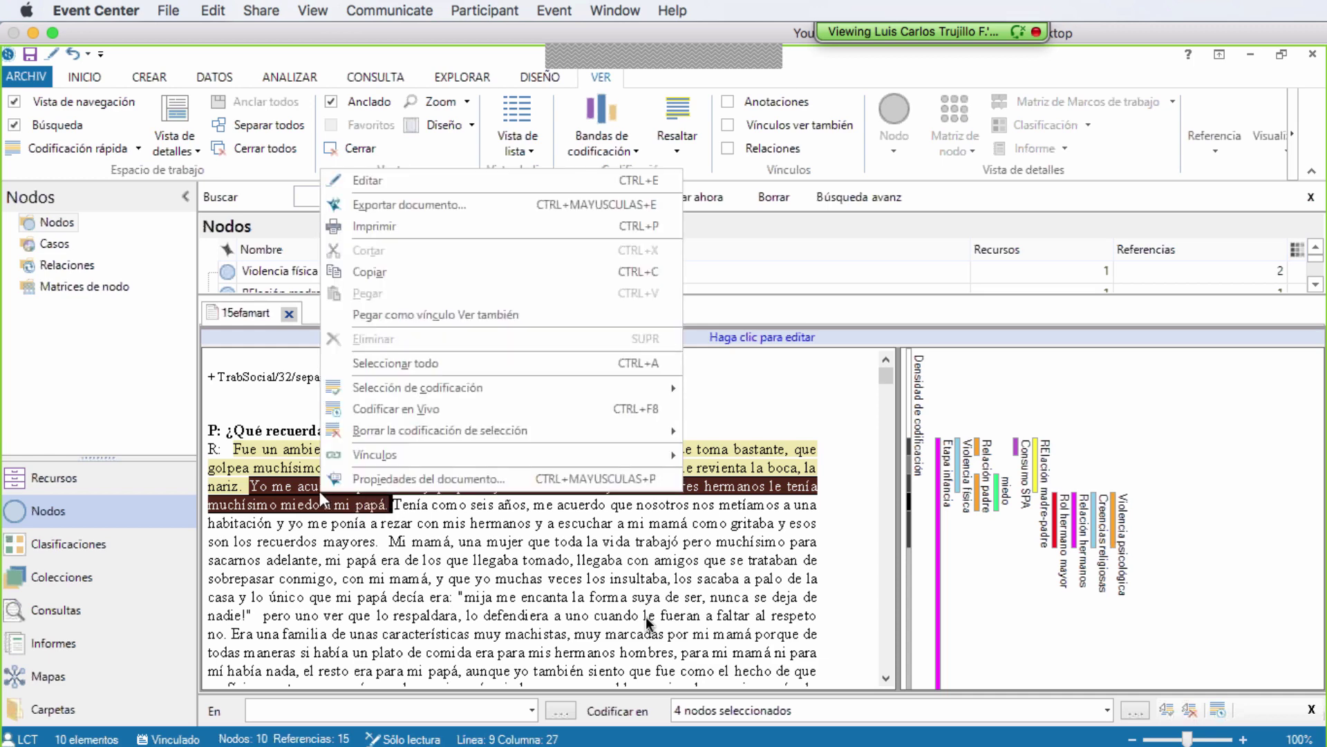
click(494, 315)
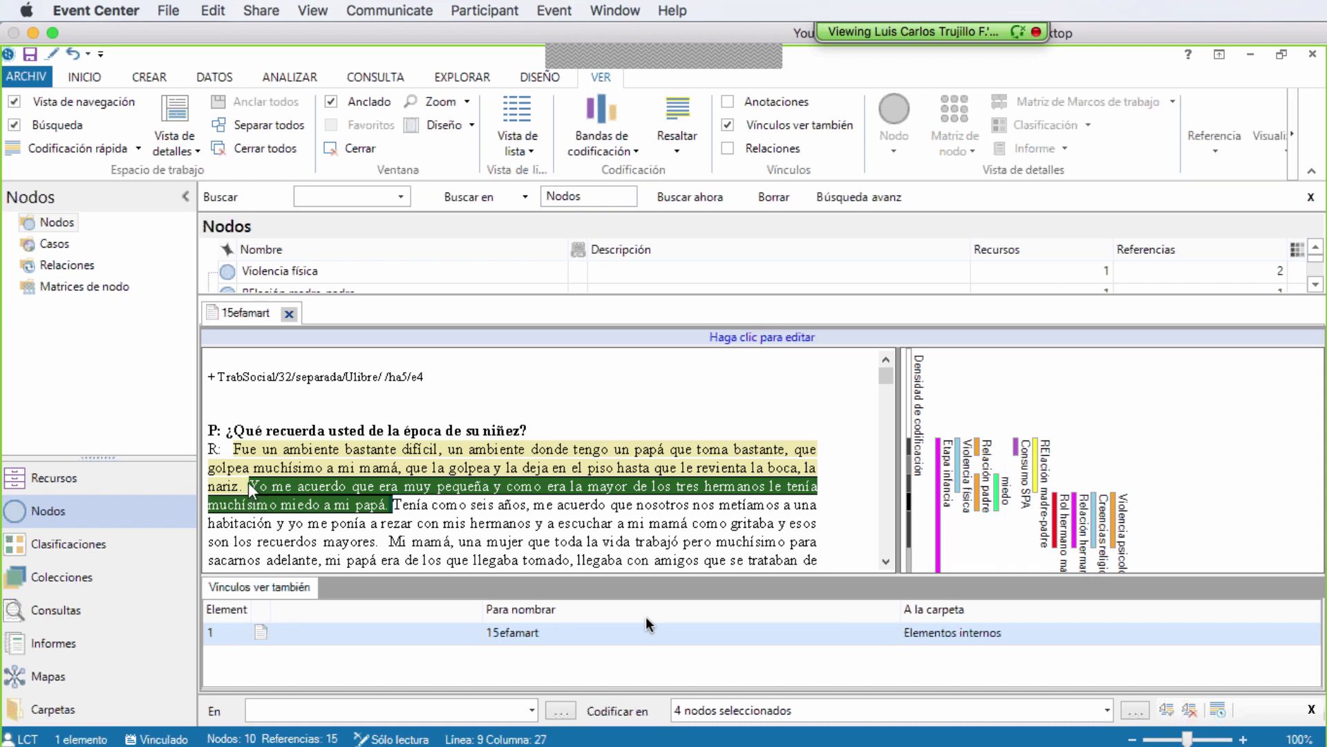
- Copy the "Yo me acuerdo que era muy pequeña" passage and paste it as a see-also link on the "Después yo me acuerdo" passage
drag(247, 482, 401, 523)
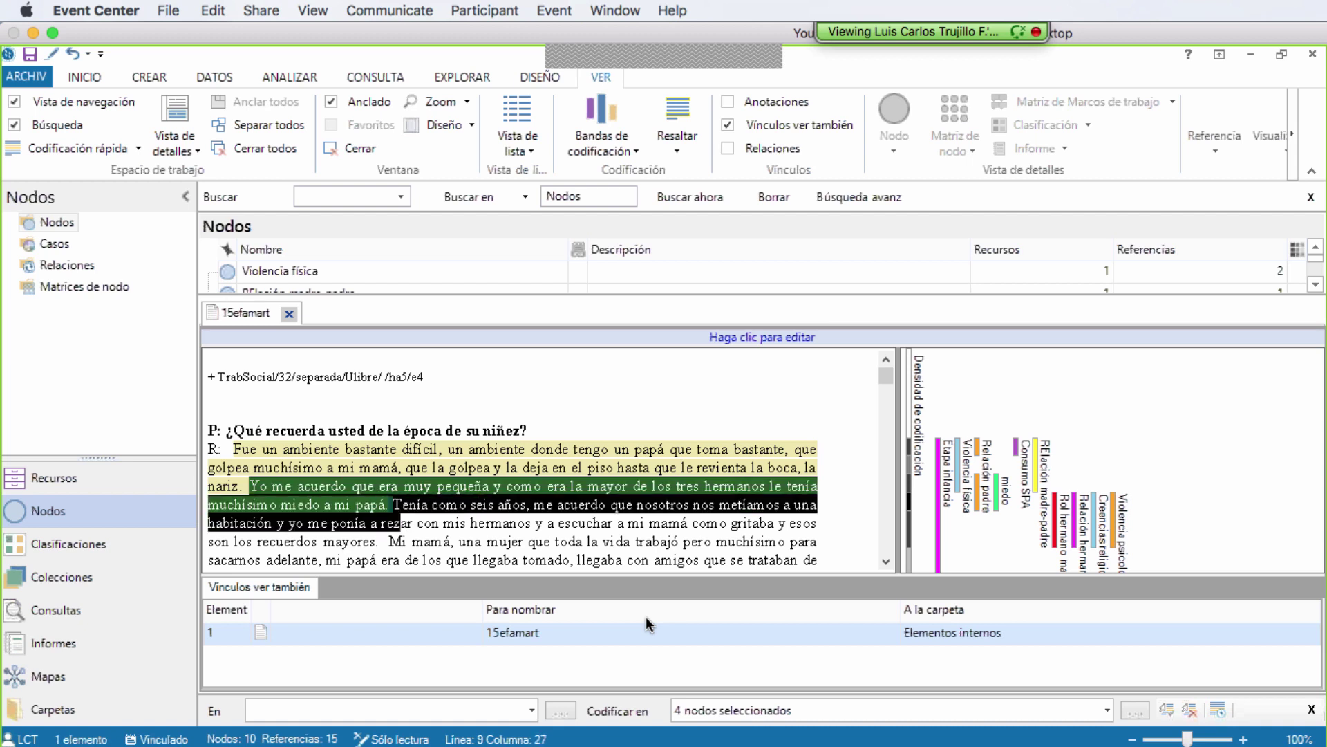
click(397, 517)
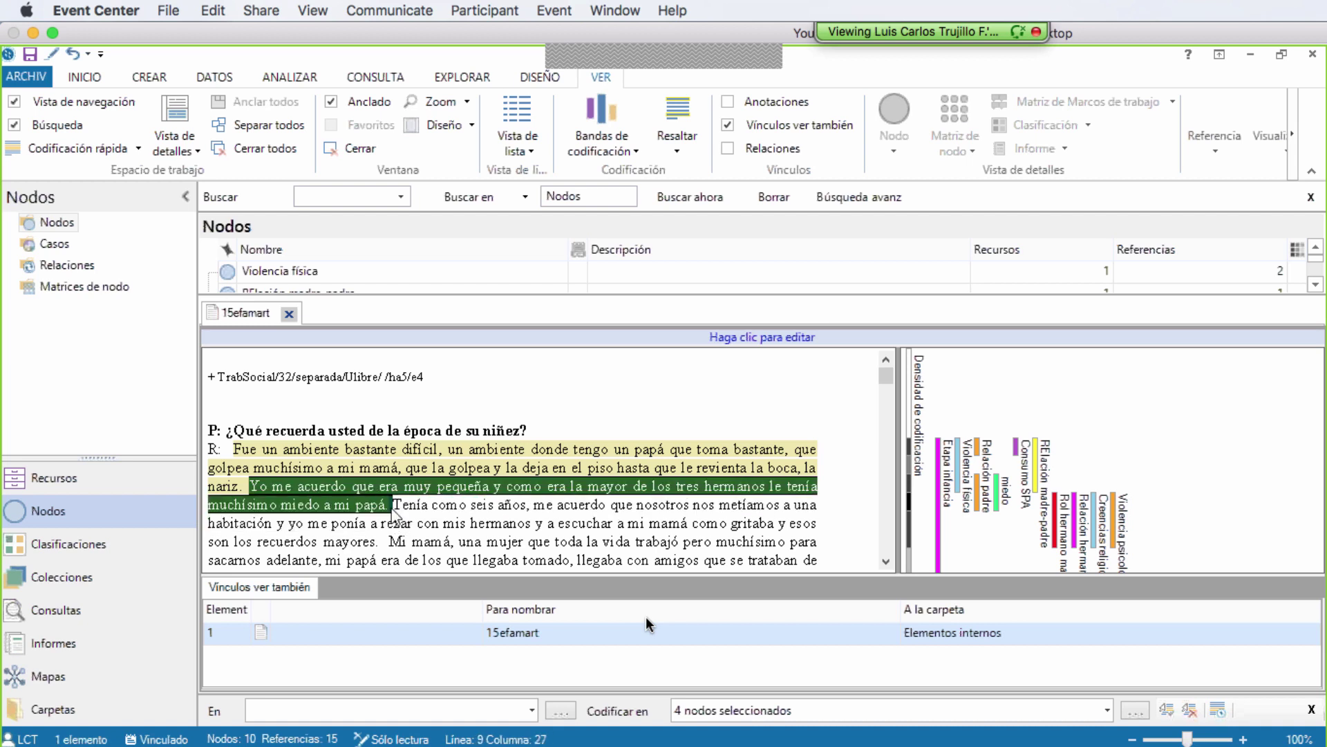
right_click(339, 486)
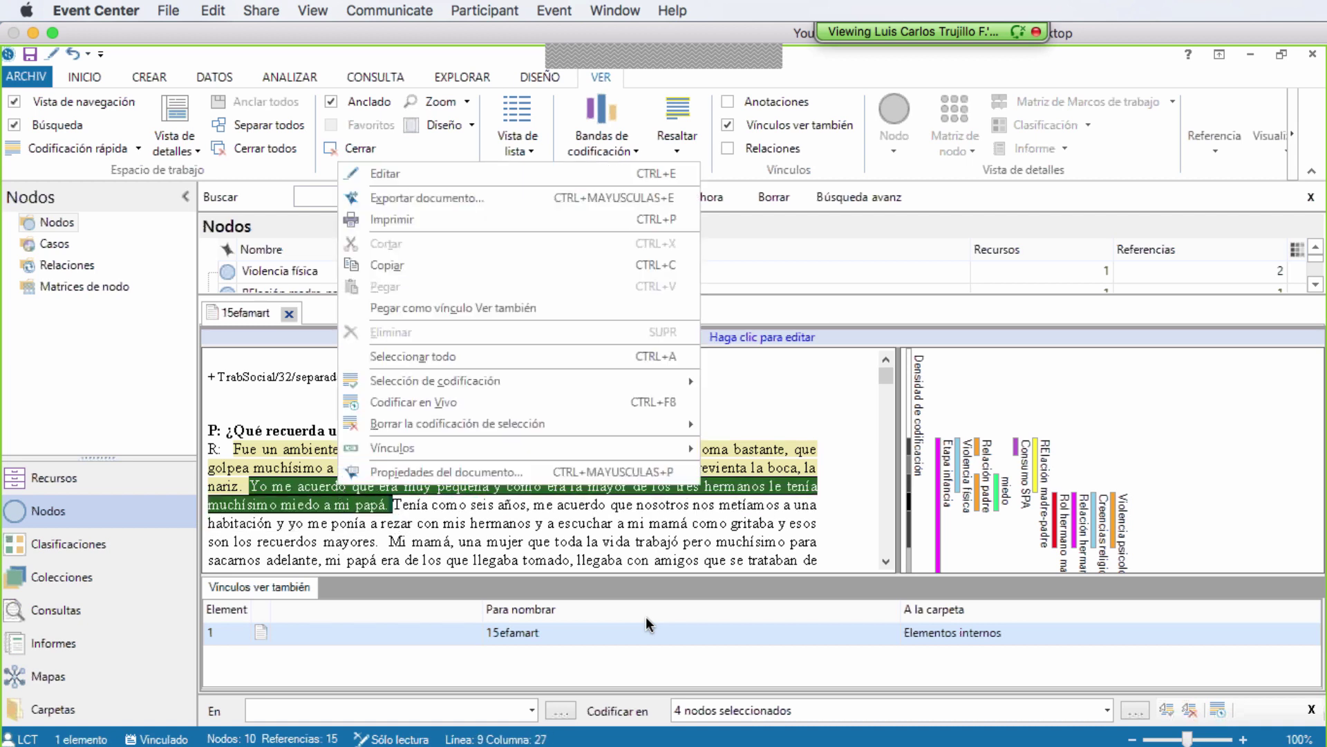
click(458, 267)
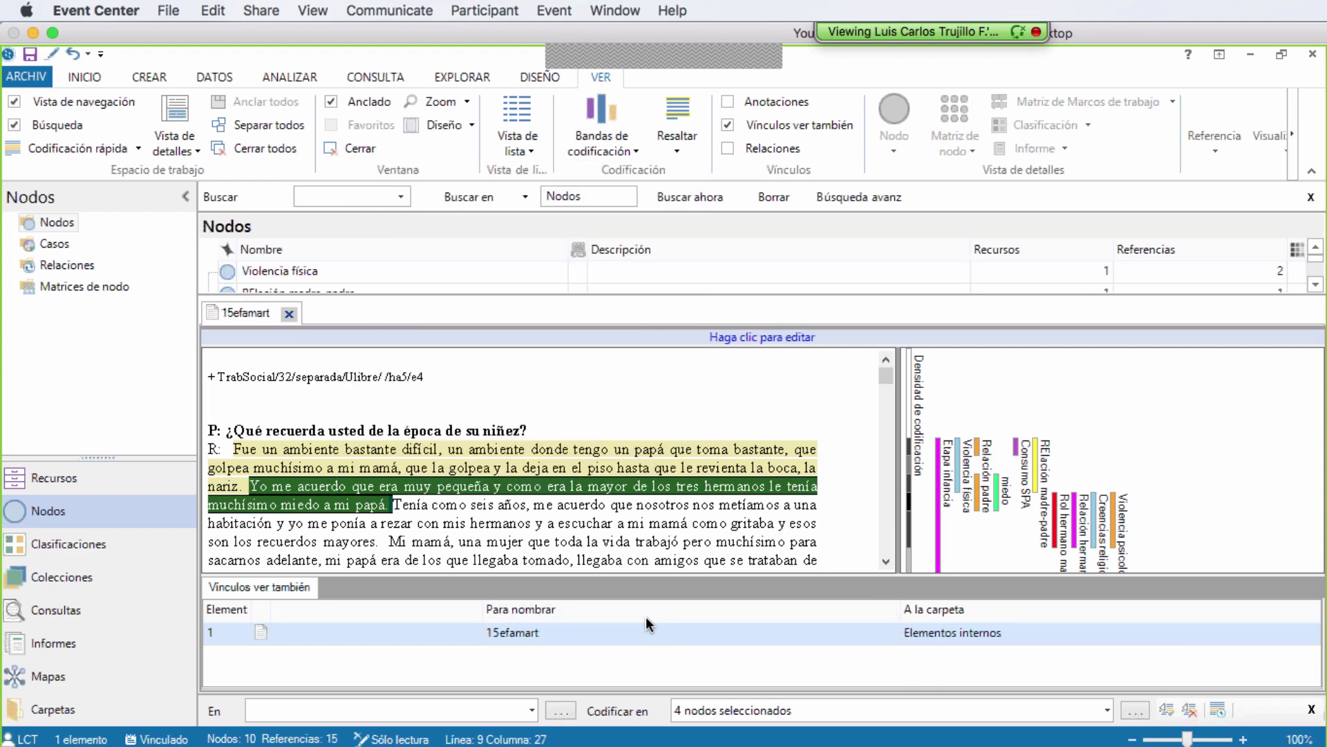
click(886, 561)
scroll(649, 625, down, 10)
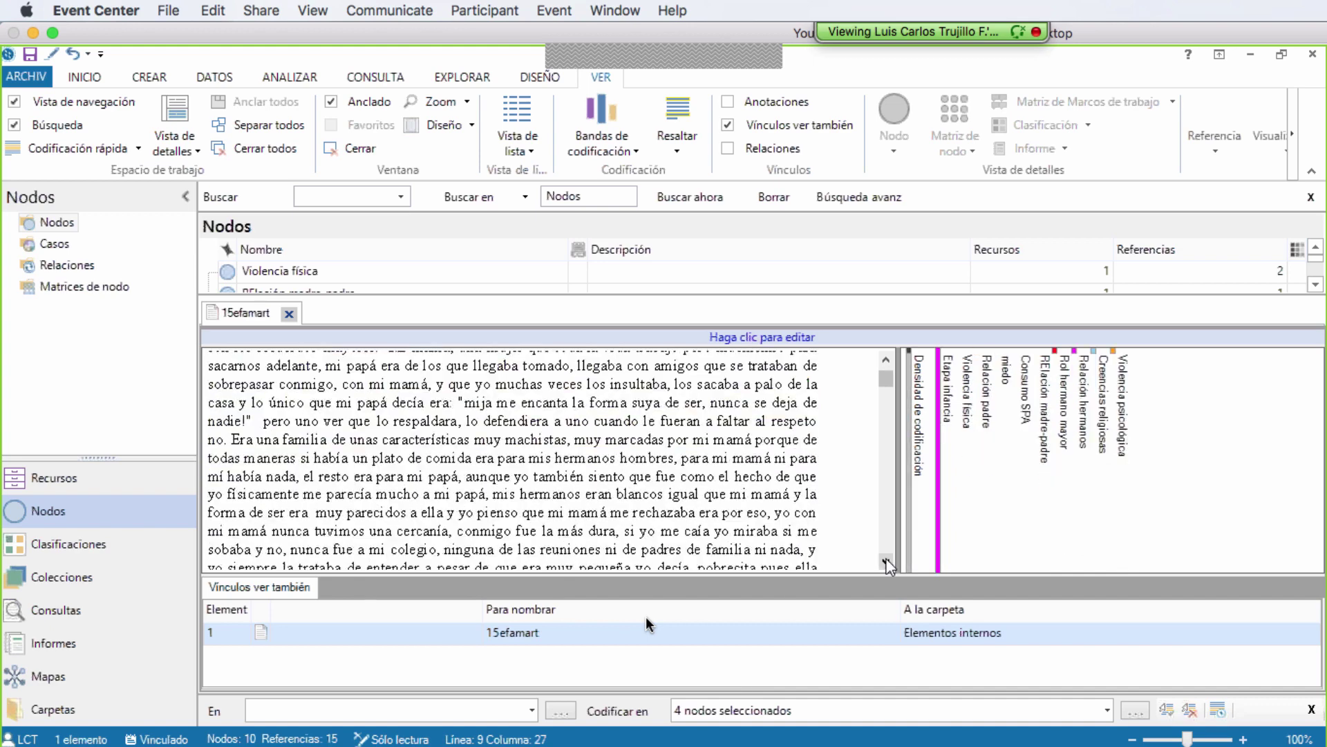
scroll(649, 624, down, 2)
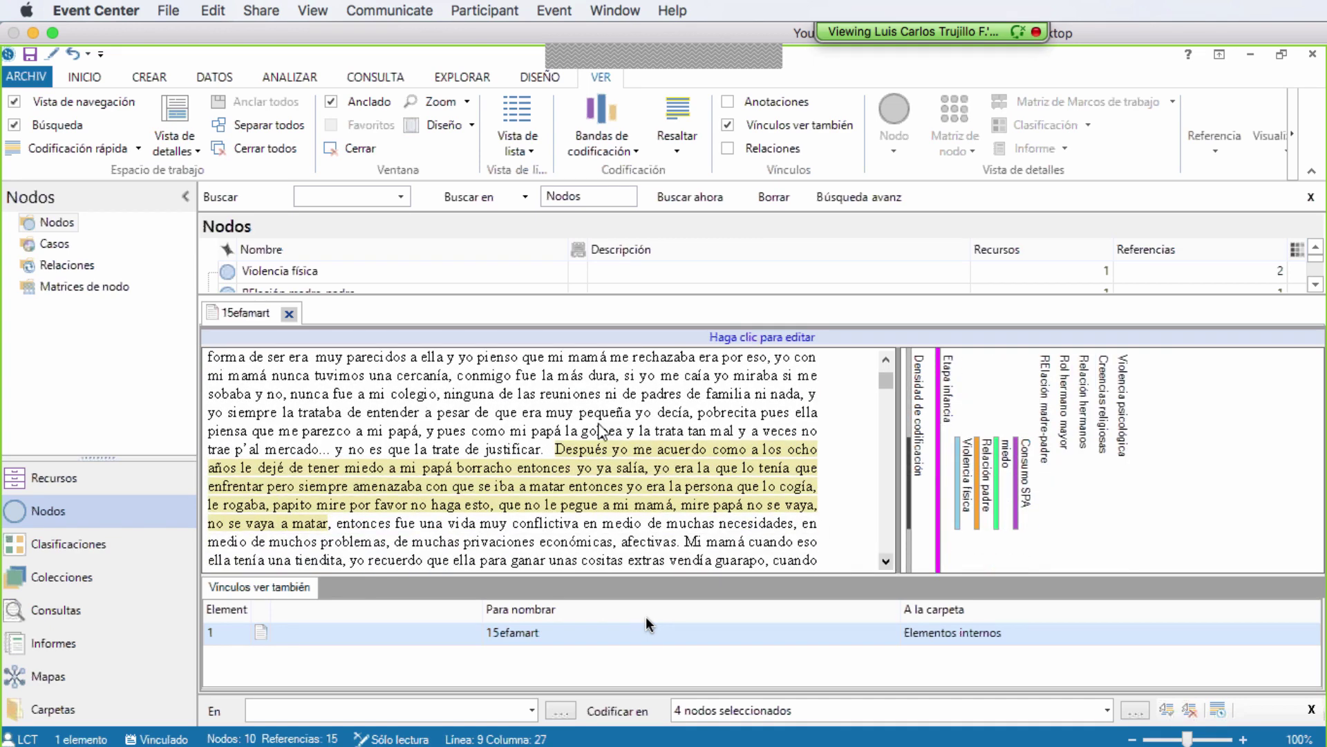
drag(556, 450, 339, 532)
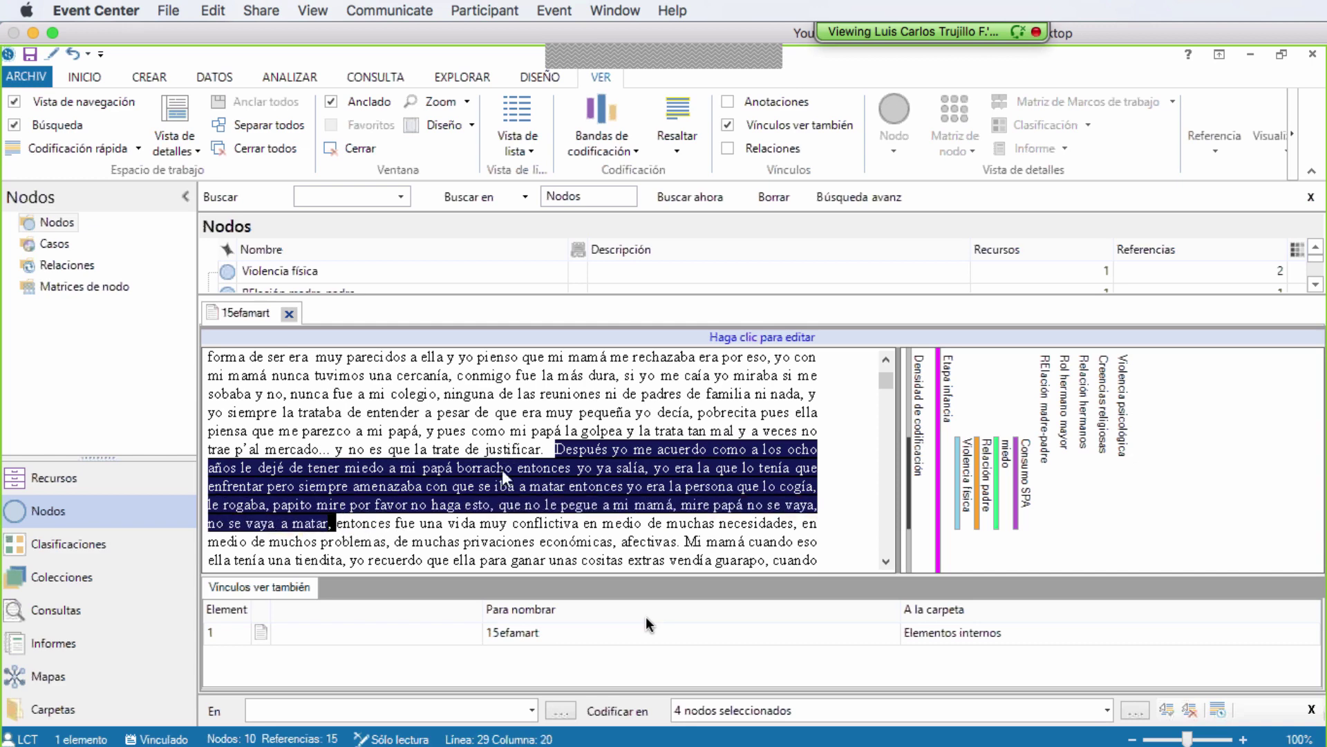
right_click(491, 484)
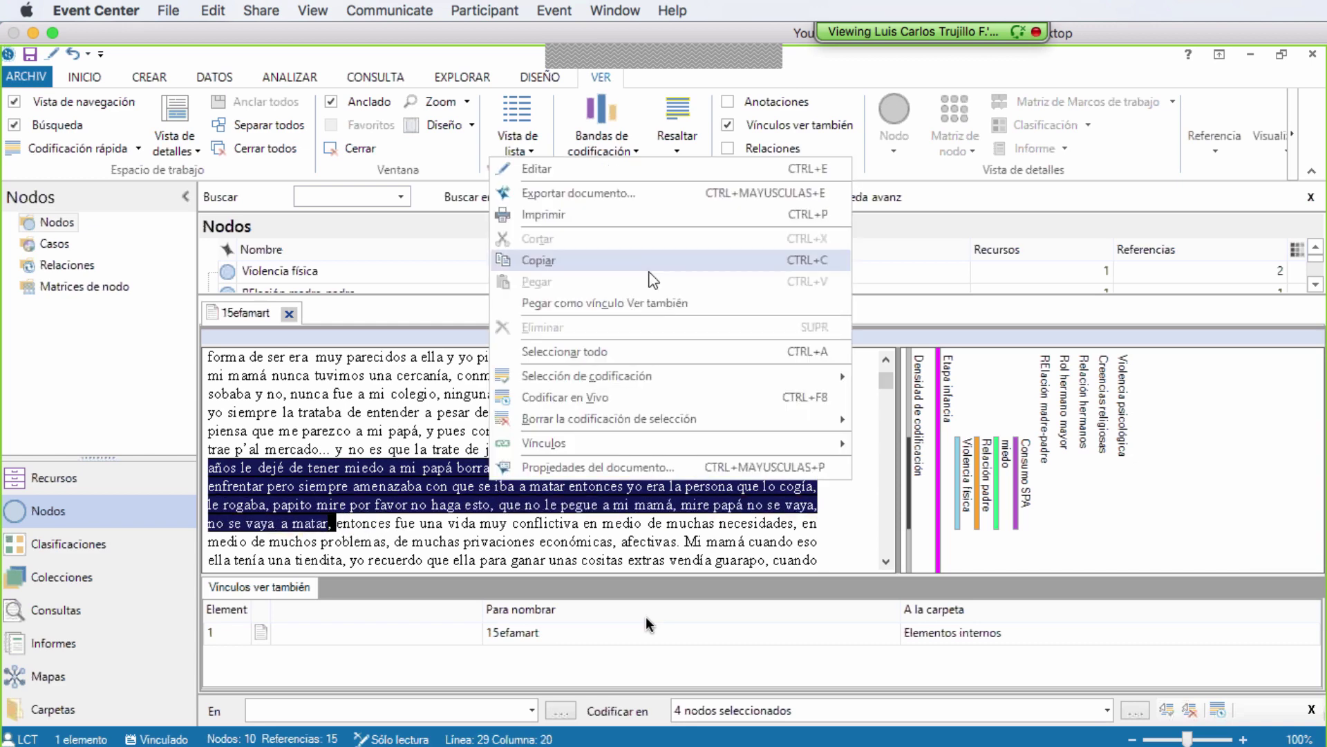
click(649, 300)
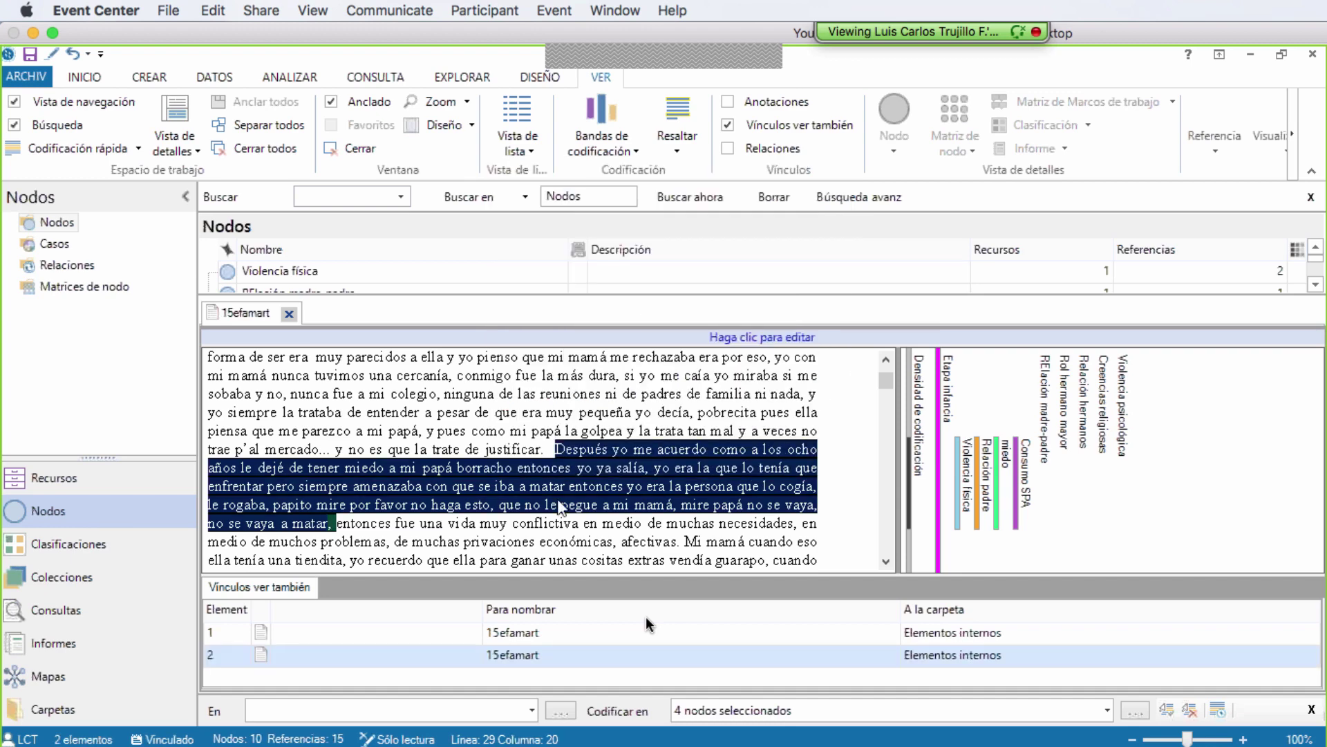
- Follow both see-also links to their target passages, and hide the list of see-also links
double_click(515, 635)
double_click(515, 655)
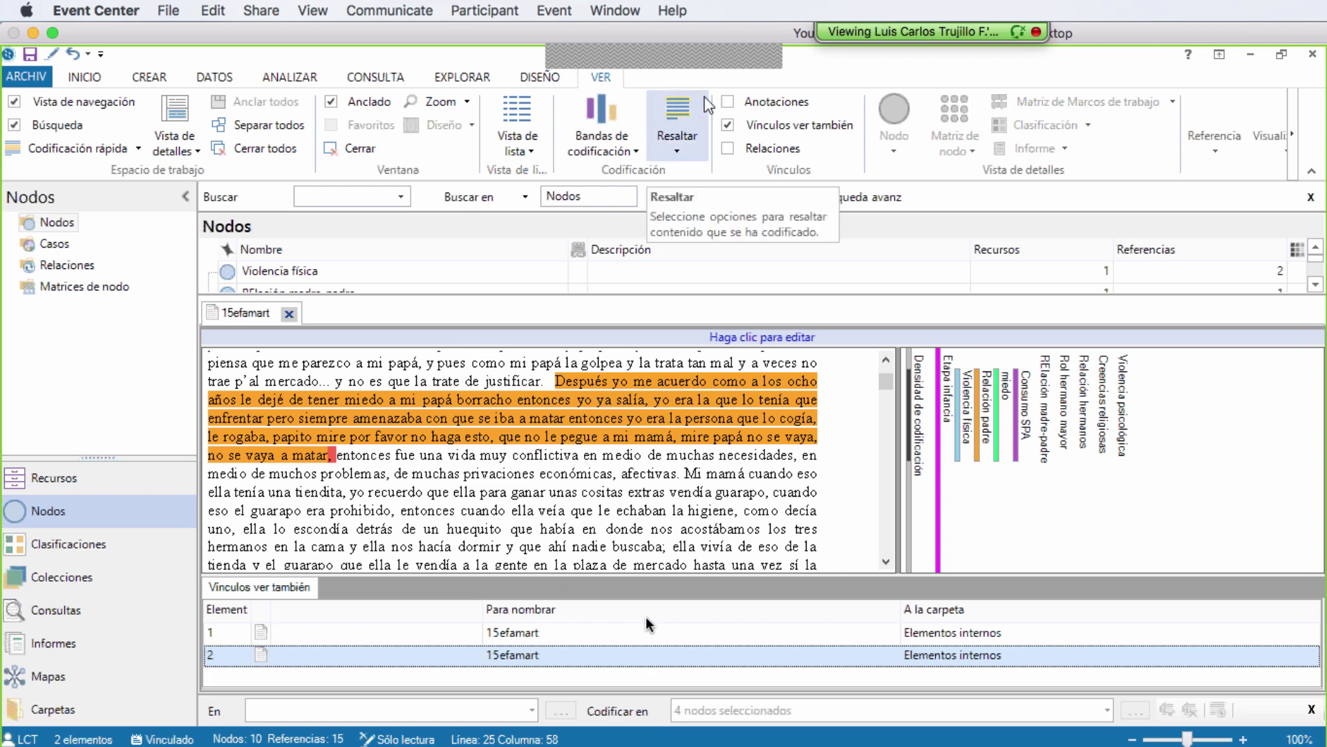
click(728, 125)
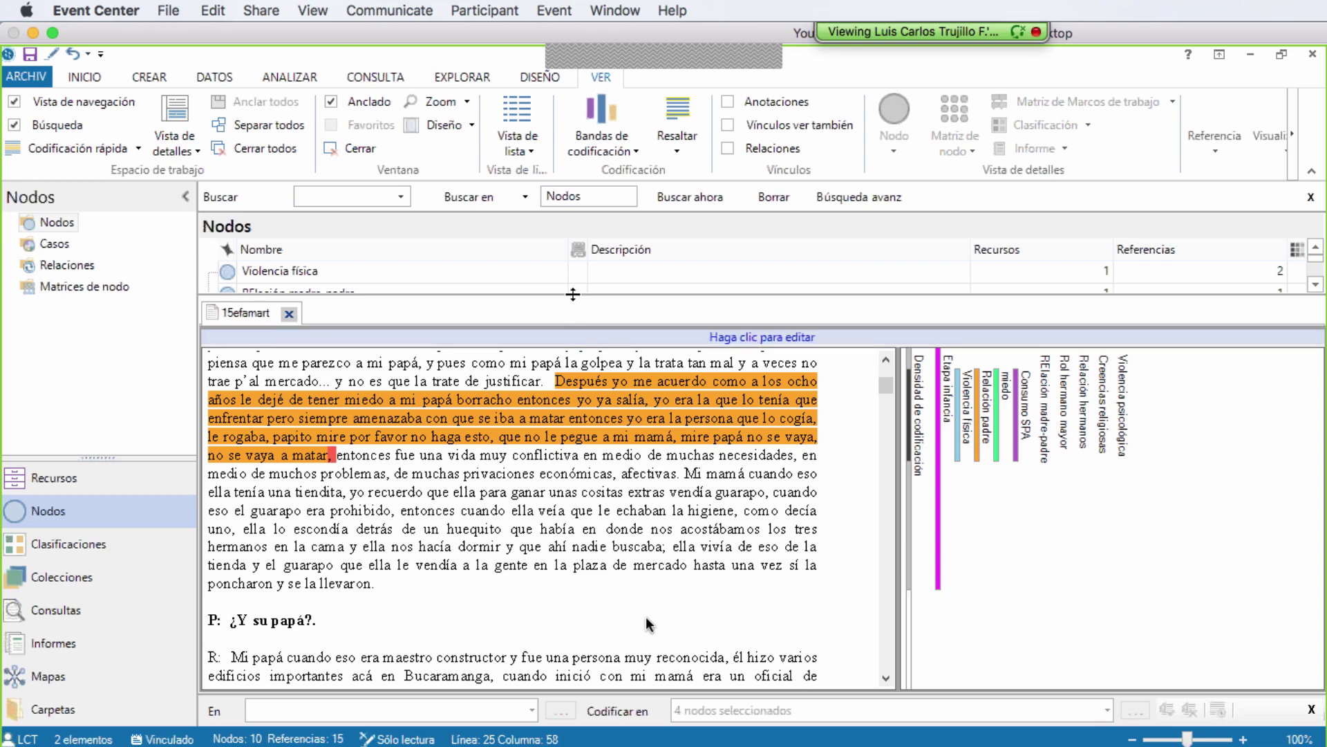
- Enlarge the node list and create a top-level node named "RELACIONES FAMILIARES" without a description
drag(573, 294, 529, 556)
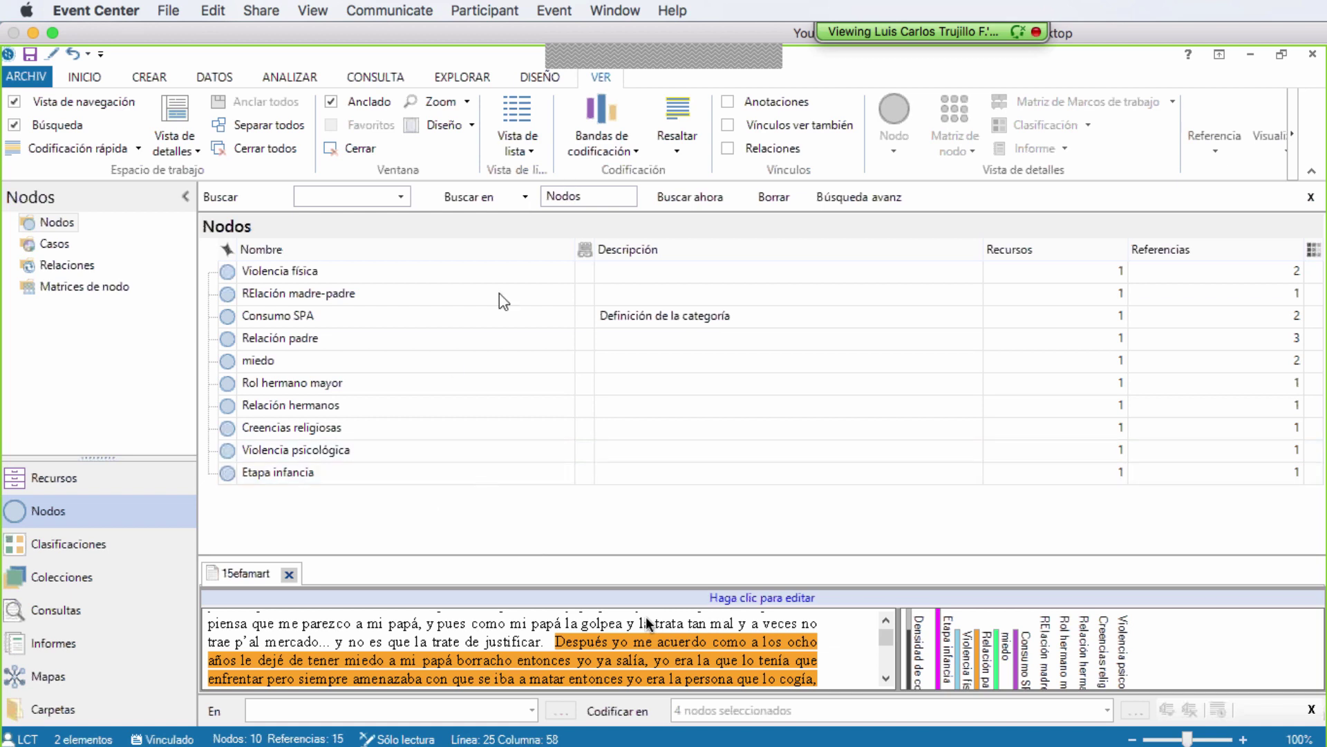
right_click(377, 516)
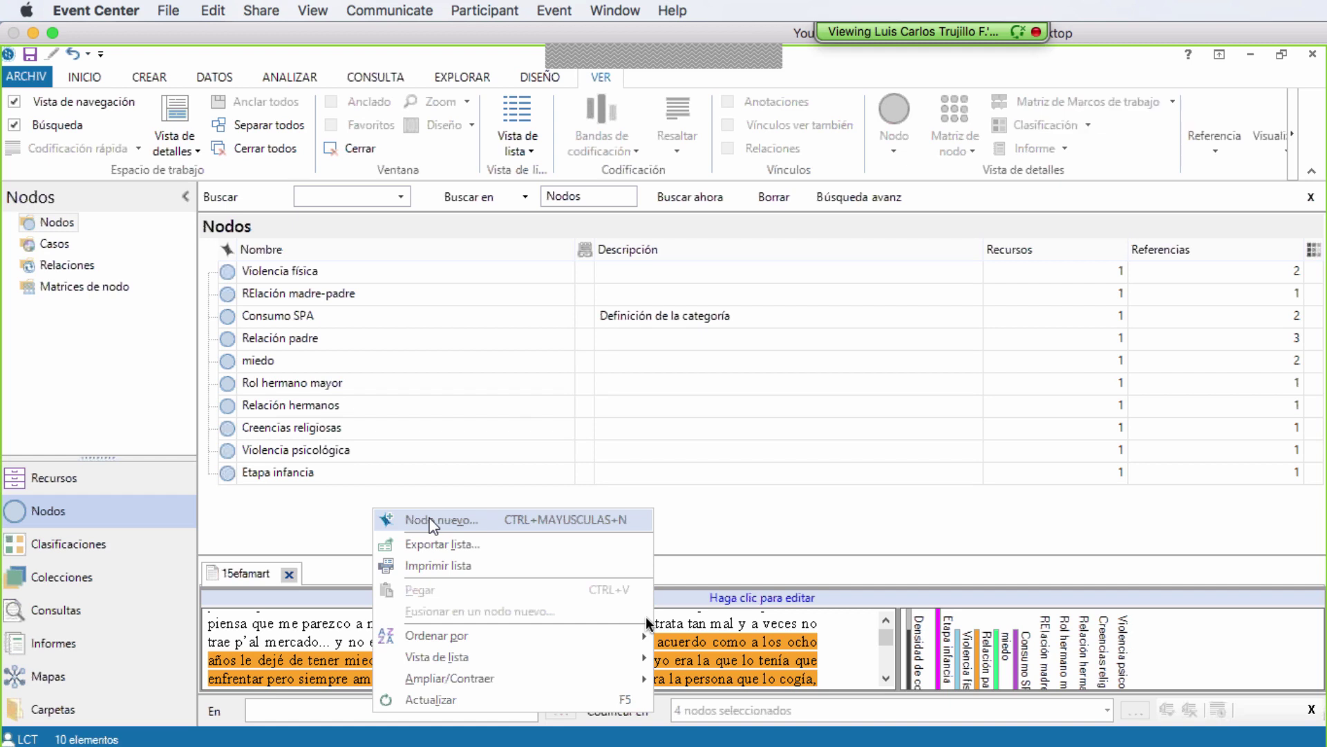
click(433, 522)
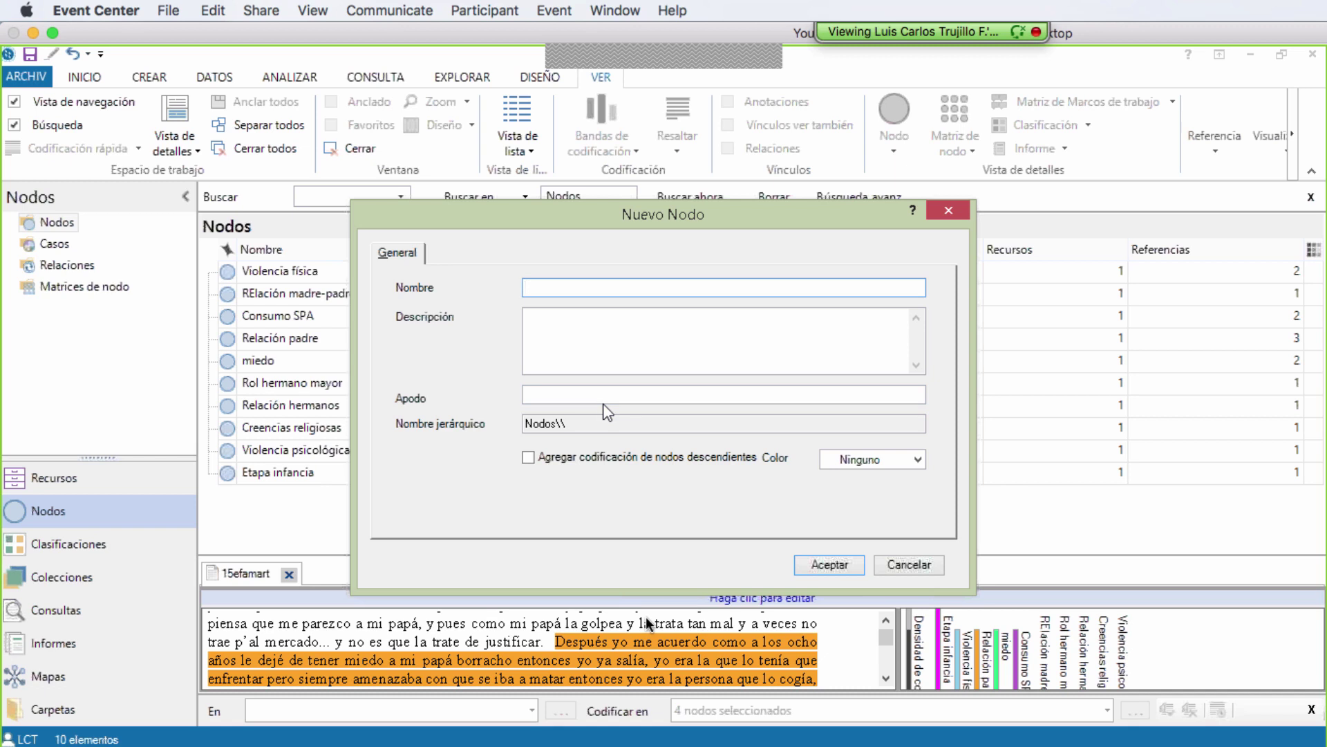
text(RELACIONES FAMILIARES)
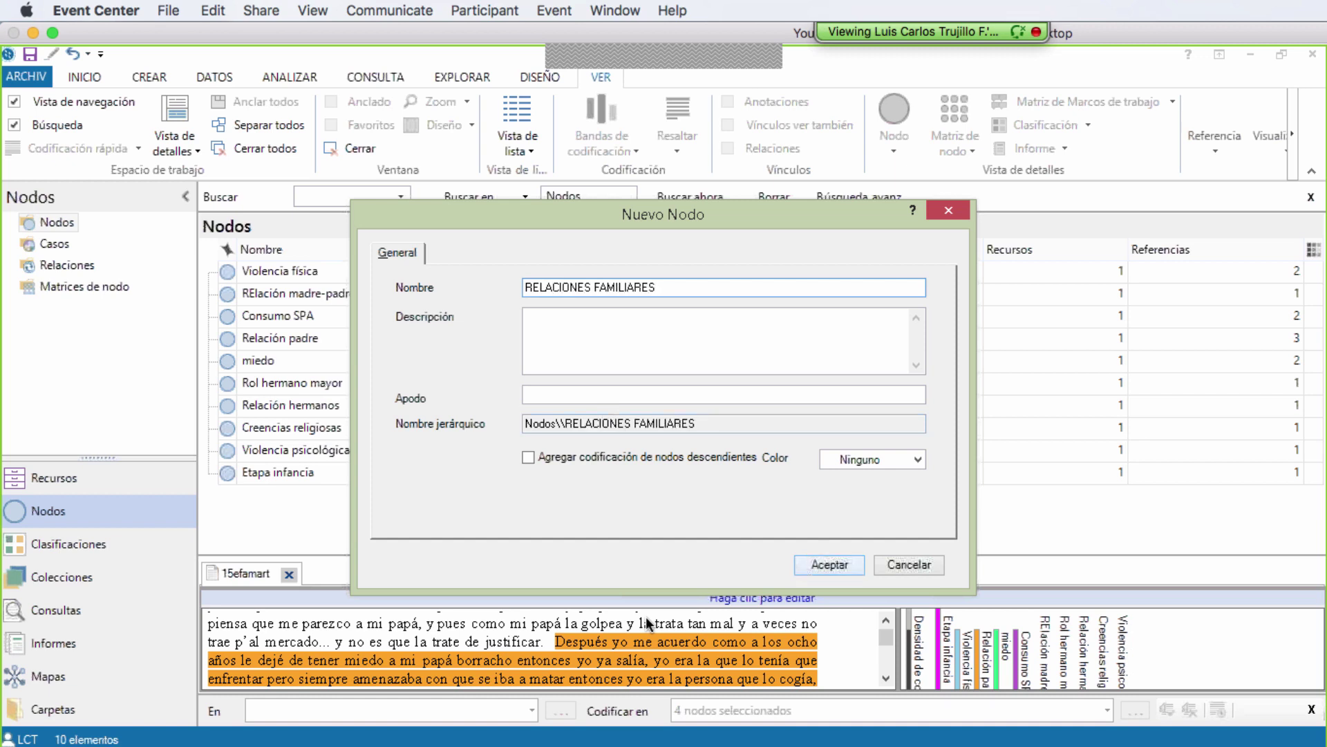
click(811, 563)
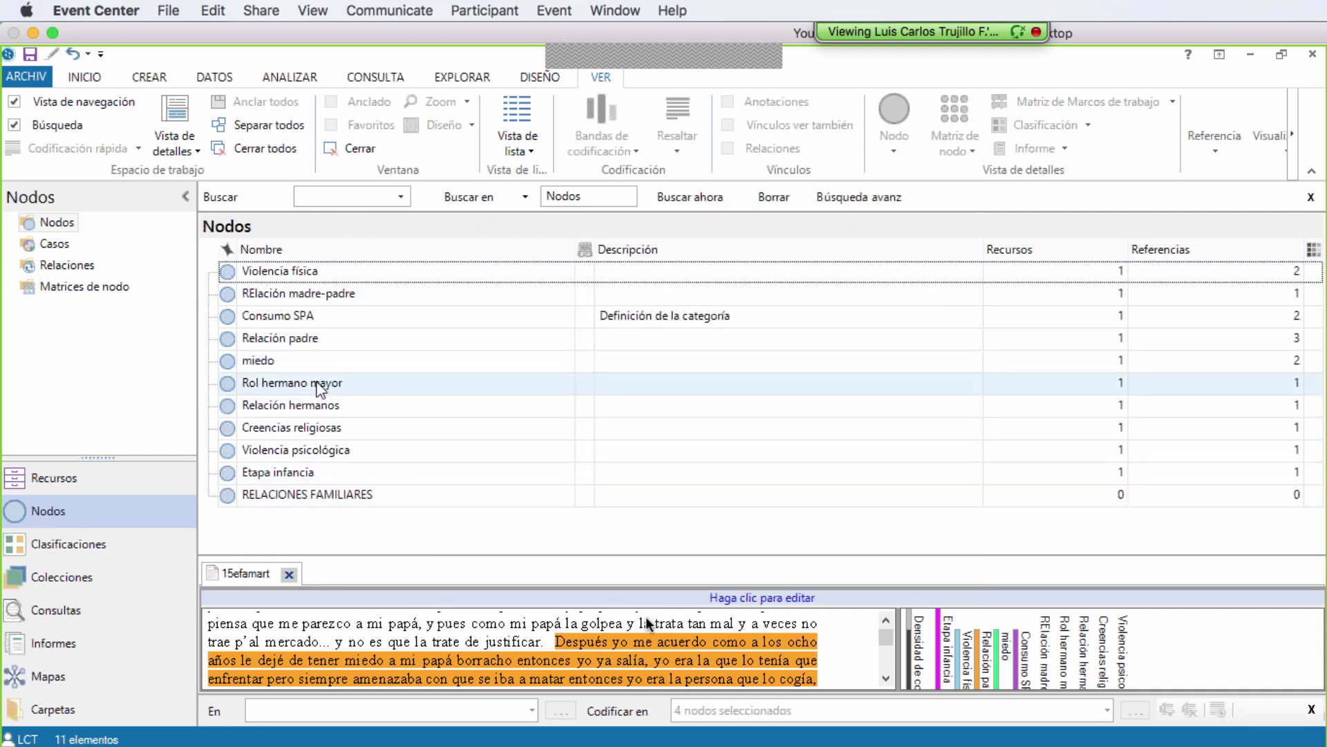
- Move the nodes RElación madre-padre, Relación padre, Rol hermano mayor and Relación hermanos under RELACIONES FAMILIARES, and expand that parent node
click(329, 298)
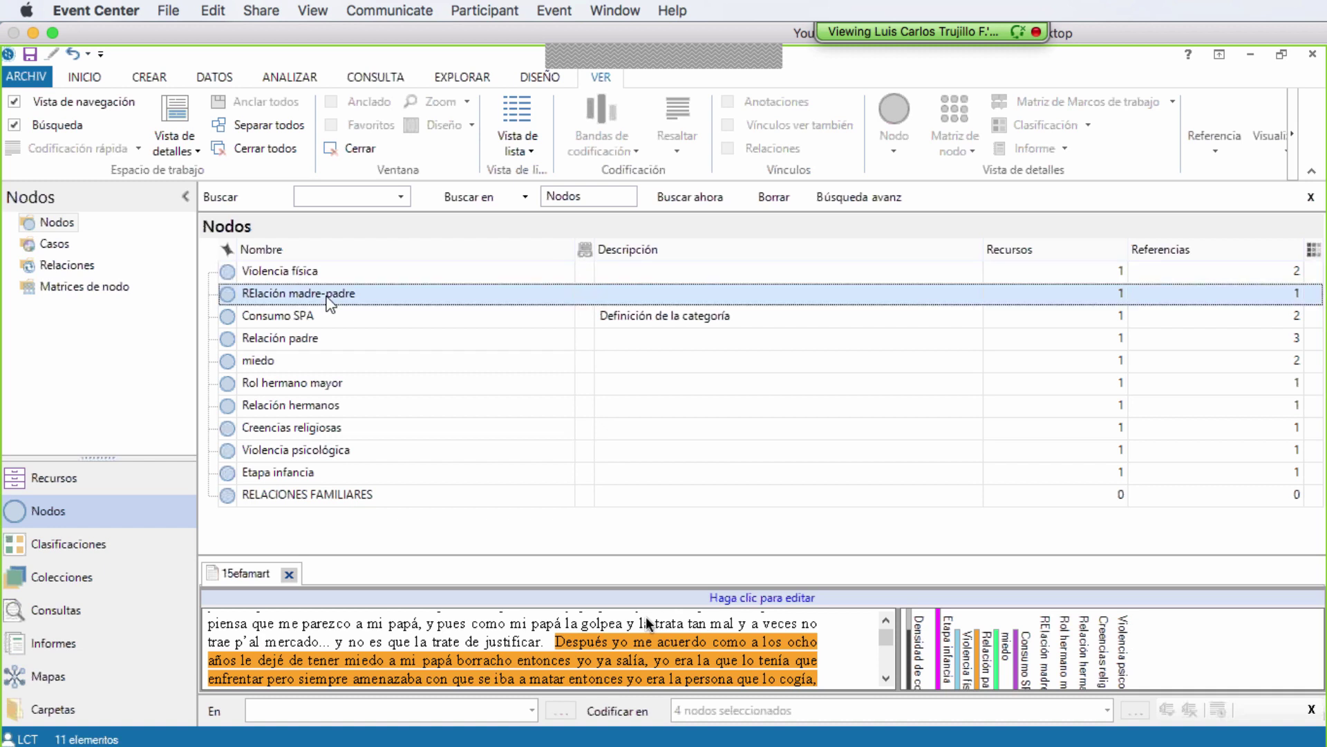
ctrl+click(334, 342)
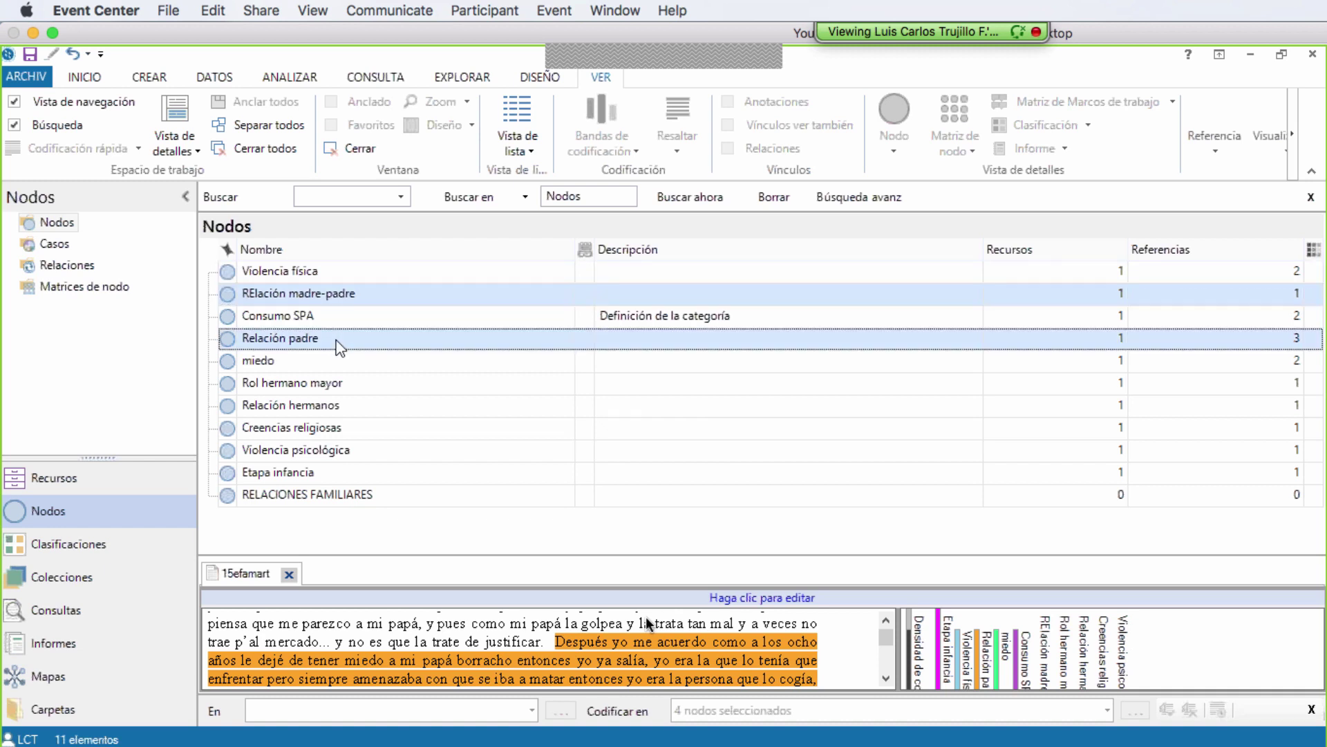
ctrl+click(356, 384)
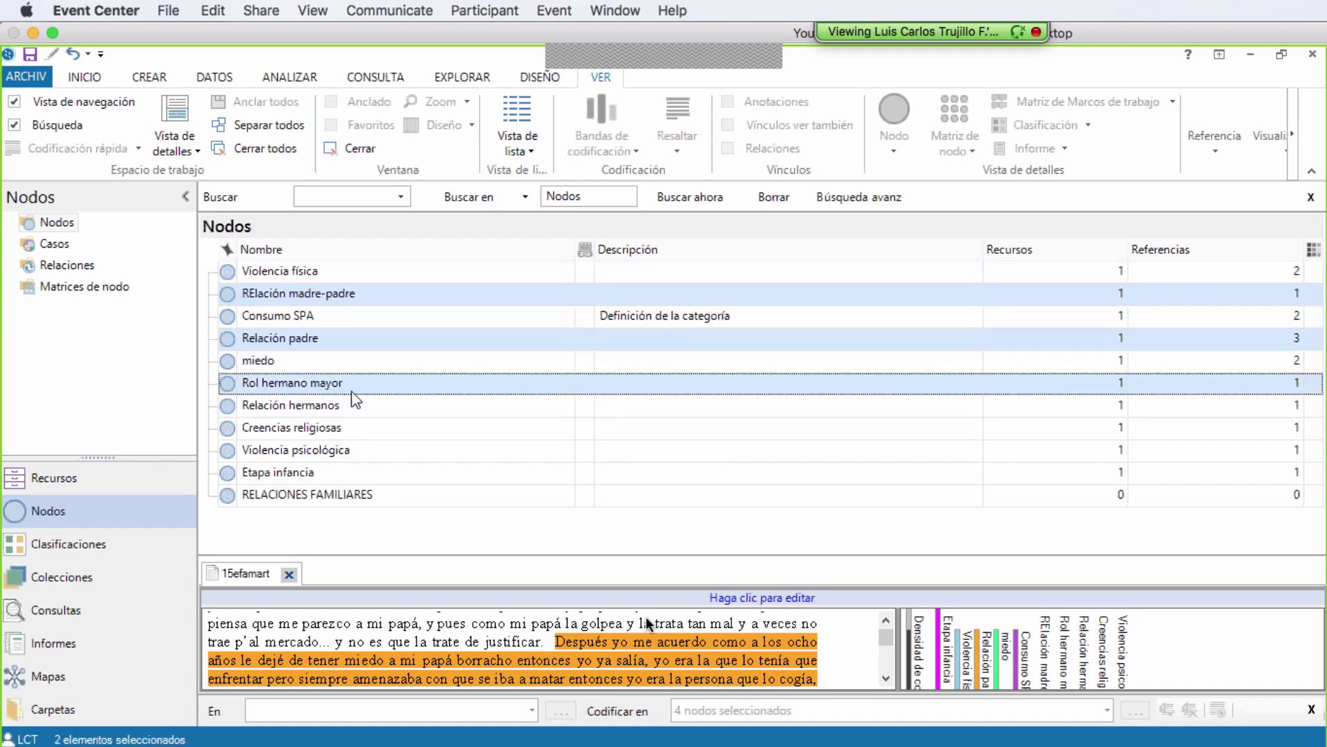
ctrl+click(348, 401)
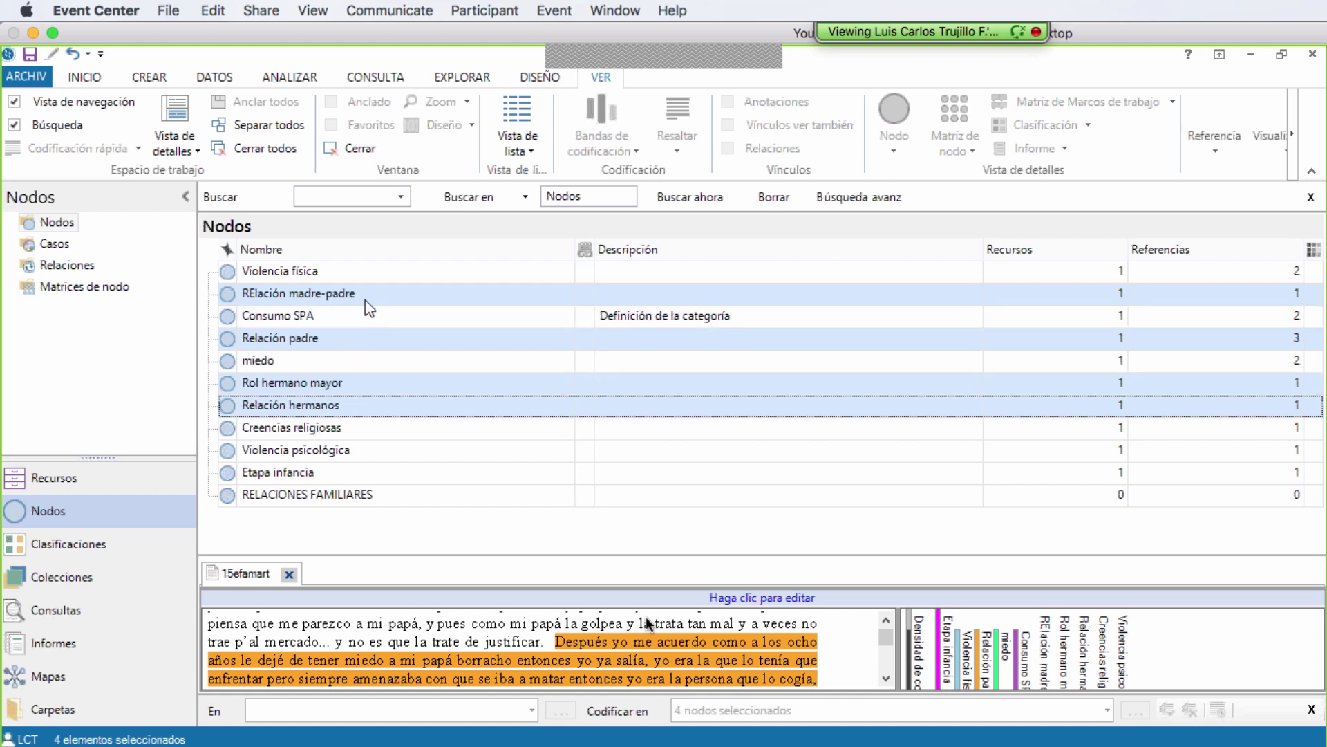
drag(365, 300, 334, 510)
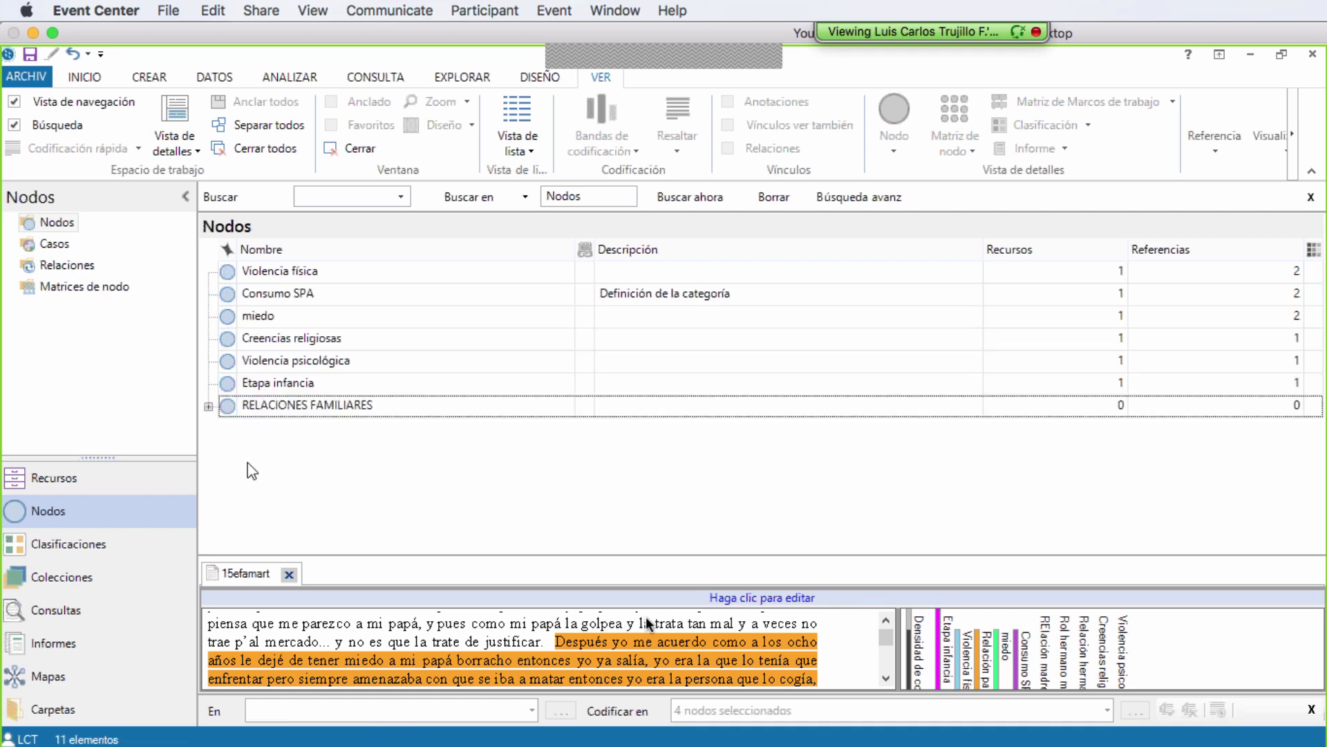
click(208, 407)
click(224, 407)
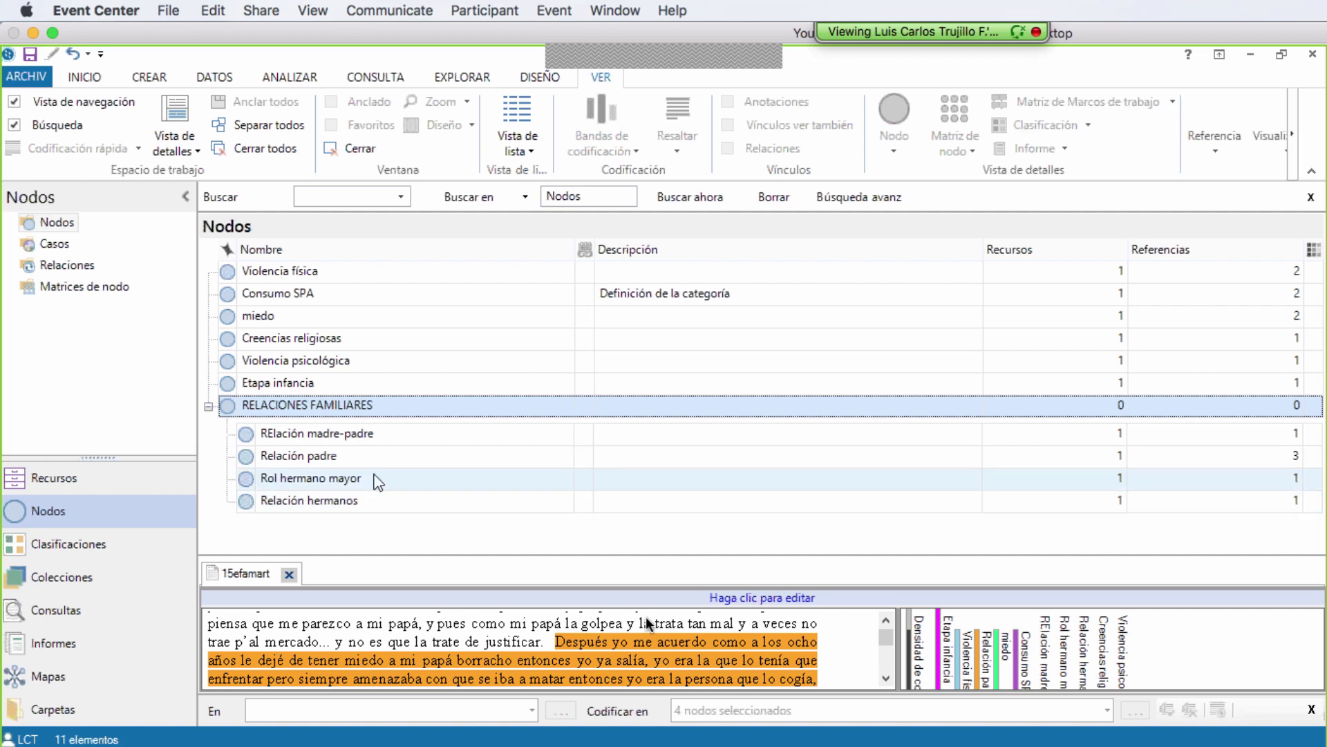
- Start a new top-level node in the node list
right_click(374, 530)
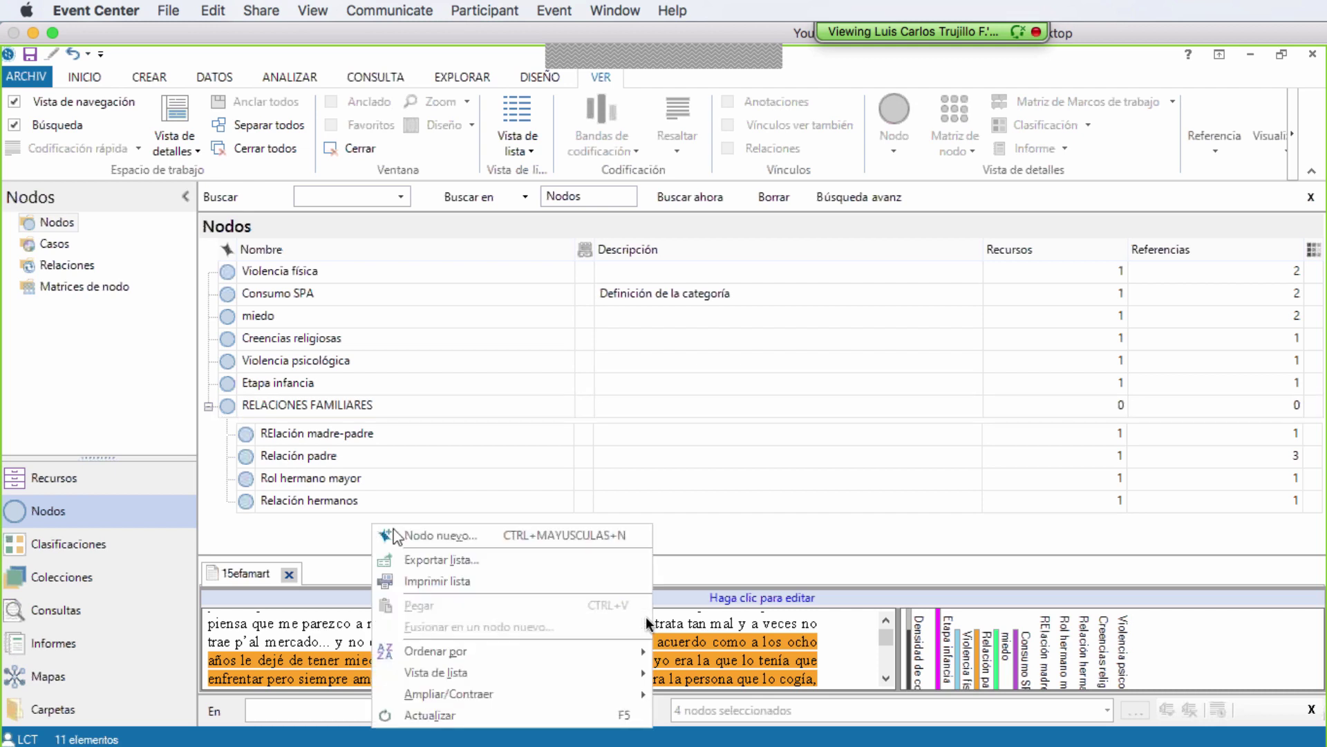
click(434, 541)
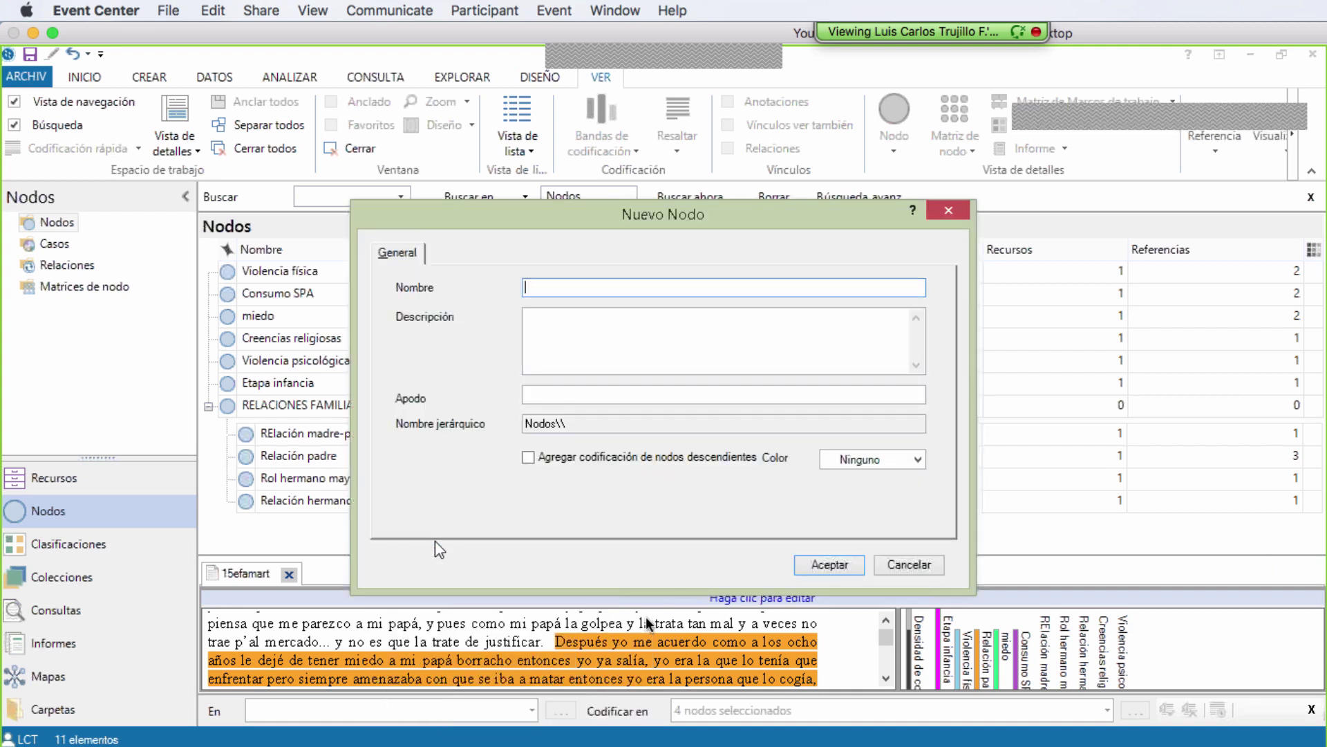
text(VIOLENC)
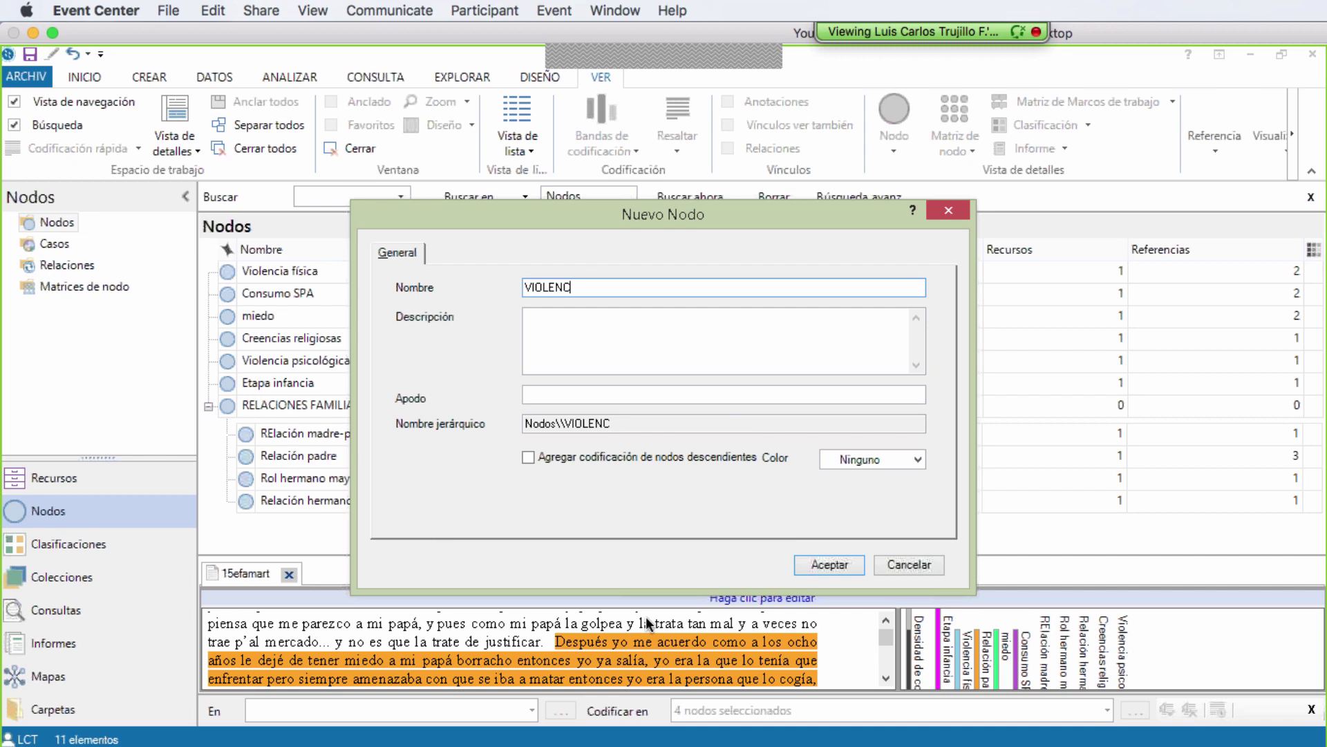
text(IA INTRAFAMILI)
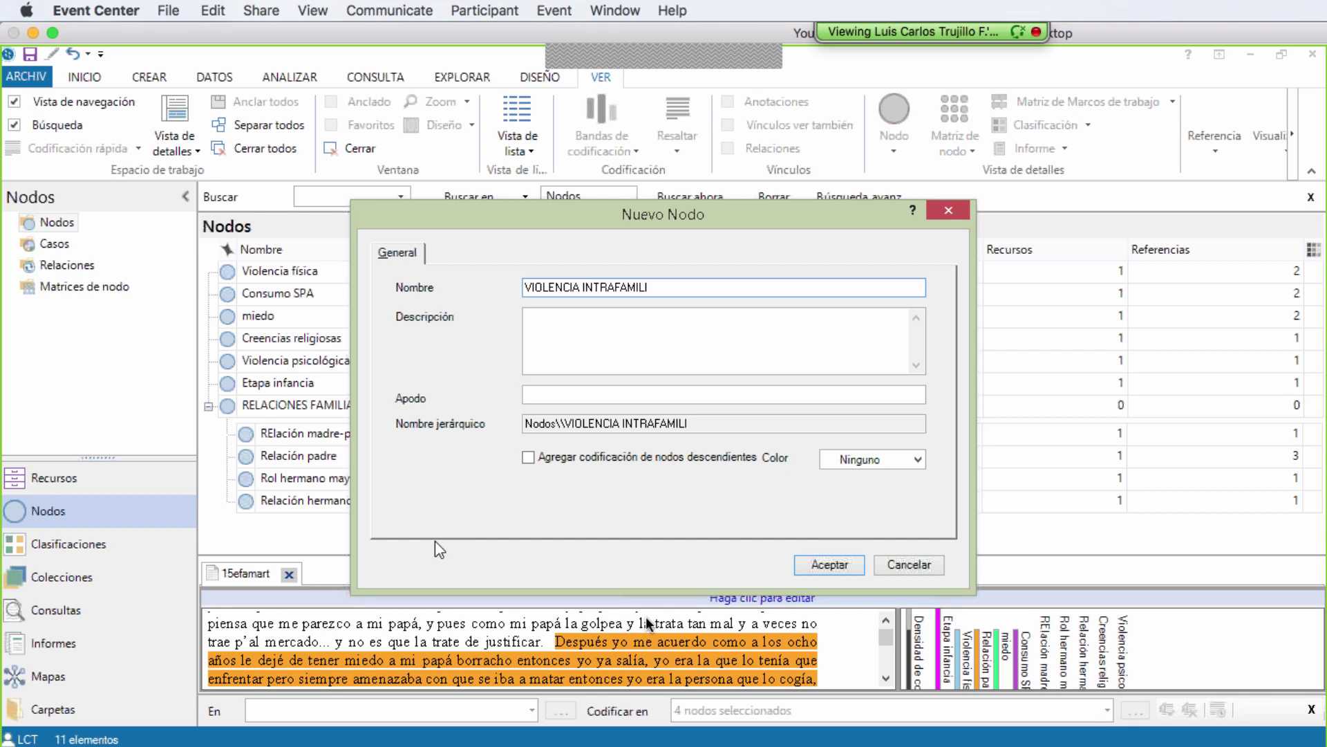
key(BackSpace)
key(BackSpace)
key(BackSpace)
key(BackSpace)
key(BackSpace)
key(BackSpace)
key(BackSpace)
key(BackSpace)
key(BackSpace)
key(BackSpace)
key(BackSpace)
key(BackSpace)
key(BackSpace)
key(BackSpace)
key(BackSpace)
key(BackSpace)
key(BackSpace)
key(BackSpace)
key(BackSpace)
key(BackSpace)
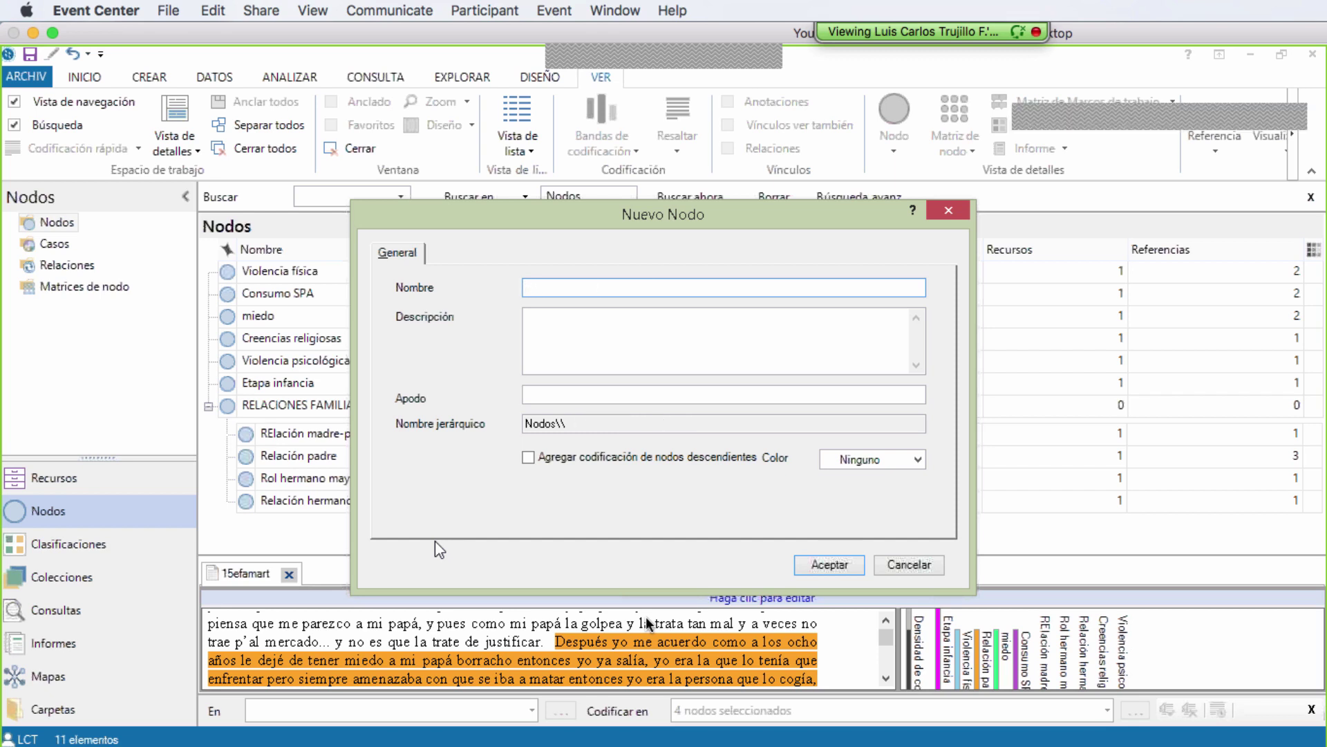
- Name the new top-level node "TIPOS V.I." and create it without a description
text(TIPOS V.I.)
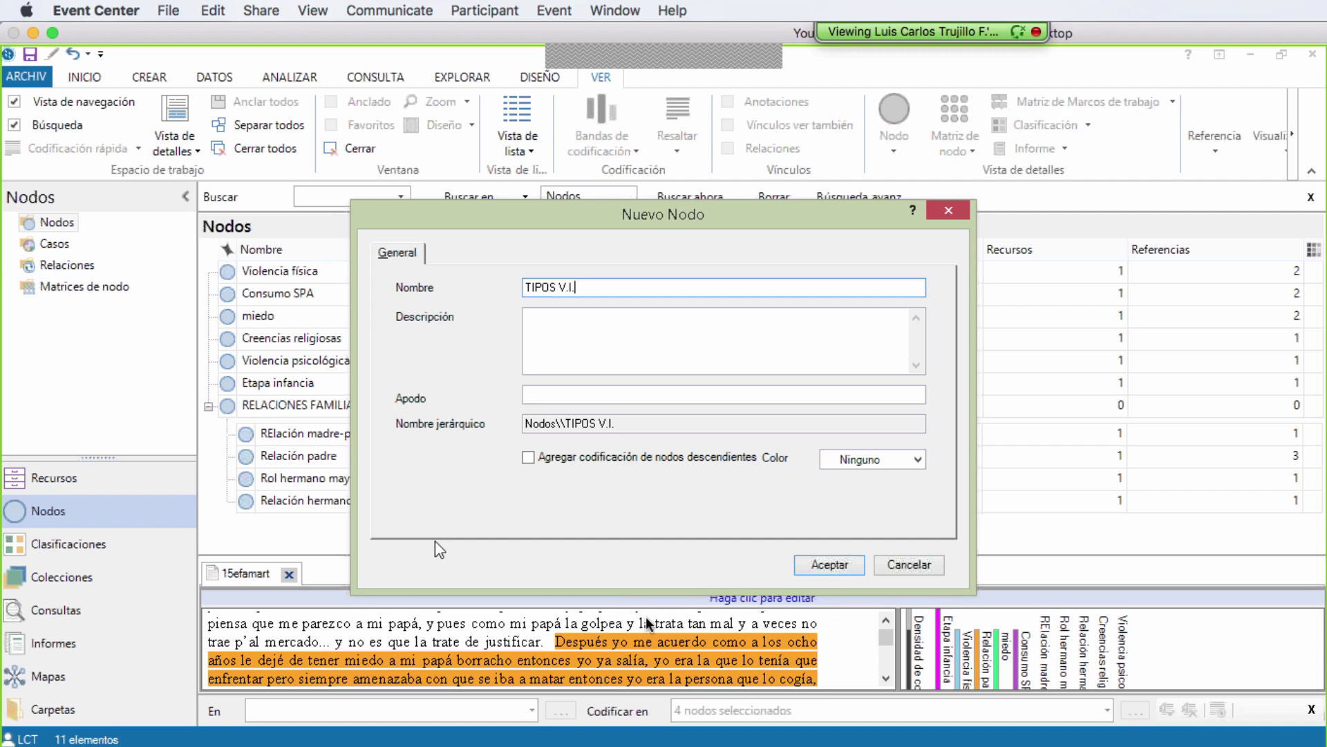
click(826, 567)
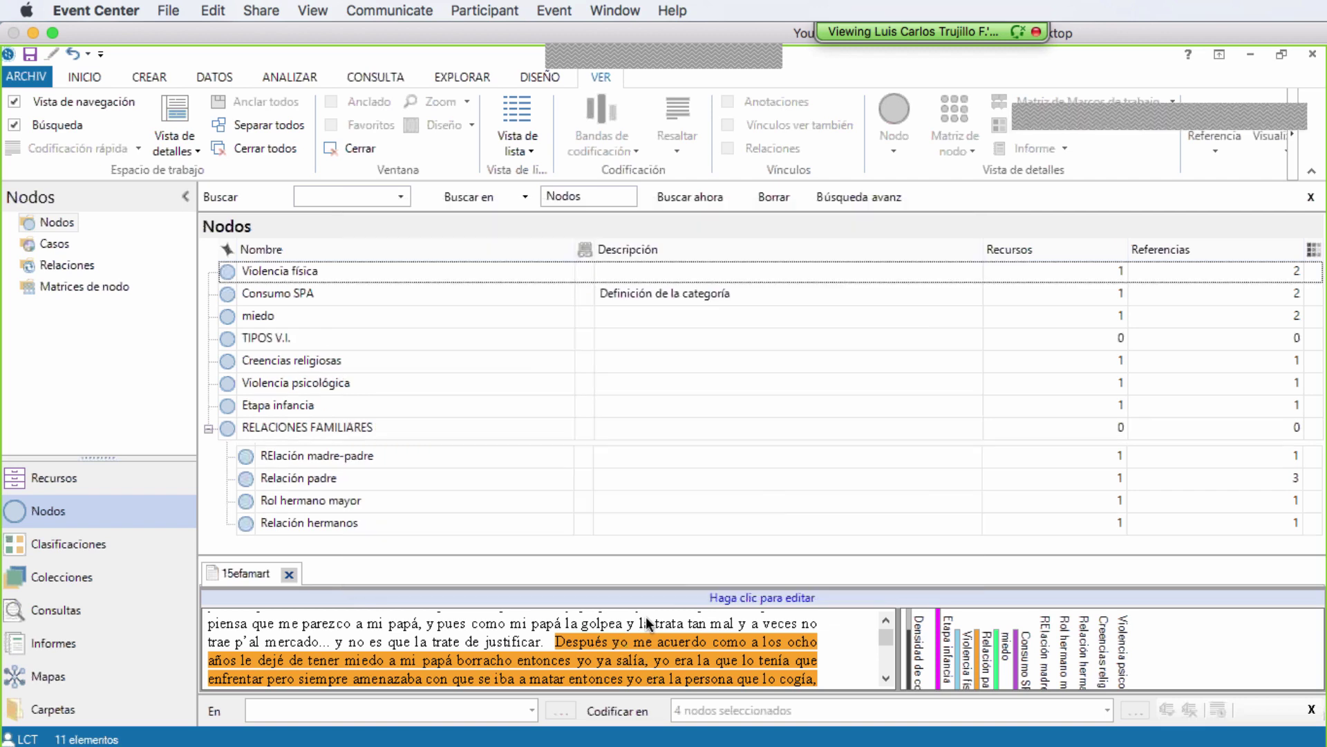
- Move the nodes Violencia psicológica and Violencia física under TIPOS V.I., and expand that parent node
click(337, 386)
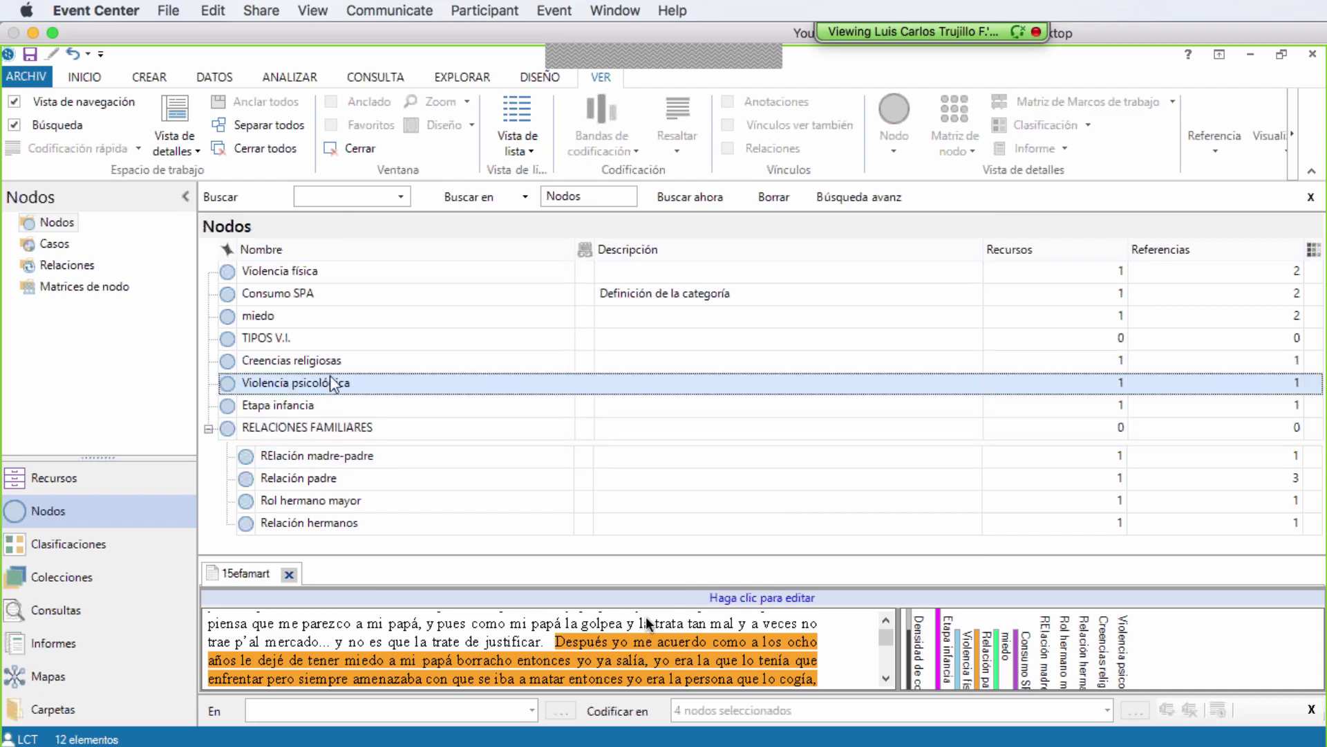
ctrl+click(314, 276)
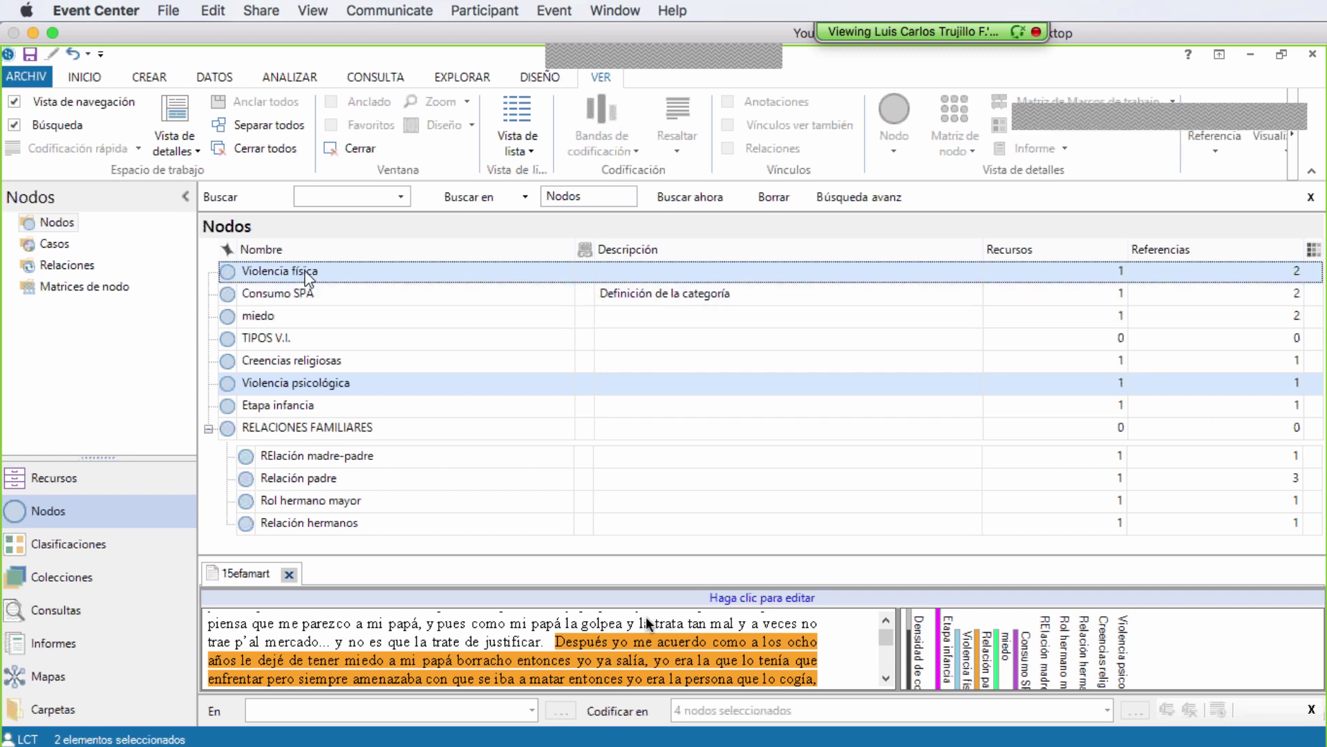
ctrl+click(273, 338)
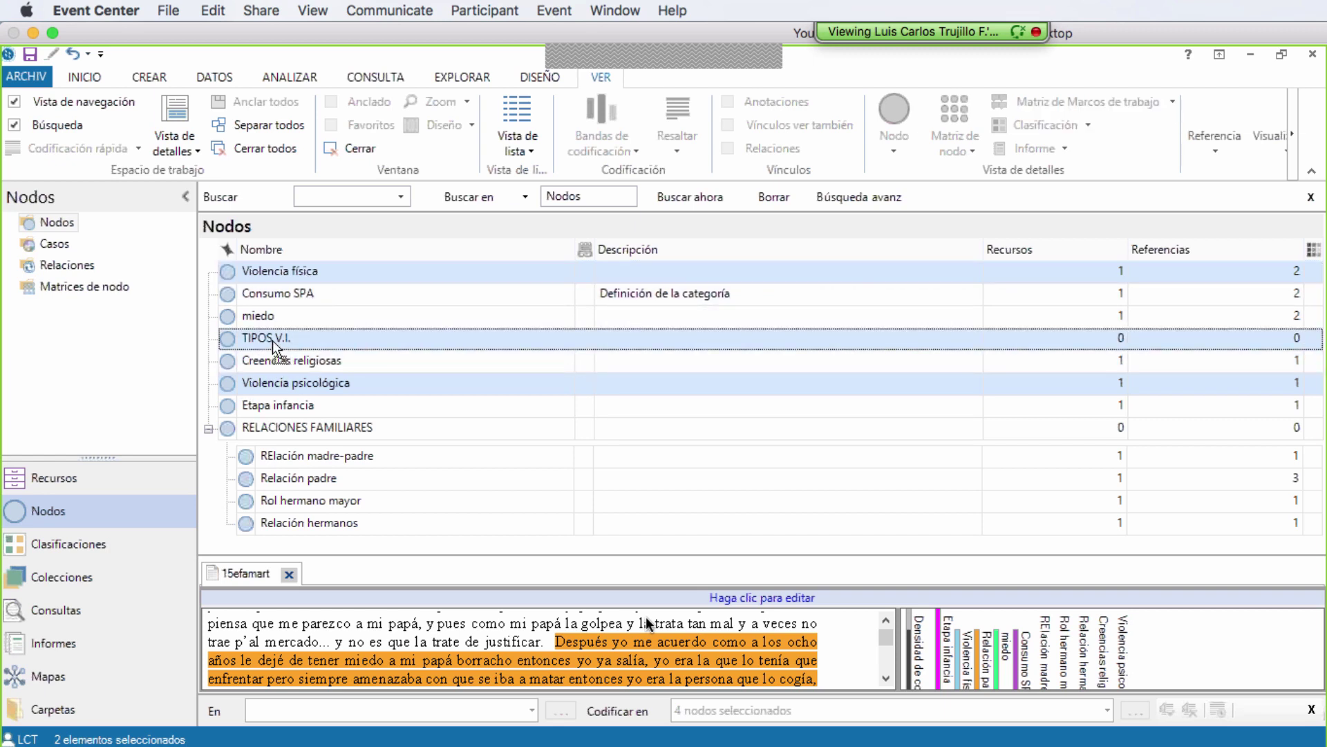
drag(273, 340, 273, 340)
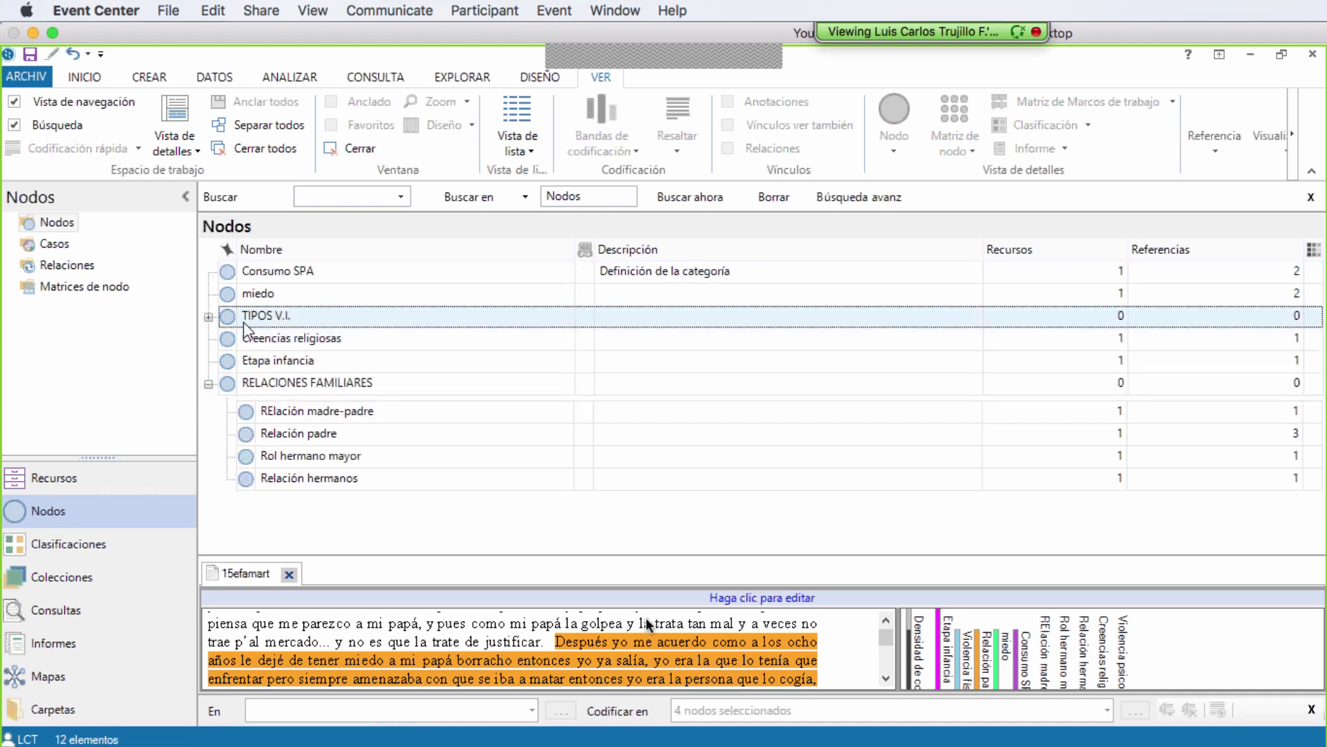
click(208, 317)
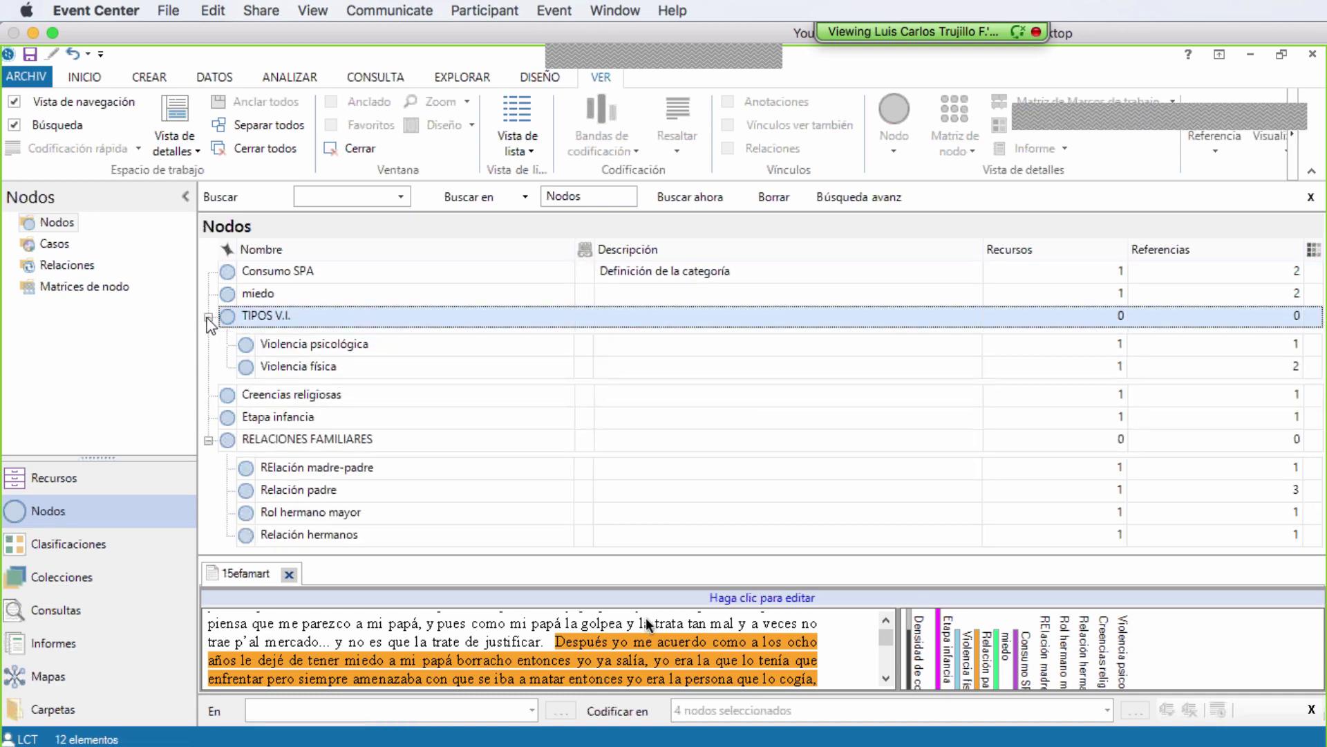
- Move the node miedo under Violencia psicológica, and expand Violencia psicológica to show its child
click(248, 296)
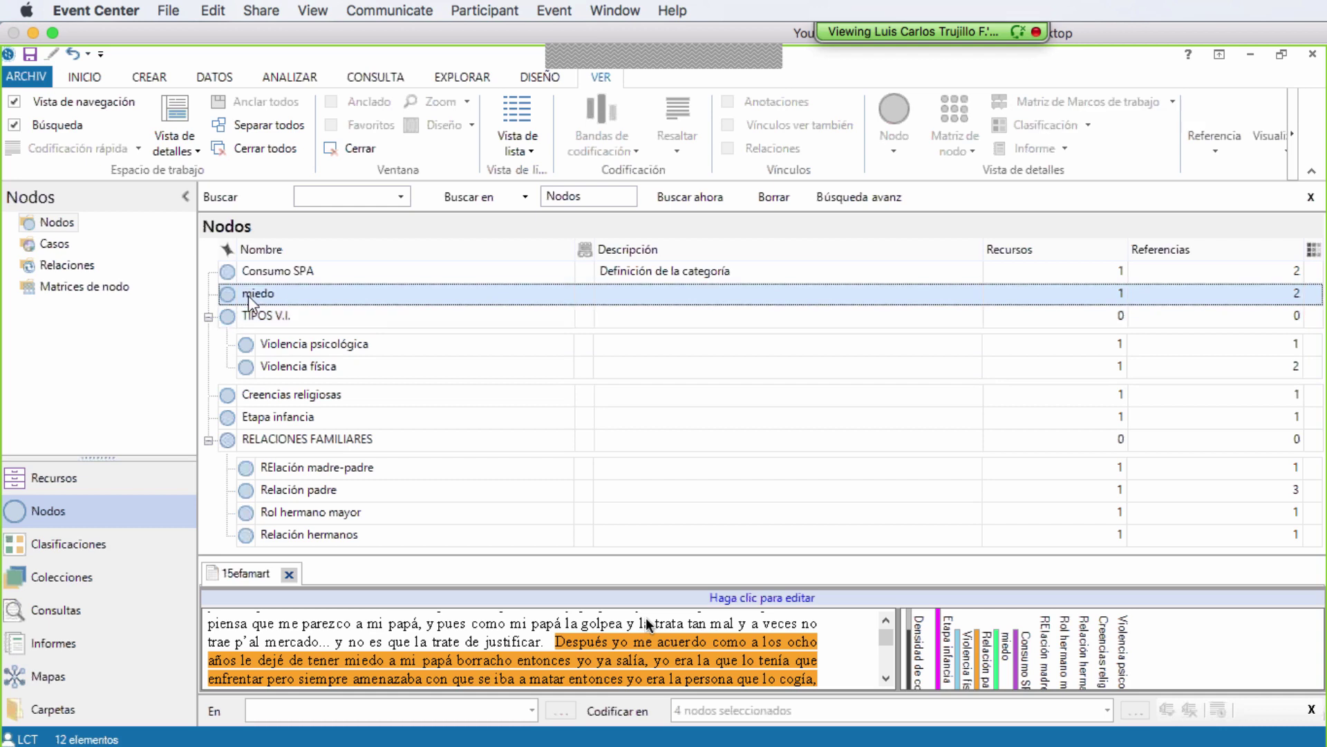
key(Down)
key(Down)
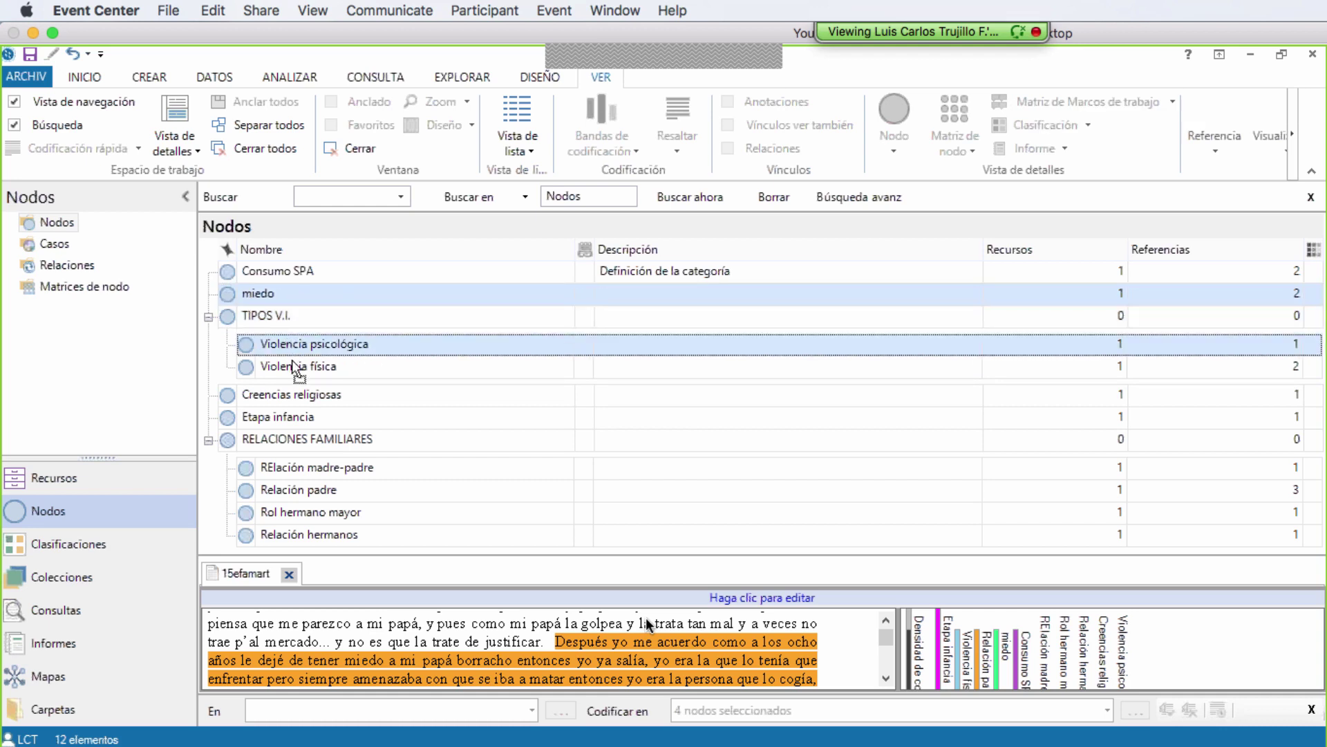
drag(292, 360, 295, 343)
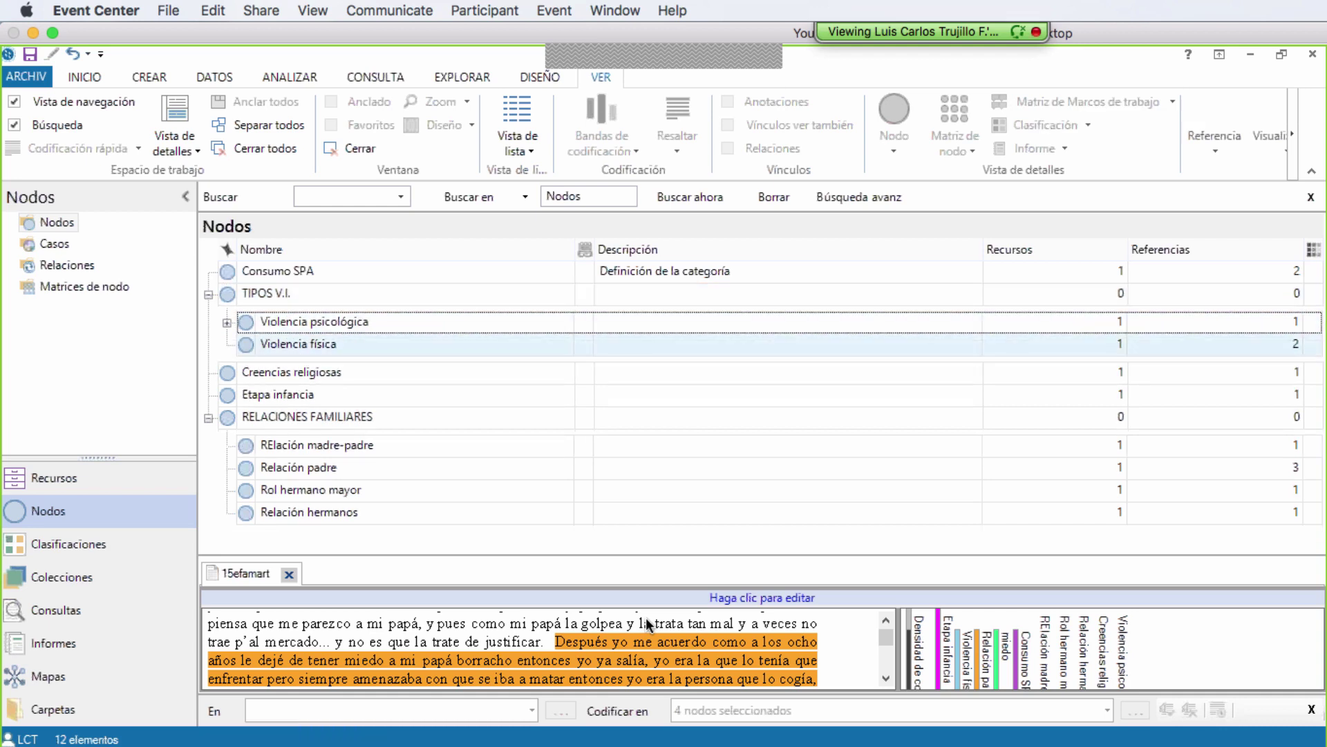
click(226, 323)
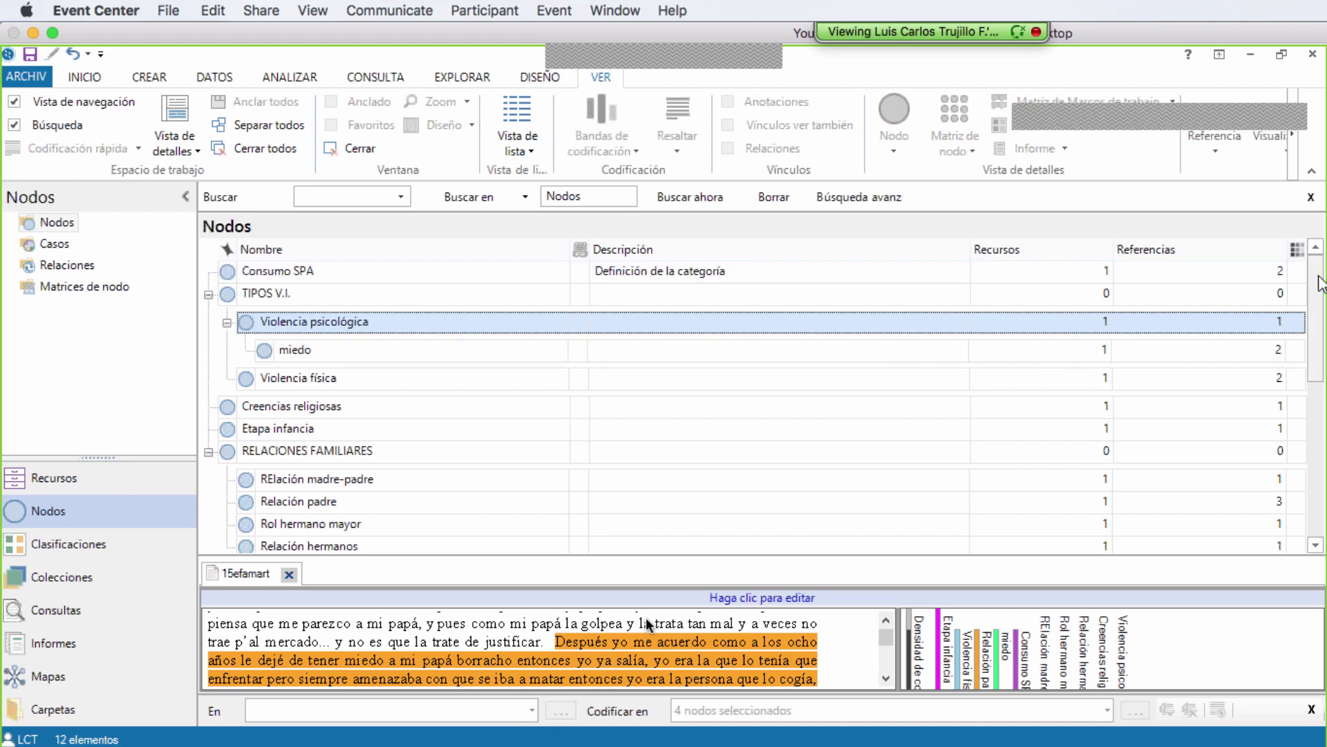
- Create a top-level node named "FACTORES ASOCIADOS V.I." without a description
drag(1320, 284, 1320, 369)
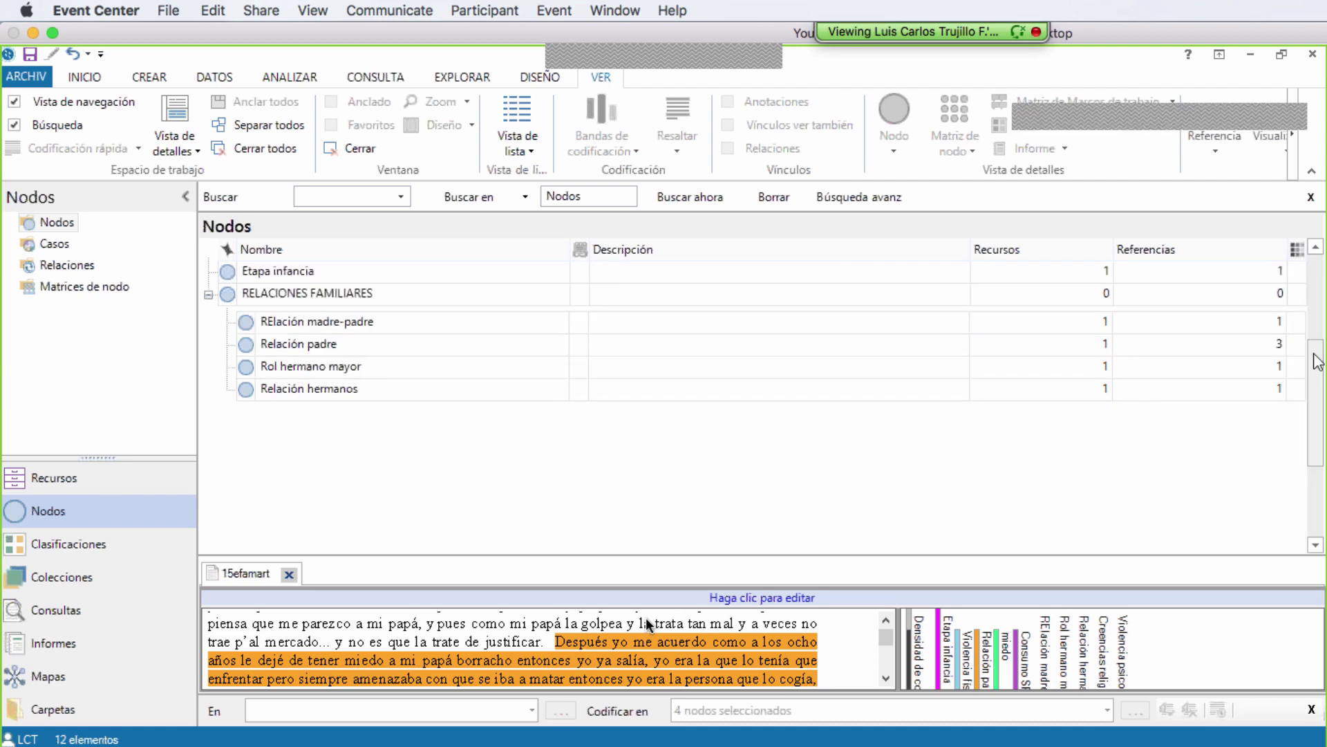
right_click(397, 426)
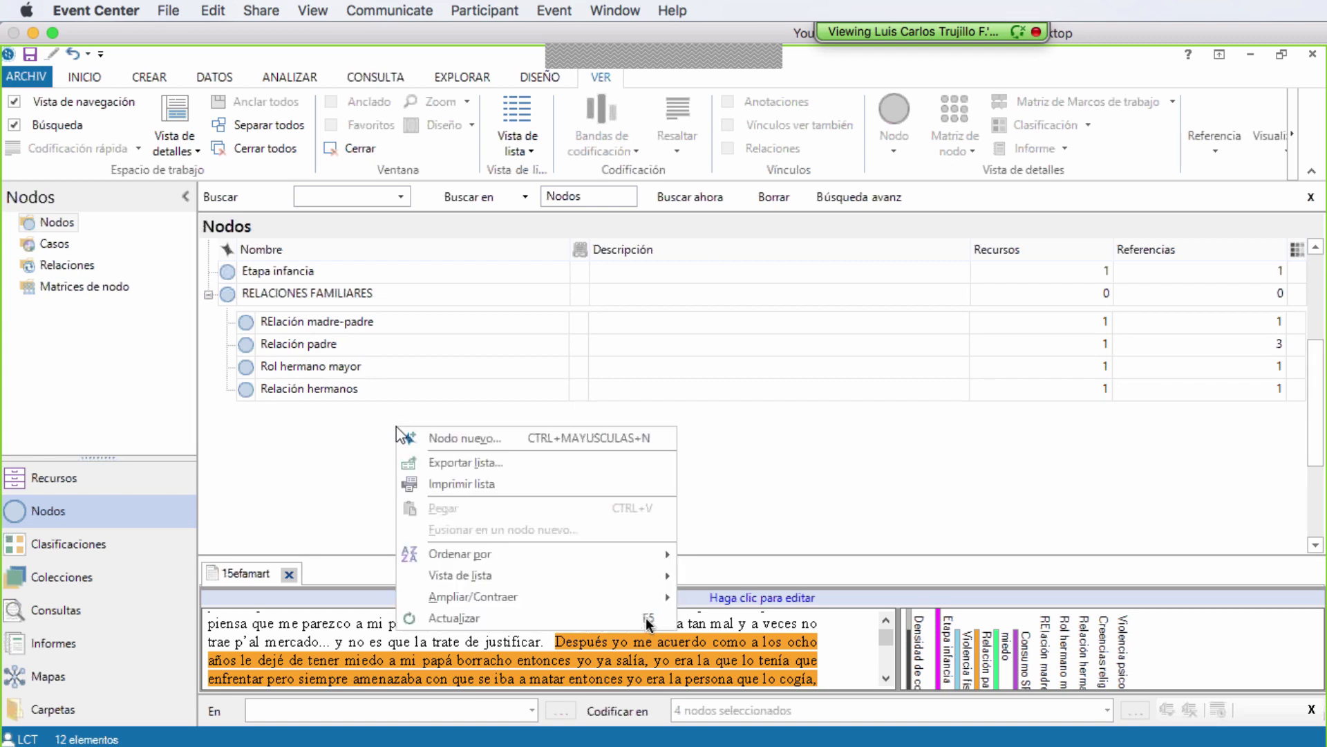
click(450, 441)
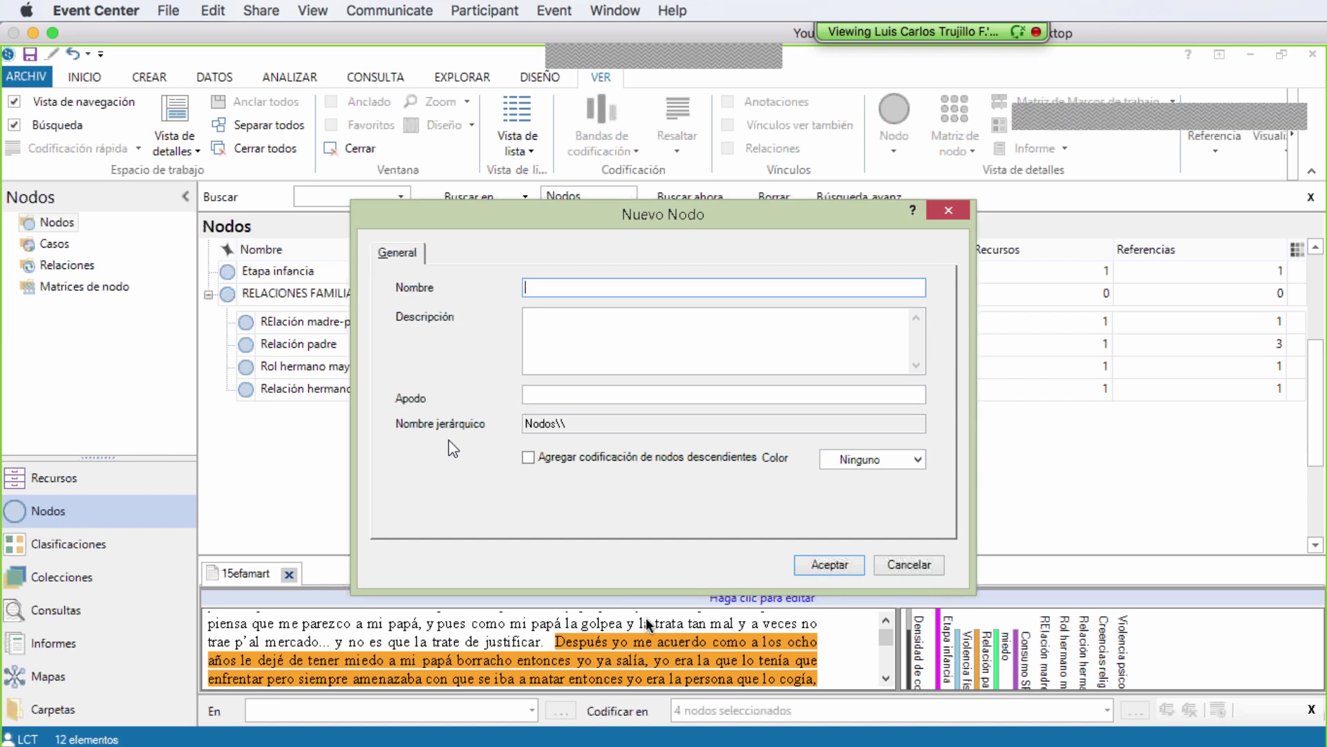
text(FACTORES A)
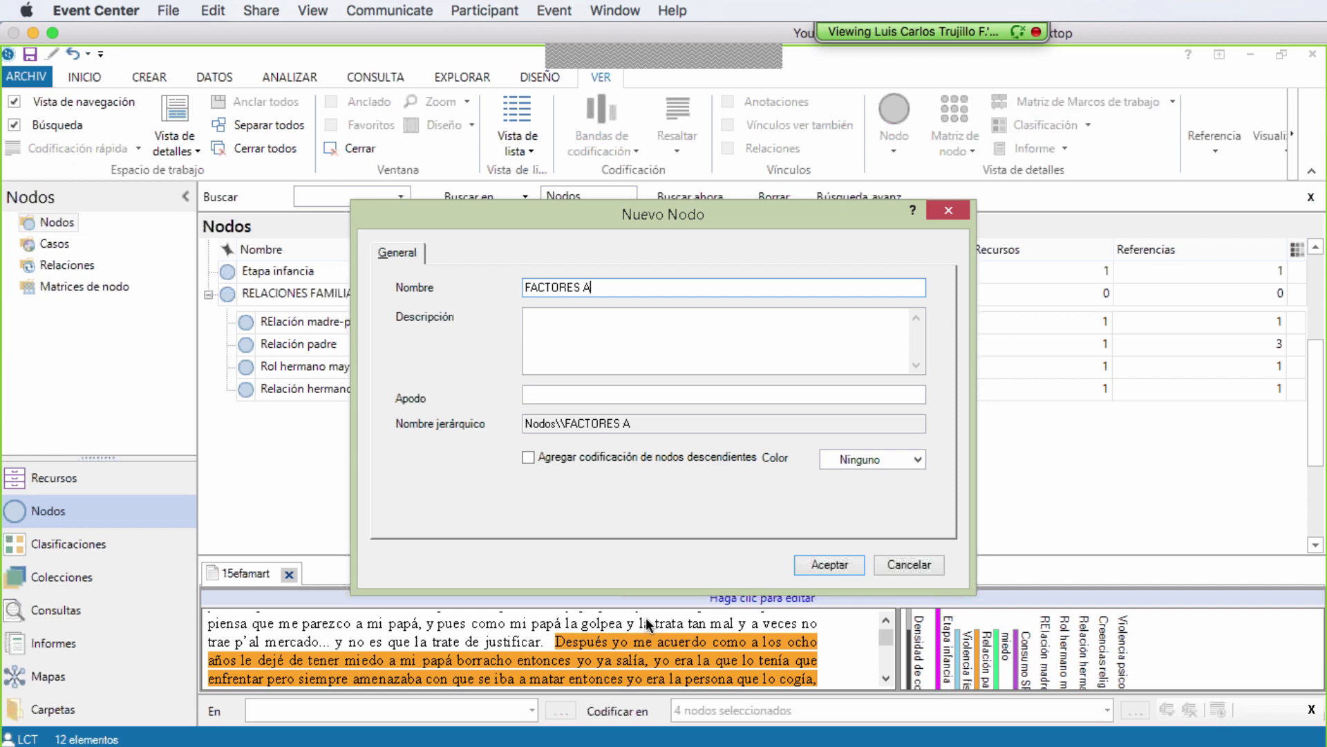
text(SOCIADOS )
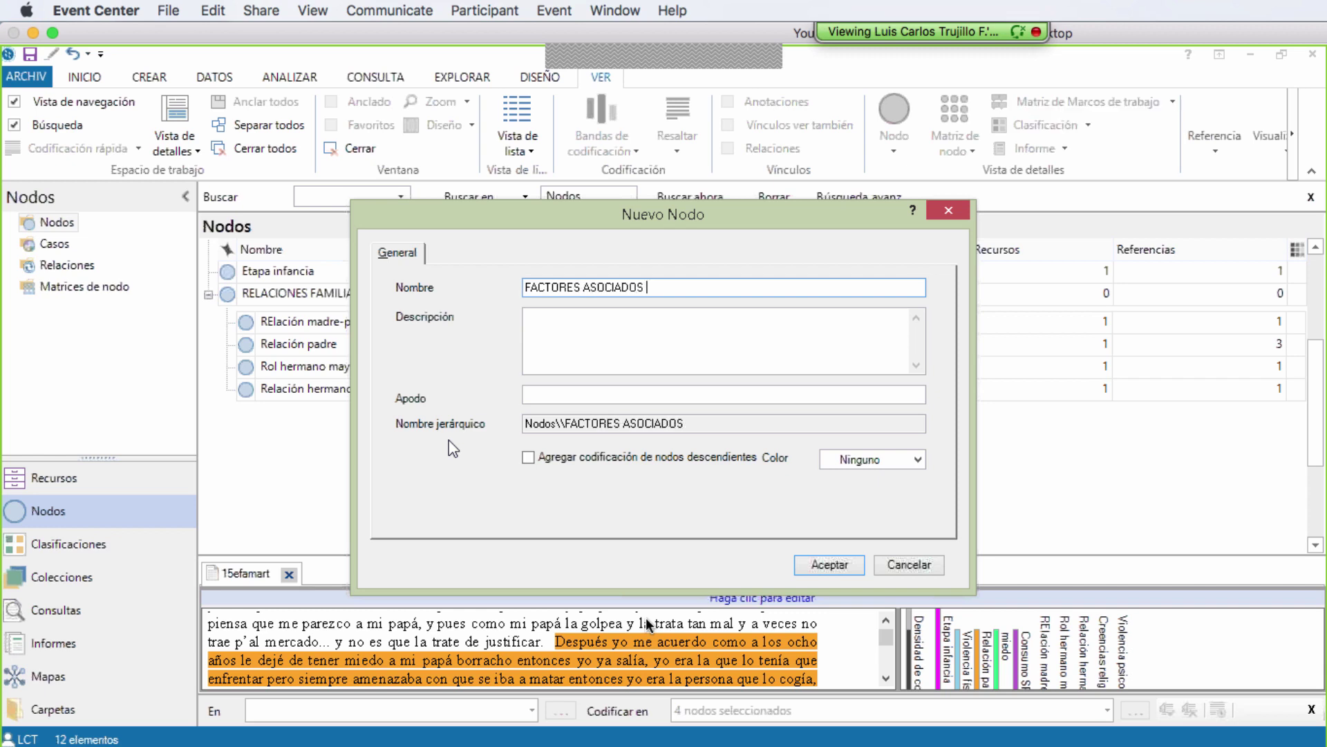
text(V.I.)
click(832, 565)
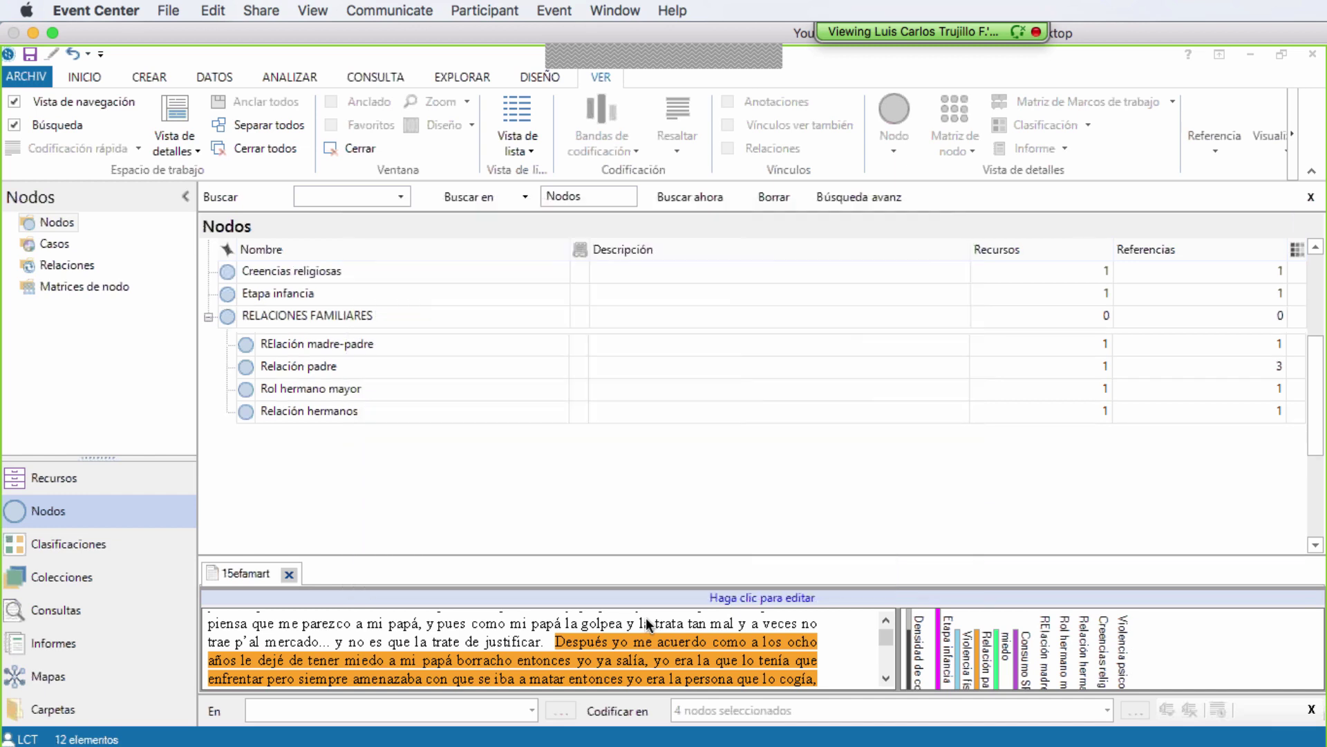
- Create a top-level node named "FACTORES PROTECTORES V.I." without a description
right_click(512, 459)
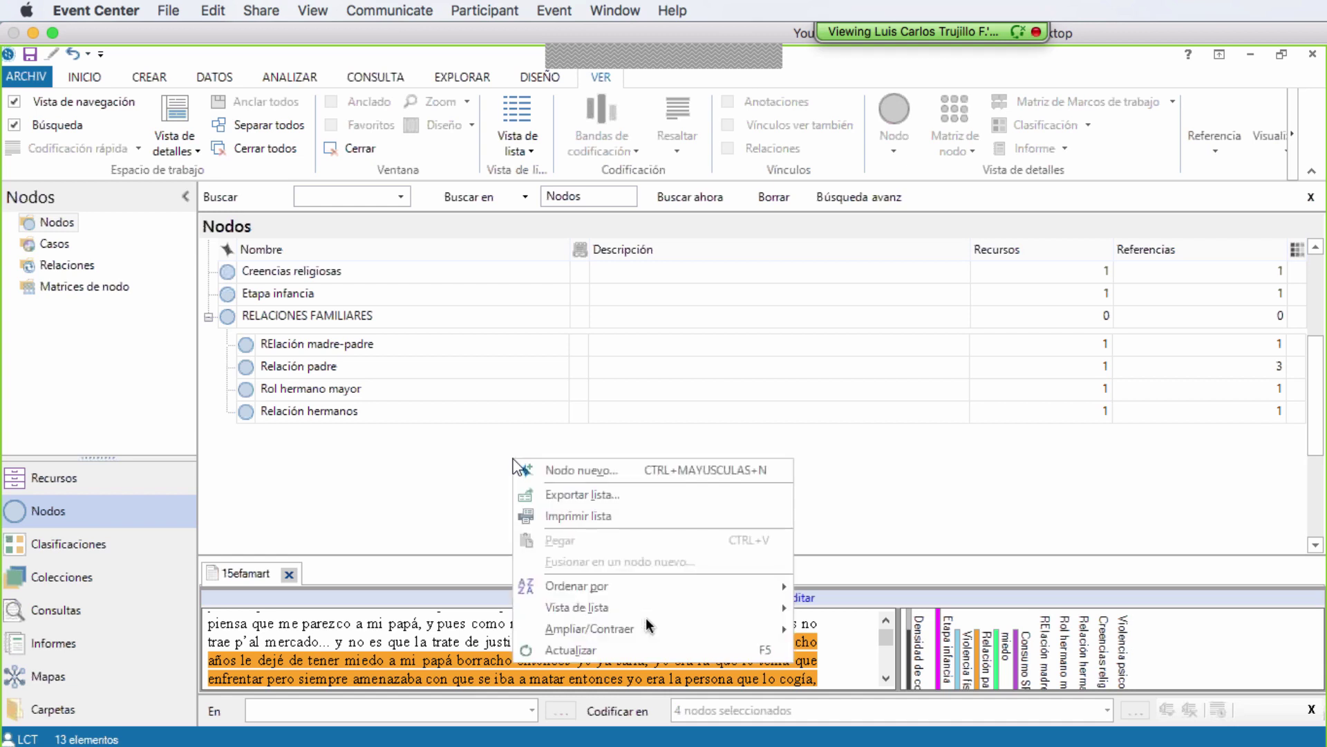
click(559, 470)
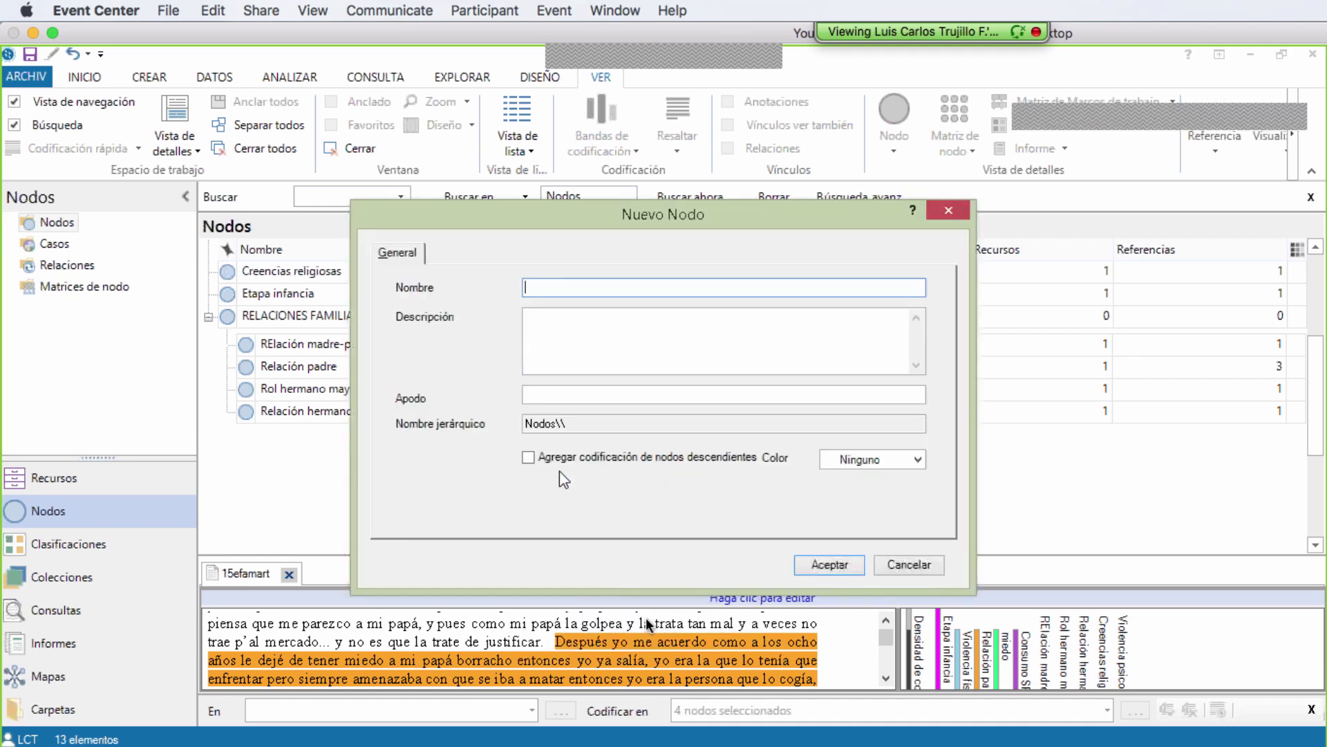
text(FACTORES PR)
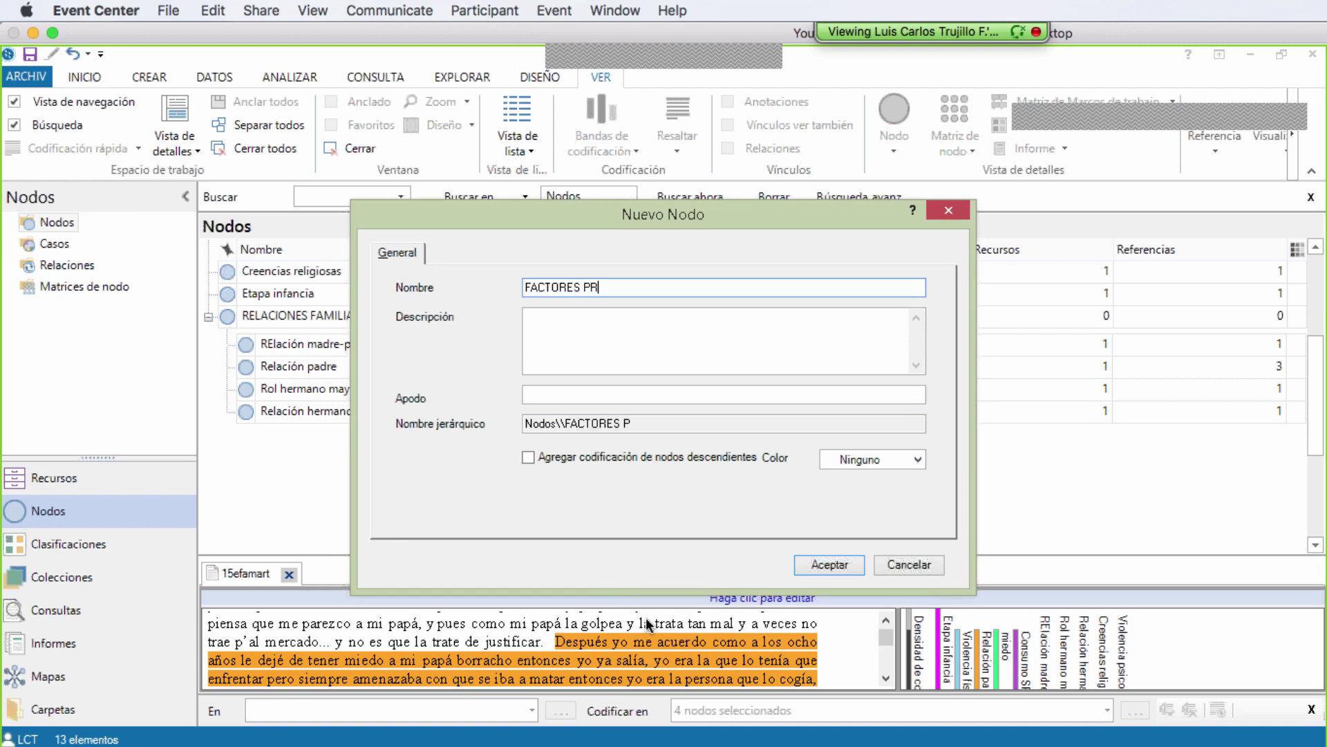
text(OTECTORE)
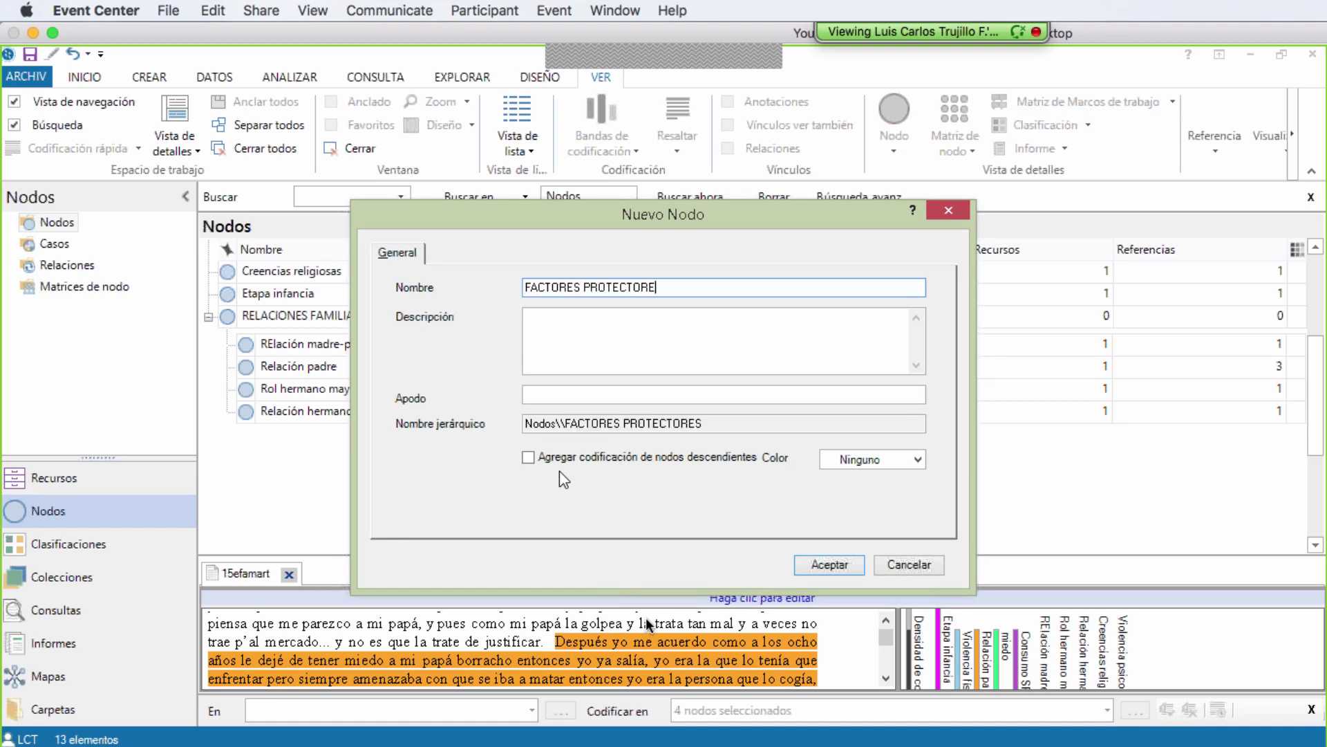
text(S V.I.)
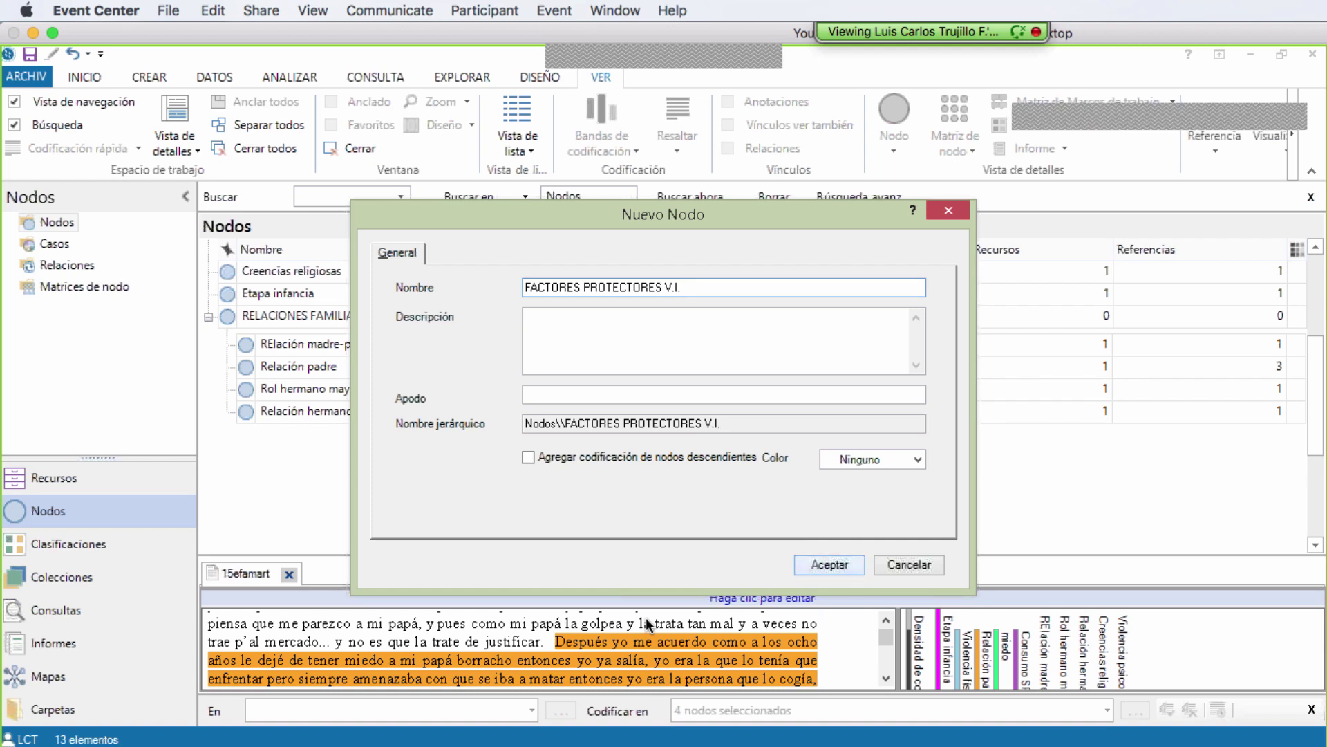
click(829, 564)
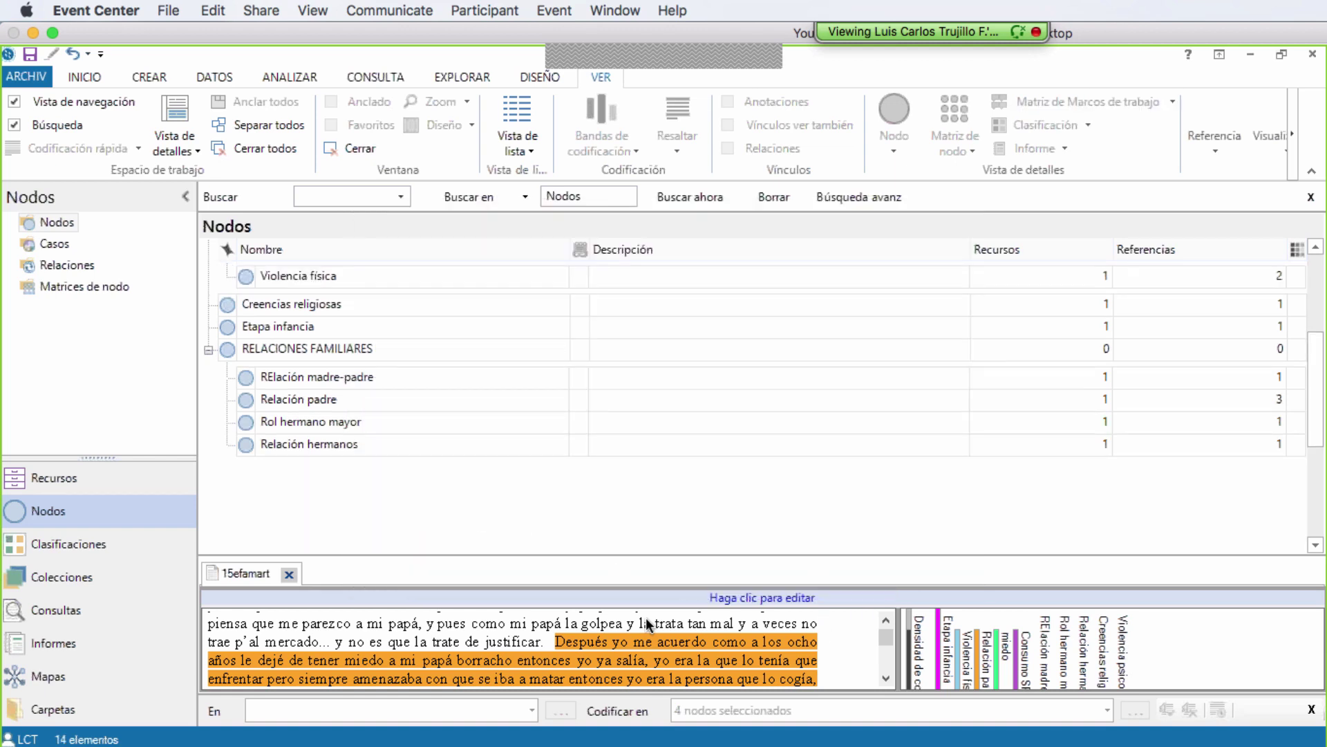
- Create a top-level node named "CICLO DE VIDA" without a description, and move the node Etapa infancia under it
right_click(407, 482)
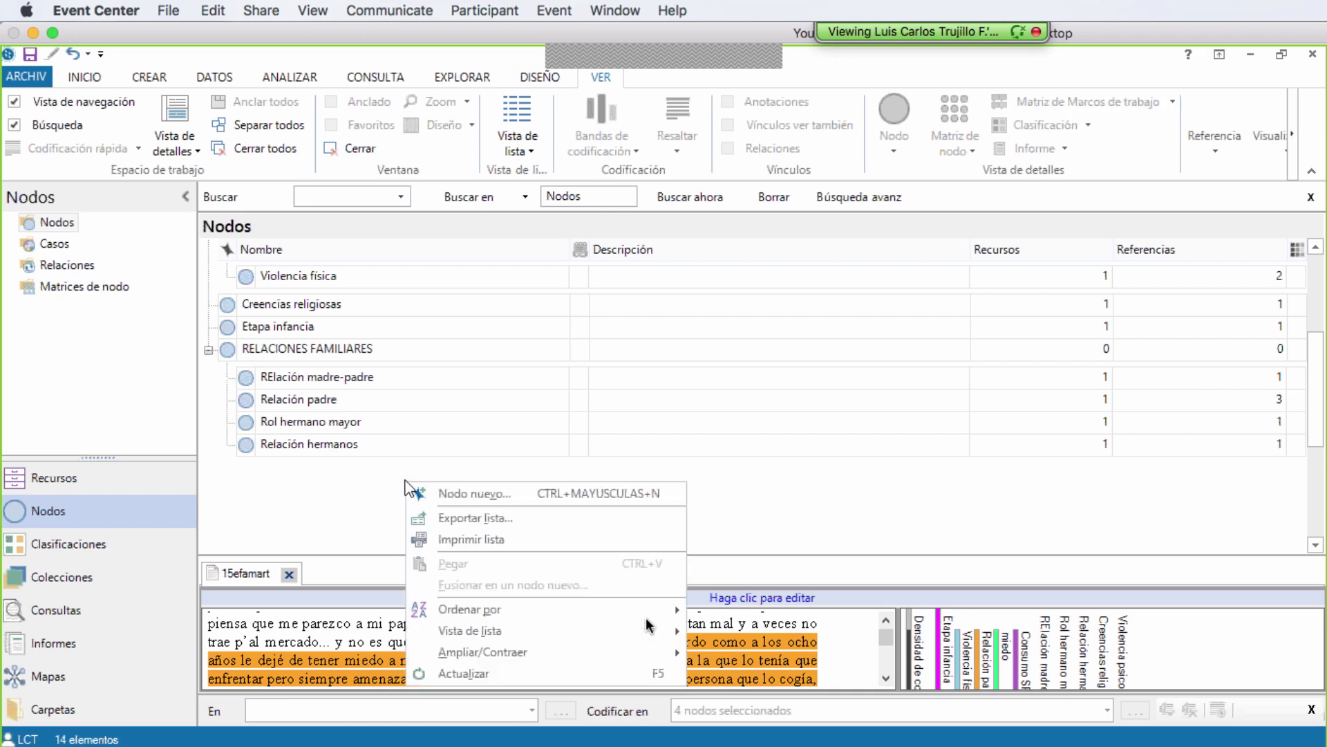
click(466, 496)
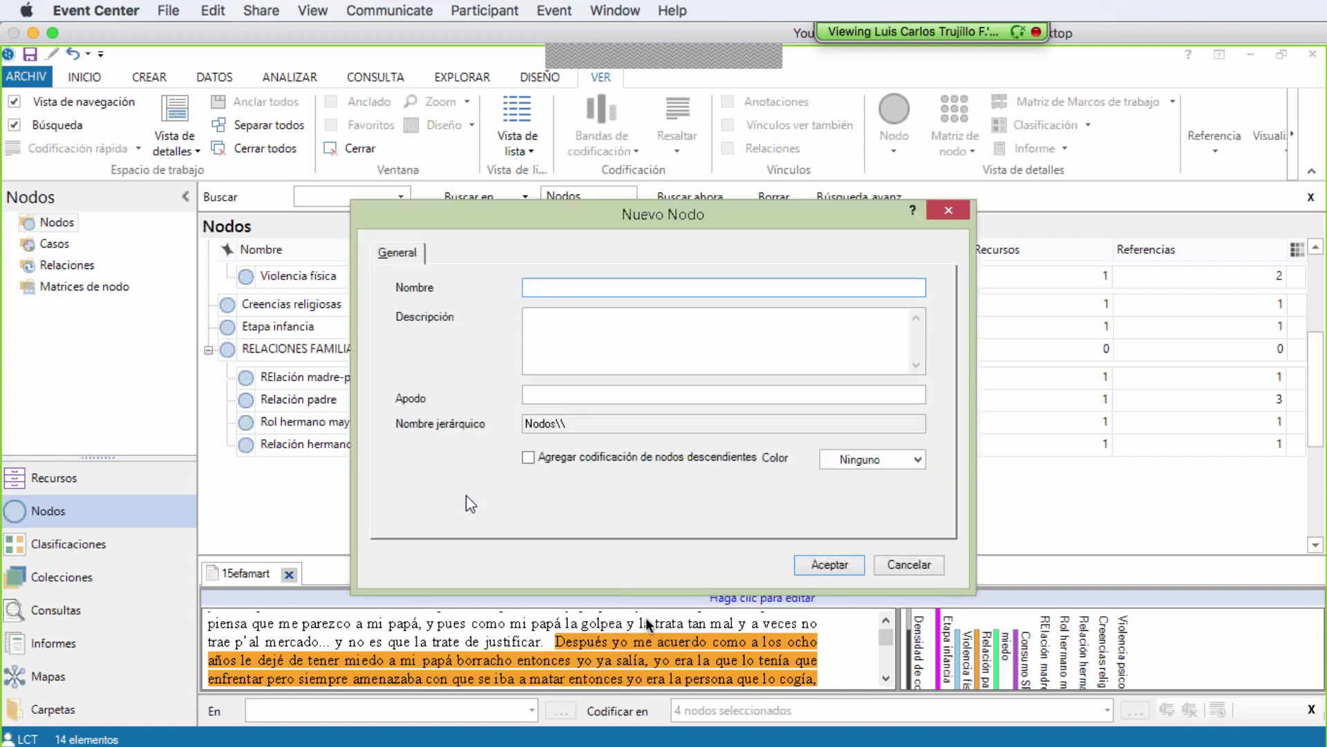
text(CILCO)
key(BackSpace)
key(BackSpace)
key(BackSpace)
text(CLO DE VIDA)
click(822, 565)
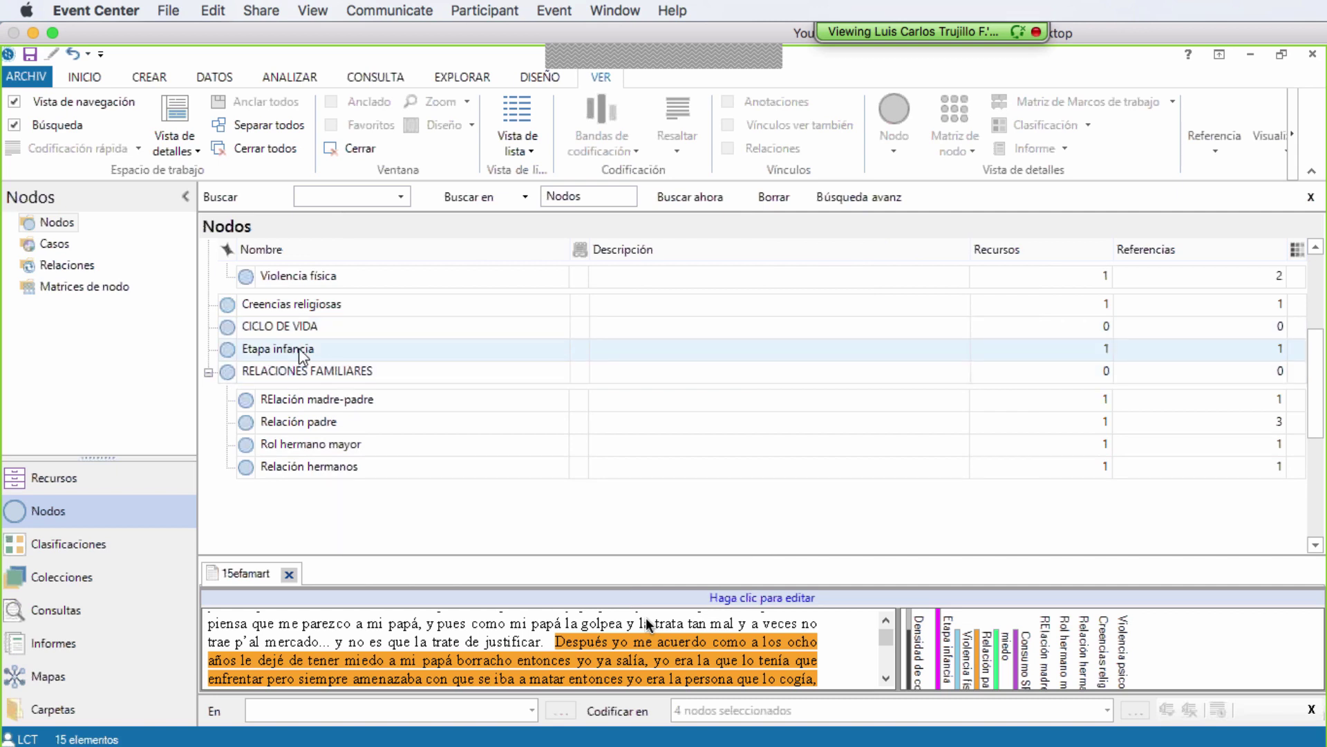
click(303, 355)
drag(302, 354, 296, 329)
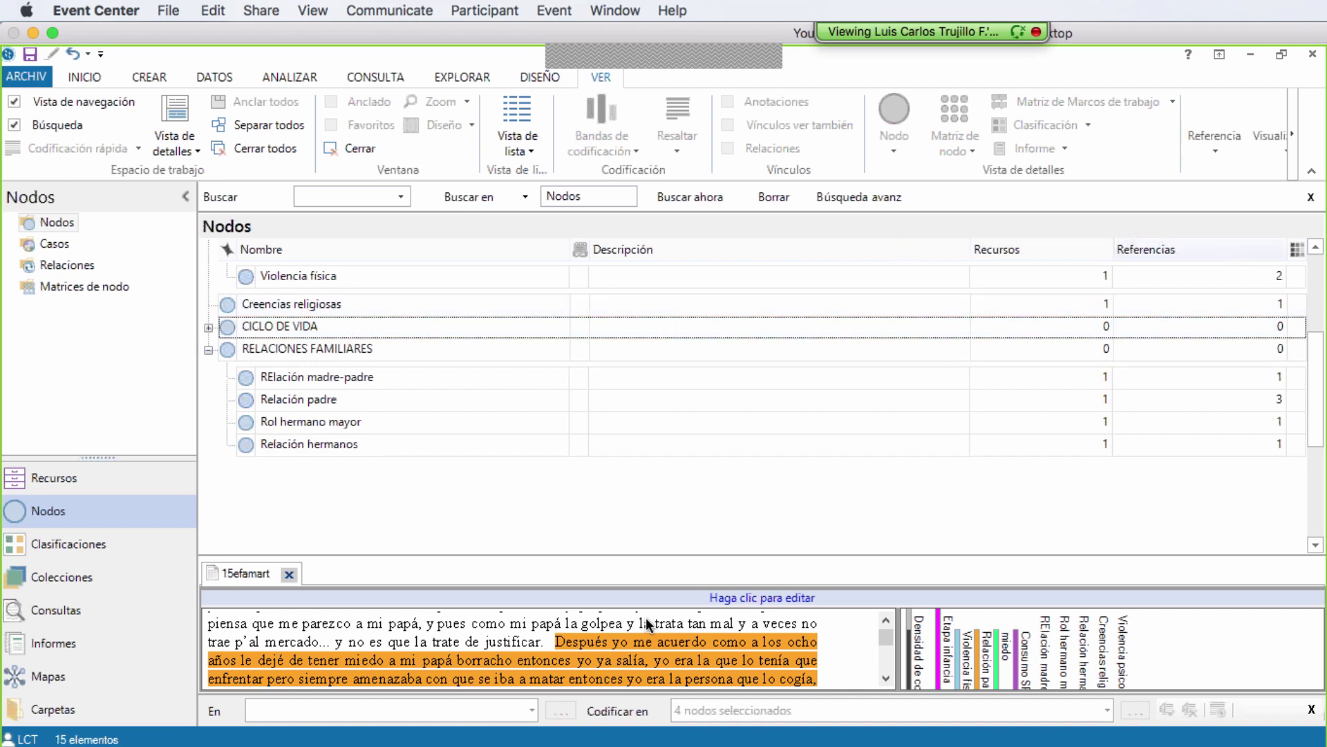
- Cut the node Creencias religiosas and paste it under the parent node FACTORES PROTECTORES V.I
click(1313, 254)
click(1313, 253)
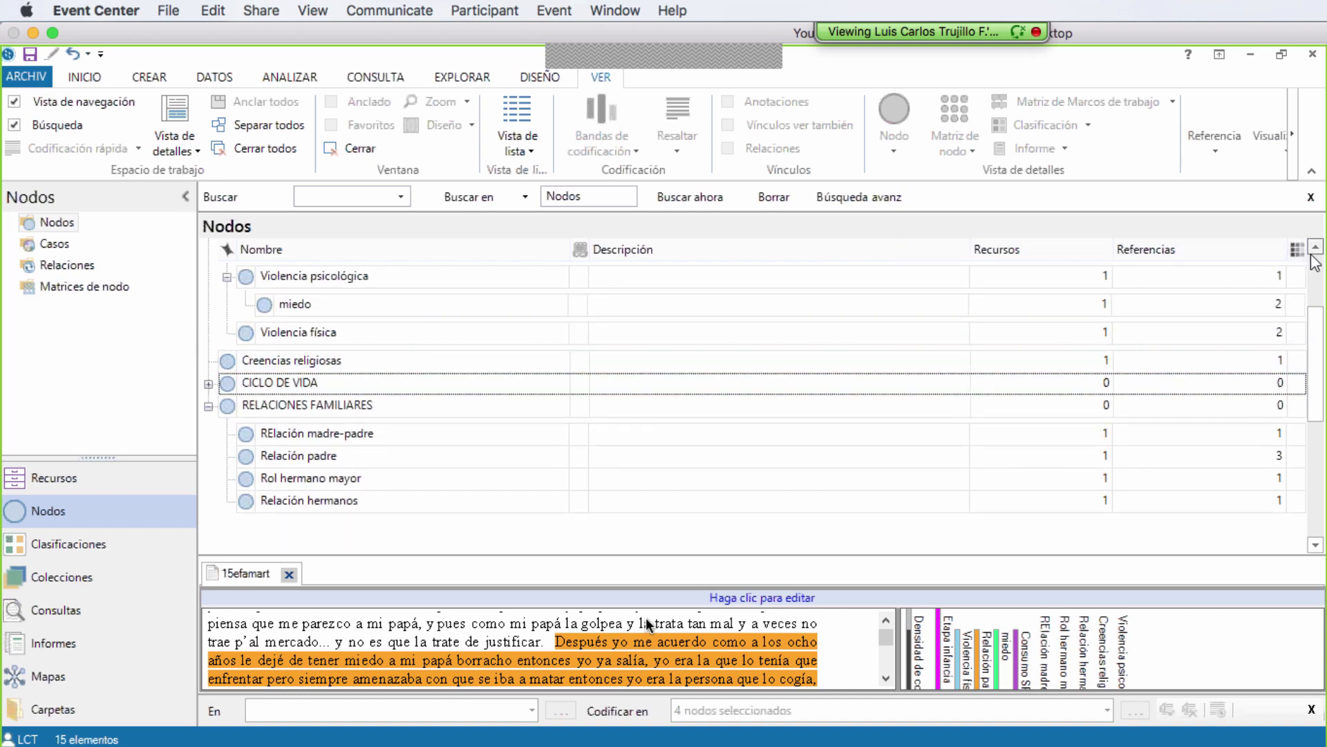
scroll(1316, 261, up, 1)
click(392, 433)
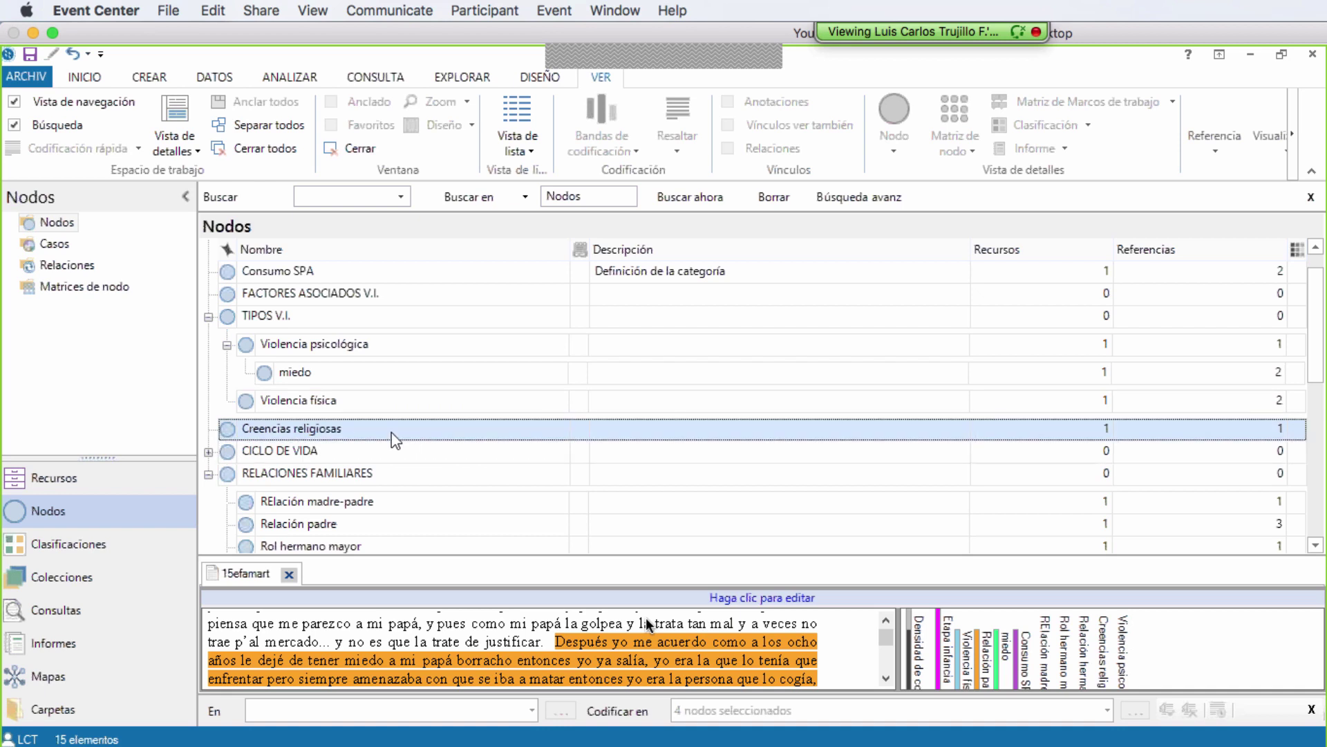
drag(391, 433, 312, 298)
click(1315, 251)
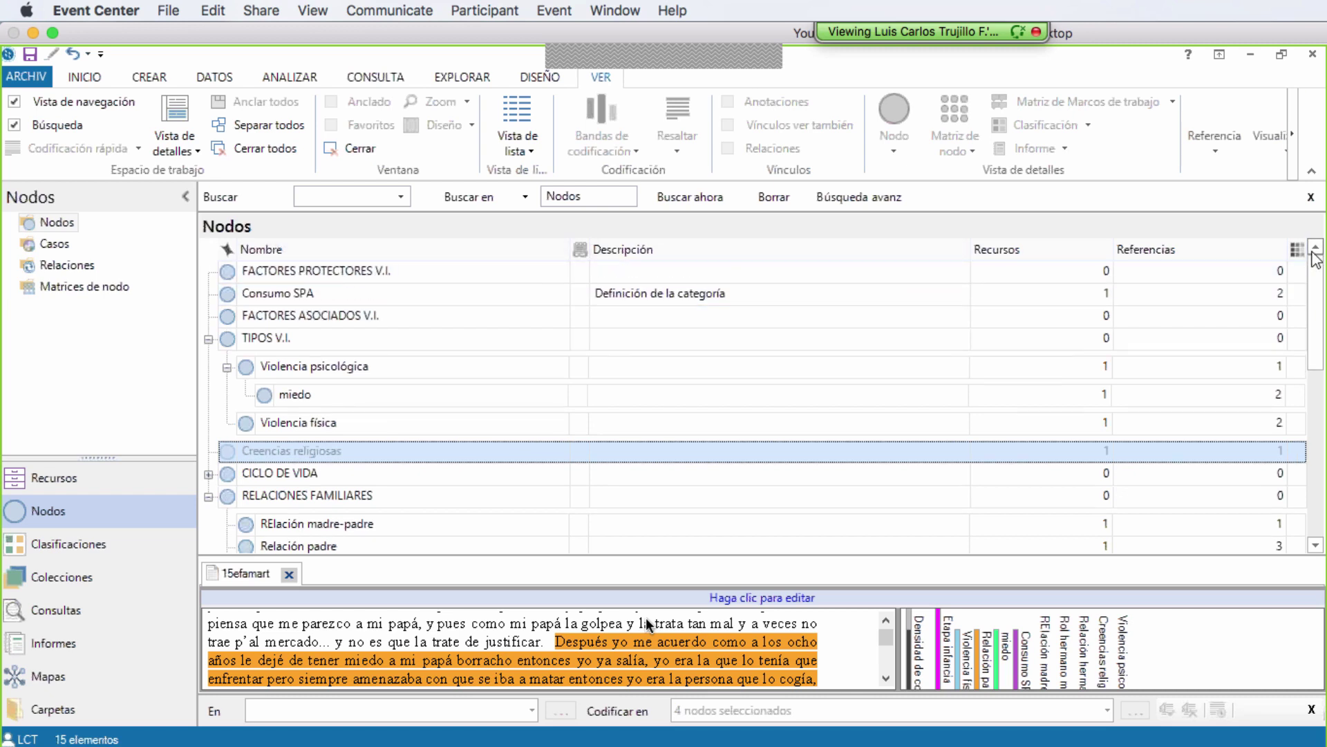
right_click(348, 271)
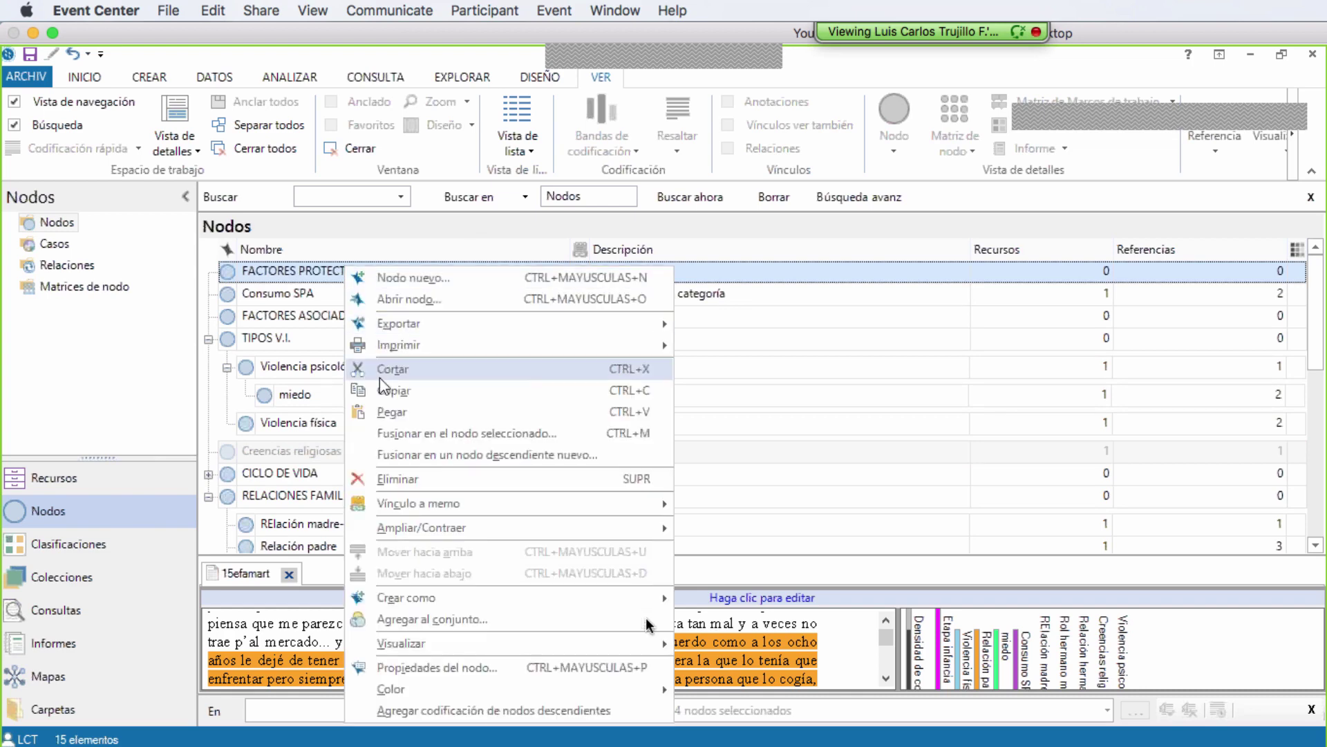
click(391, 412)
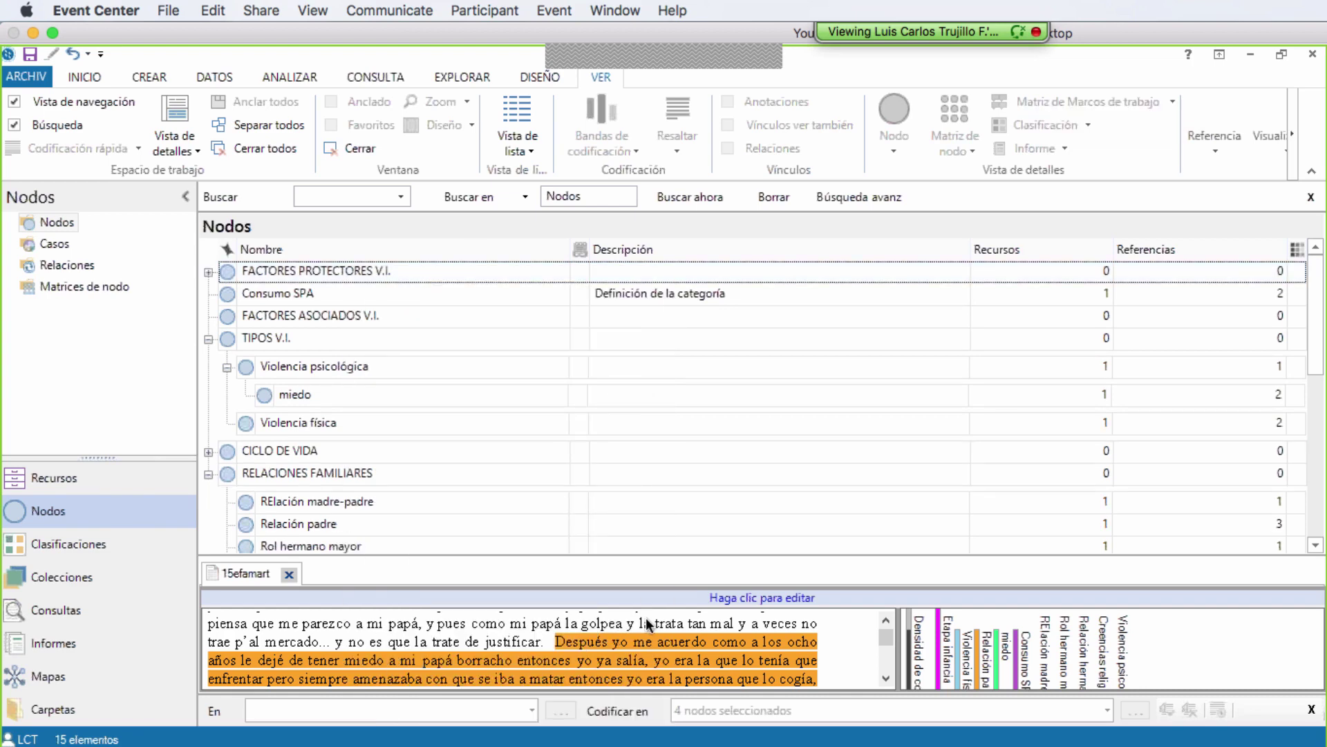
- Move the node Consumo SPA under FACTORES ASOCIADOS V.I., and collapse the parent nodes TIPOS V.I. and RELACIONES FAMILIARES
click(292, 302)
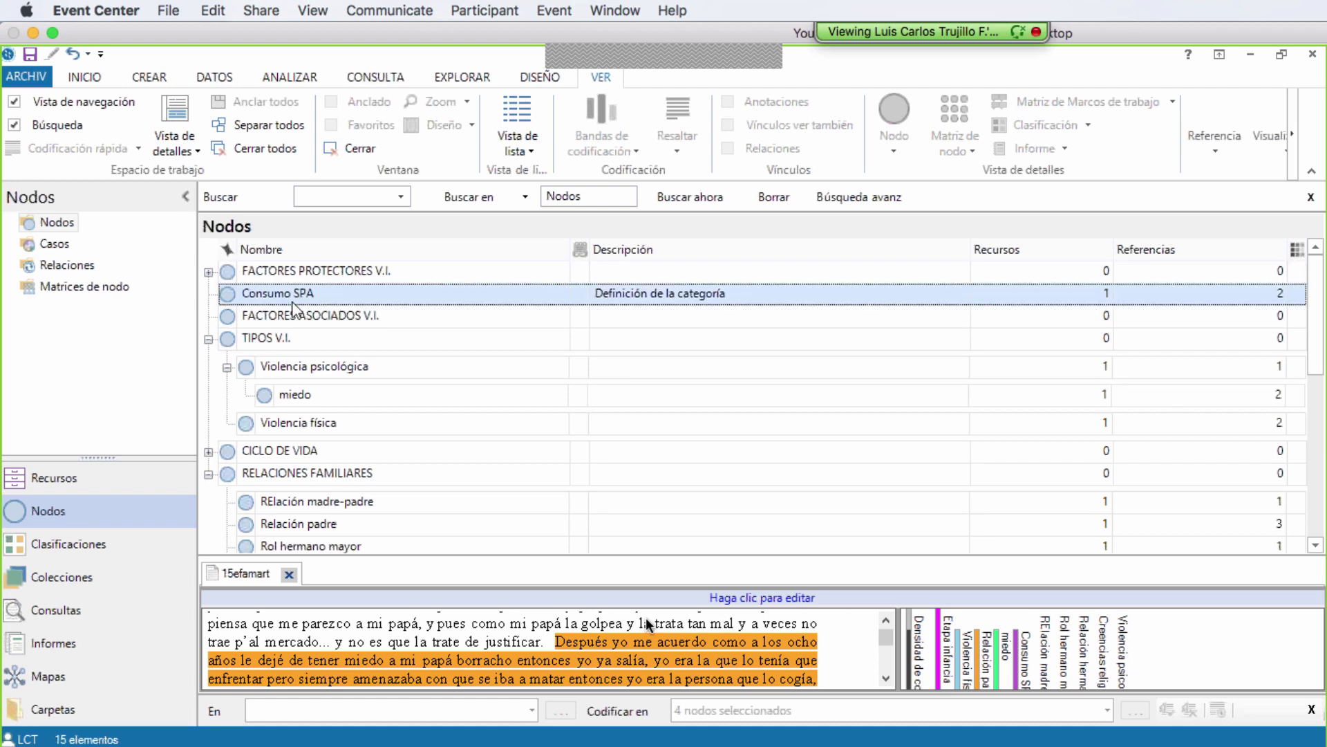
drag(292, 302, 299, 318)
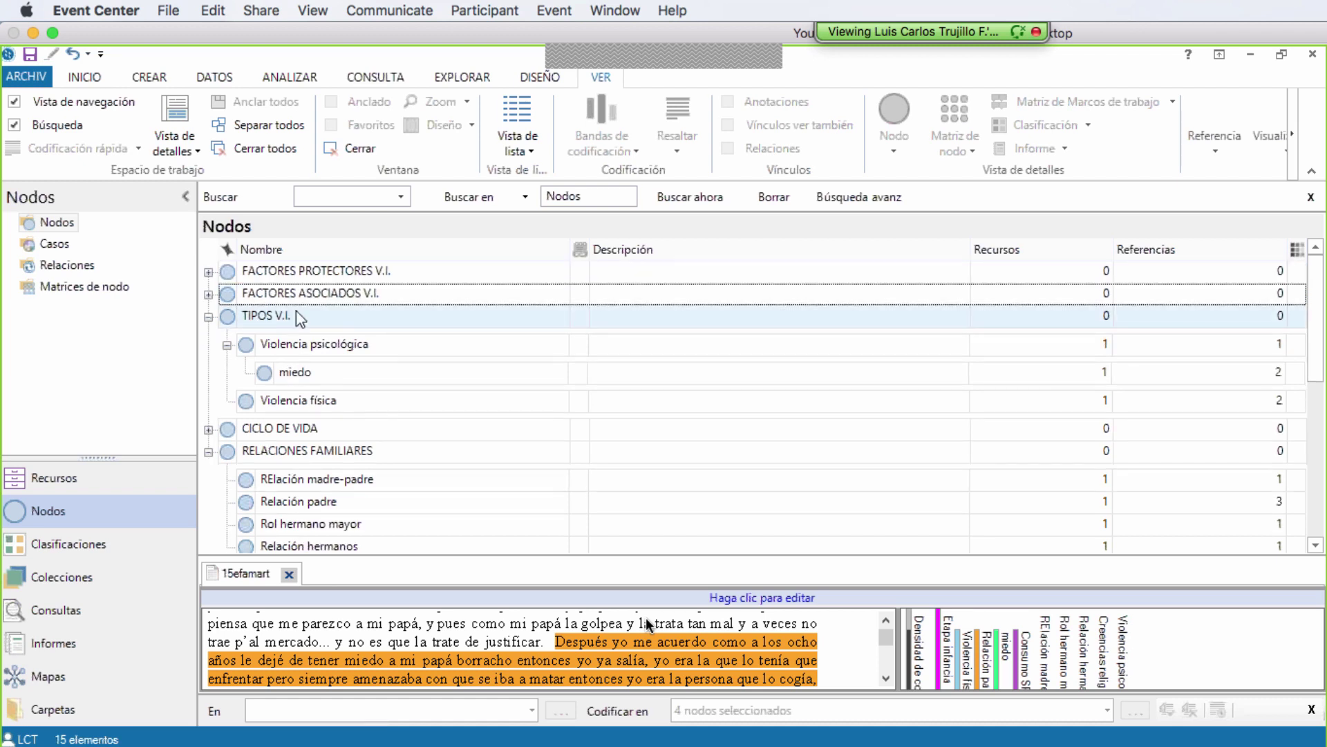
click(208, 317)
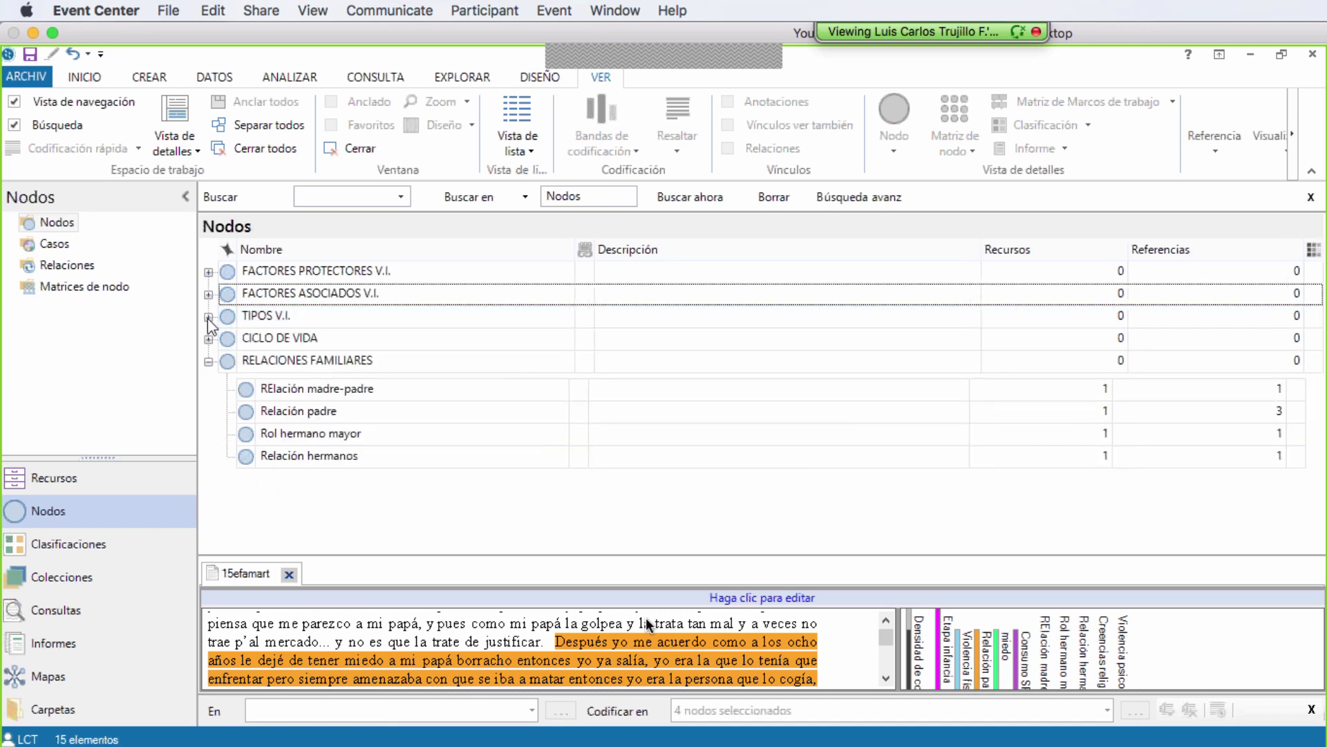
click(208, 361)
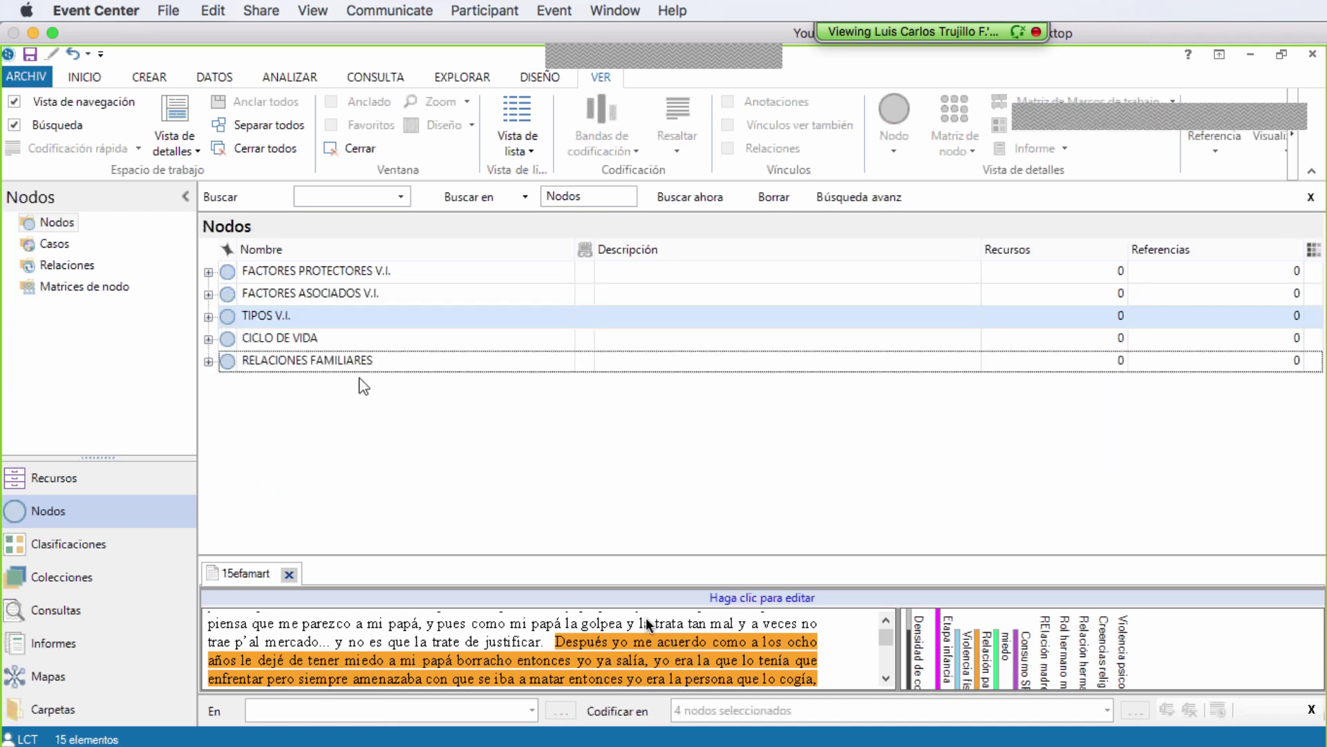
- Open the commands available for the node list, with no node targeted
right_click(315, 414)
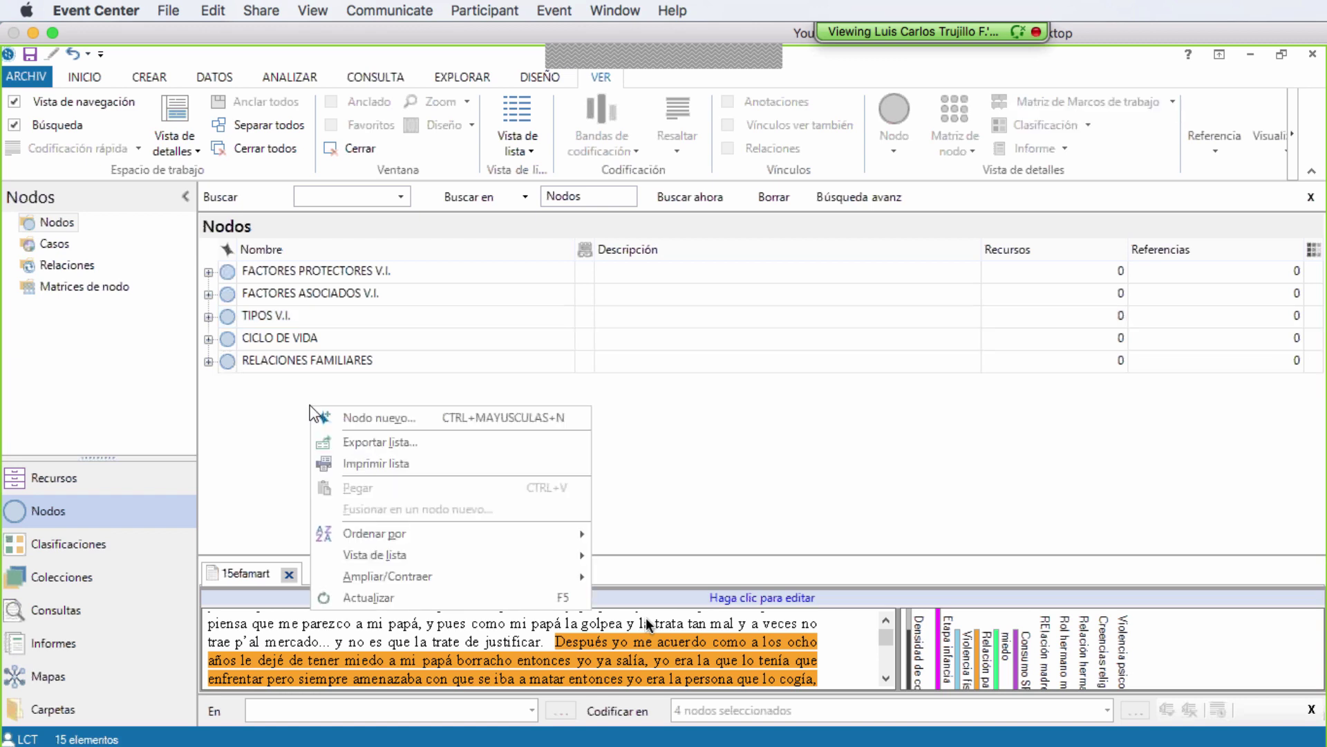
- Create a new top-level node named ANTECEDENTES V.I
click(372, 419)
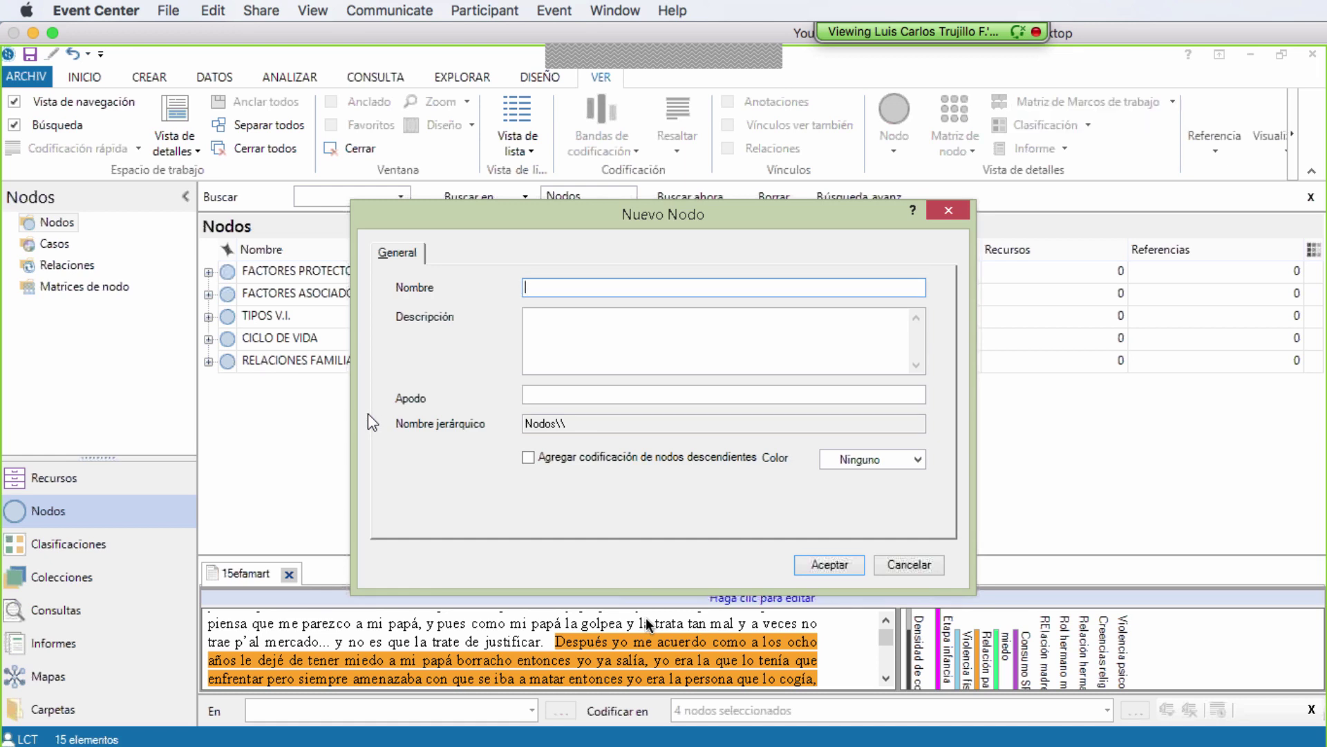
text(ANTECEDENTES D)
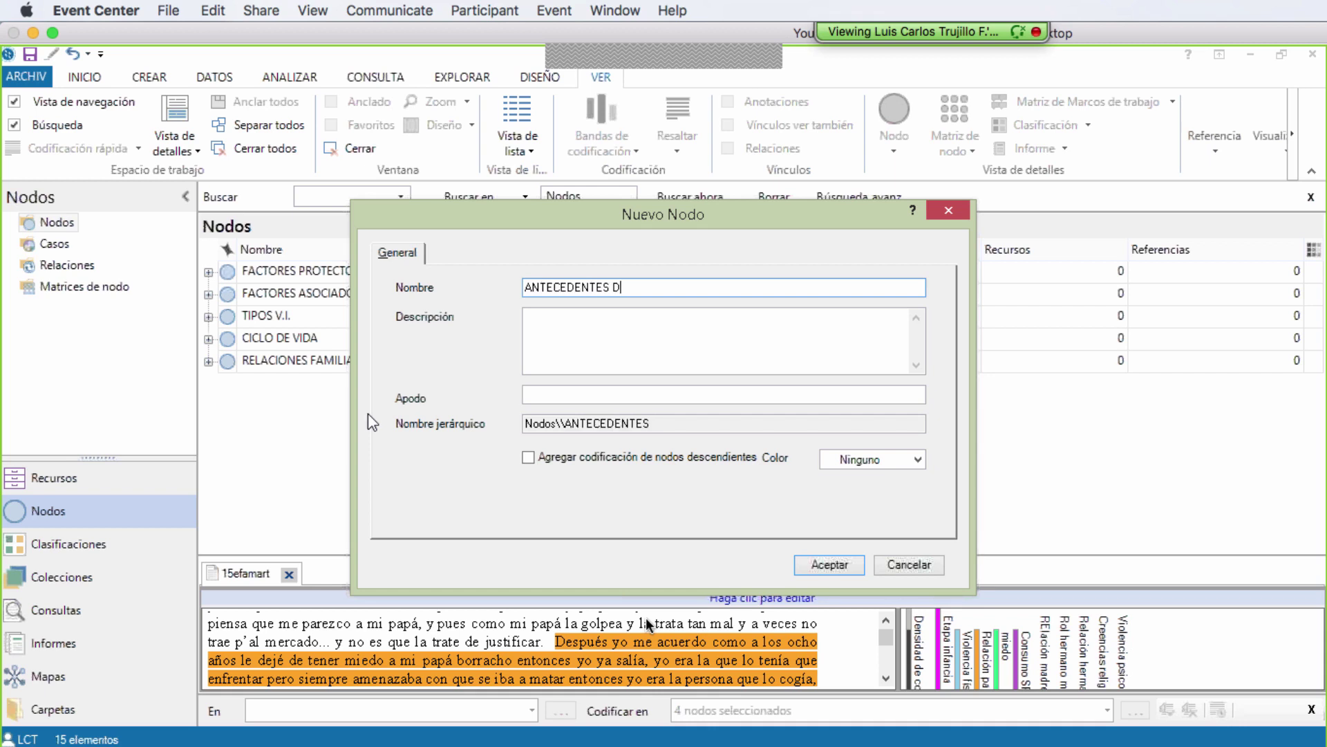
key(BackSpace)
text(V.I.)
click(821, 567)
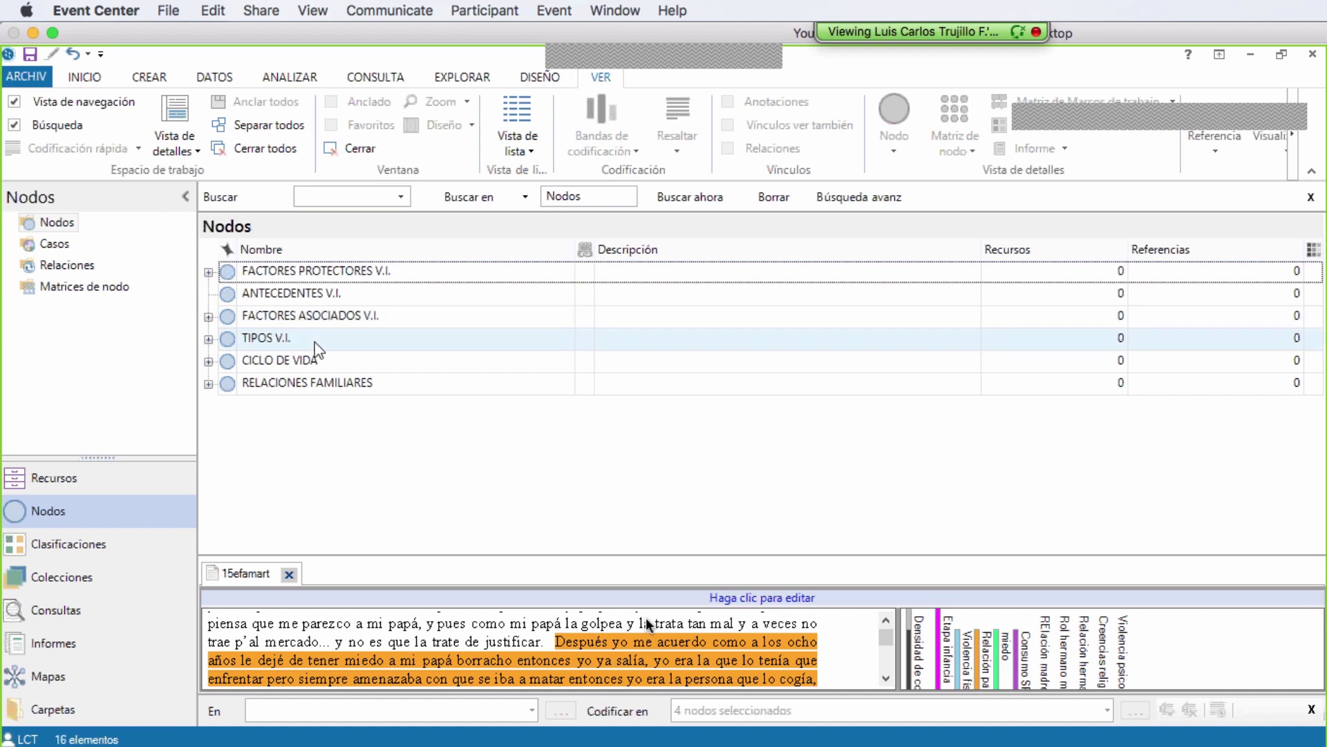
- Move the other five top-level nodes under ANTECEDENTES V.I. as child nodes
click(329, 319)
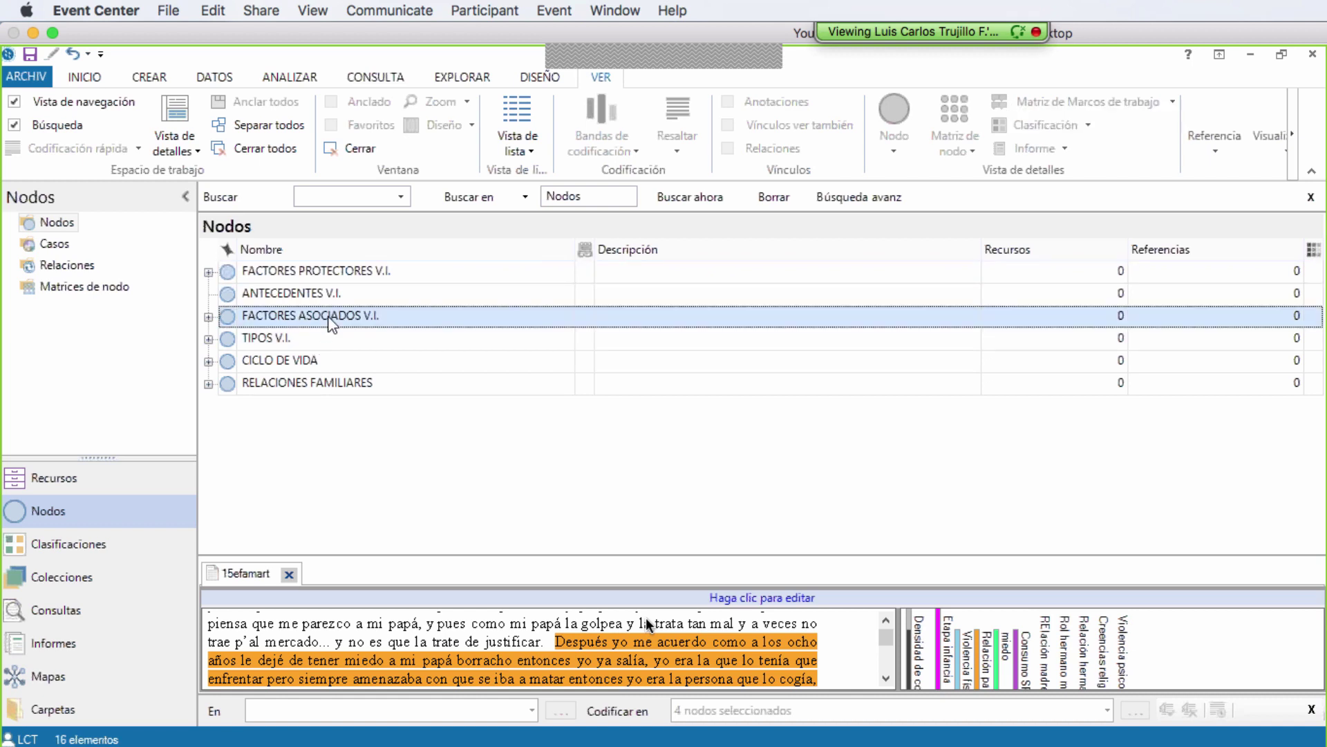
key(shift+Down)
key(shift+Down)
key(shift+Down)
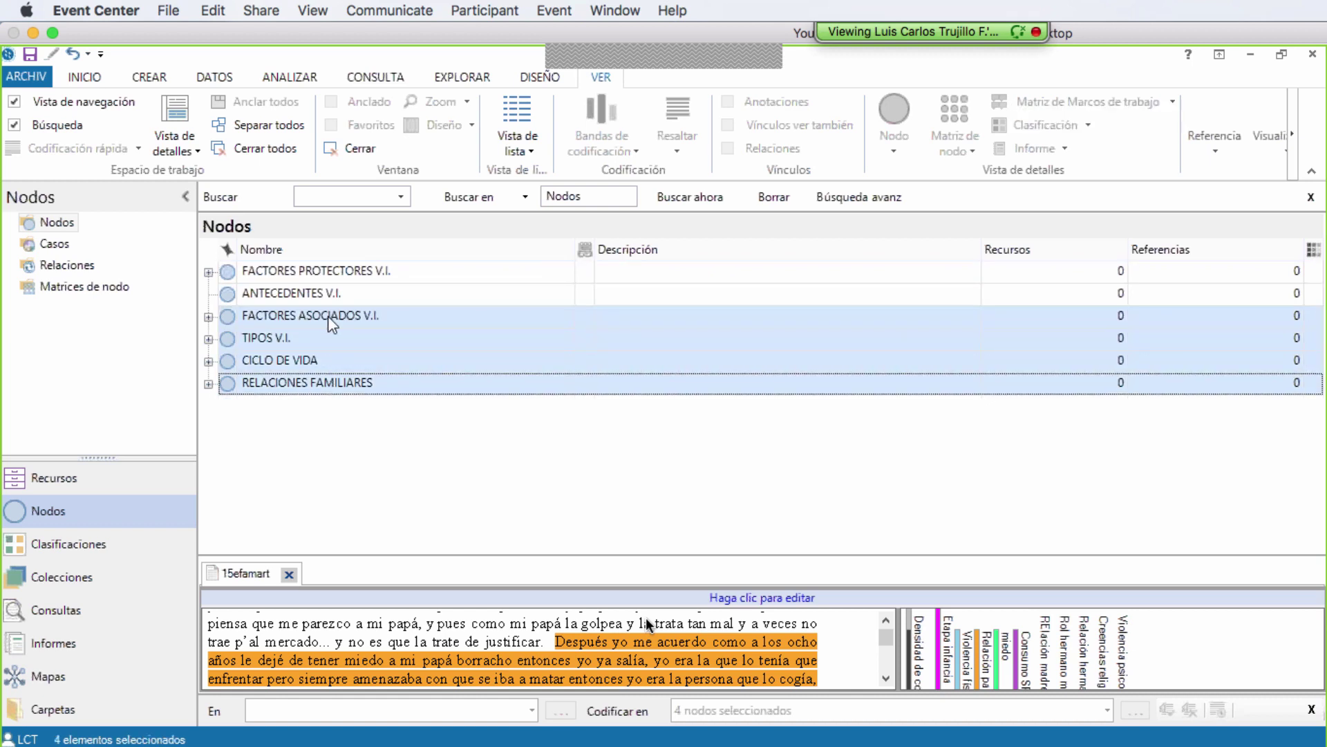
ctrl+click(326, 276)
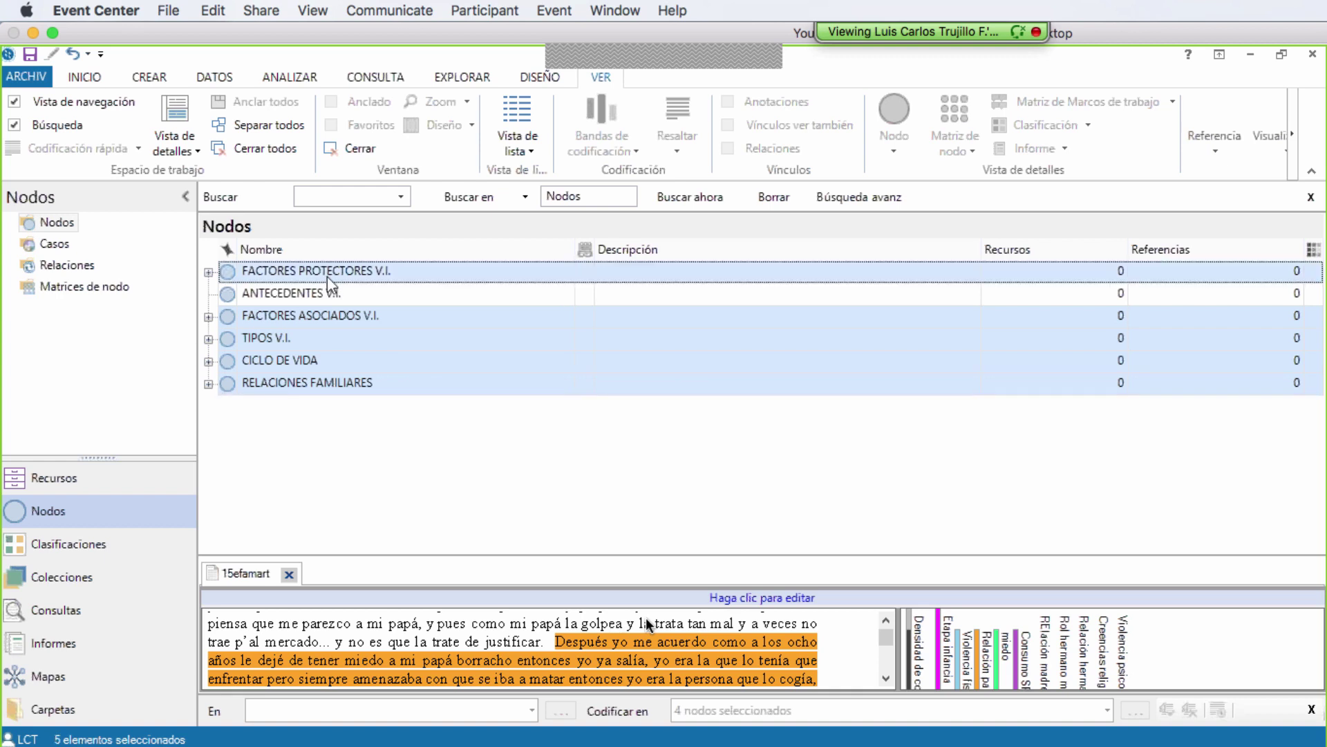
ctrl+click(317, 299)
drag(326, 276, 318, 297)
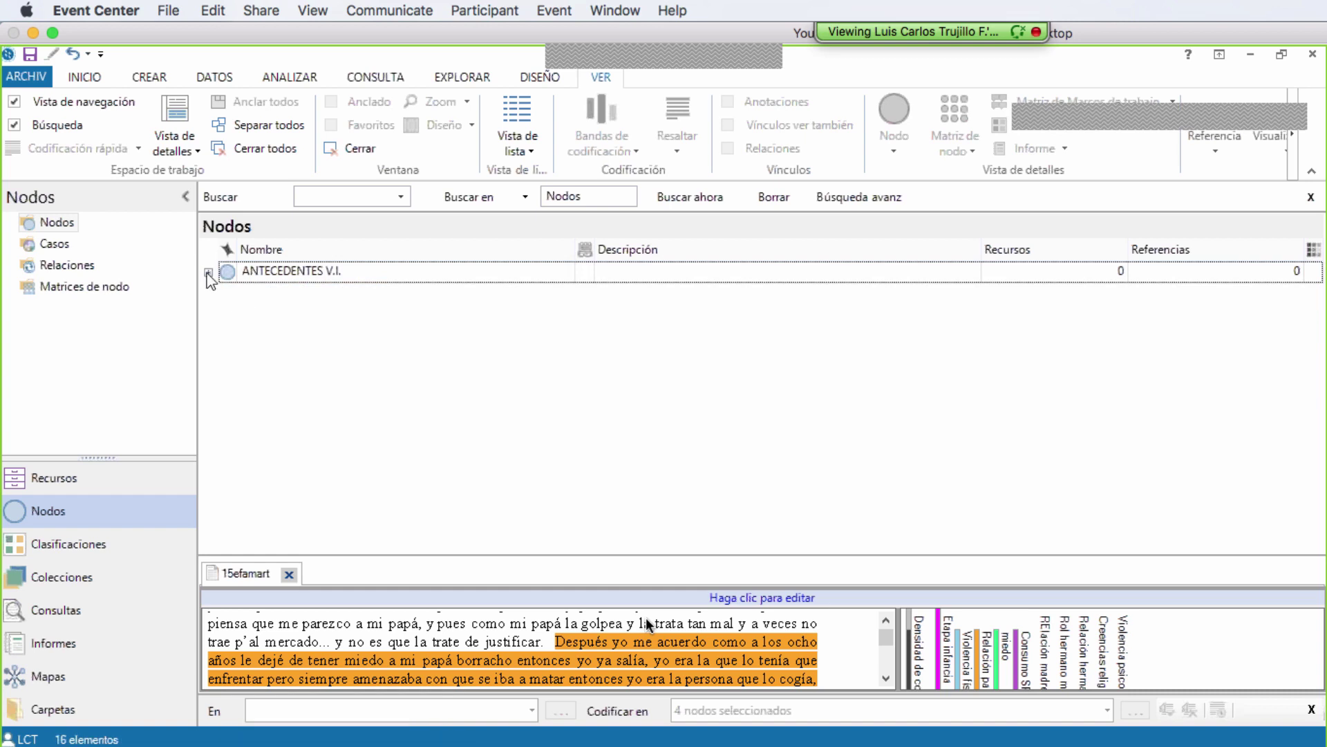
- Expand the ANTECEDENTES V.I., FACTORES ASOCIADOS V.I. and TIPOS V.I. nodes to view their hierarchy
click(208, 273)
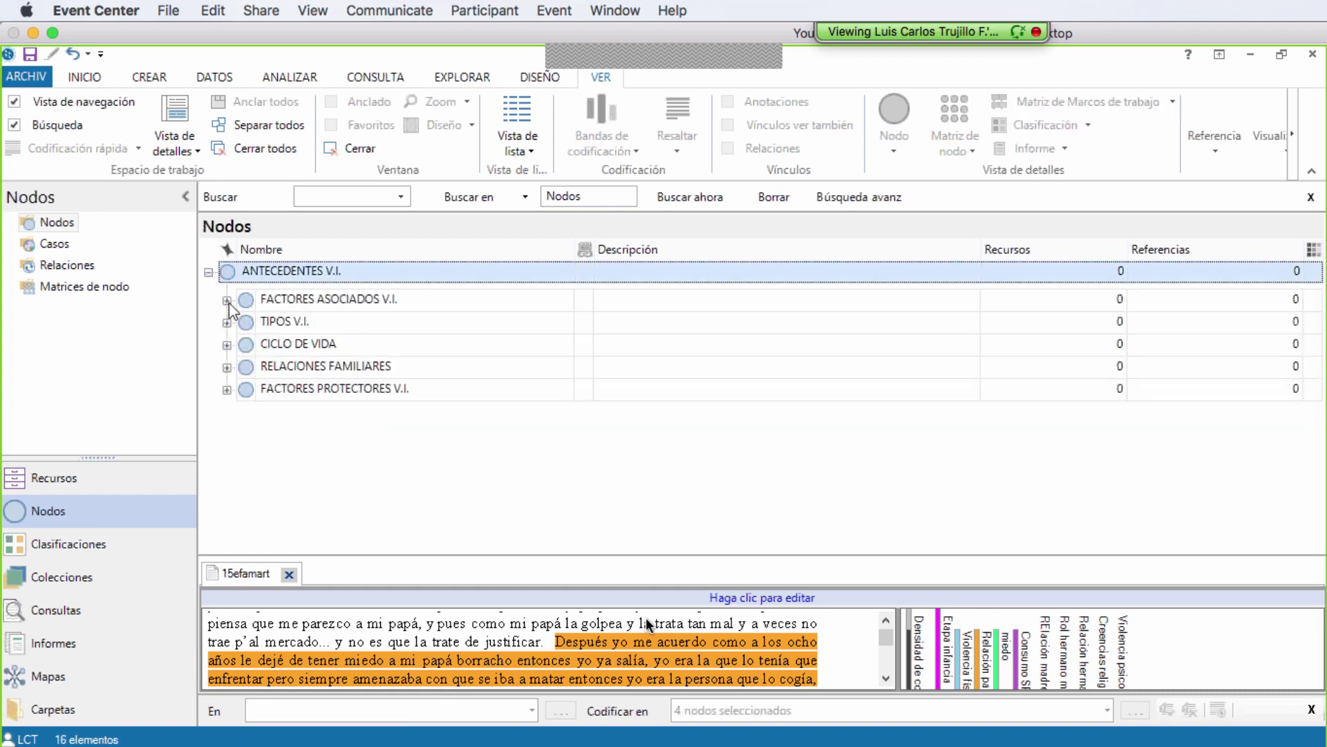
click(227, 301)
click(226, 358)
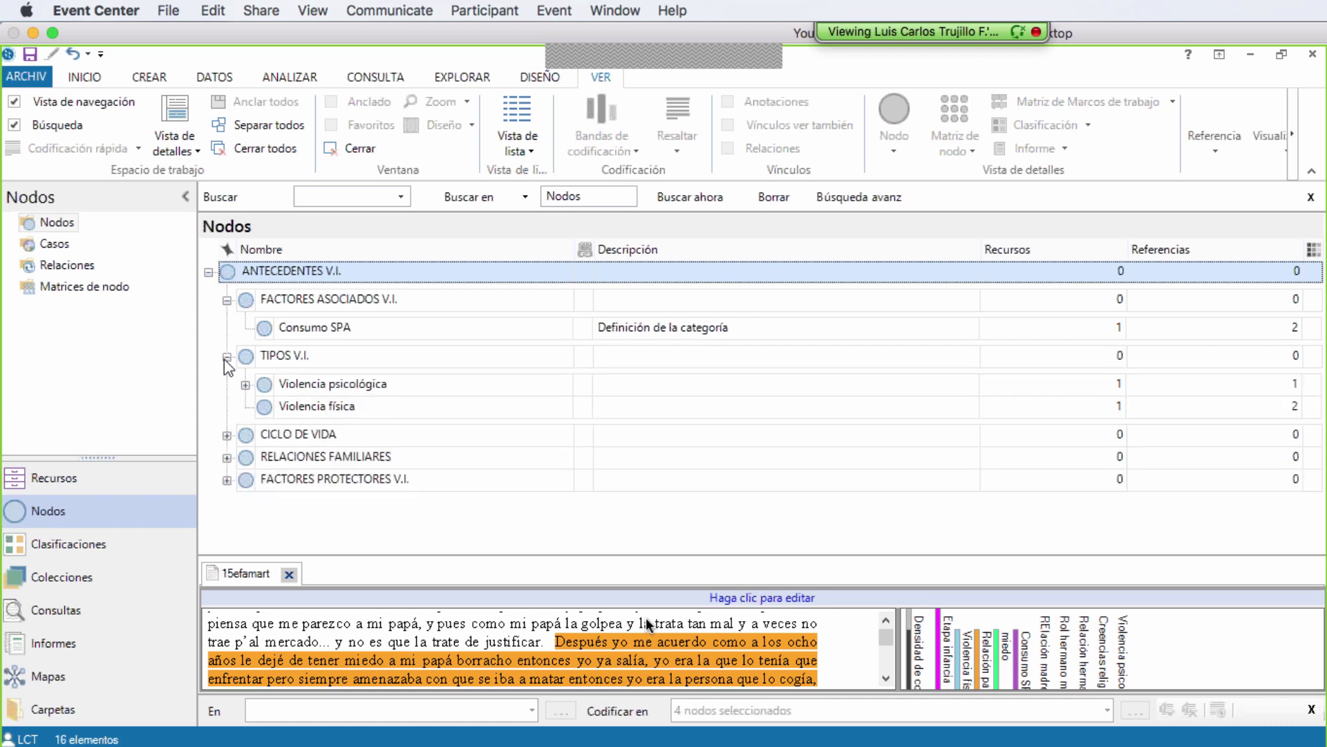
- Generate an explore diagram for ANTECEDENTES V.I. in an enlarged detail view and show its descendants (Descendientes)
right_click(300, 275)
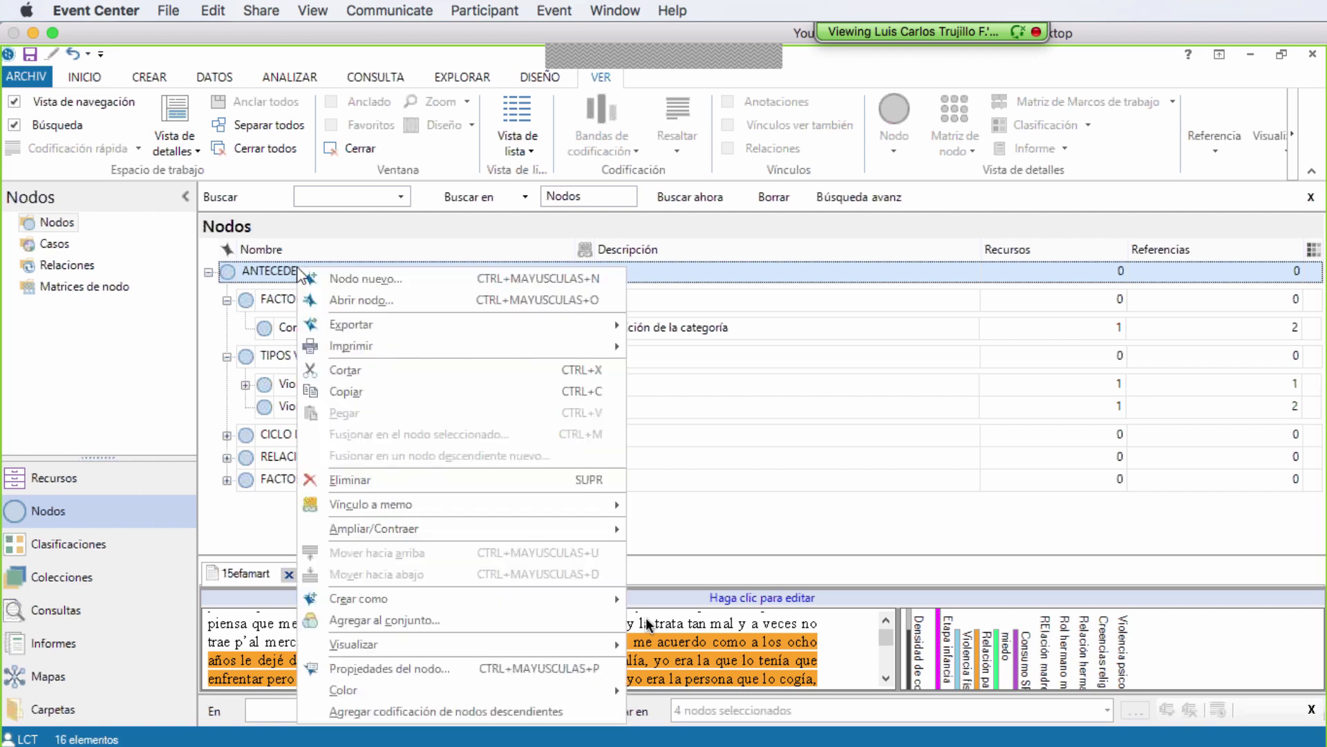
mouse_move(388, 643)
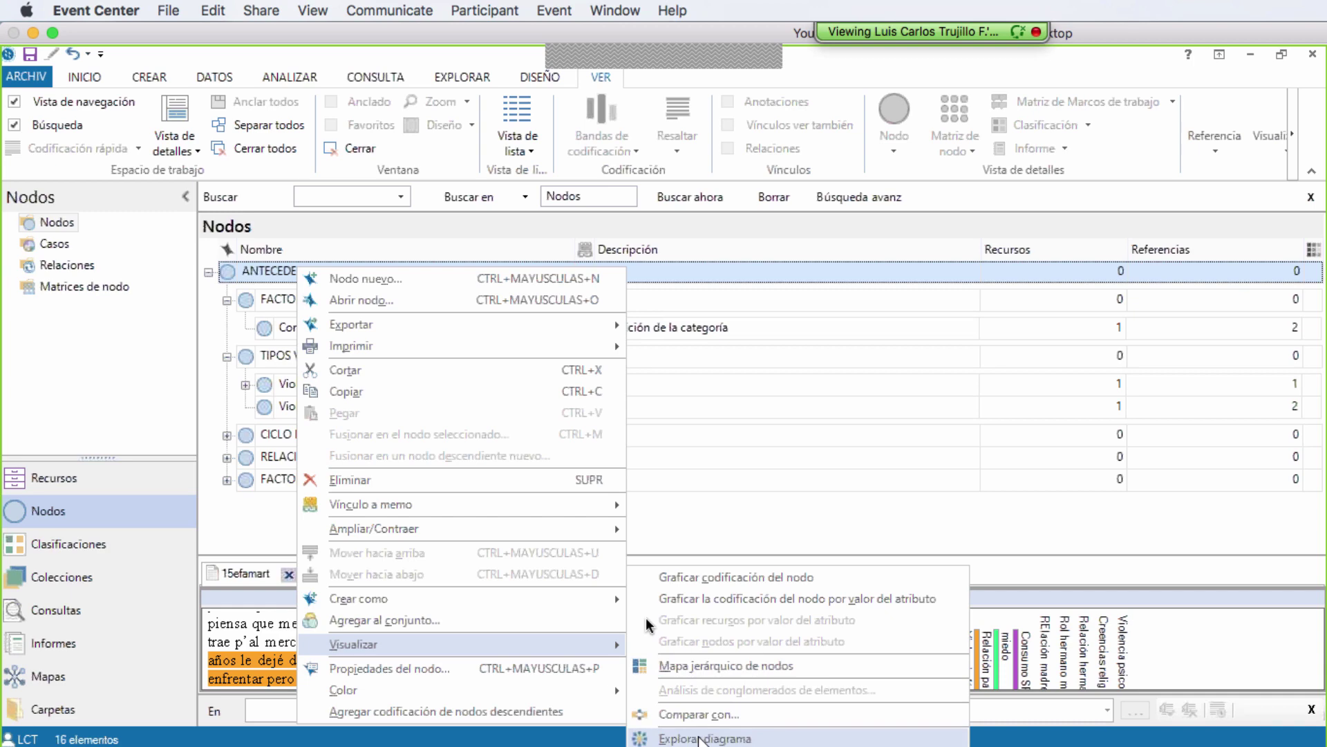
click(701, 739)
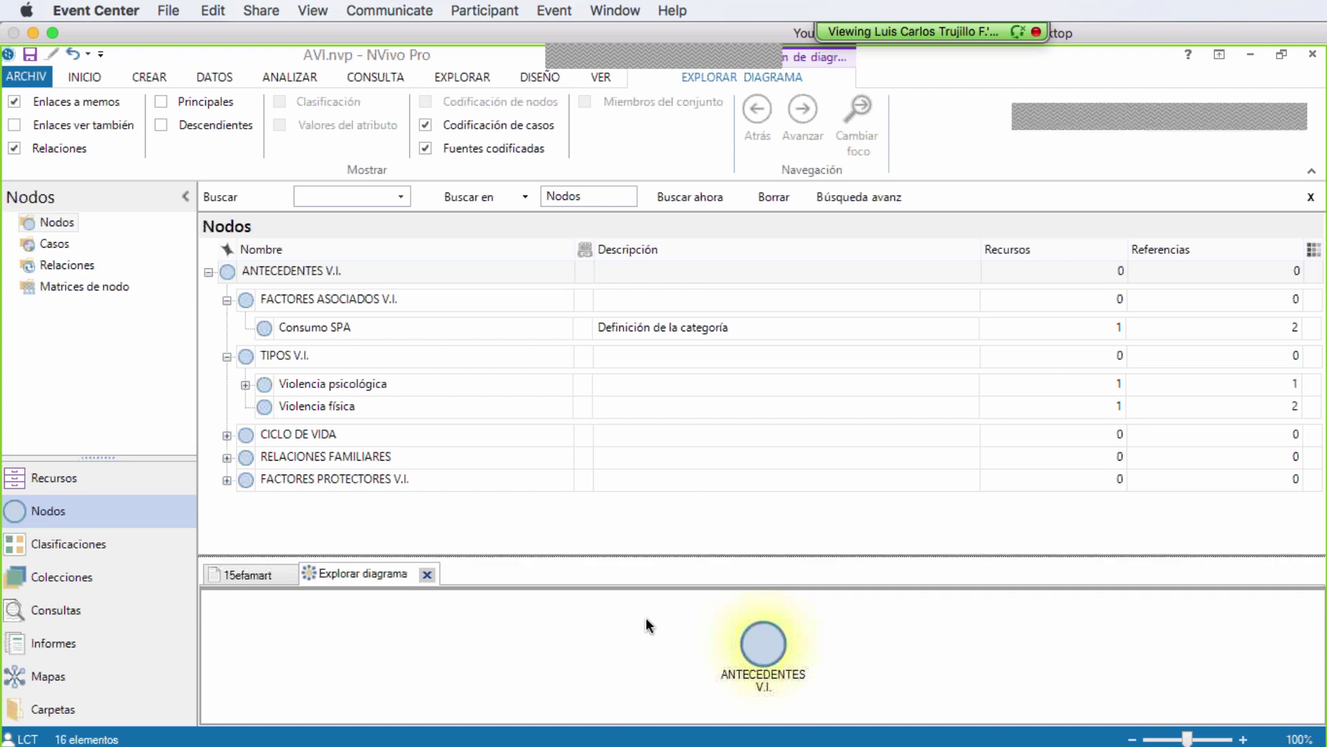
drag(690, 555, 667, 375)
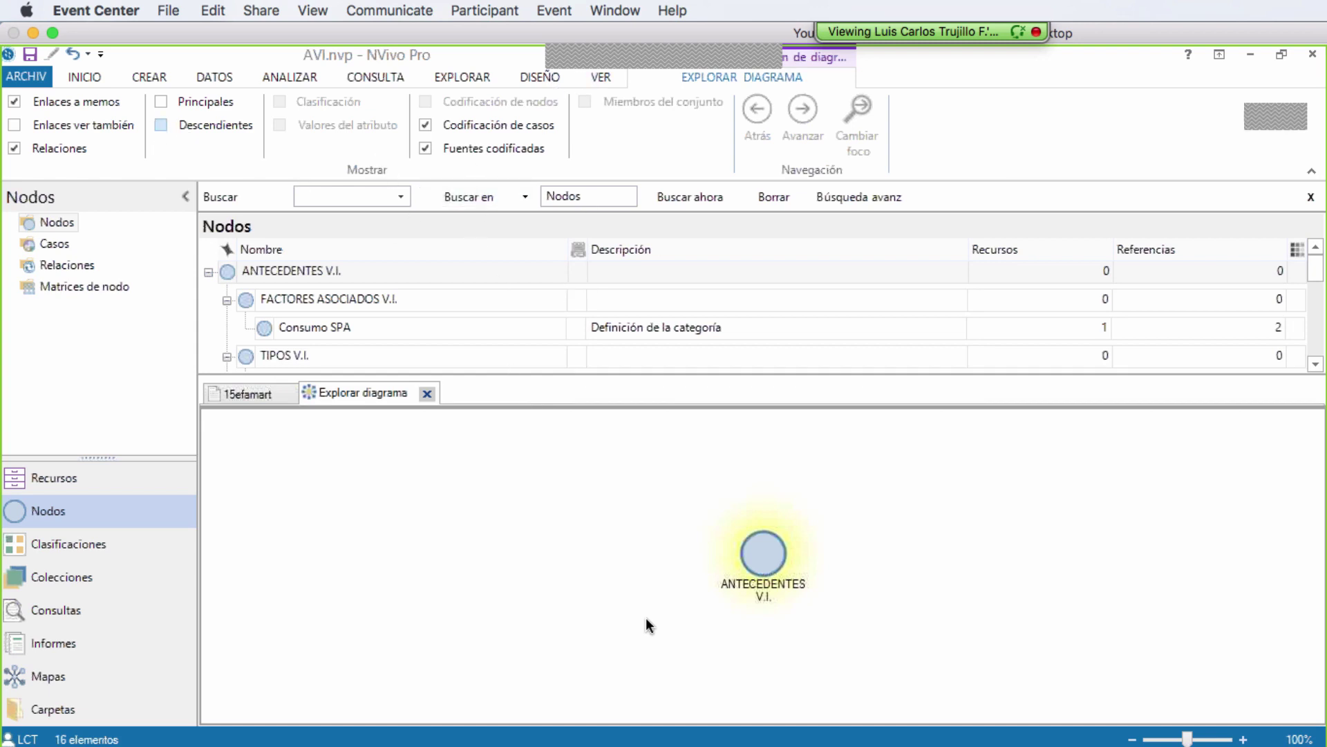
click(161, 127)
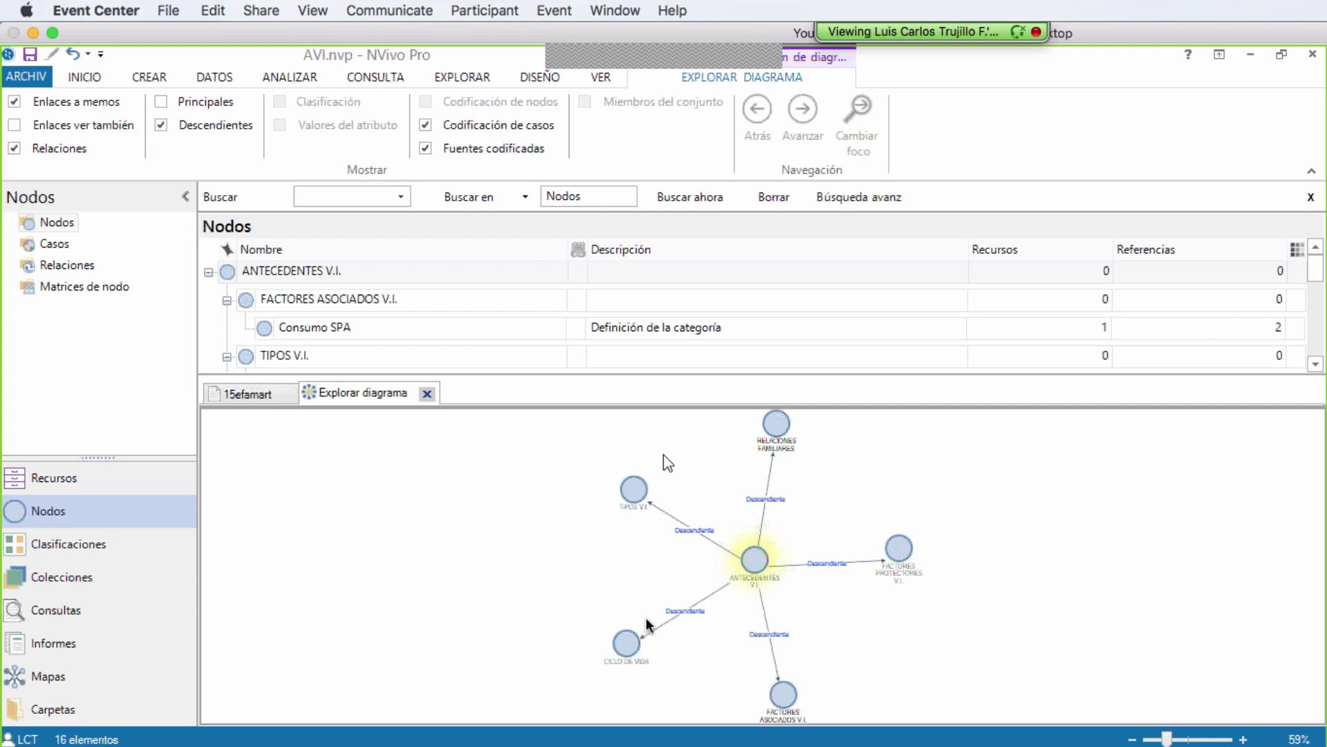
- Export the explore diagram as a JPEG image named AVL.jpg to the Escritorio folder
right_click(665, 462)
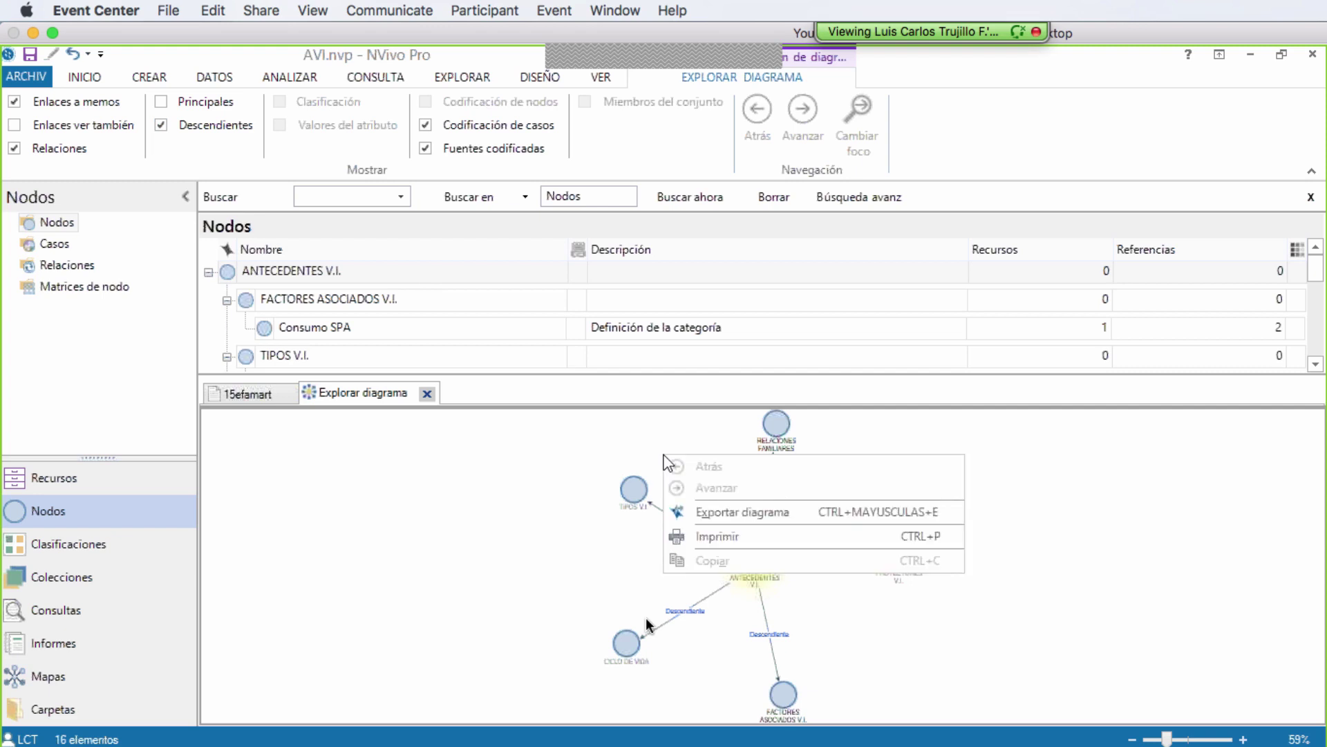
click(743, 514)
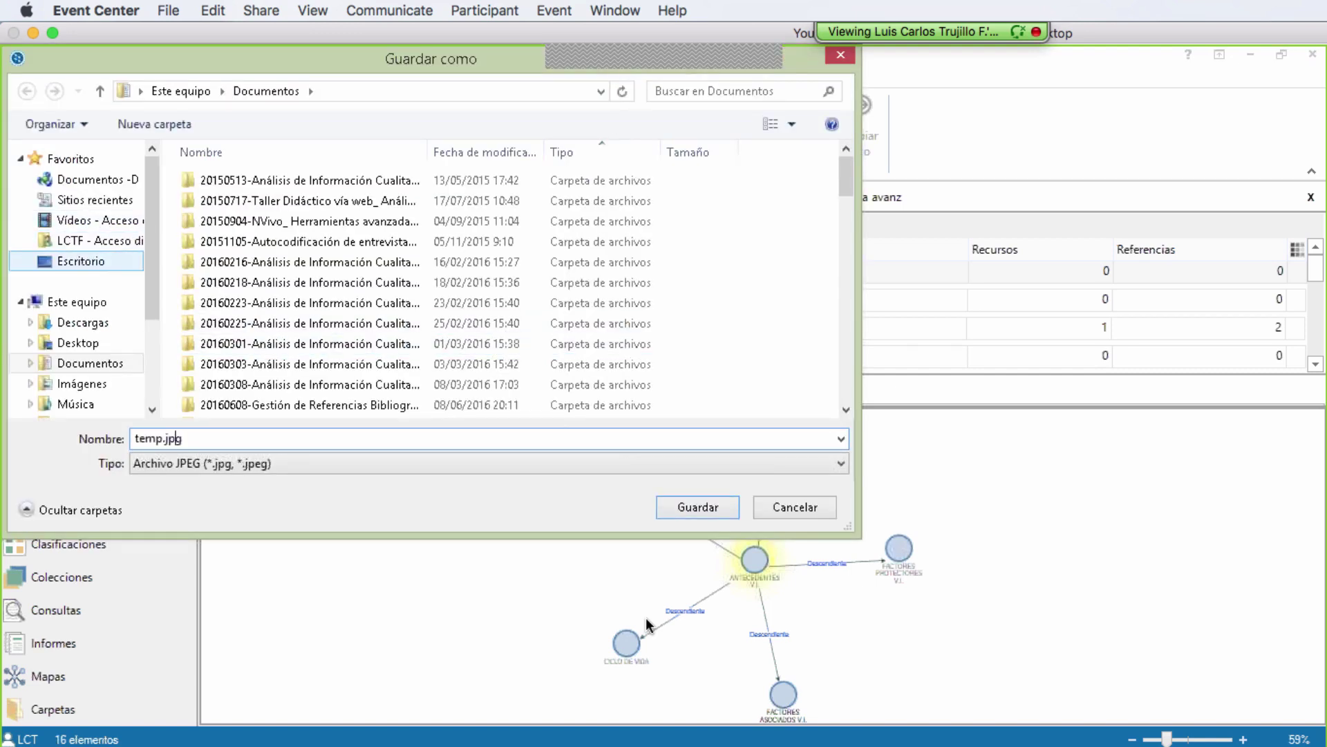
click(83, 266)
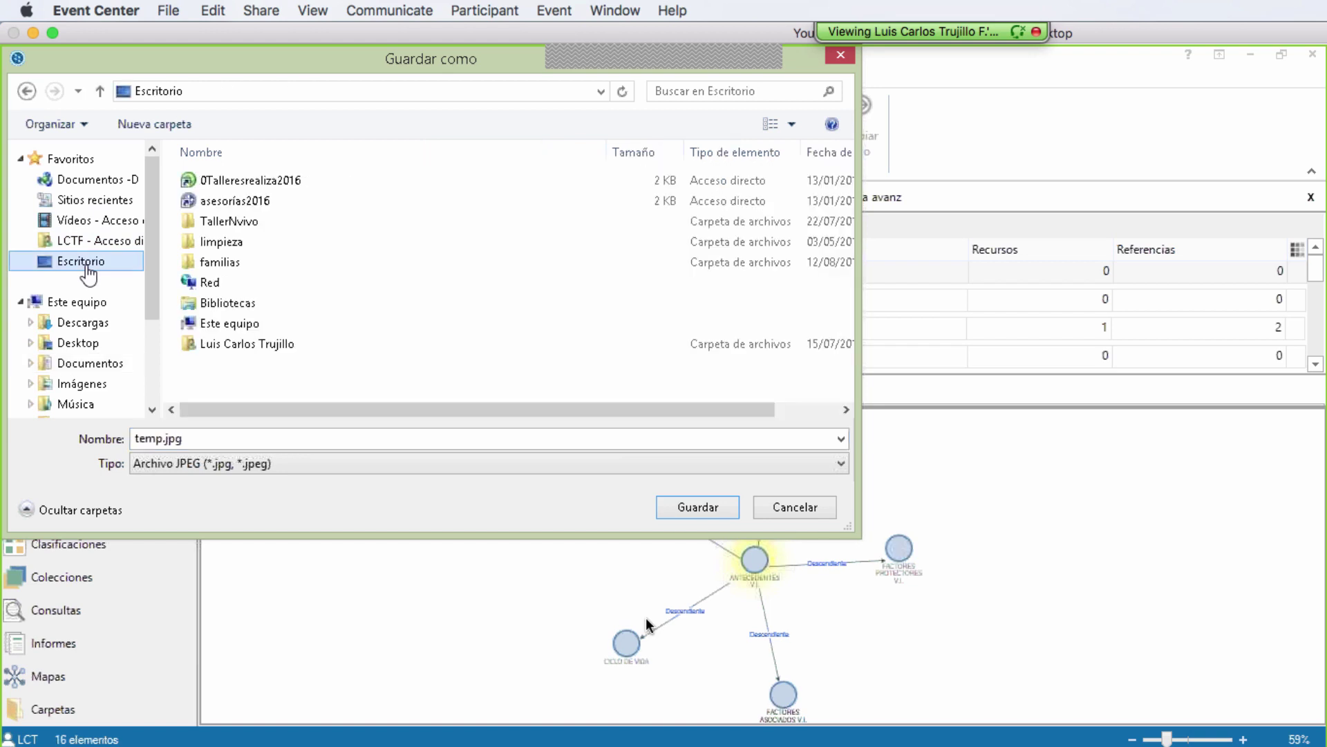
double_click(166, 438)
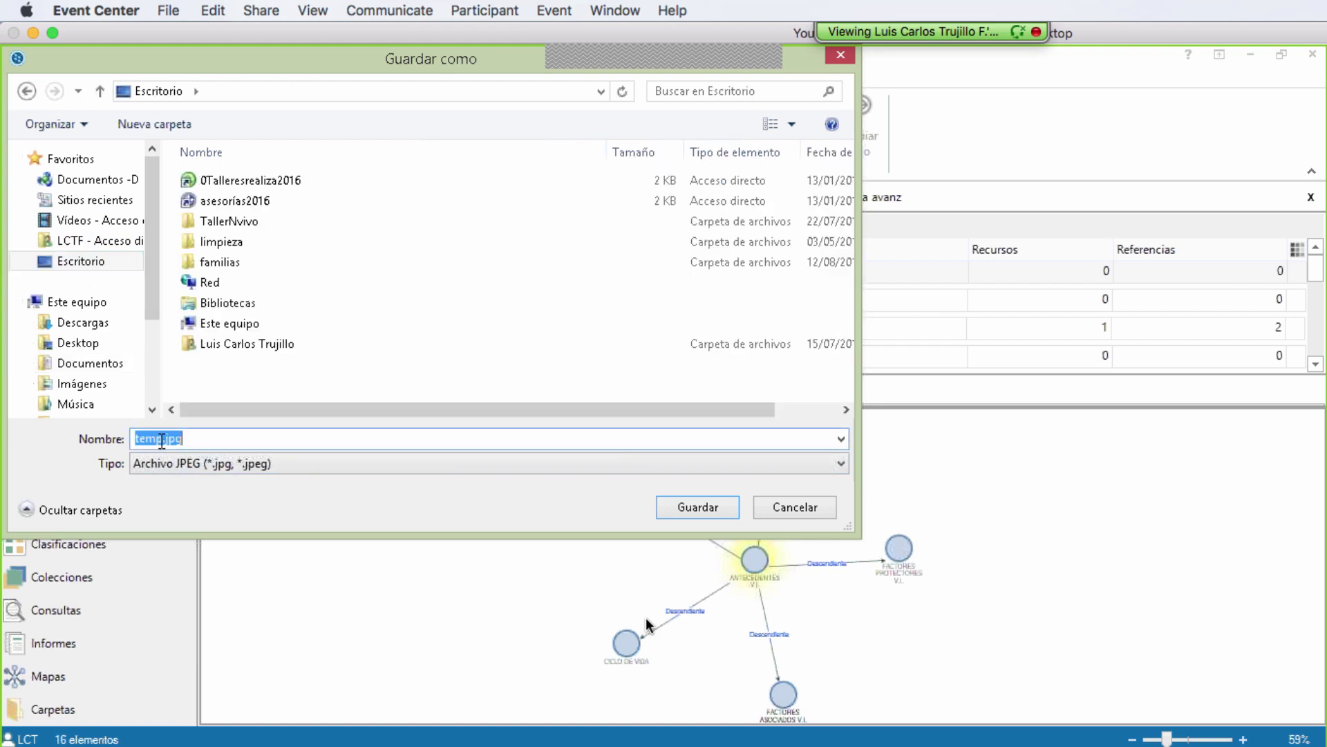
click(161, 438)
key(BackSpace)
key(BackSpace)
key(BackSpace)
key(BackSpace)
text(AV)
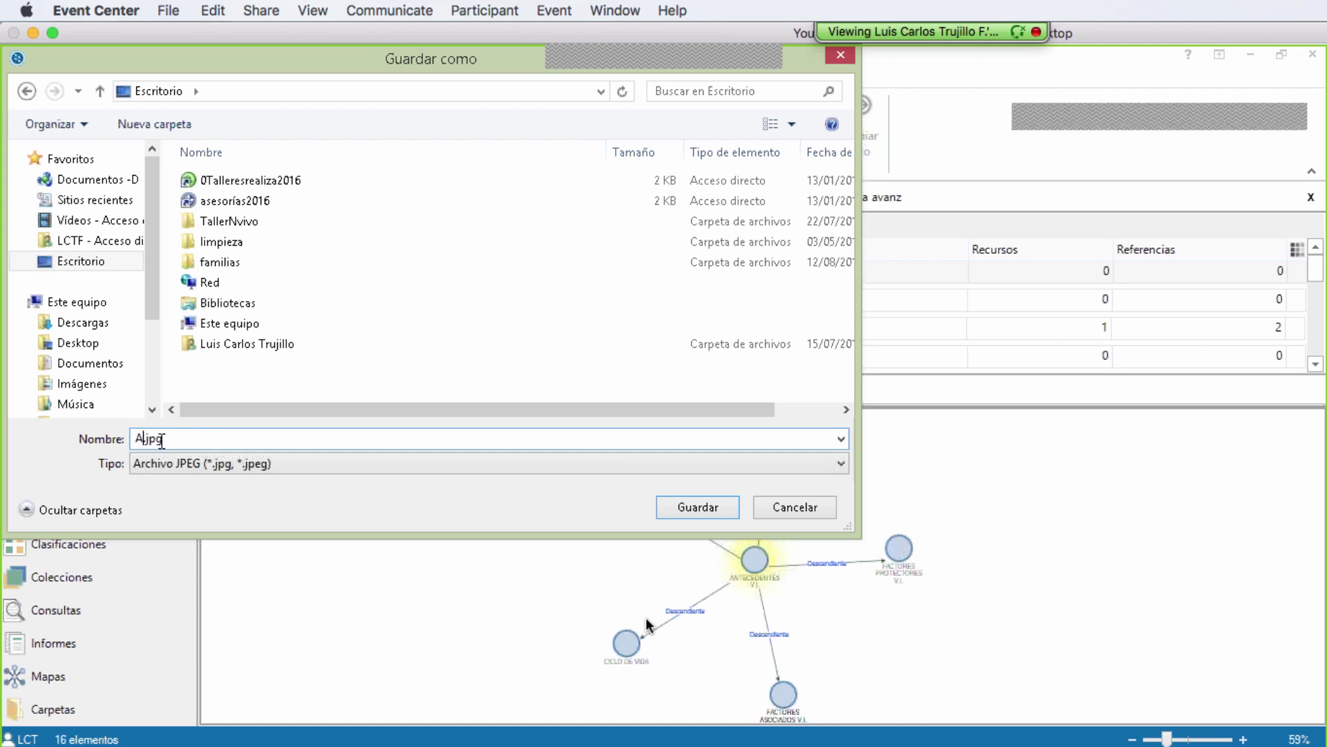
text(L)
key(Return)
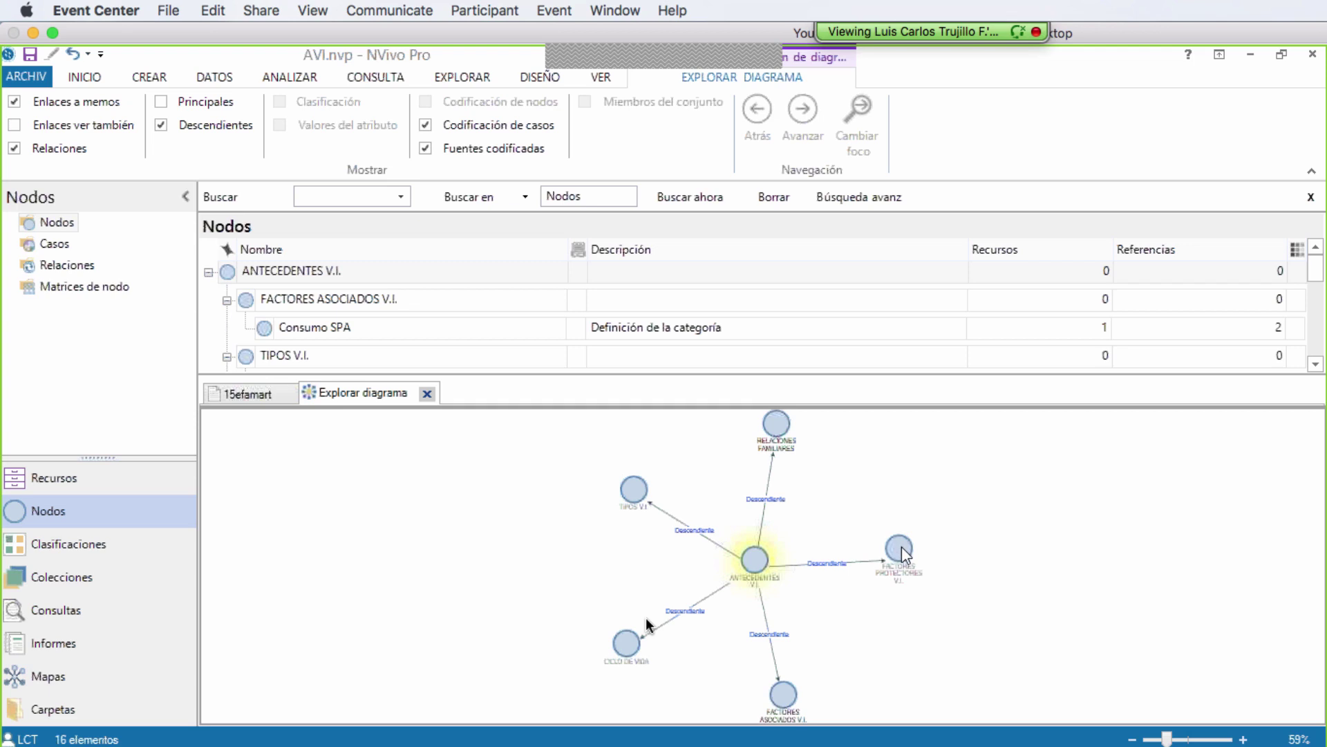
click(786, 703)
right_click(786, 702)
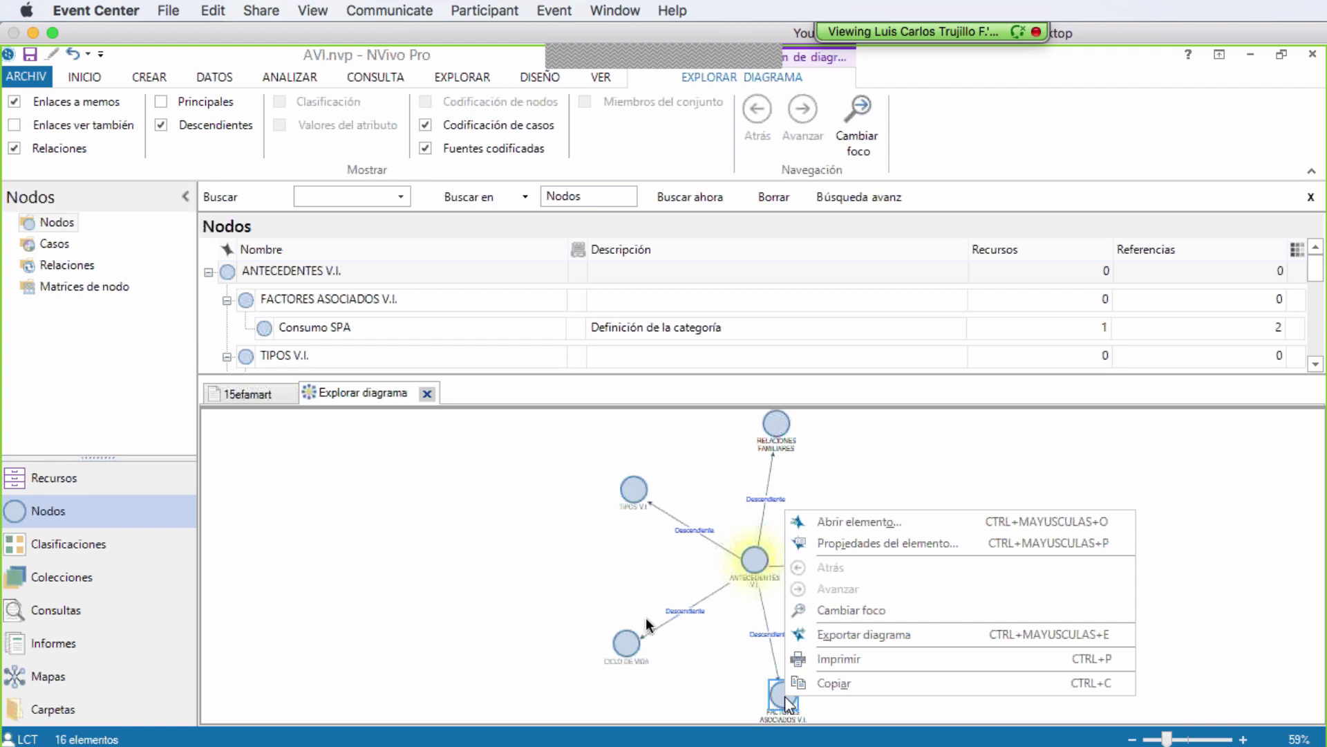
click(483, 582)
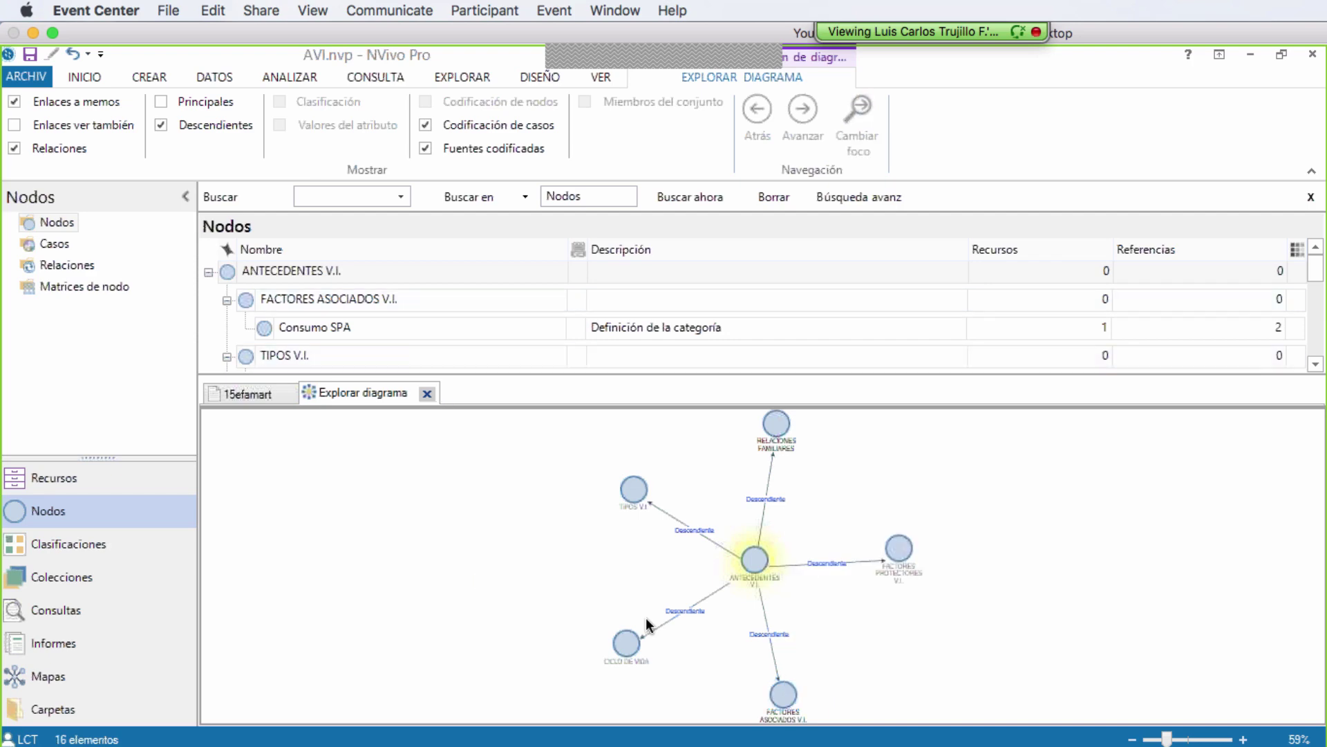
- Close the explore diagram and open the Consumo SPA node to view its coded references in an enlarged detail view
click(428, 393)
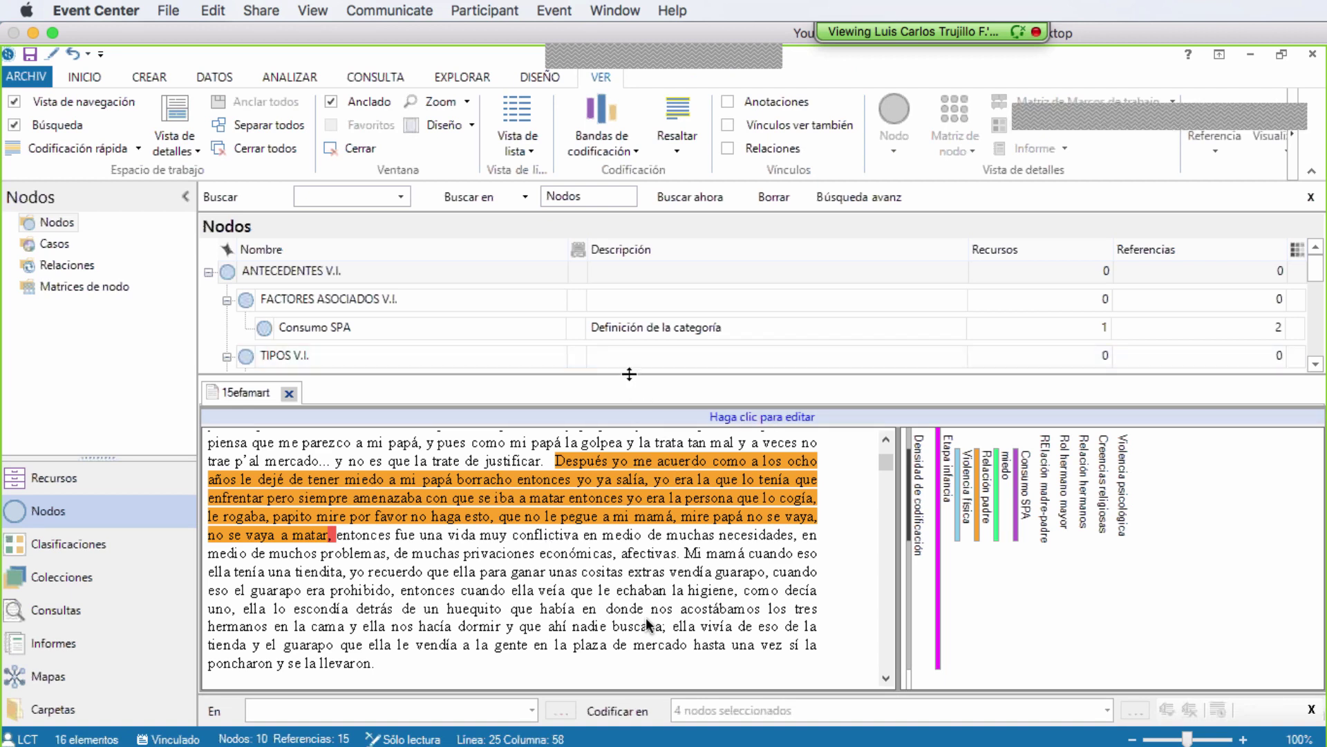
drag(629, 374, 589, 495)
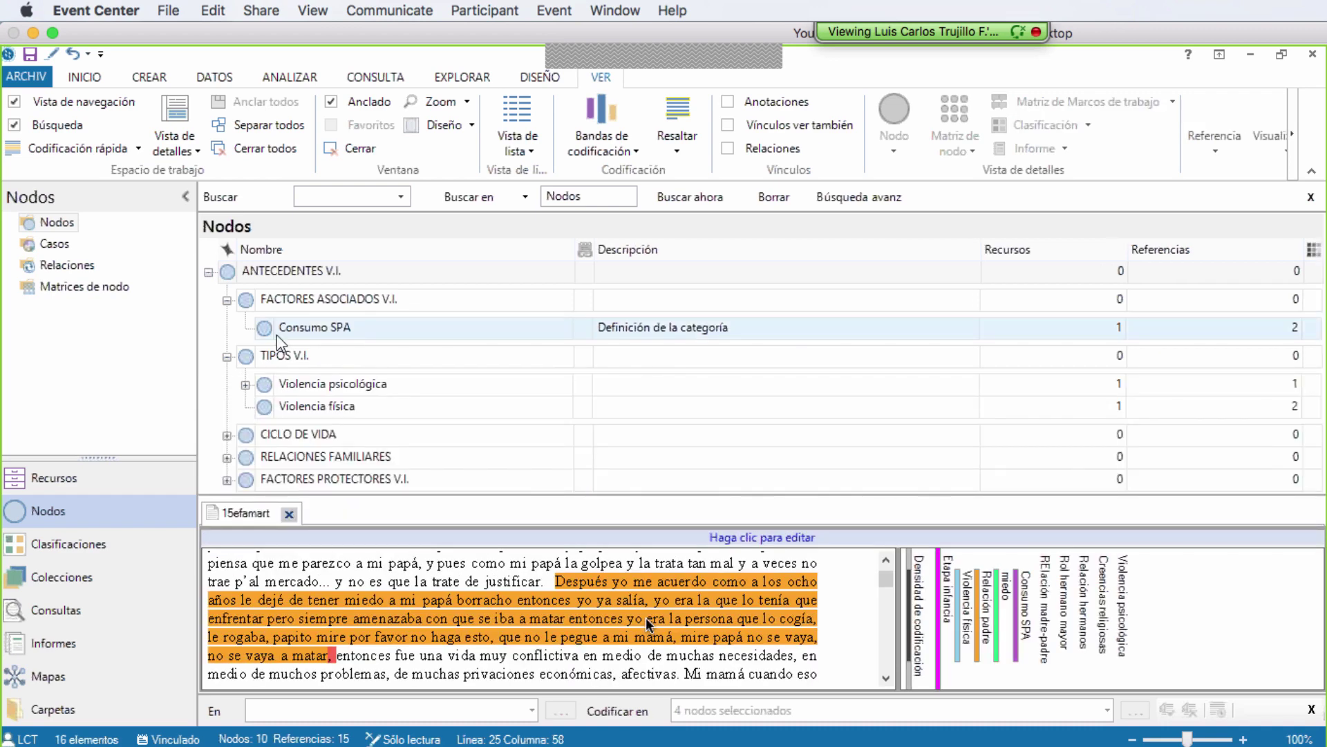
click(354, 332)
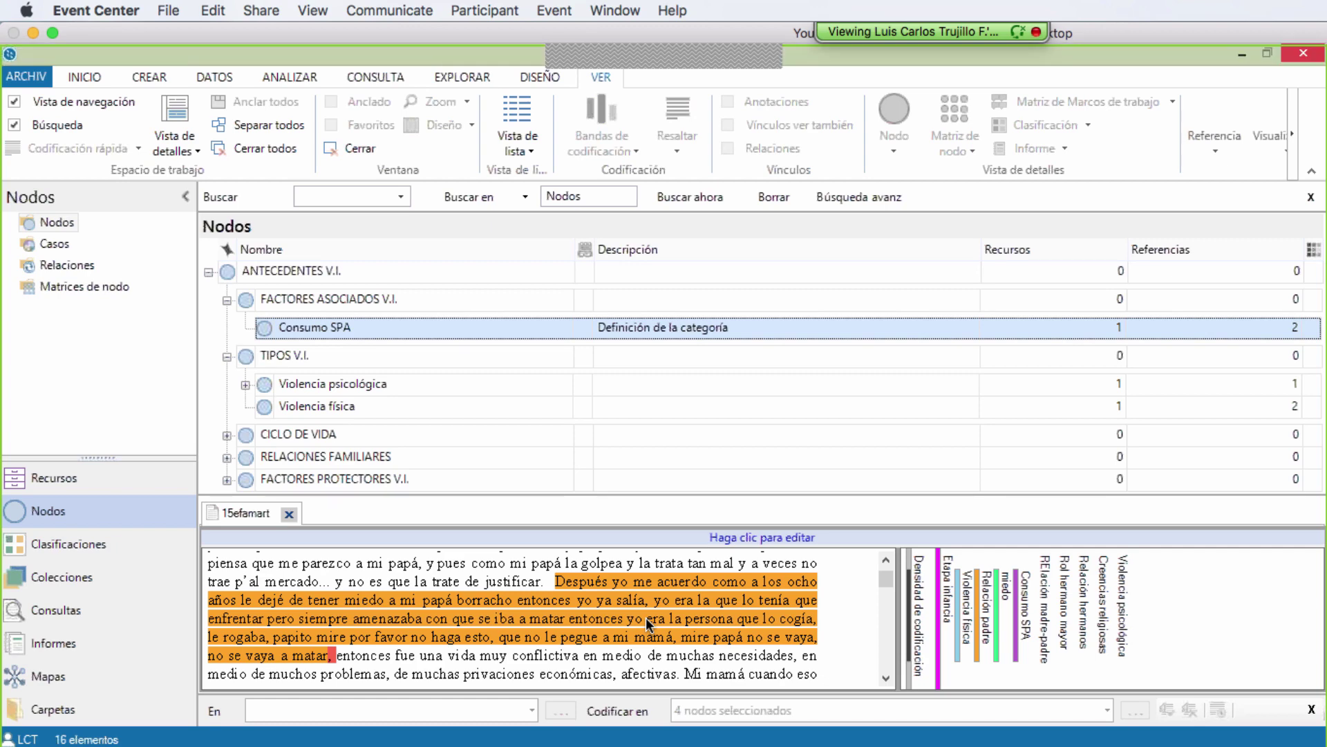
key(Return)
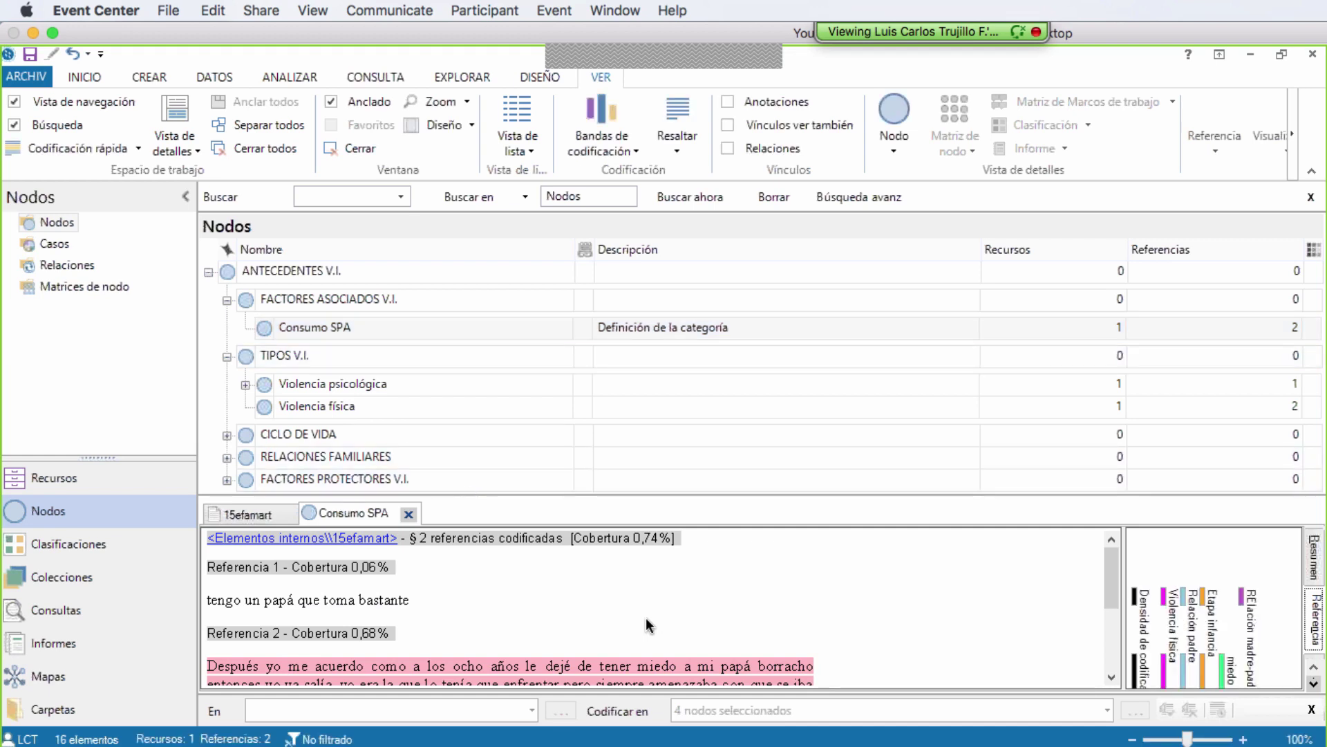
drag(469, 495, 472, 338)
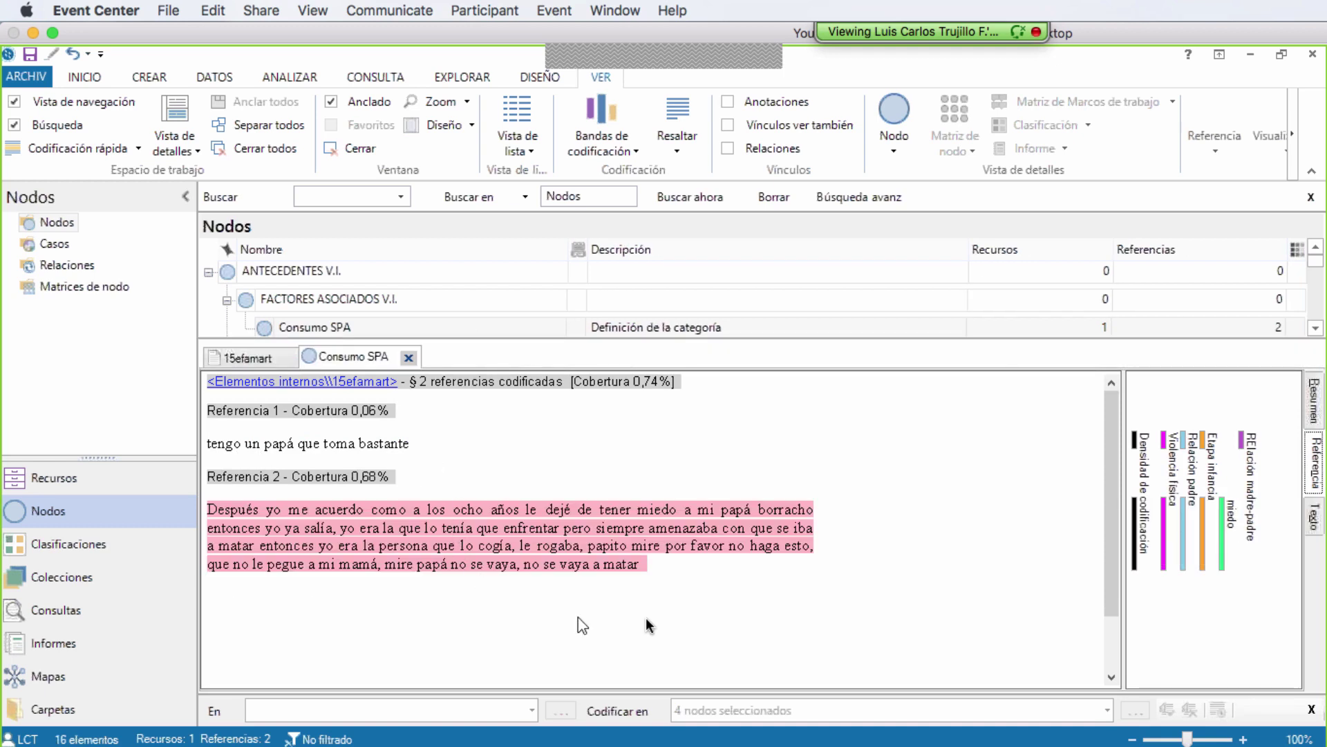
drag(645, 563, 448, 543)
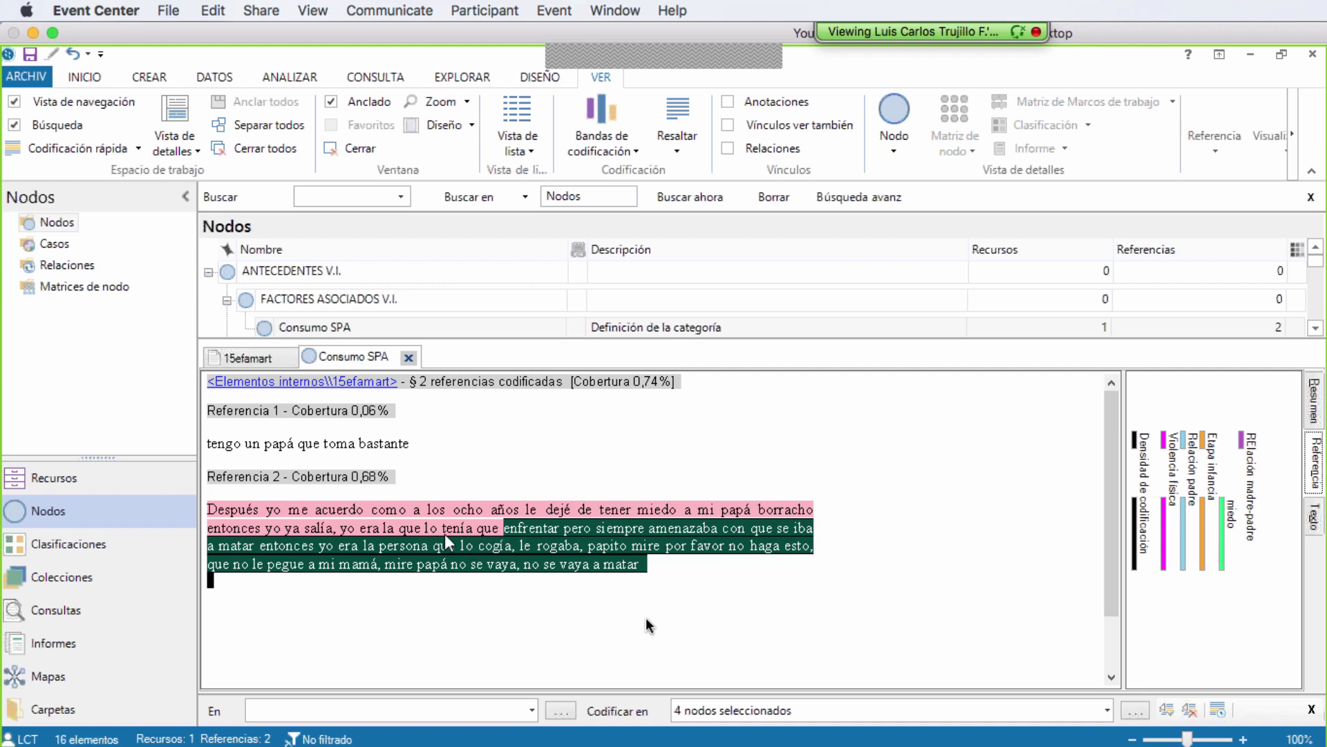
click(565, 539)
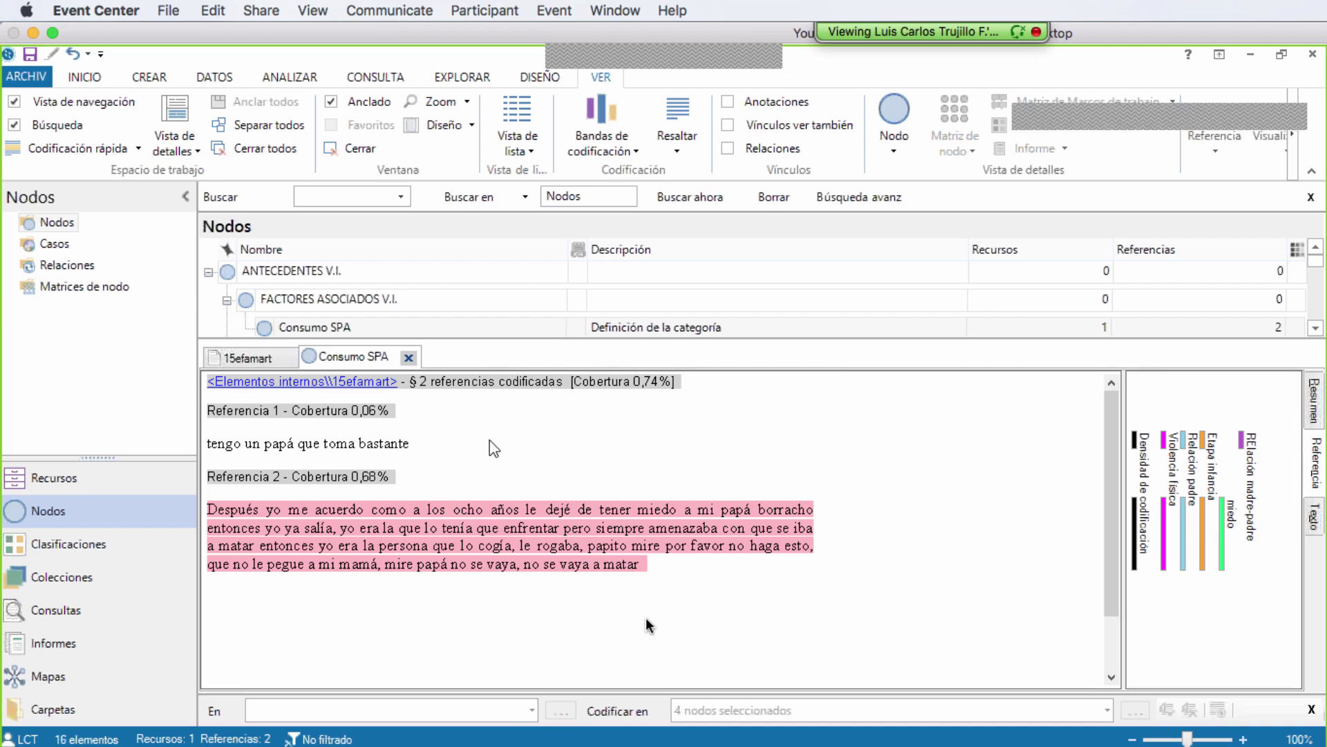
- Export the Consumo SPA reference view as a .docx with name, description, annotations, see-also links and memo links, opening it on export without Word's document recovery list
right_click(493, 448)
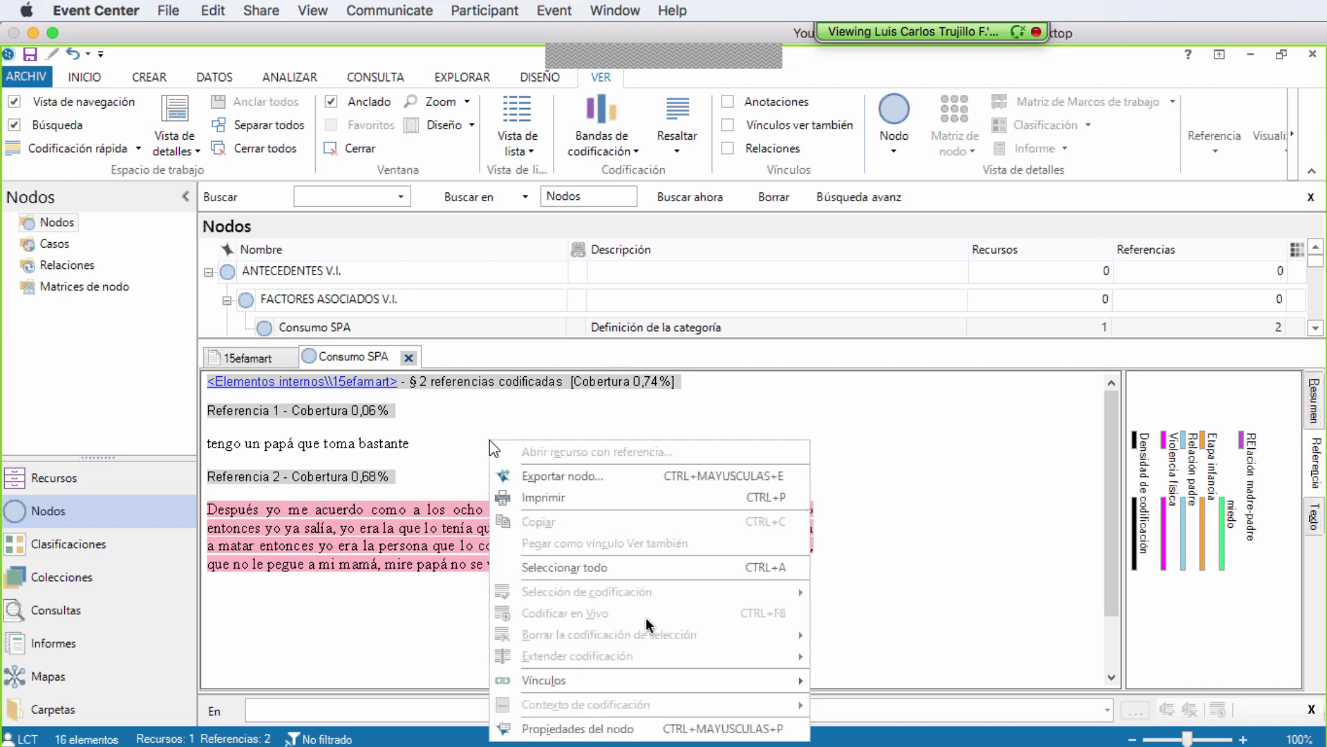
click(552, 475)
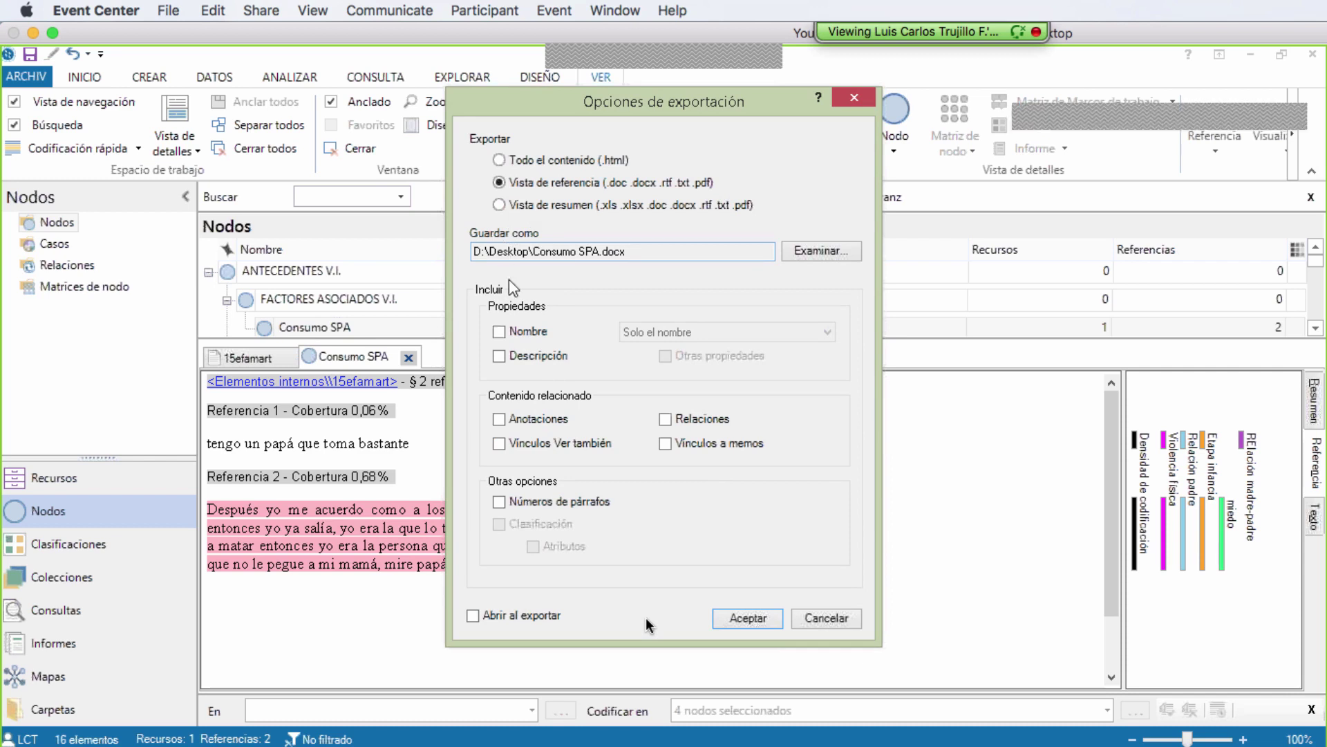
click(500, 332)
click(499, 356)
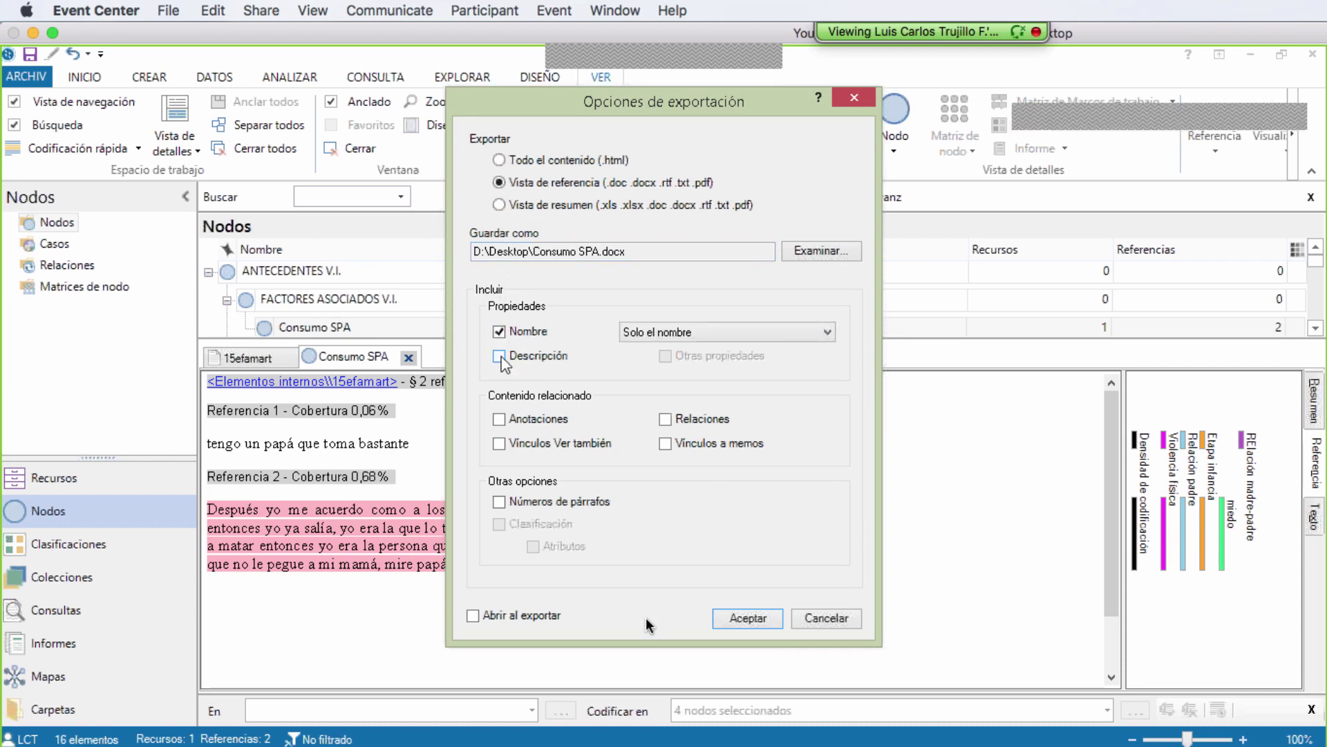
click(499, 419)
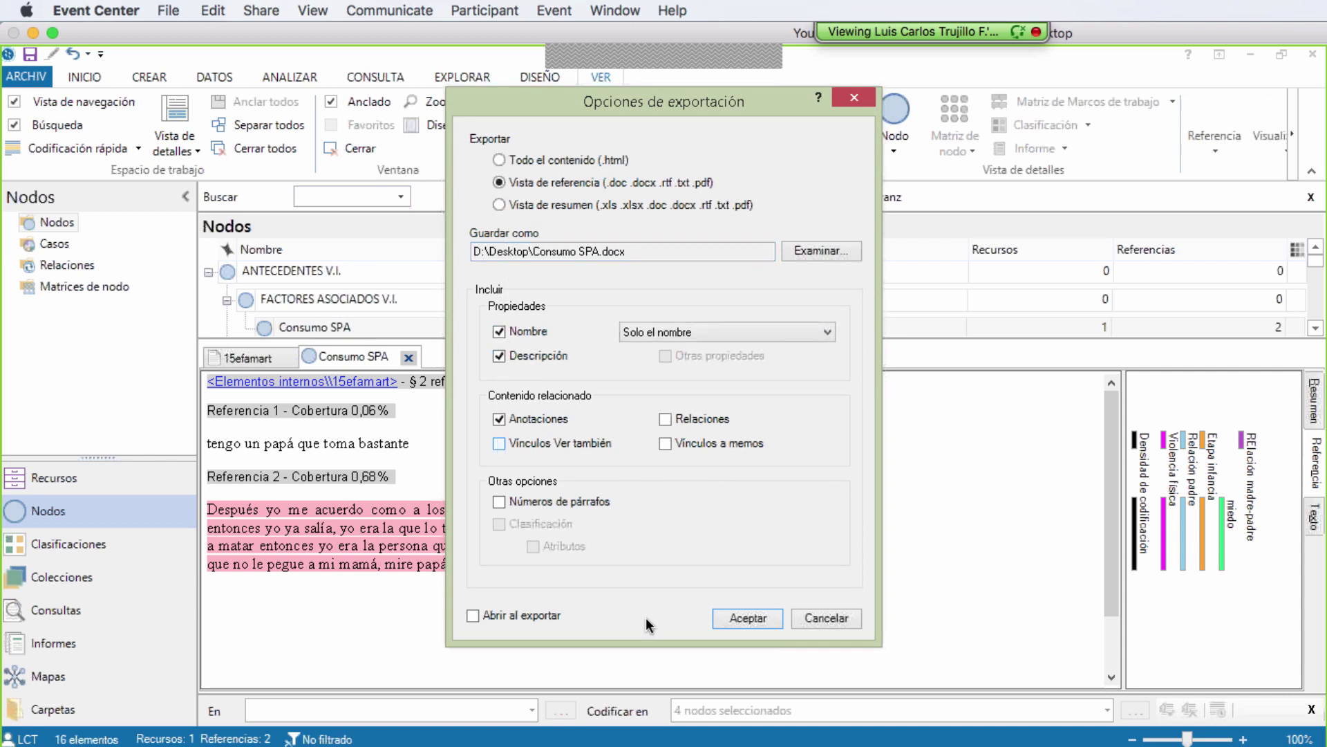
click(499, 443)
click(668, 445)
click(476, 617)
click(734, 620)
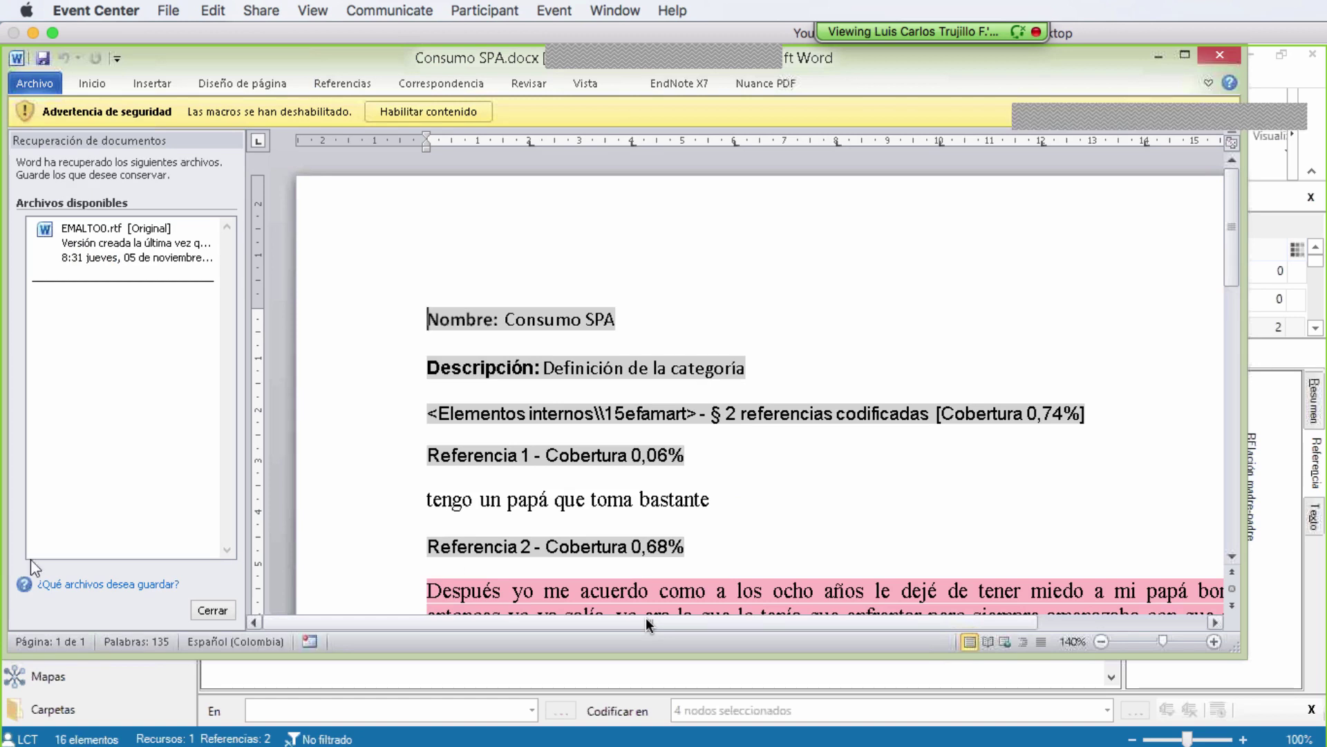
click(212, 609)
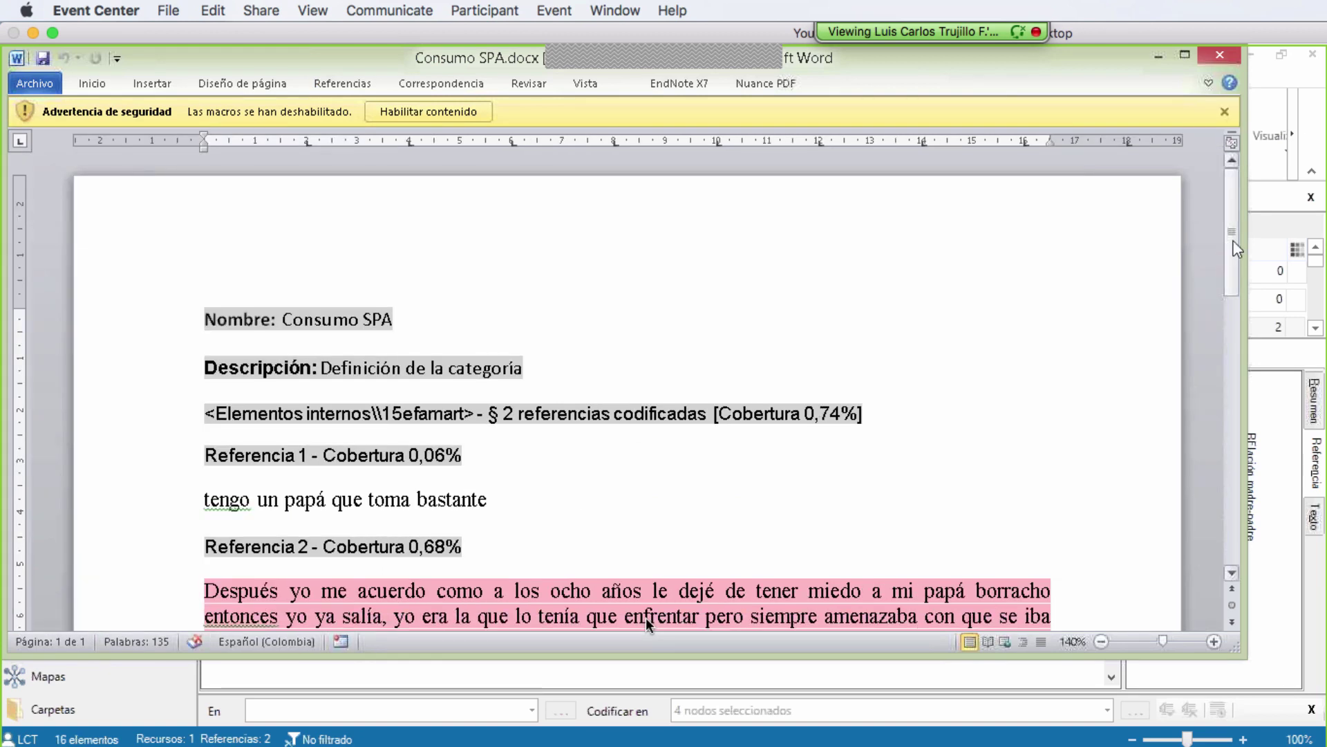
- Review the exported Consumo SPA document through to its see-also links, and close it
mouse_move(1237, 247)
mouse_down()
mouse_move(1237, 264)
mouse_move(1221, 261)
mouse_up()
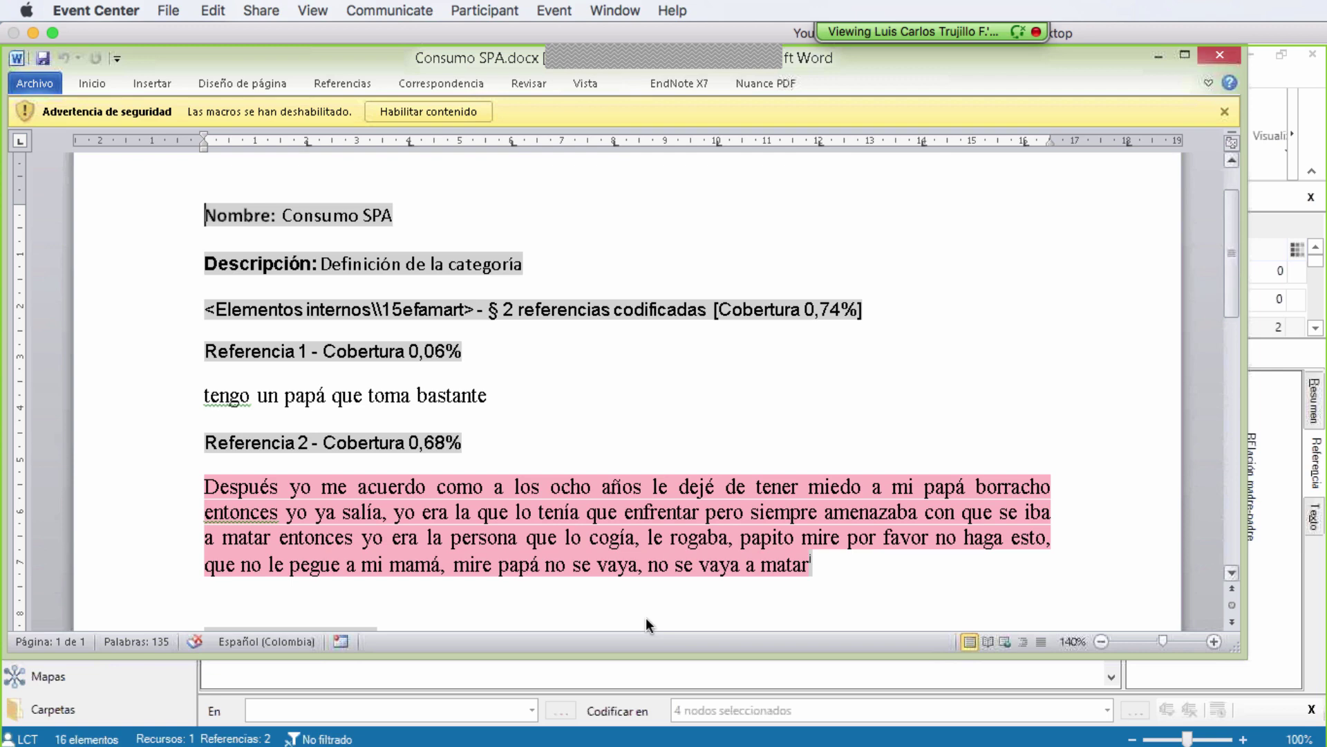
drag(1232, 263, 1210, 299)
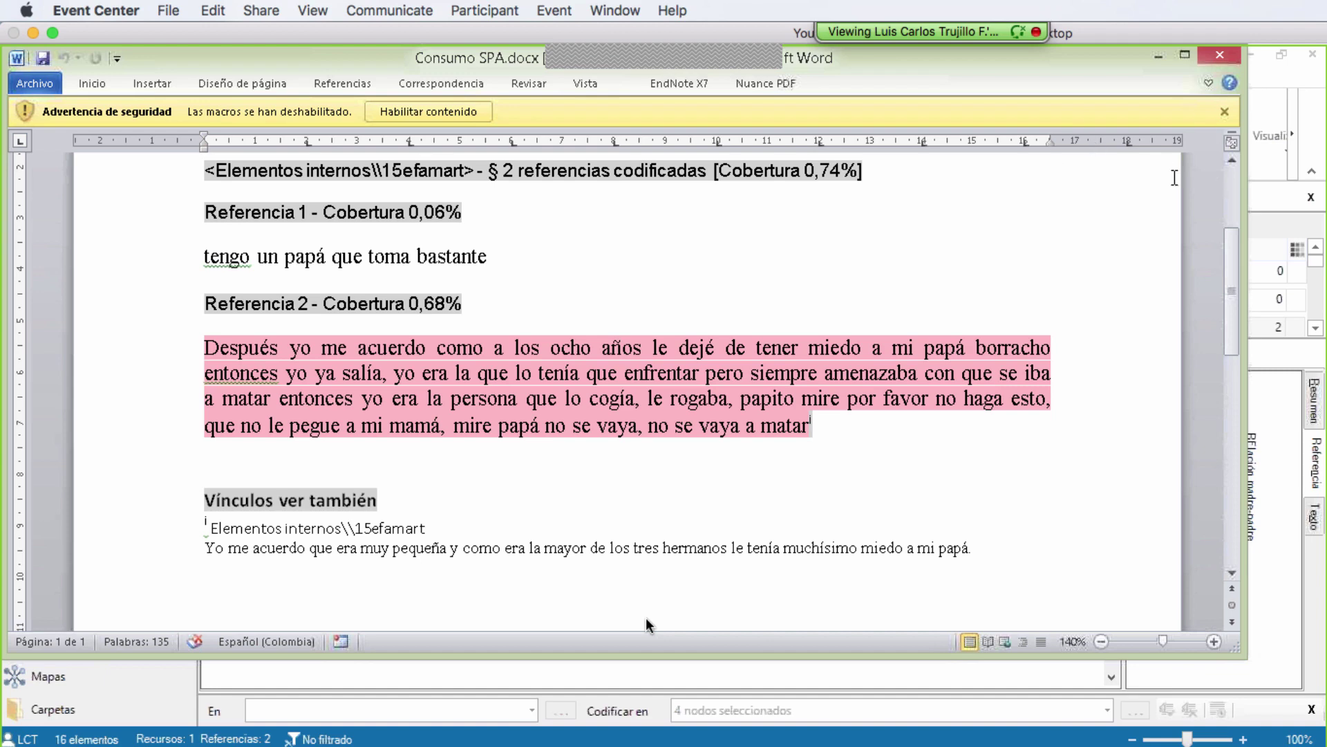
click(1219, 55)
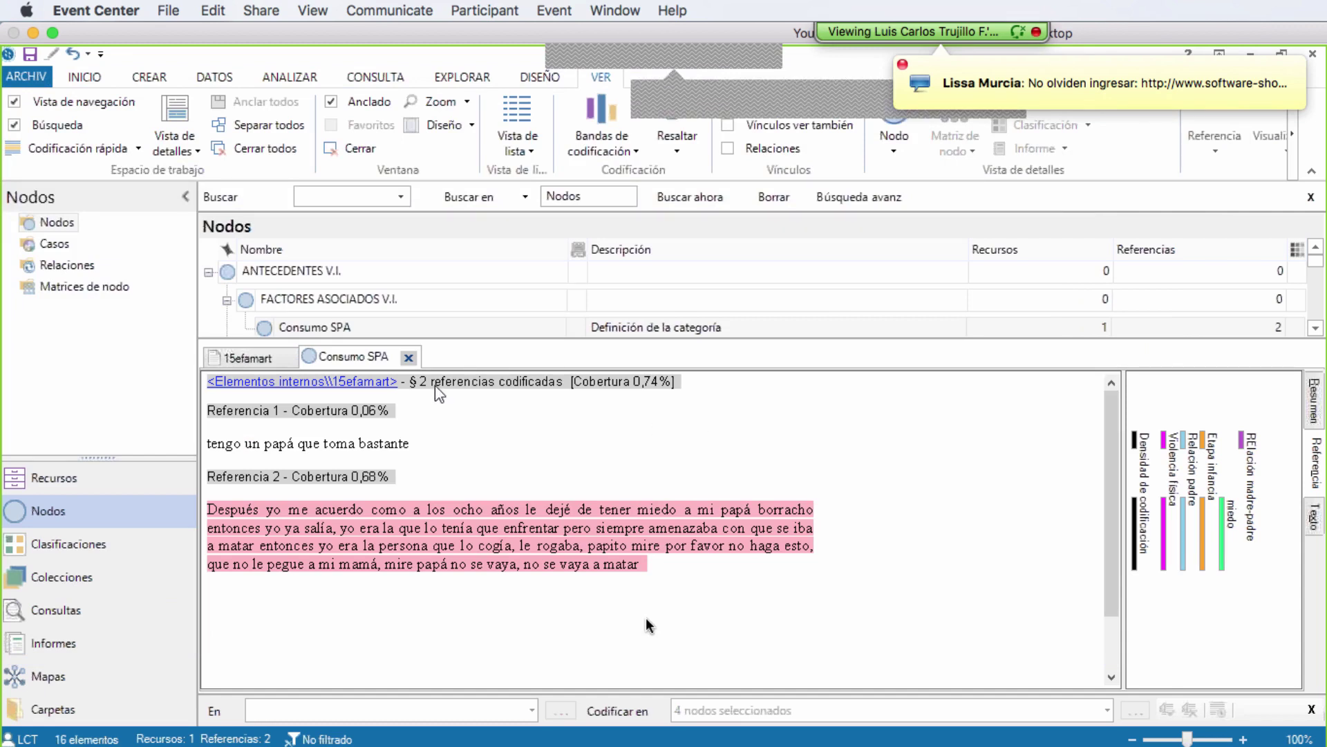
- Switch to the project's maps list and close the open Consumo SPA and 15efamart views
click(36, 682)
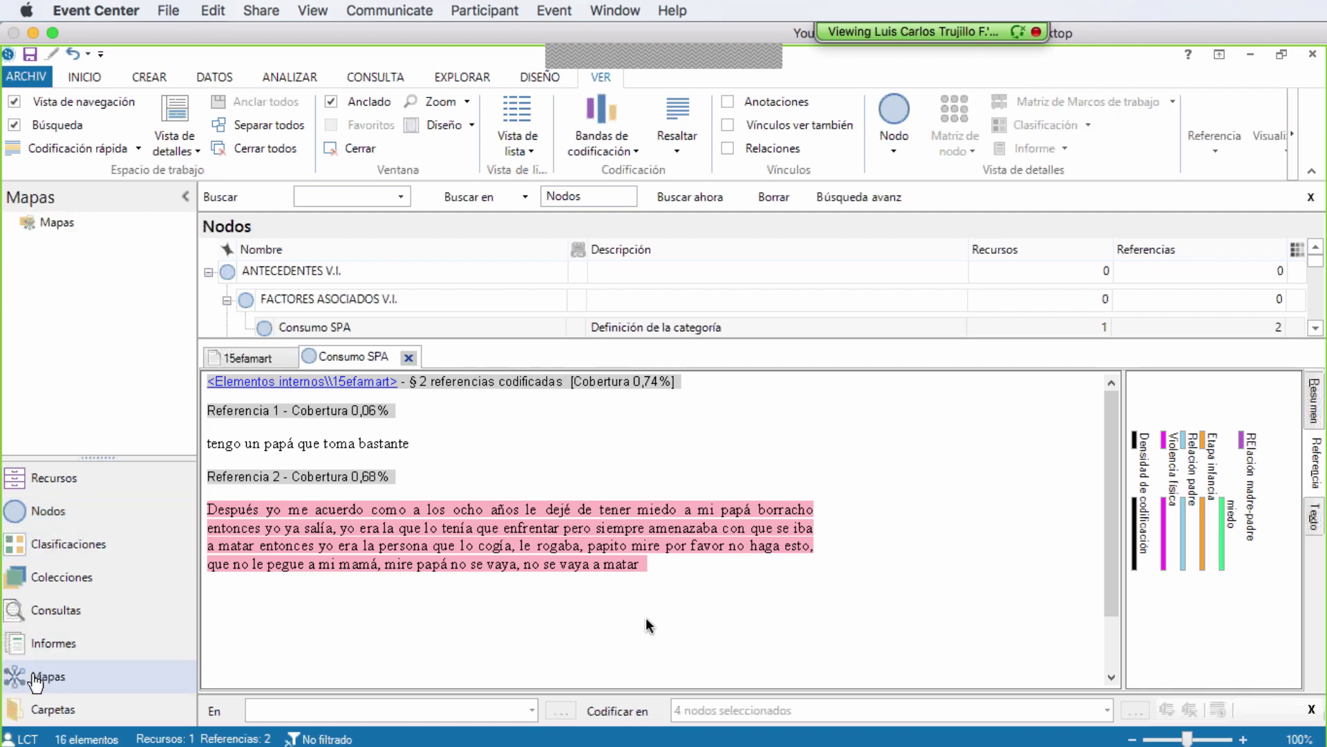
click(409, 357)
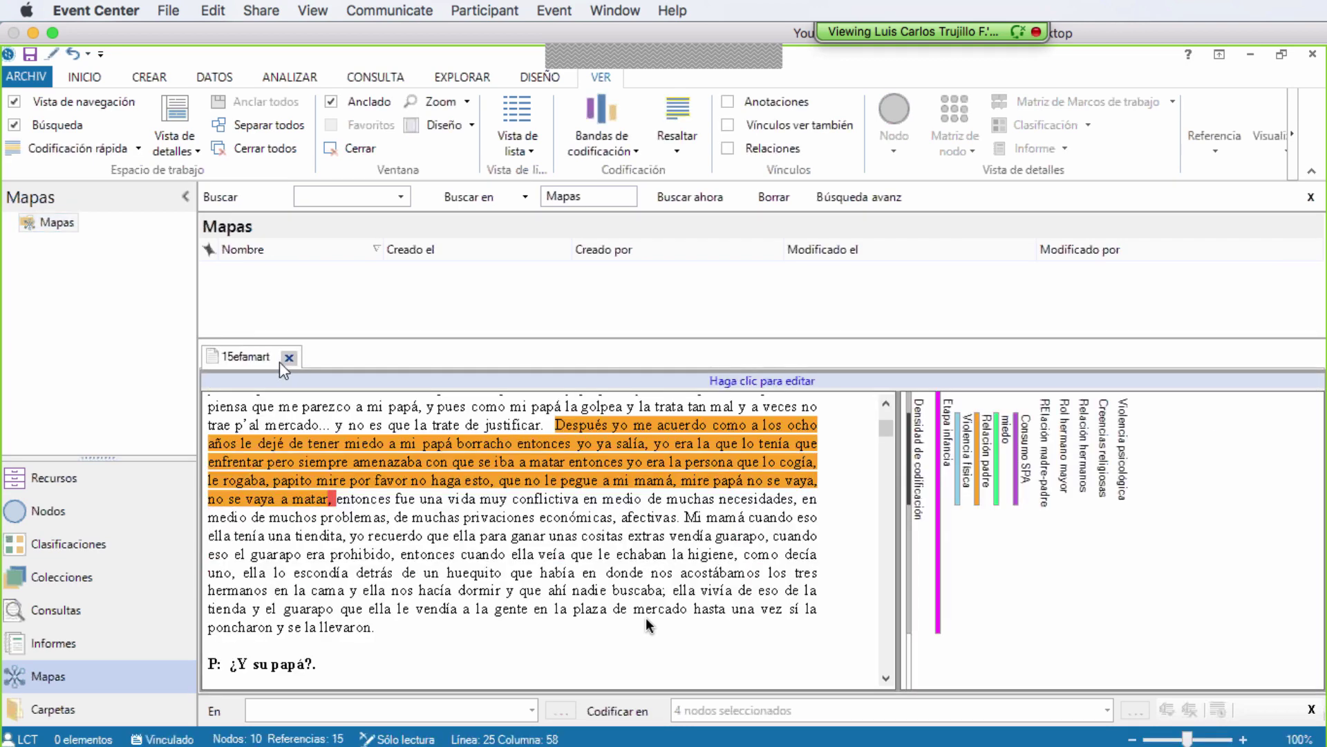
click(290, 358)
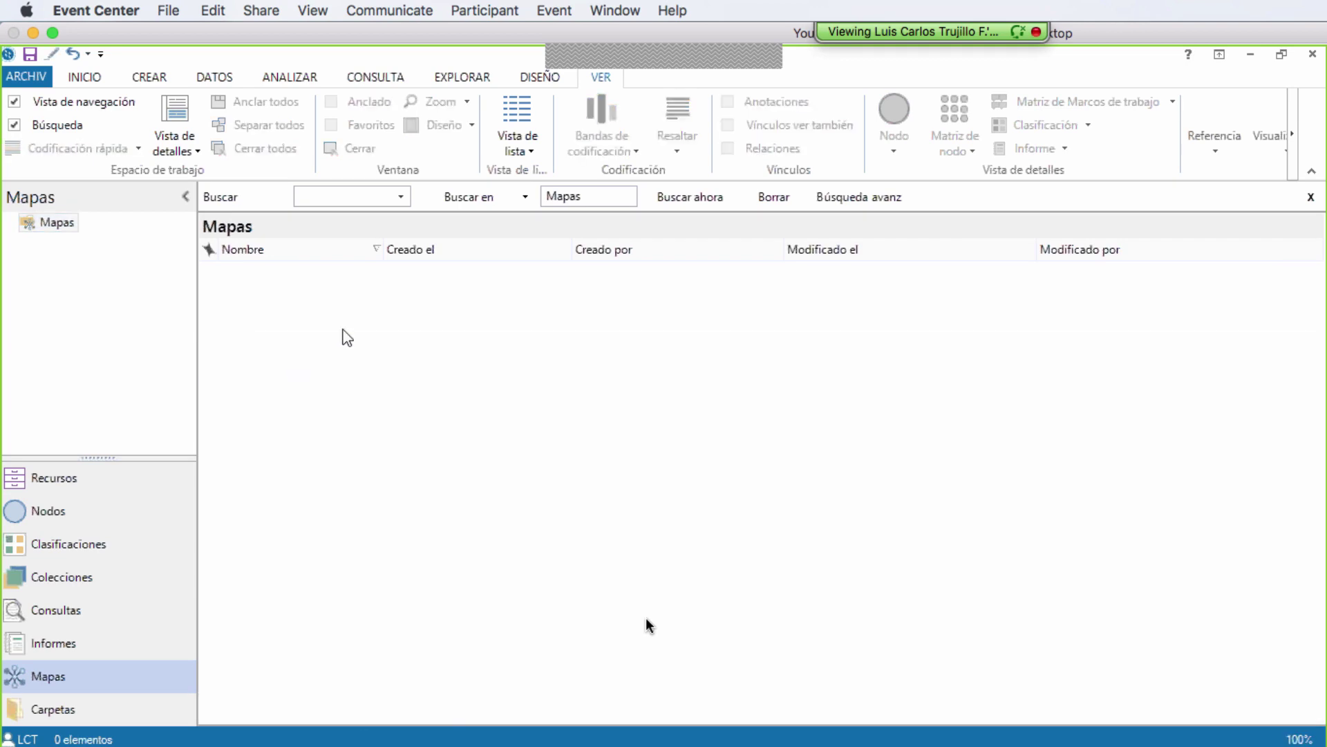
- Create a new project map (mapa de proyecto) named AVI
right_click(394, 306)
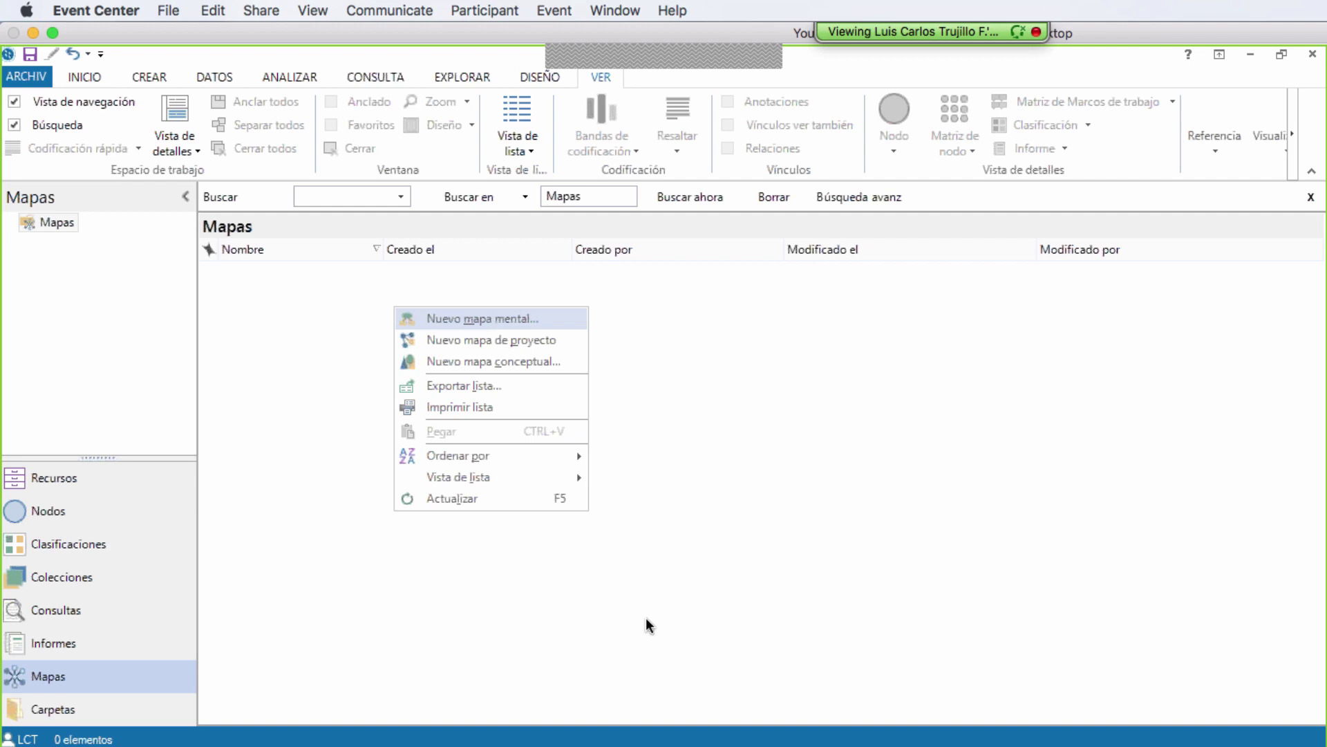
click(511, 348)
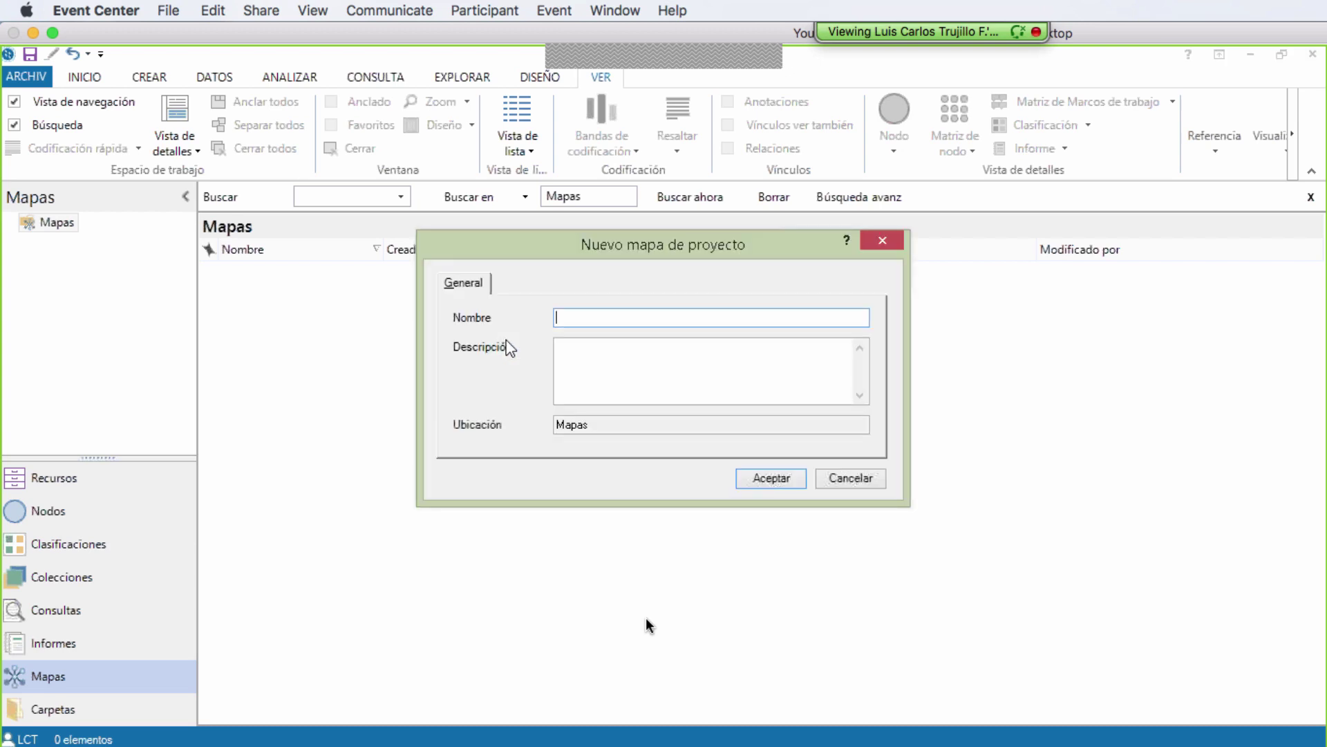
text(DA)
key(BackSpace)
key(BackSpace)
text(AVI)
click(771, 484)
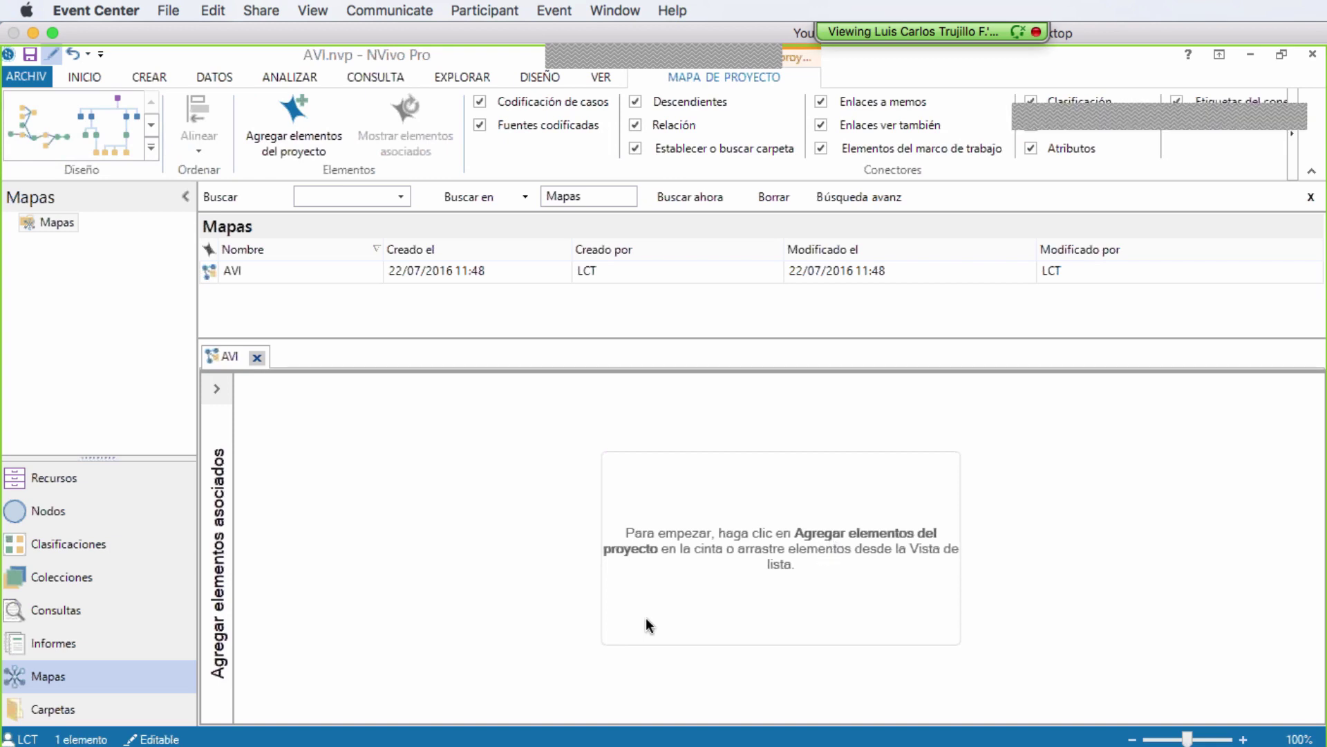
- Add the ANTECEDENTES V.I. node to the AVI map with its descendant nodes selected automatically
right_click(829, 532)
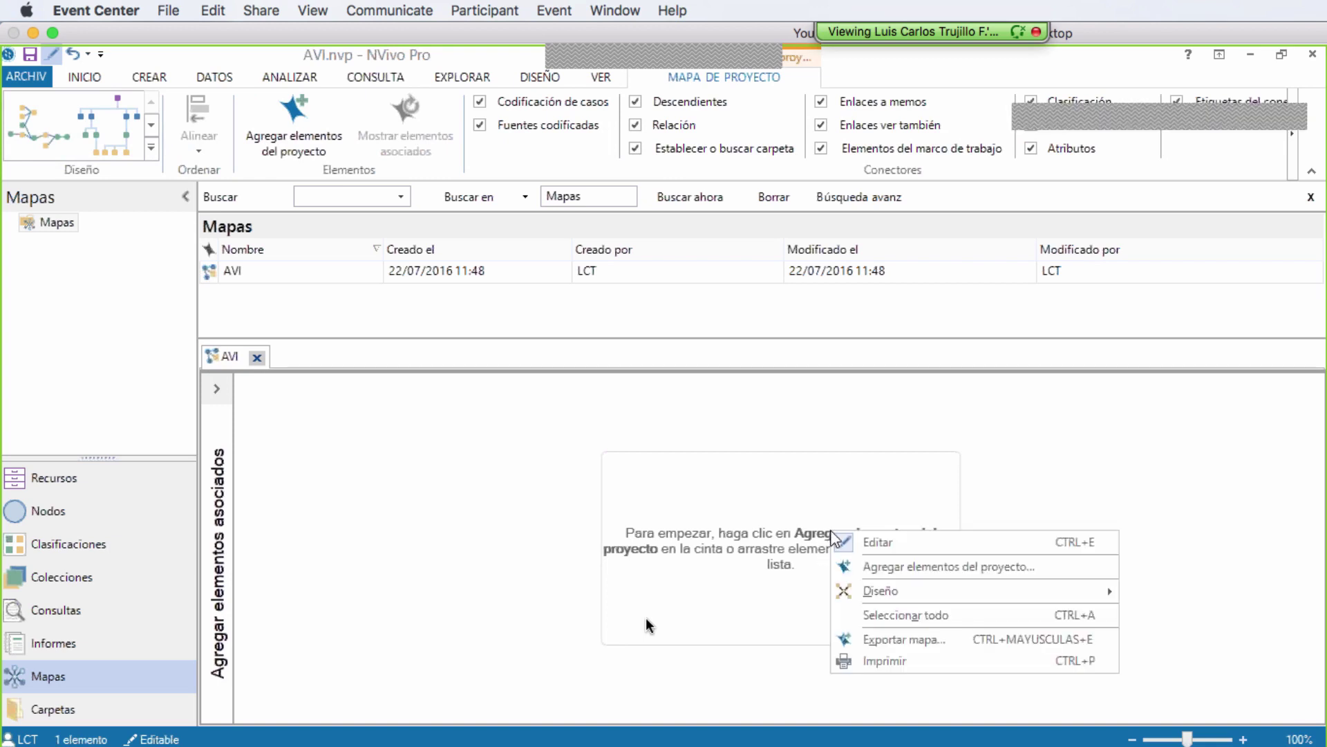
click(899, 570)
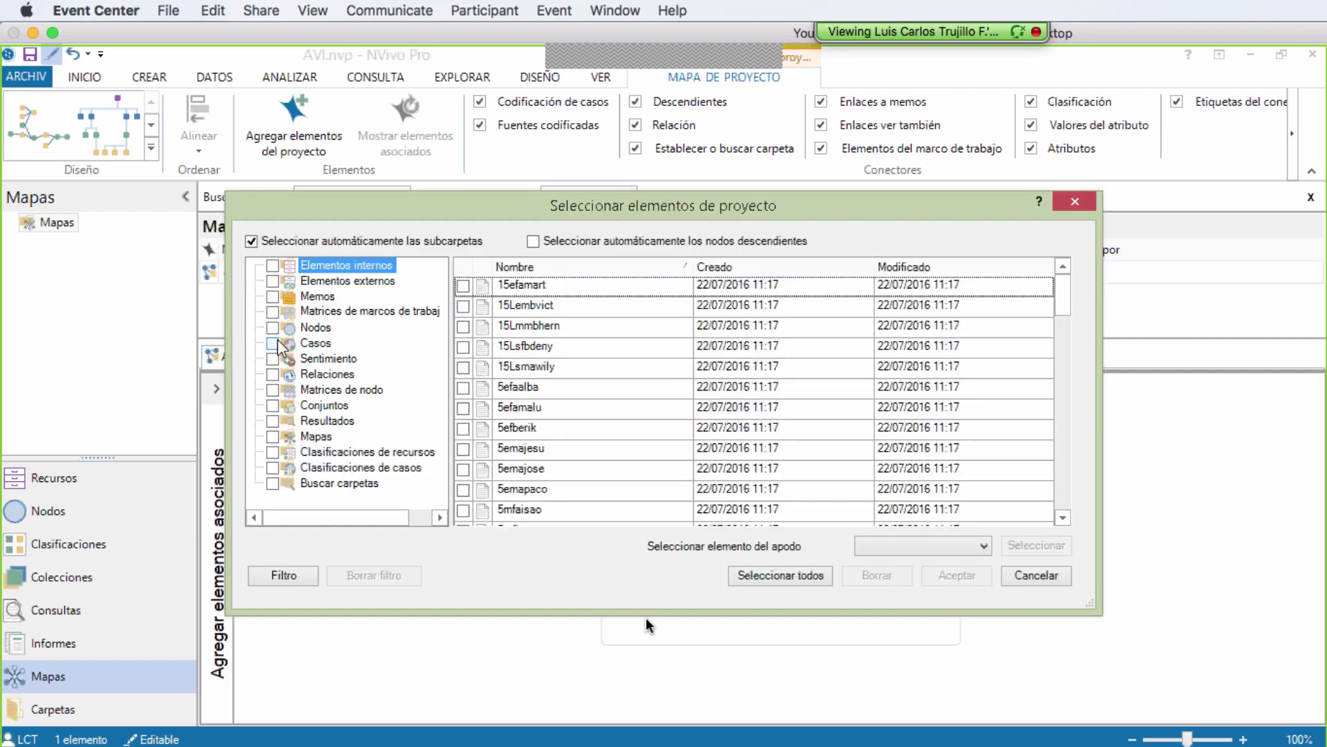
click(315, 329)
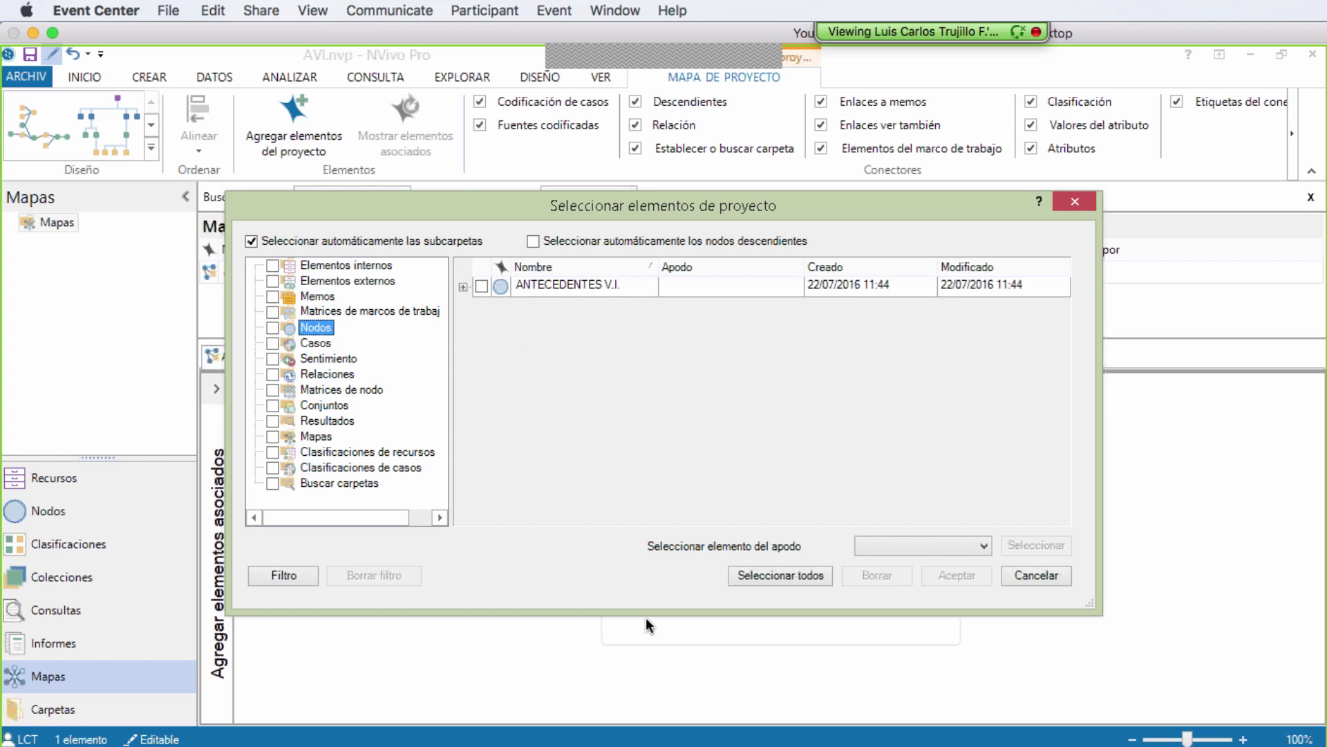
click(533, 241)
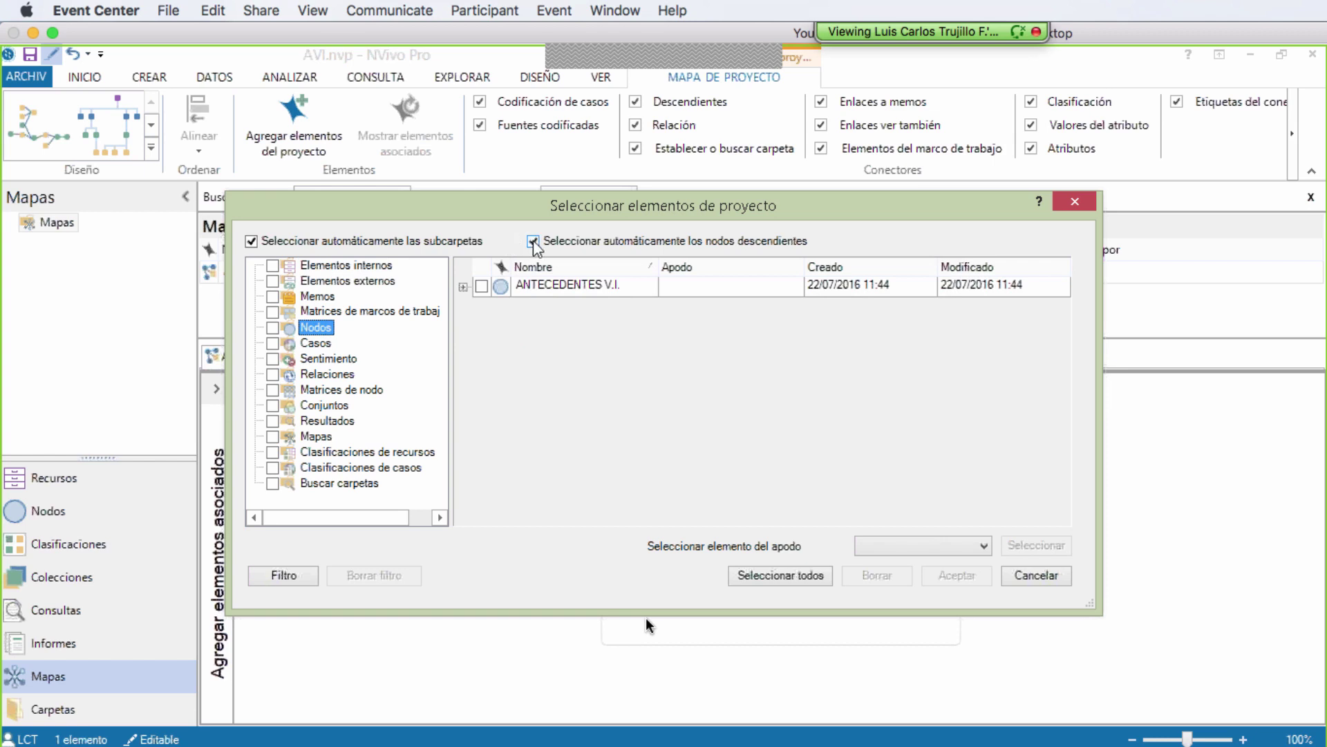
click(482, 286)
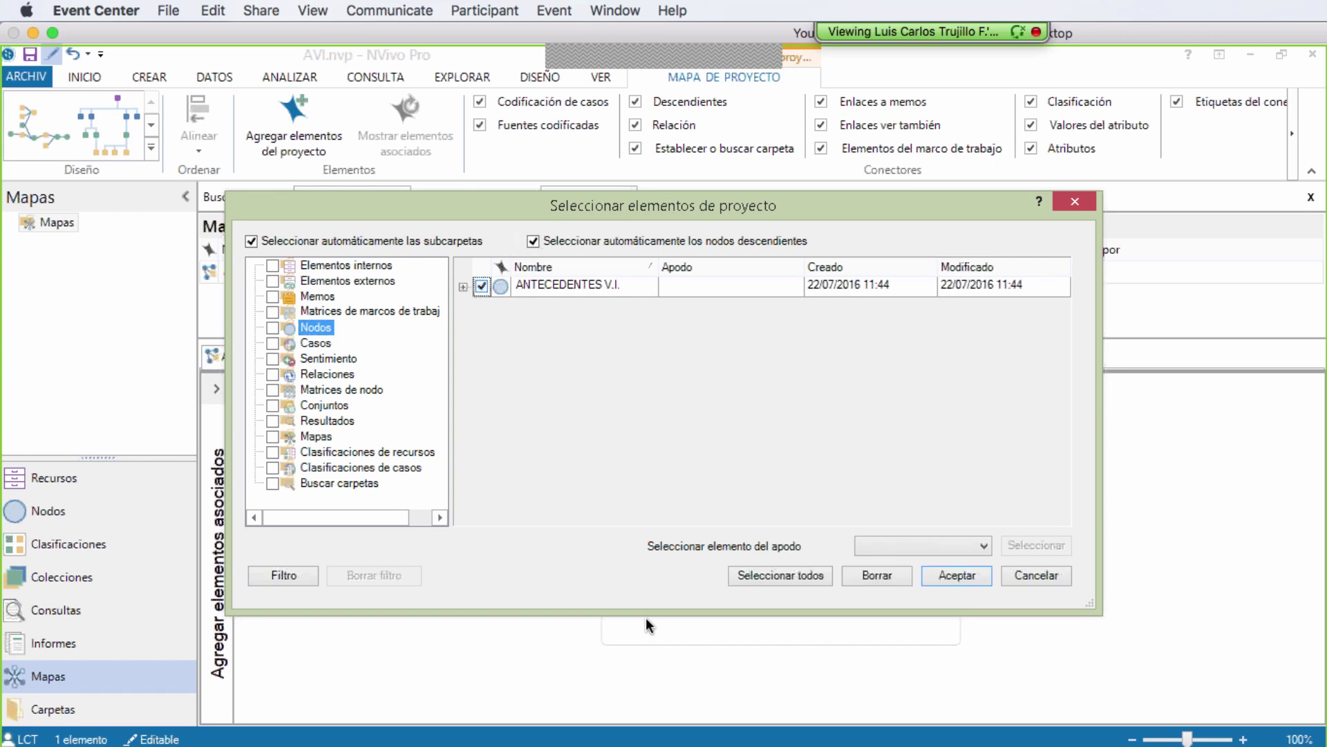
click(463, 287)
click(482, 312)
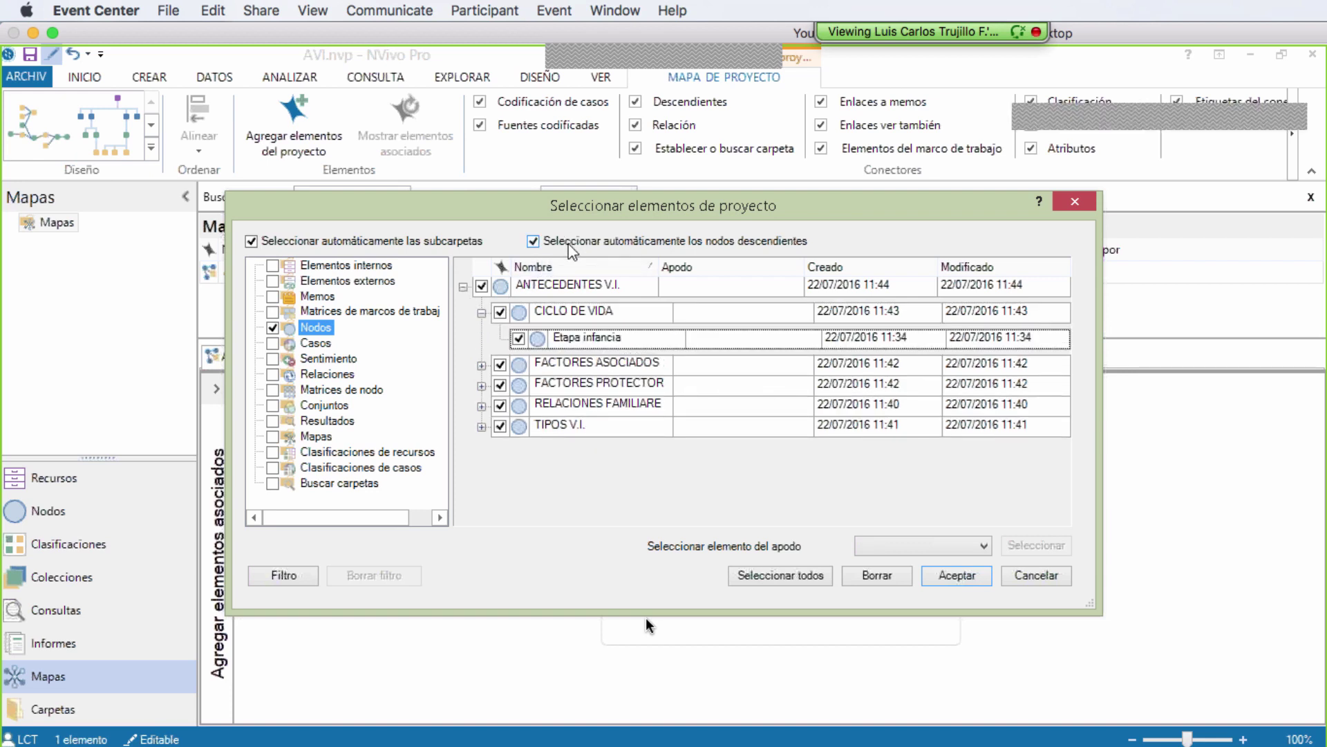
click(482, 365)
click(957, 575)
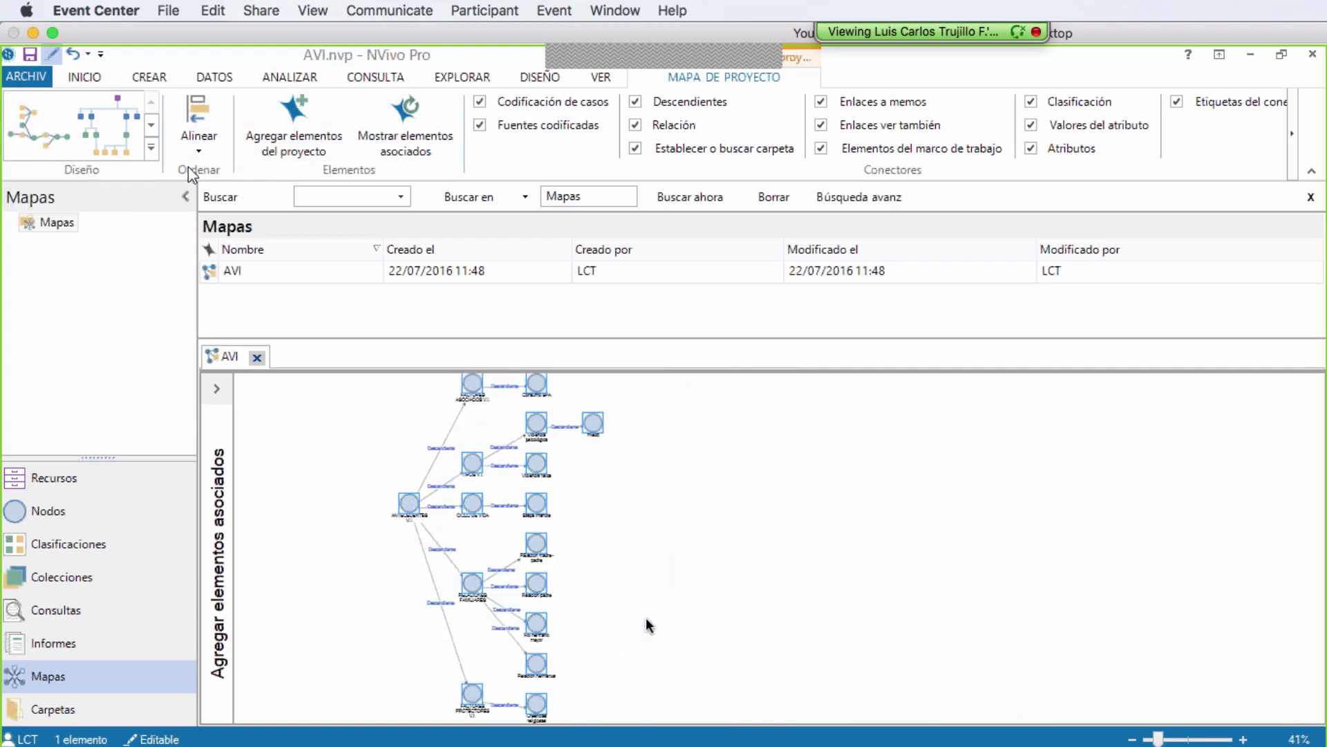
- Apply the Dirigido layout to the AVI map and enlarge its detail view
click(151, 147)
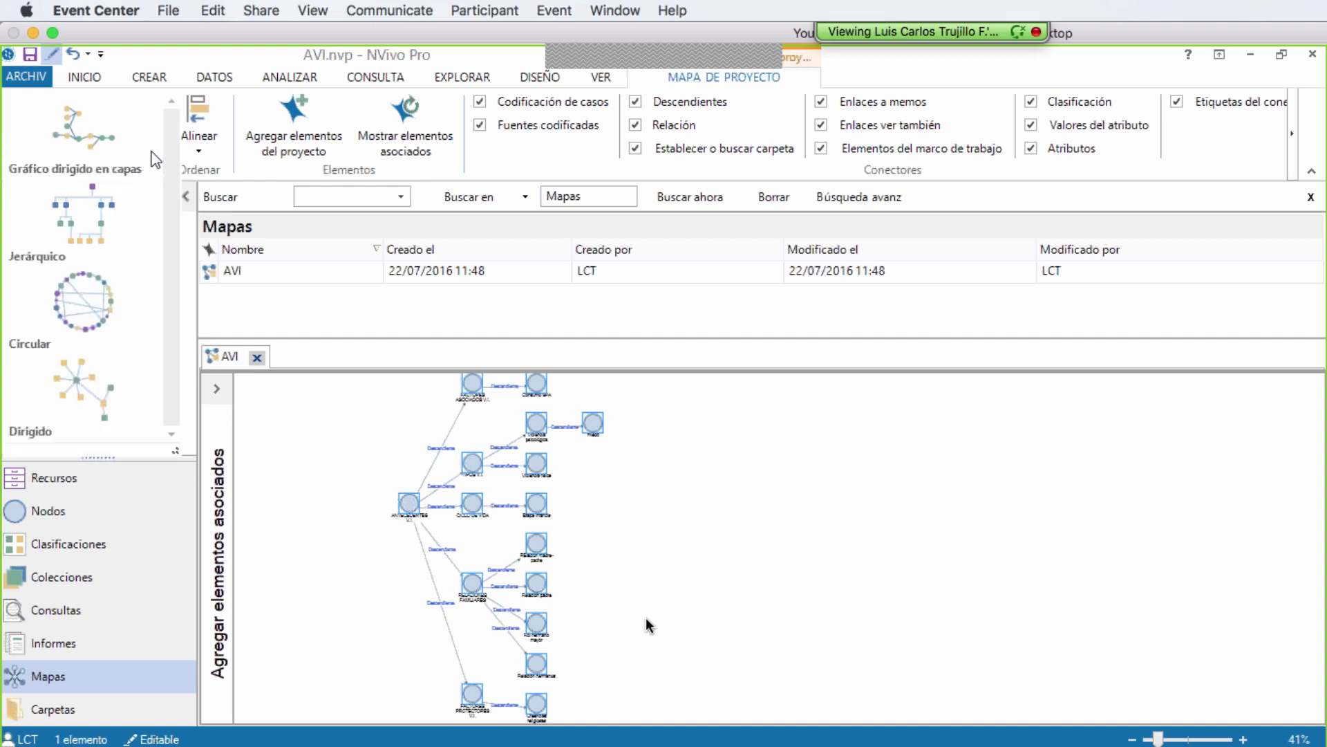
click(95, 399)
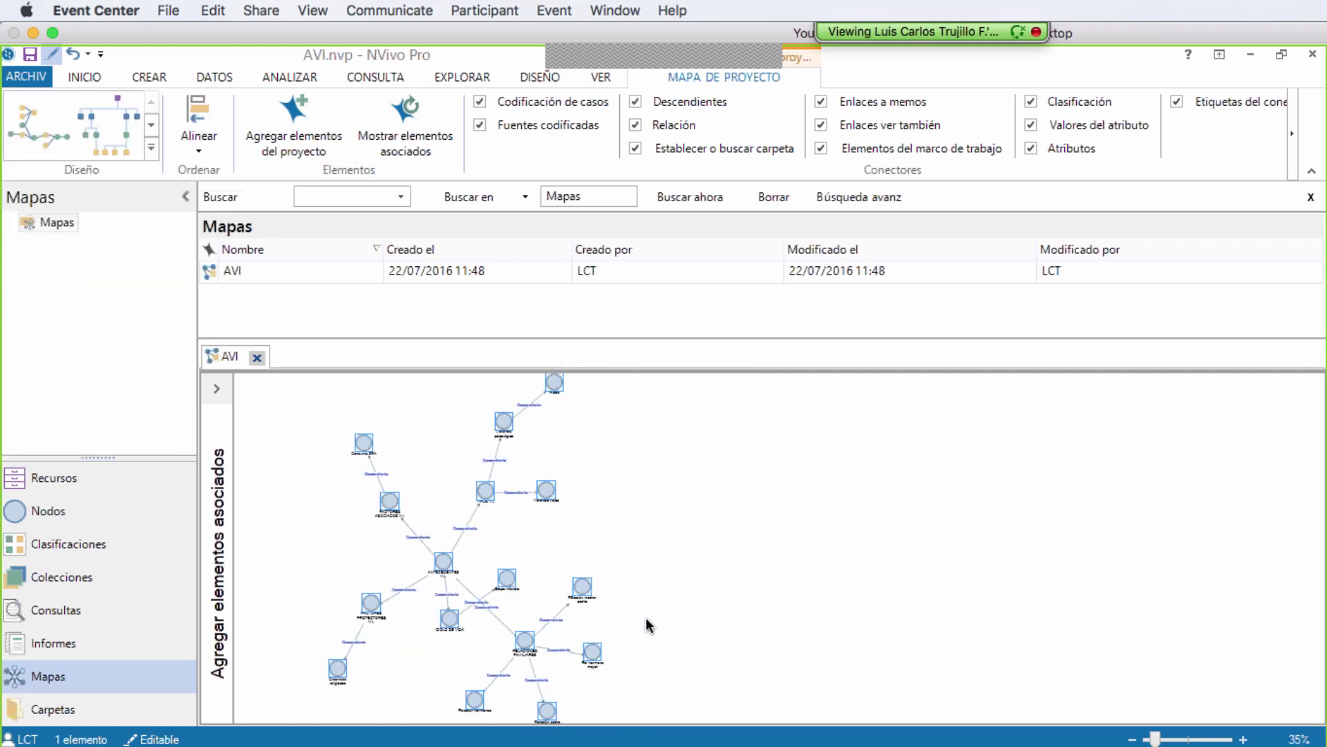
scroll(649, 626, up, 7)
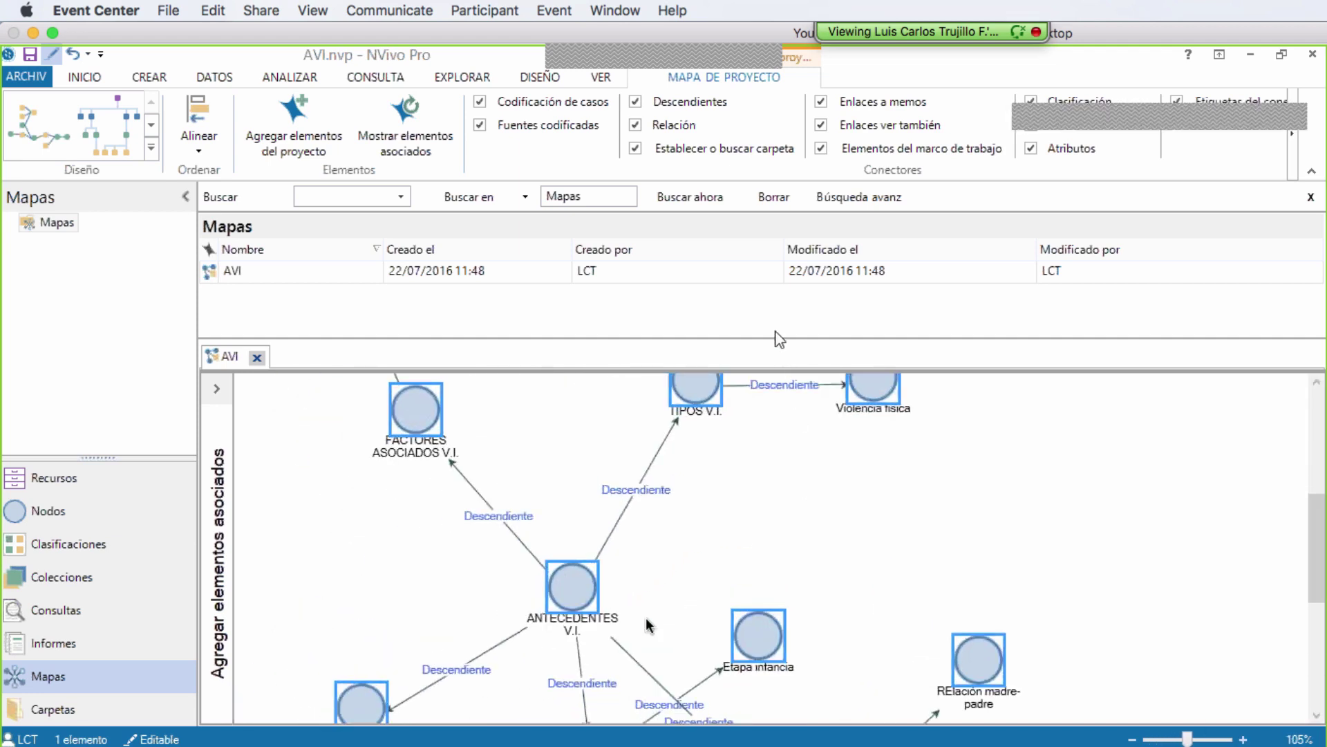
drag(776, 337, 775, 267)
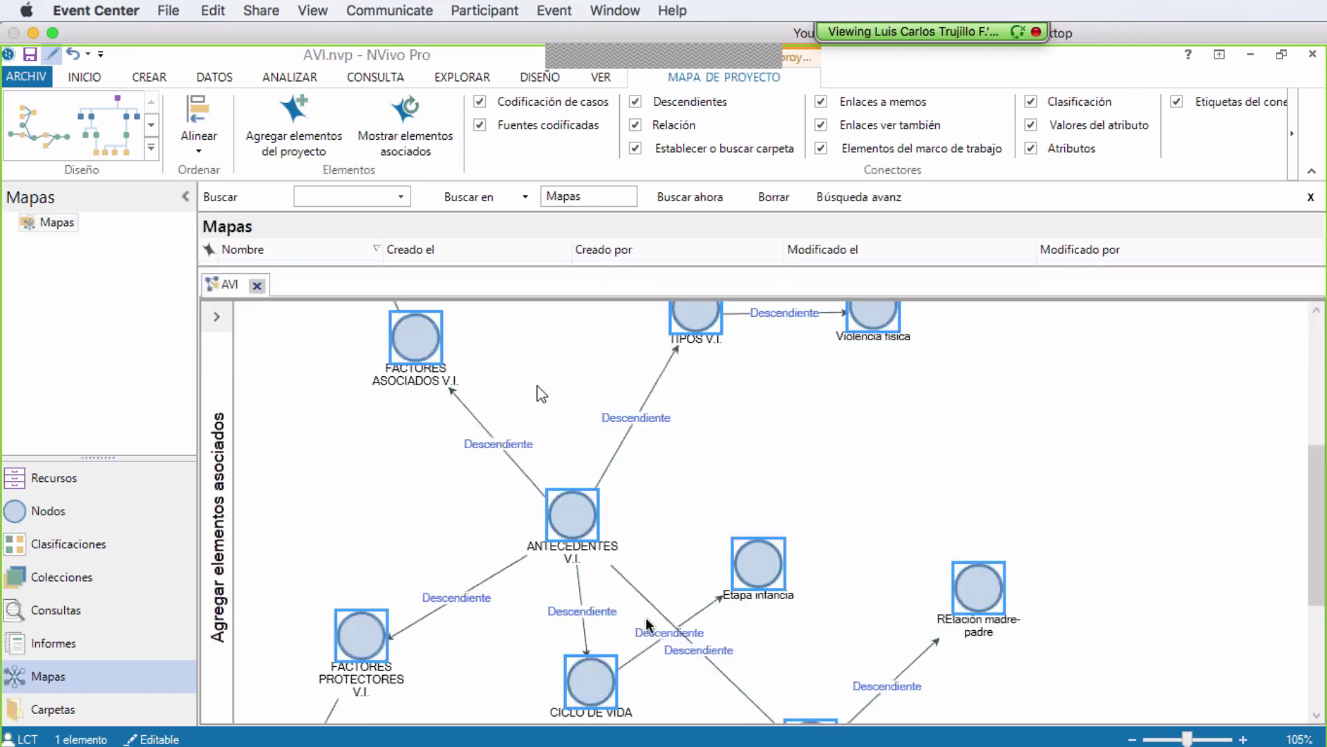
- Export the AVI map as a JPEG image to the Desktop folder, adding 2 to the AVI file name, and close the map
right_click(536, 385)
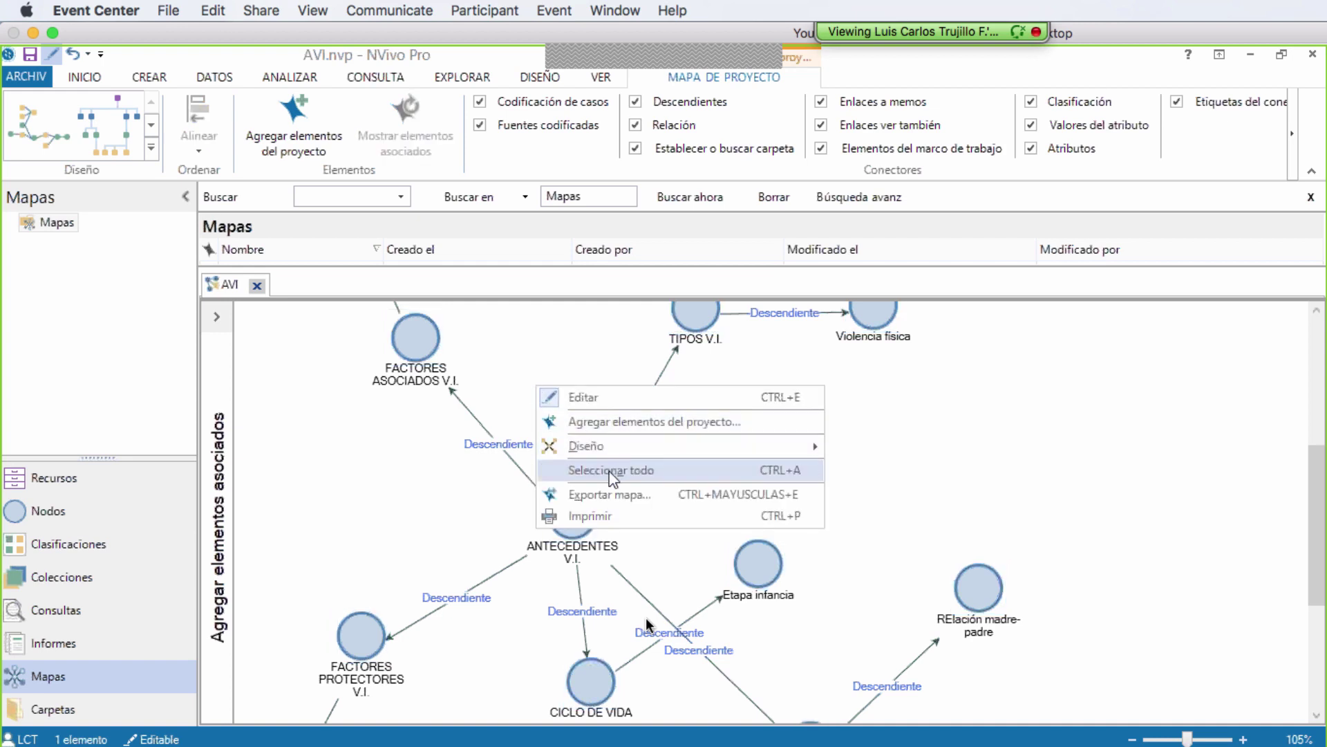
click(610, 495)
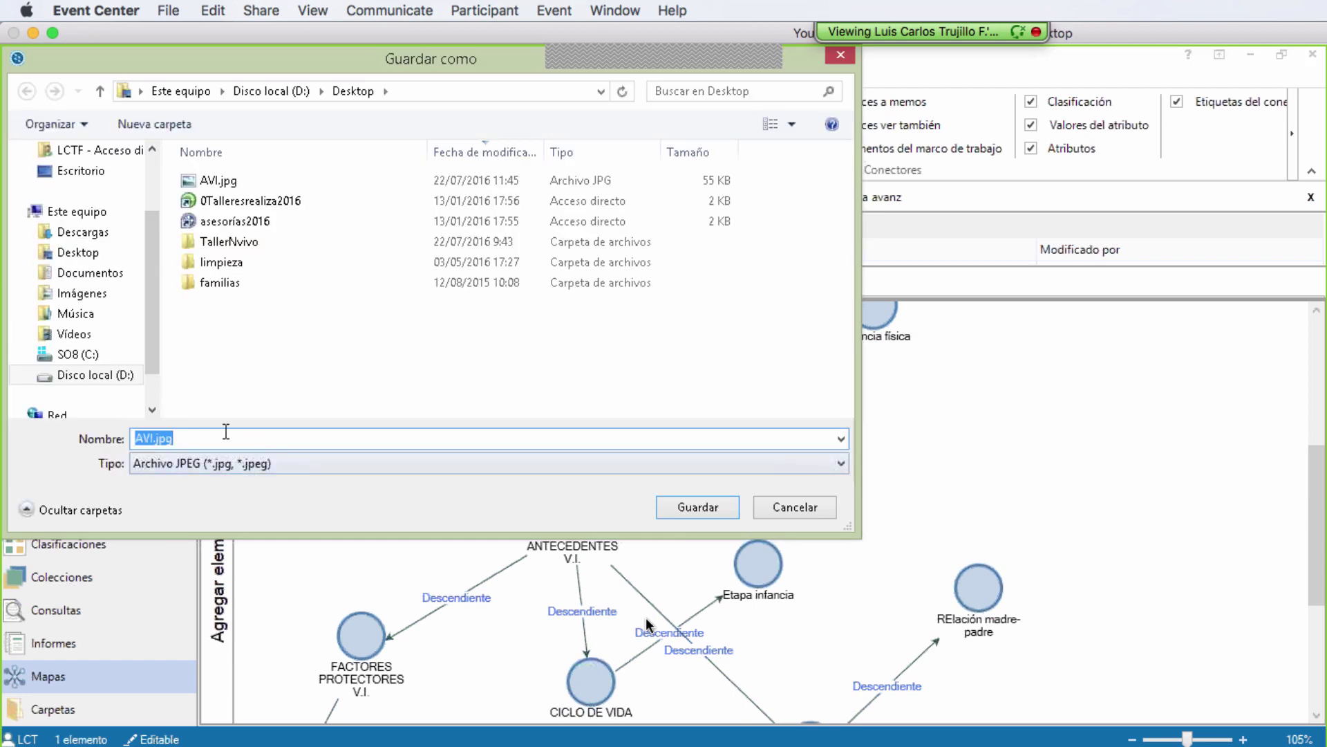
click(156, 438)
text(2)
click(696, 509)
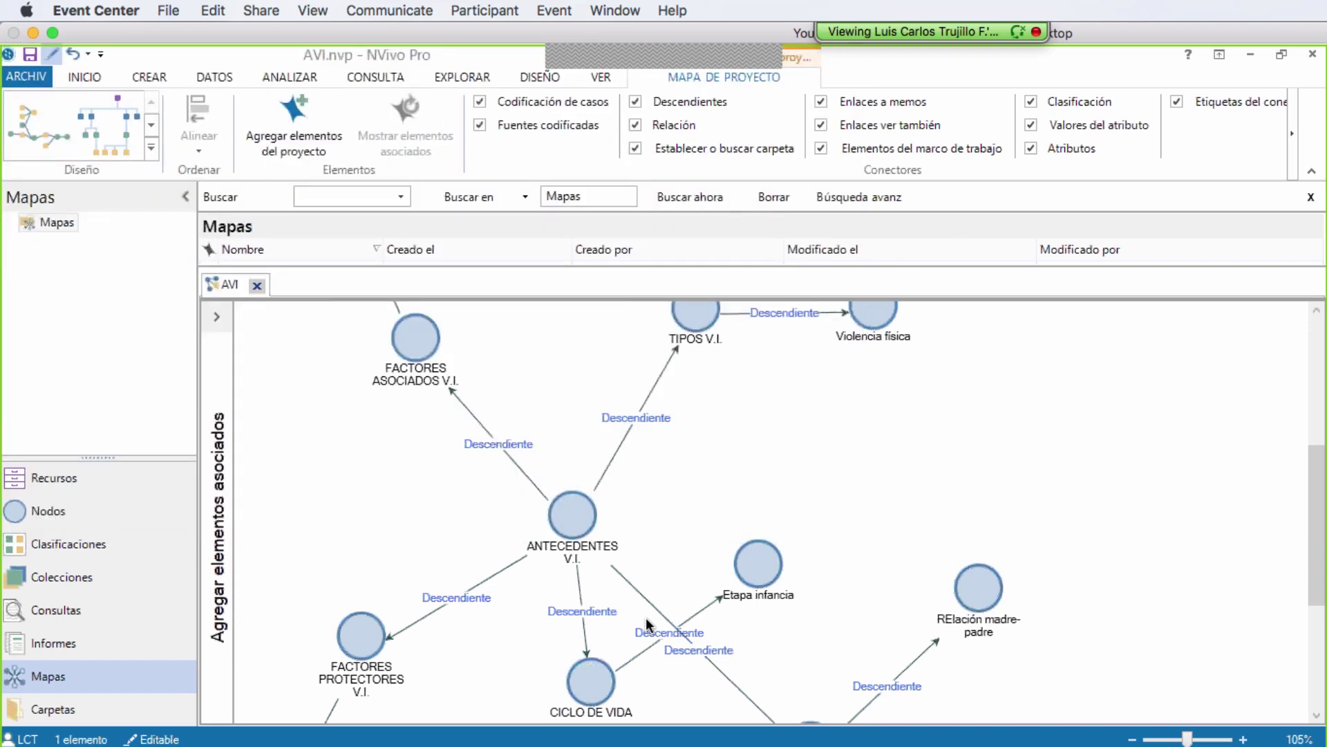
click(257, 283)
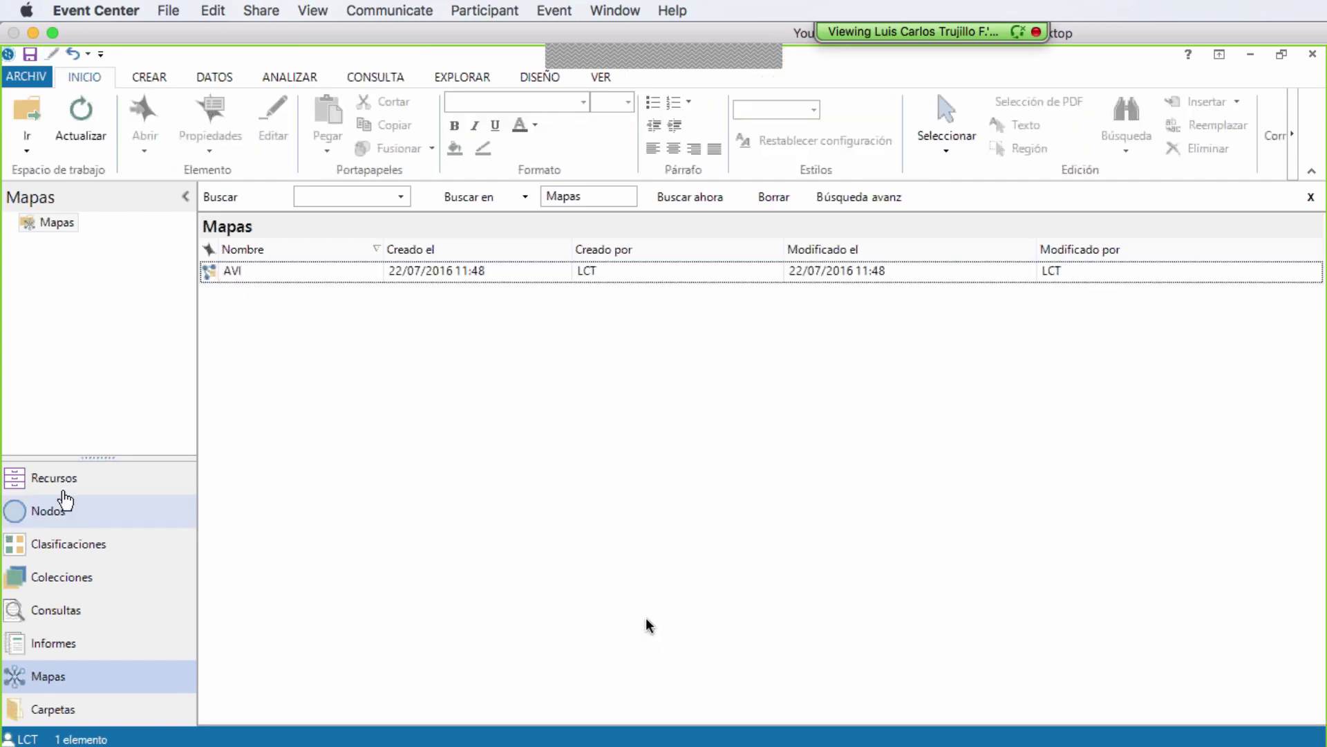
- Create a folder named Mujeres under Elementos internos in the project's sources (Recursos)
click(21, 484)
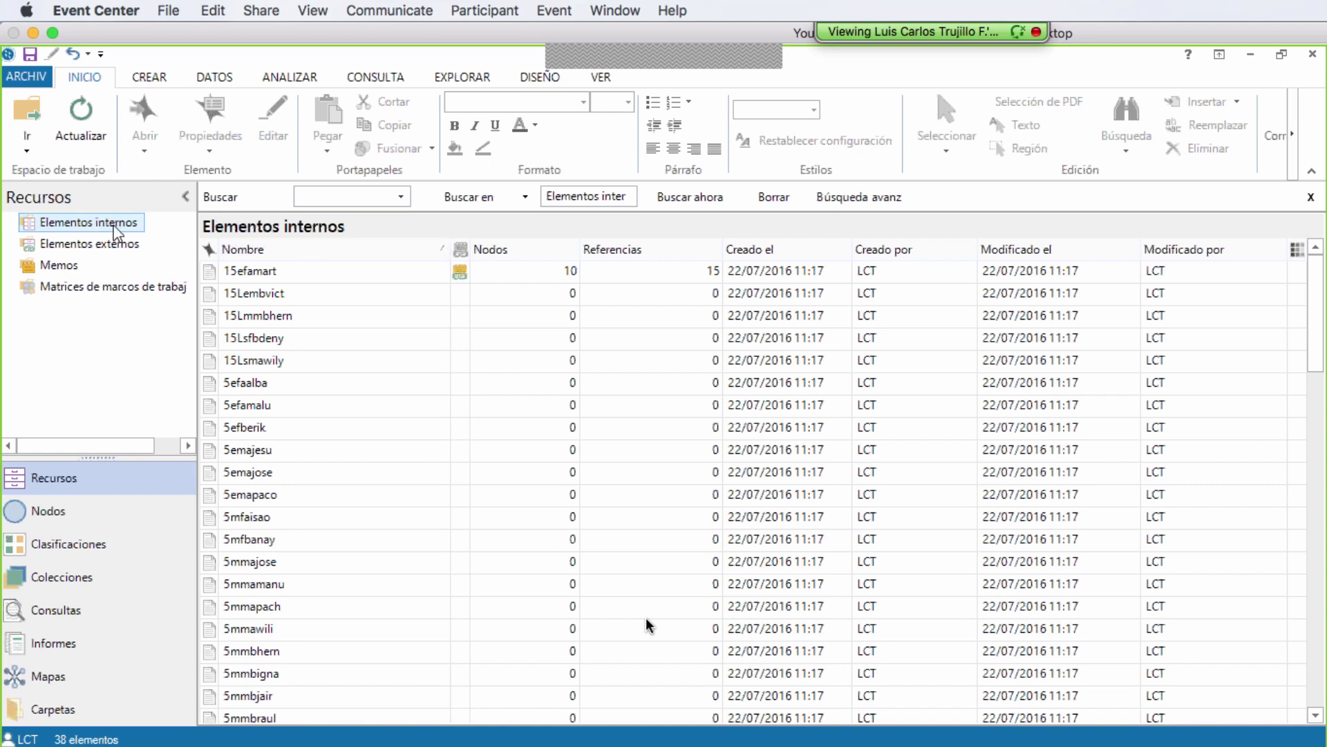
mouse_move(115, 229)
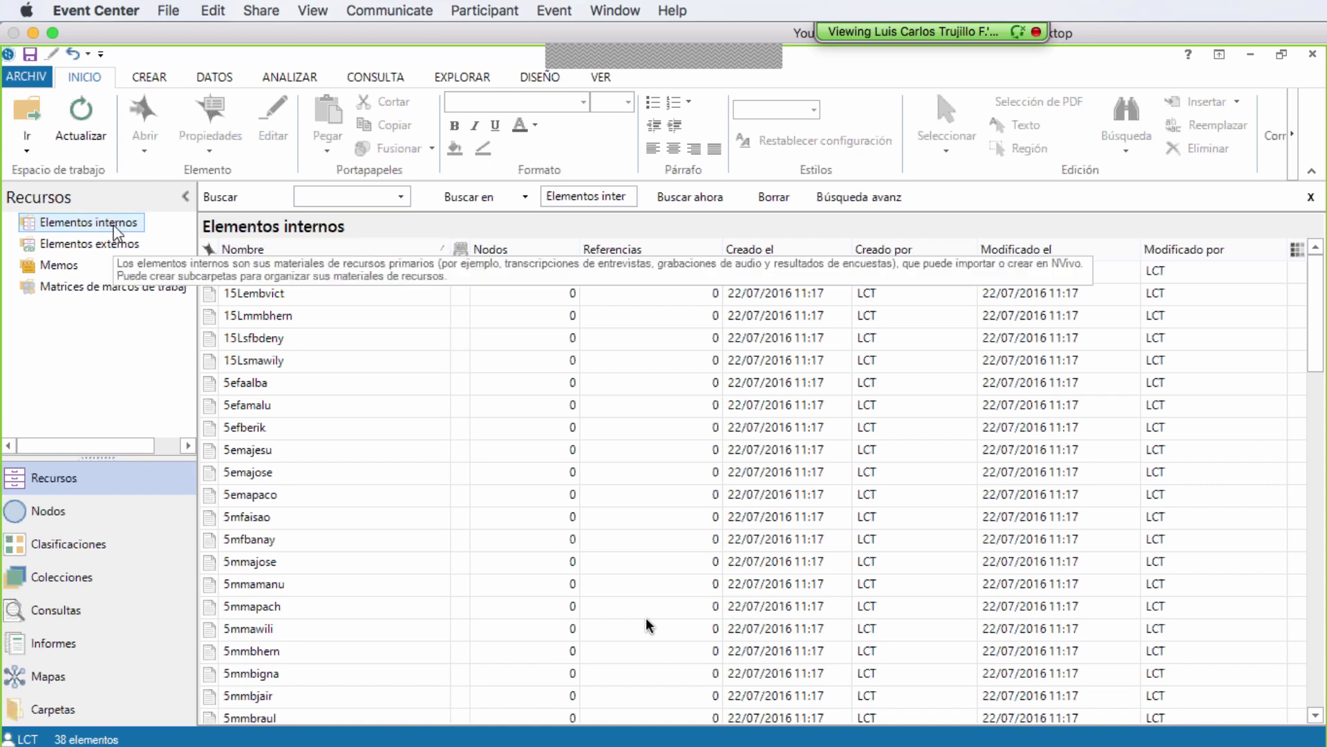
right_click(116, 230)
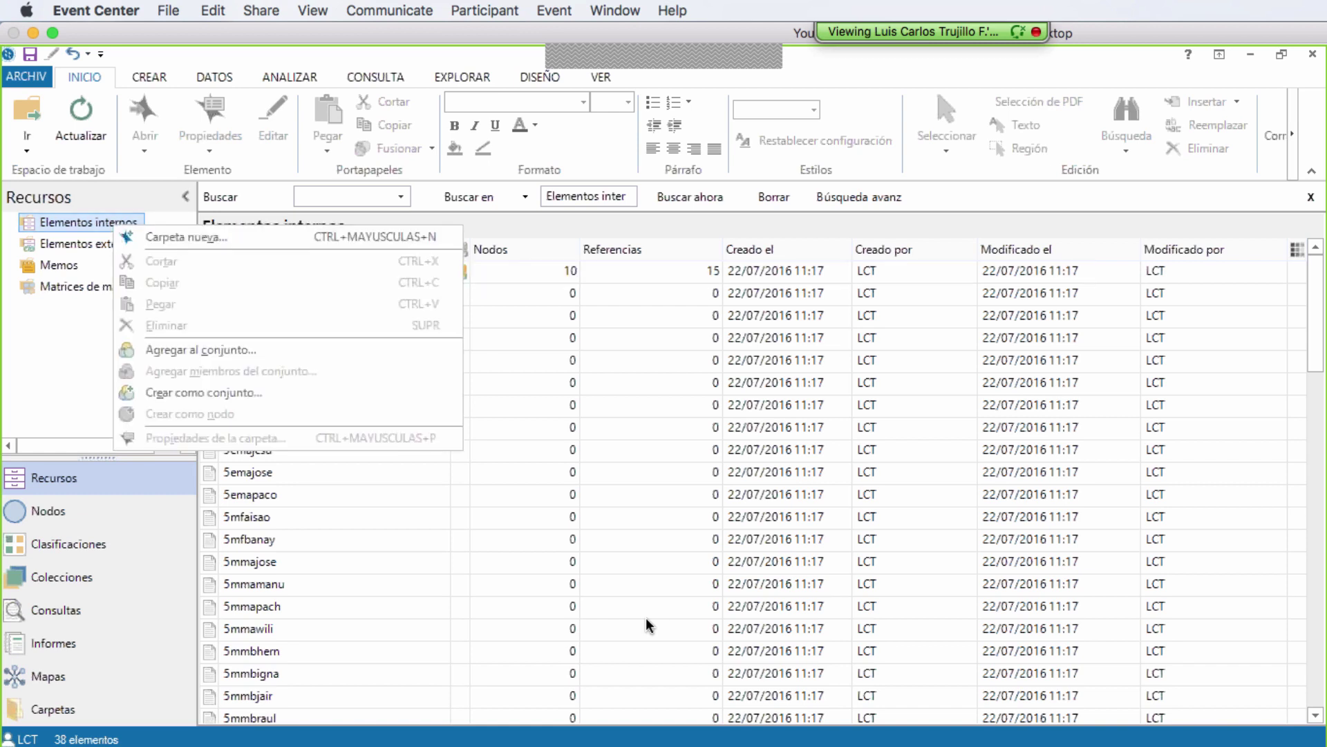
click(214, 241)
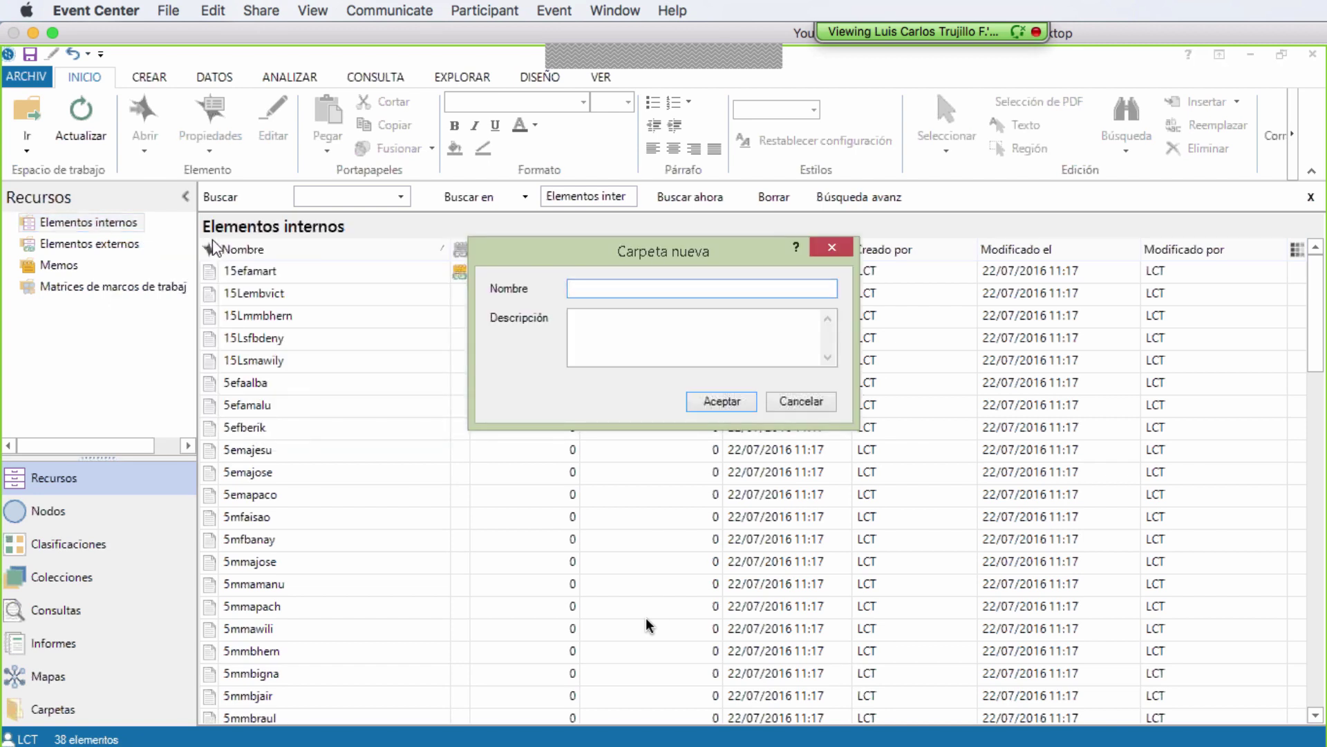
text(hOMBRE)
key(BackSpace)
key(BackSpace)
key(BackSpace)
key(BackSpace)
key(BackSpace)
key(BackSpace)
text(H)
key(BackSpace)
text(Mujeres)
click(722, 404)
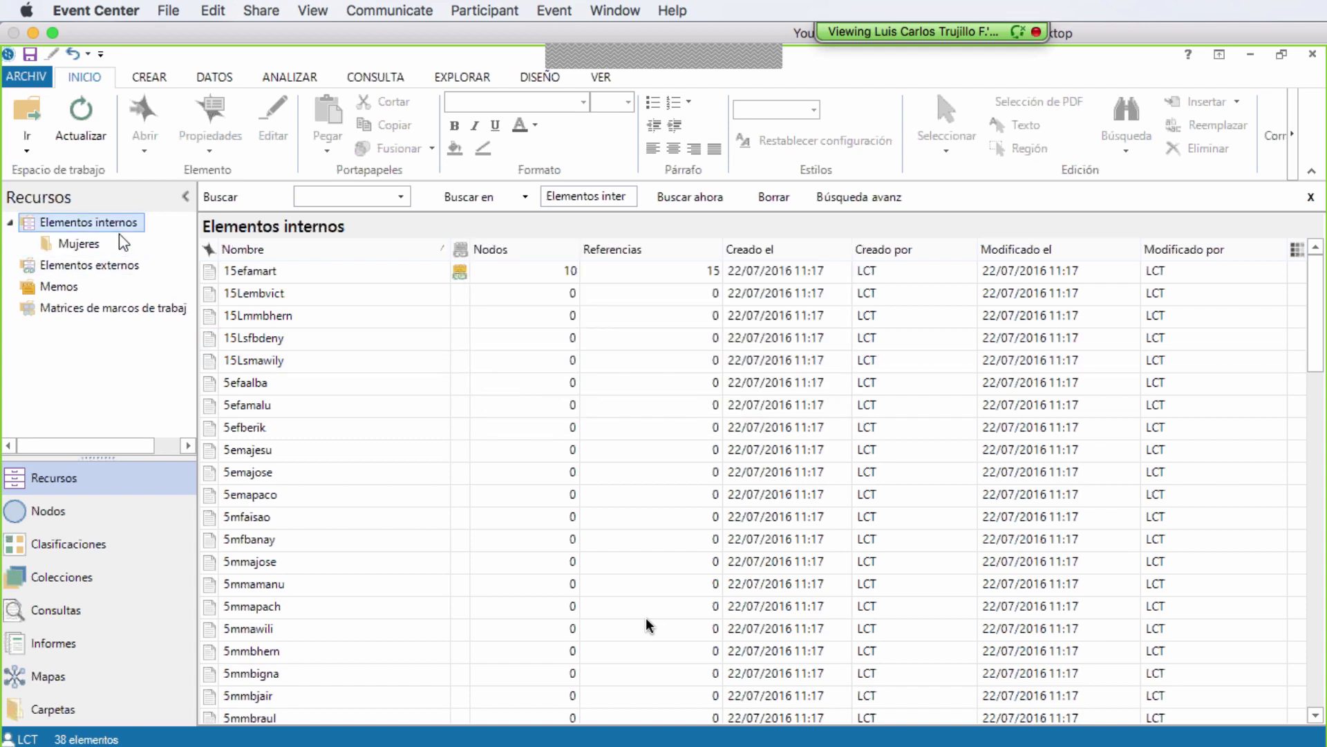
- Create a second folder named Hombre under Elementos internos
right_click(126, 231)
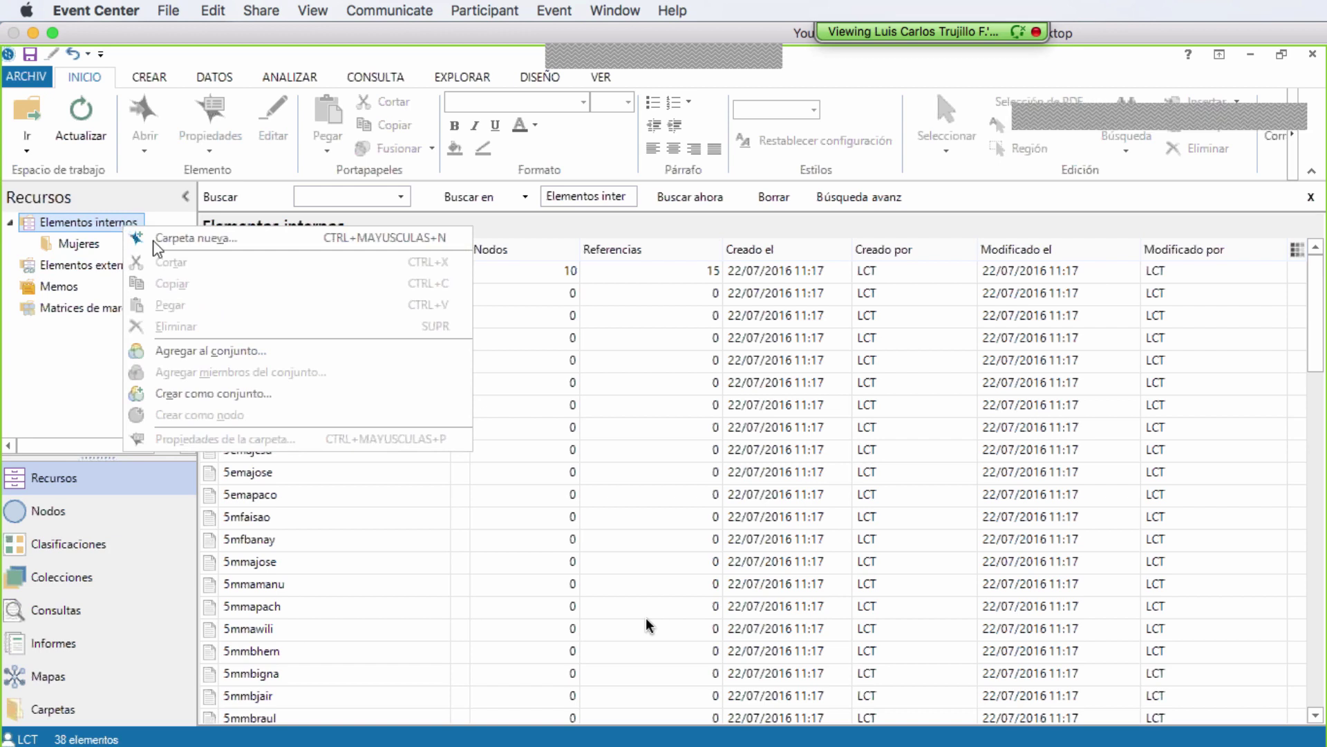
click(152, 239)
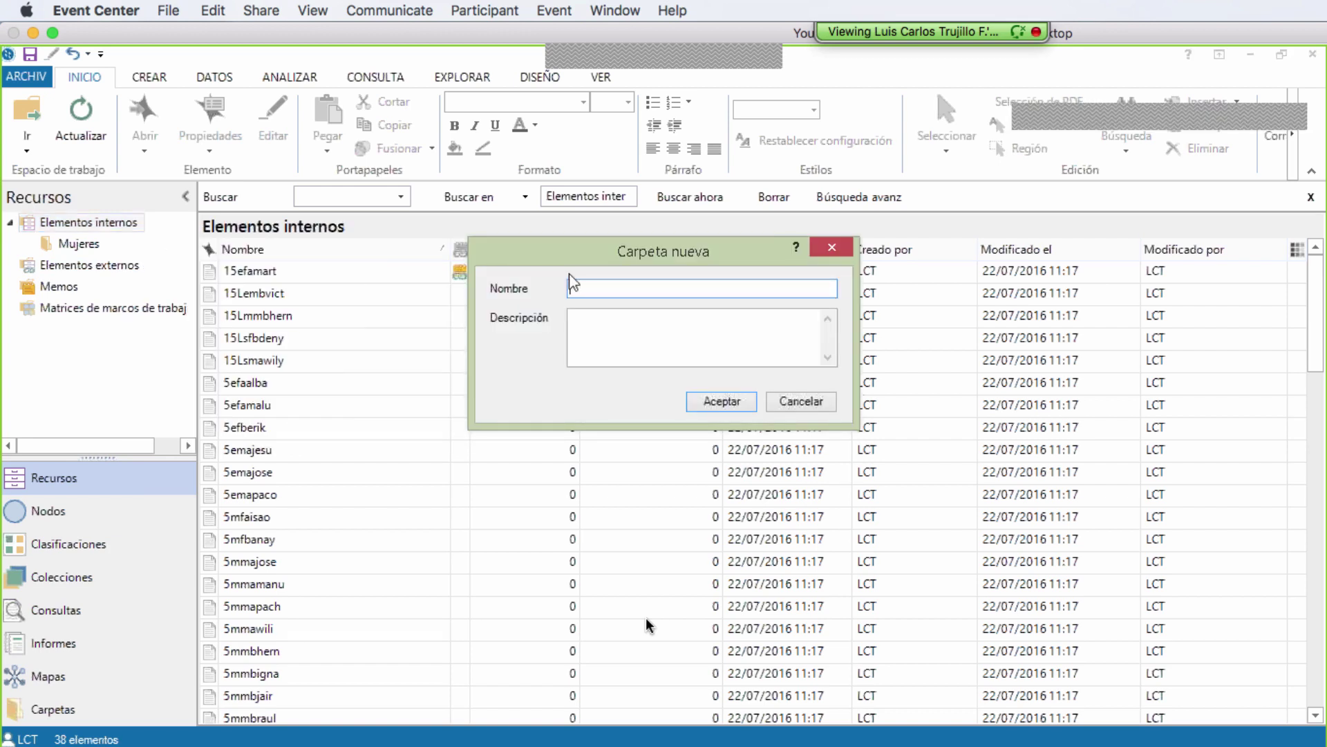
text(Hombre)
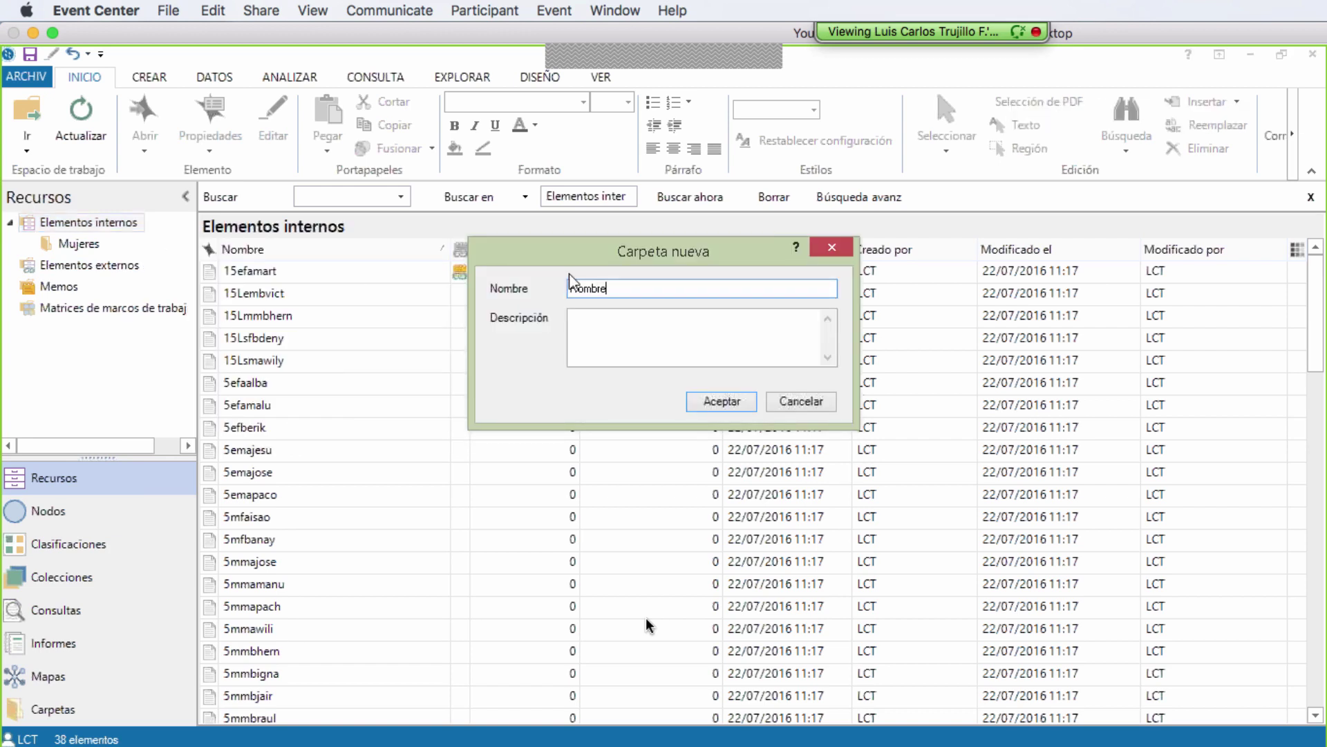
click(700, 399)
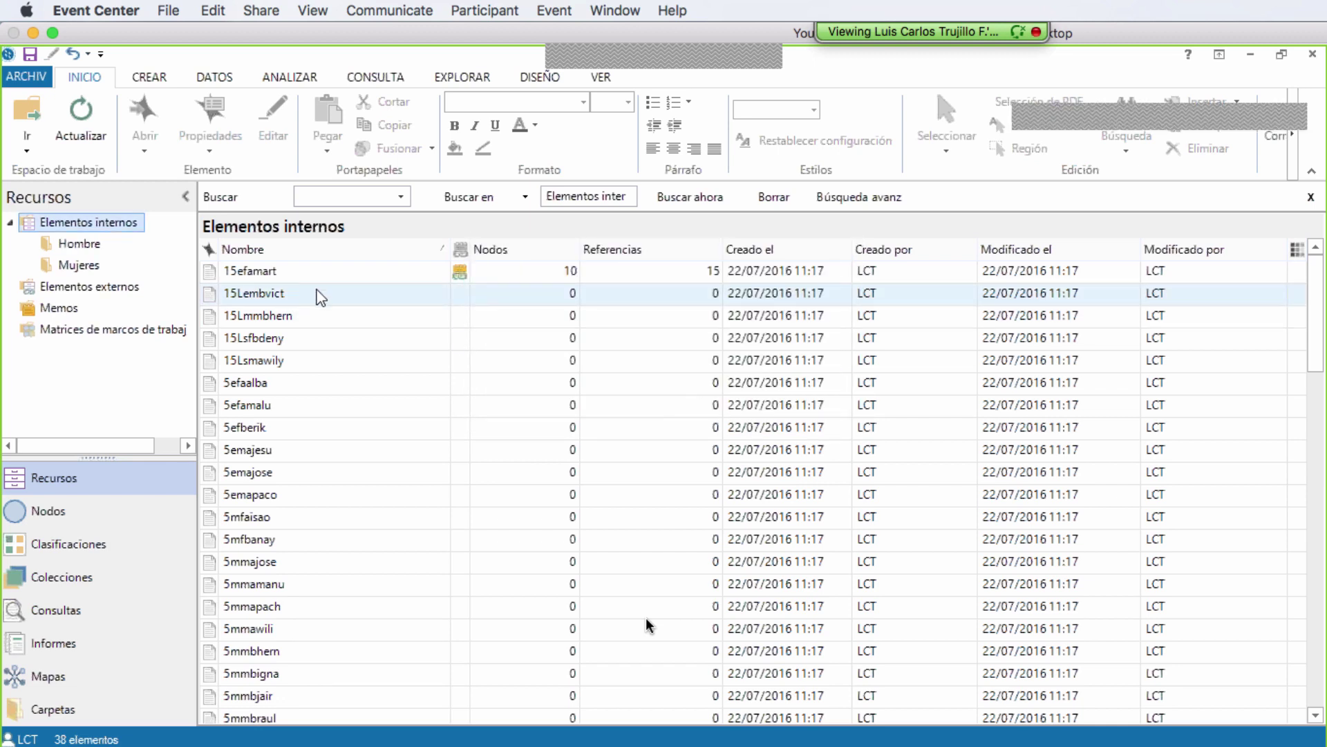
- Move 15efamart, 15Lsfbdeny, 5efaalba, 5efamalu, 5efberik, 5mfaisao, 5mfbanay and 5mmamanu from Elementos internos into the Mujeres folder
click(303, 275)
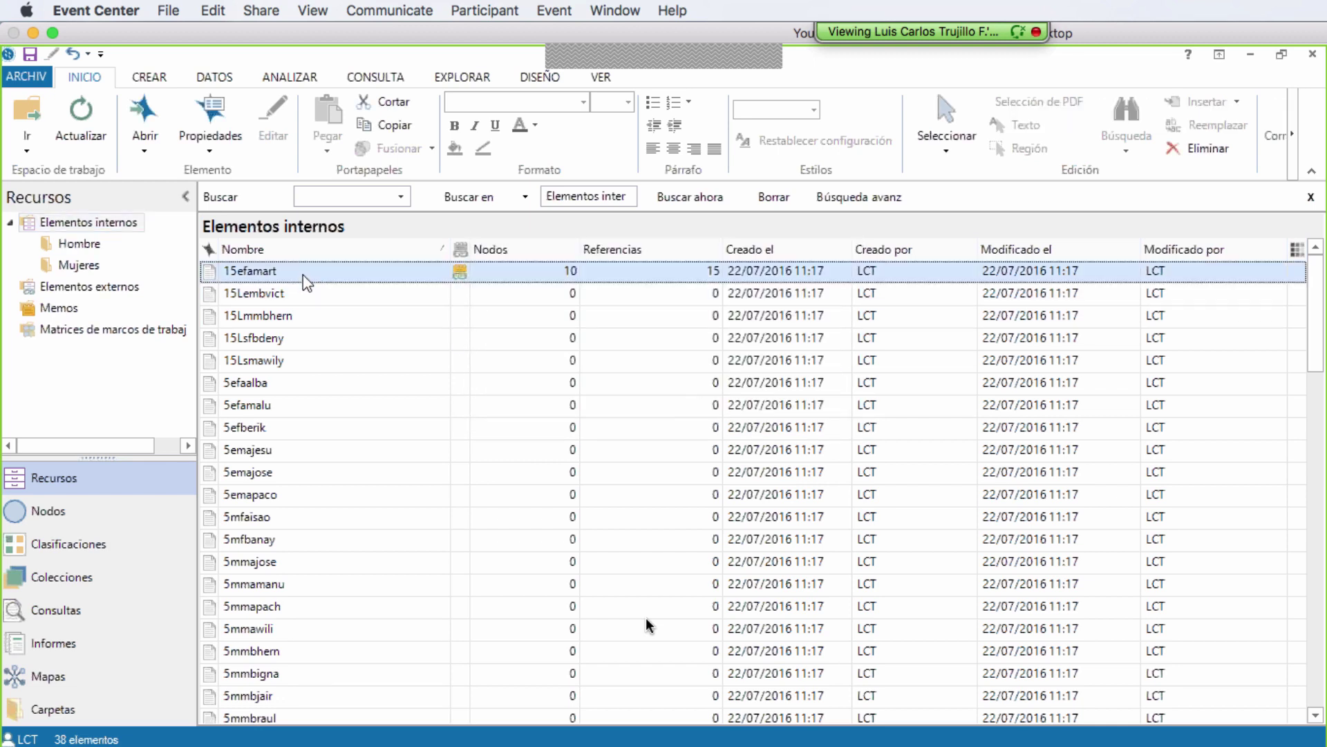
ctrl+click(296, 339)
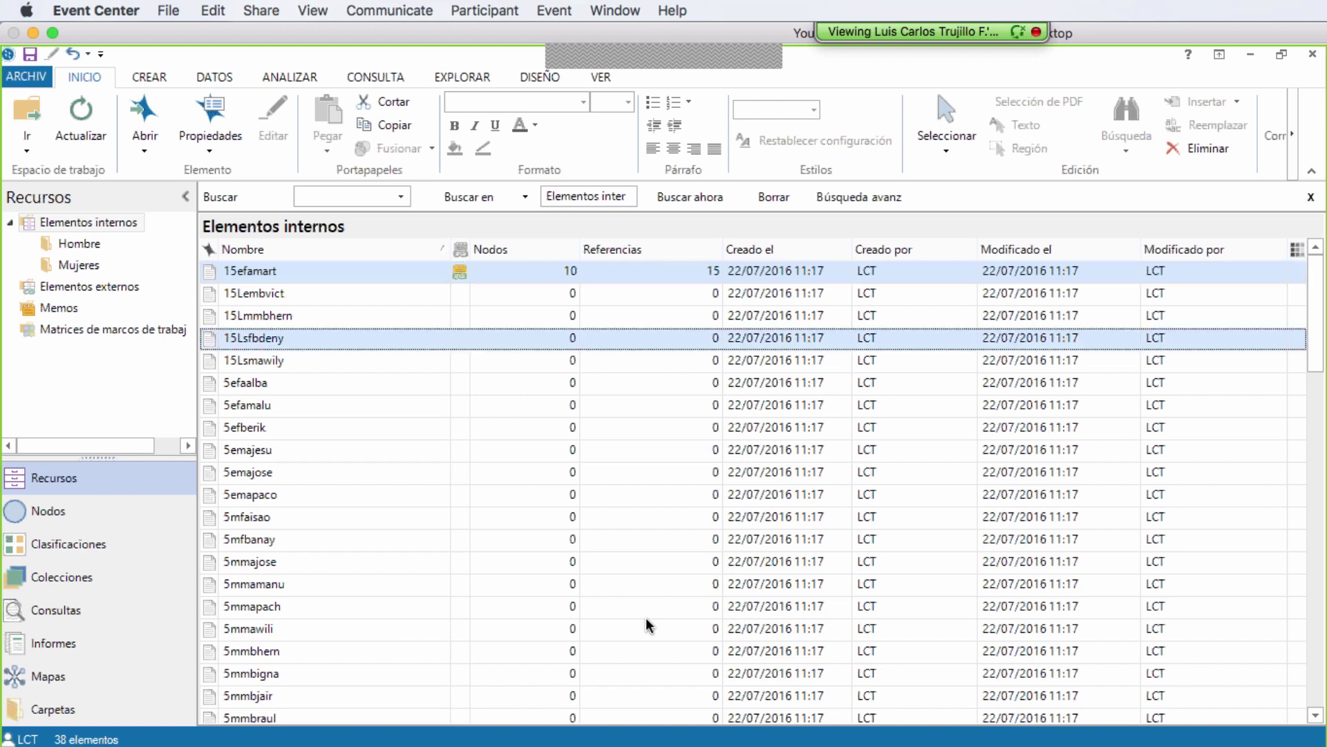
ctrl+click(297, 384)
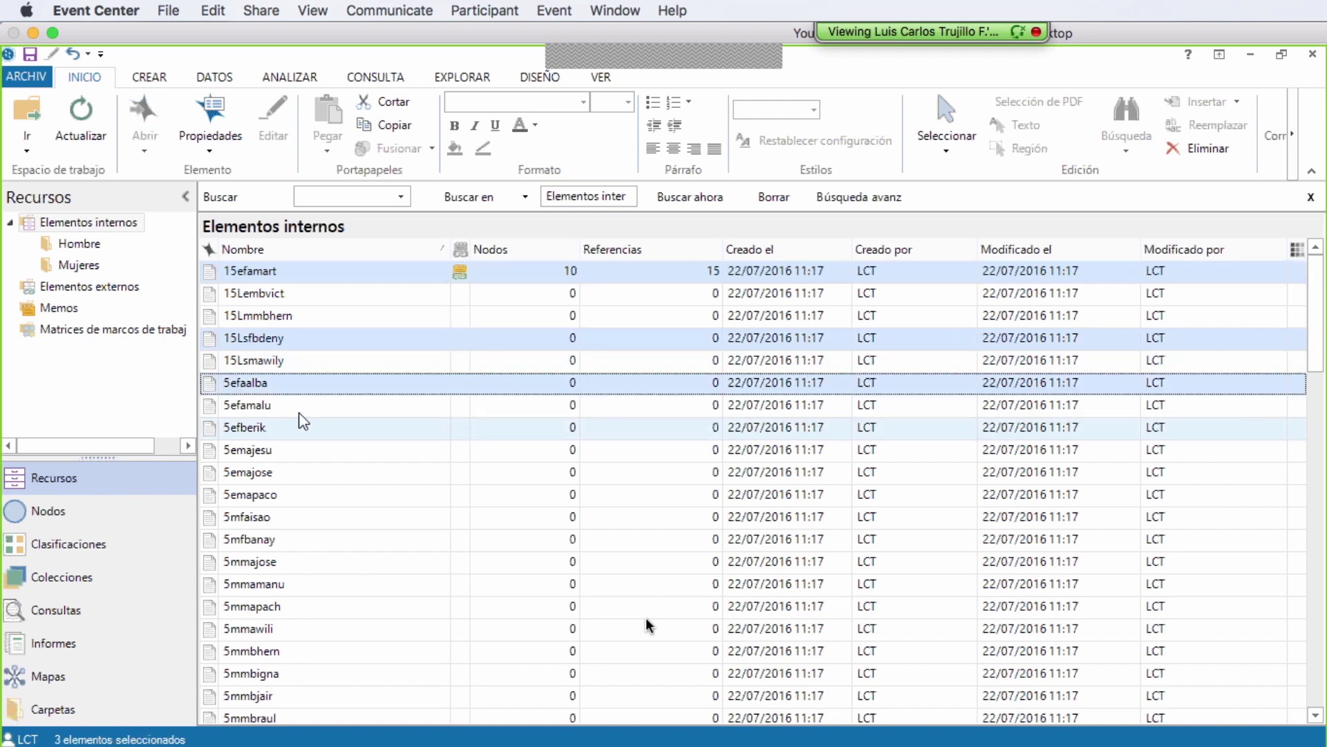
ctrl+click(299, 412)
ctrl+click(292, 430)
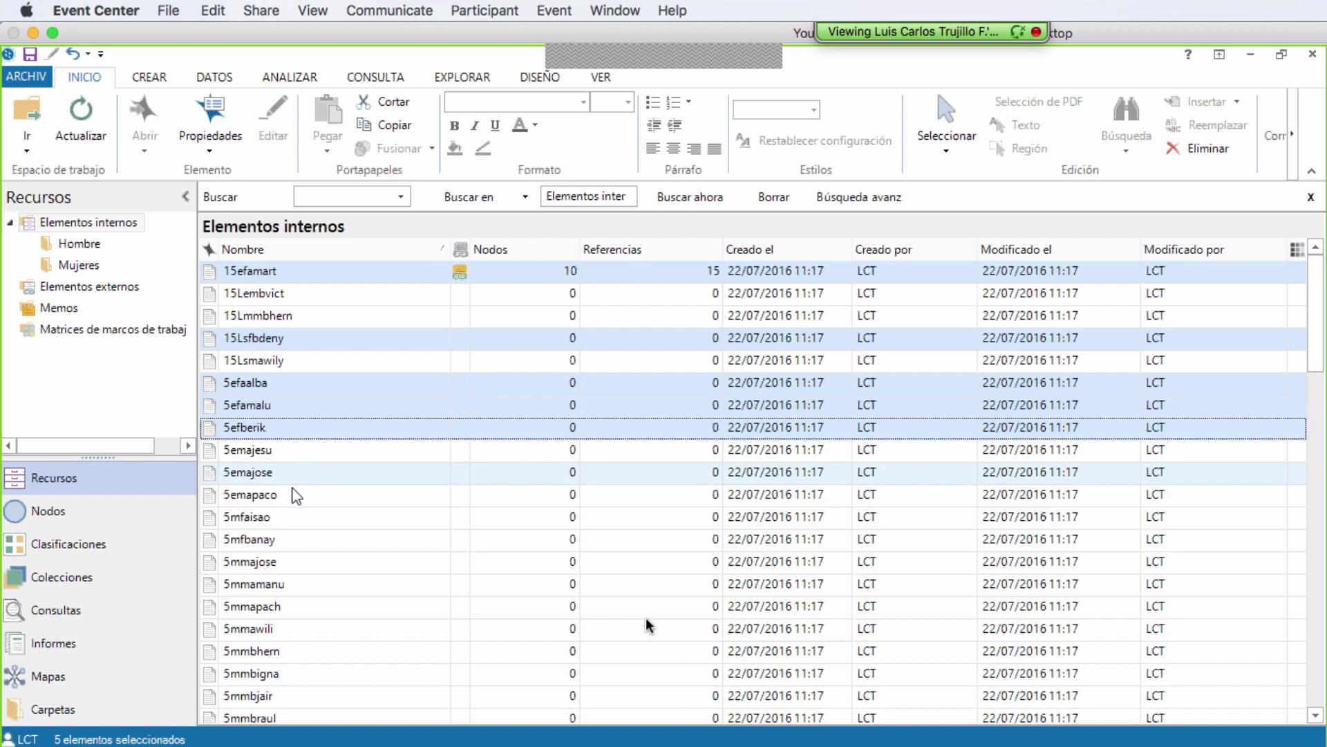
ctrl+click(297, 534)
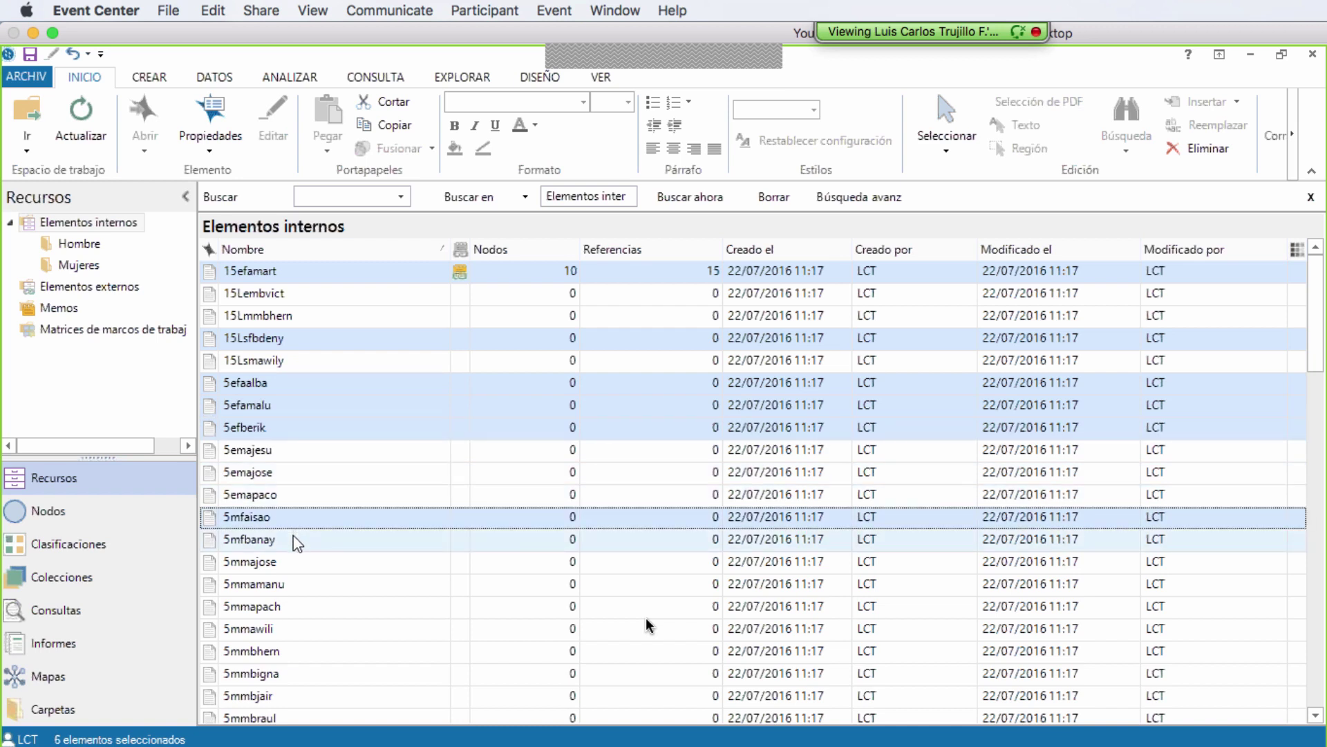
ctrl+click(294, 586)
ctrl+click(293, 587)
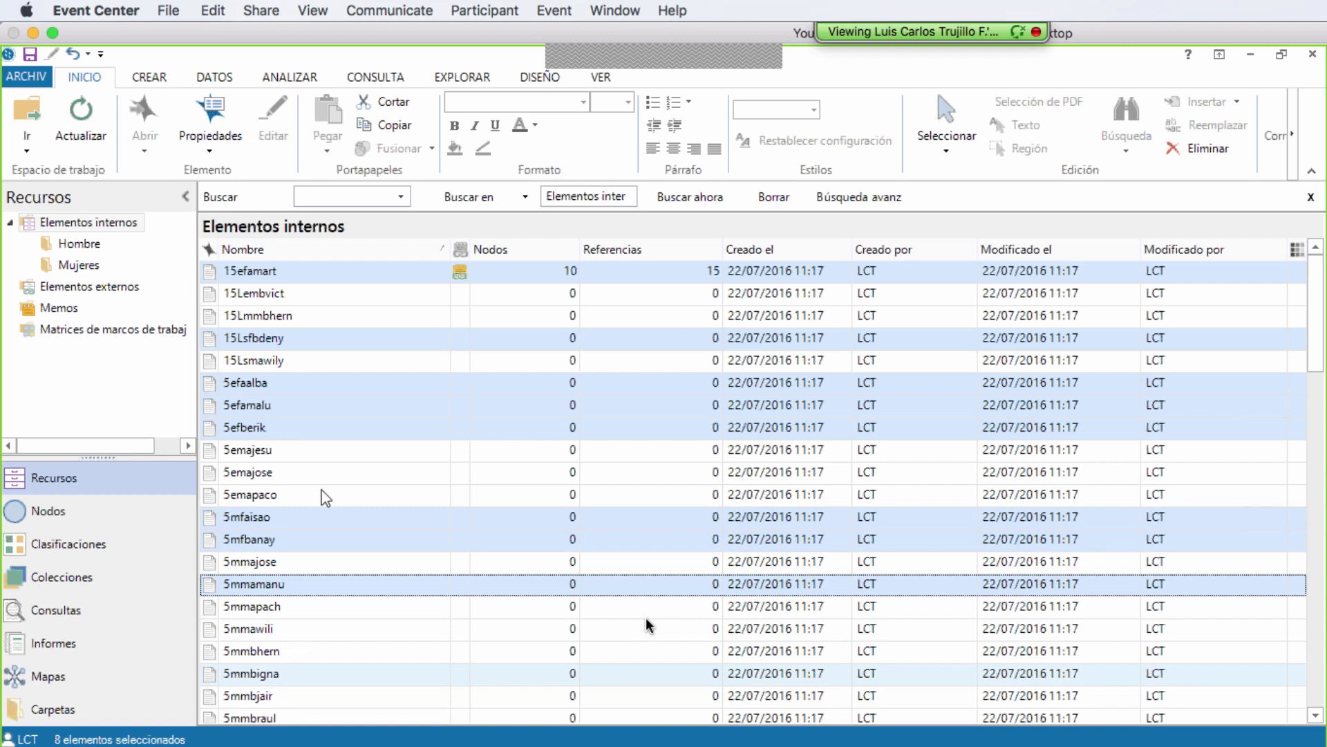
drag(320, 282, 83, 274)
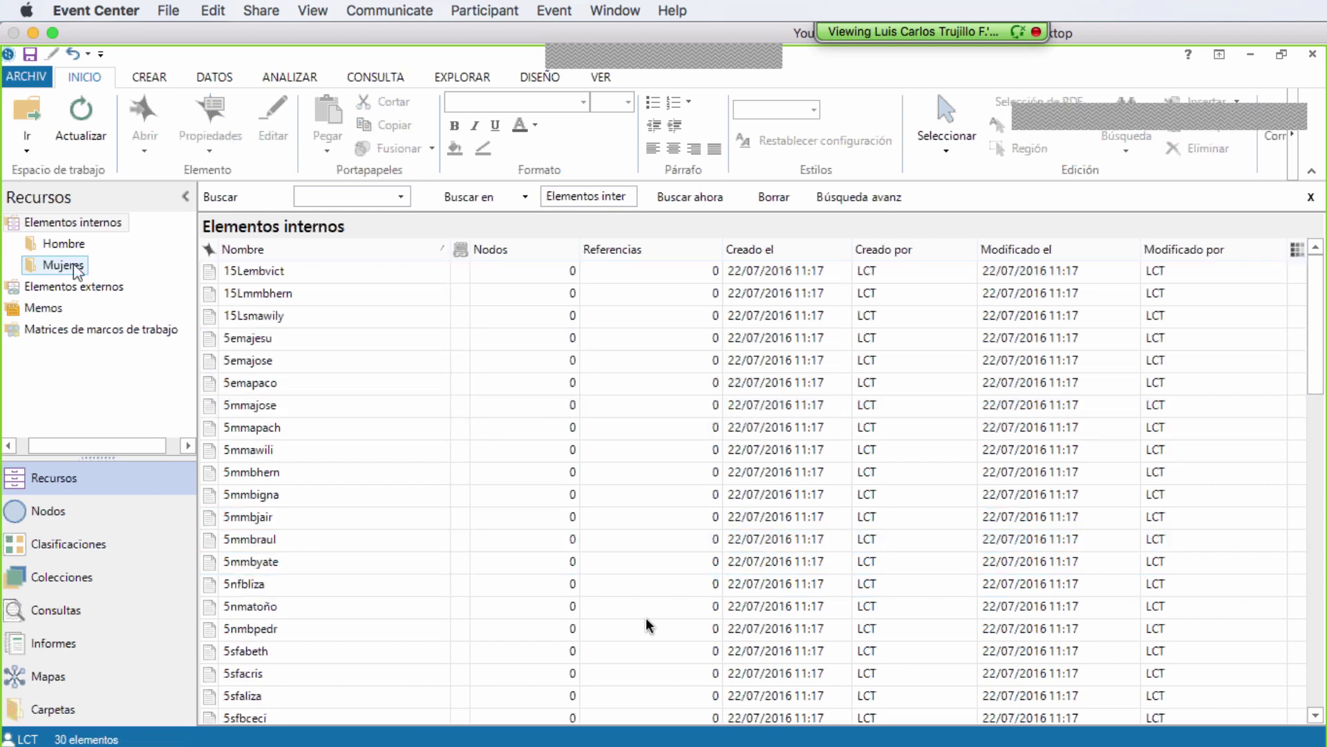
- Move the 13 consecutive sources from 15Lembvict through 5mmbraul in Elementos internos into the Hombre folder
click(244, 273)
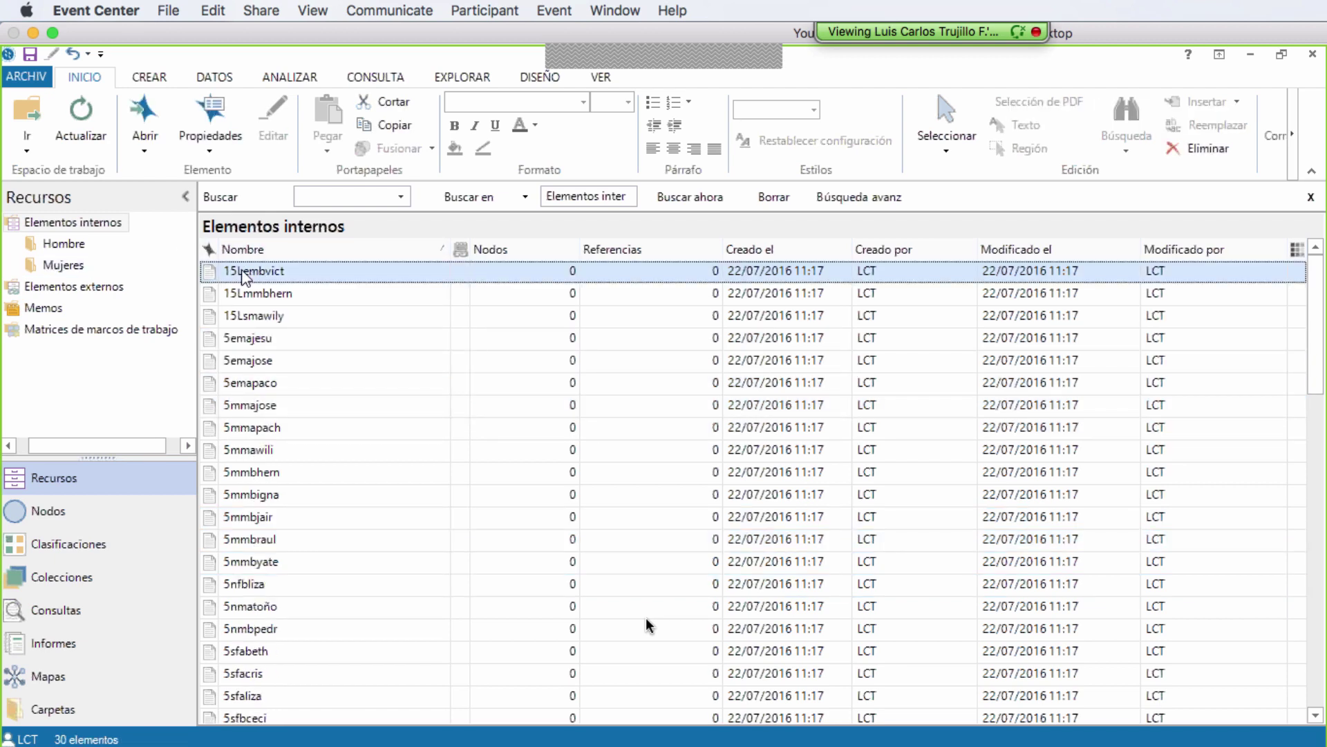
key(shift+Down)
key(shift+Down)
key(shift+Down)
key(shift+Down)
key(shift+Down)
key(shift+Down)
key(shift+Down)
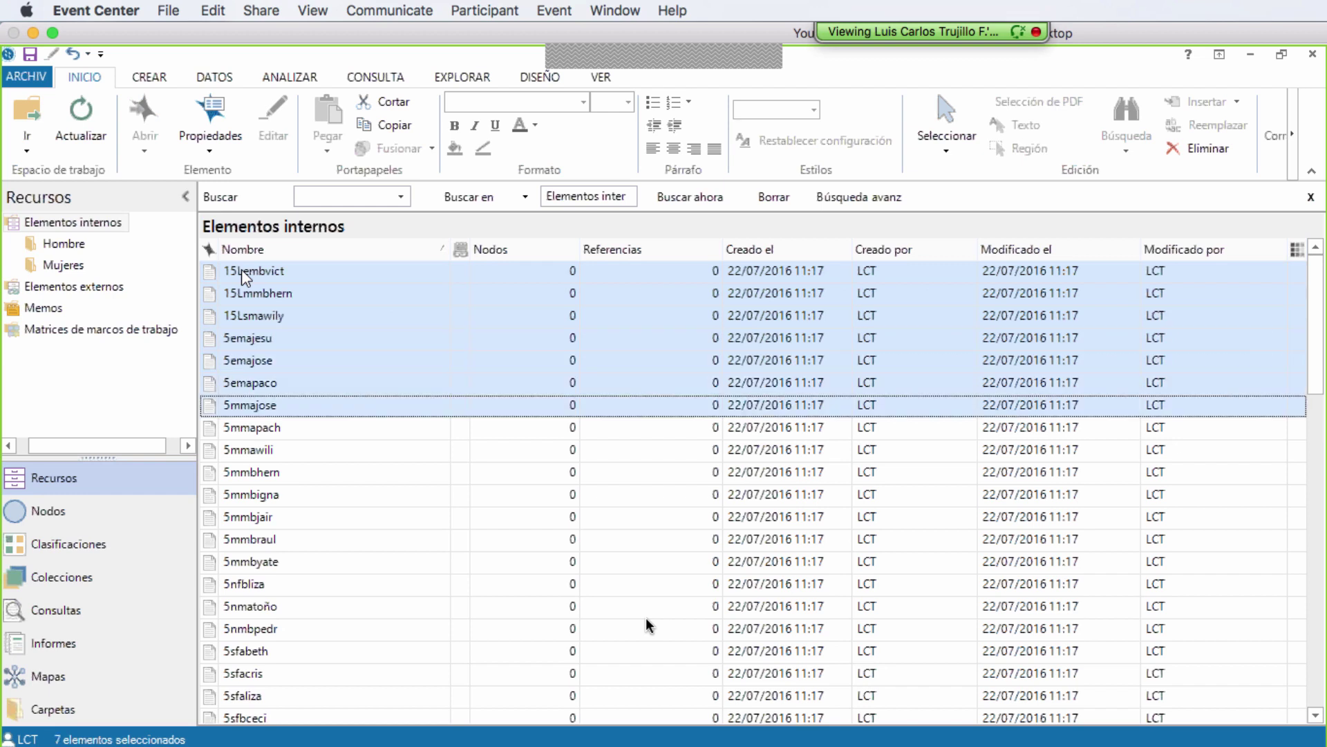
key(shift+Down)
key(shift+Down)
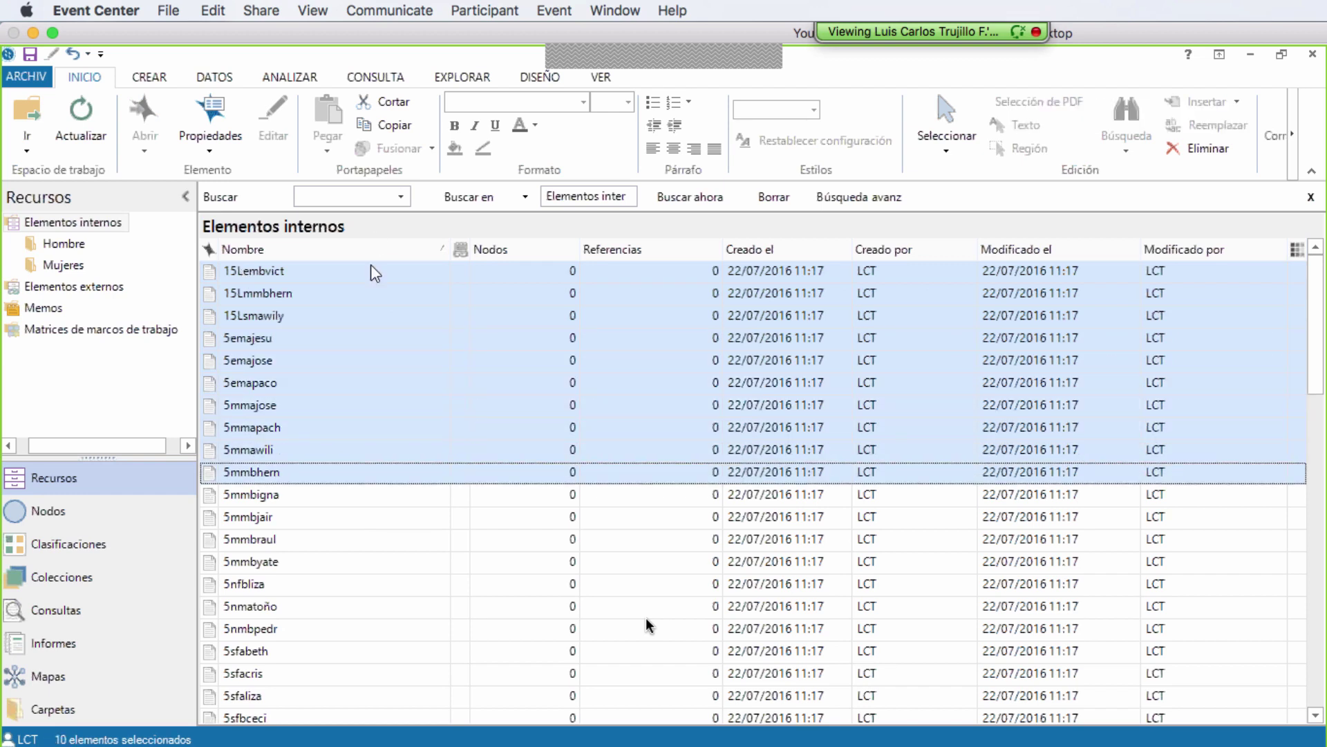
key(shift+Down)
key(shift+Down)
key(shift+Down)
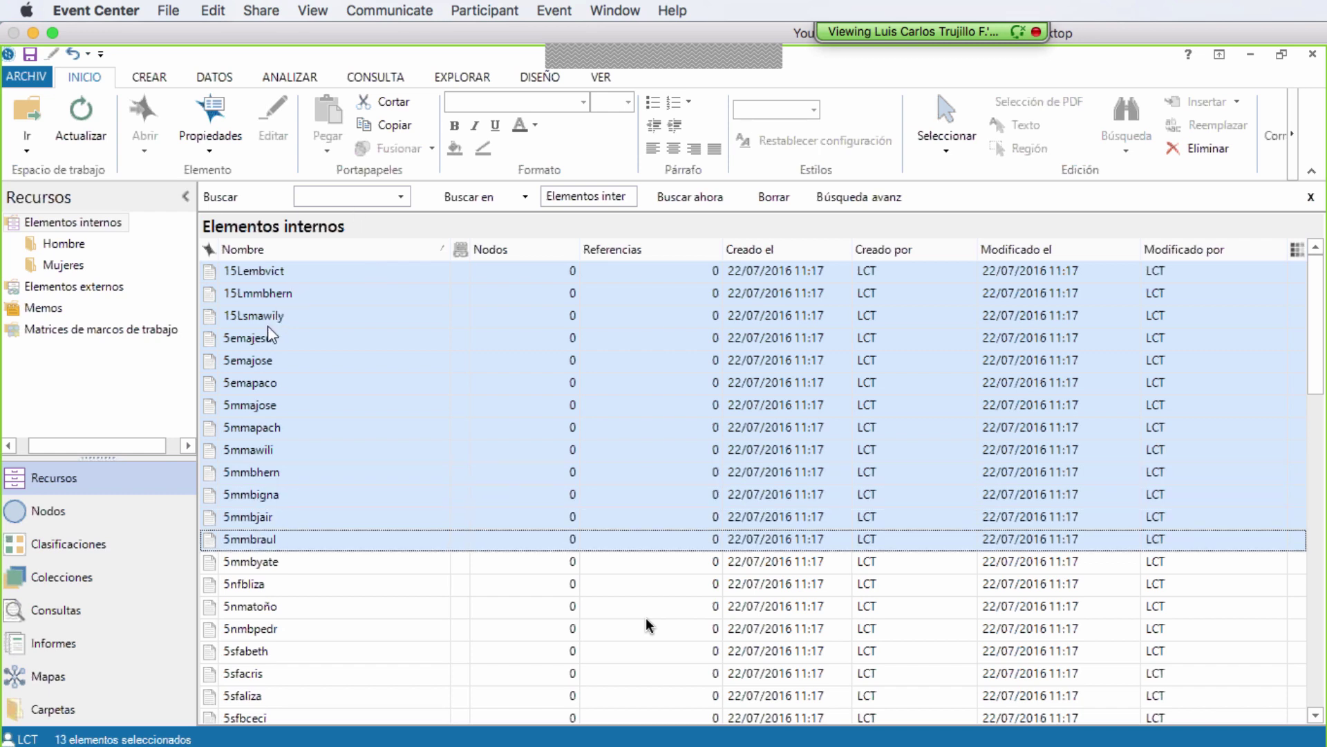
drag(267, 325, 43, 245)
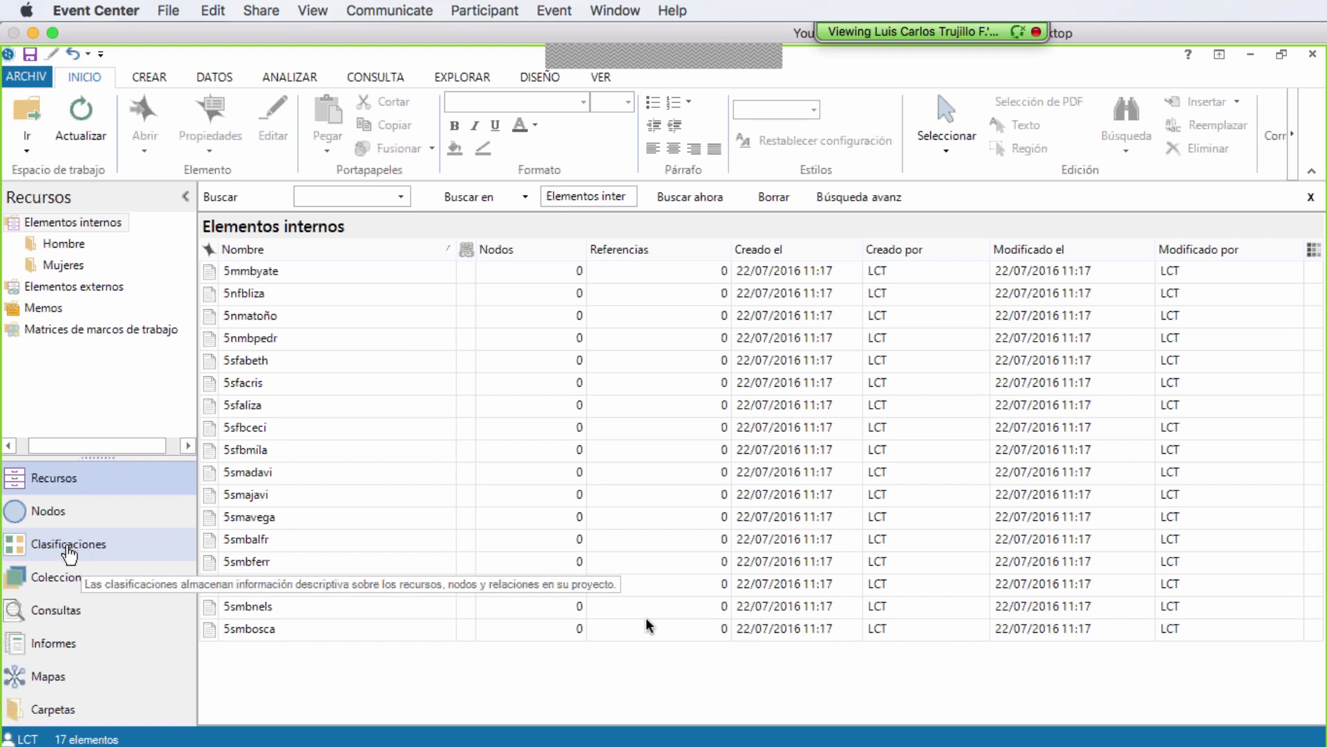
- Create a new source classification named Ent under Clasificaciones de recursos
click(49, 515)
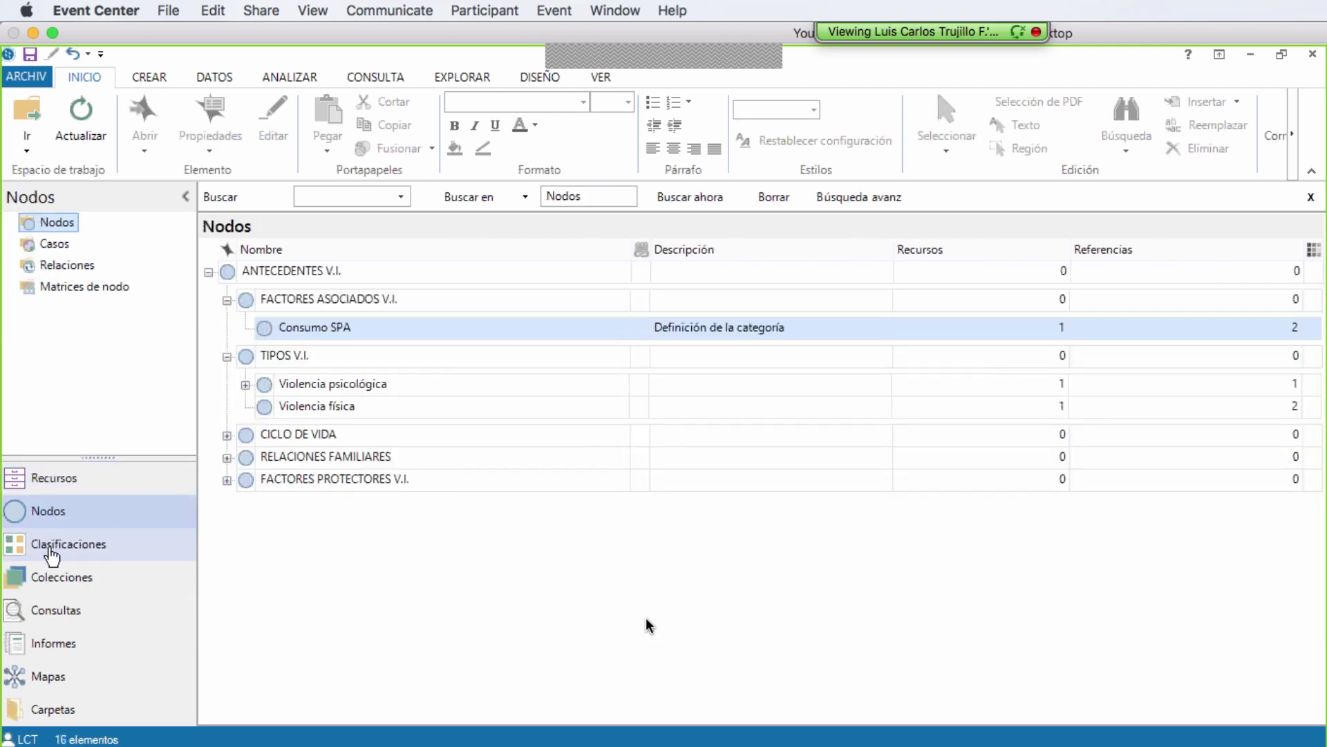
click(50, 547)
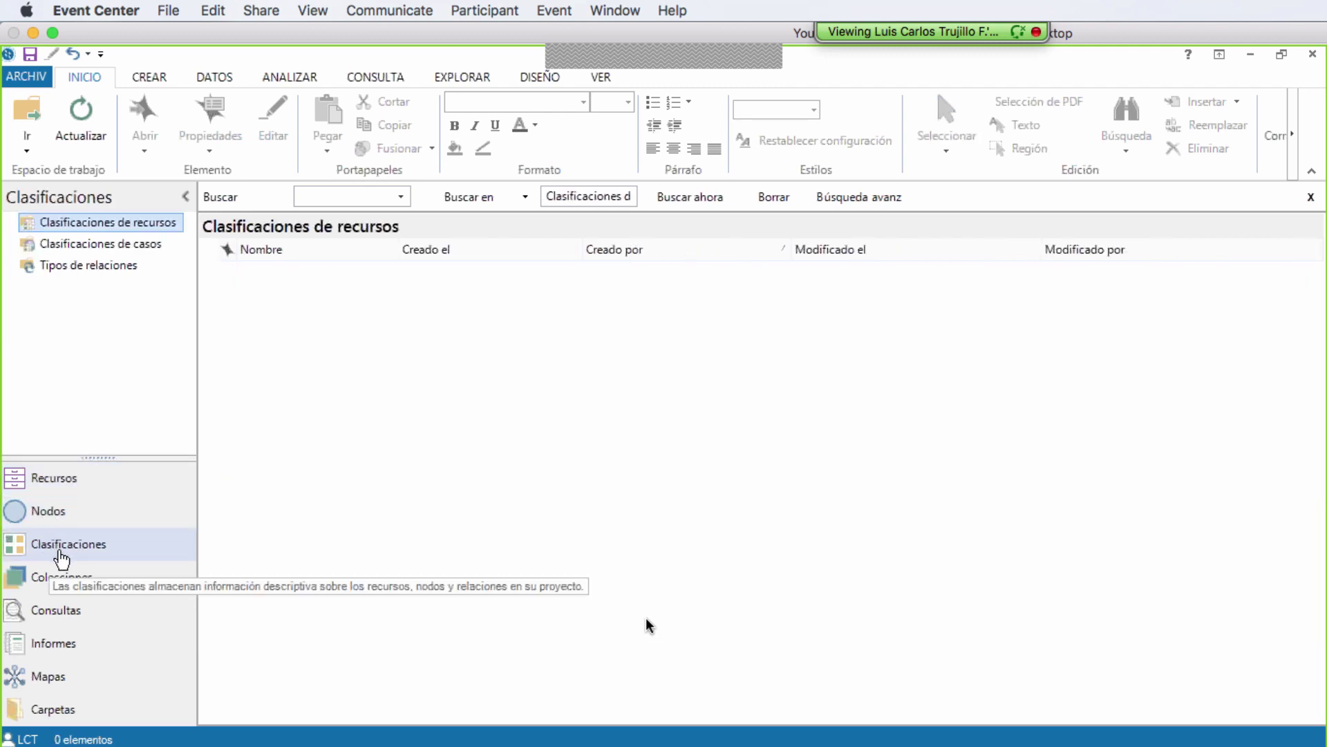
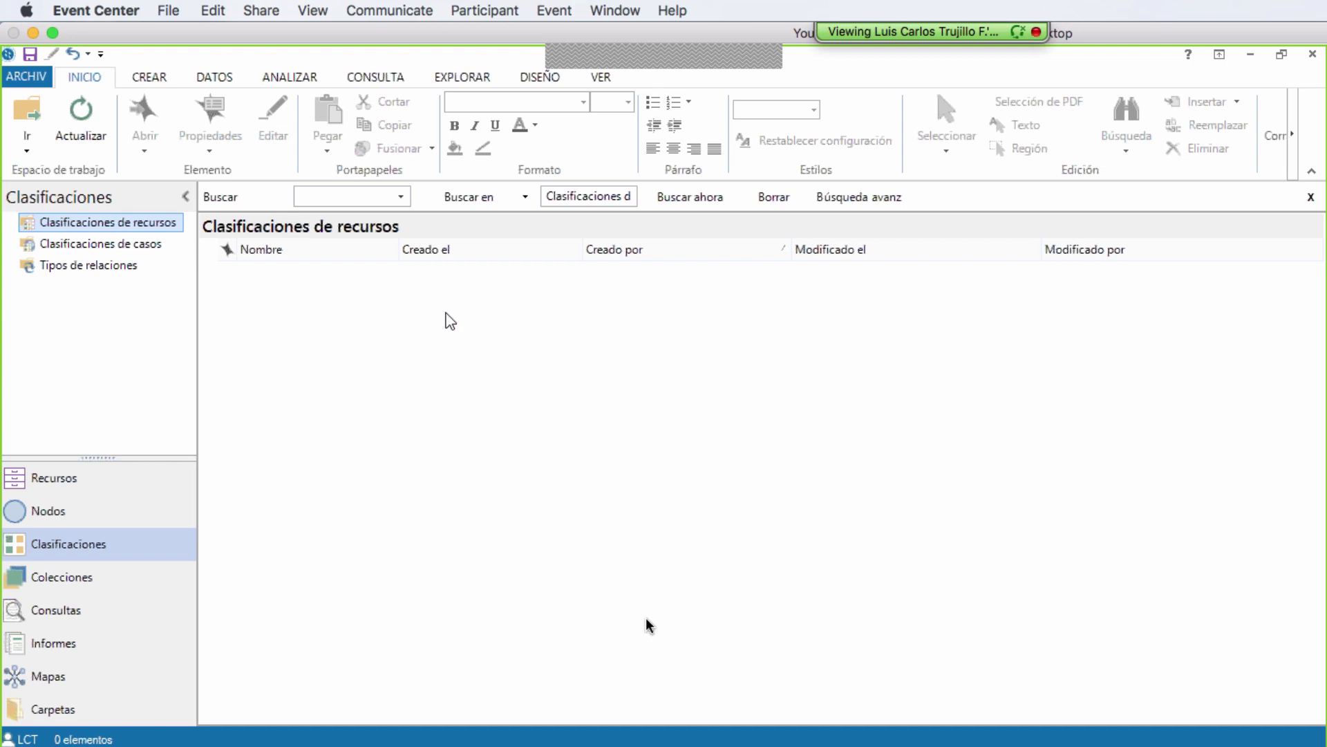
right_click(375, 290)
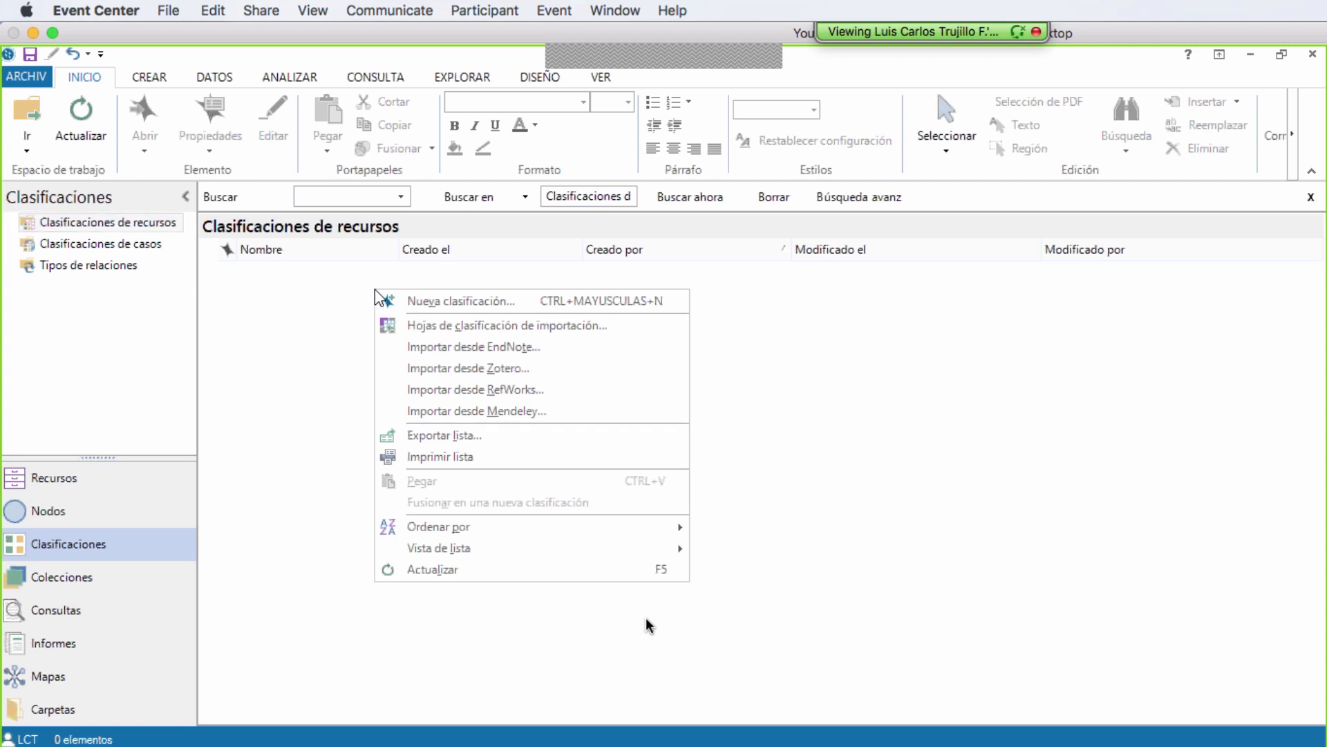
click(430, 301)
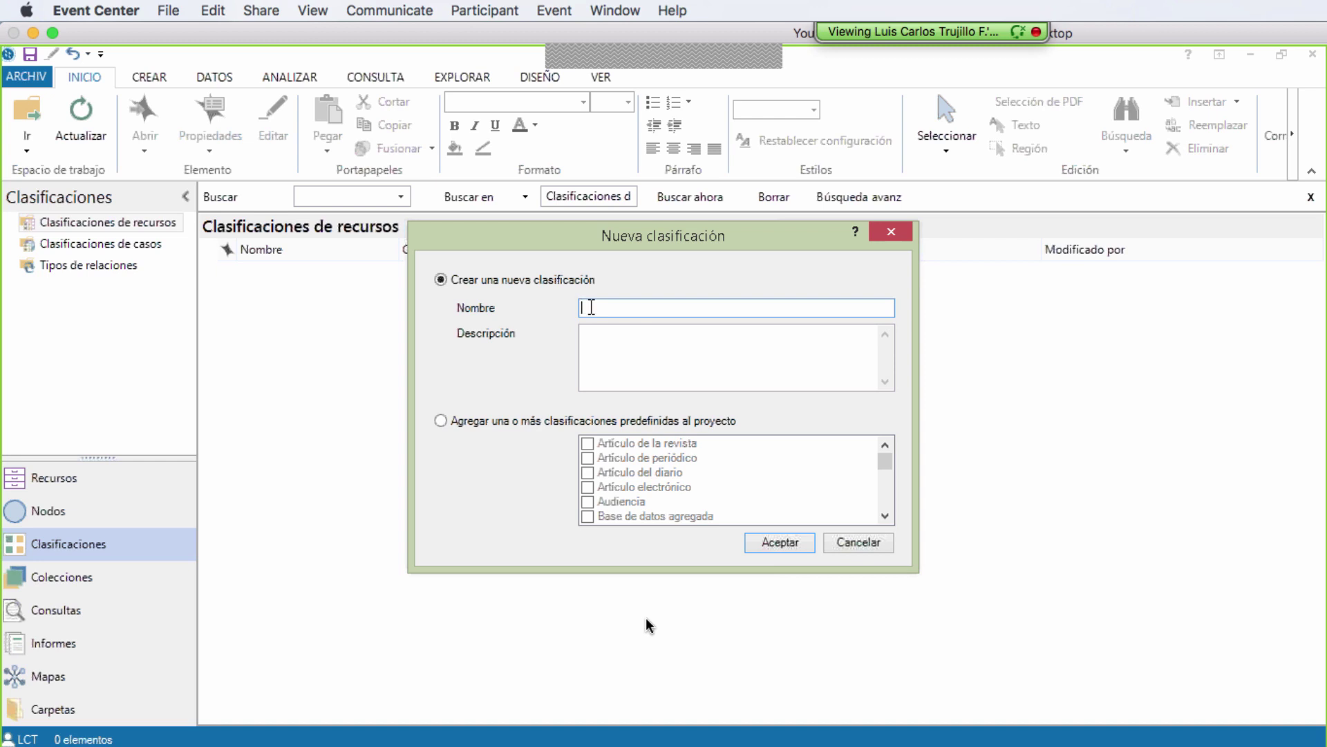
text(Ent)
click(773, 545)
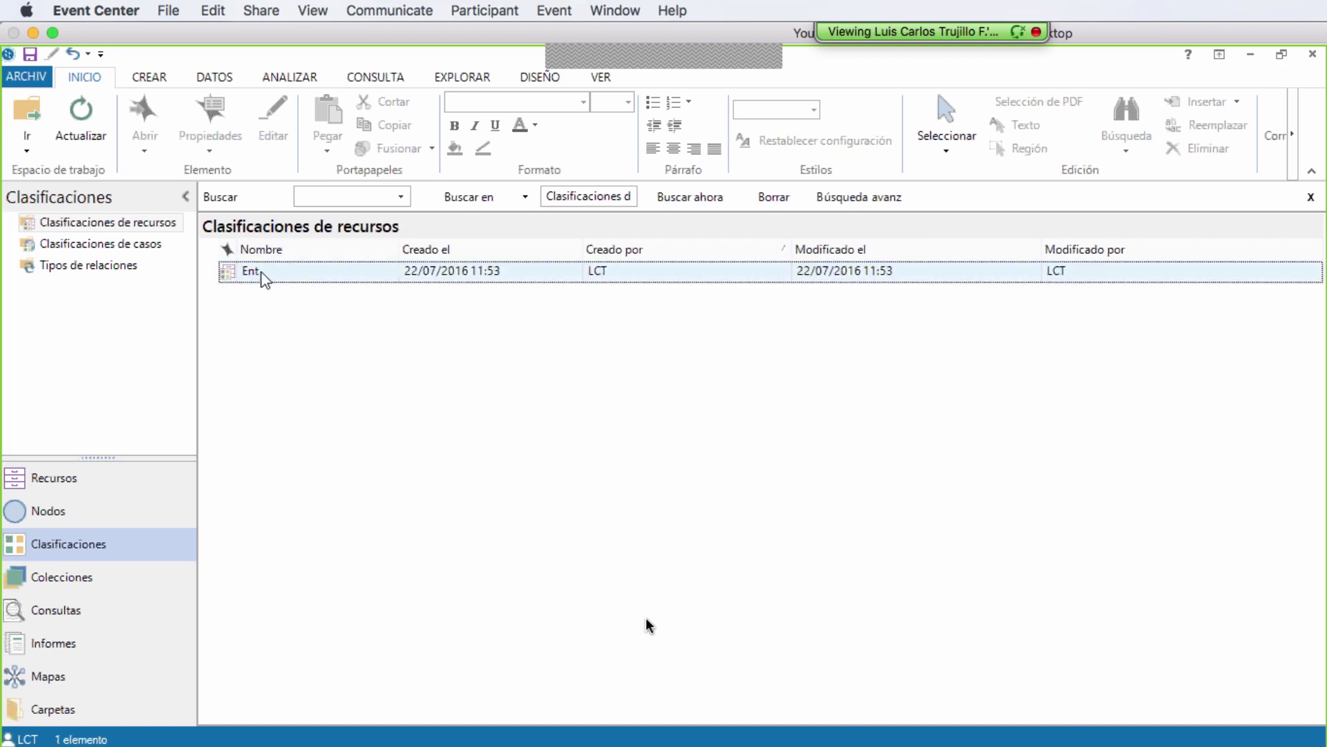
- Add a text attribute named Sexo with the values Mujer and Hombre to the Ent classification
right_click(263, 278)
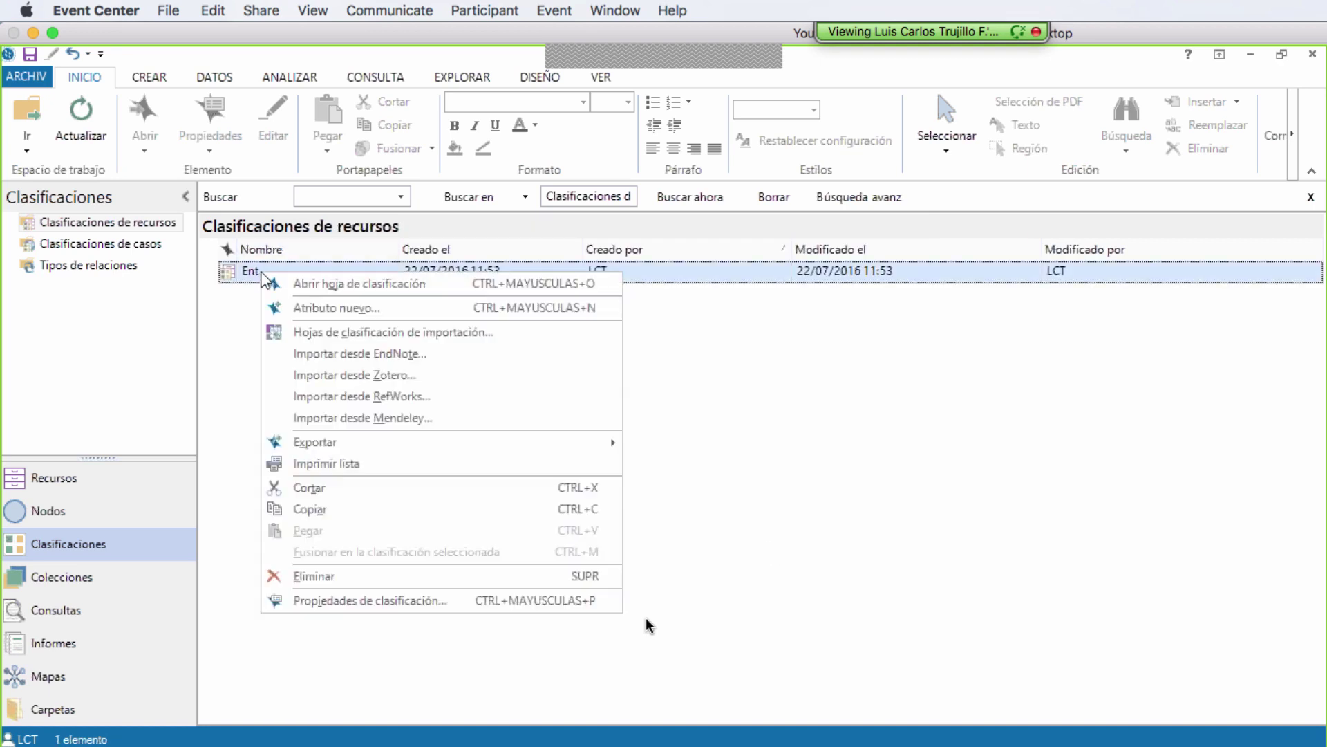
click(314, 311)
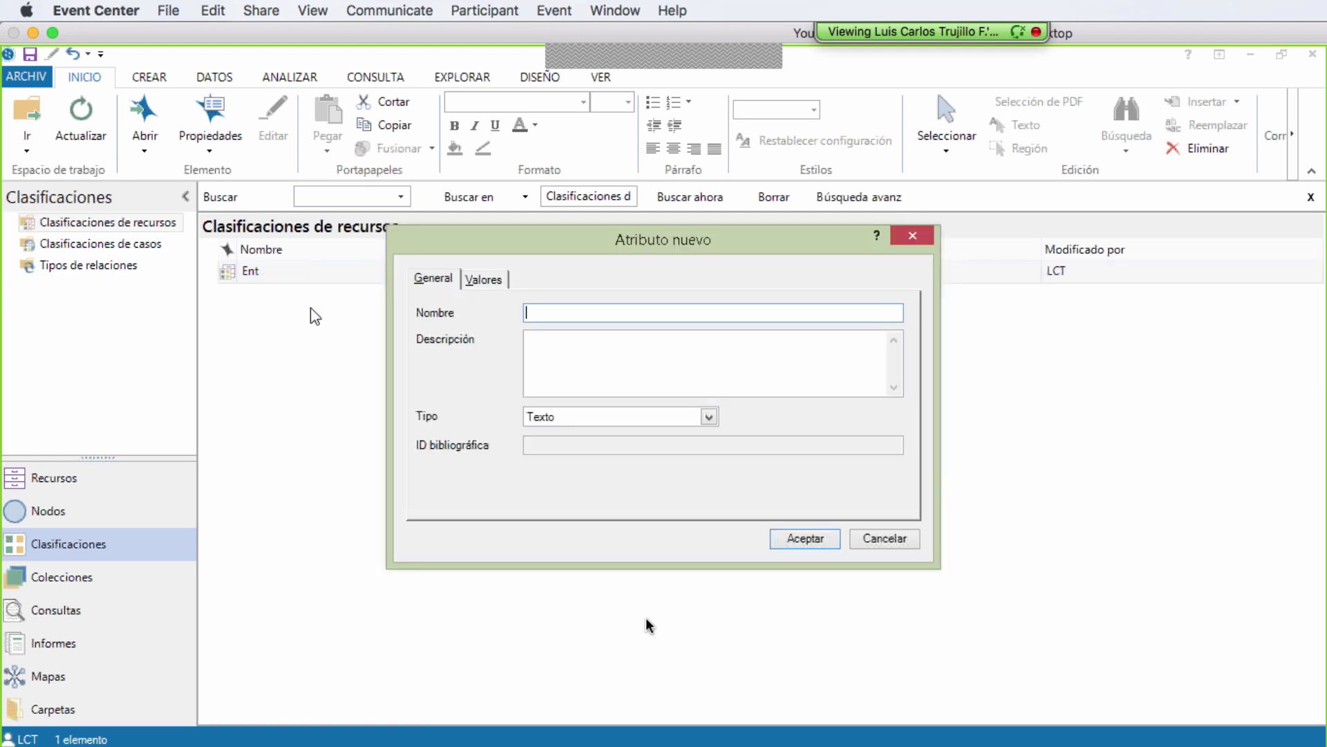
text(Sexo)
key(BackSpace)
key(BackSpace)
key(BackSpace)
text(exo)
click(482, 279)
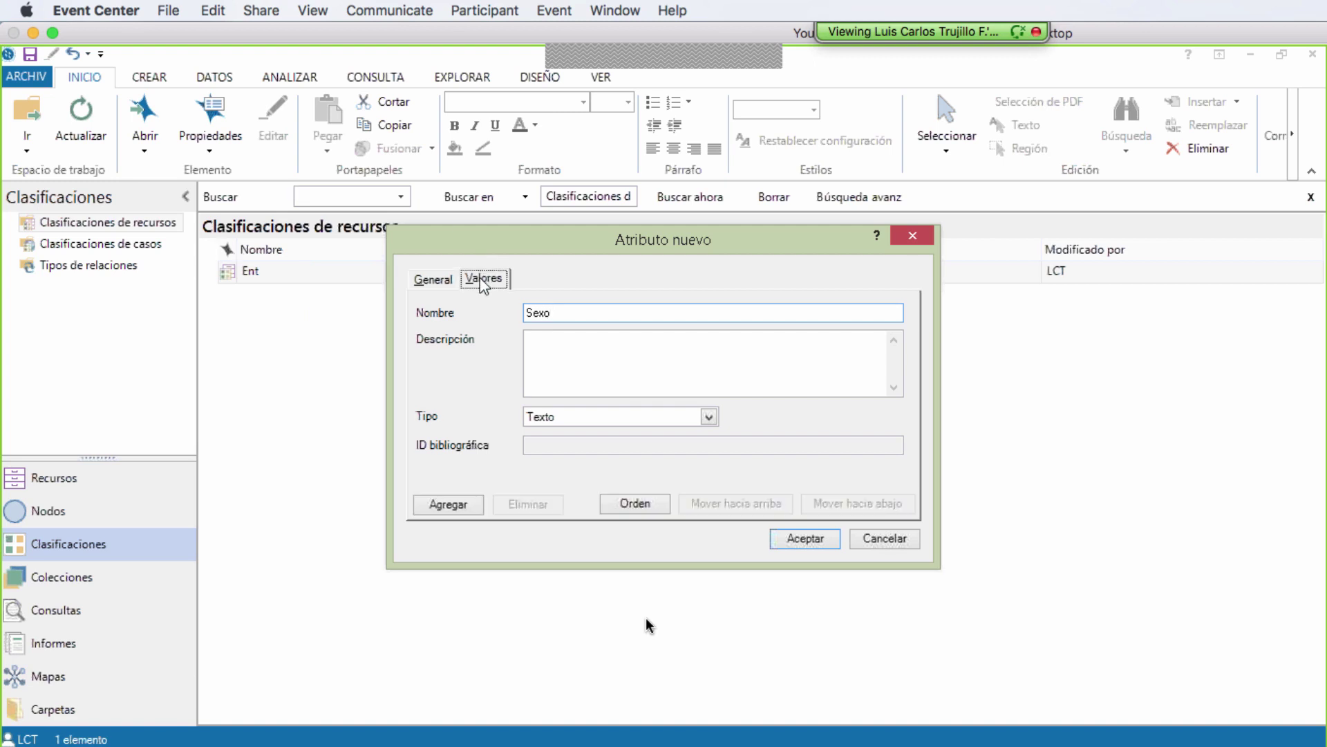
click(448, 504)
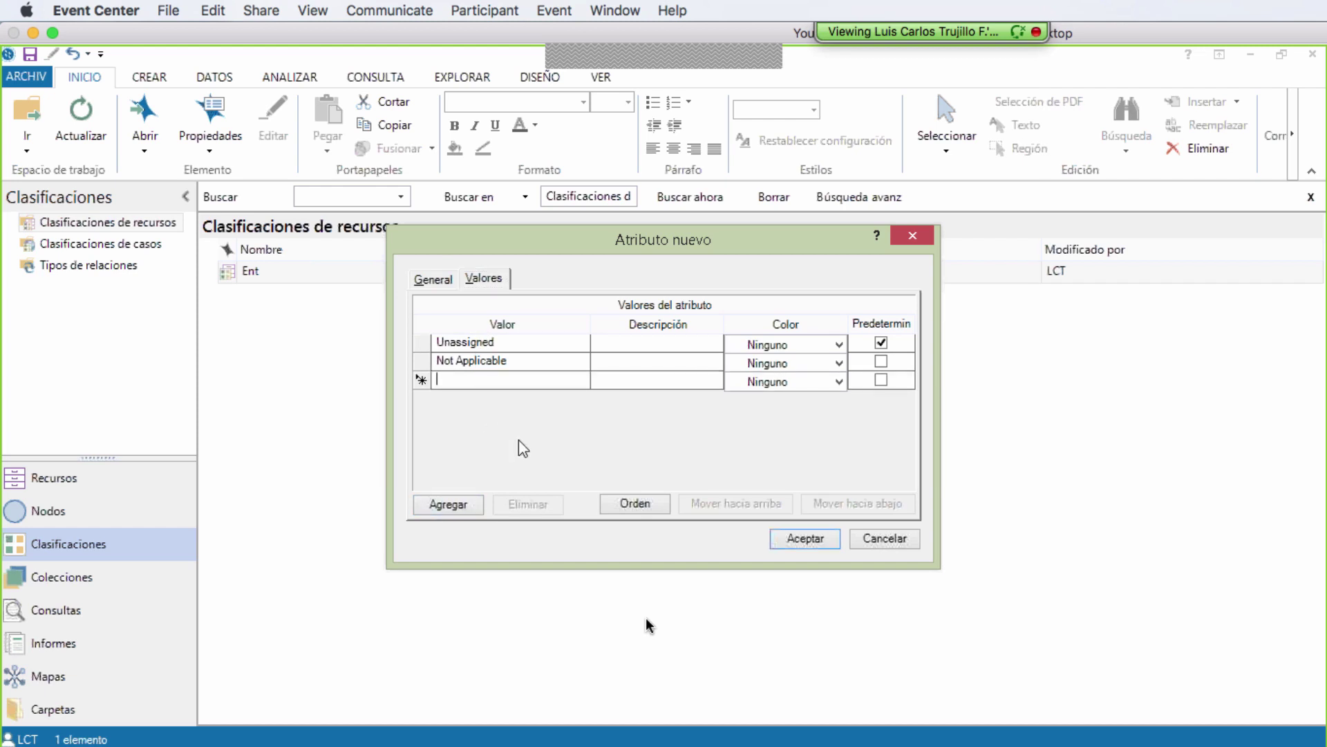
text(Mujer)
click(465, 502)
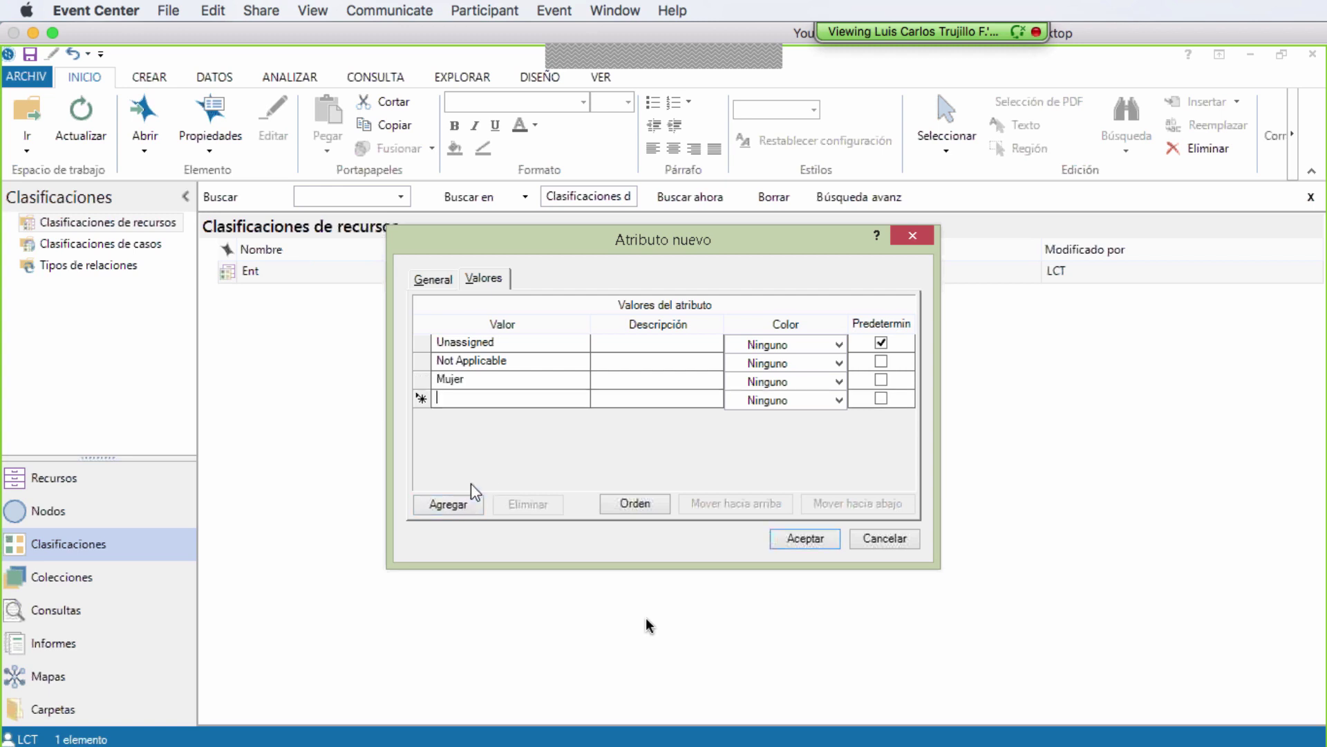
text(Hombre)
click(802, 540)
- Set up a second text attribute for Ent named Edad, with the values <=30 años and >30 años
right_click(315, 275)
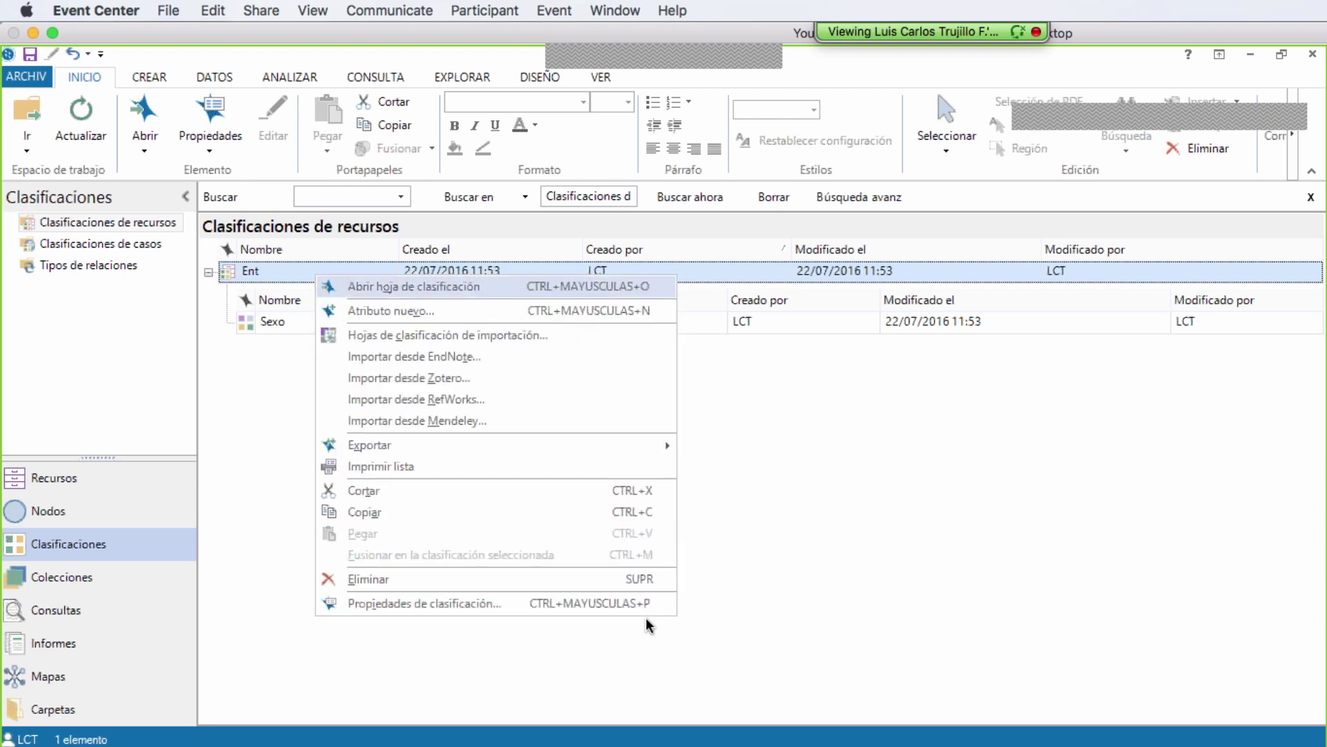
click(353, 312)
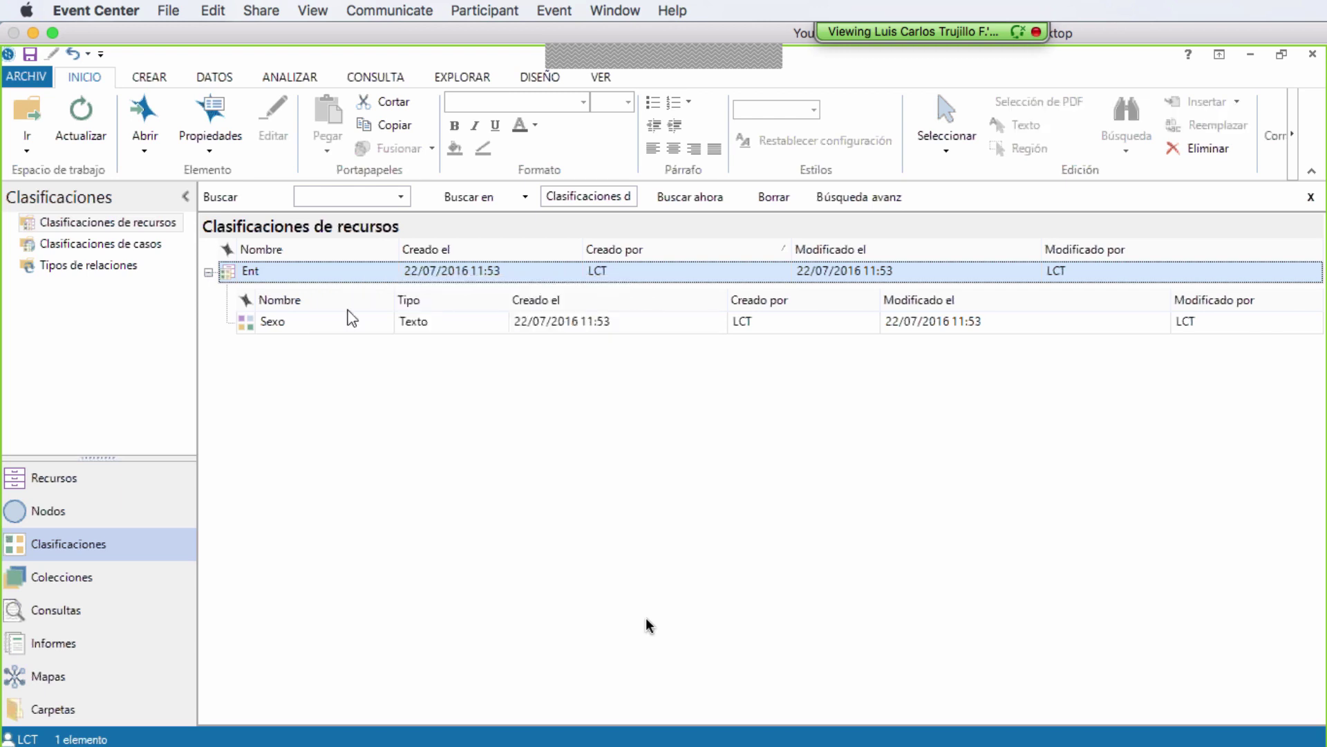
text(Edad)
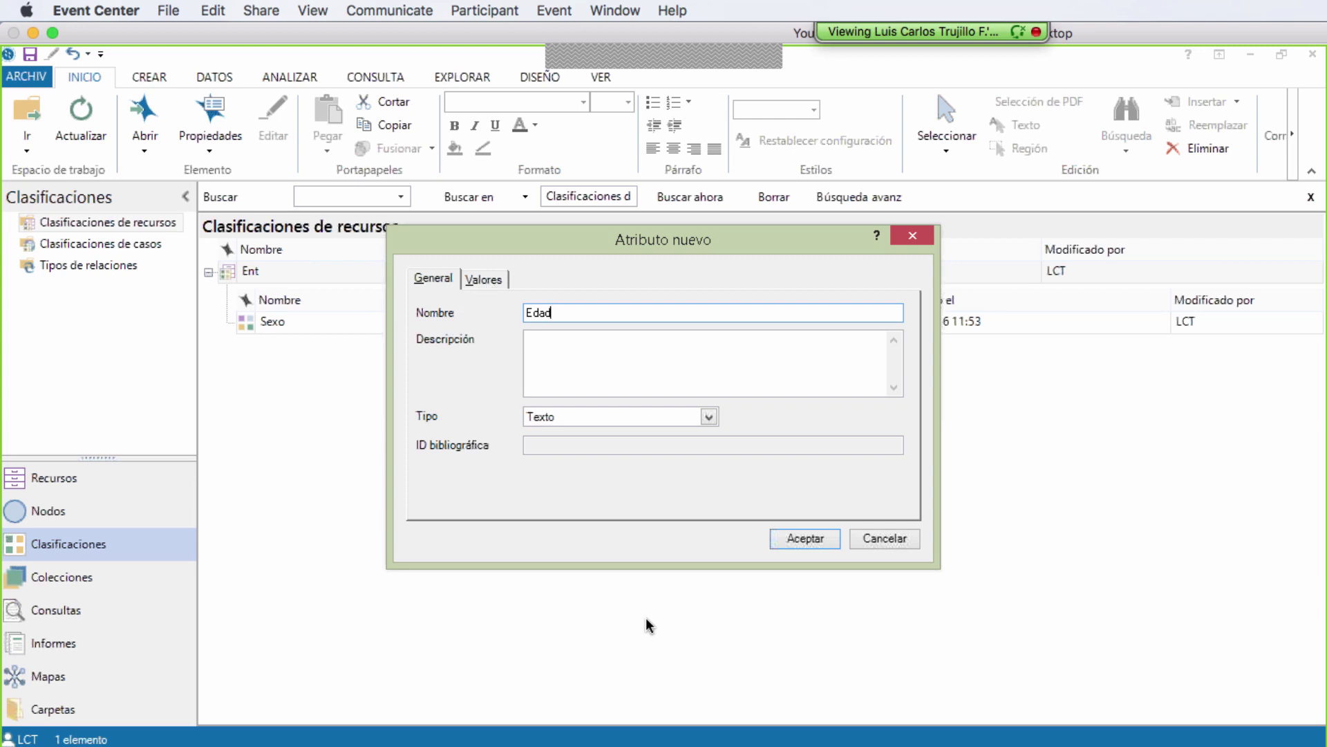
click(491, 283)
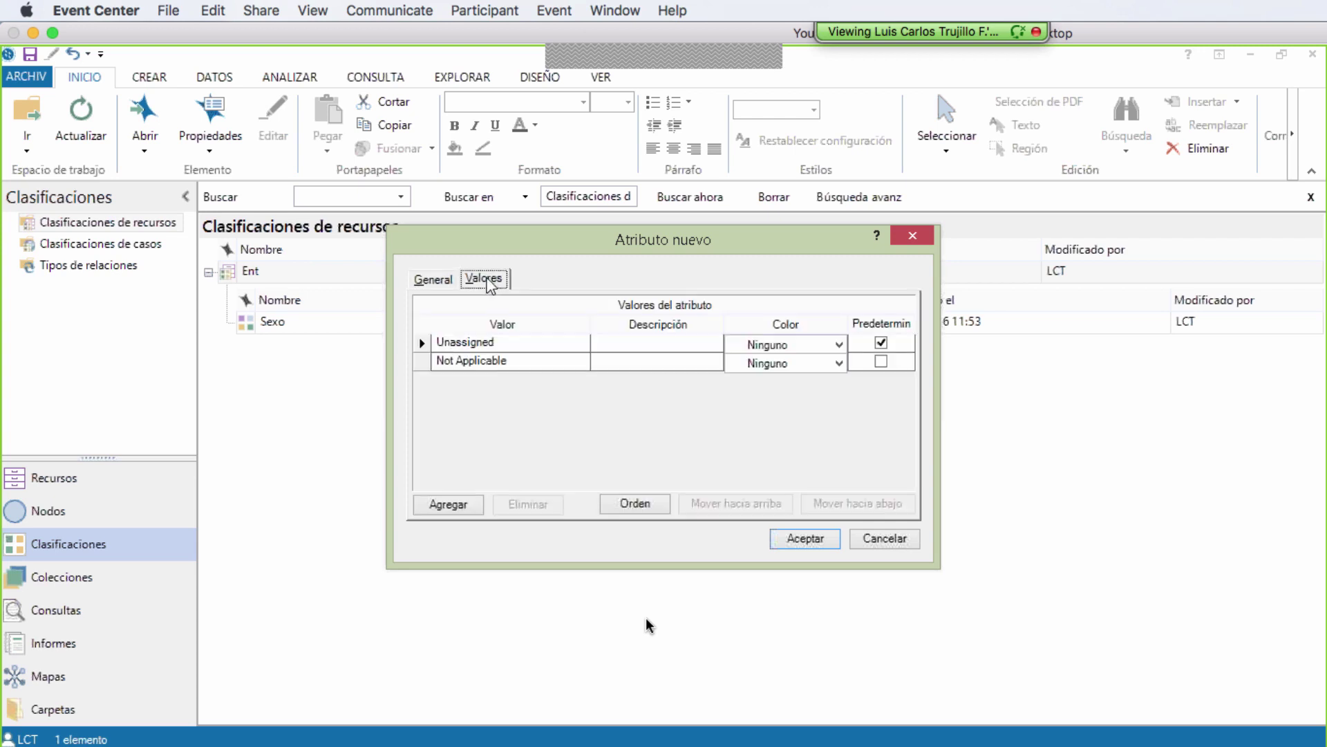
click(448, 506)
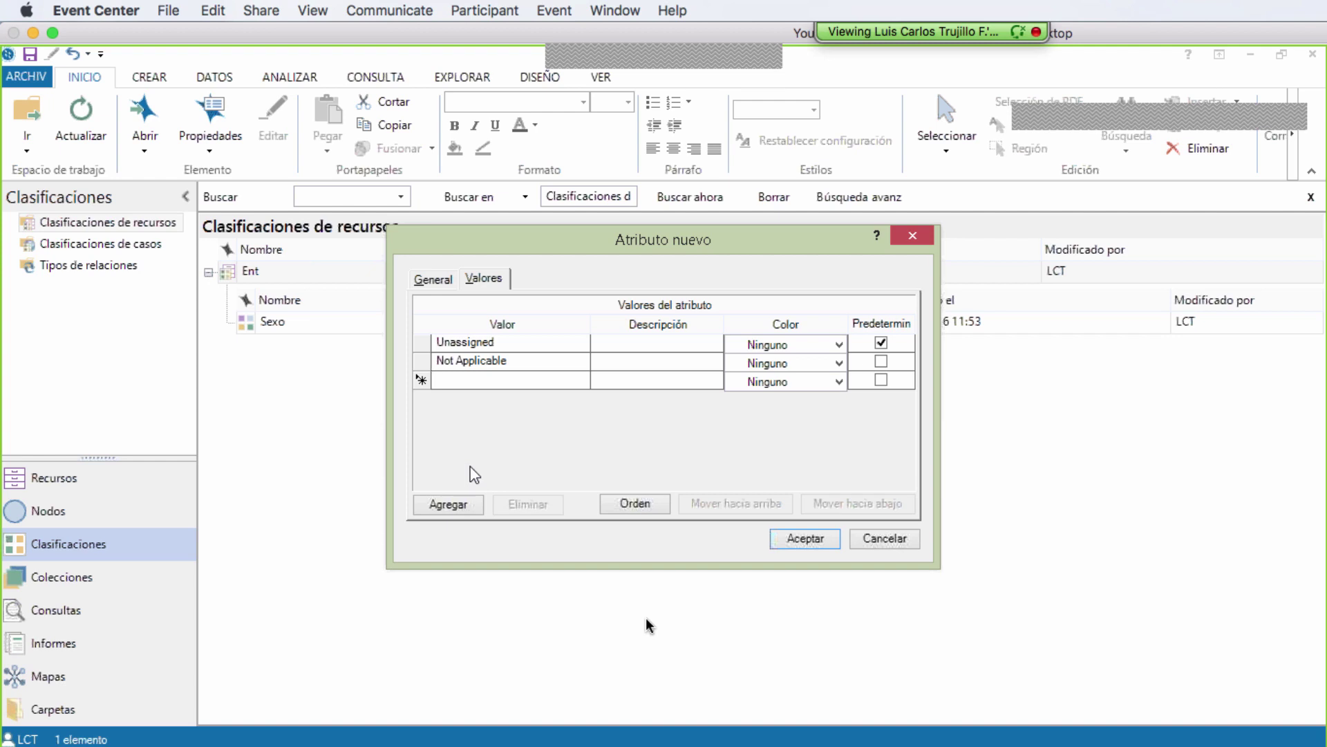
text(<)
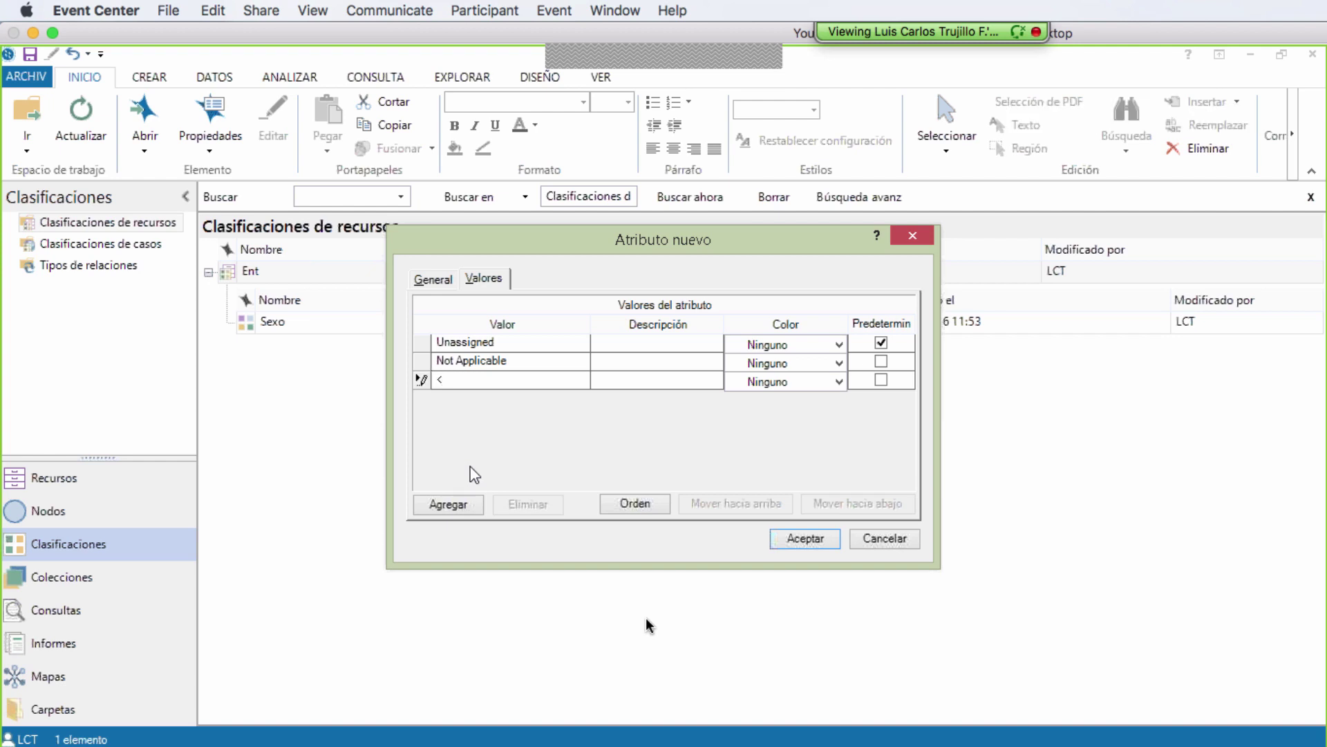
text(=30)
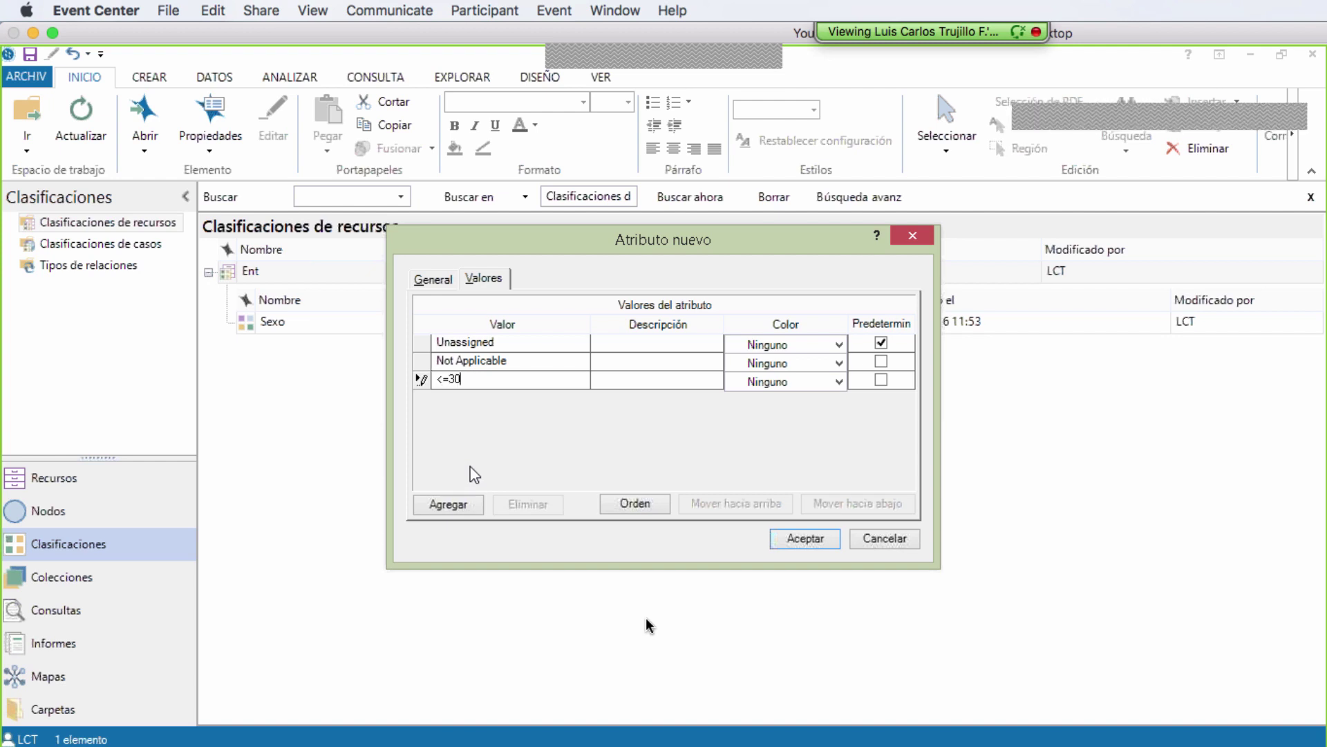
text( años)
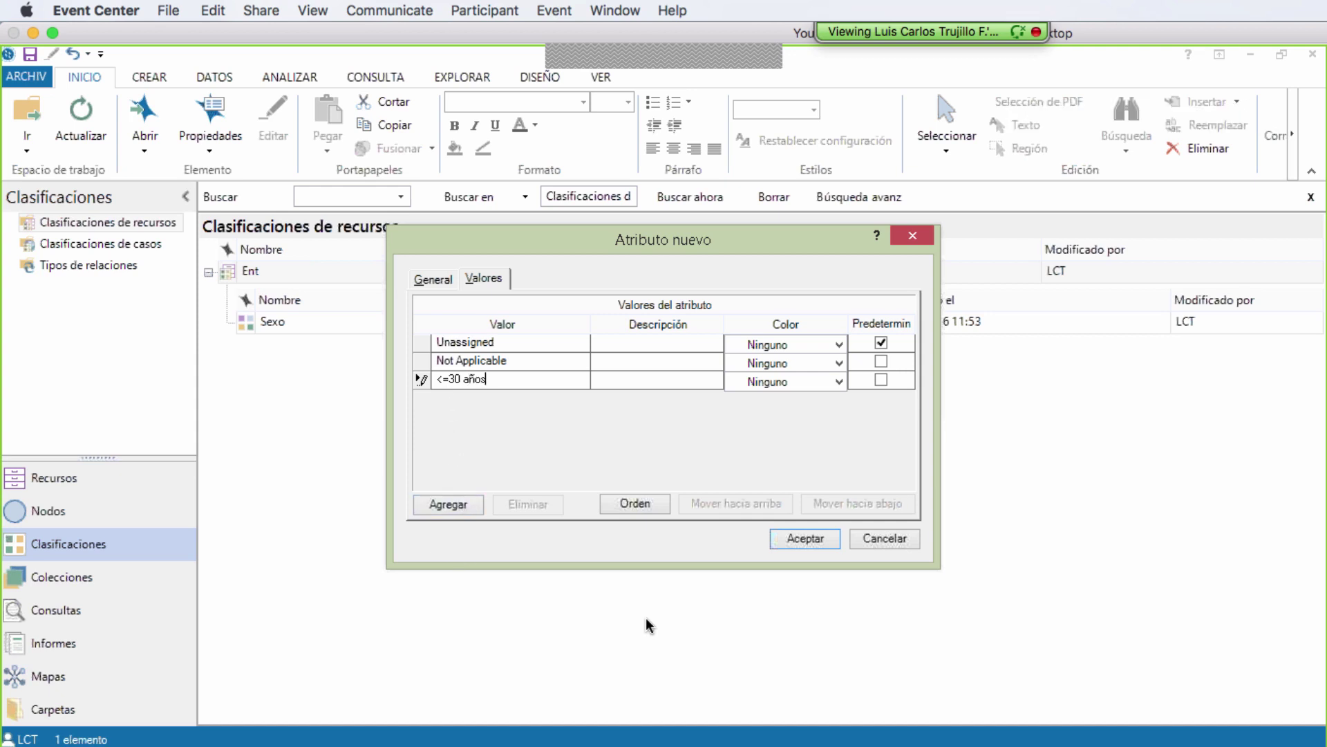
click(458, 504)
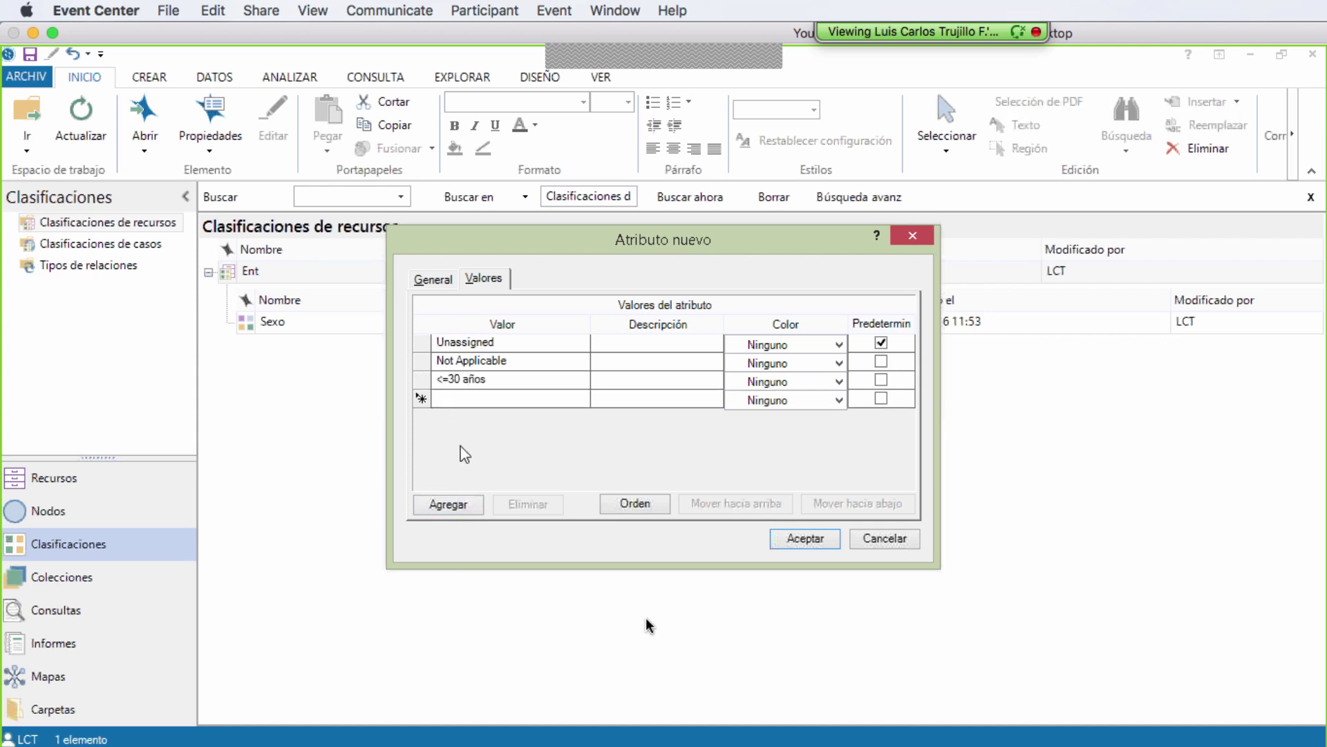
text(>30 años)
- Place the >30 años value above <=30 años and save the Edad attribute
click(421, 399)
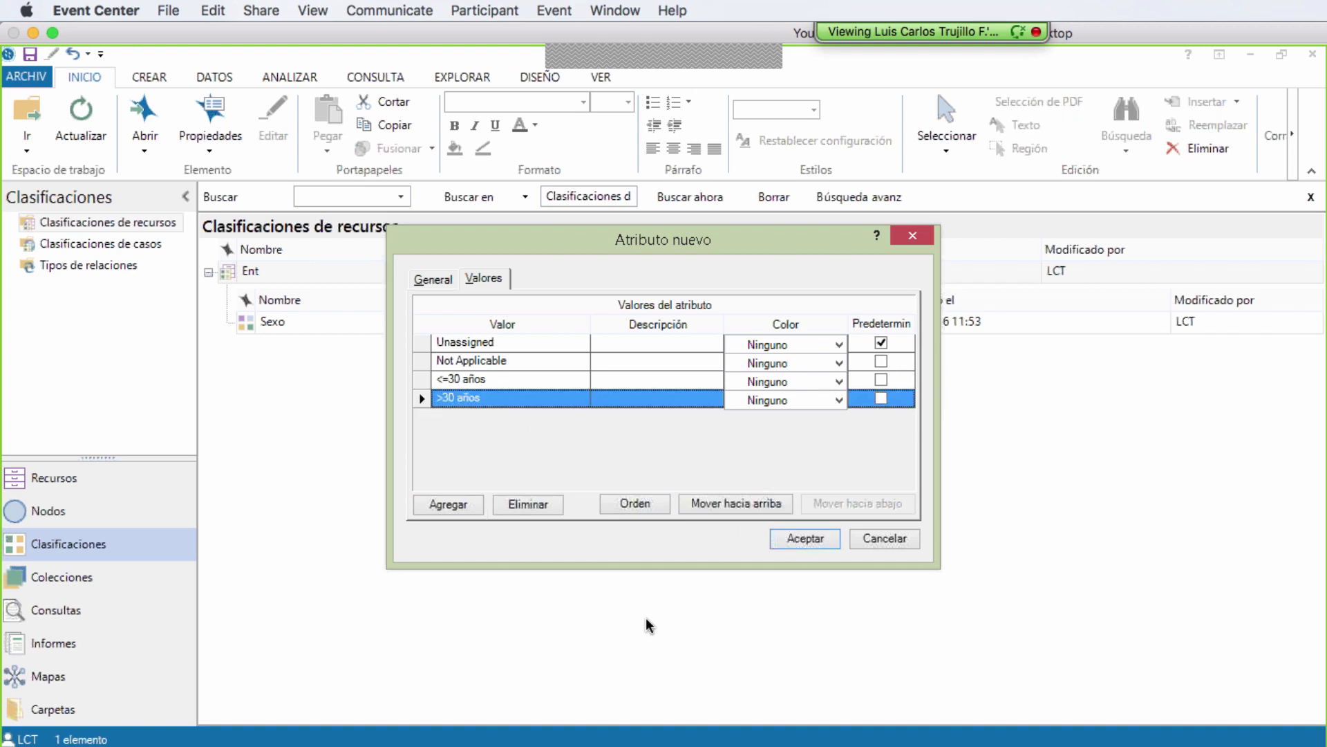
click(714, 505)
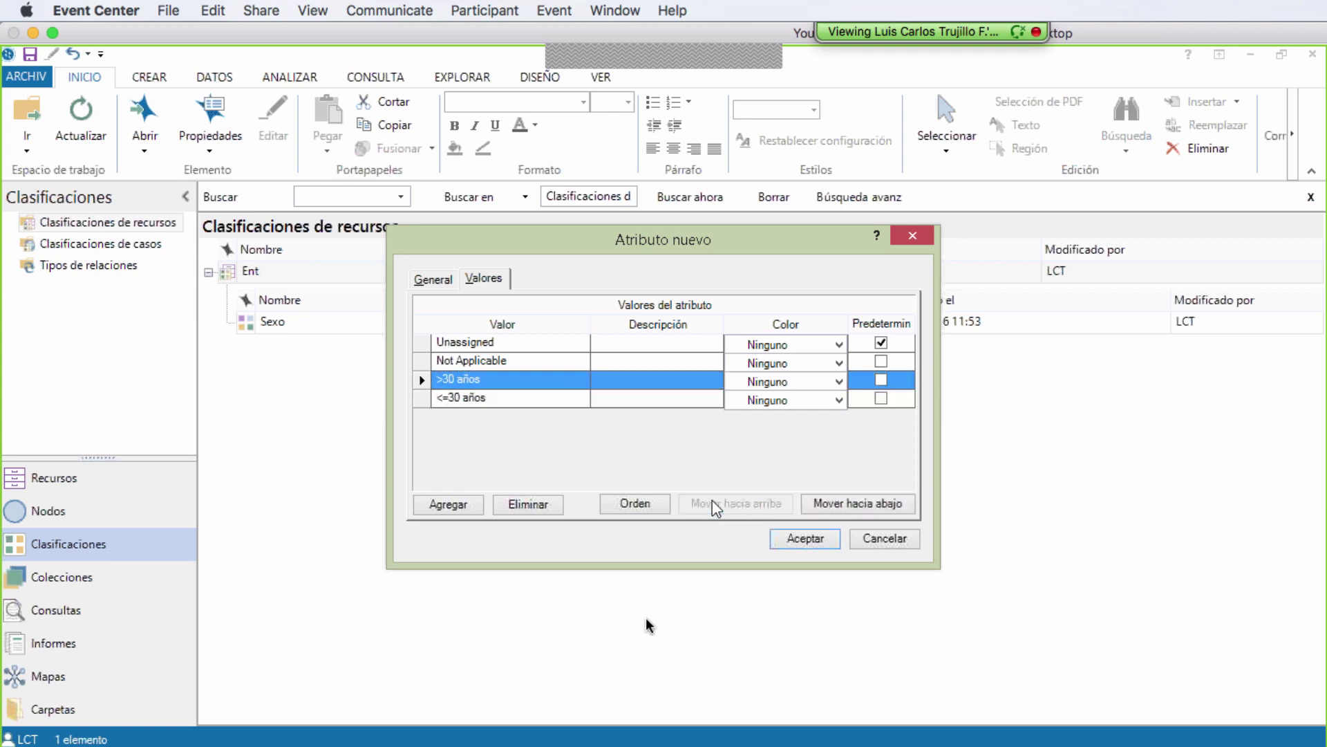
click(802, 538)
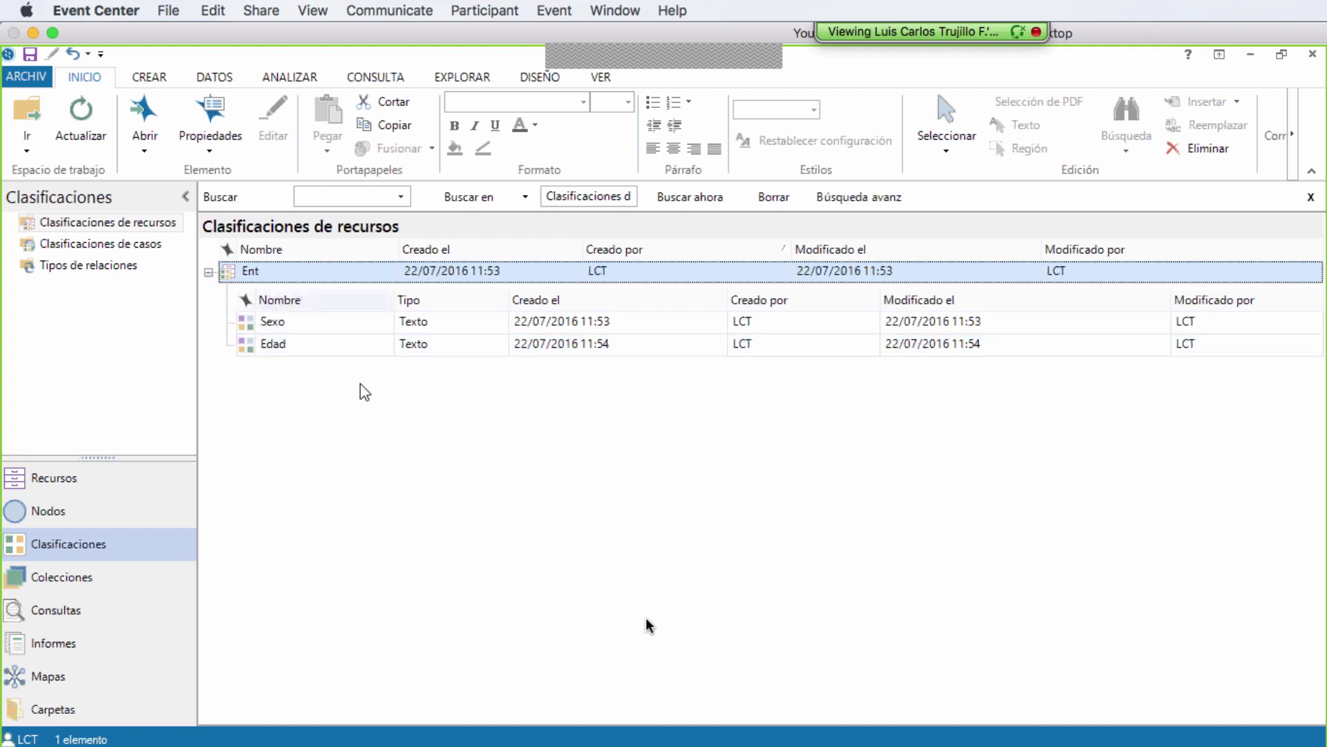
- Assign the Ent classification to all sources from 5mmbyate to 5smbosca in Elementos internos
click(141, 229)
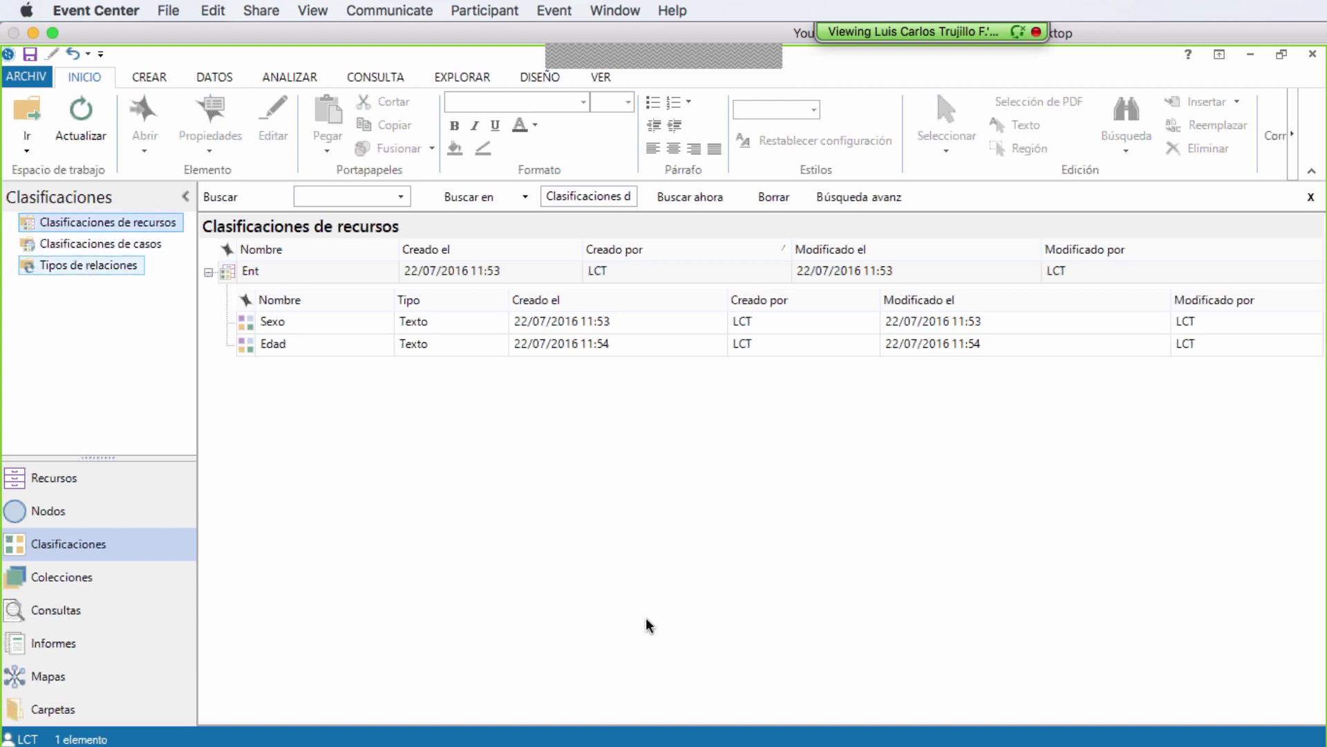
click(40, 484)
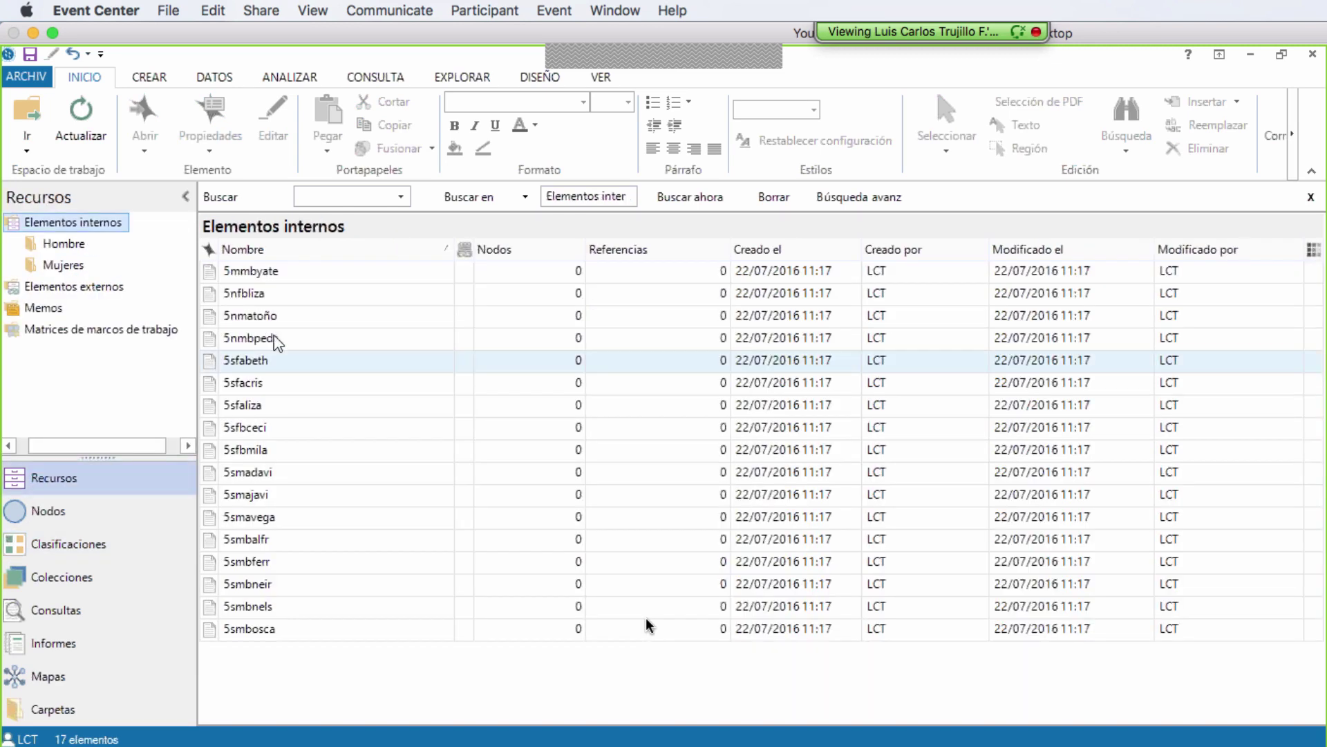
click(251, 273)
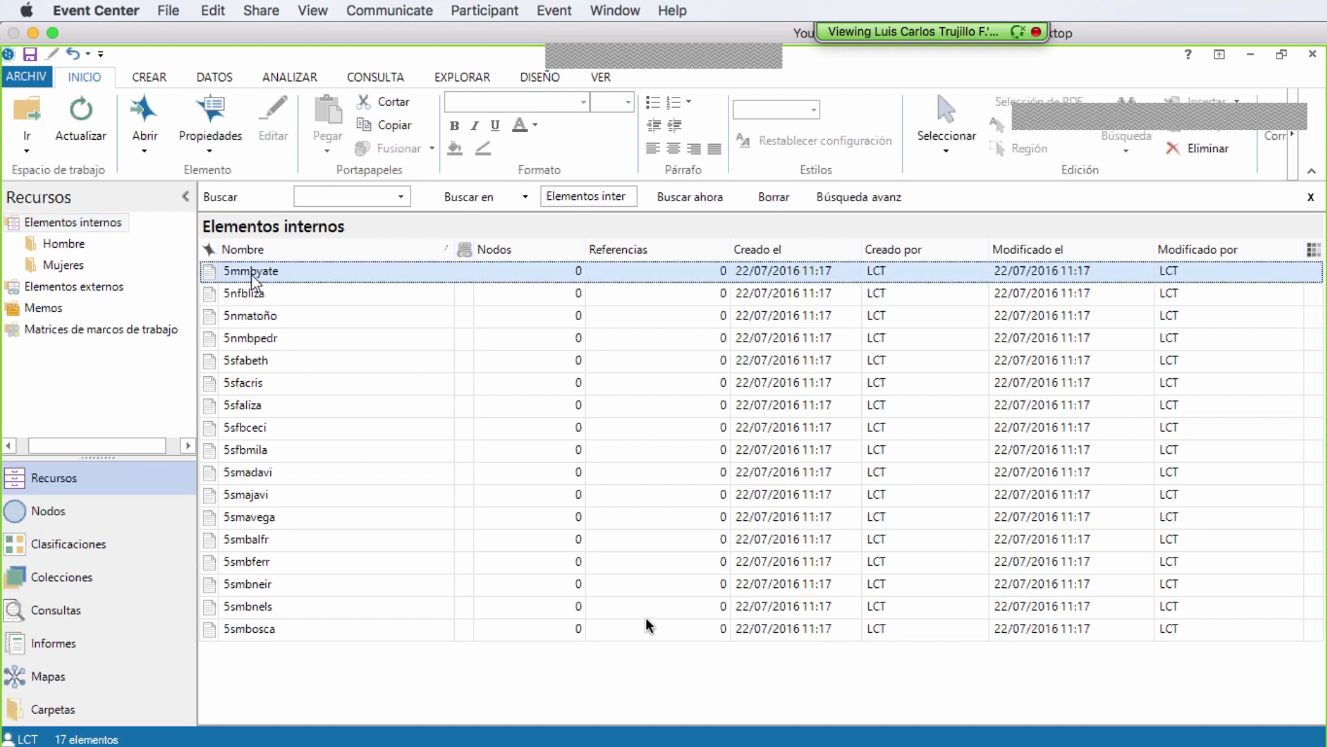
key(shift+Down)
key(shift+Down)
key(shift+Down)
key(shift+Down)
key(shift+Down)
key(shift+Down)
key(shift+Down)
key(shift+Down)
key(shift+Down)
key(shift+Down)
key(shift+Down)
key(shift+Down)
key(shift+Down)
key(shift+Down)
key(shift+Down)
key(shift+Down)
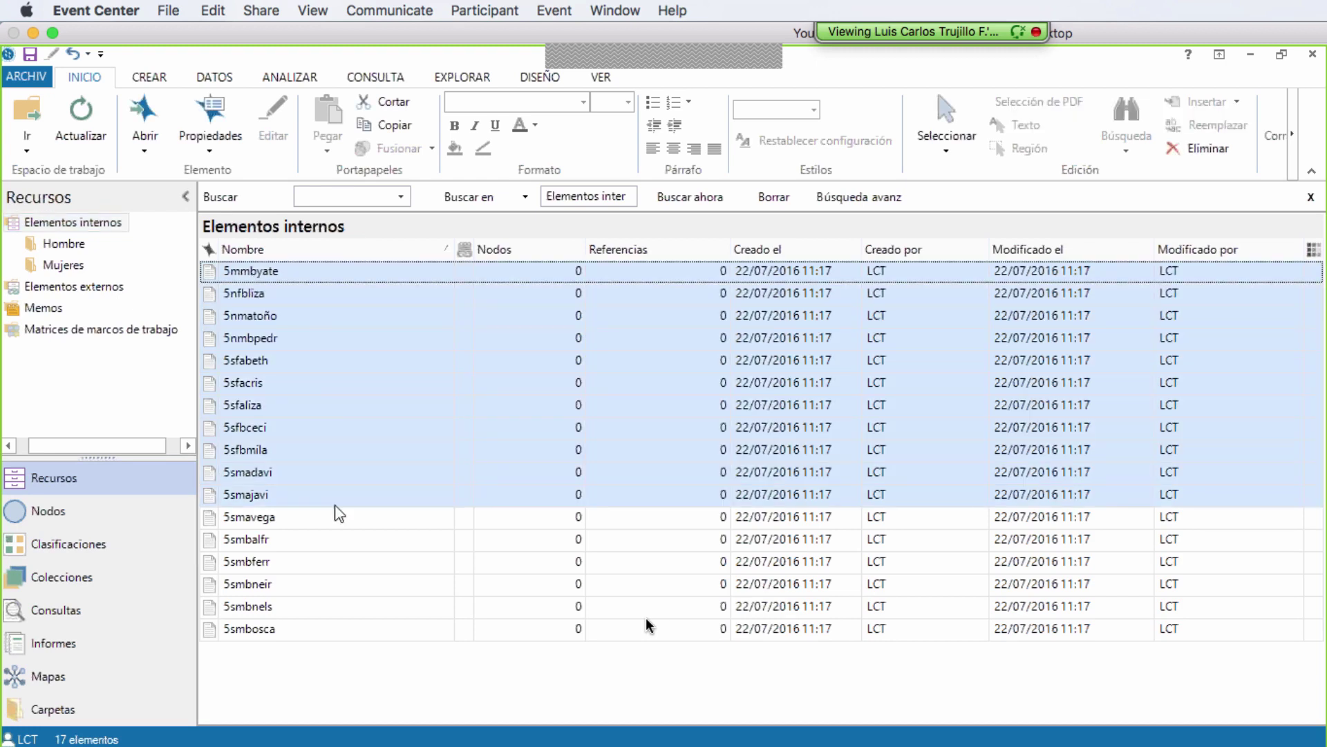
right_click(373, 414)
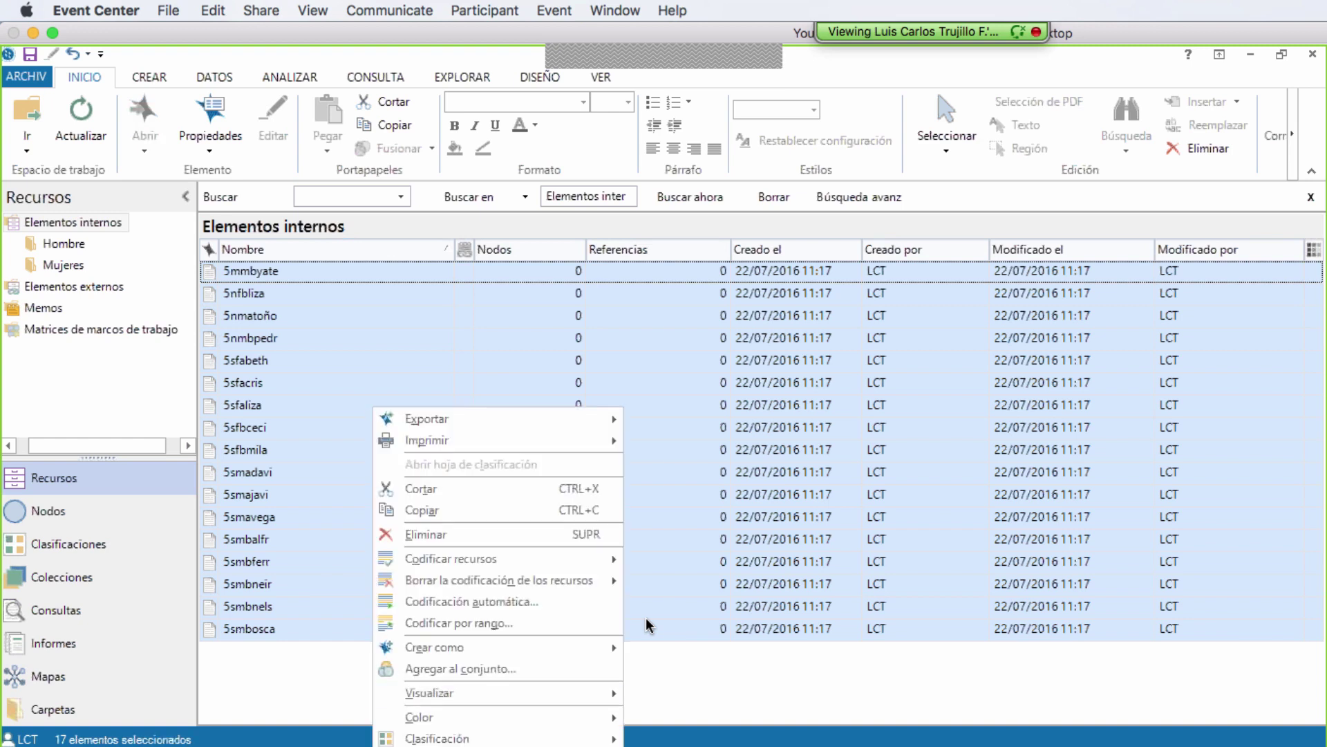
mouse_move(428, 738)
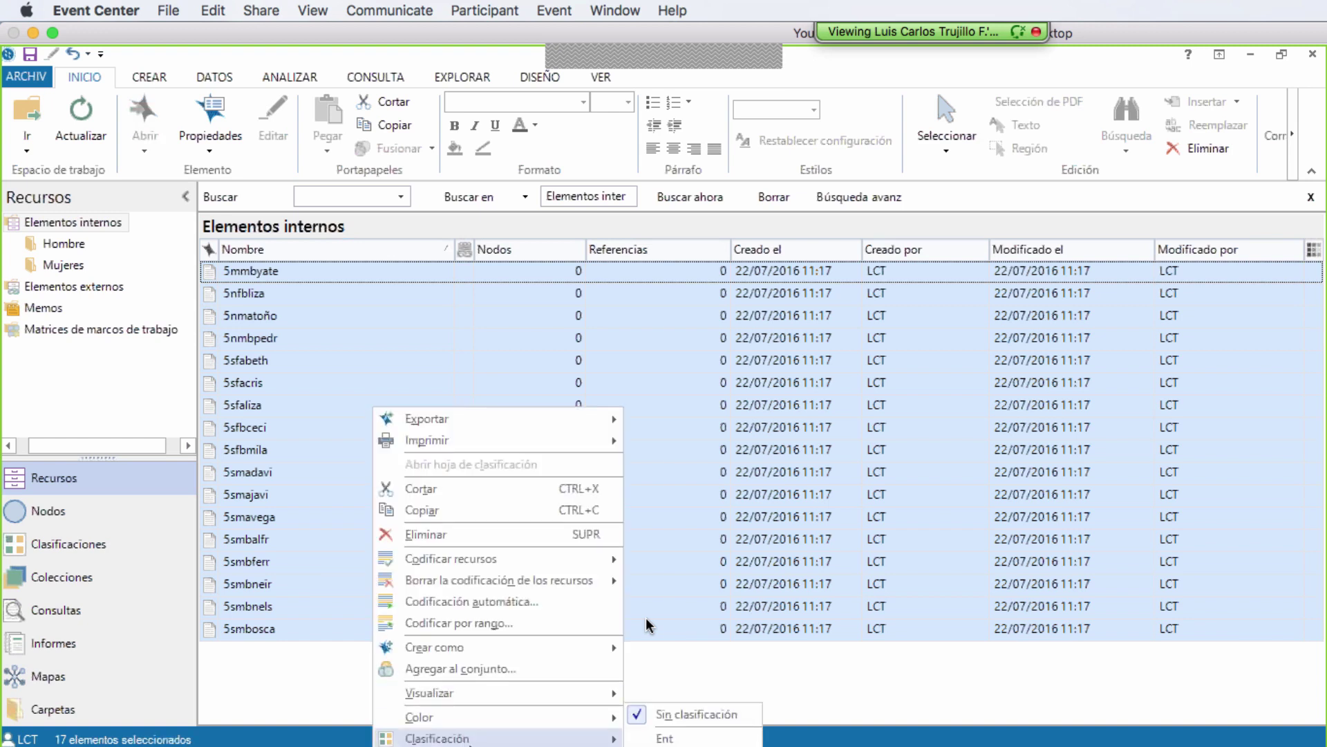
click(683, 738)
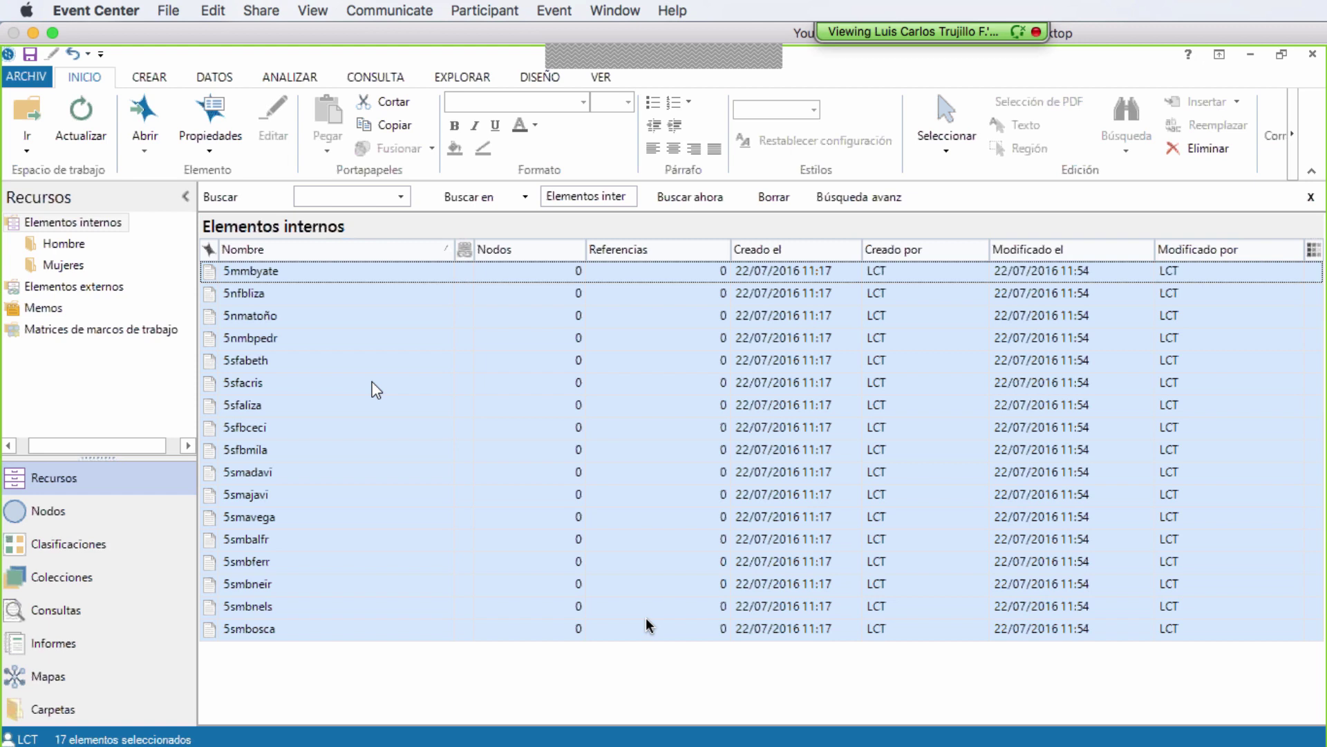
right_click(364, 338)
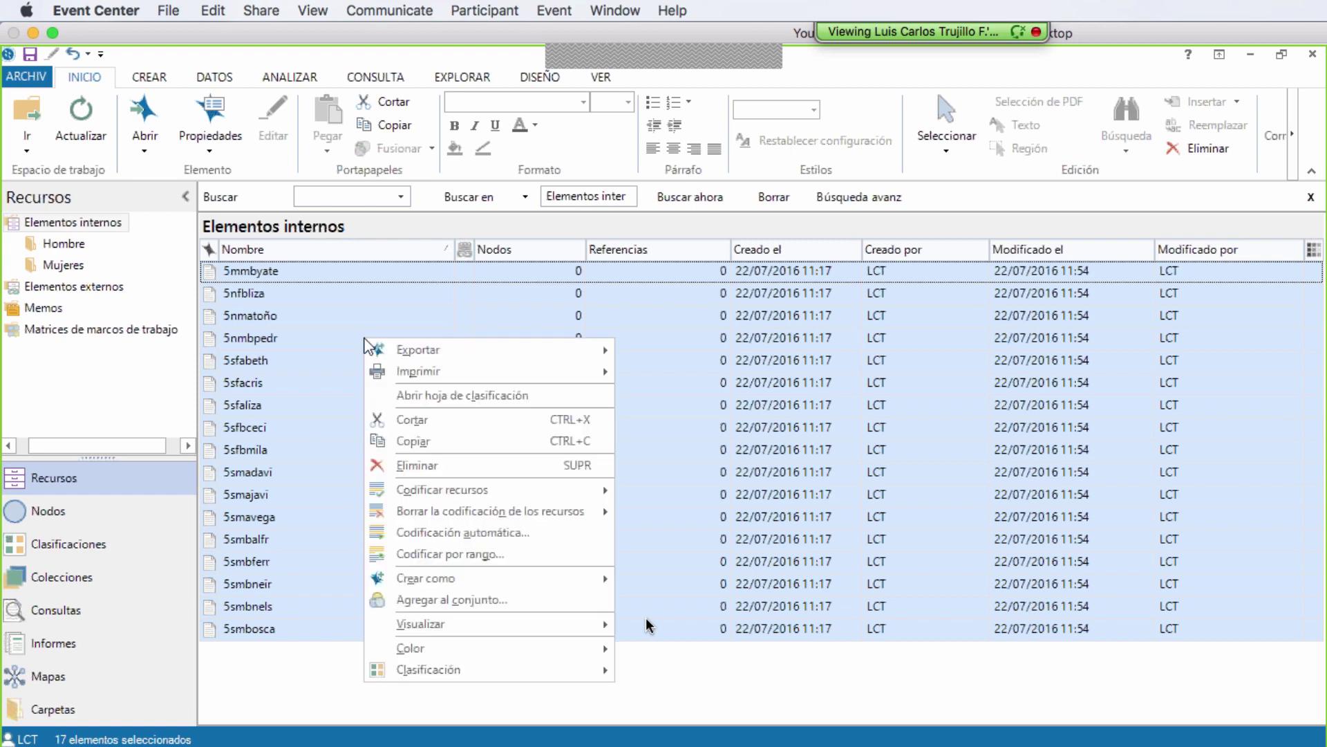
mouse_move(443, 669)
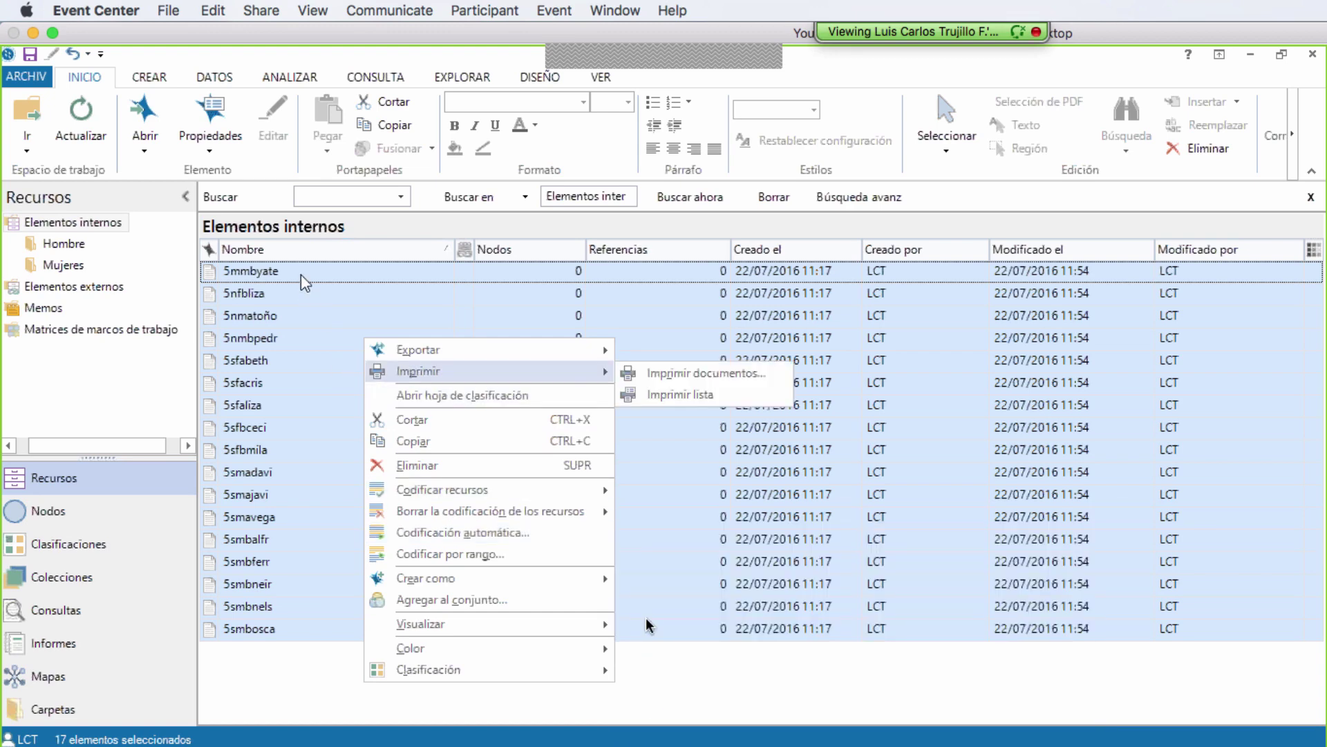
click(288, 313)
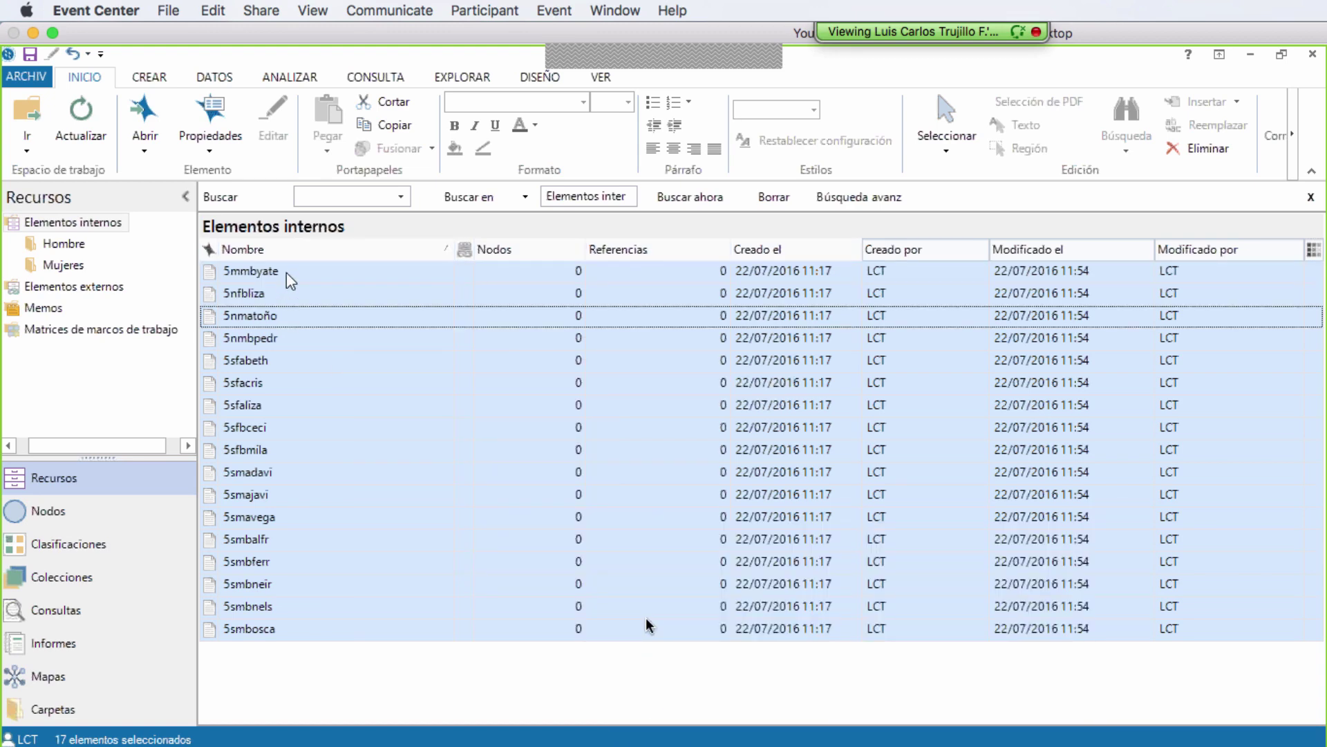
- Set the attribute values of document 5mmbyate to Hombre for Sexo and >30 años for Edad
click(257, 271)
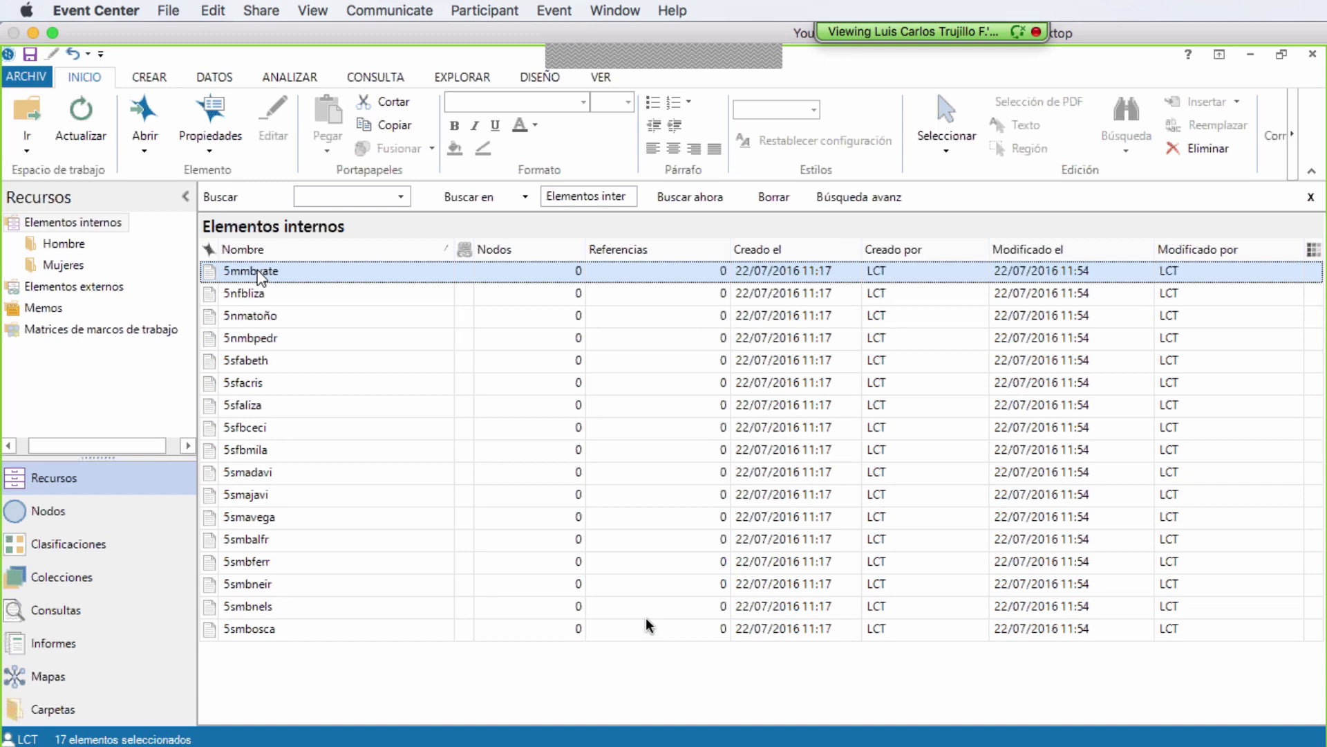
right_click(257, 271)
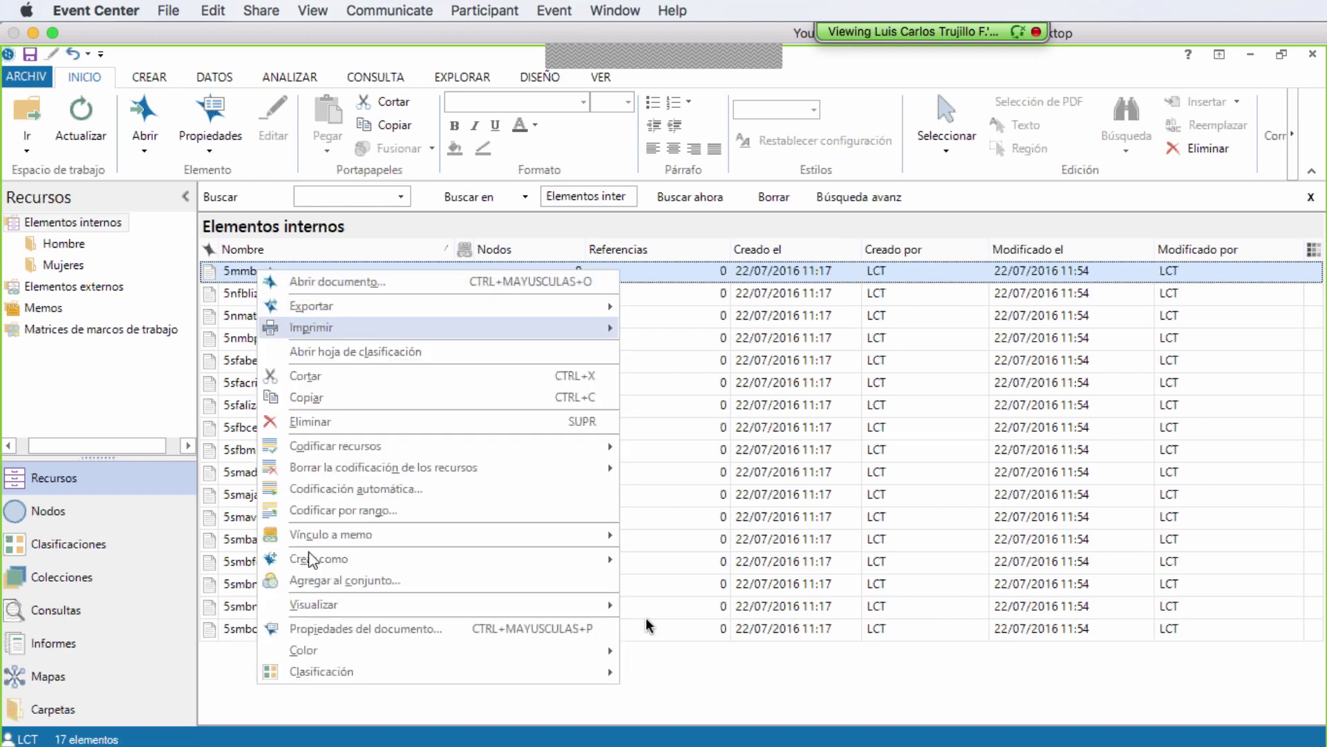
click(324, 630)
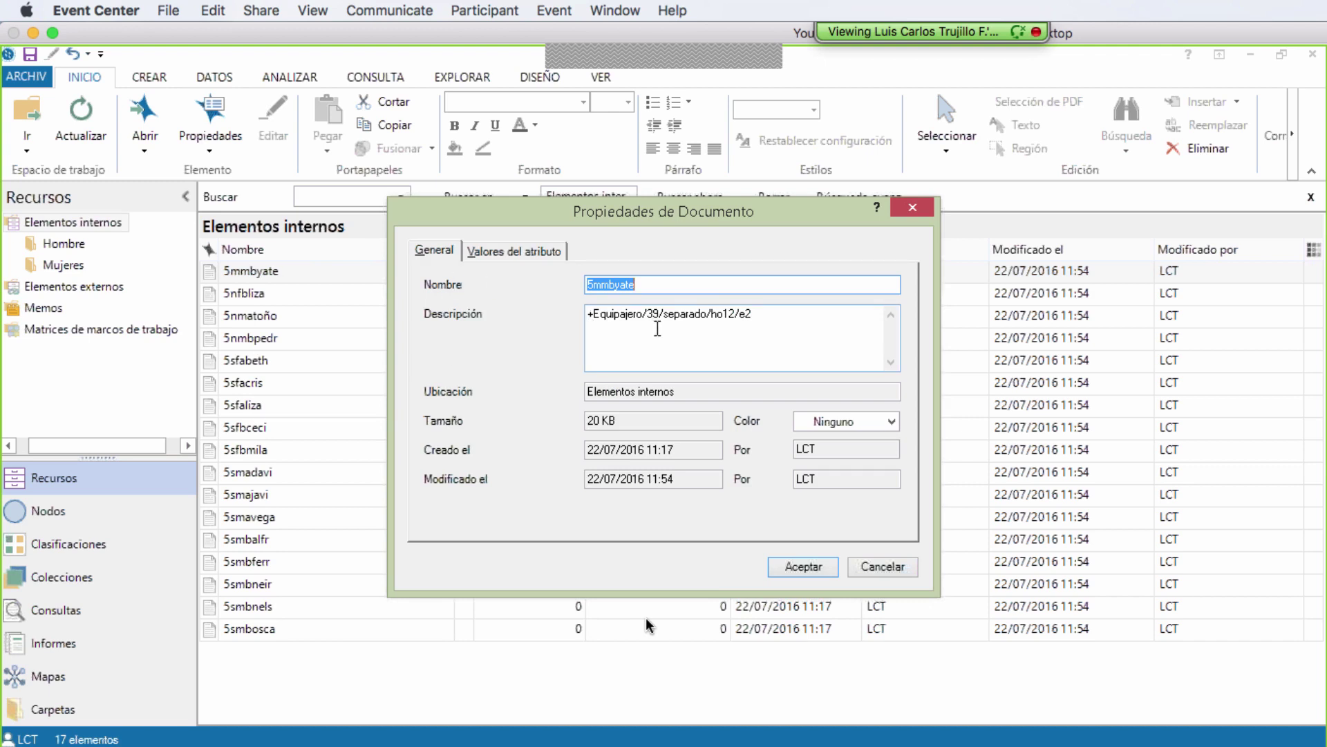
click(515, 251)
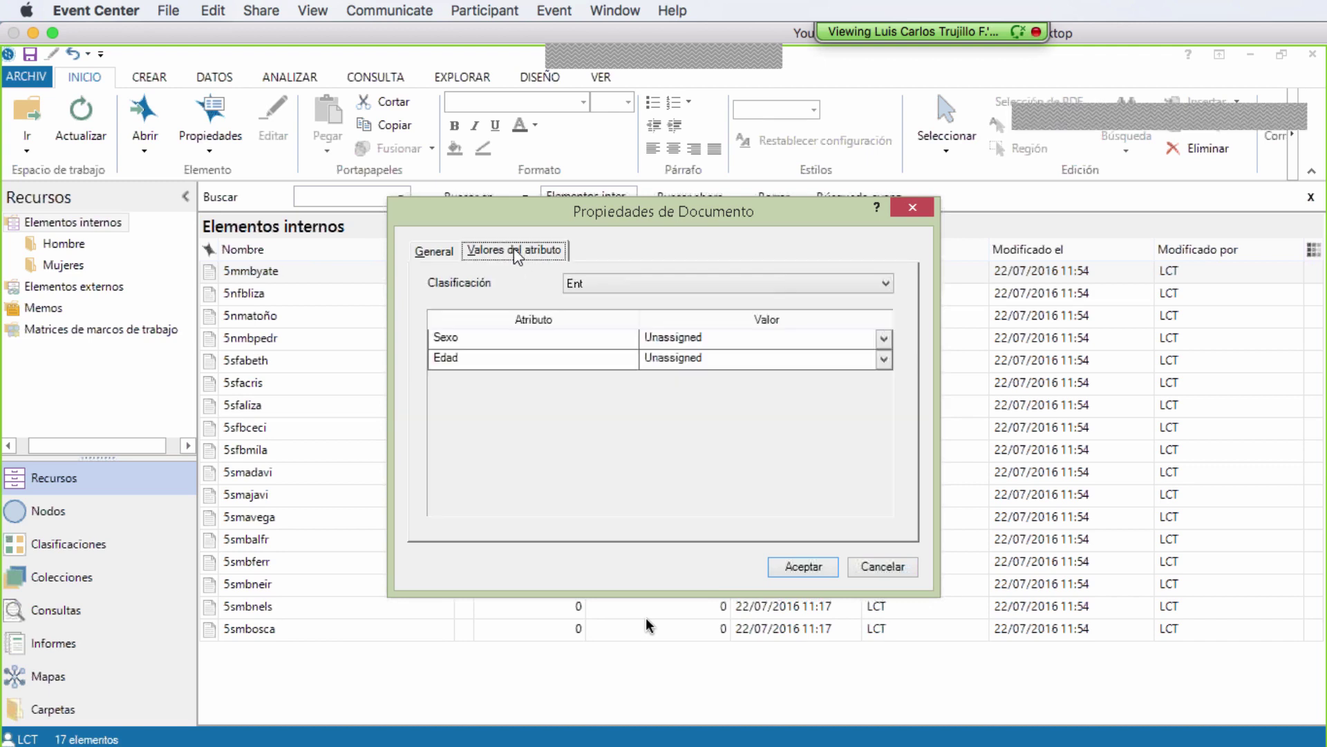
click(884, 338)
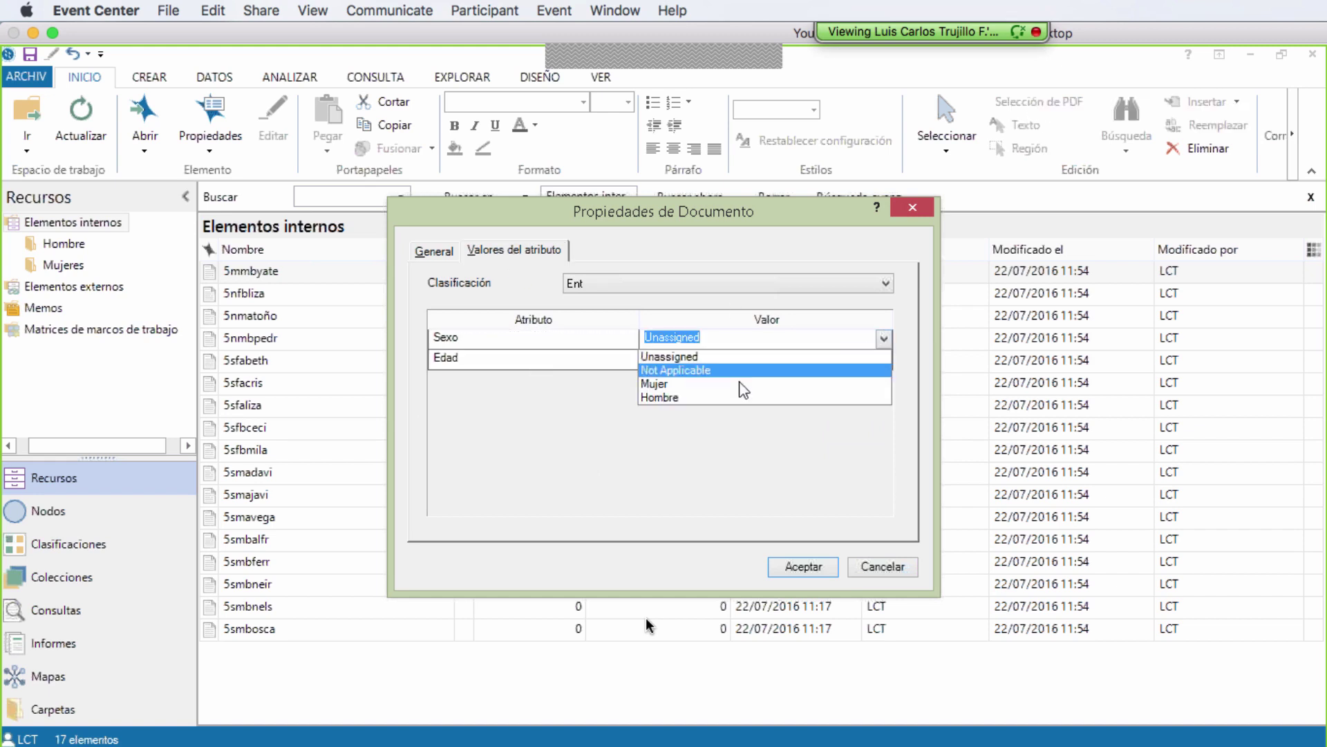
click(734, 393)
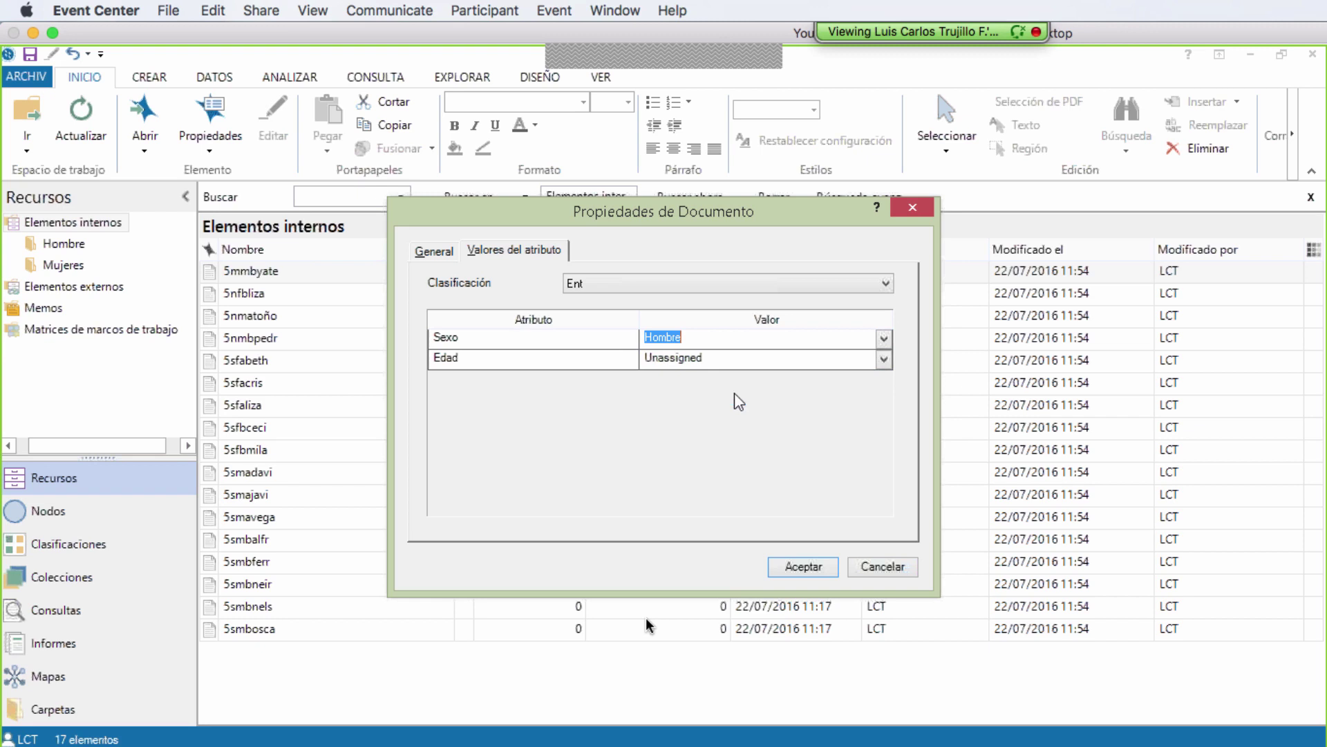
click(704, 358)
click(888, 364)
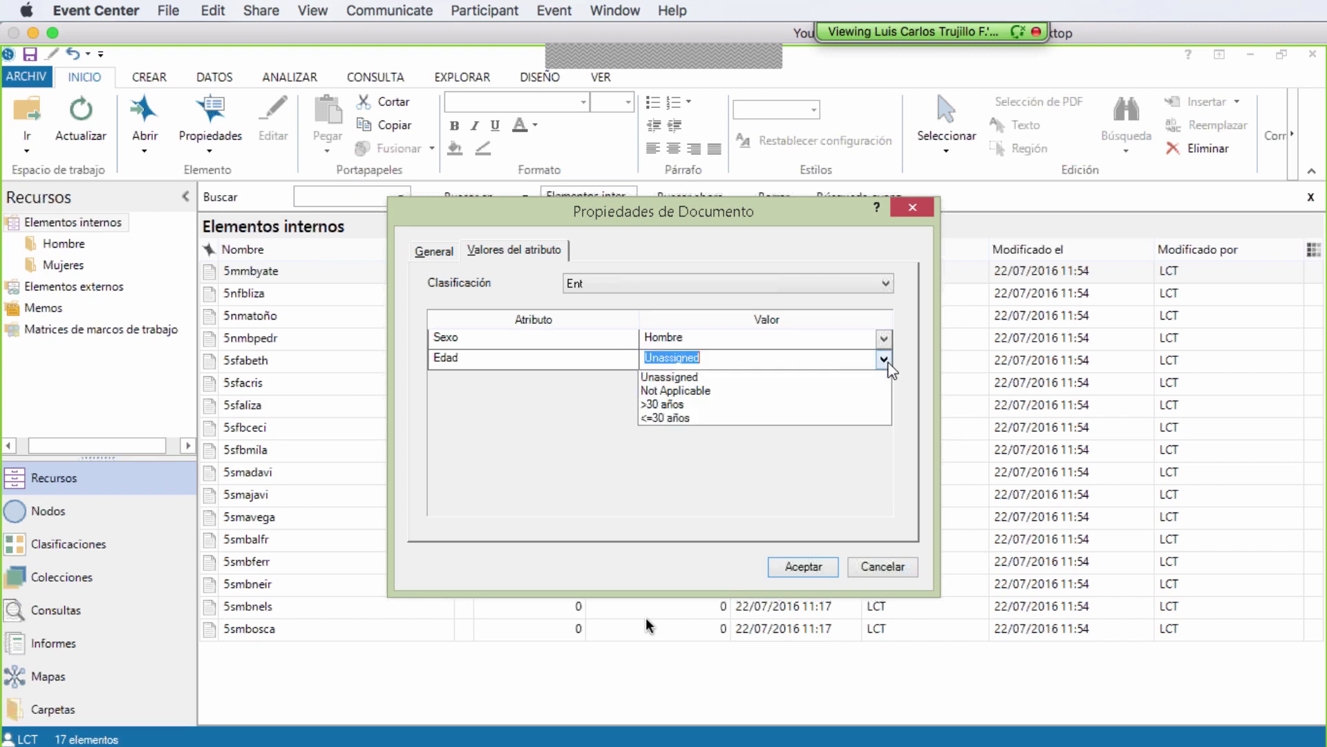
click(719, 408)
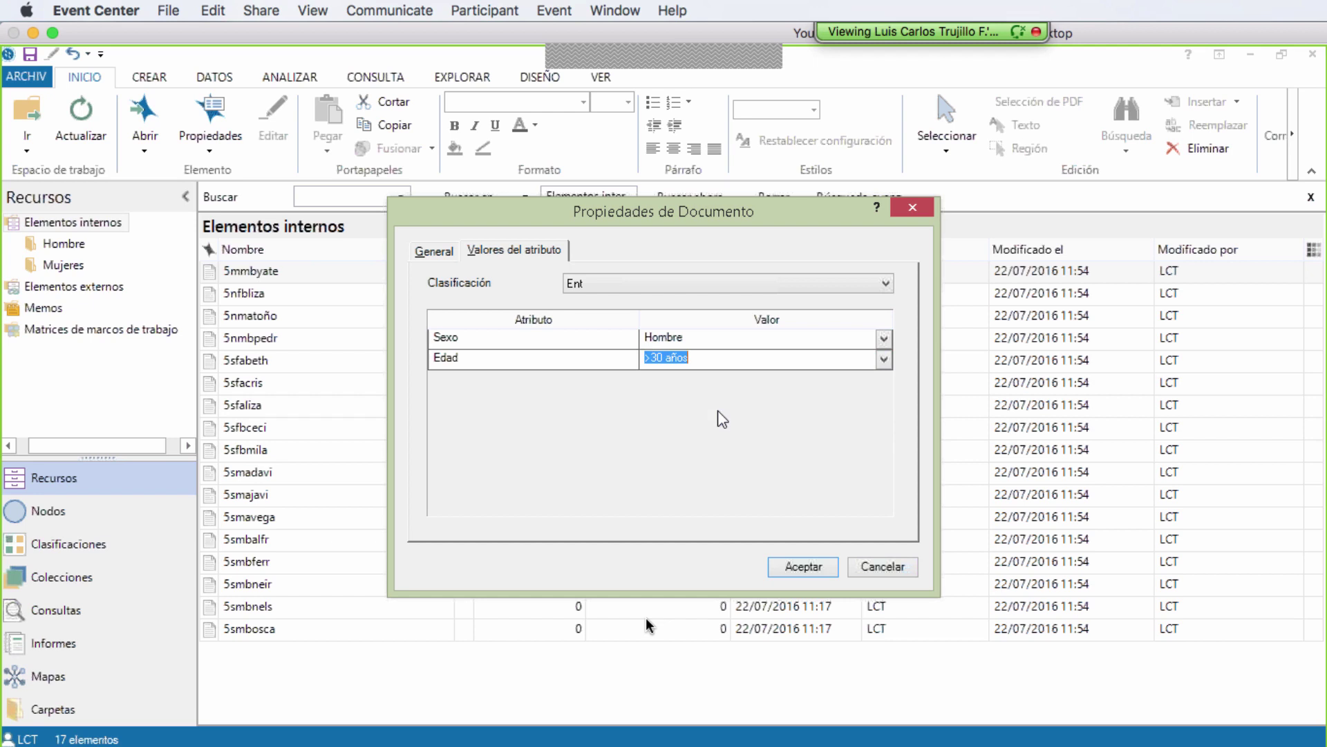
click(788, 571)
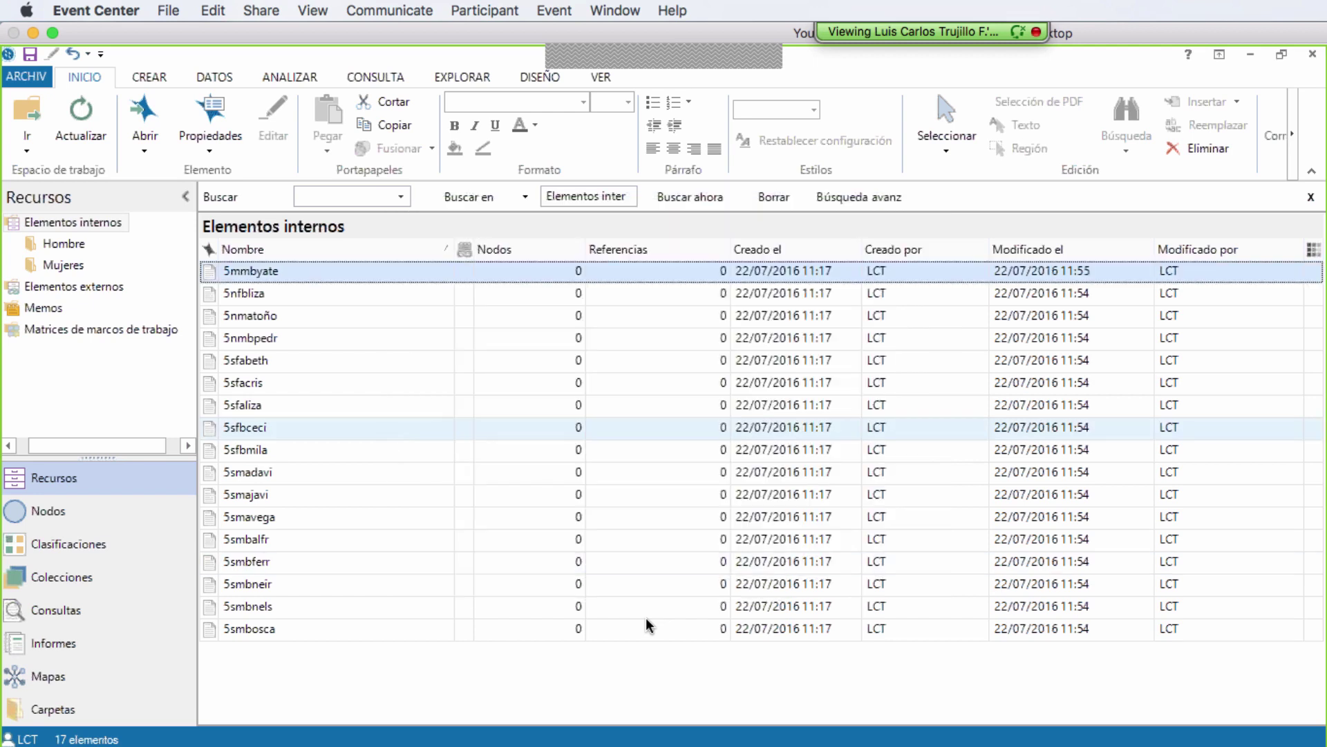
- Open the Ent classification sheet and set Sexo to Mujer for source 5nfbliza
right_click(339, 272)
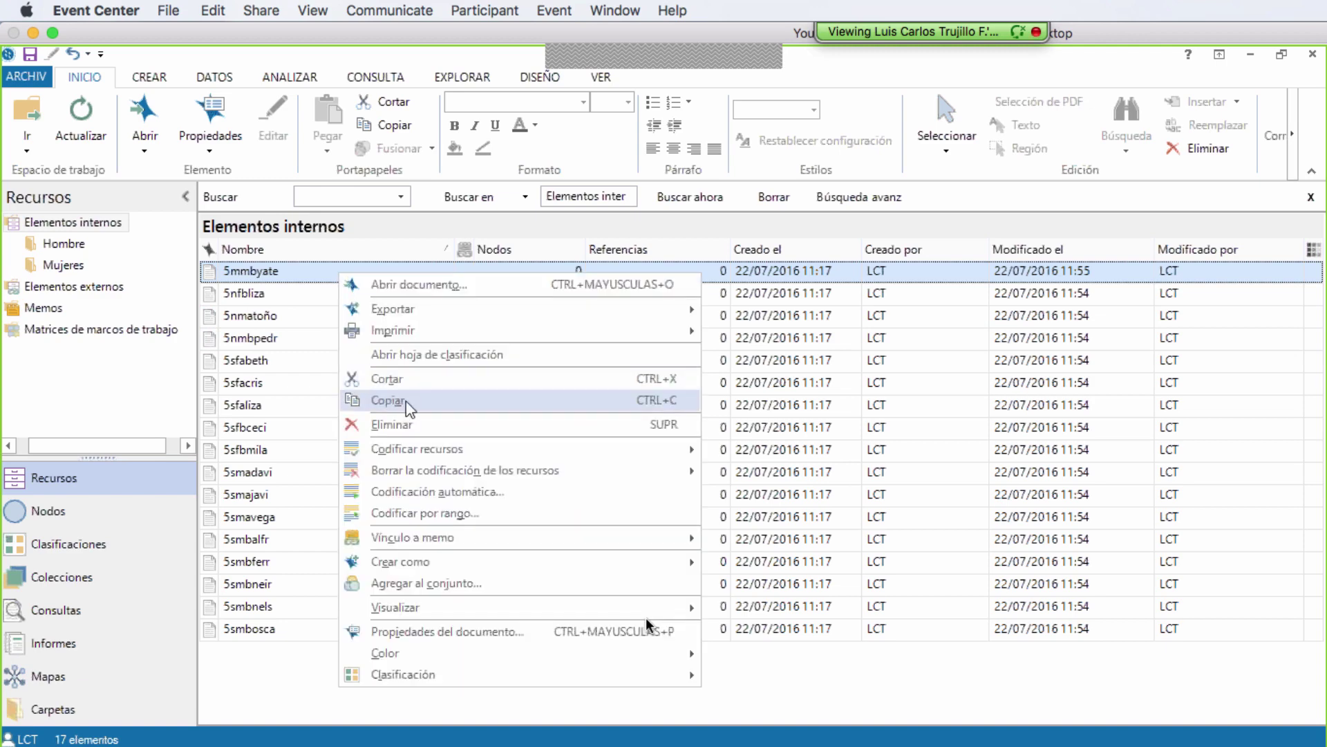
click(412, 356)
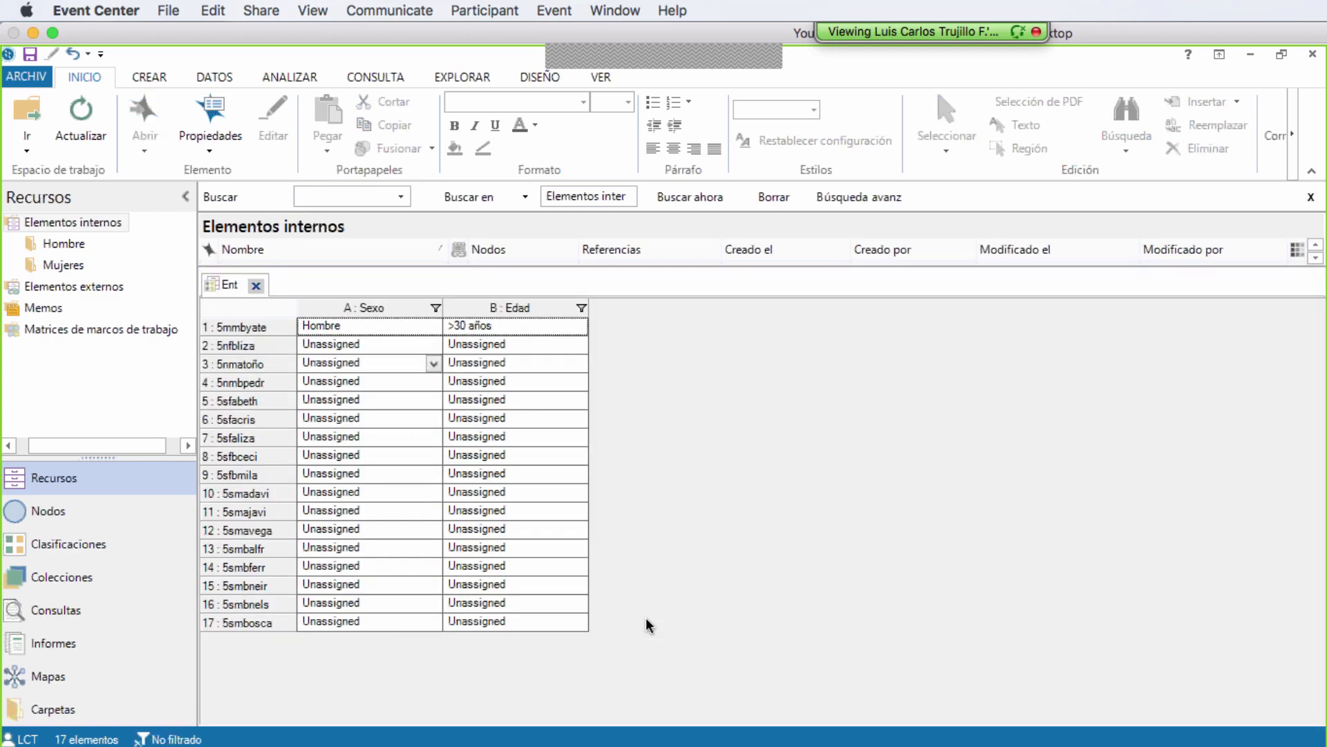
click(382, 345)
click(434, 345)
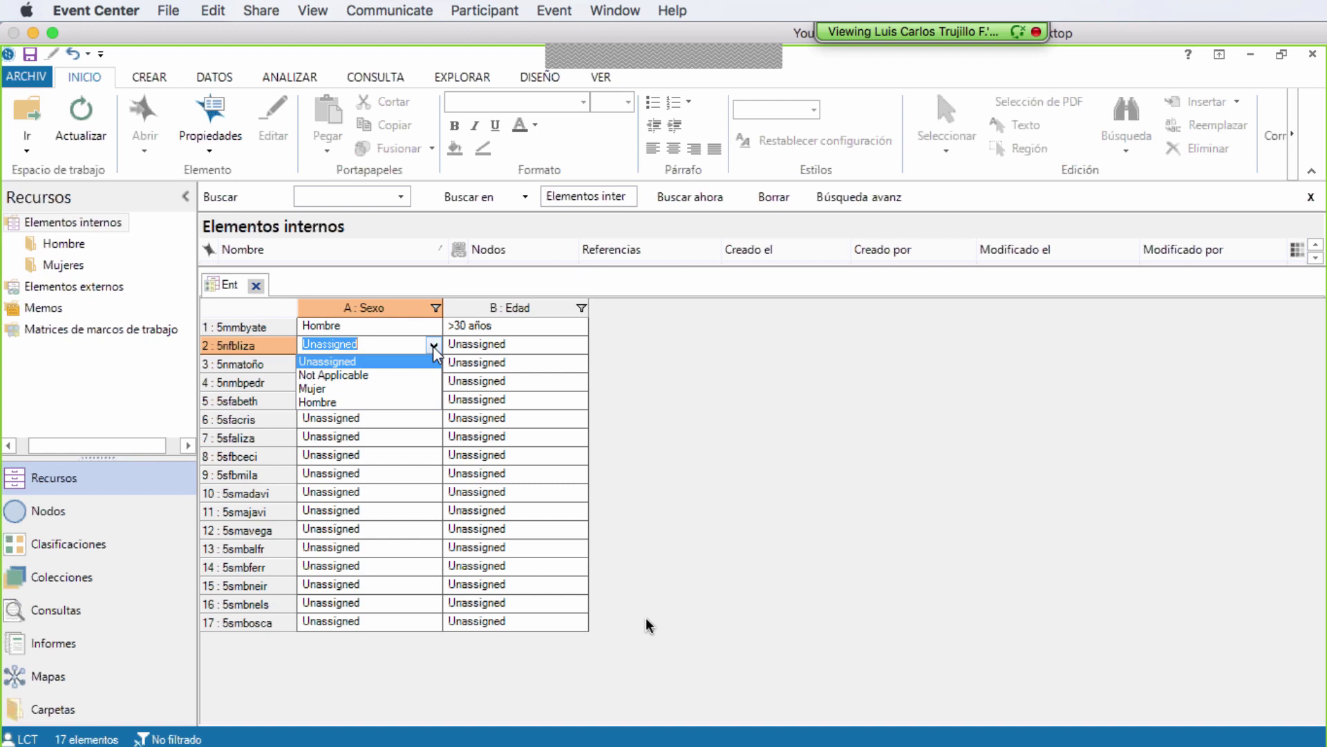
text(Mujer)
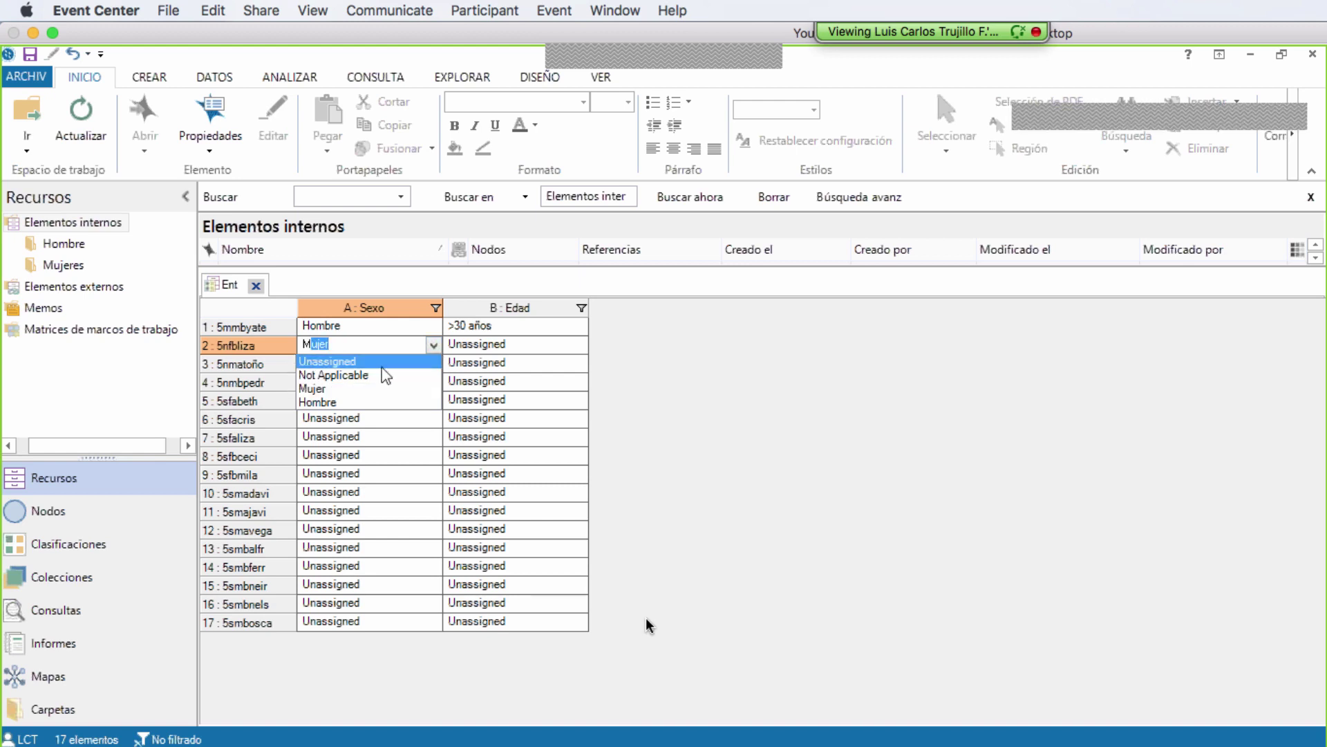
key(Return)
- Set Sexo to Hombre for source 5nmatoño and close the Ent classification sheet
click(377, 363)
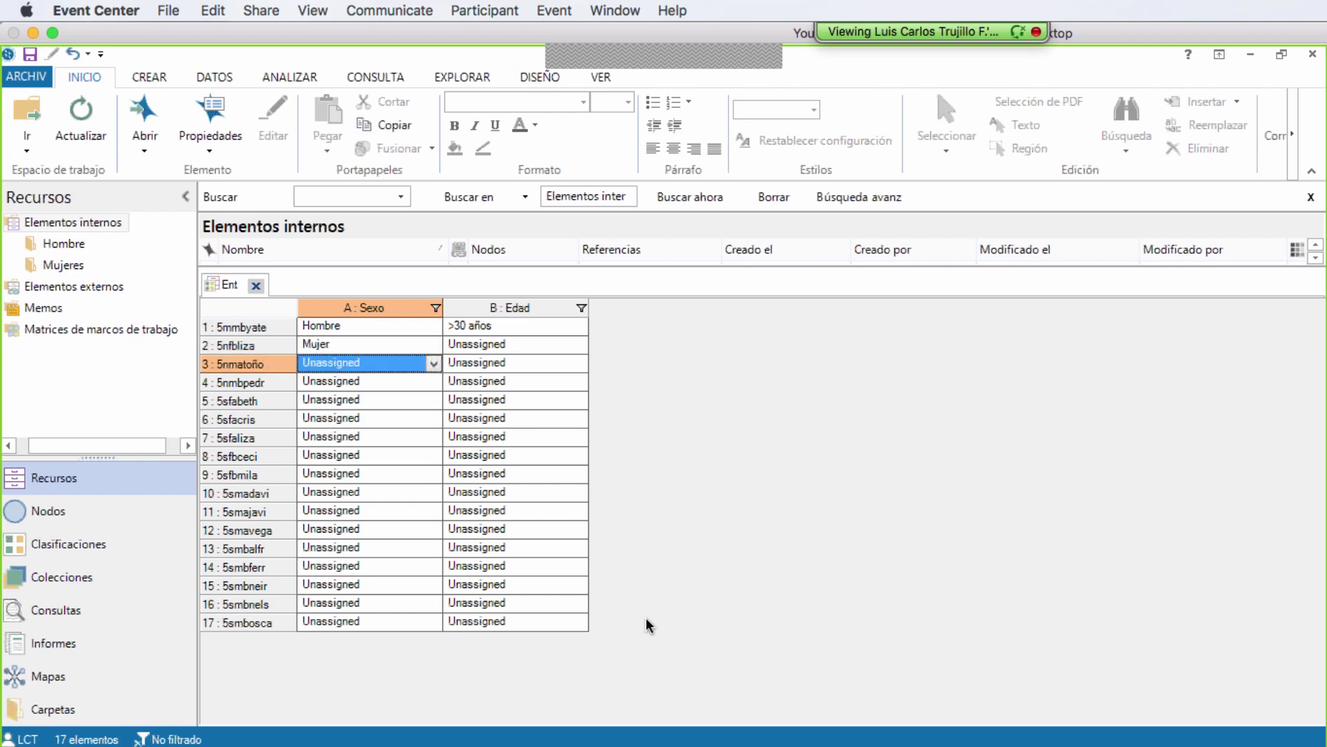
key(Down)
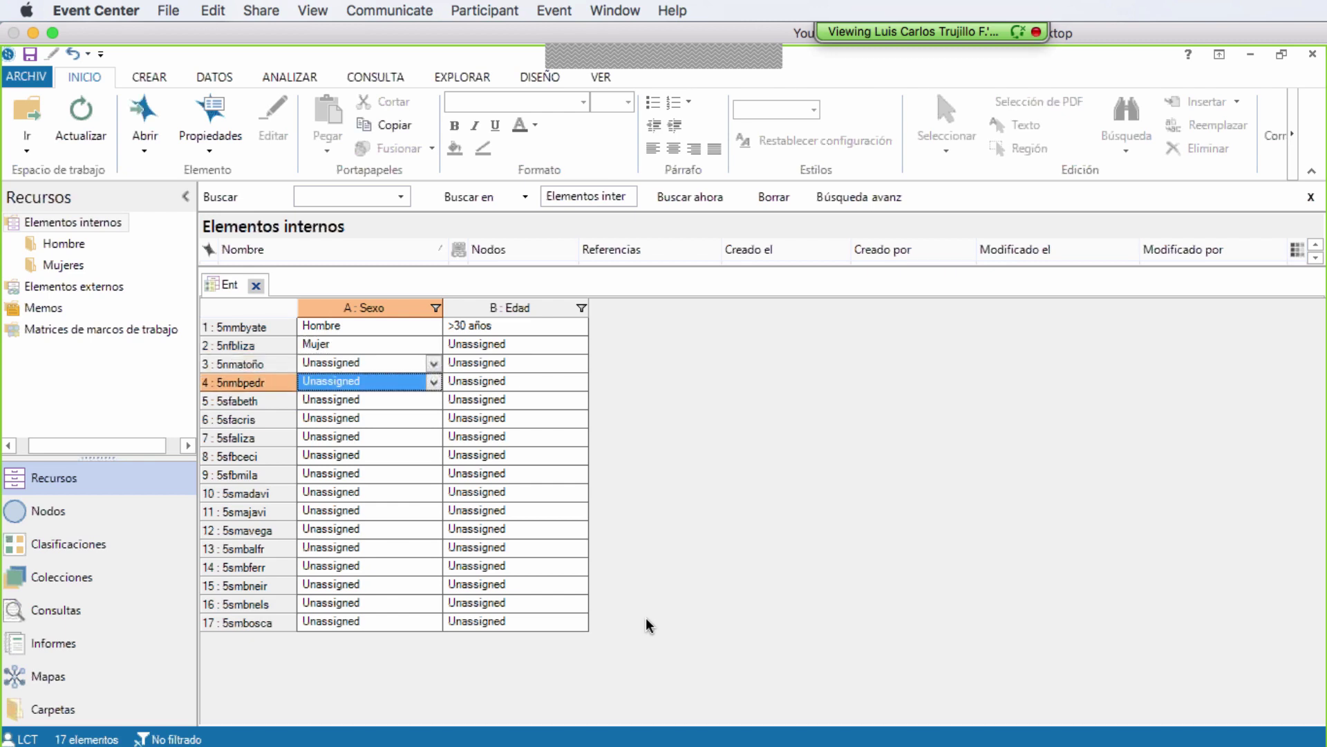
key(Up)
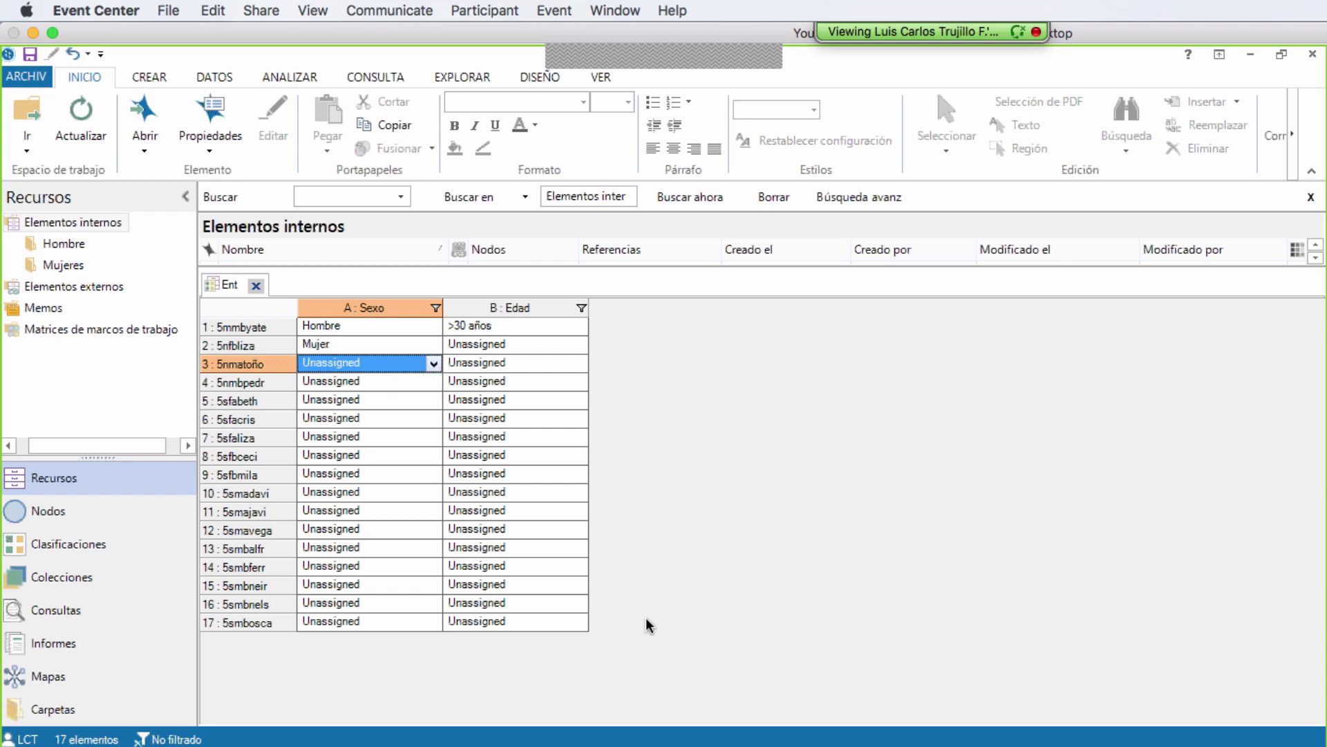
click(434, 363)
text(Hombre)
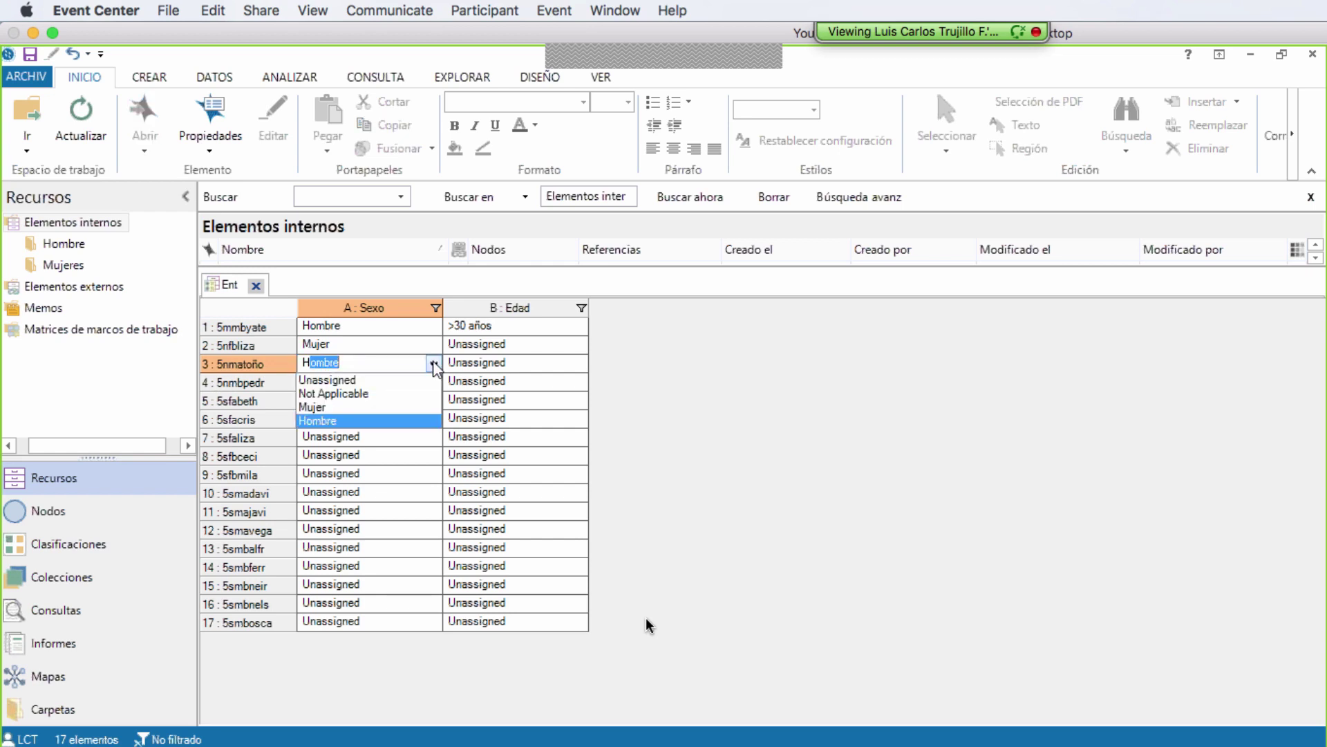
key(Return)
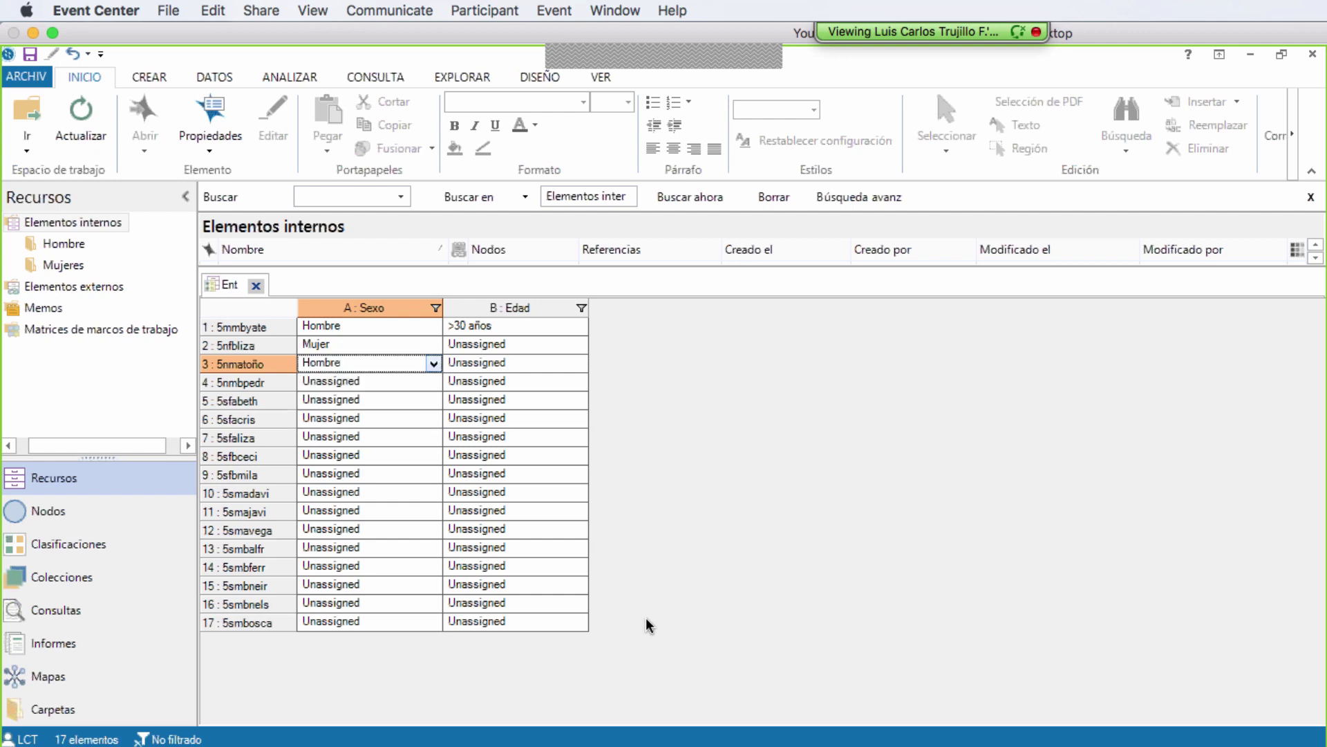
click(256, 286)
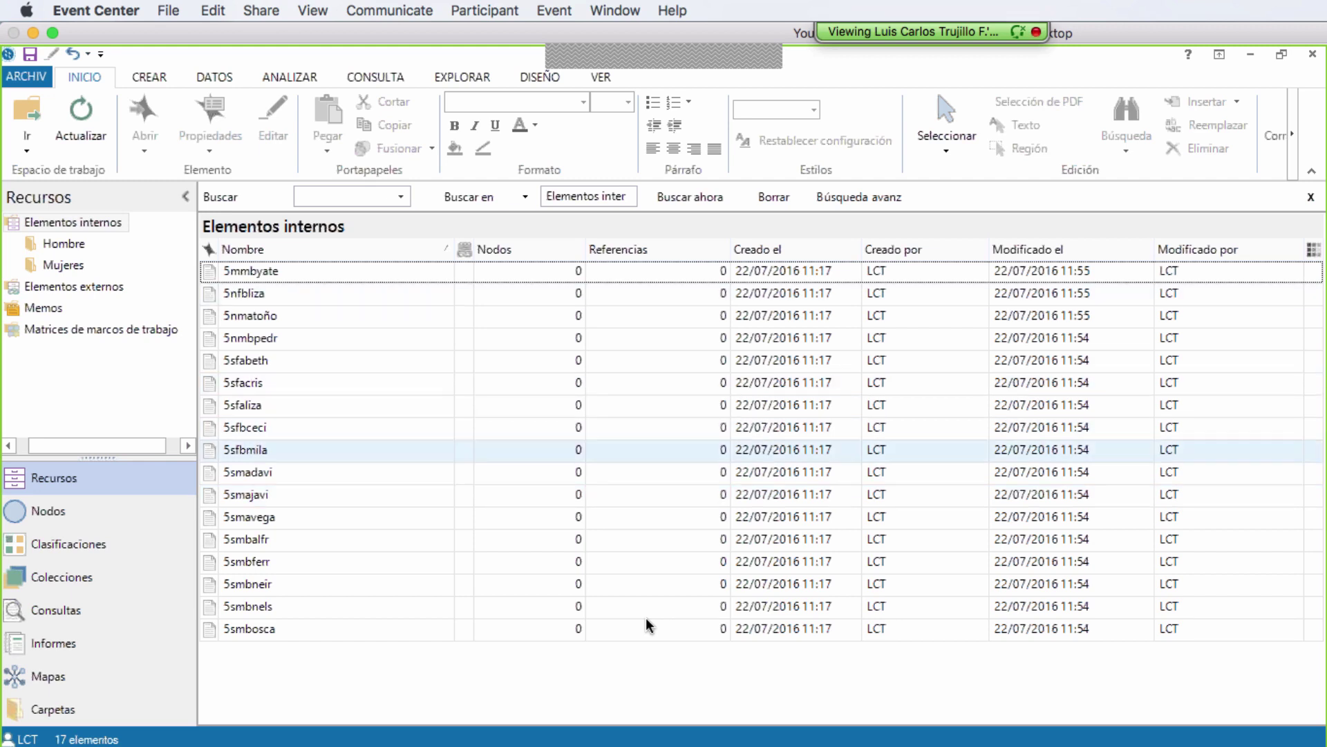
- Create a new set named Aspectos psicológicos under Conjuntos in Colecciones
click(89, 584)
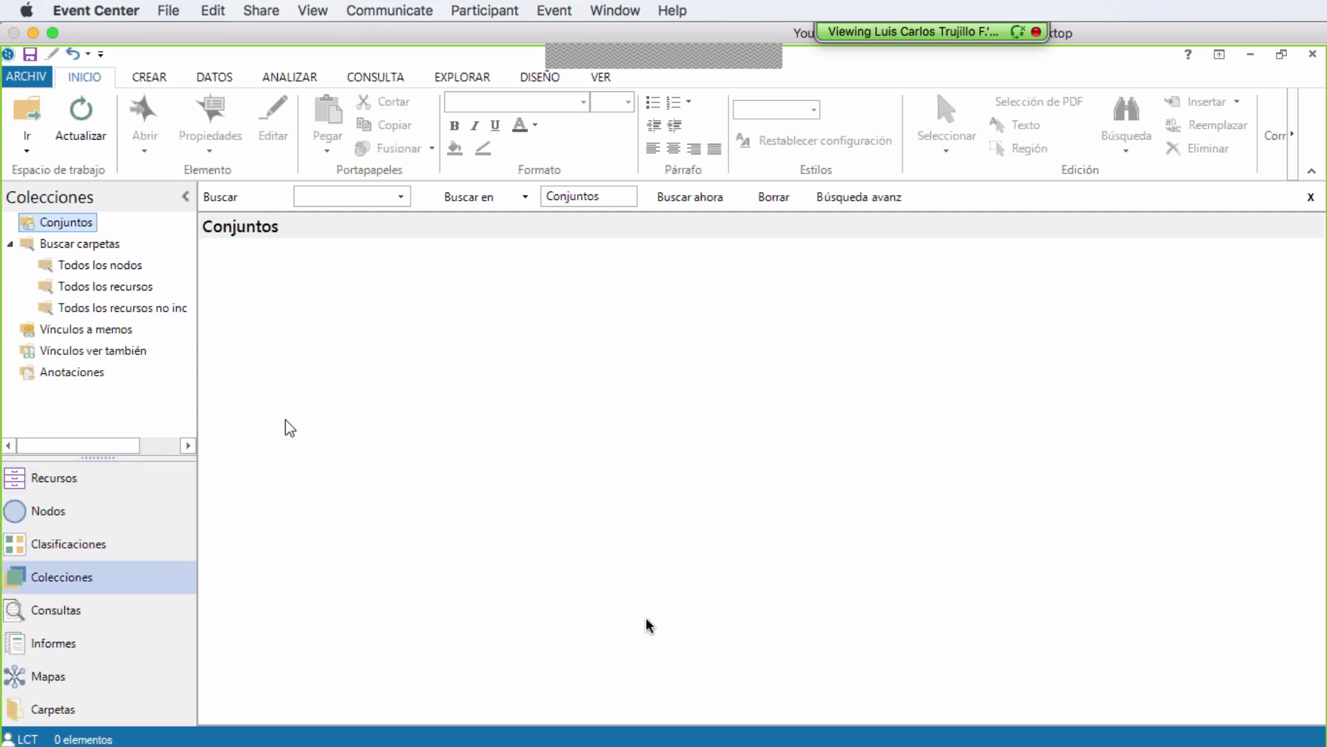
right_click(283, 371)
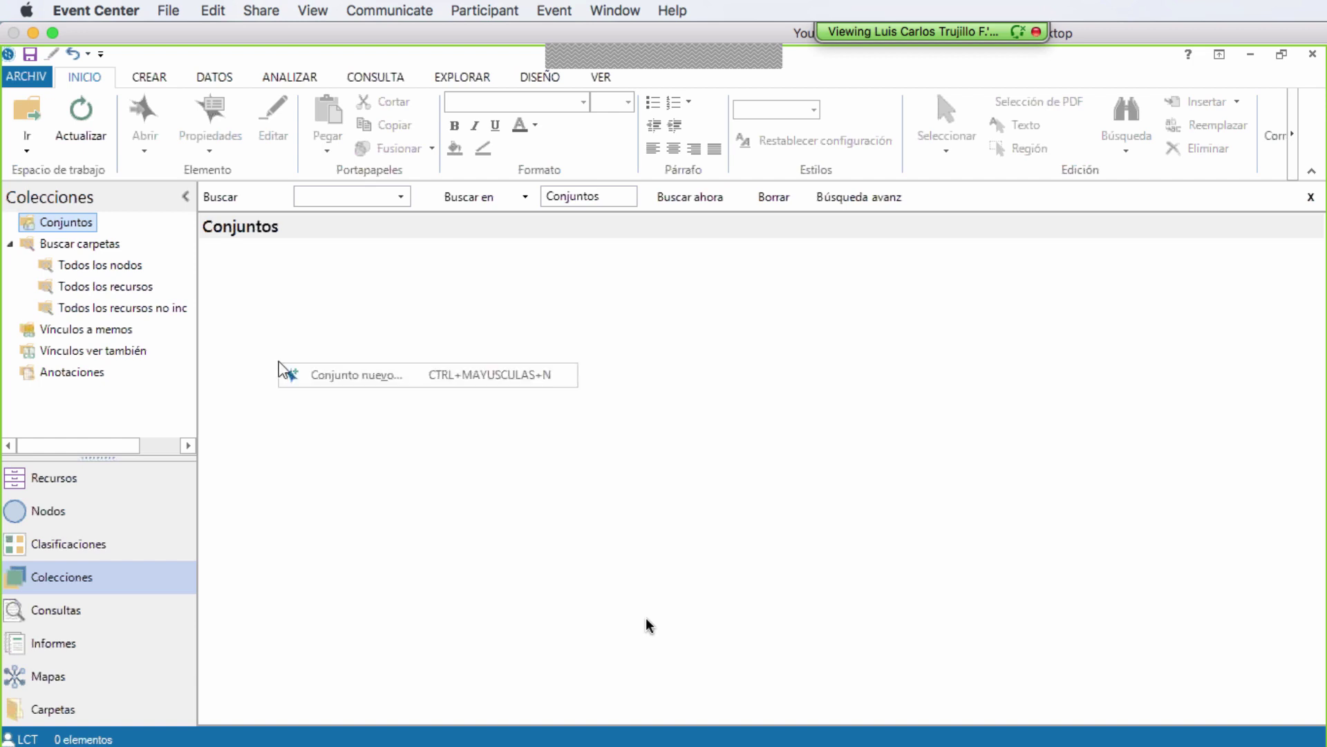
click(328, 380)
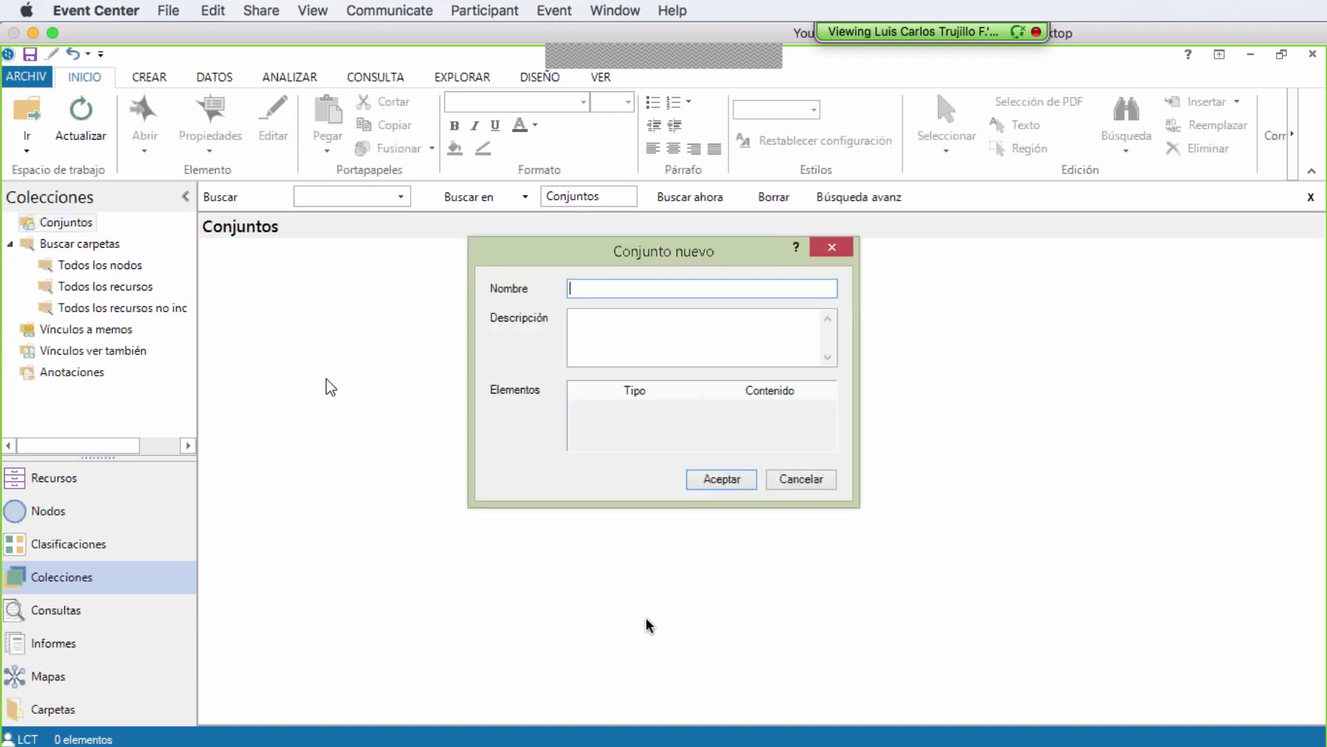
text(Aspectos psicológicos)
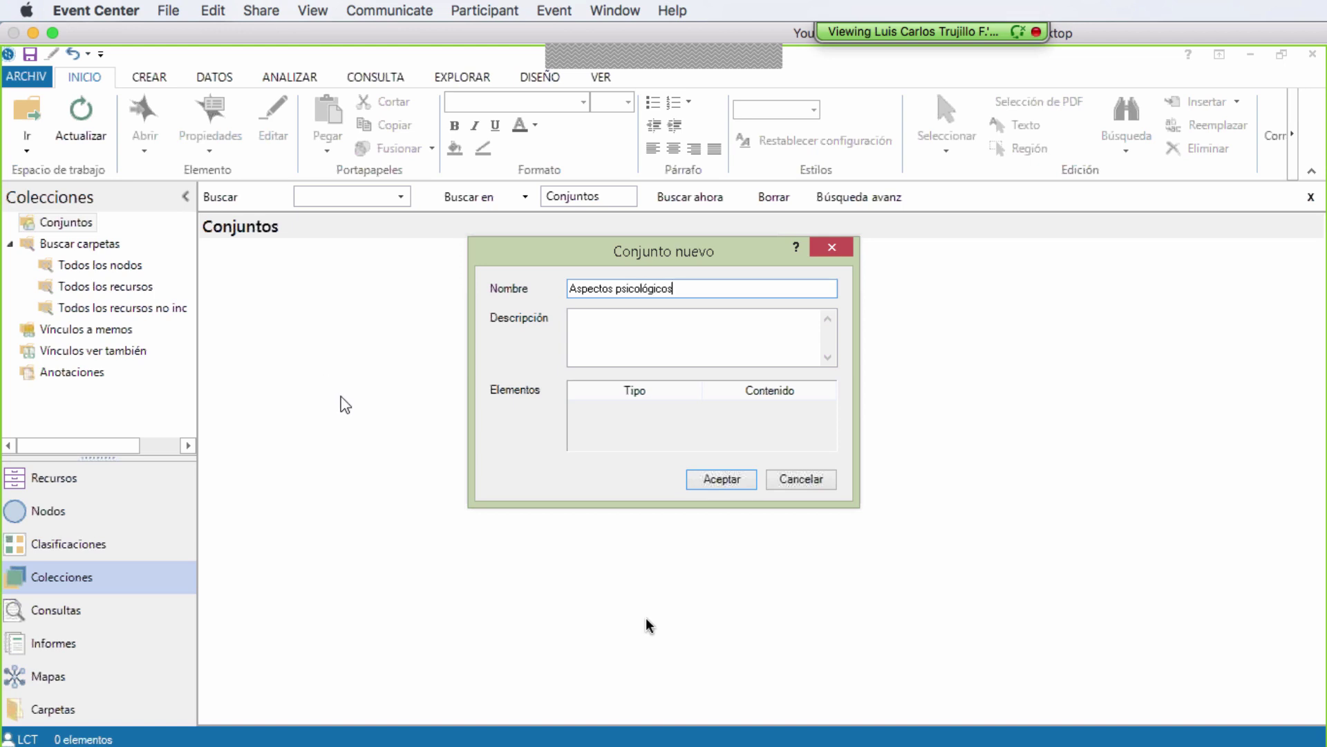
click(721, 481)
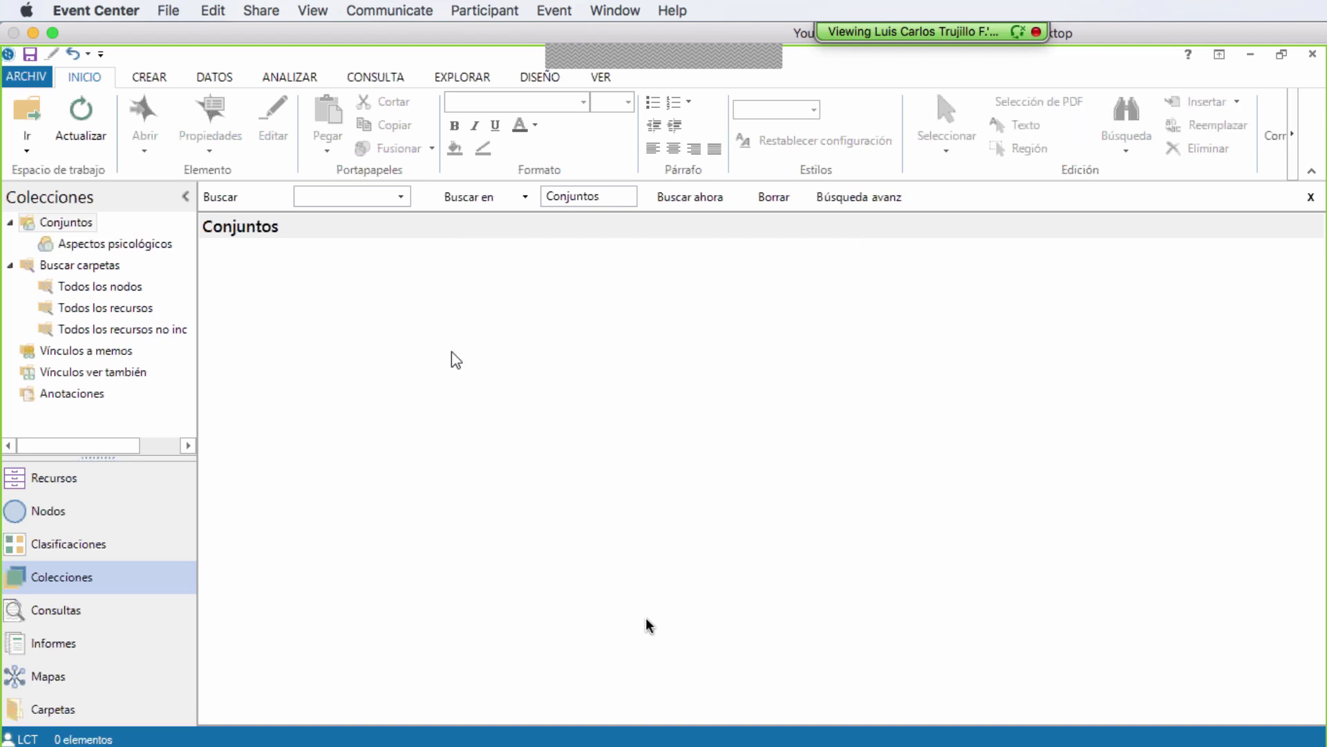
- Start adding members to the Aspectos psicológicos set and list the project's nodes as candidates
right_click(342, 284)
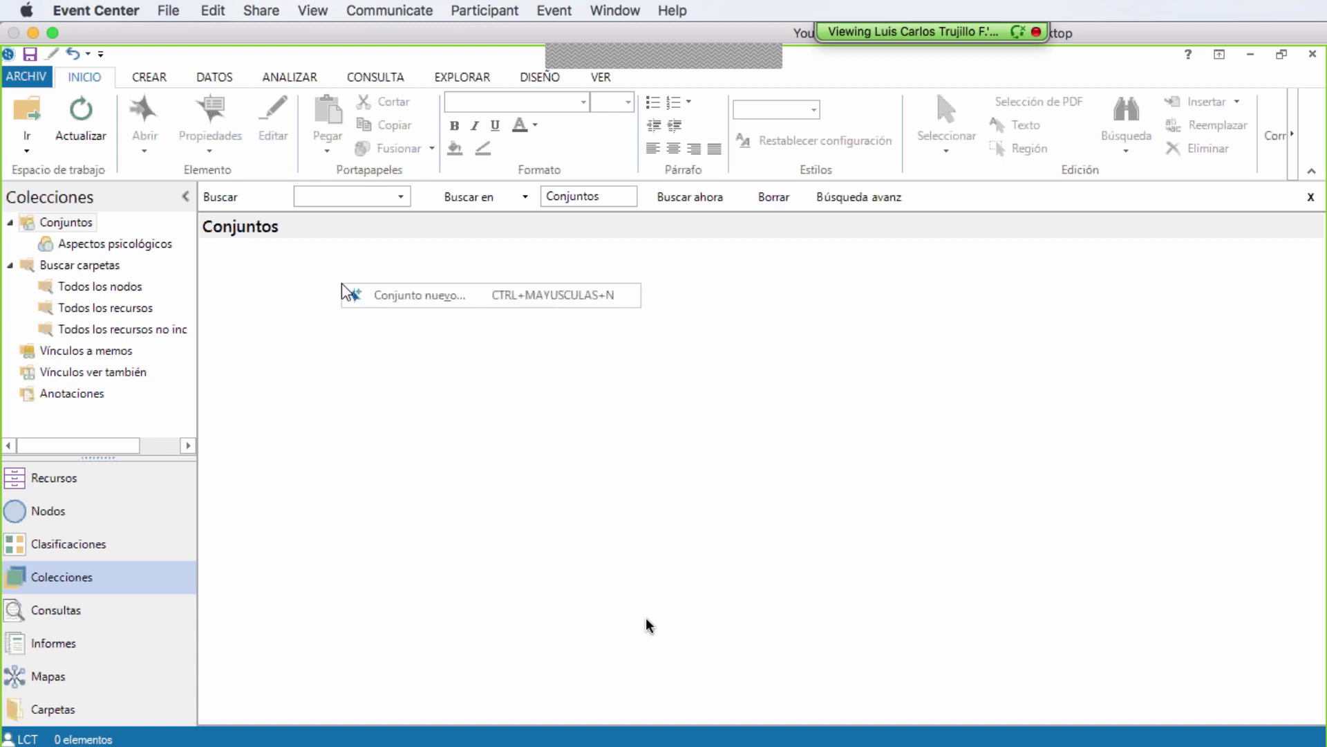
click(148, 246)
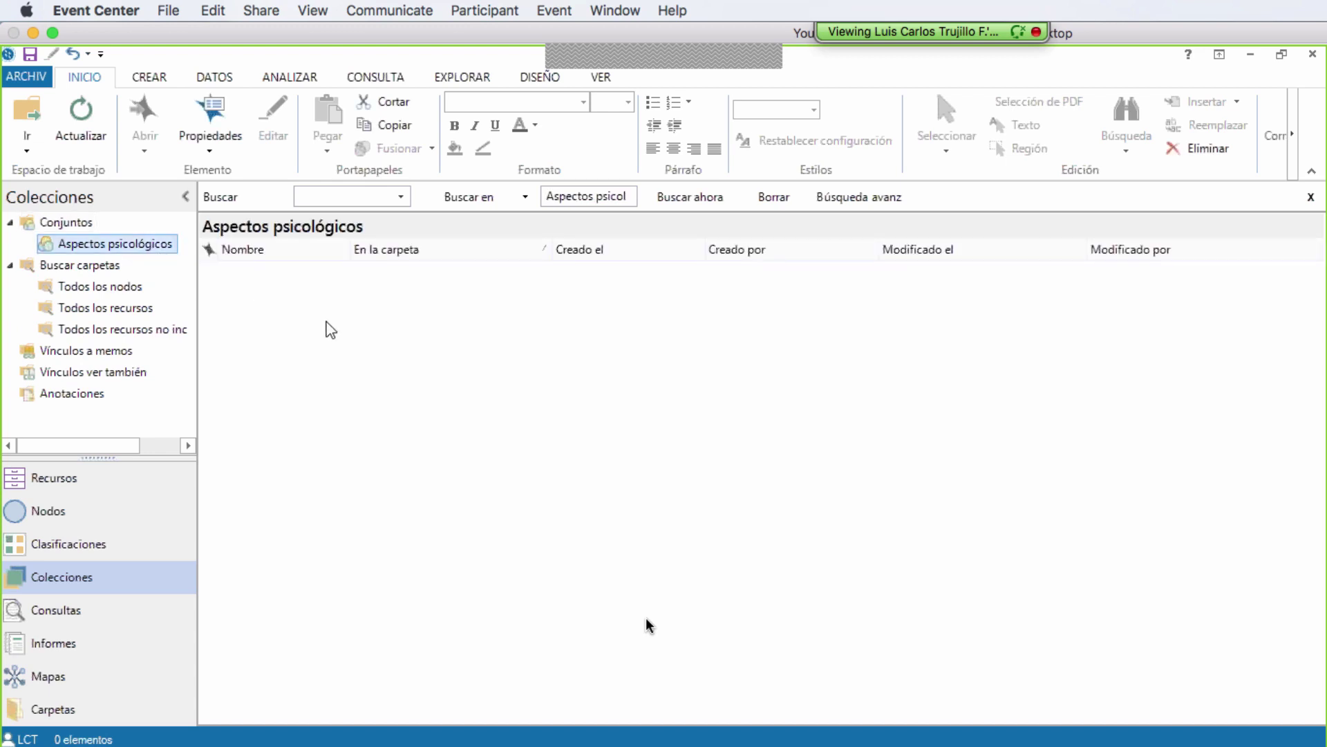
right_click(326, 321)
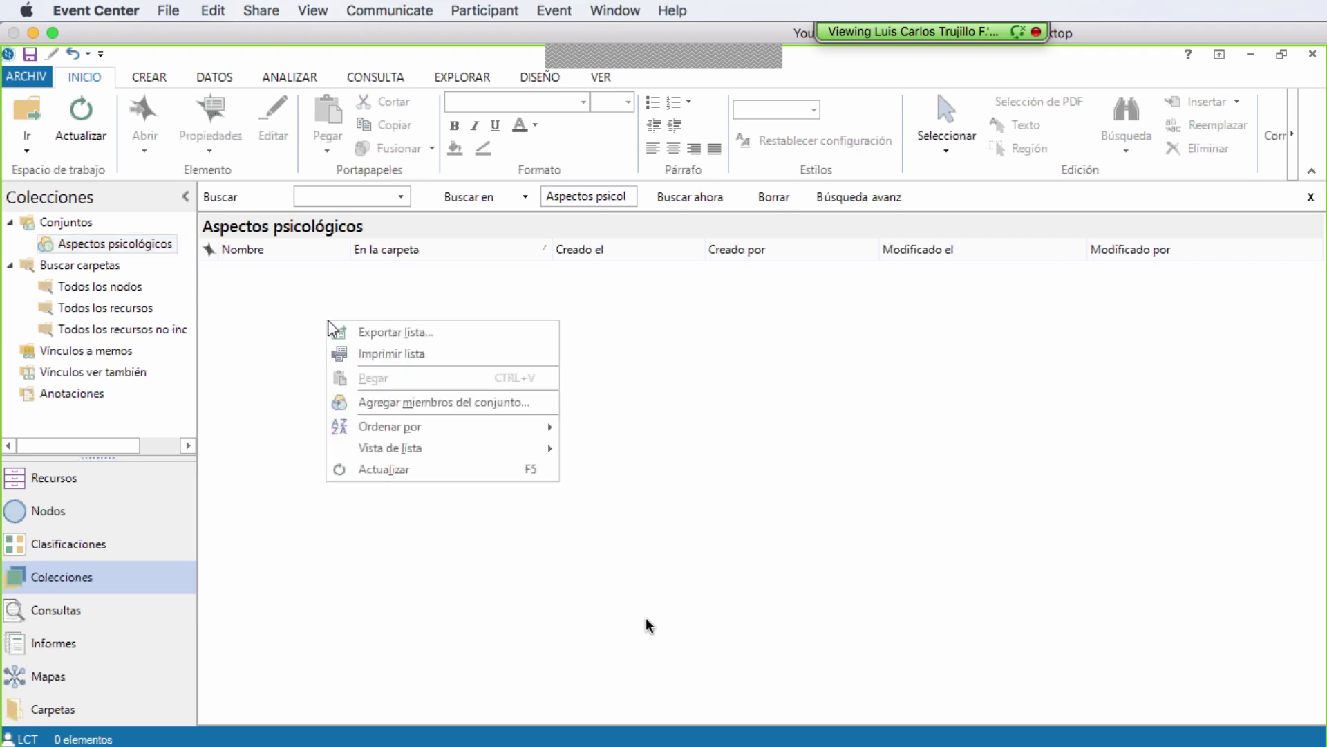
click(428, 407)
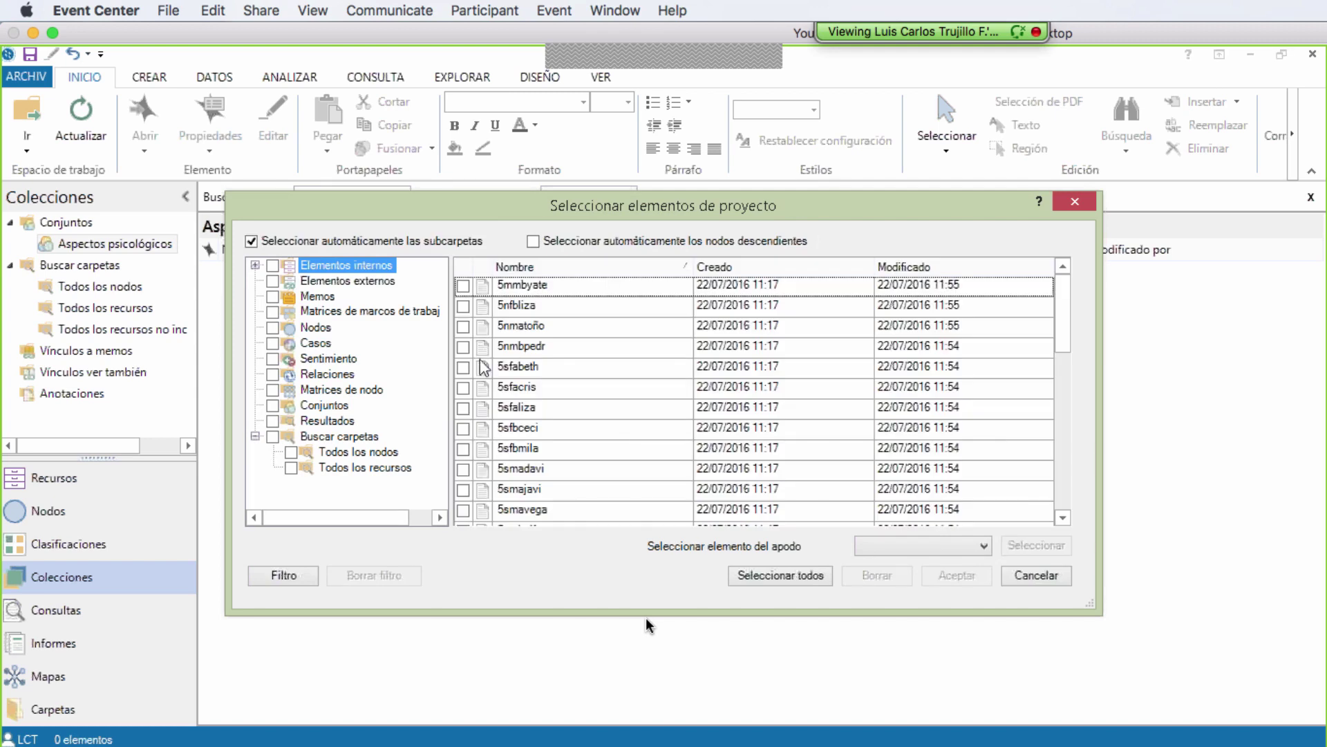
click(316, 327)
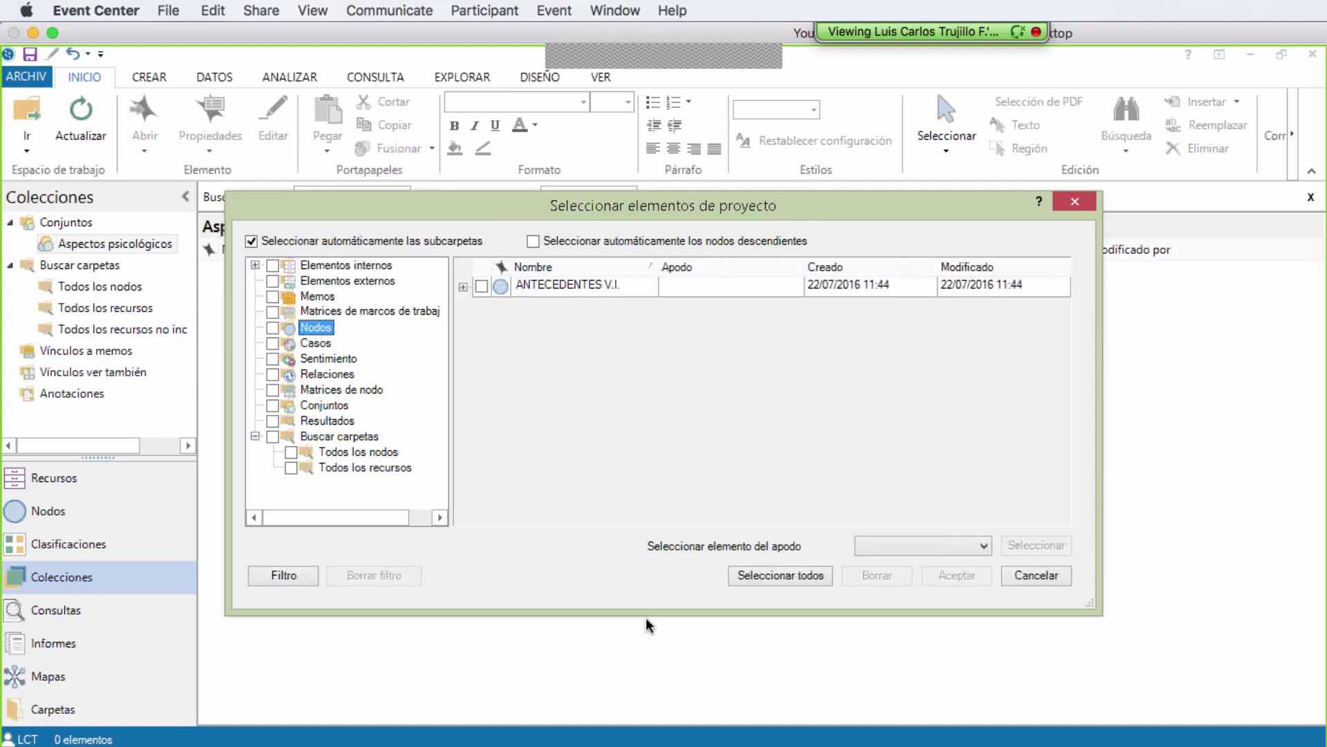
- Add the nodes Etapa infancia, Consumo SPA, Violencia psicológica and miedo to the Aspectos psicológicos set
click(463, 286)
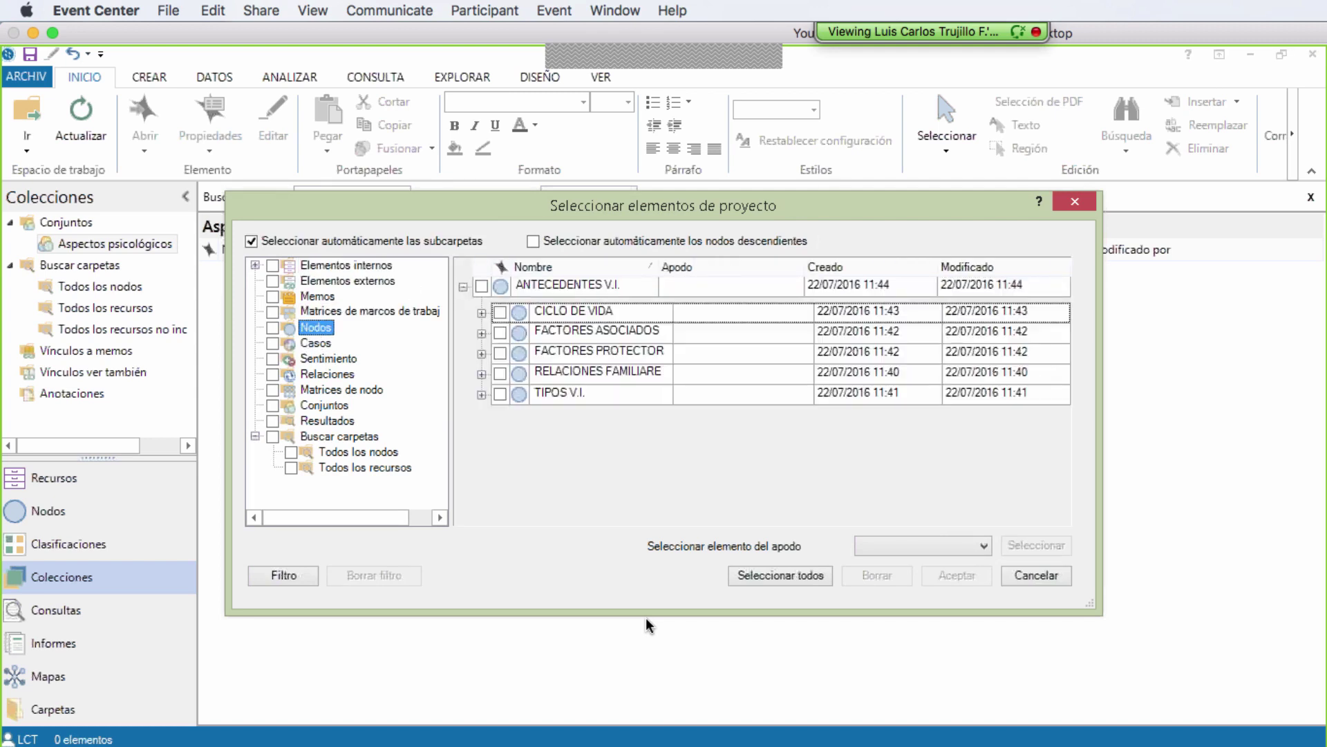
click(482, 315)
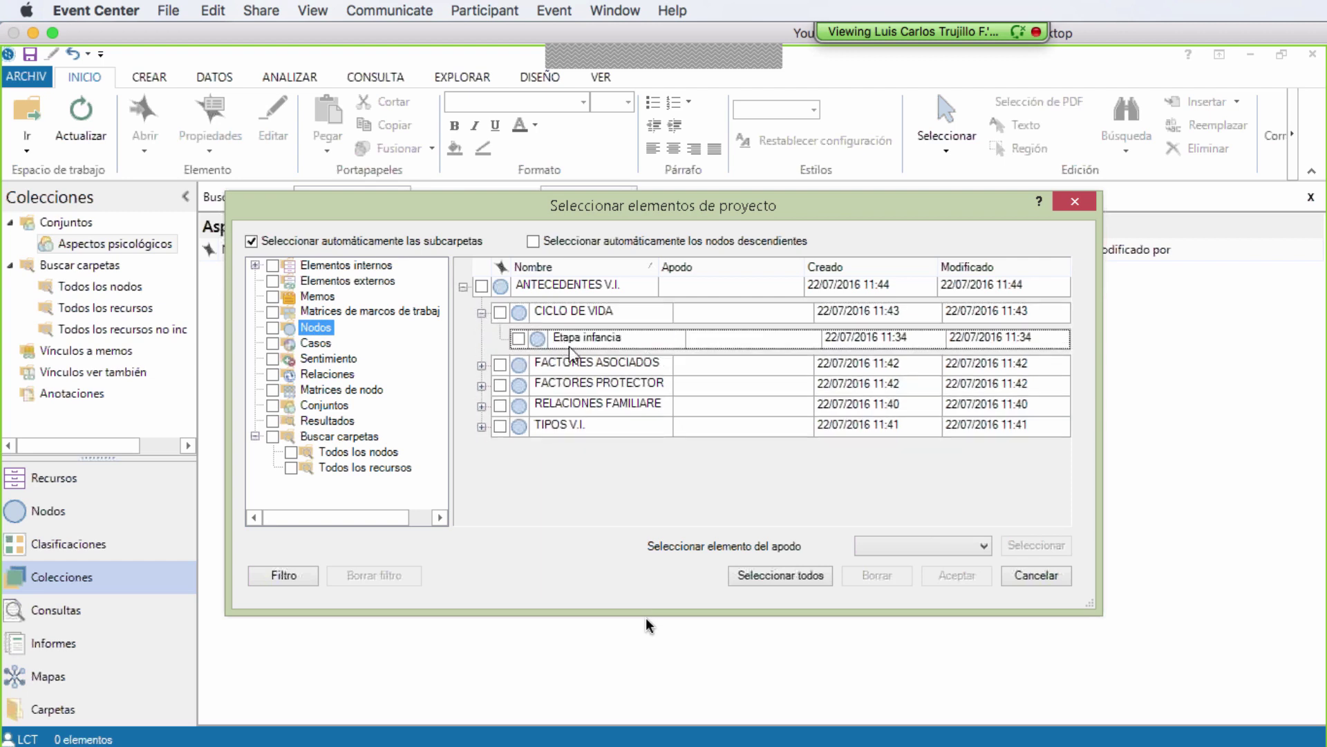
click(519, 340)
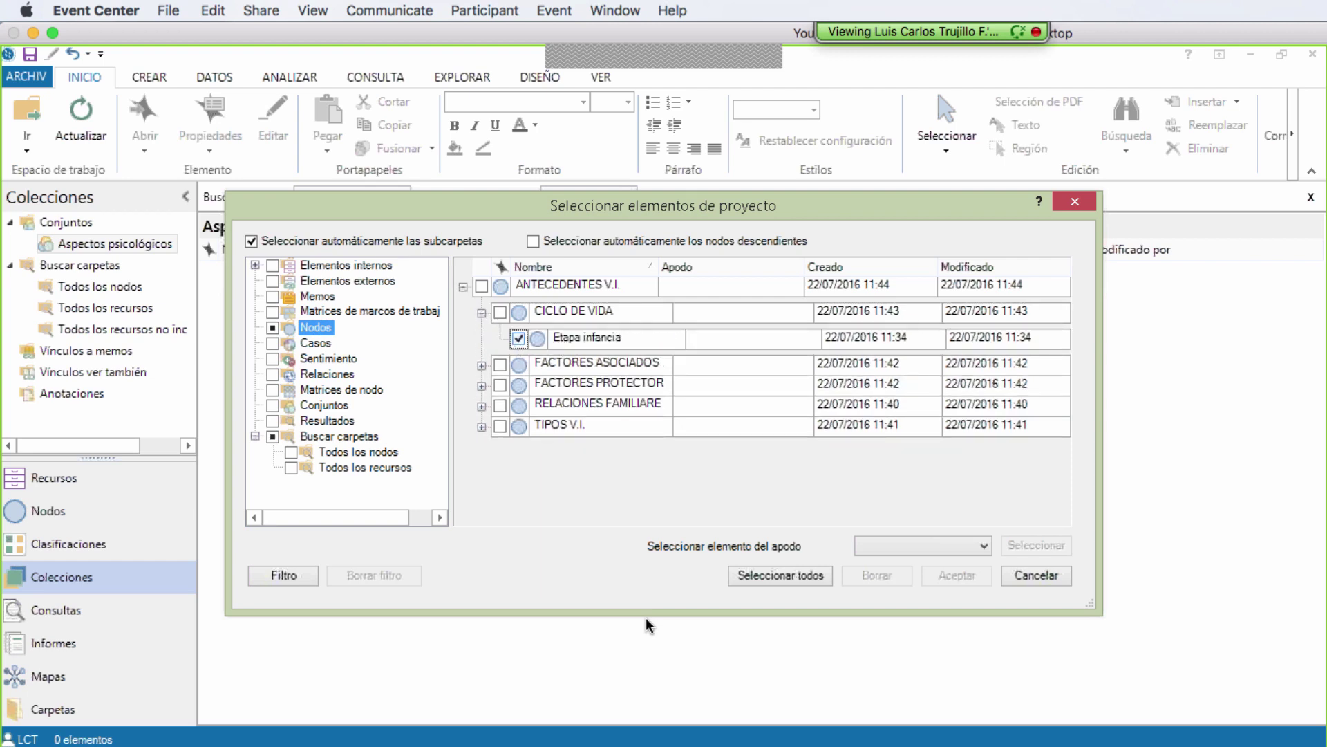
click(482, 366)
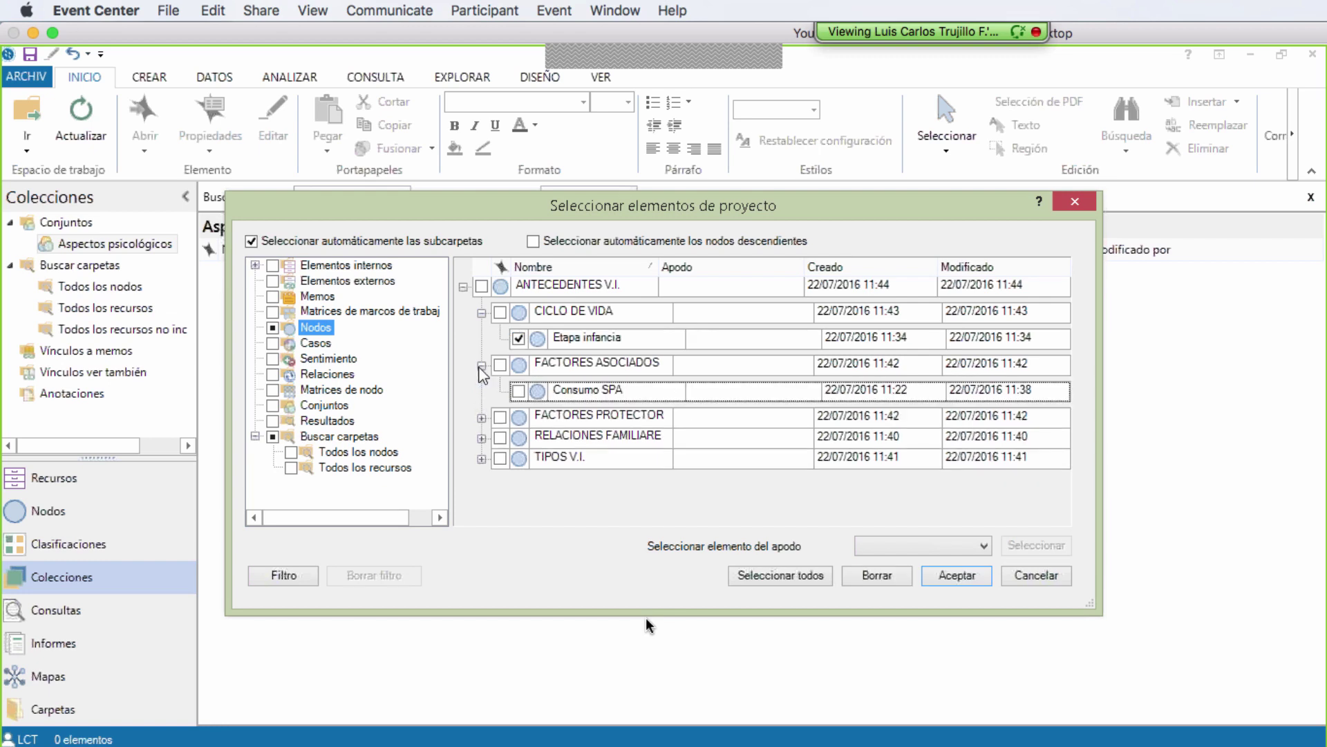
click(518, 391)
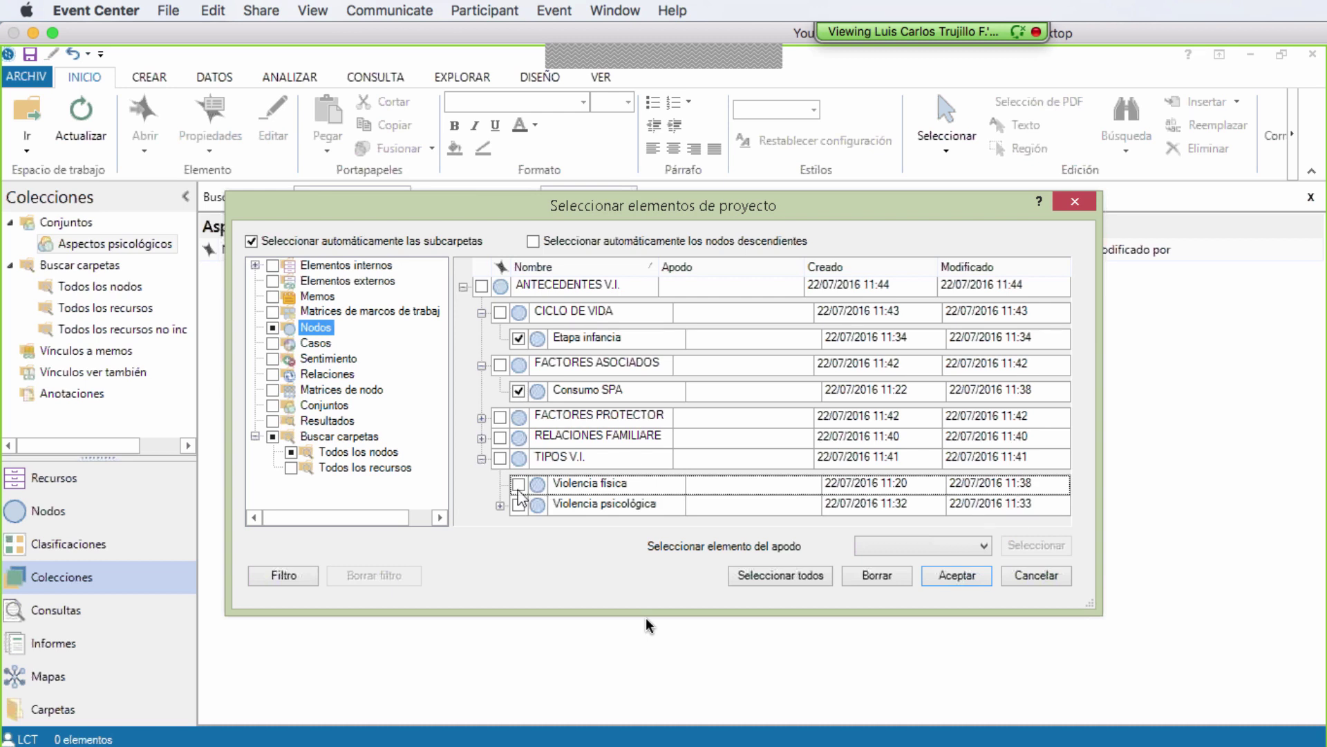
click(519, 505)
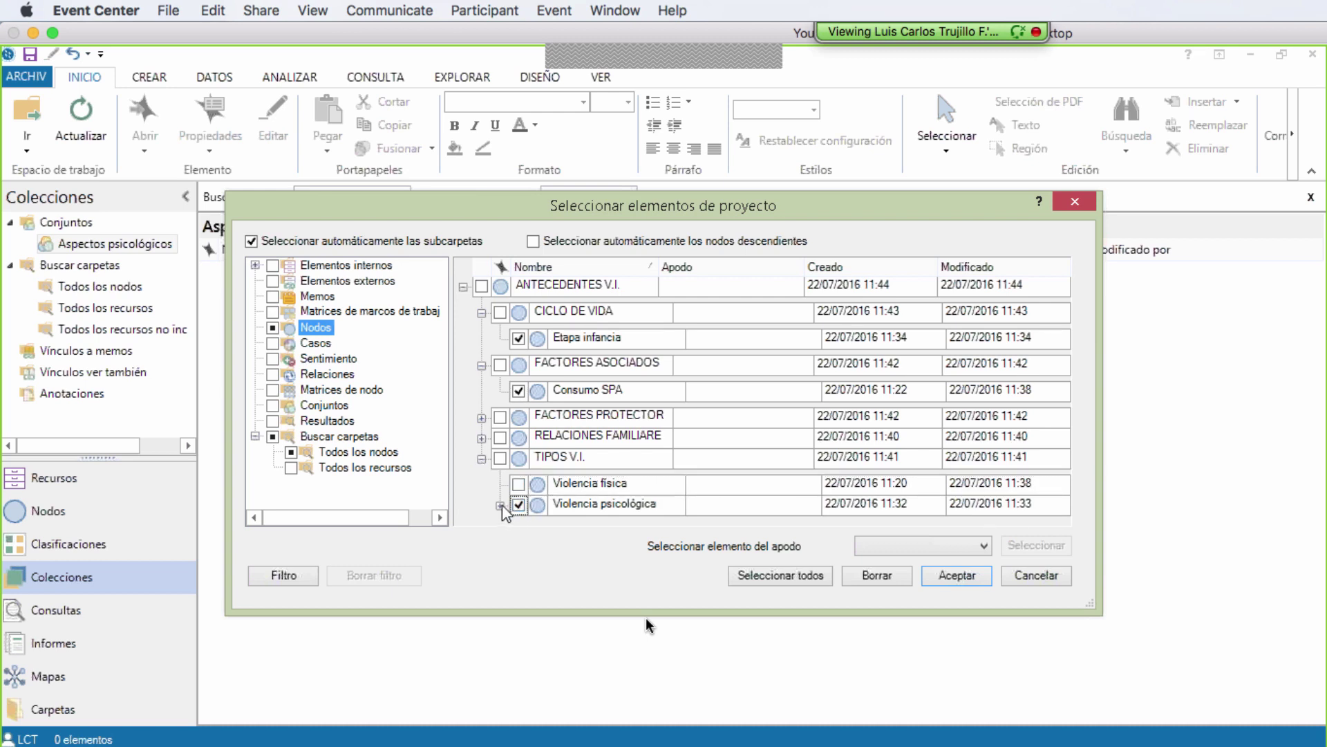
click(500, 506)
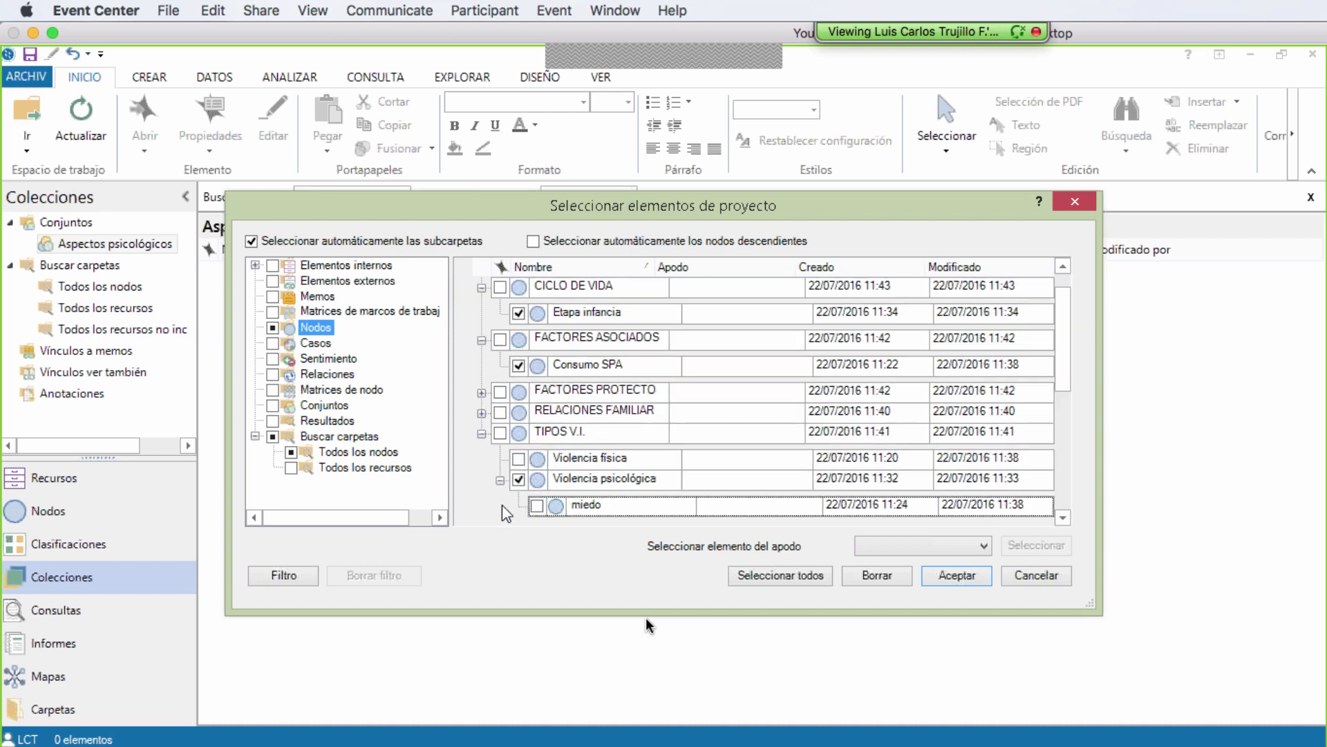
click(537, 506)
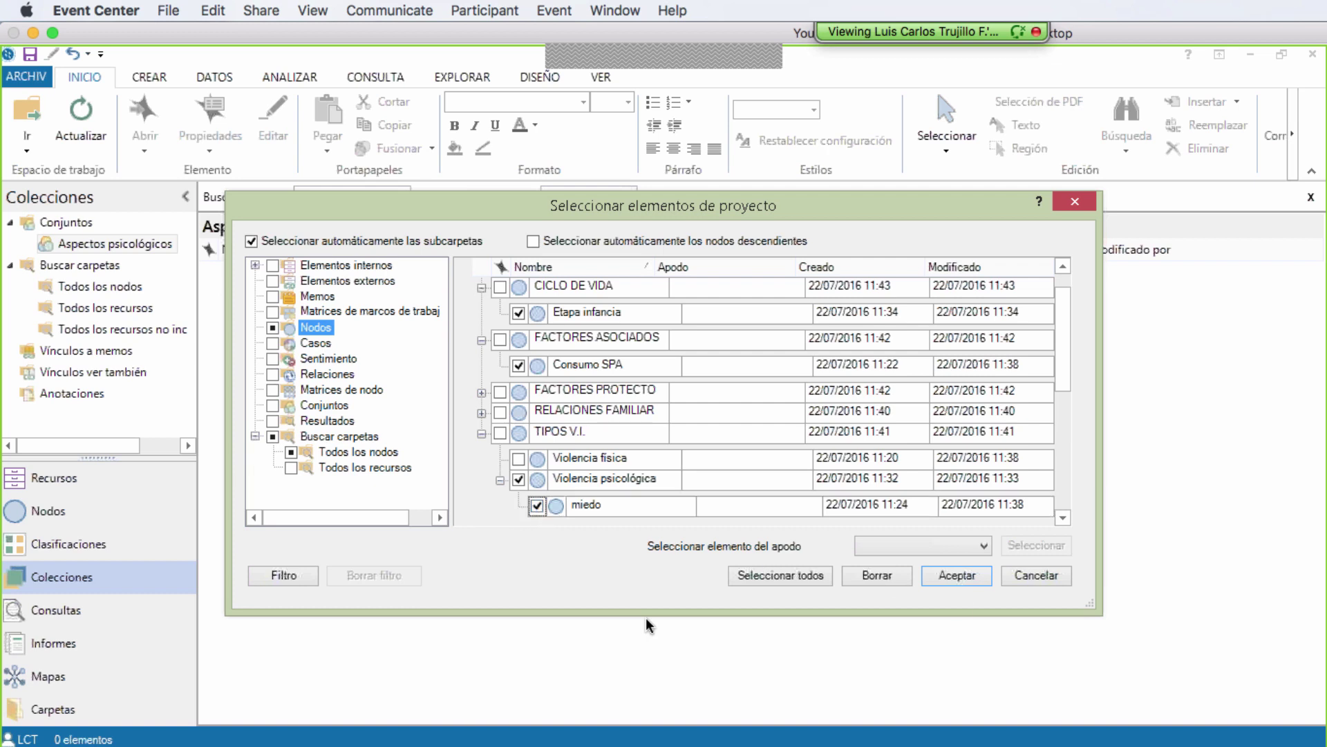
click(952, 578)
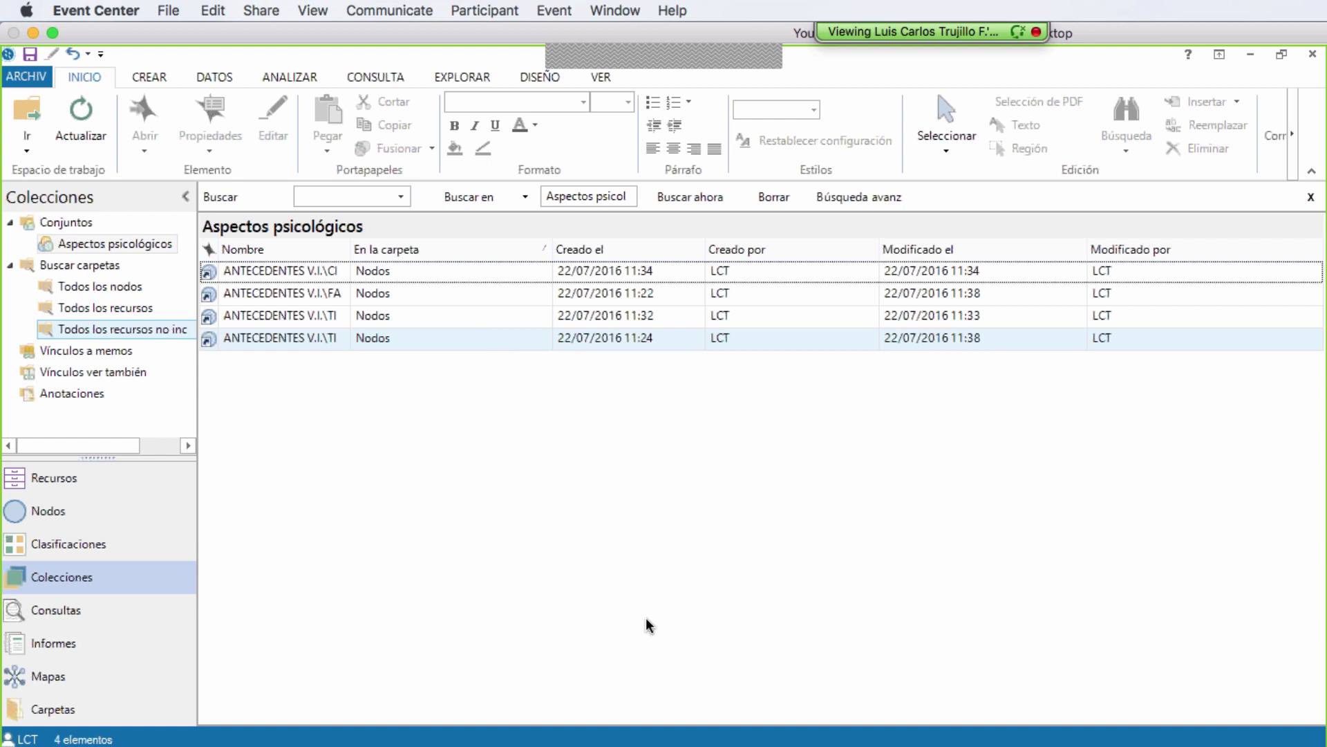
- Create a word frequency query limited to the Mujeres folder under Elementos internos
click(50, 481)
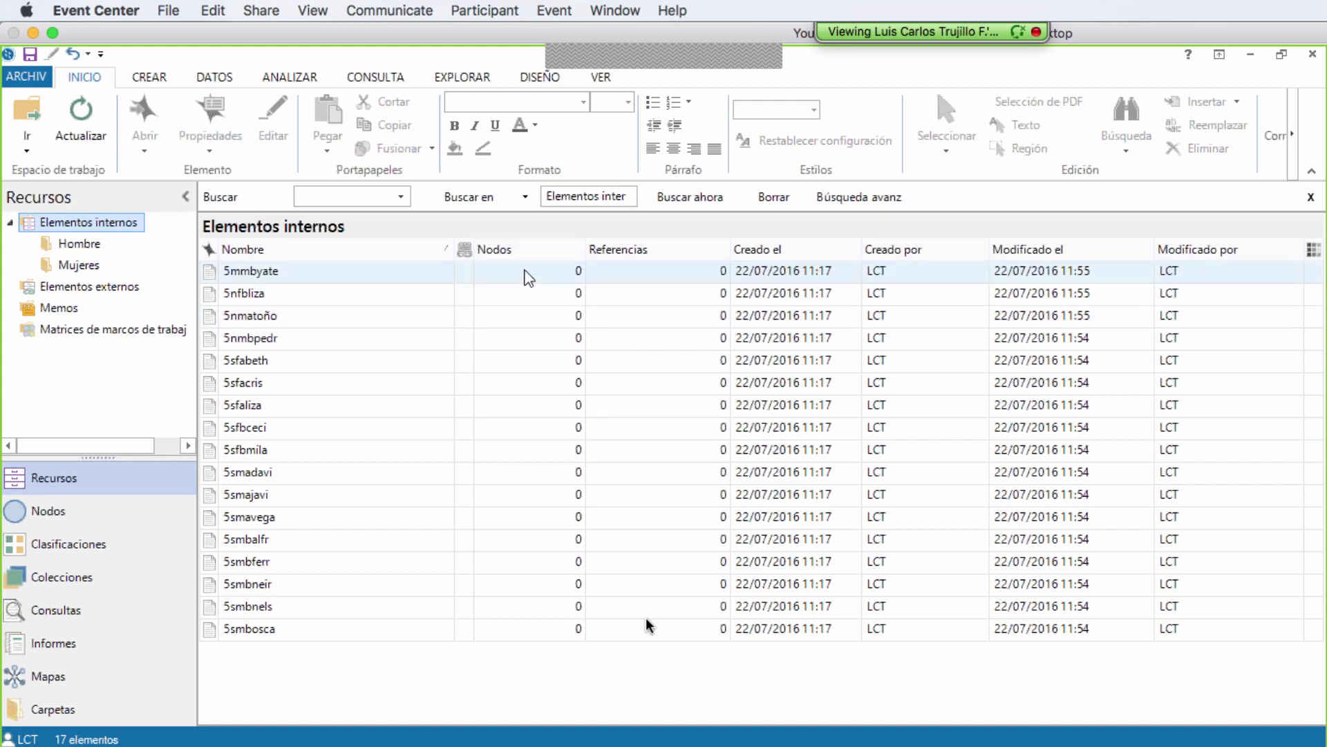
click(375, 79)
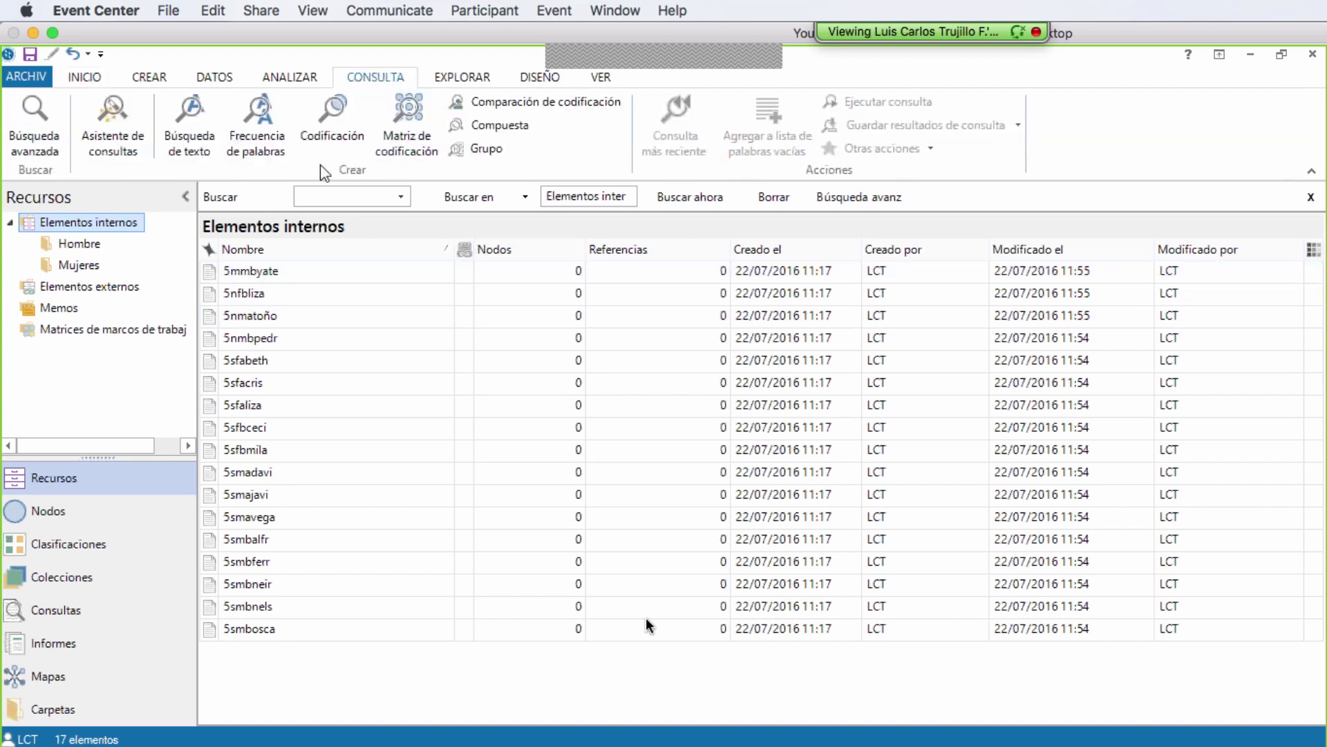
click(263, 117)
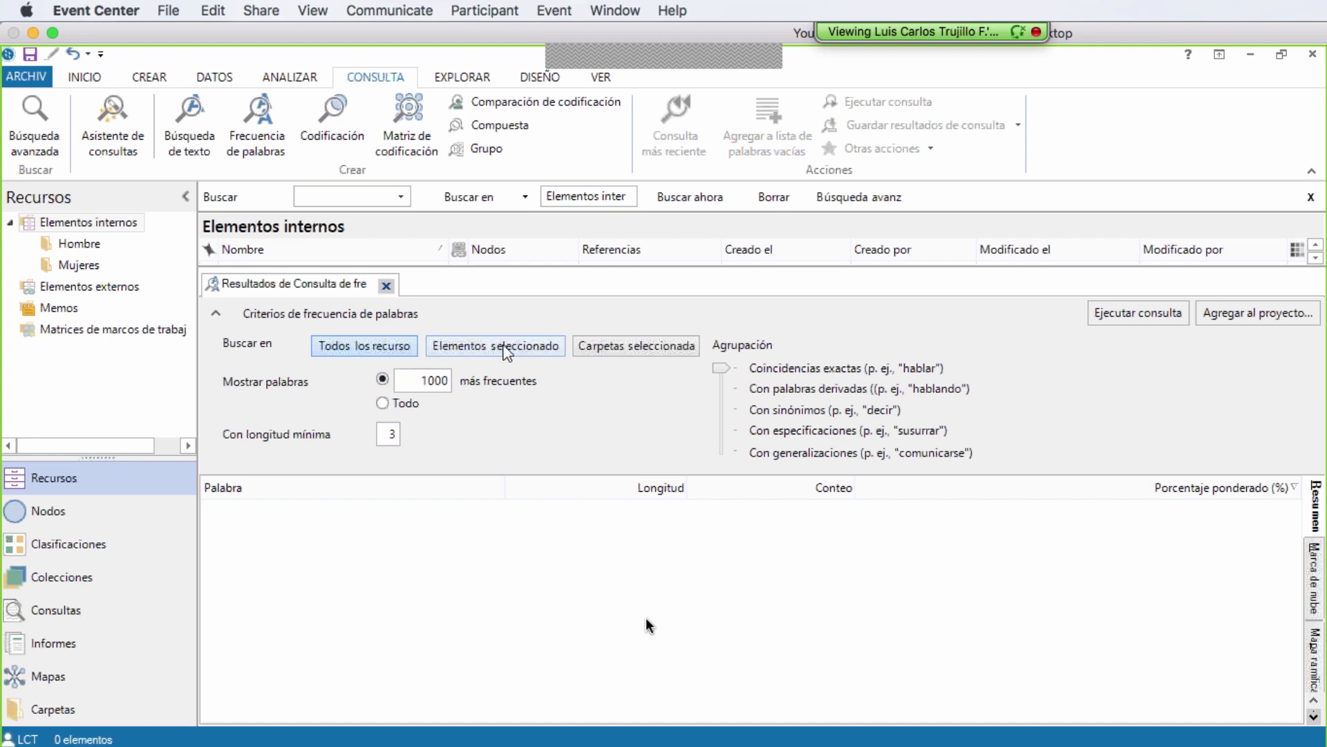
click(599, 347)
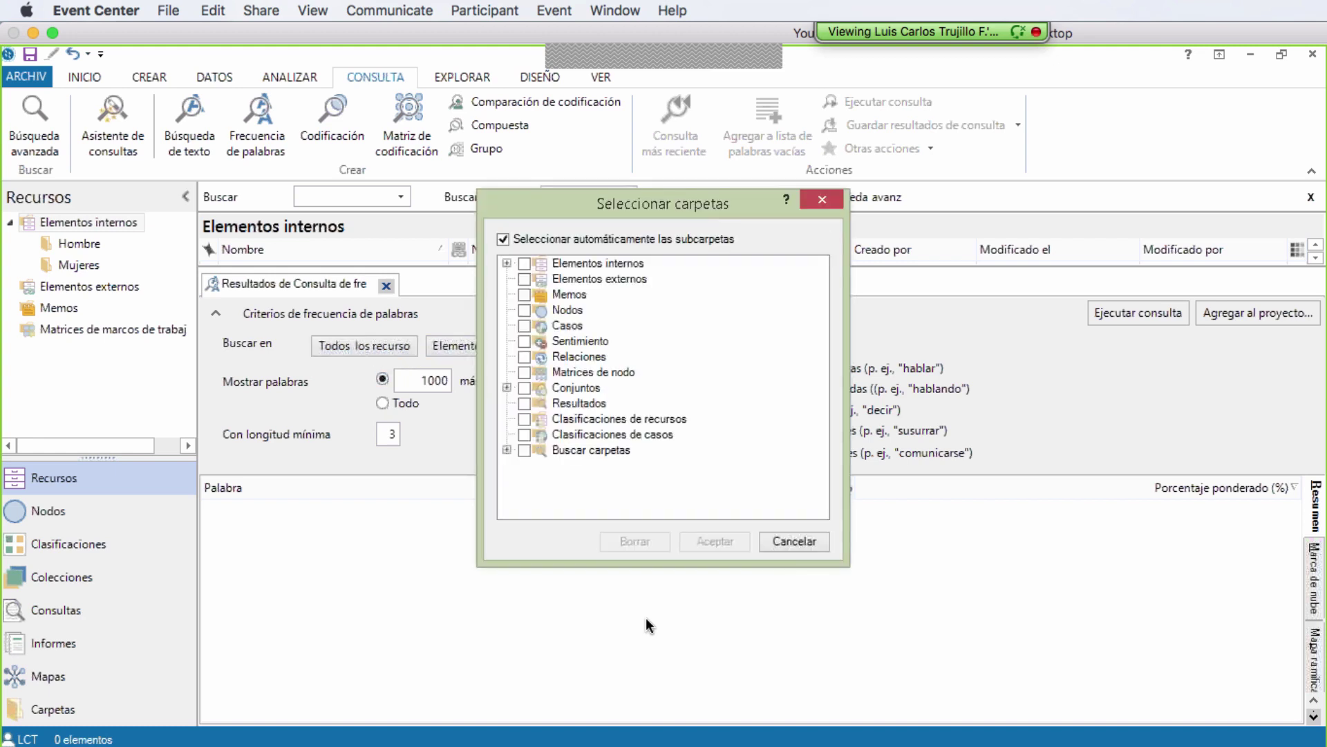
click(507, 264)
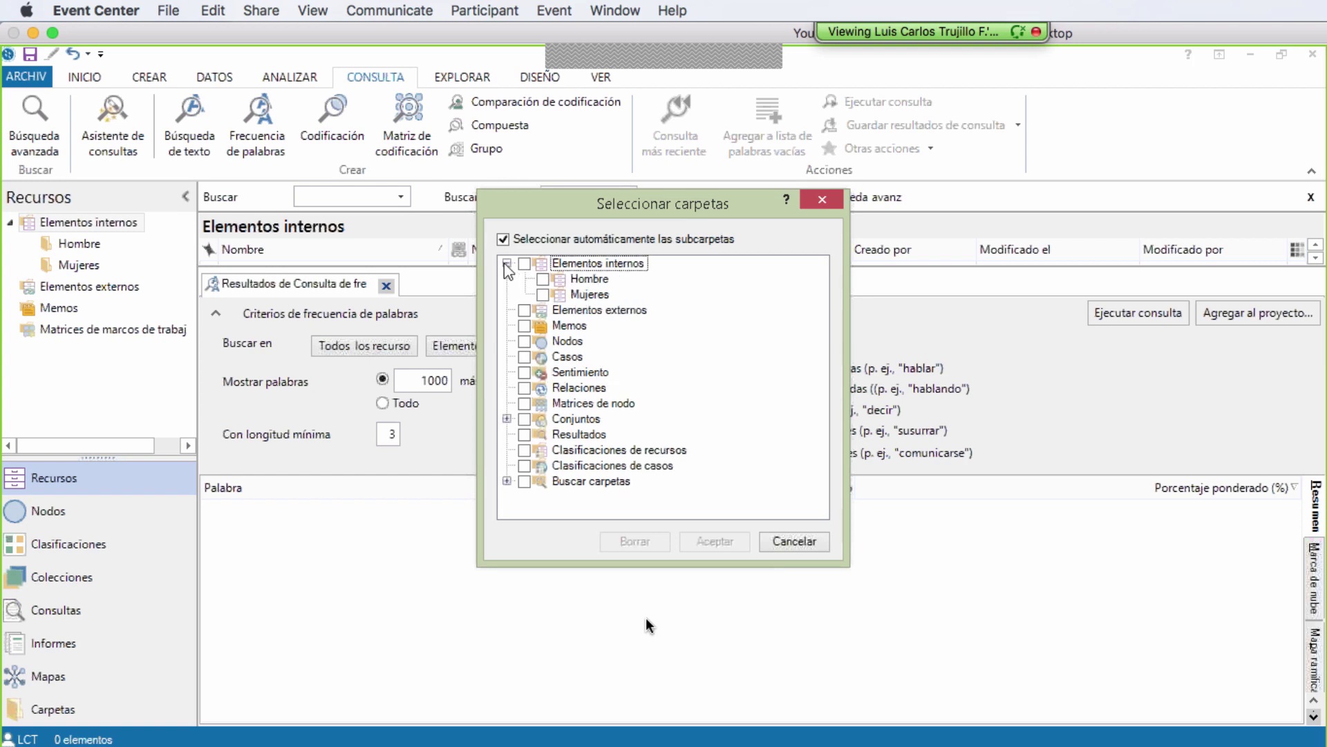
click(542, 295)
click(719, 541)
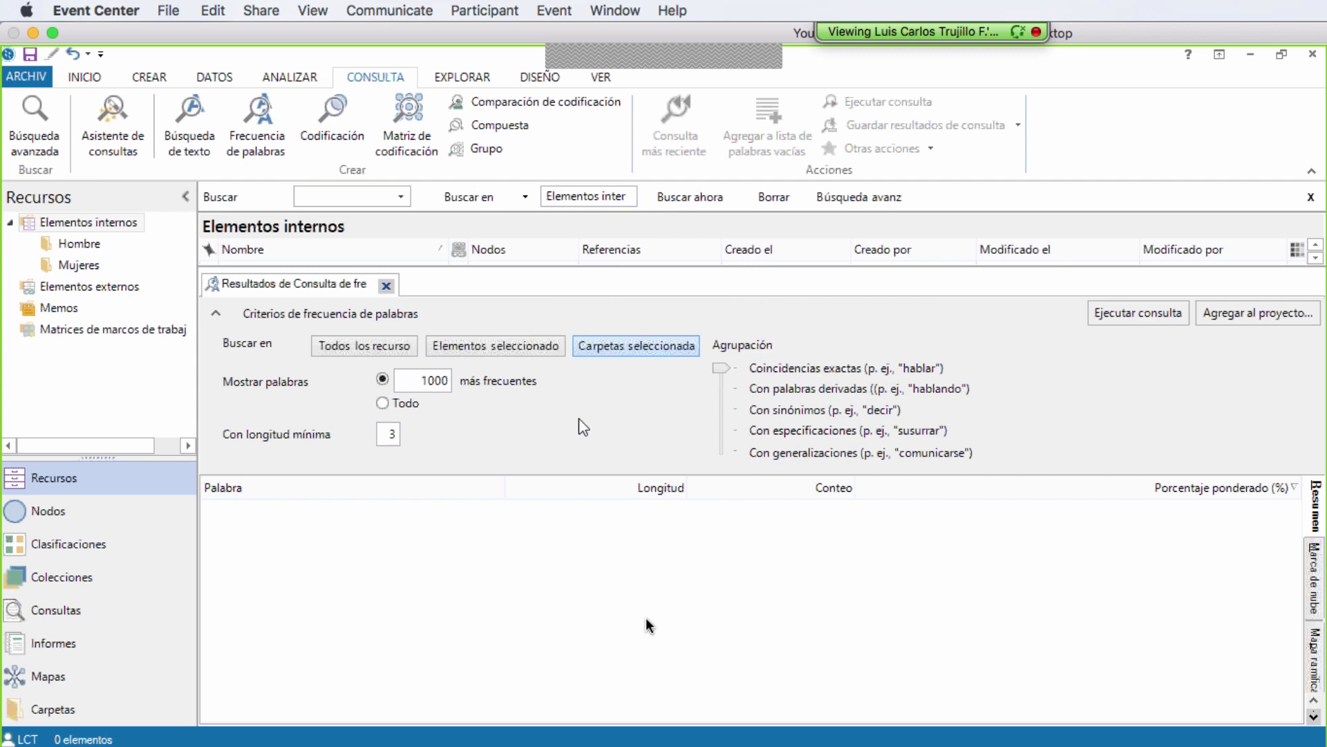
- Set the query to show the 50 most frequent words with a minimum length of 4
click(423, 378)
double_click(424, 379)
text(50)
click(396, 434)
double_click(400, 434)
text(4)
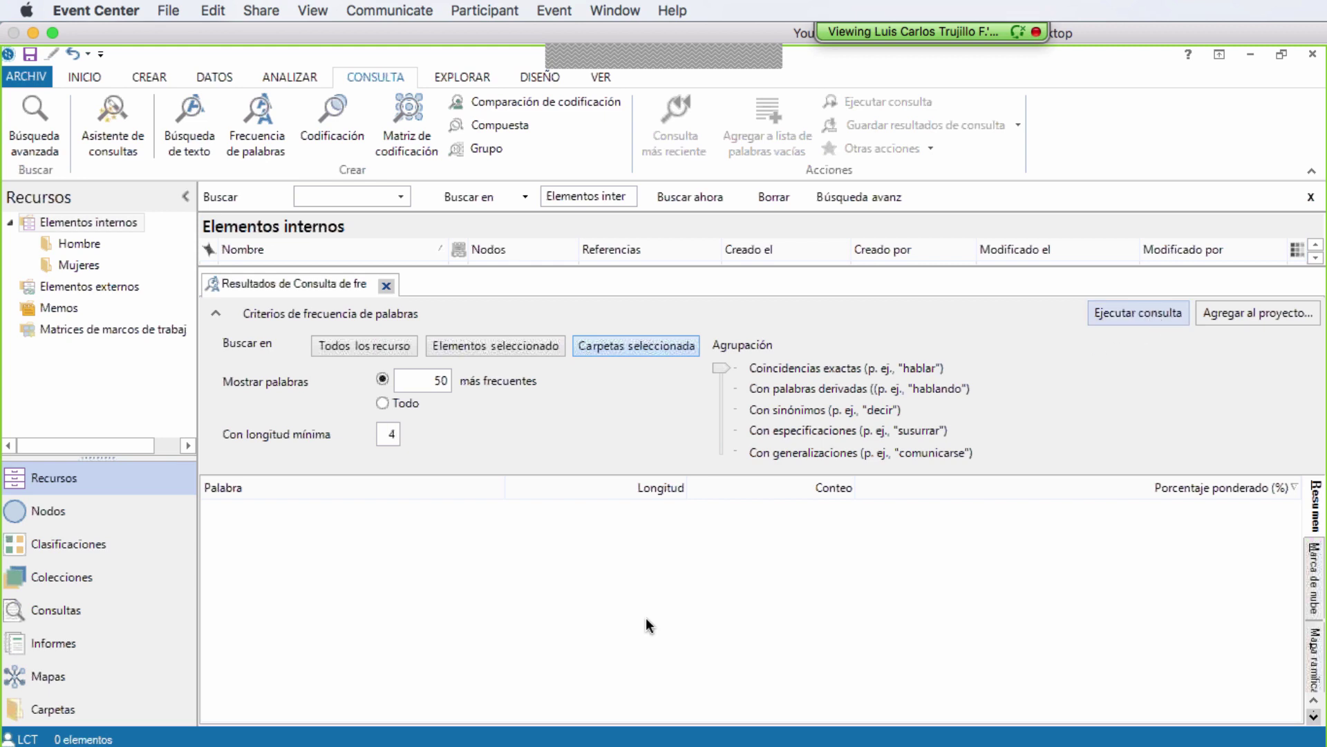
- Add the word frequency query to the project under the name conteo de palabras mujeres
click(1235, 317)
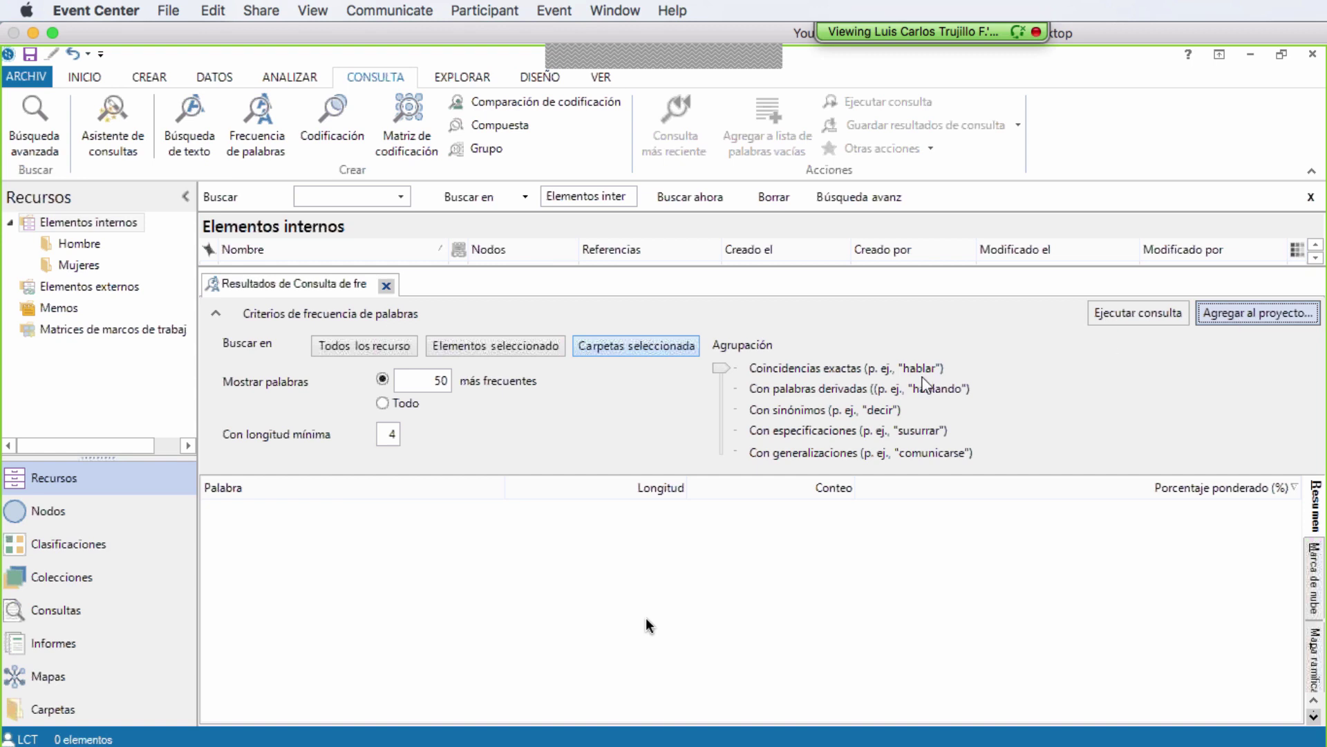
click(1228, 322)
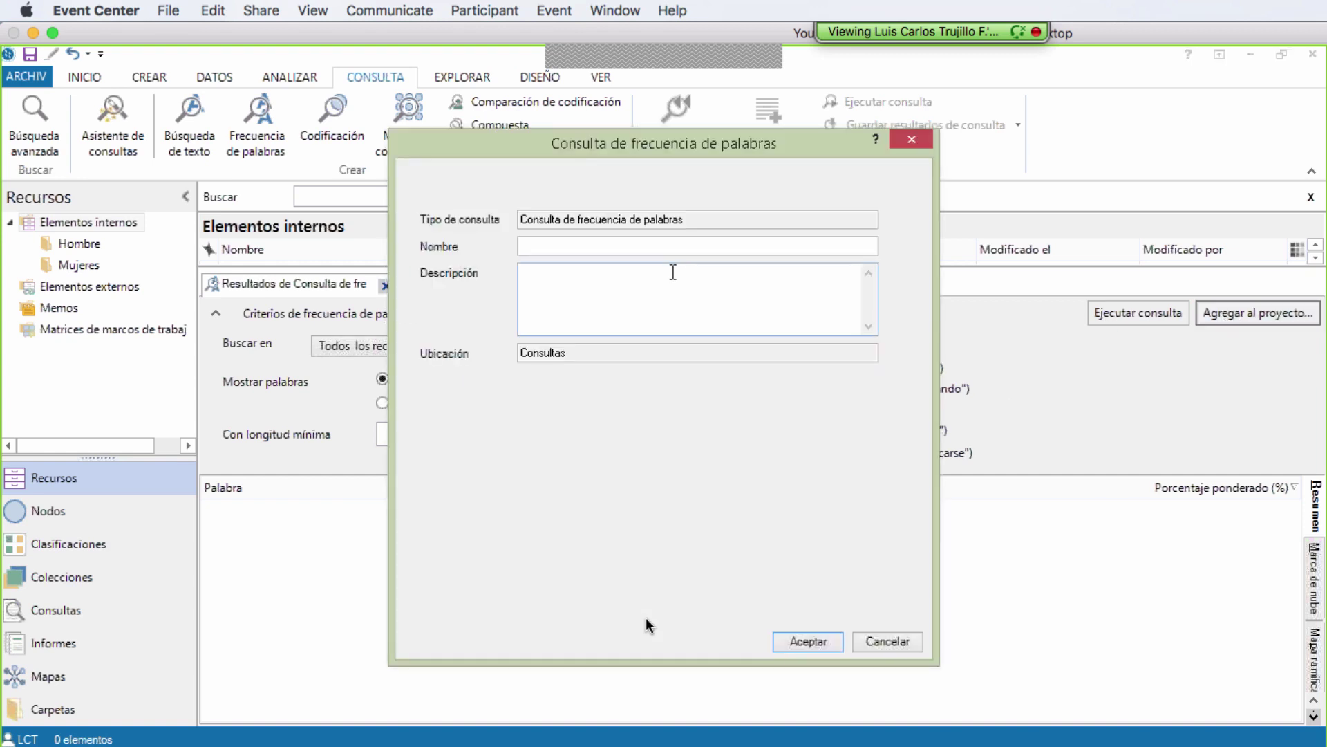
text(conteo dep)
key(BackSpace)
text(paa)
key(BackSpace)
text(ñ)
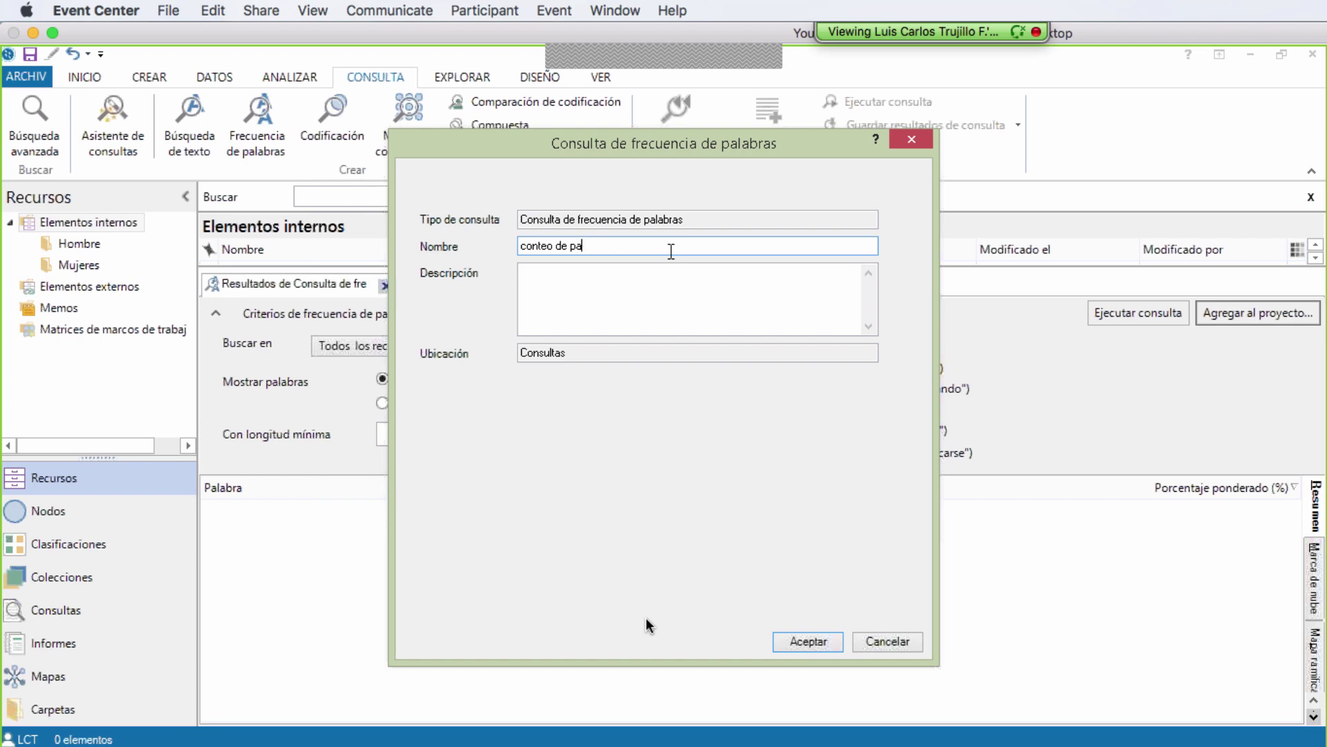
text(labras mujeres)
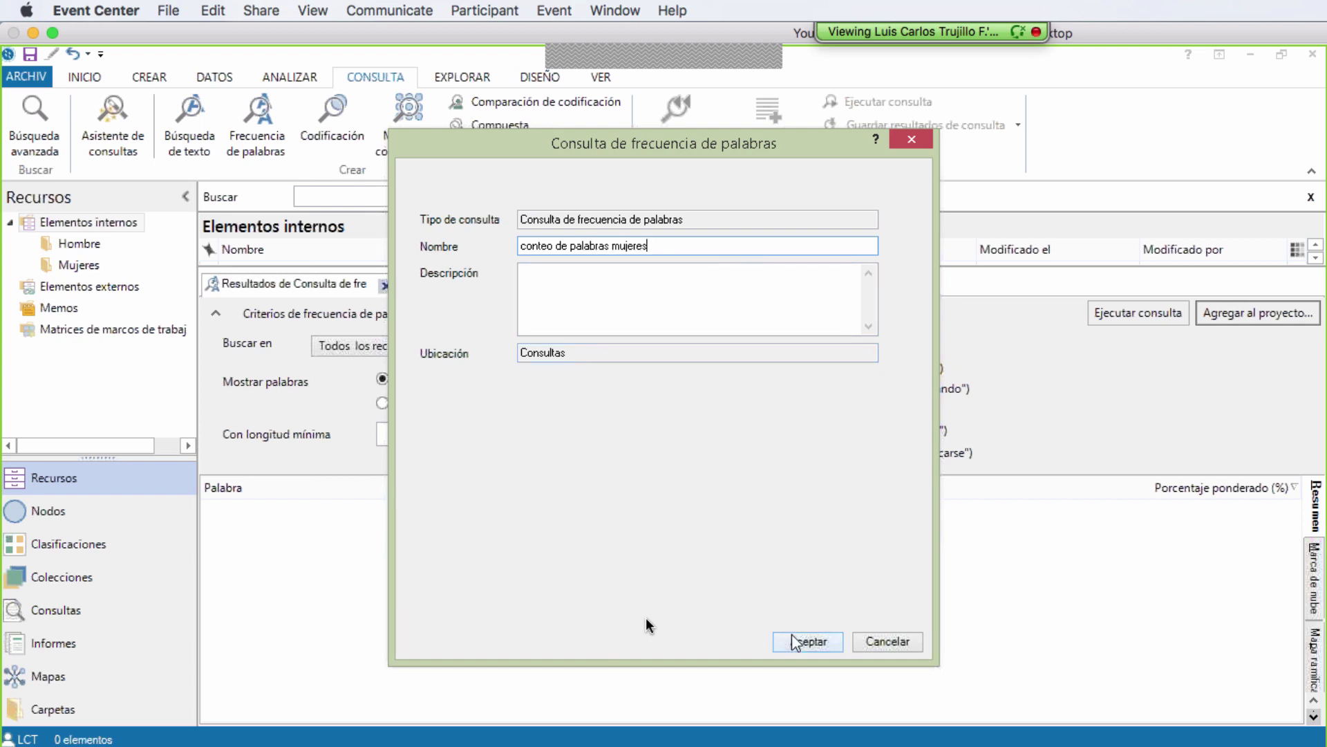
click(797, 642)
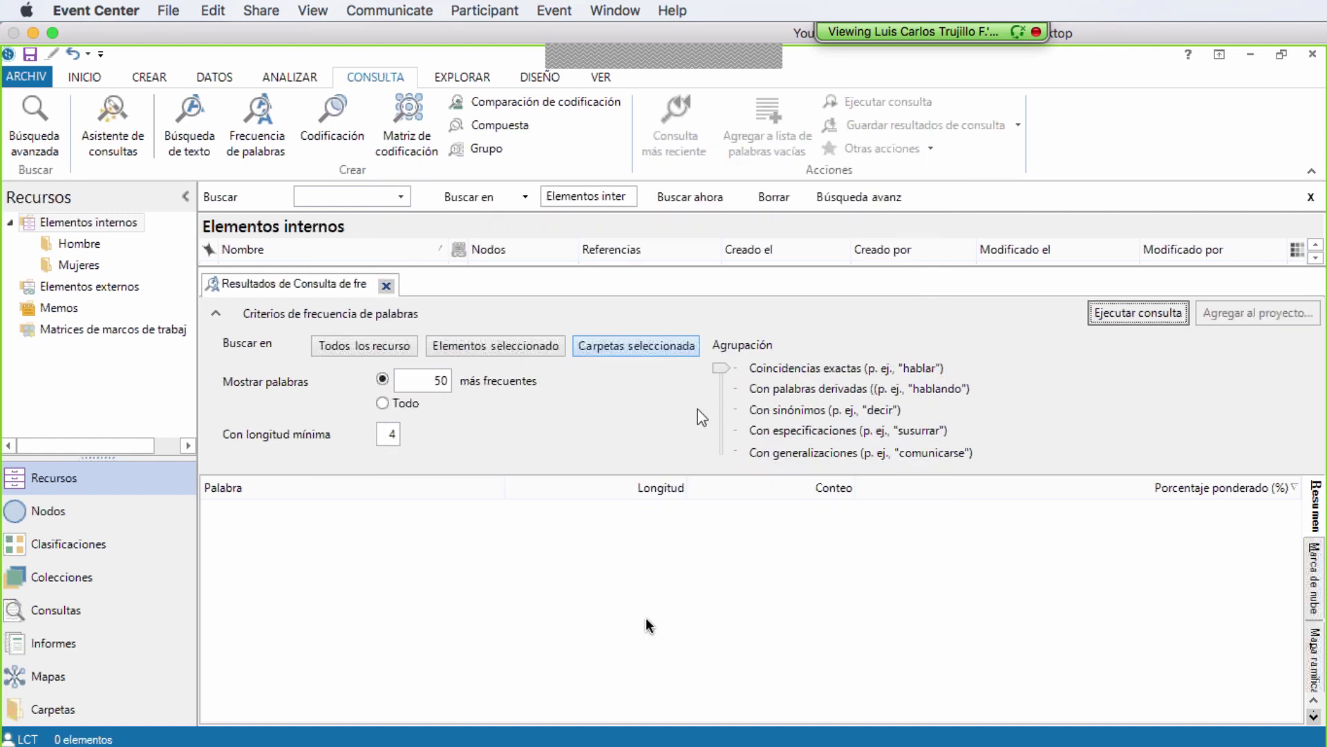
- Run the word frequency query and display its results undocked in a maximized window
click(1142, 315)
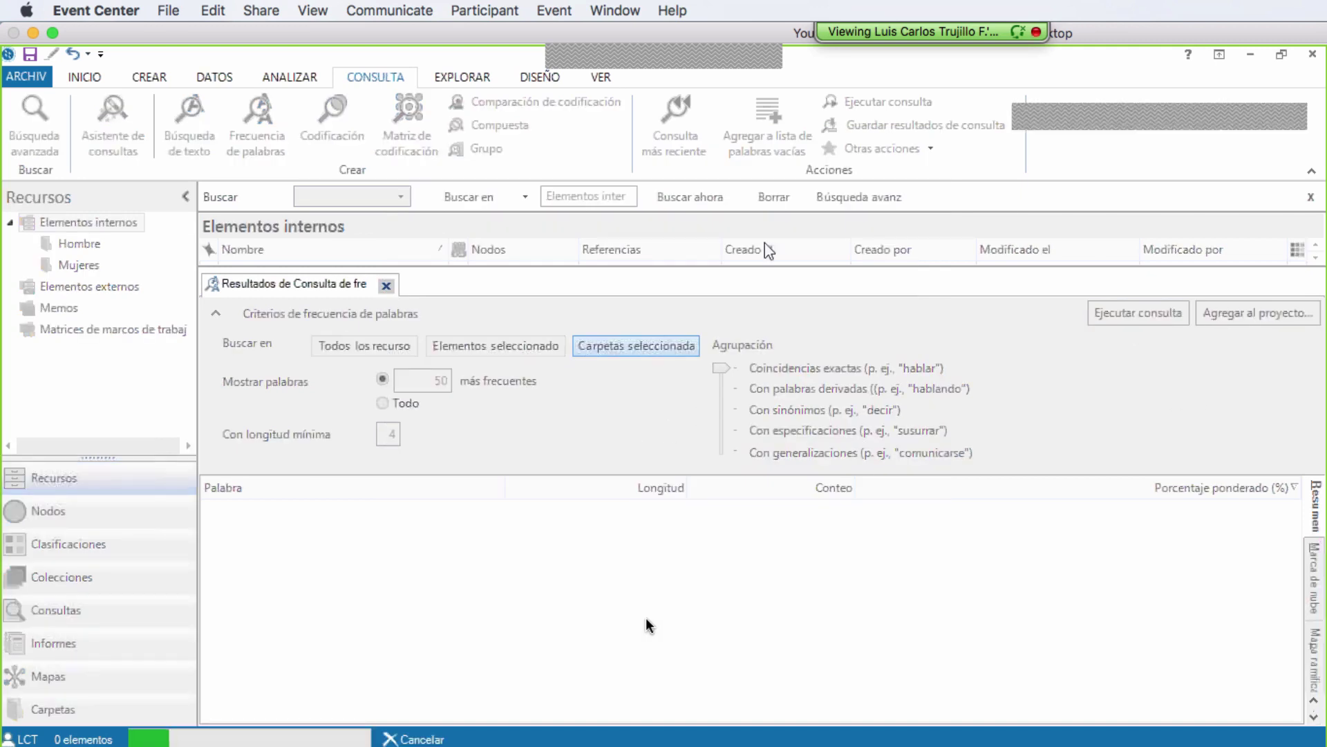
click(598, 77)
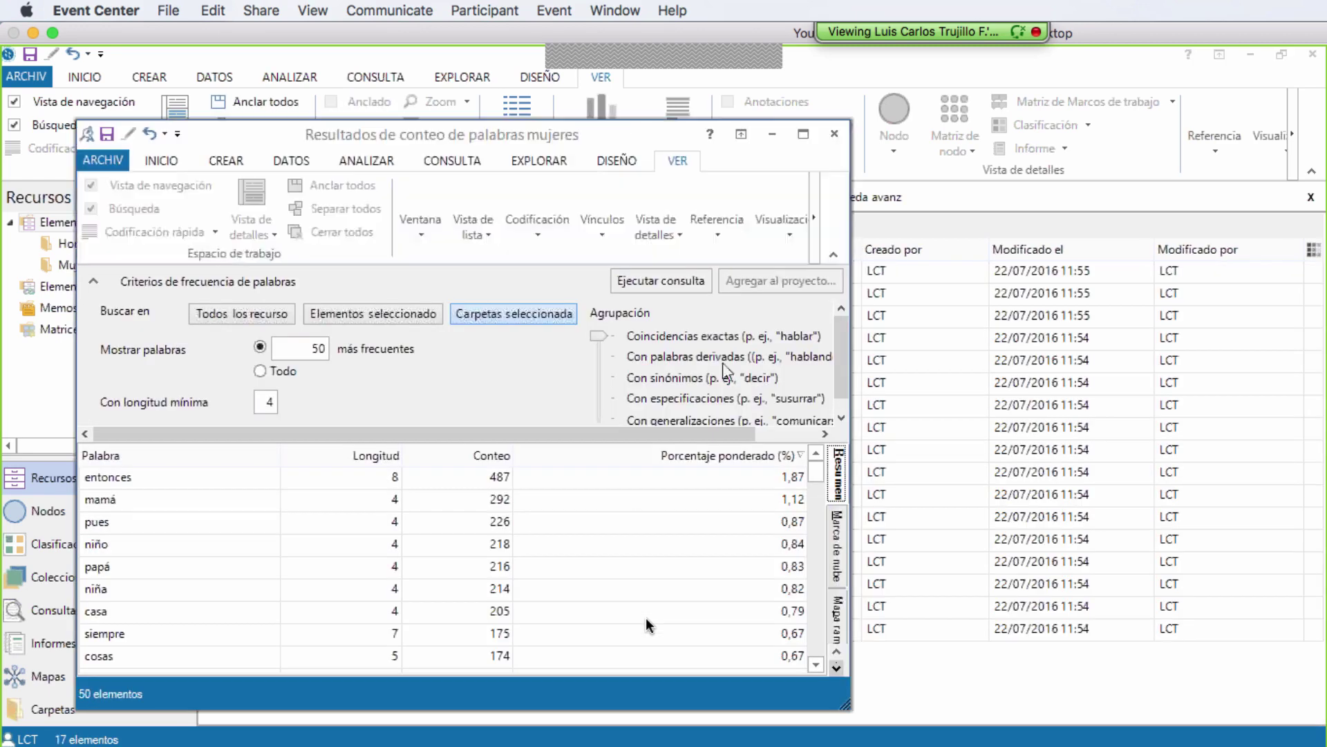
click(802, 136)
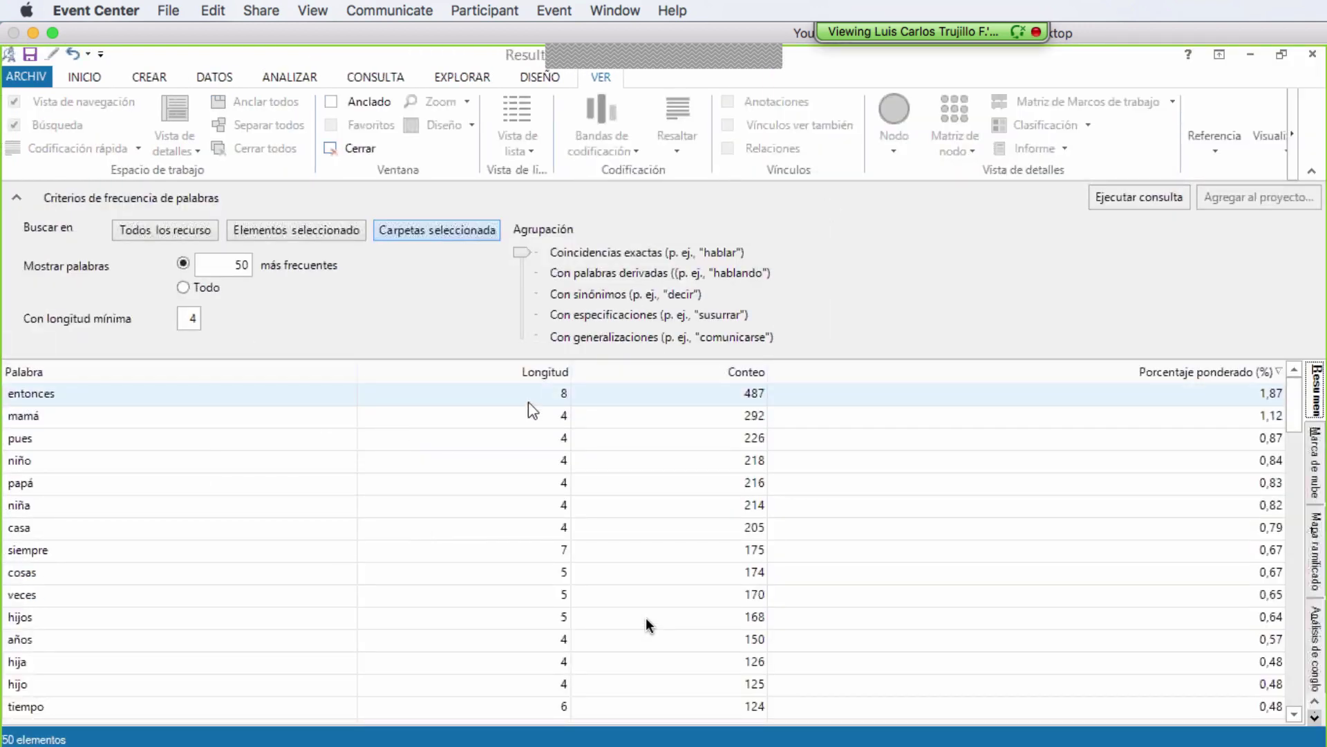
- Add the words entonces, siempre, cosas and veces from the results to the stop words list
click(482, 399)
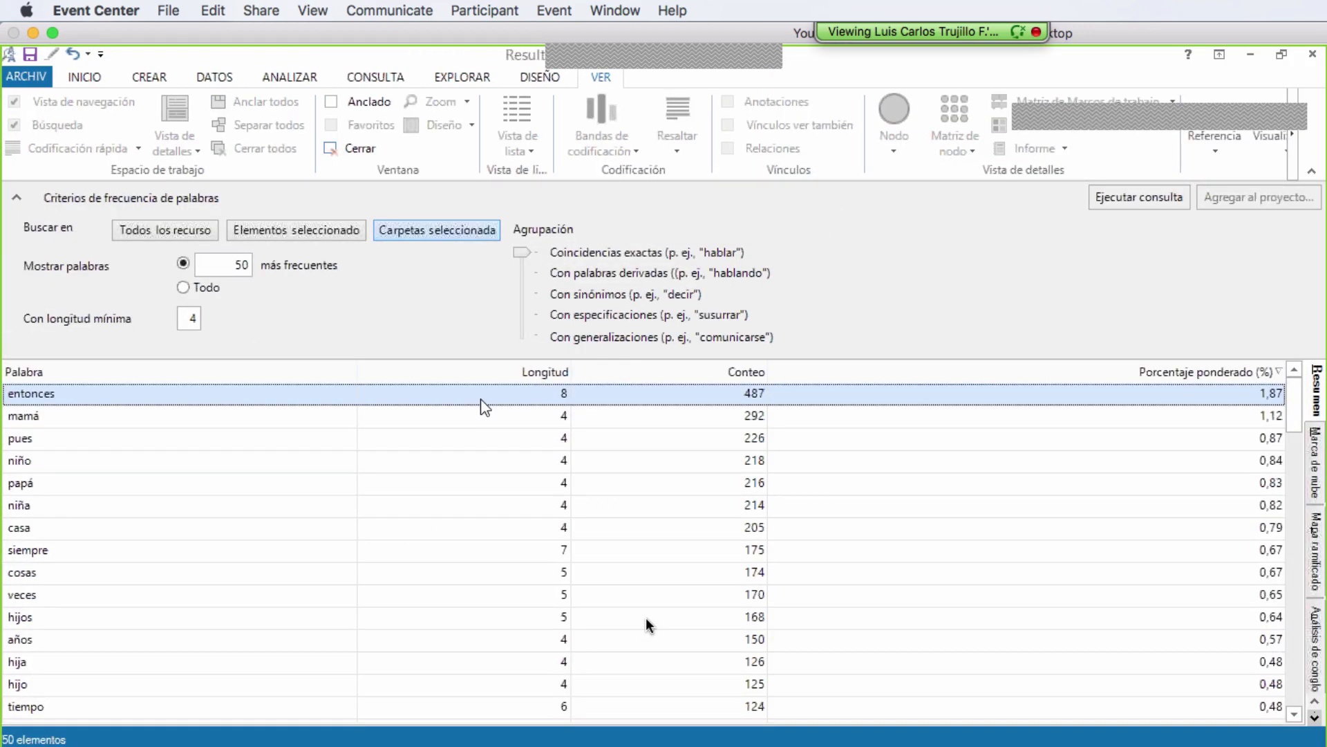
click(363, 555)
ctrl+click(336, 578)
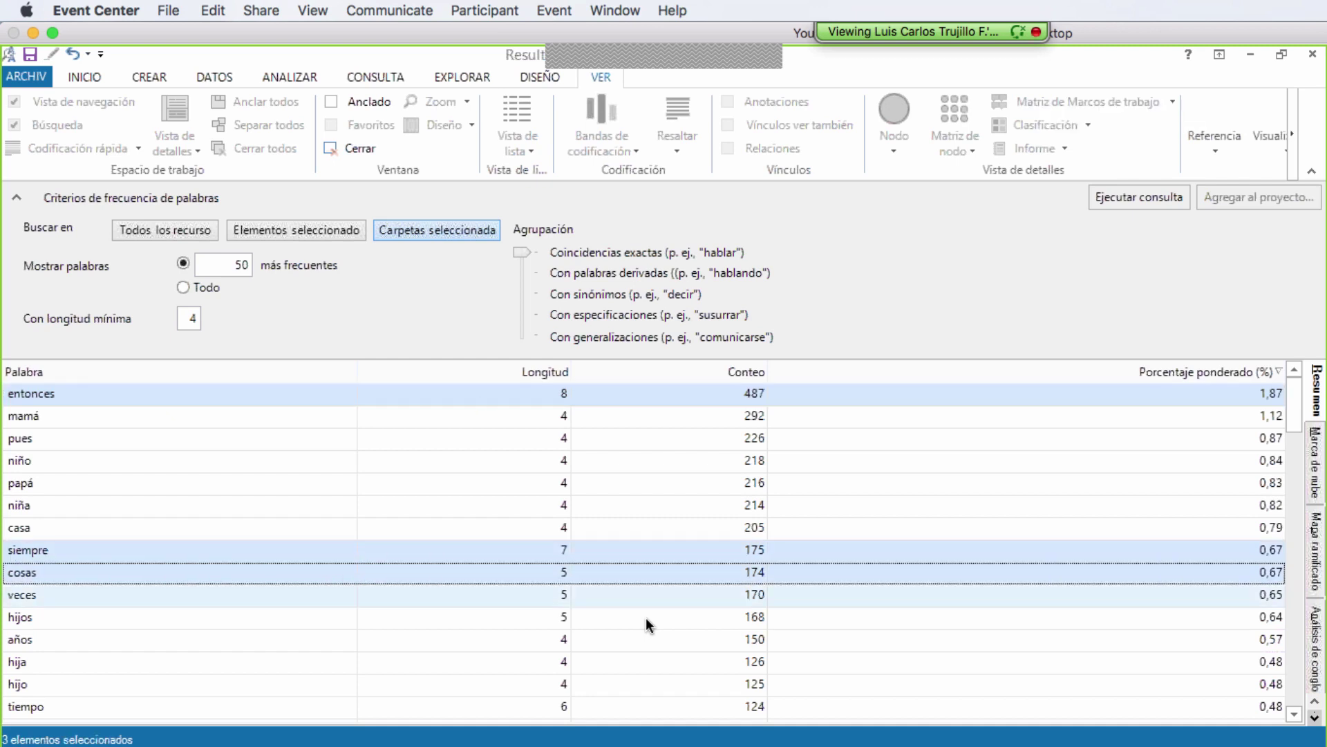
ctrl+click(318, 601)
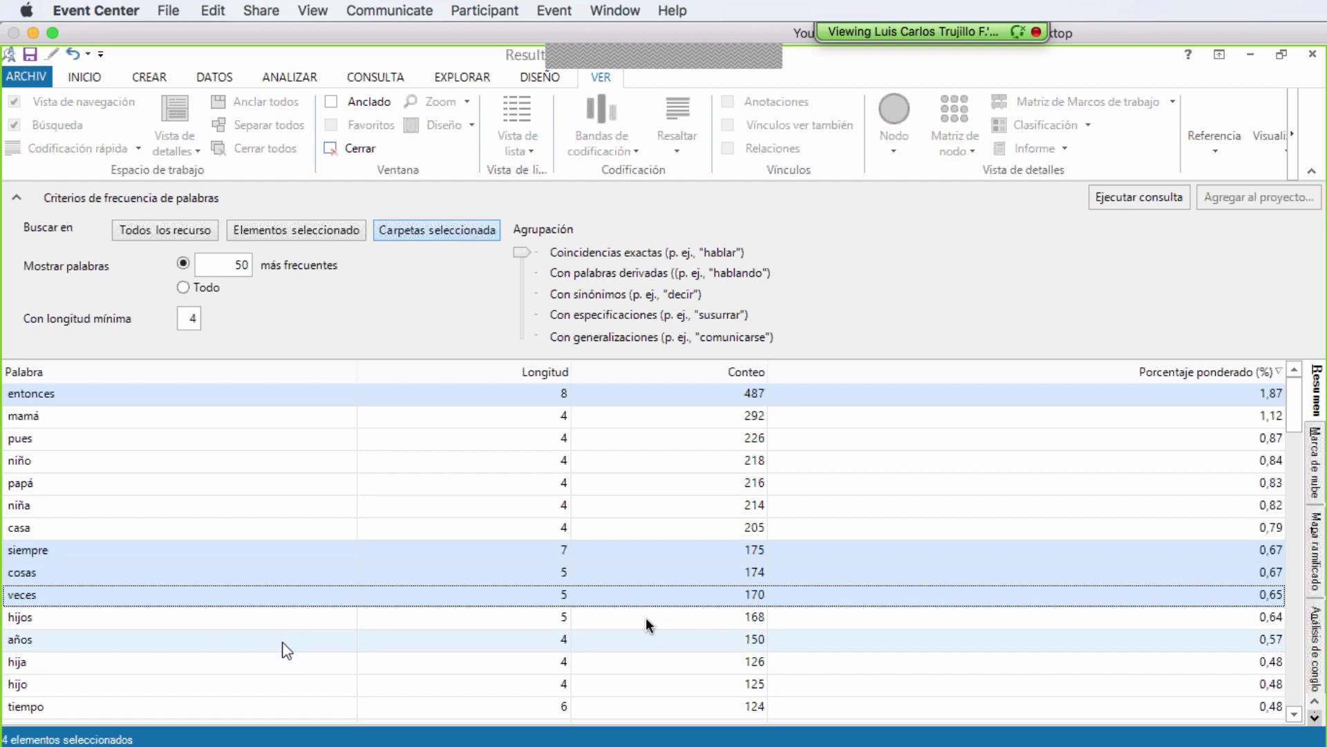
right_click(325, 574)
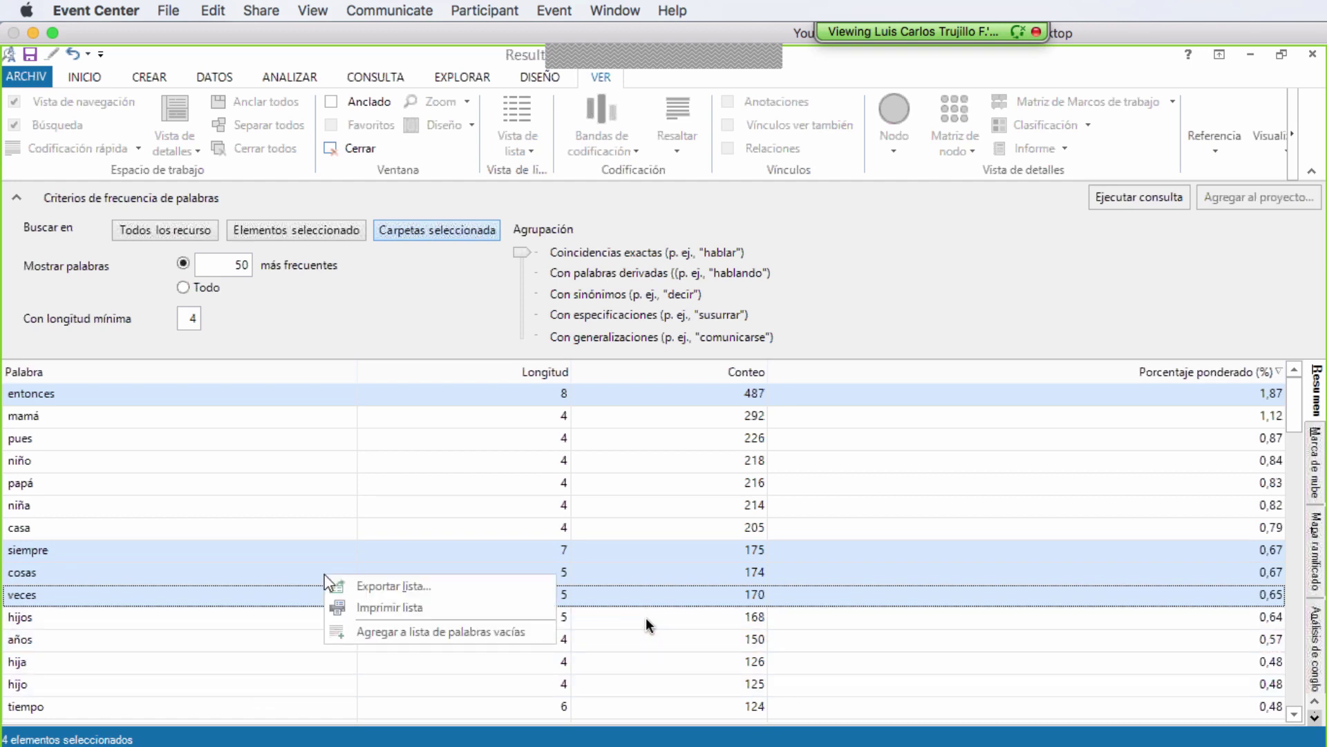
click(389, 635)
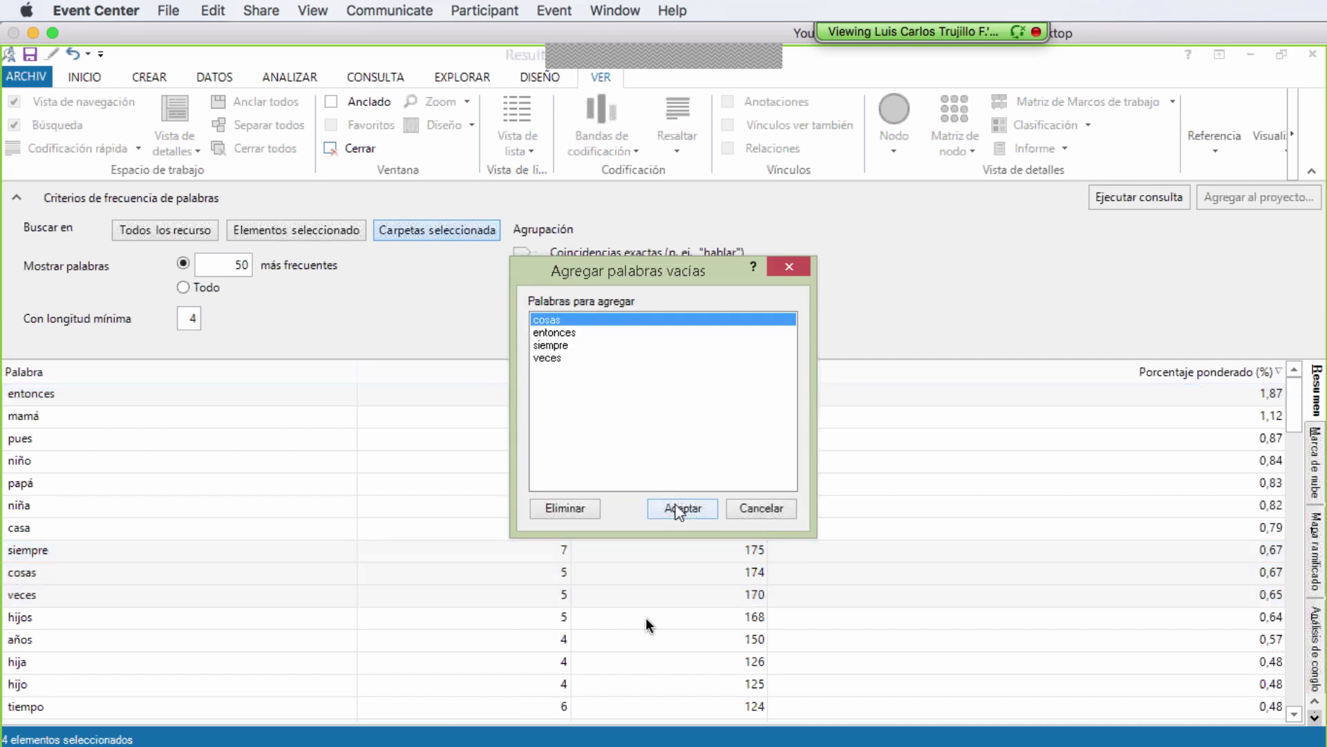
click(681, 511)
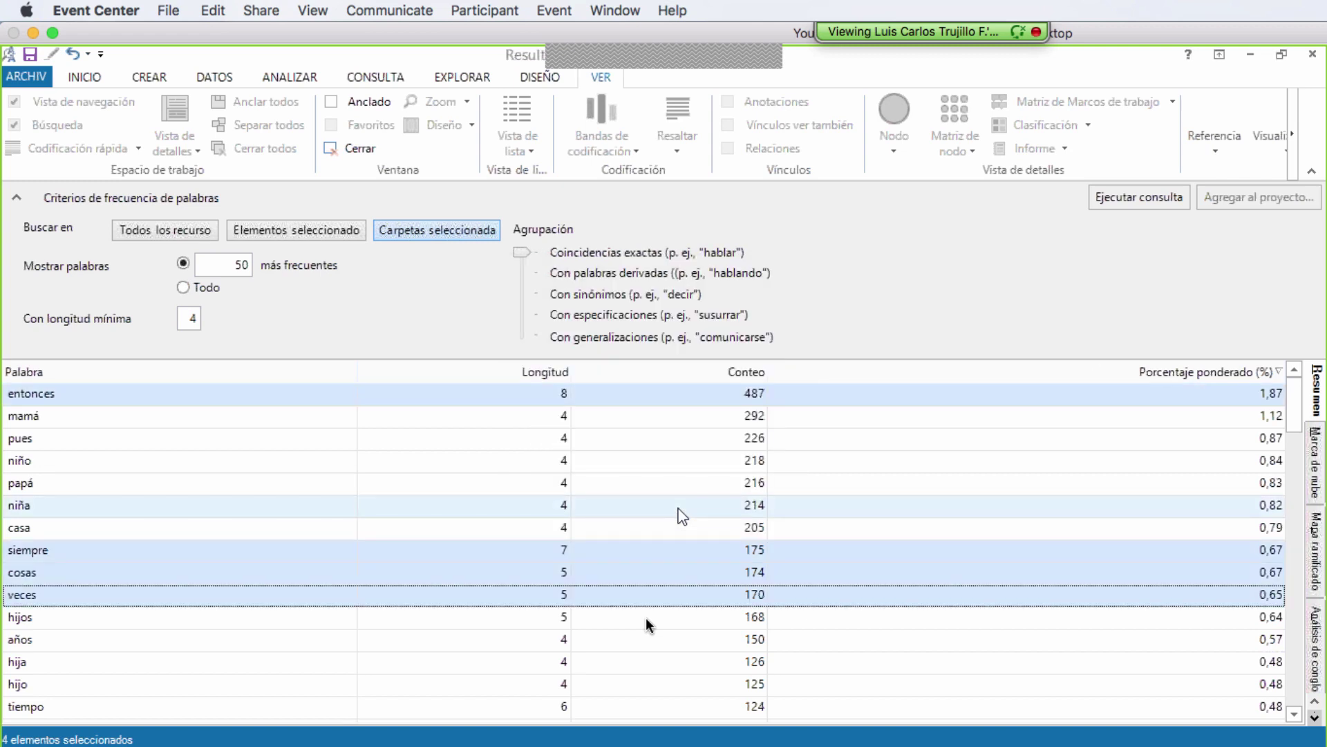
- Rerun the word frequency query and display its results as a word cloud in the blue-and-orange style on a white background
click(1138, 197)
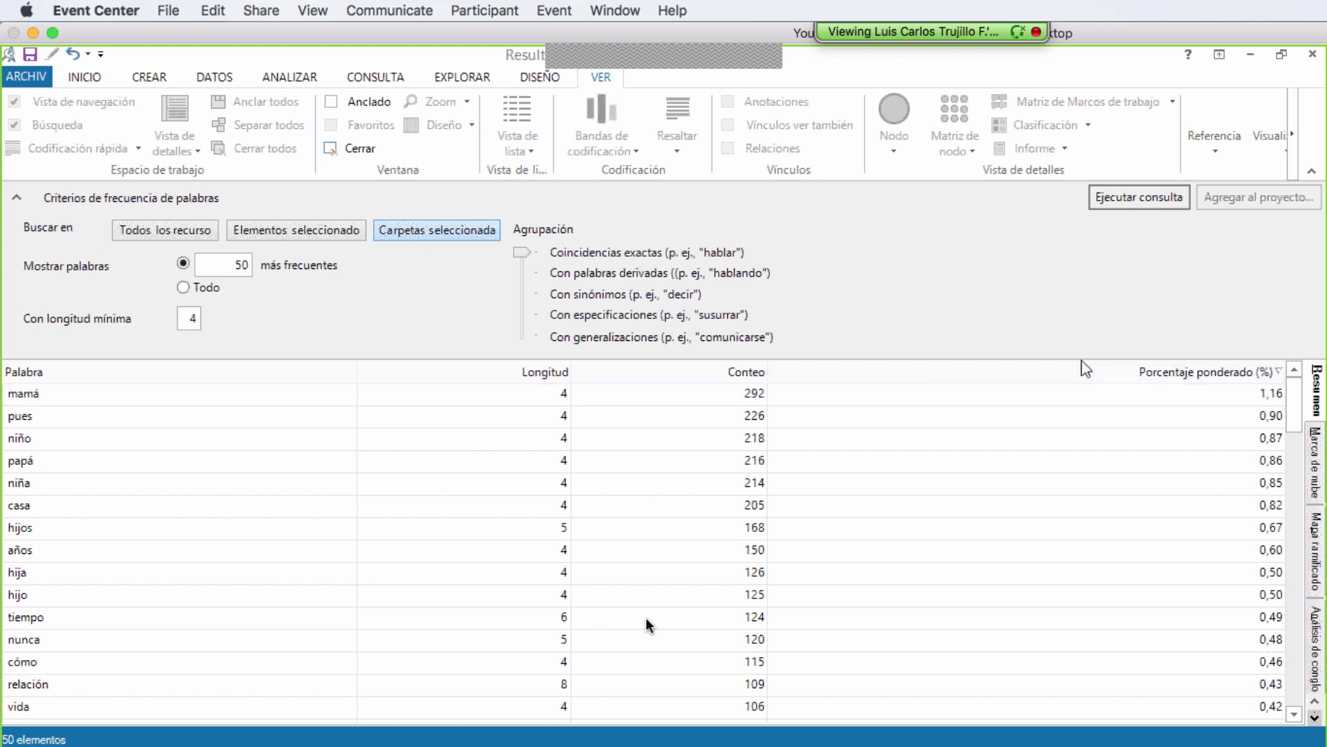
click(1316, 463)
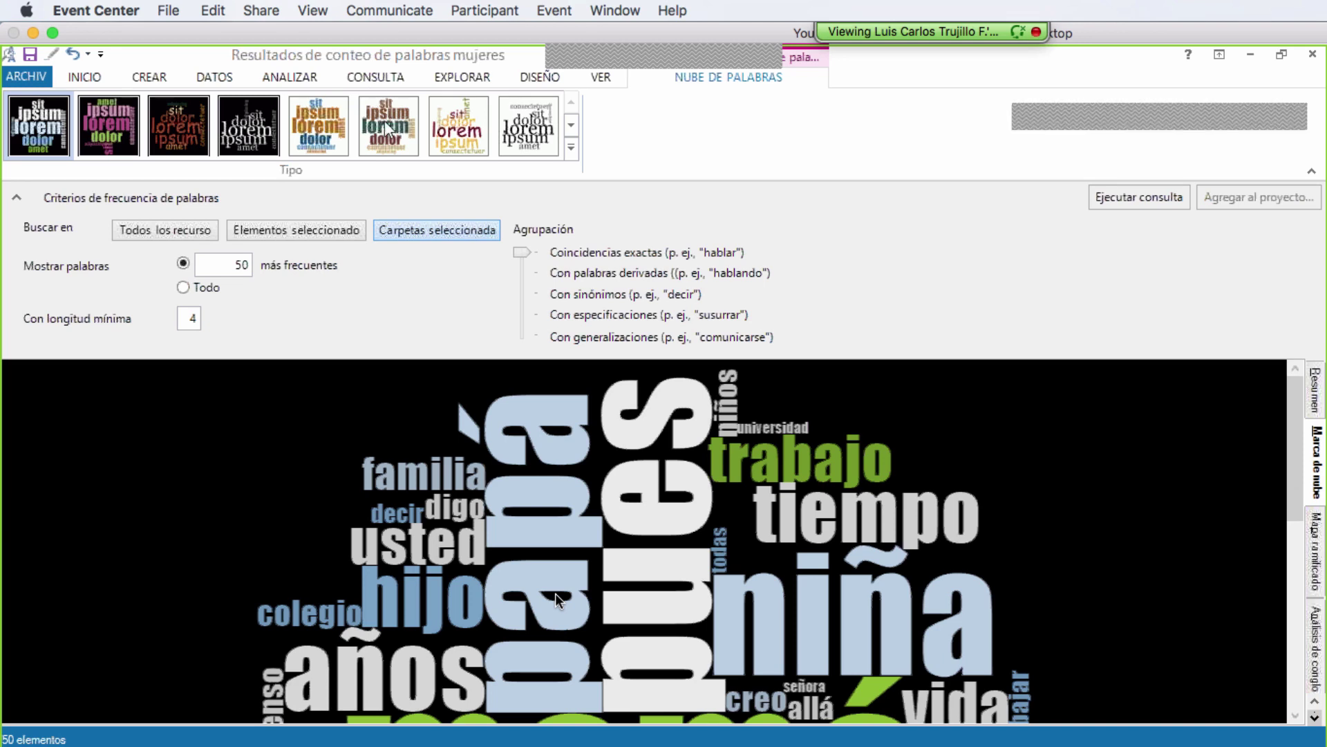
click(337, 131)
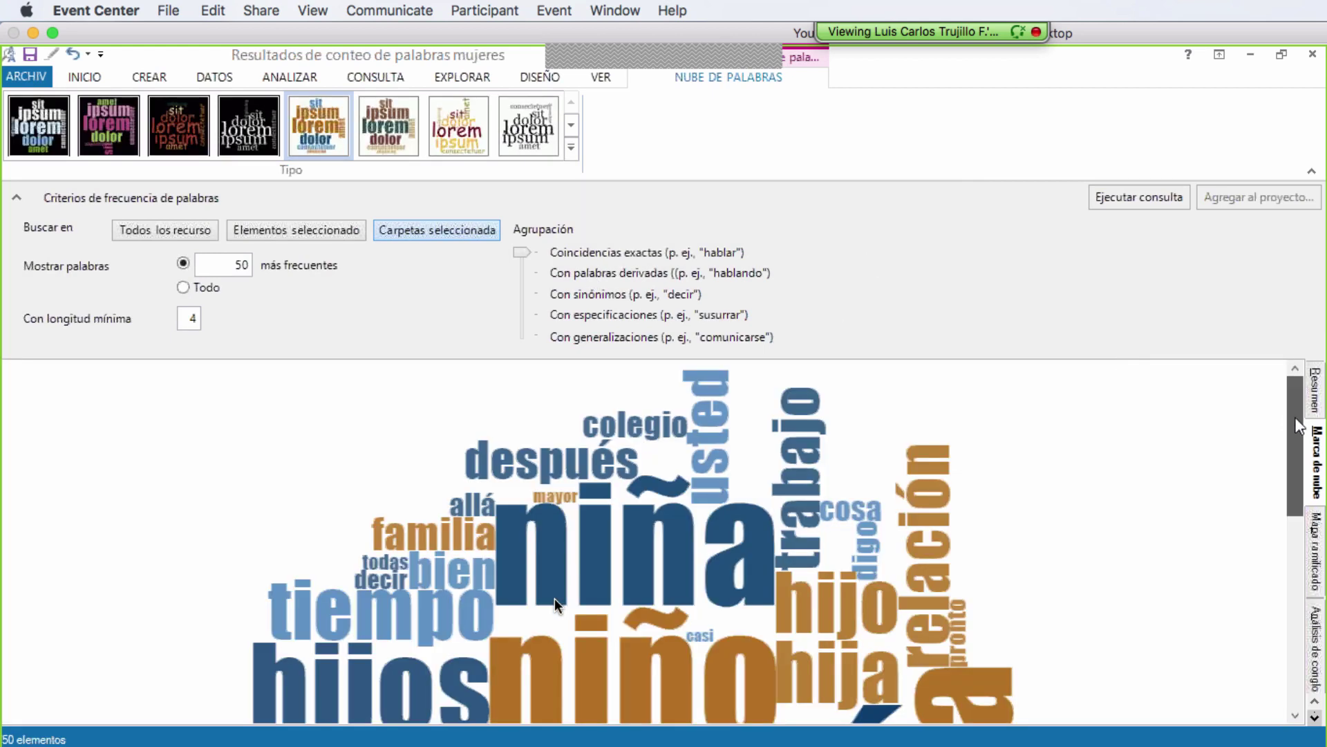
drag(1300, 423, 1291, 570)
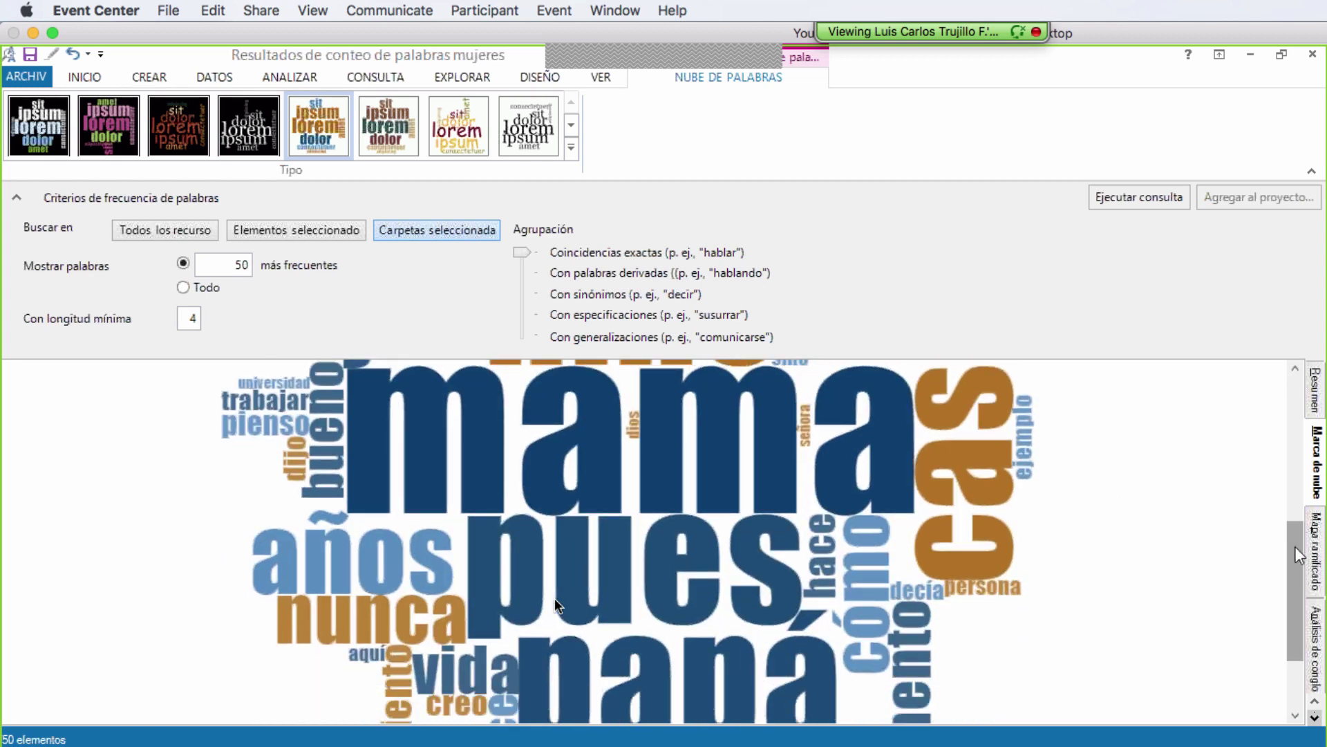
drag(1299, 553, 1283, 481)
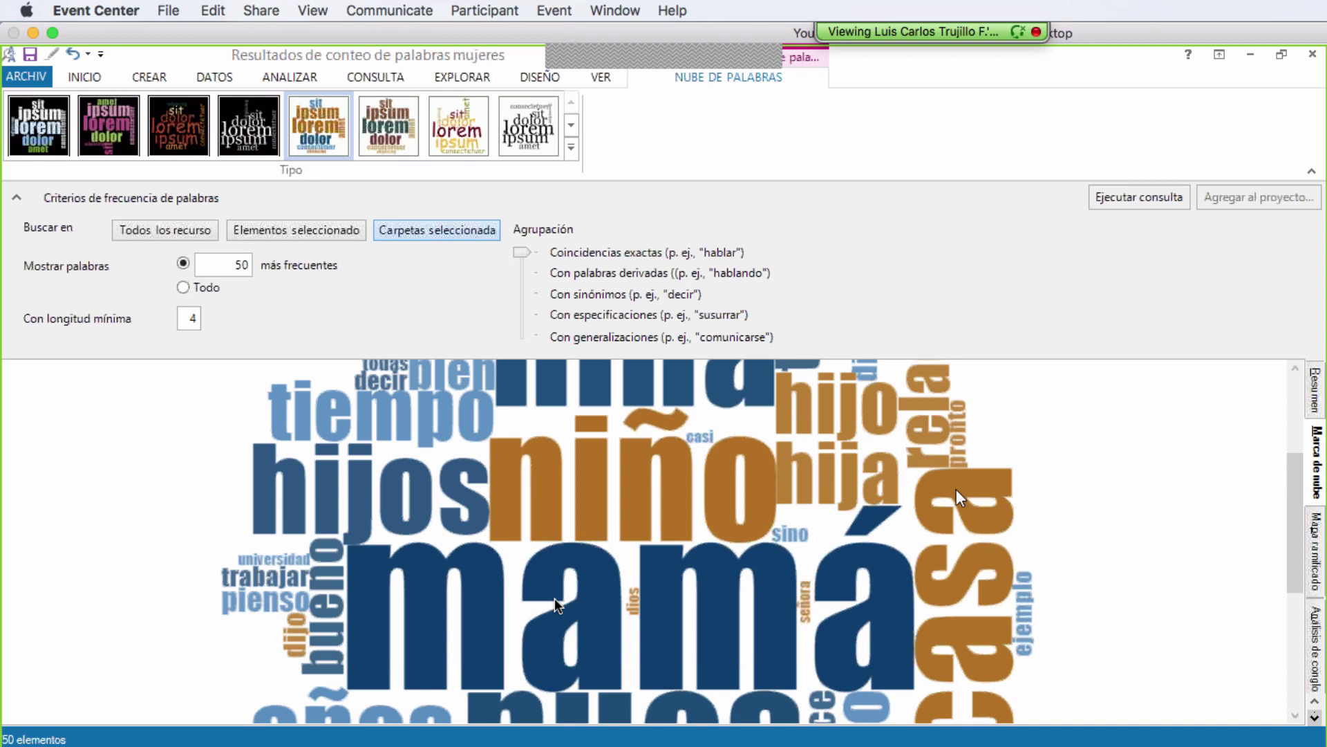
right_click(164, 493)
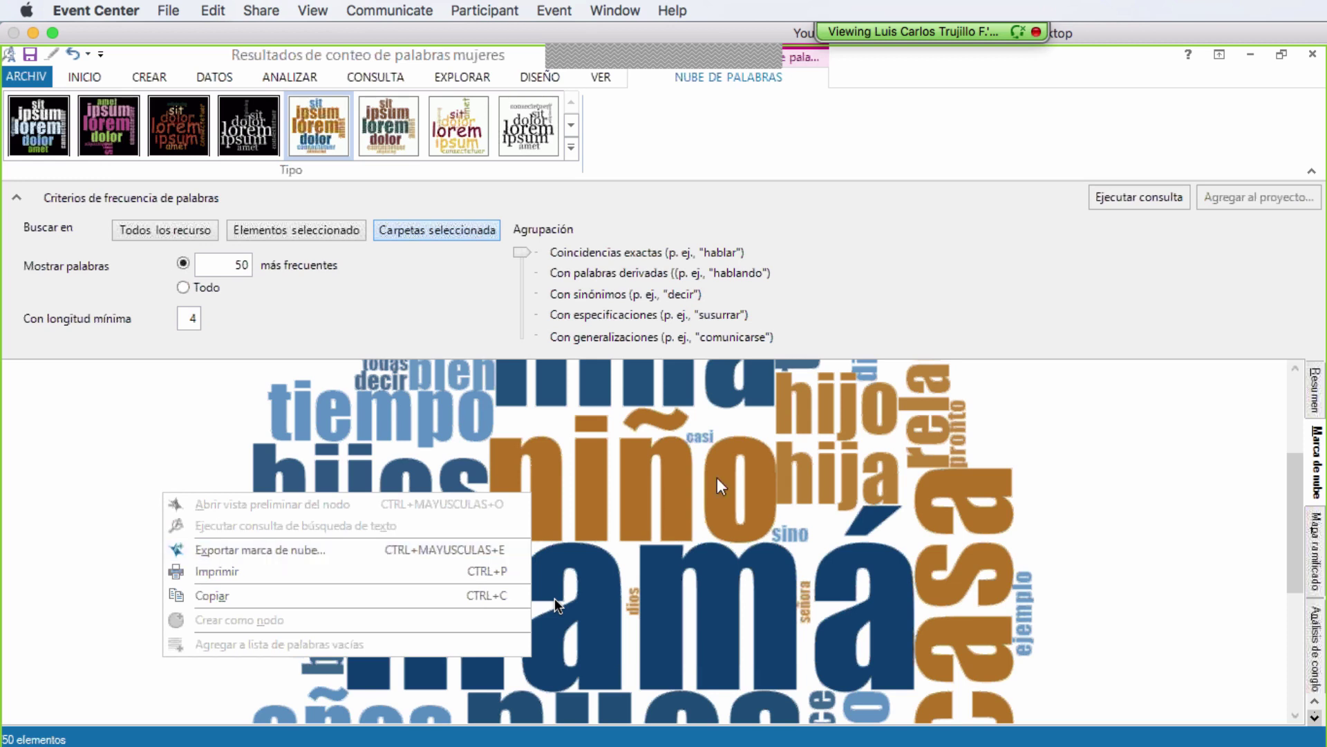
click(1072, 448)
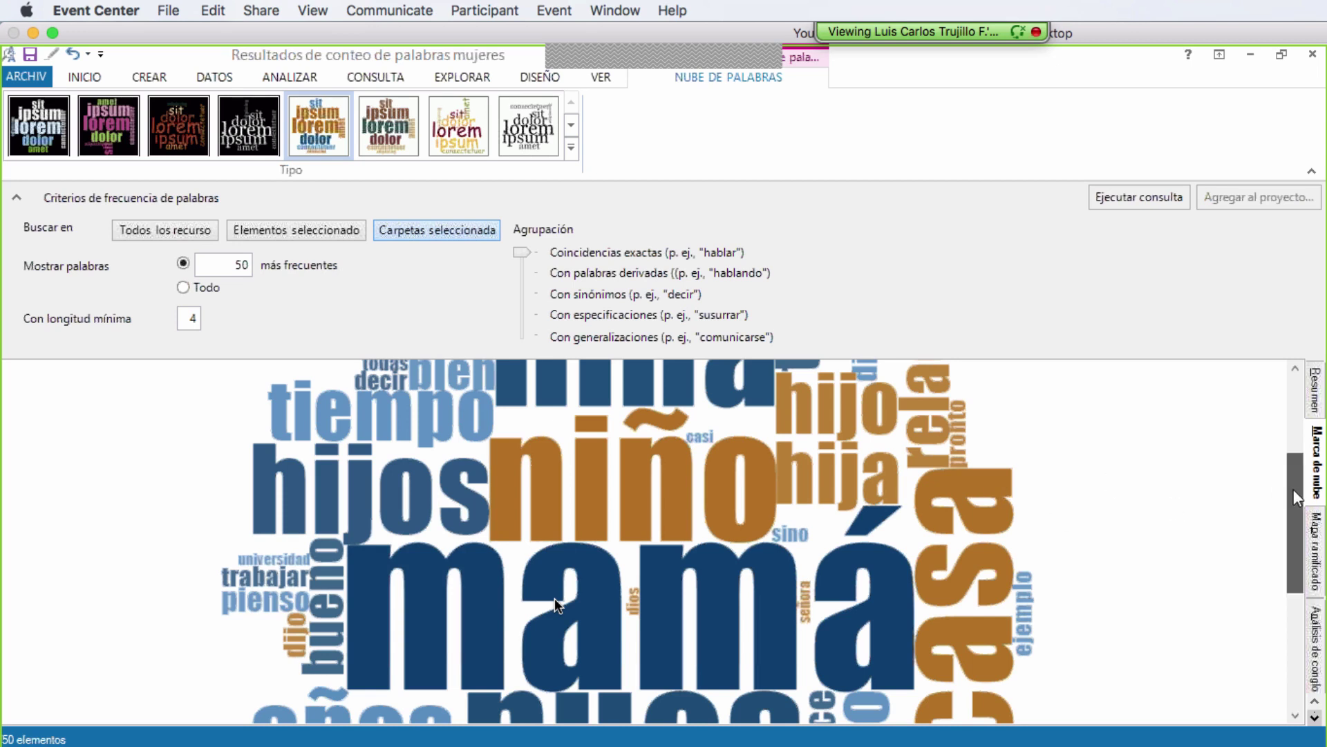
drag(1297, 497, 1297, 524)
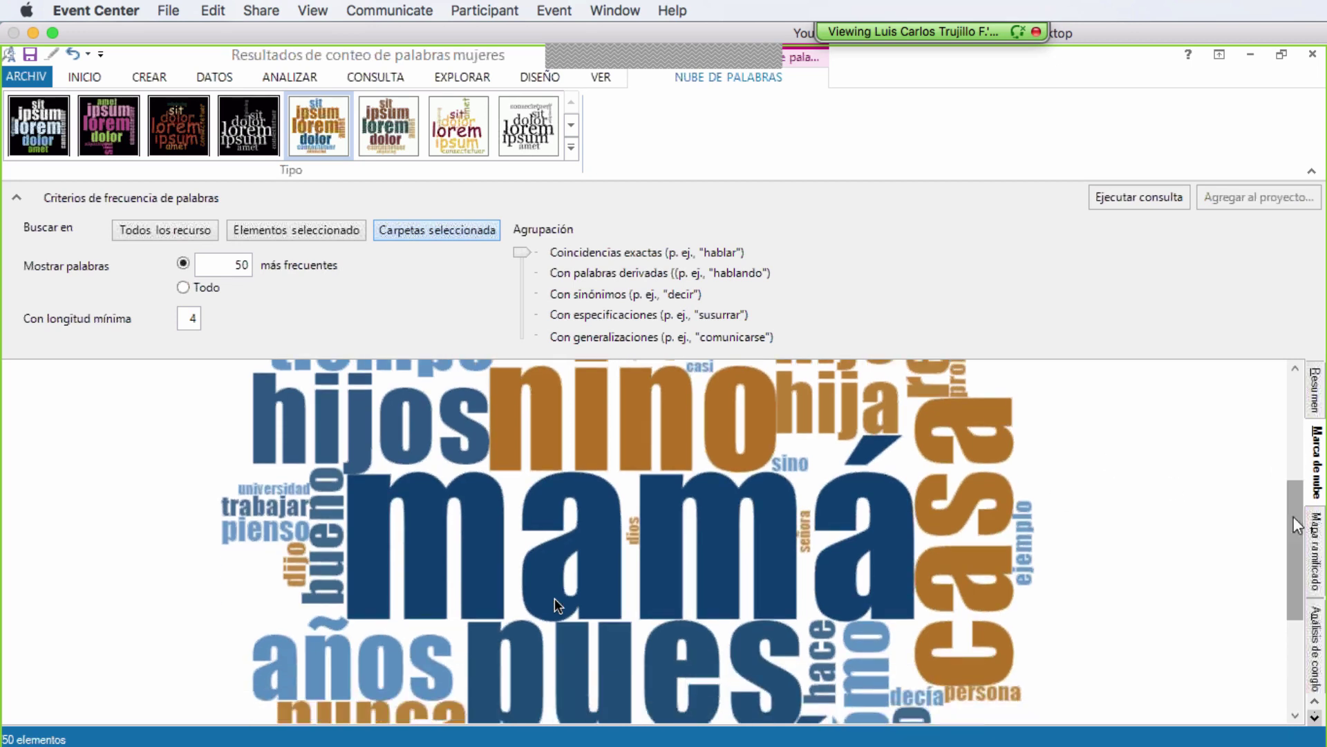
- Open the references for the word casa from the cloud and apply the Extensión coding context to all of them
double_click(967, 414)
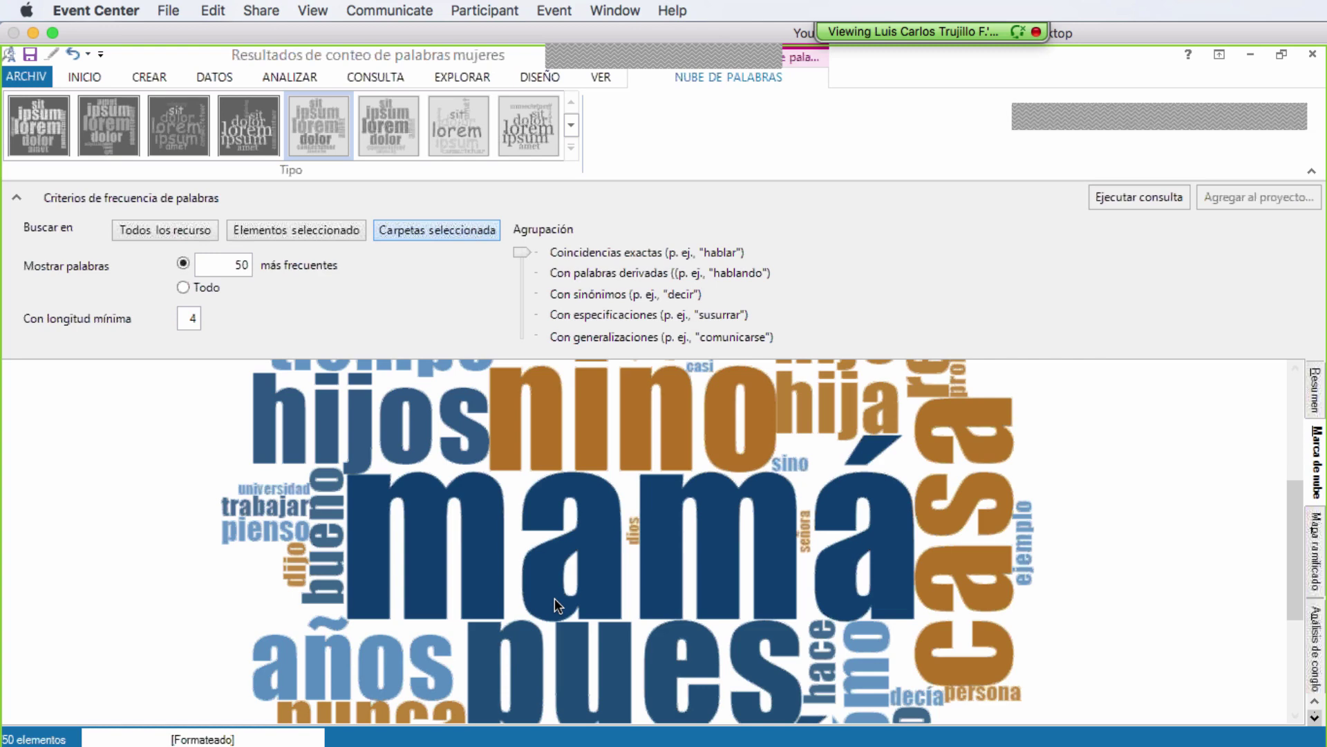
key(alt+Tab)
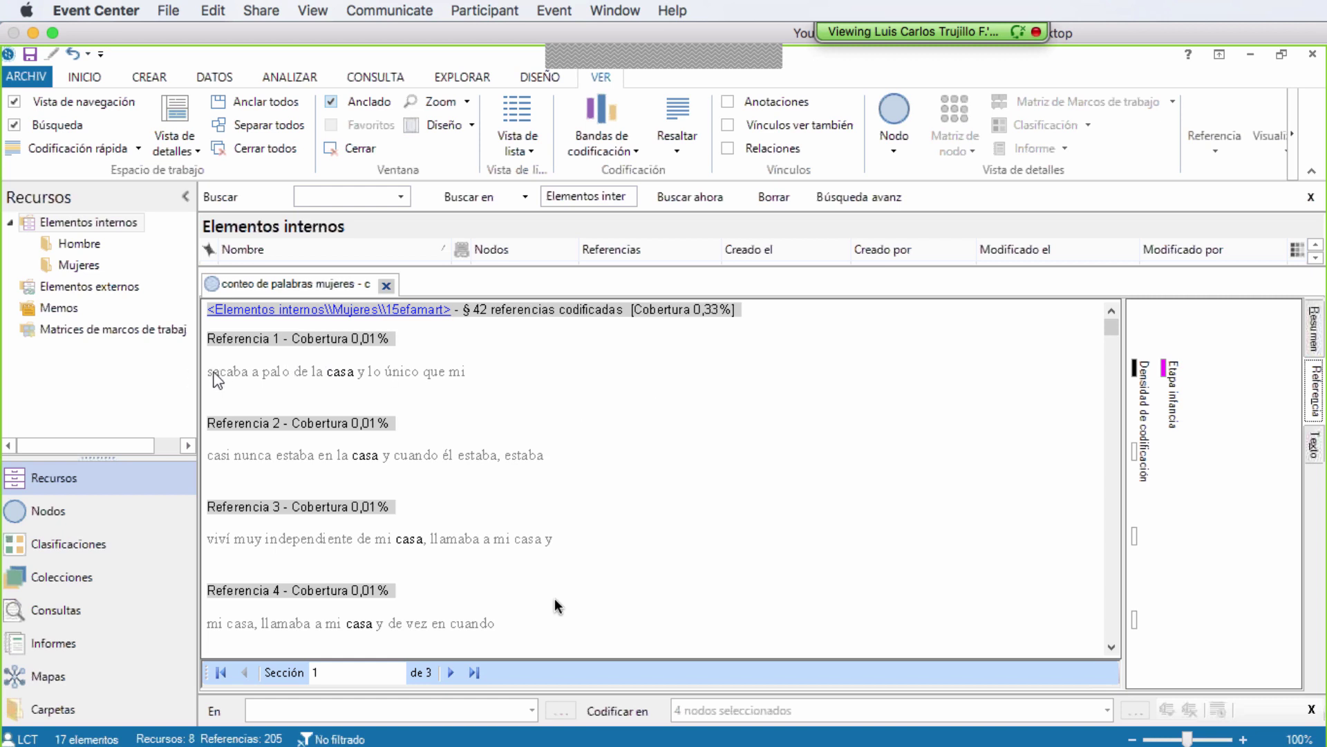
right_click(537, 361)
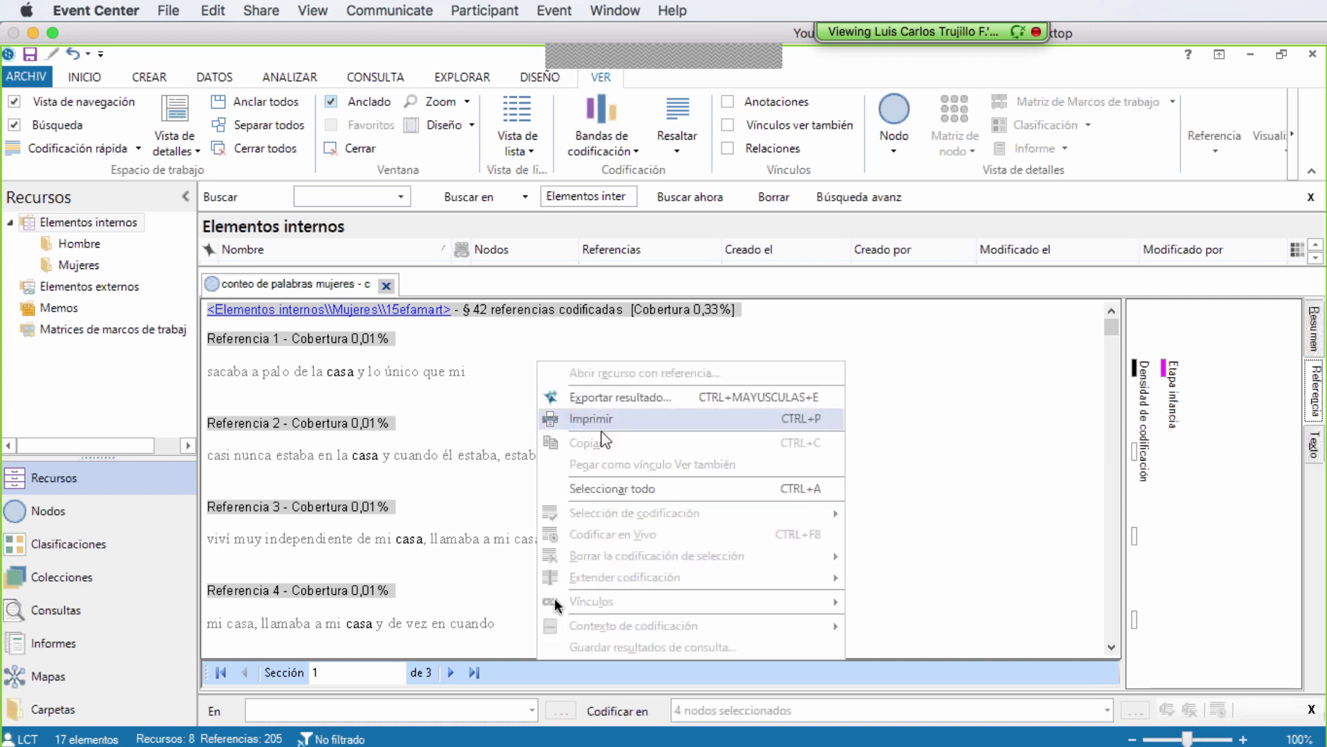
click(447, 333)
key(ctrl+a)
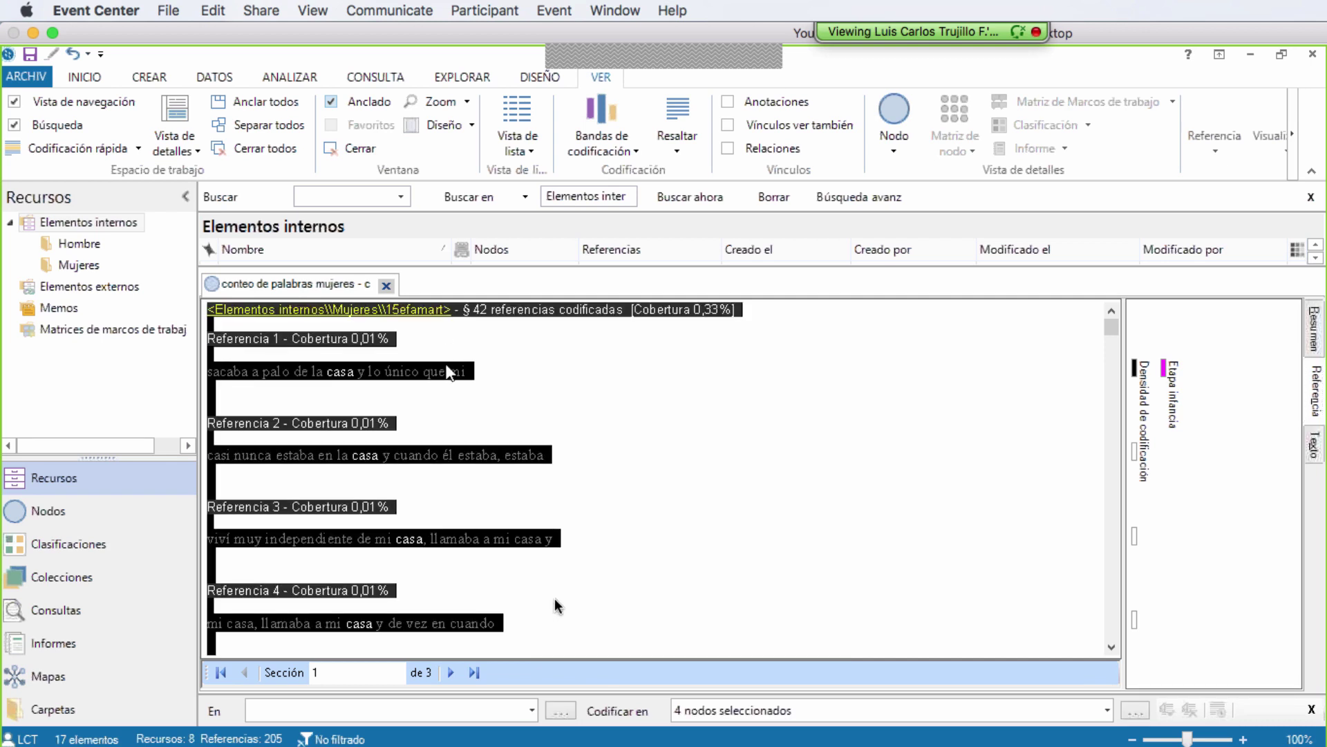
right_click(446, 365)
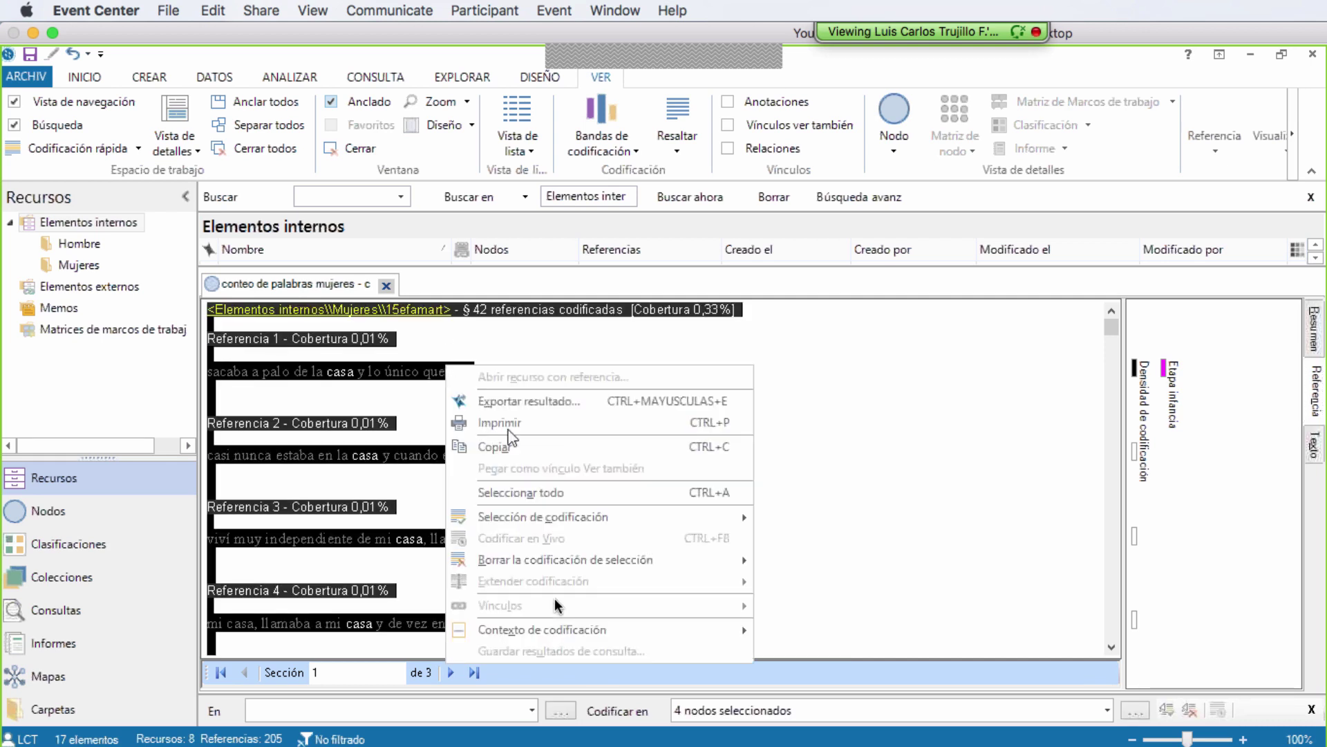
mouse_move(615, 631)
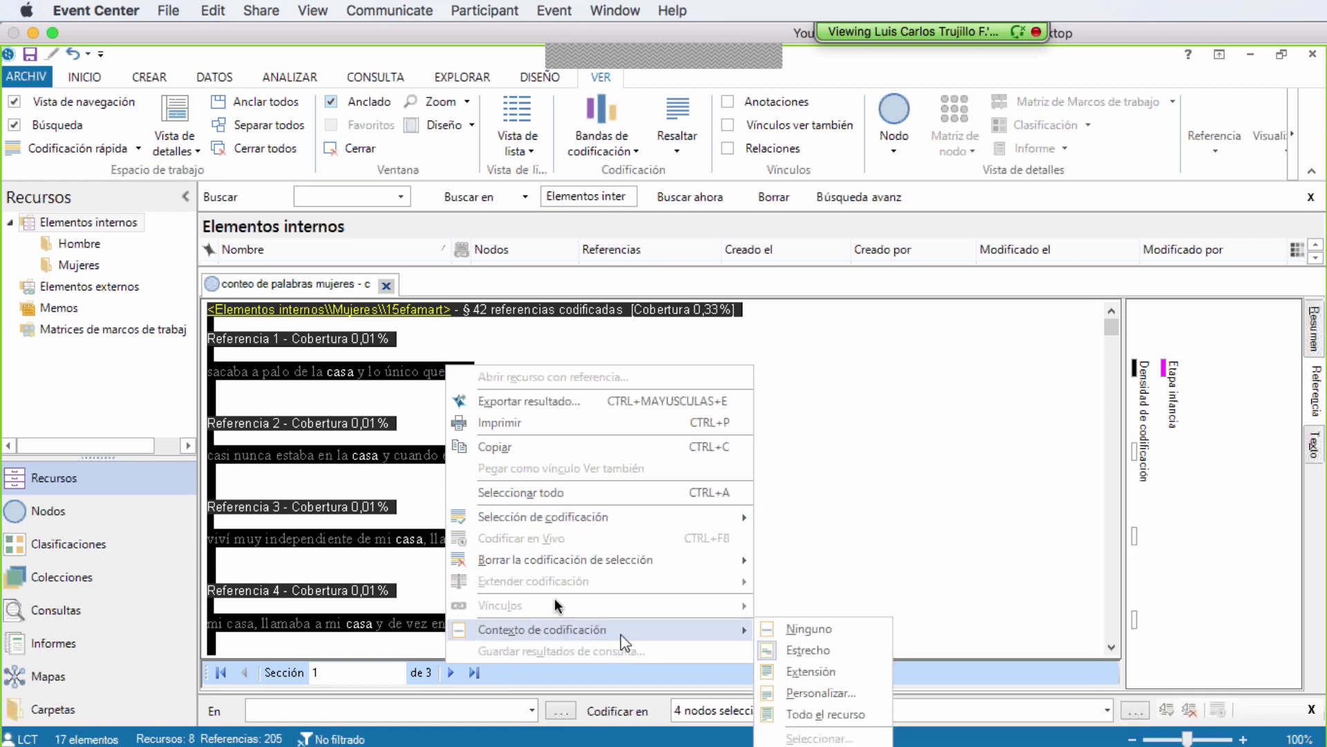
click(809, 671)
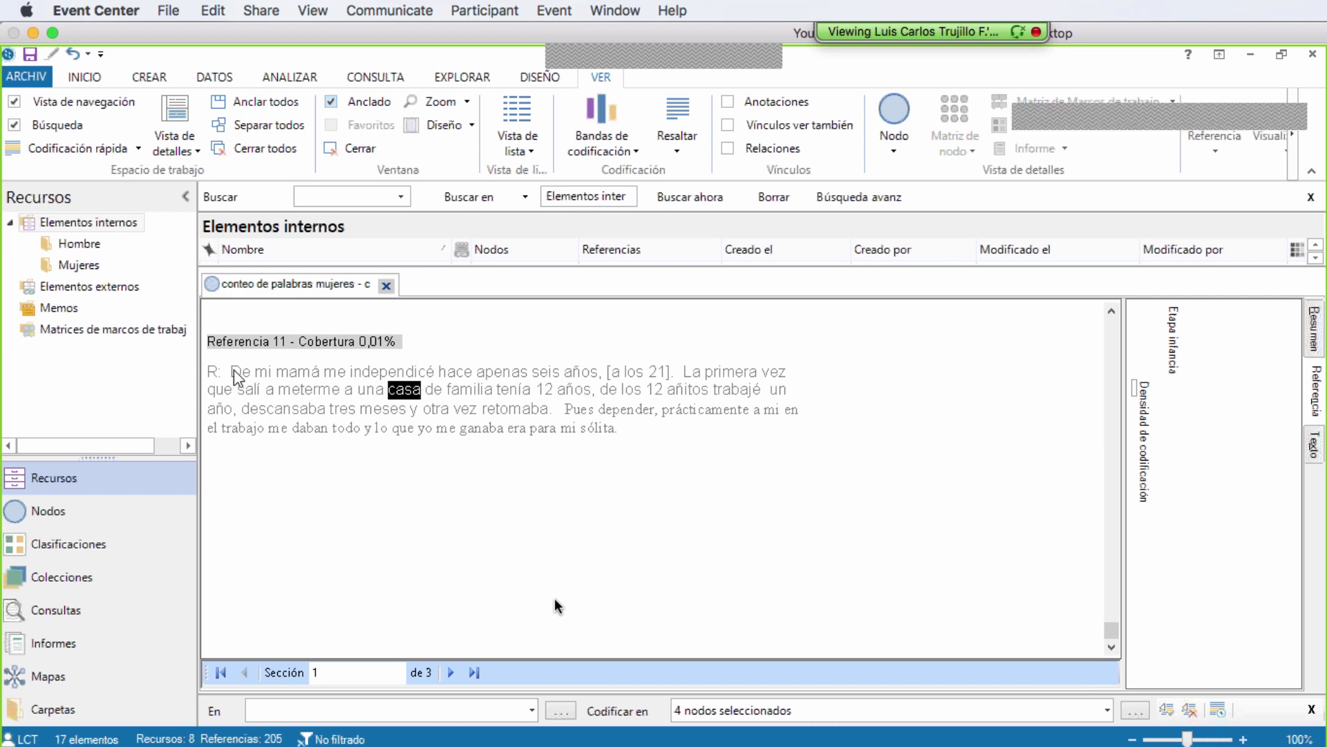
- Code the passage in Referencia 11 from "De mi mamá me independicé" to "trabajé un año" in a new node named Trabajo
drag(234, 377, 238, 413)
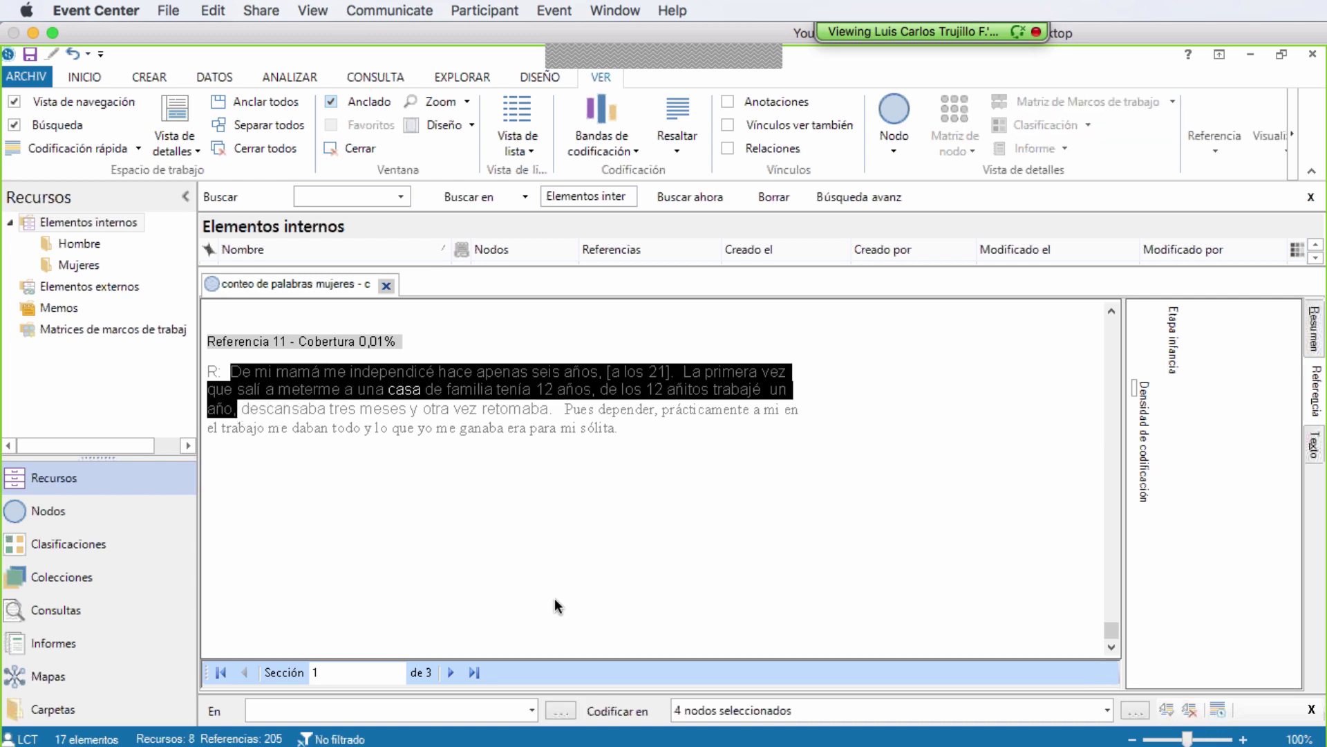
click(803, 716)
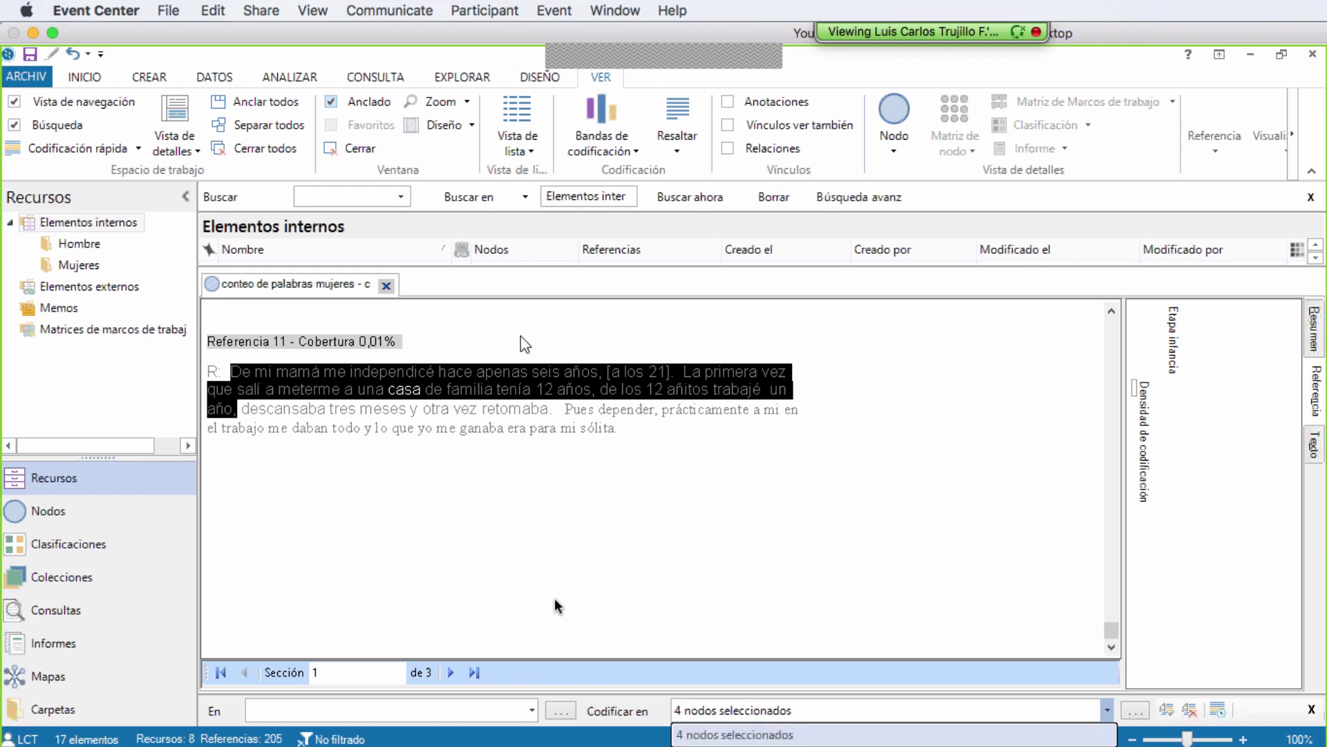
key(Return)
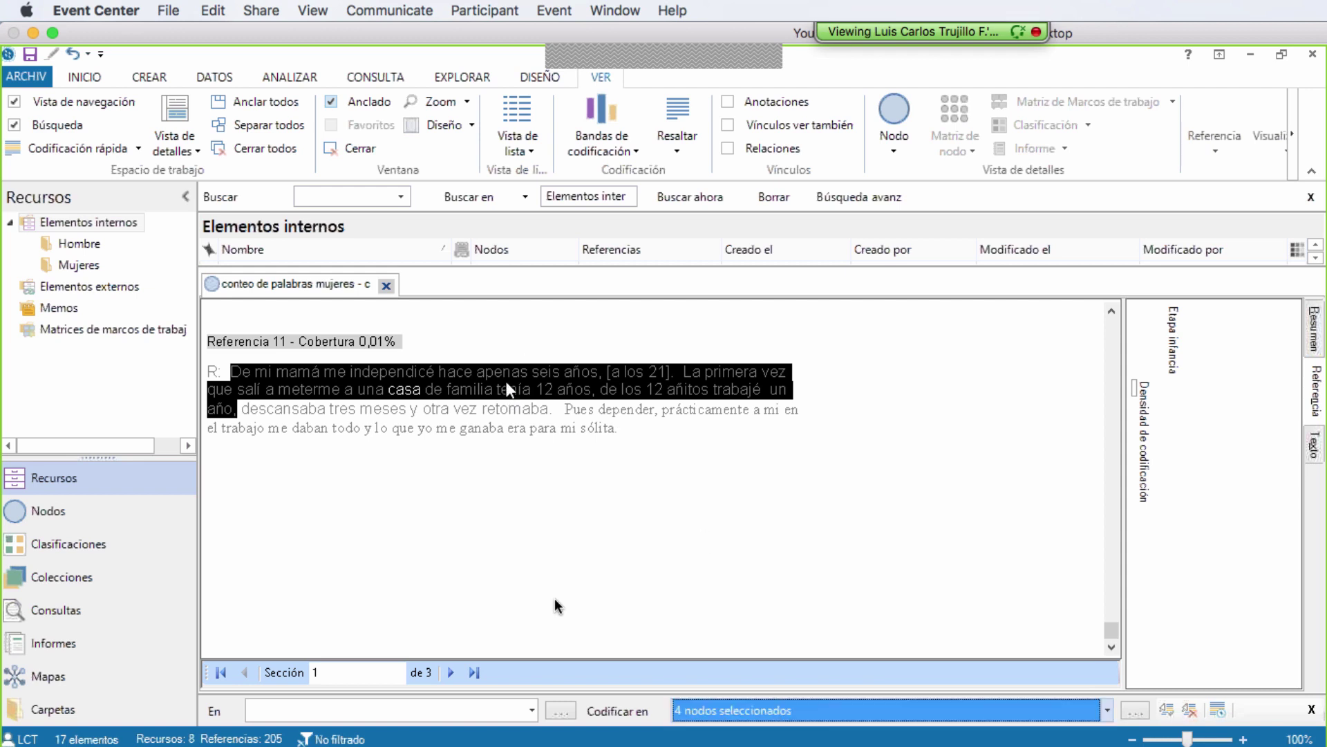
right_click(508, 389)
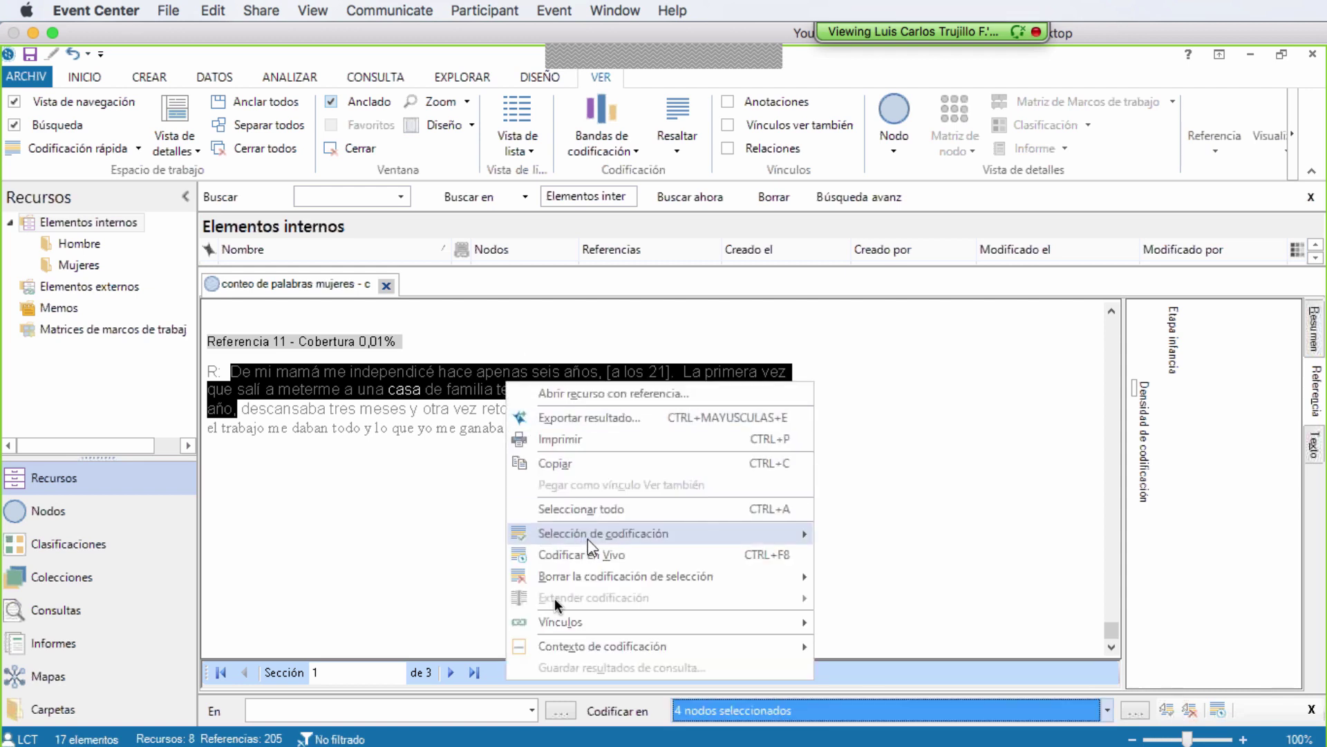
mouse_move(588, 538)
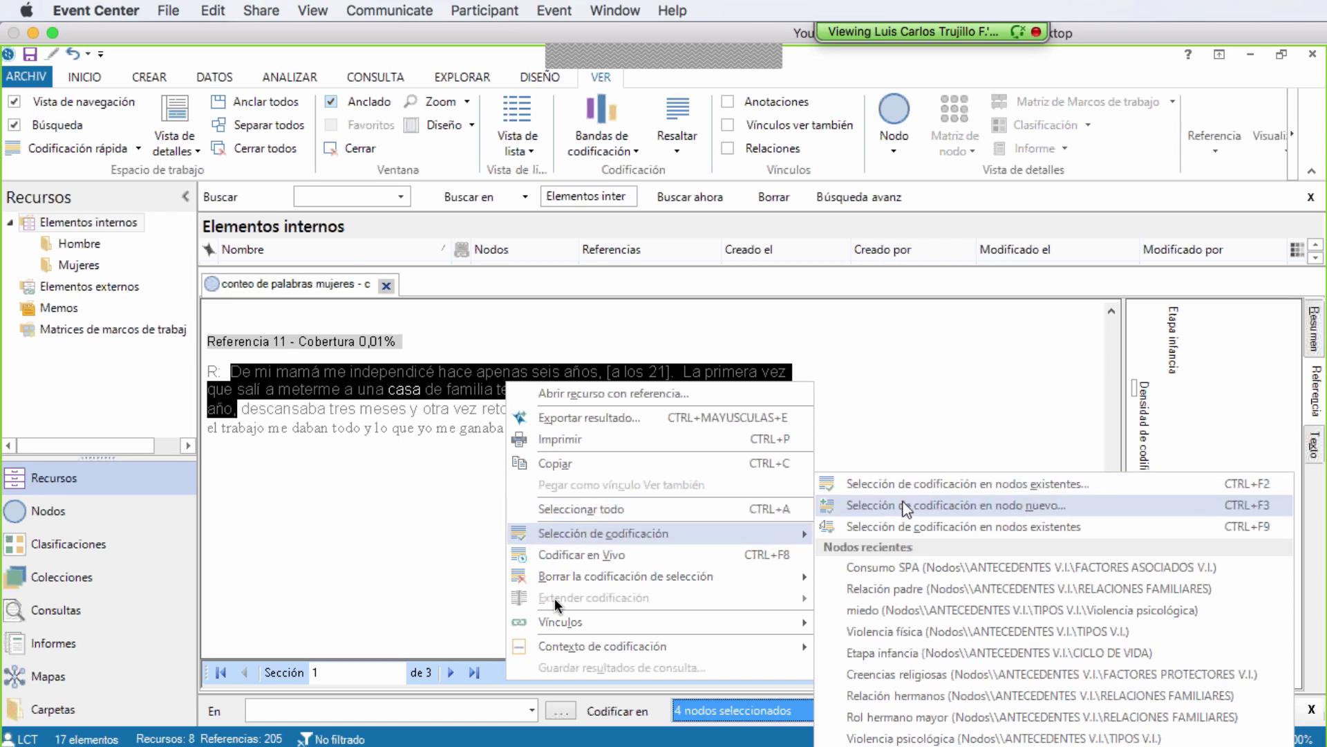
click(905, 505)
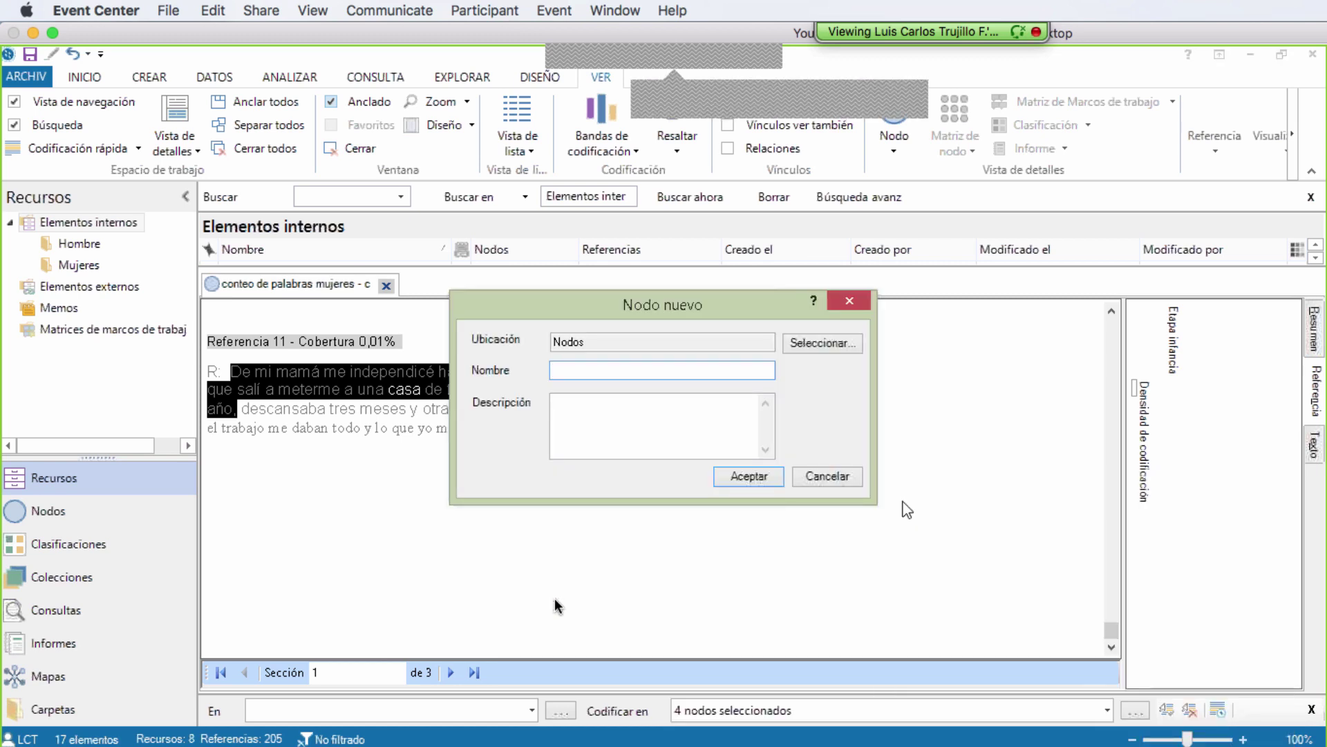
text(Trabajo)
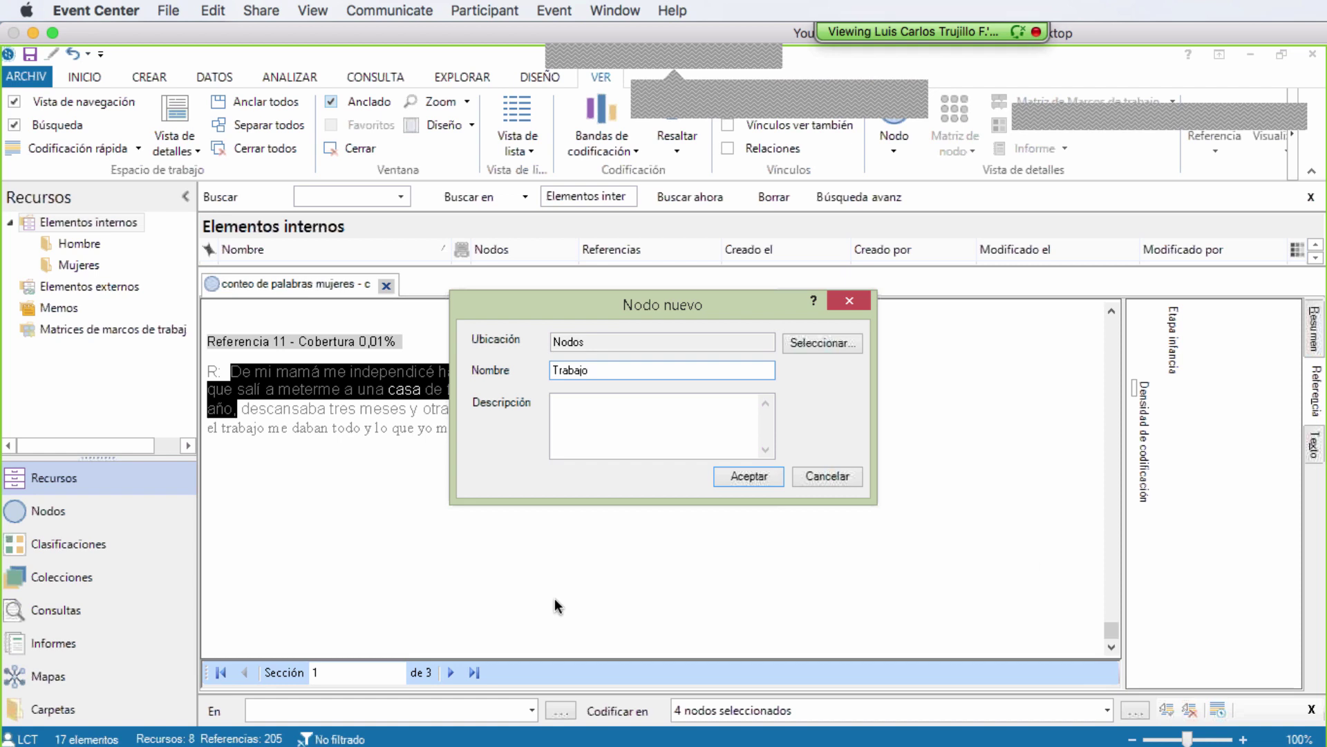
click(750, 477)
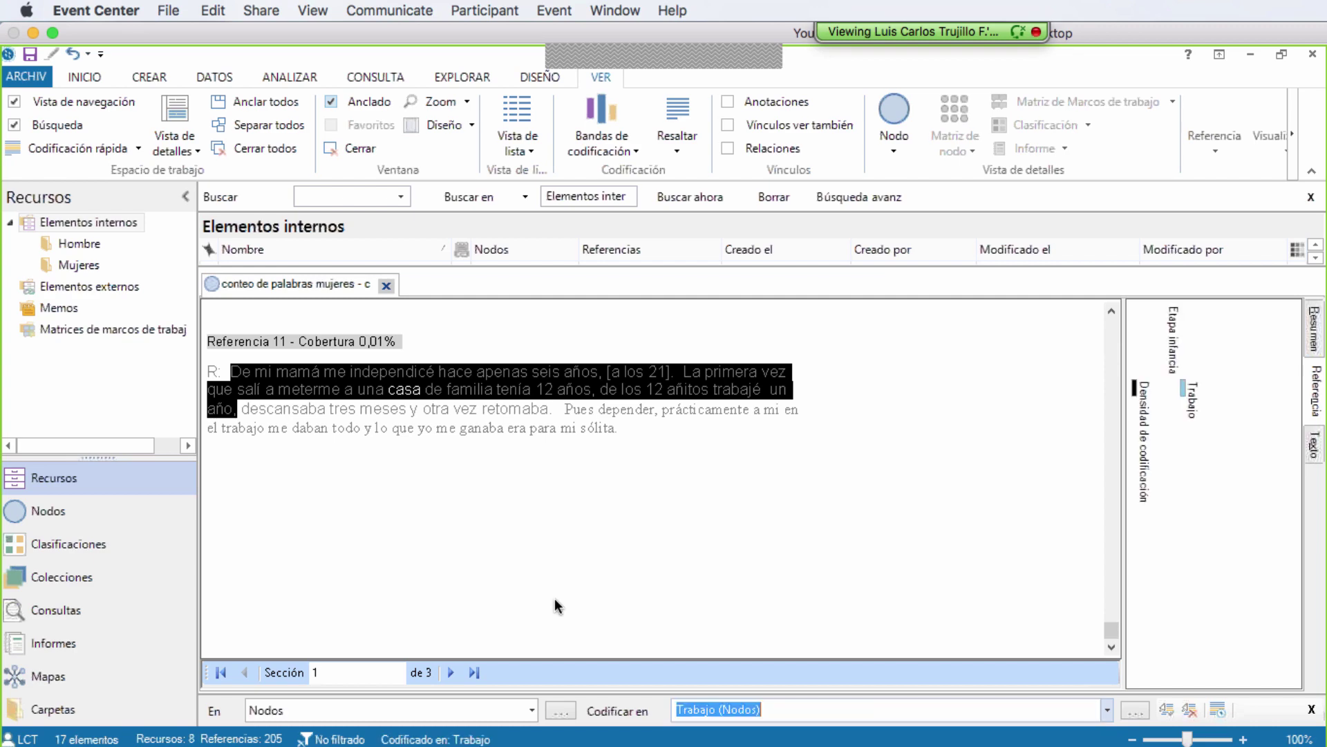
- Review the expanded casa references preceding Referencia 11 and close the node preview
click(1111, 311)
scroll(555, 606, up, 5)
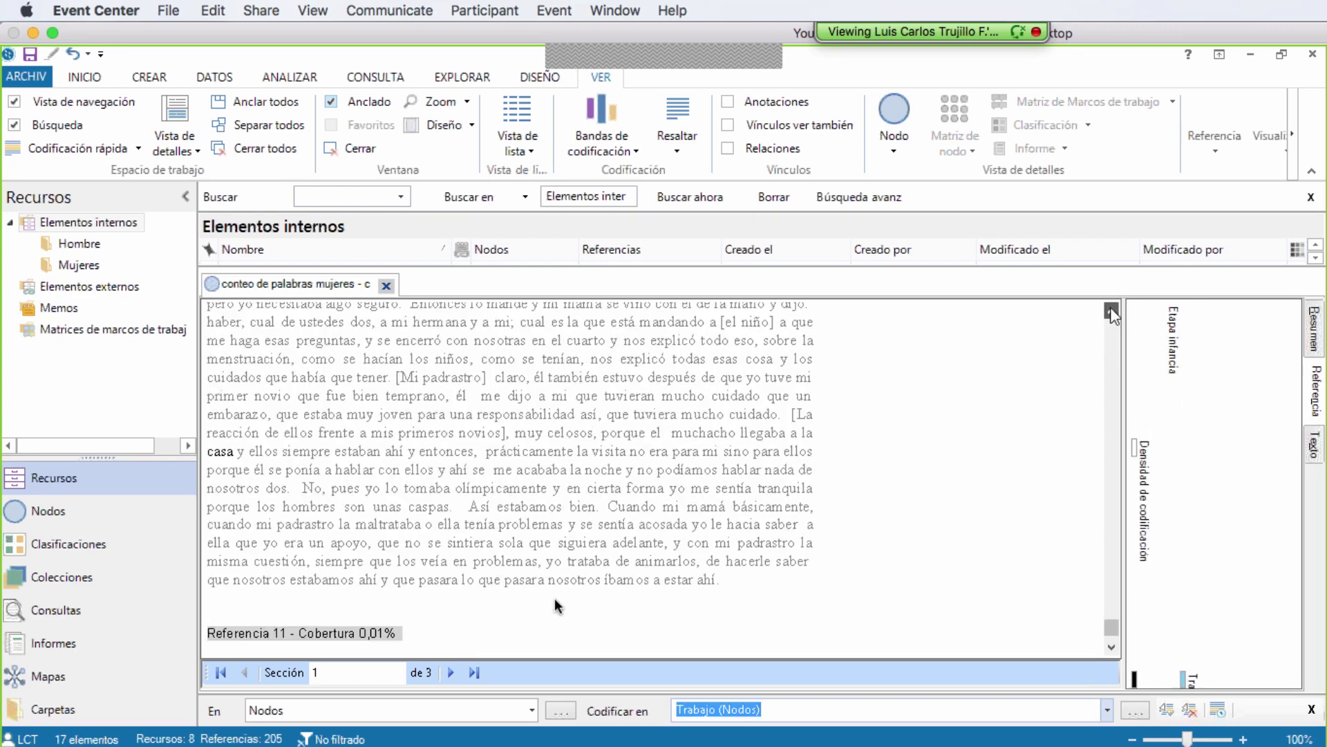
scroll(554, 598, up, 6)
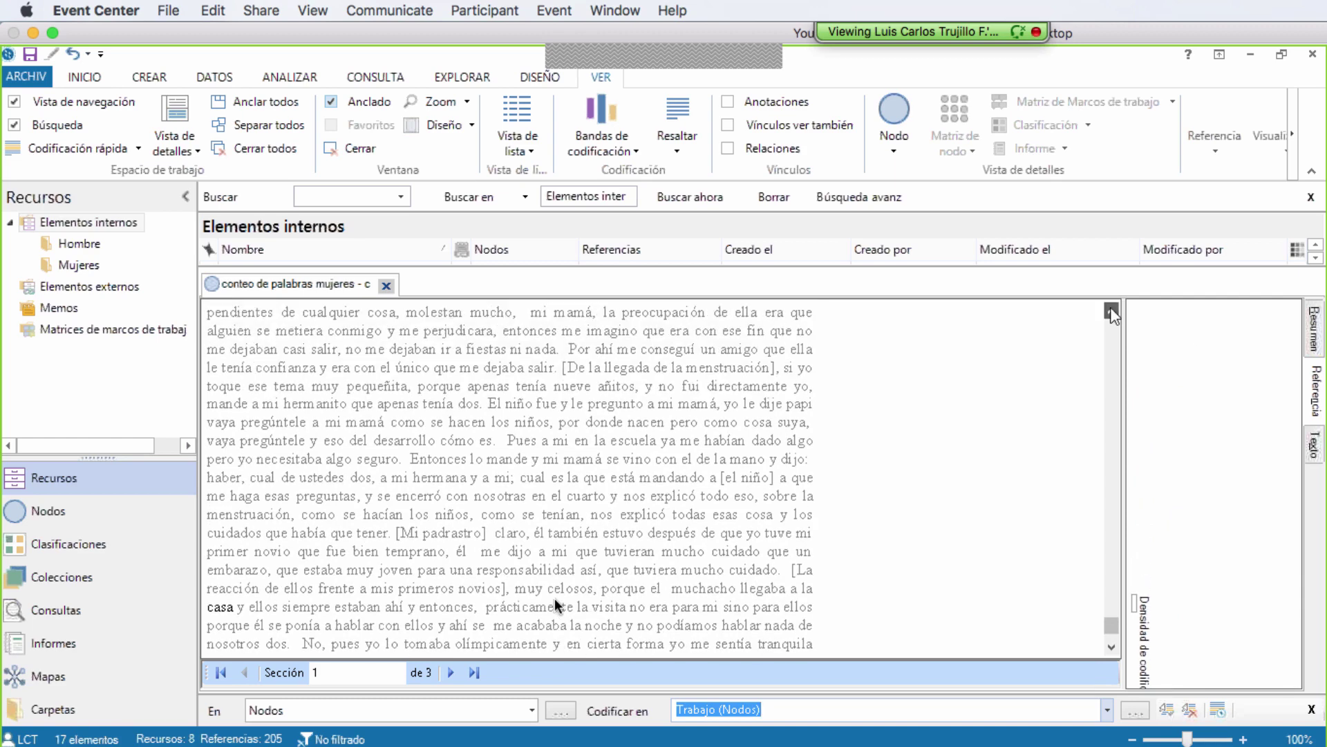
scroll(555, 605, up, 3)
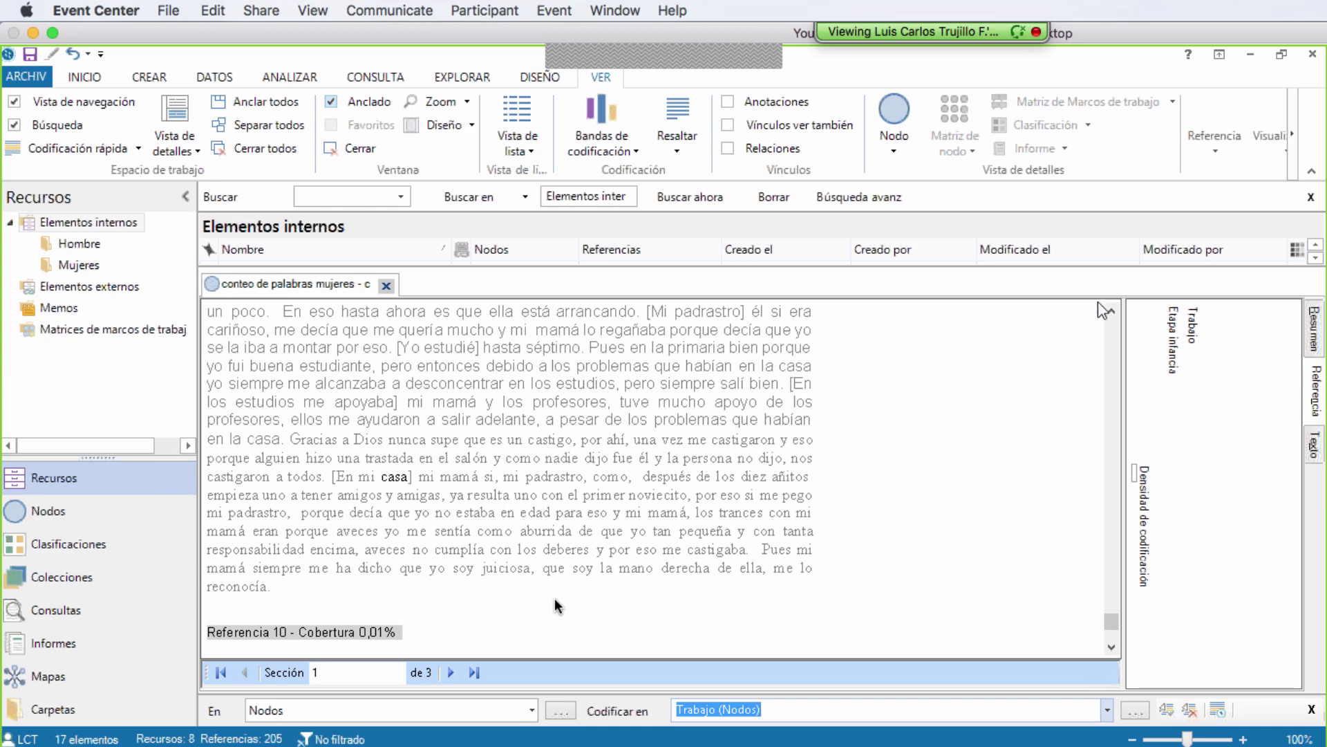
scroll(558, 606, up, 8)
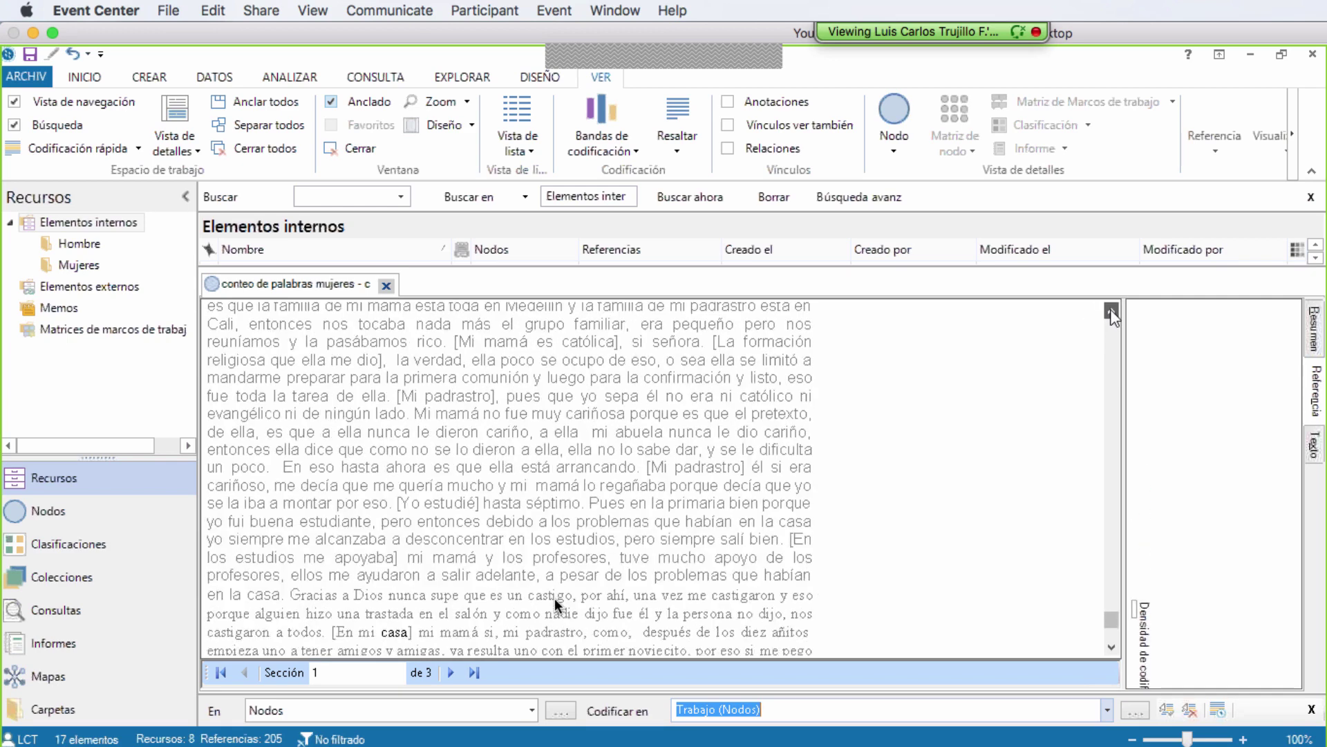
scroll(558, 606, up, 8)
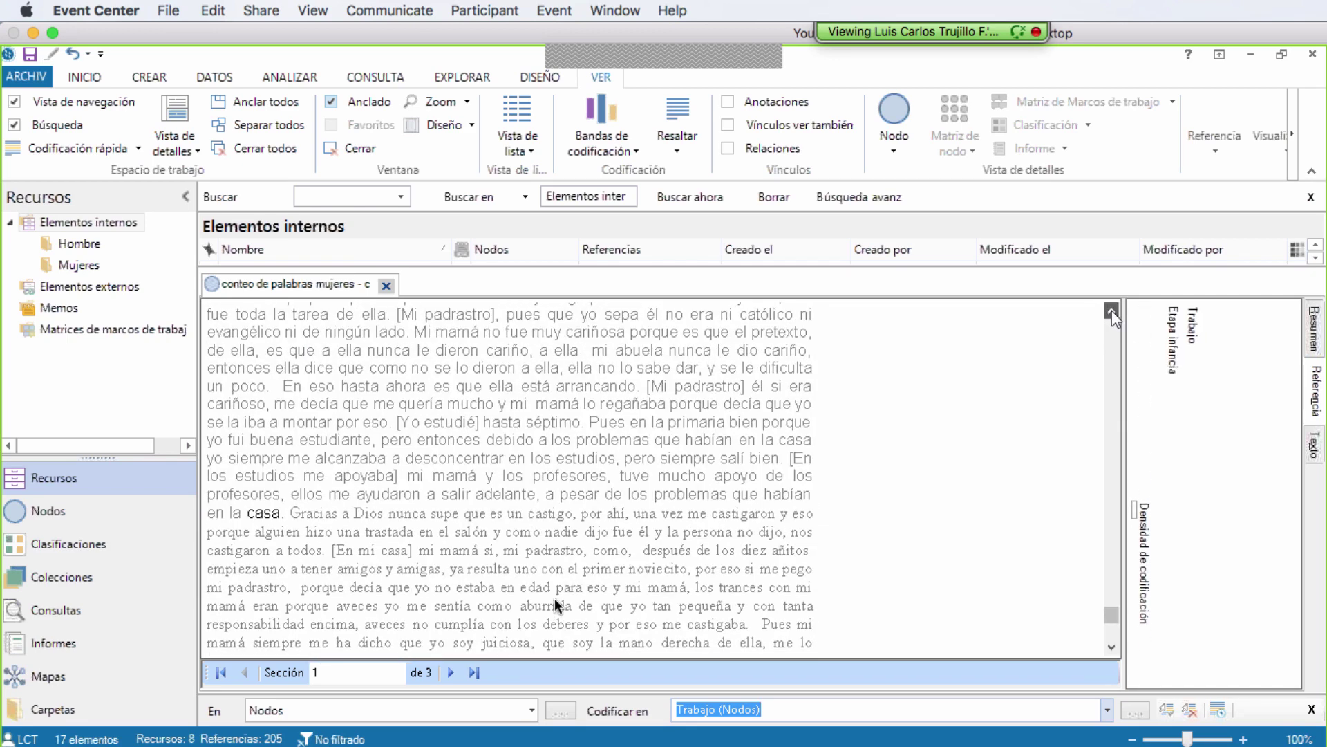
scroll(556, 606, up, 8)
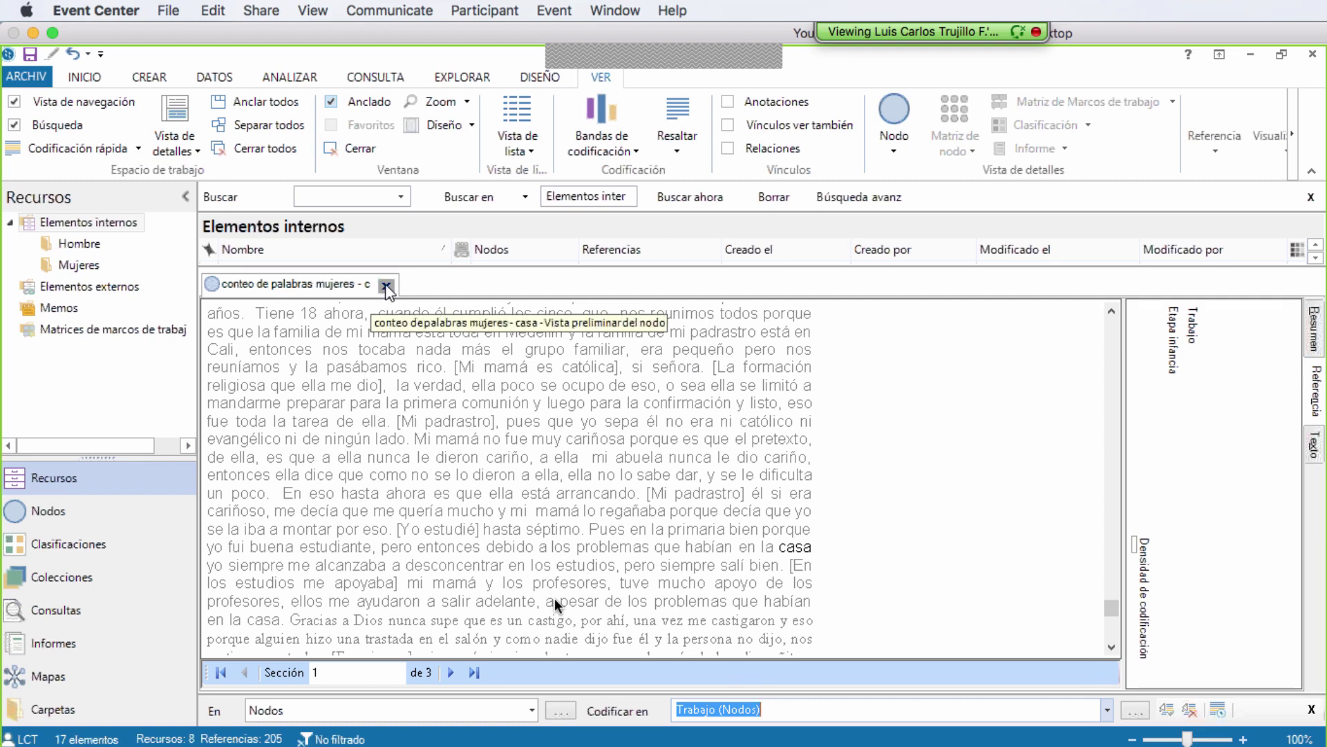
click(386, 285)
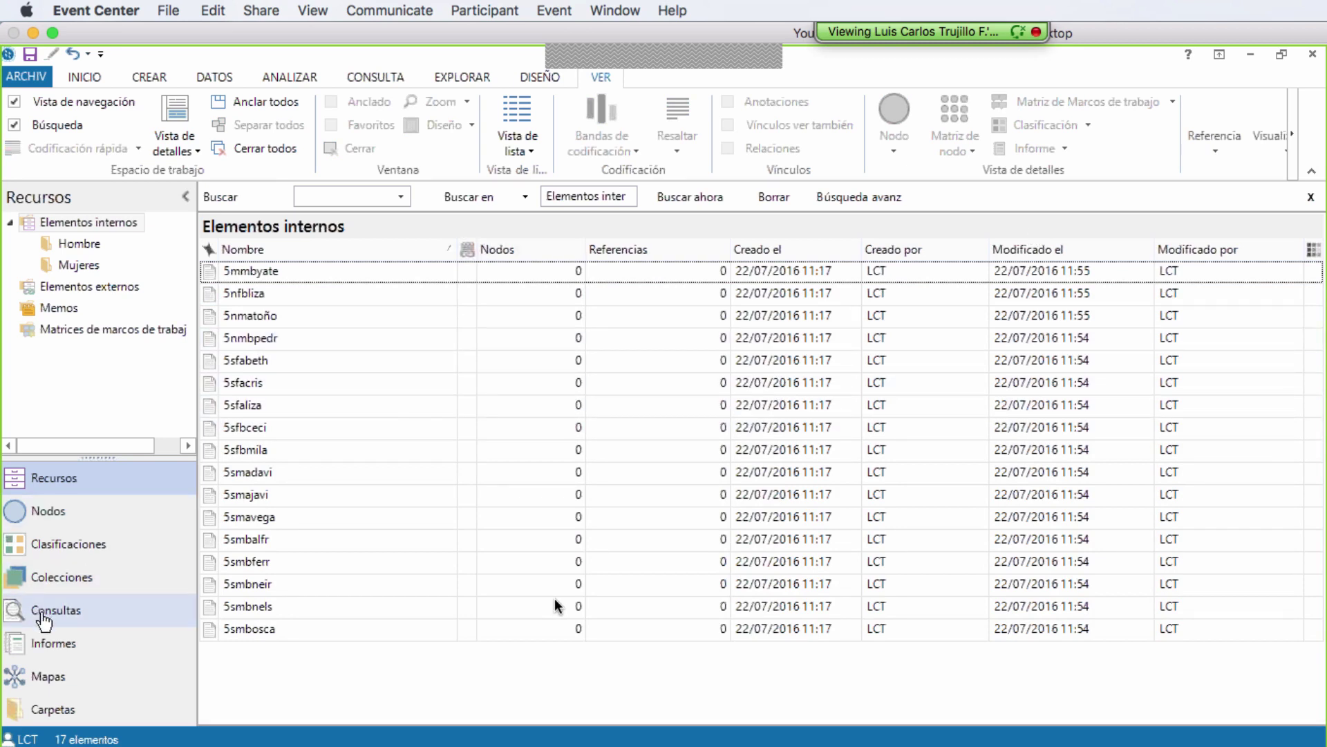
- Reopen the saved query conteo de palabras mujeres and view its results as a tree map
click(43, 614)
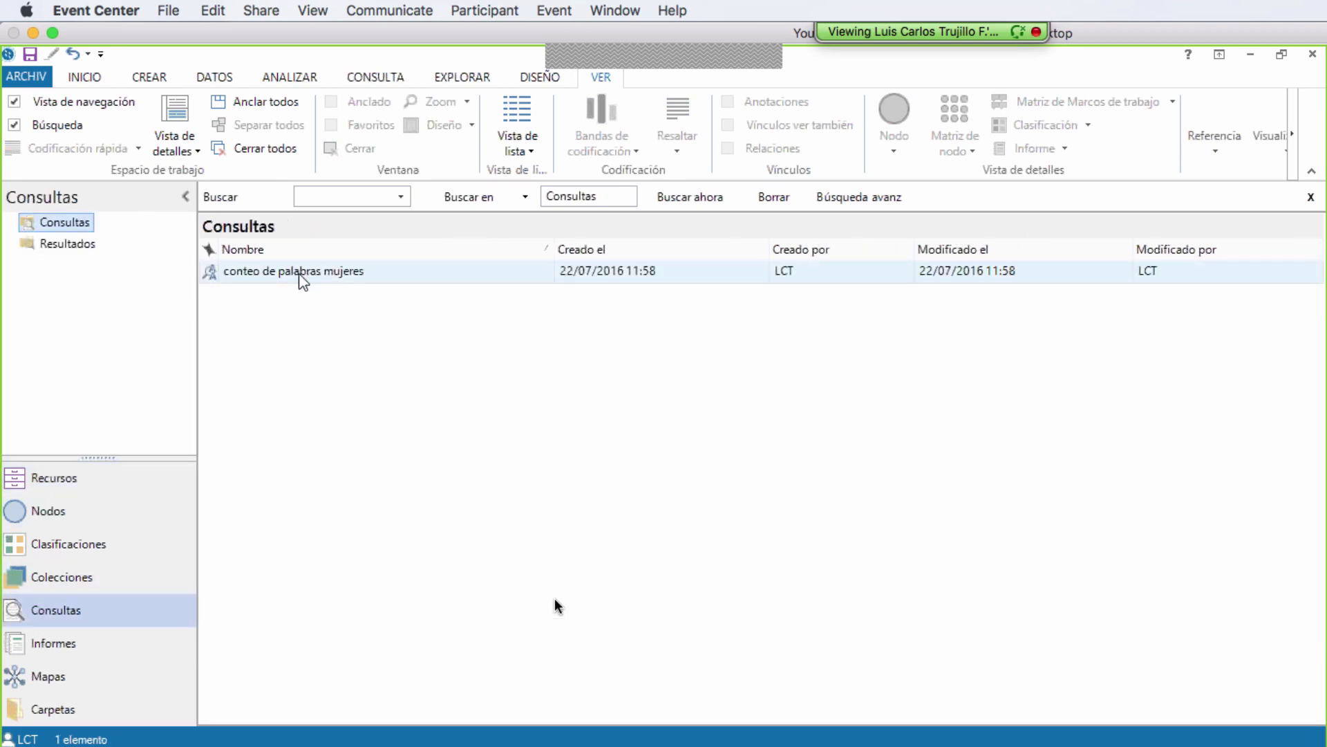
double_click(298, 274)
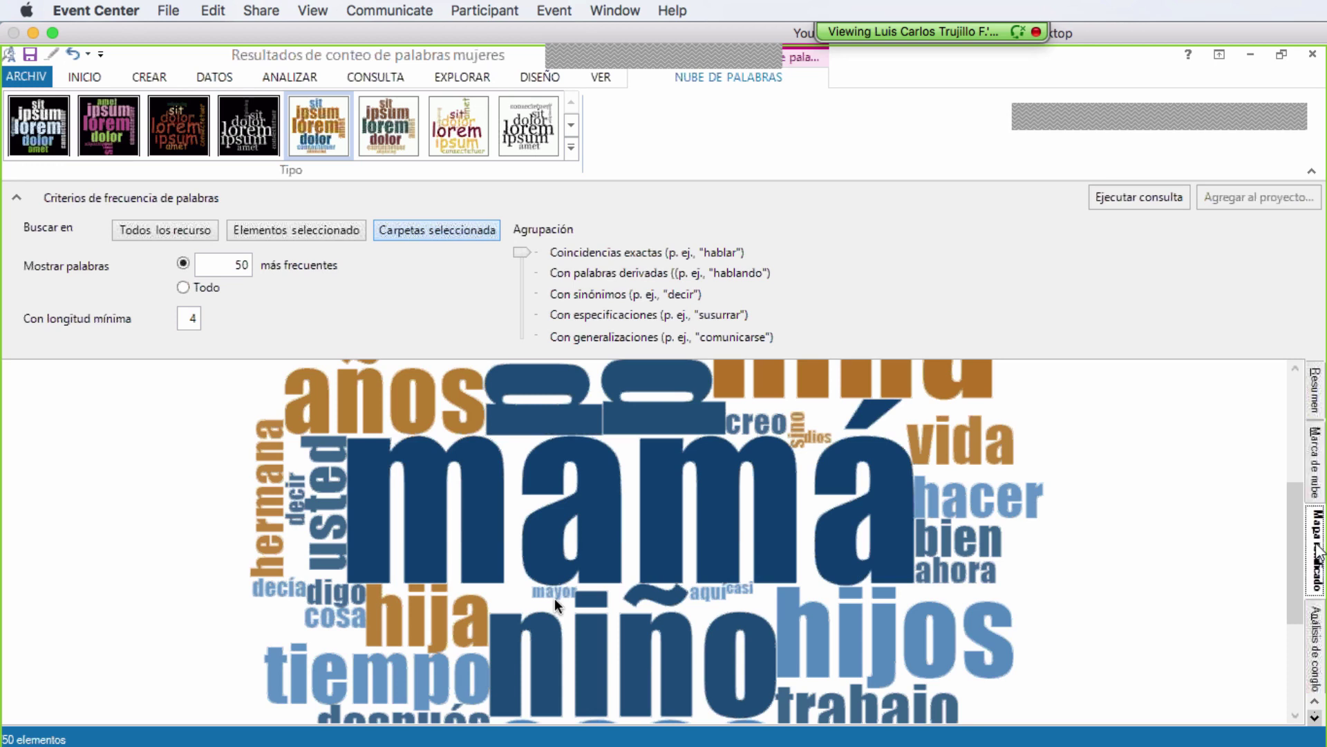
click(1317, 550)
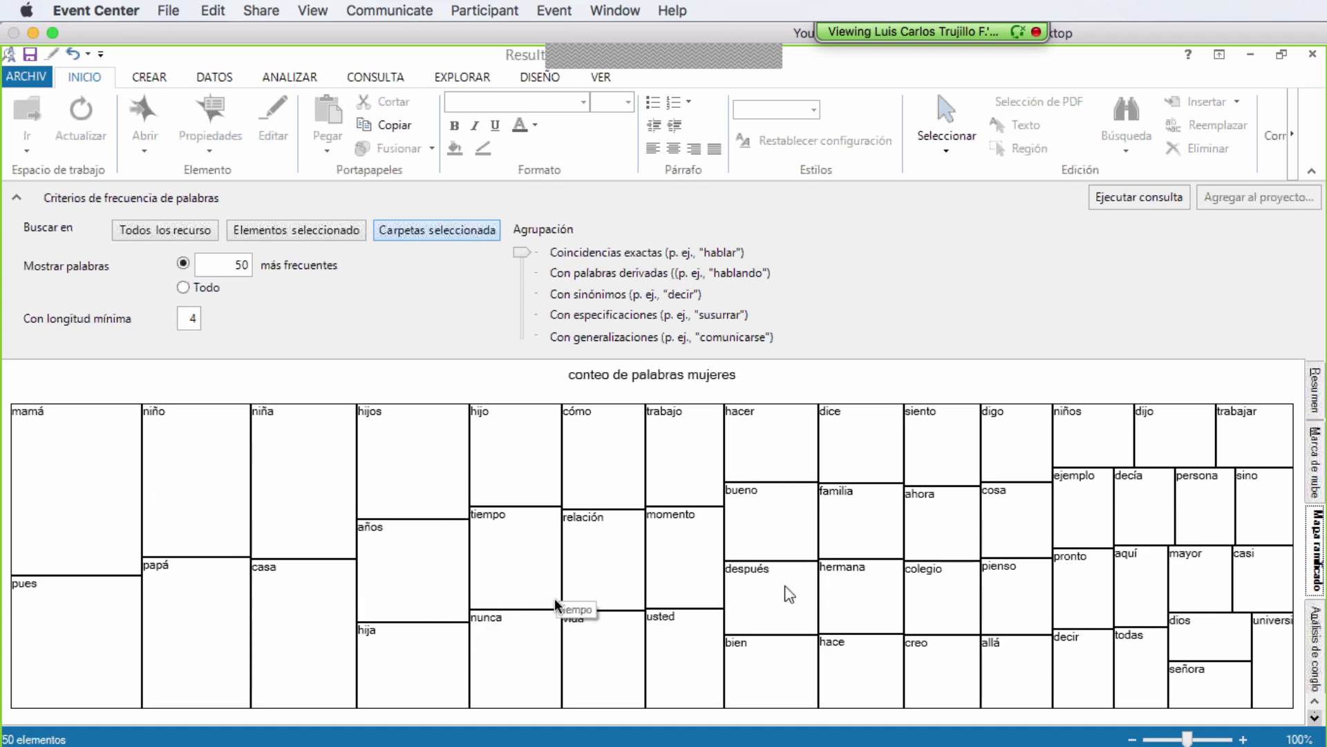
- Show the query results as a cluster analysis using the vertical dendrogram diagram type
click(1317, 631)
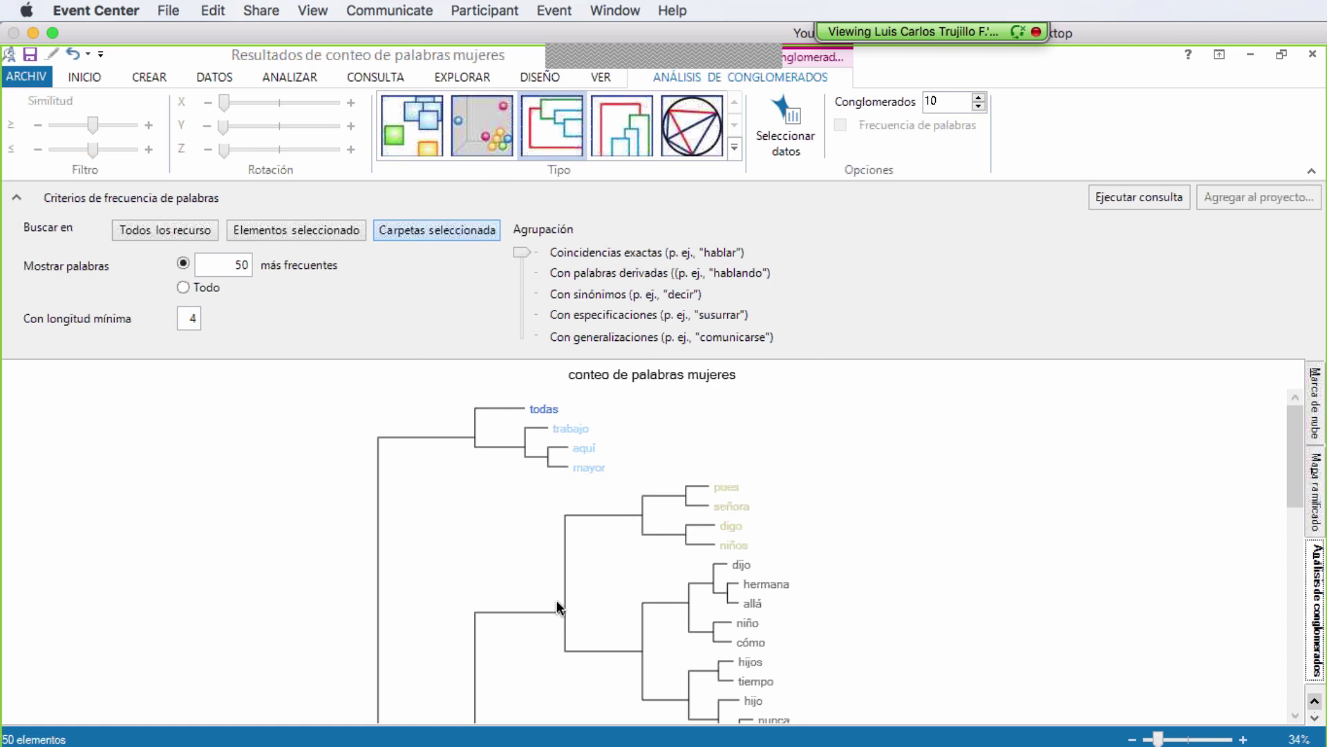
click(618, 144)
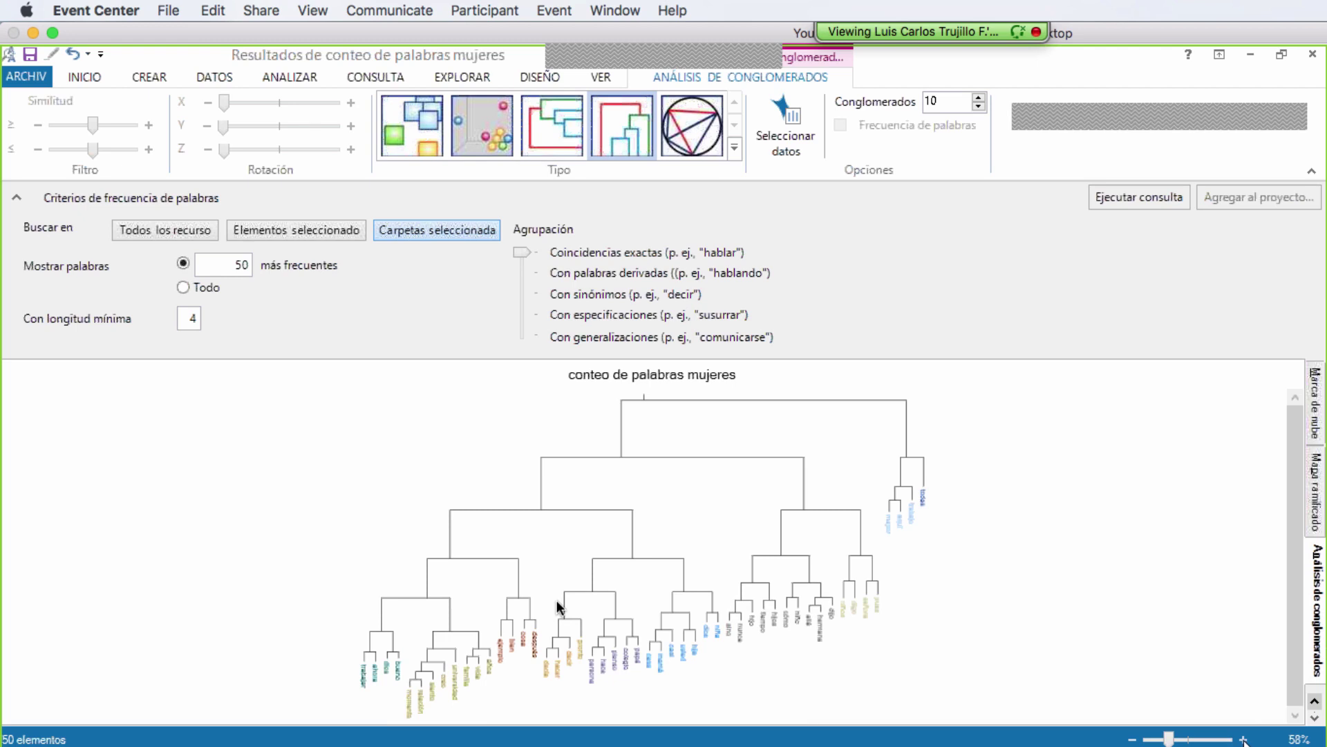
- Enlarge the vertical dendrogram to about 98% and examine its uppermost branches
click(1243, 739)
click(1243, 739)
click(1243, 739)
click(1243, 739)
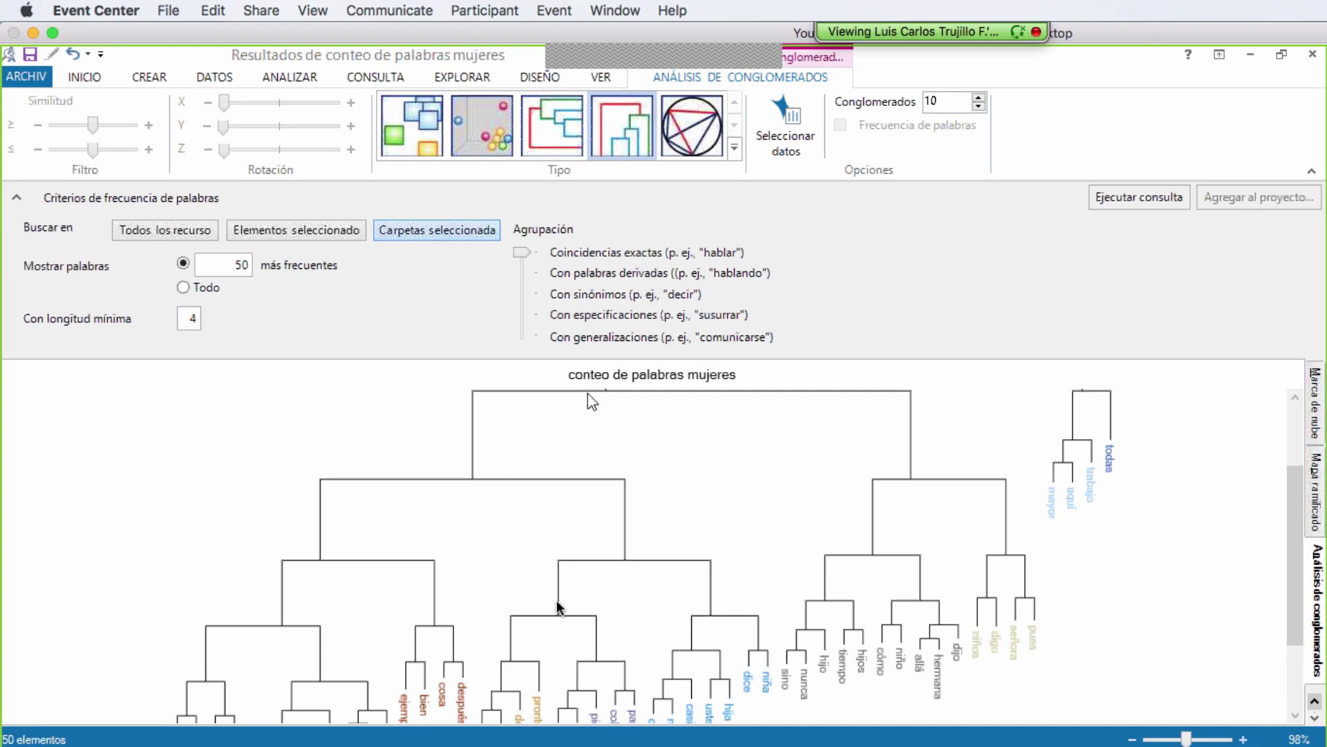
click(1295, 396)
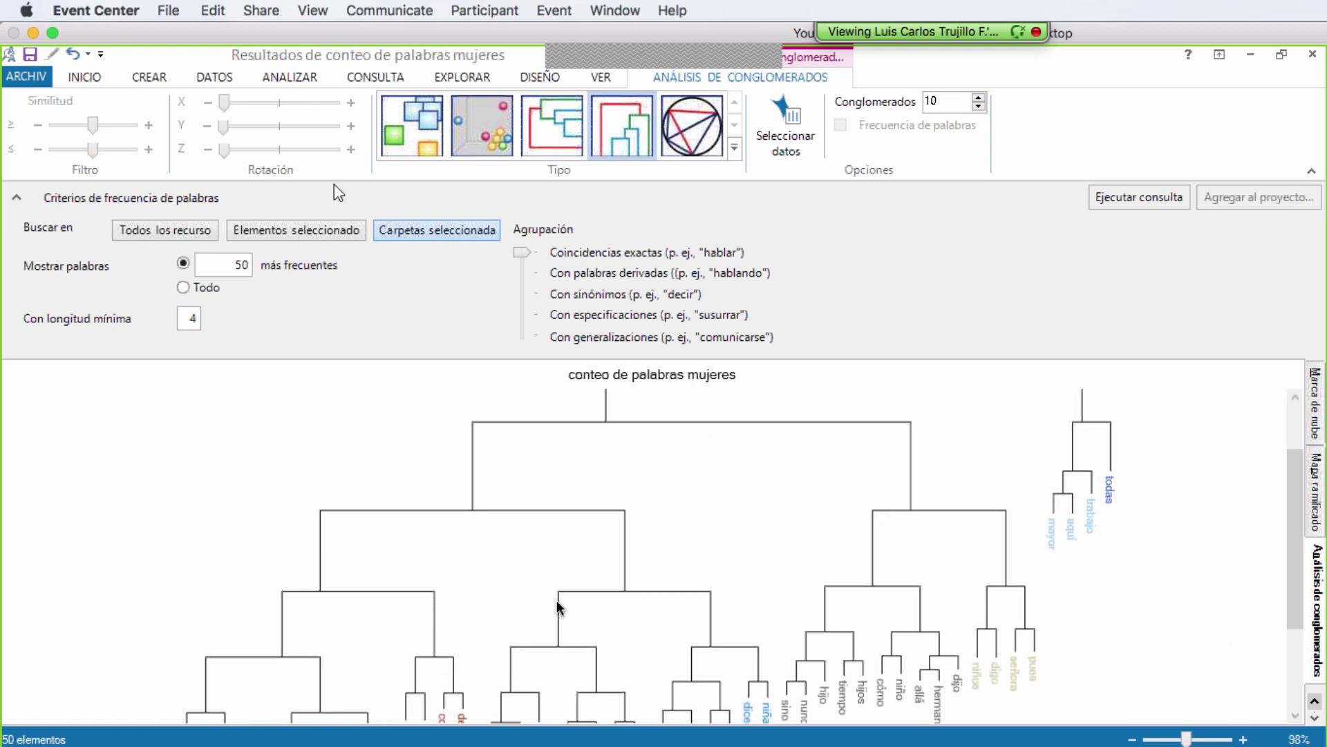
- Show the cluster analysis as a 2D cluster map and enlarge it to about 149% to examine the word groups
click(418, 133)
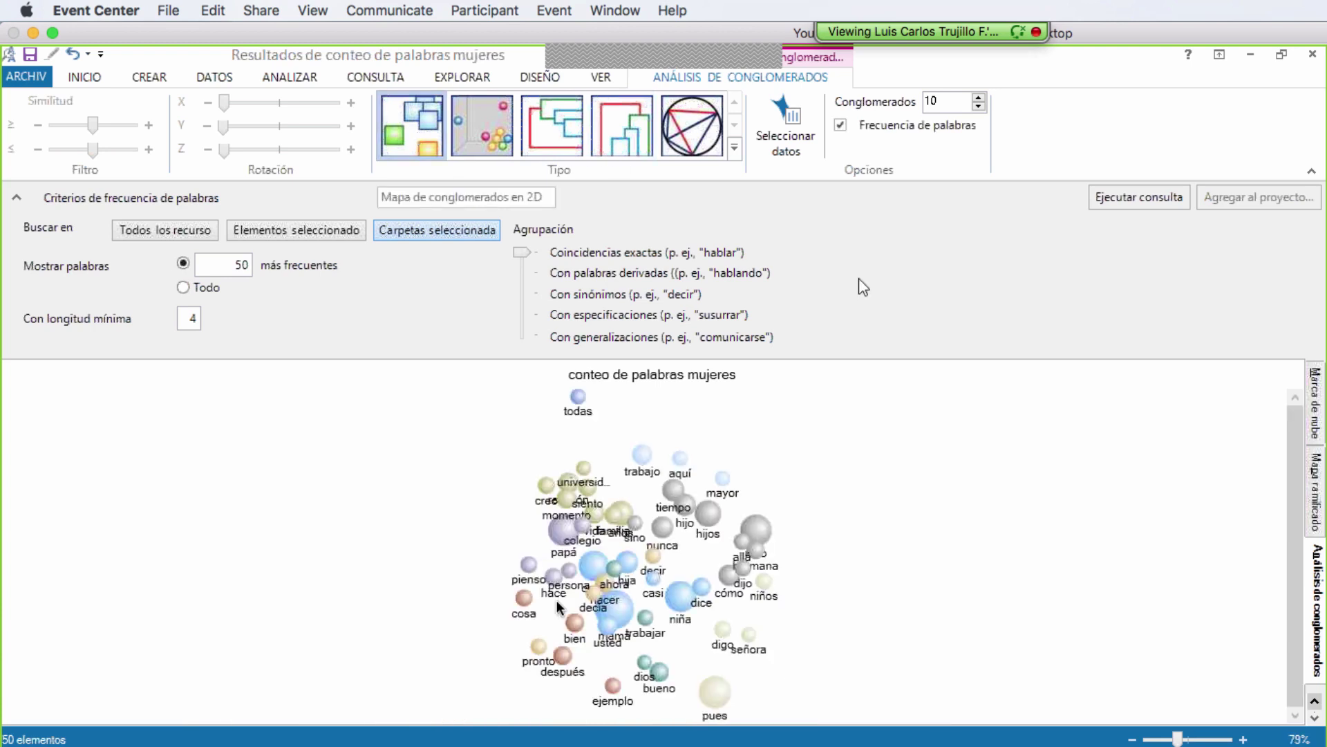
click(1243, 739)
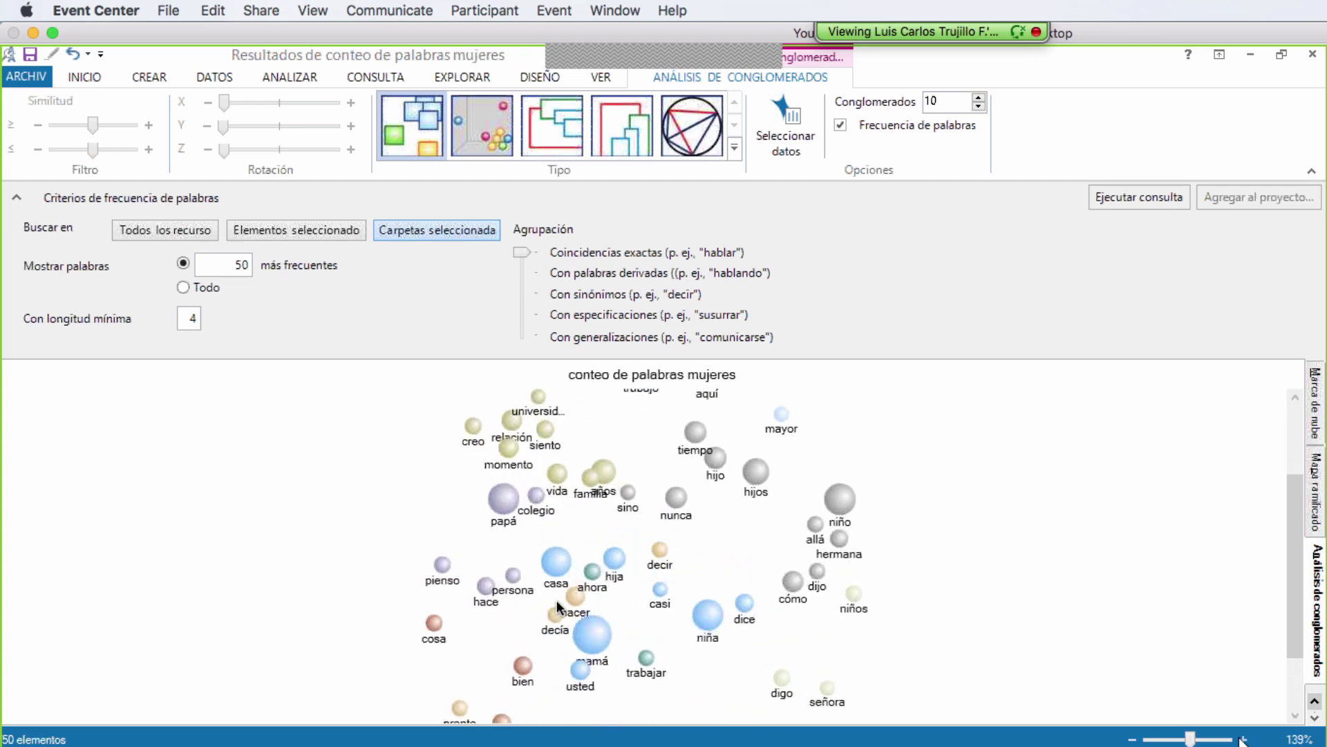
click(1243, 739)
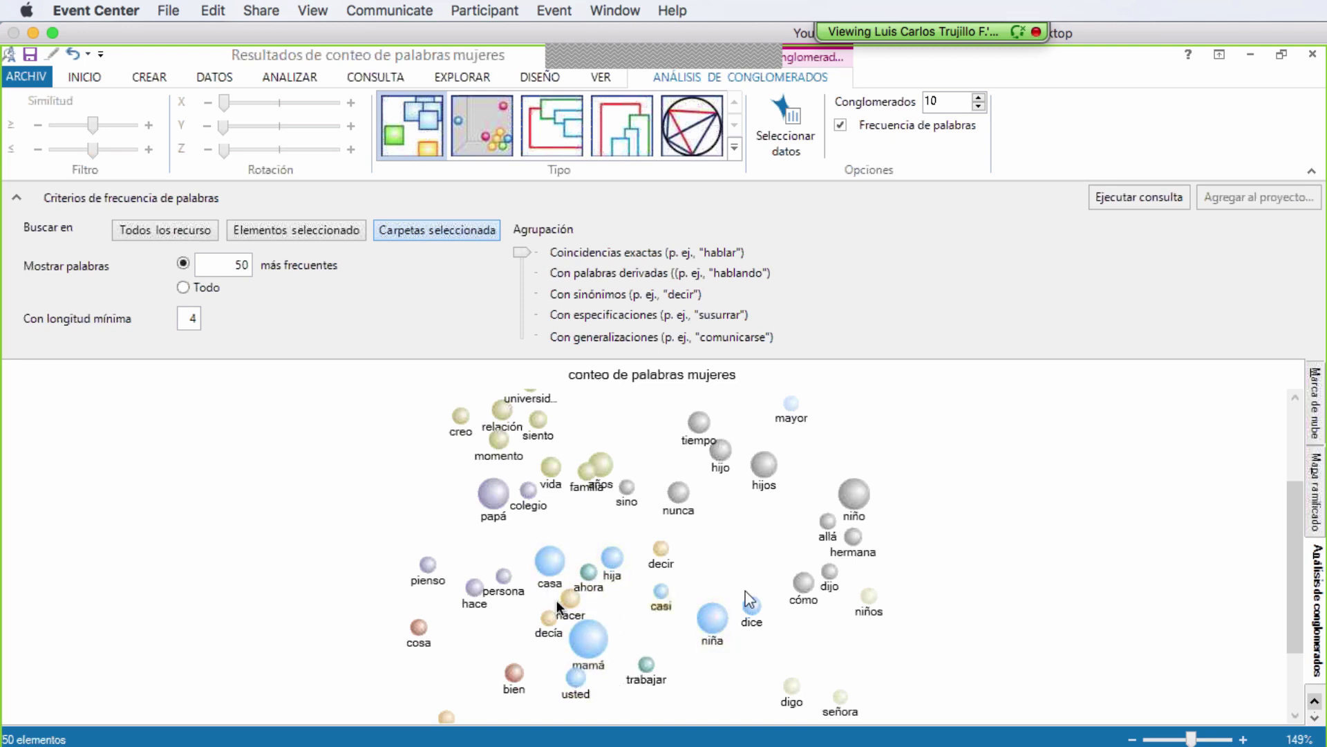
- Show the cluster analysis as a 3D cluster map, rotate it to inspect the word groups, and close the query results
click(477, 137)
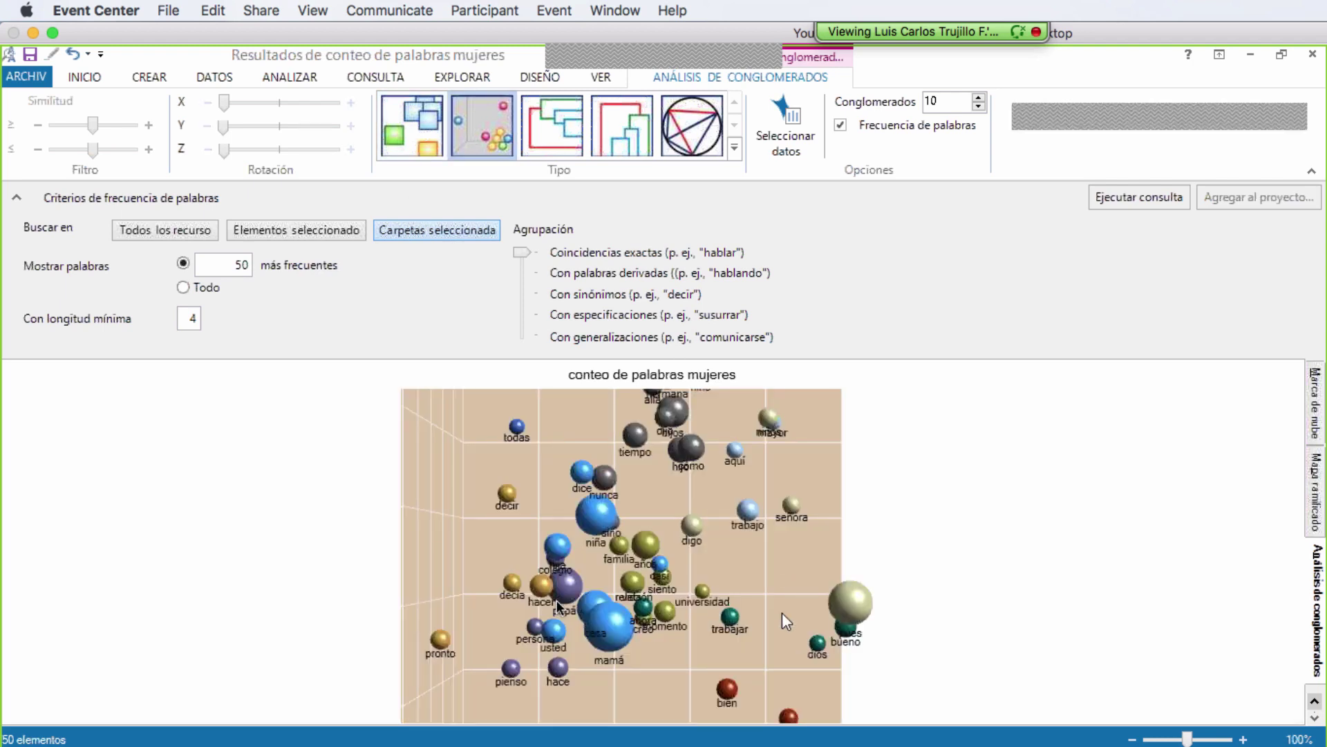
drag(769, 637, 557, 600)
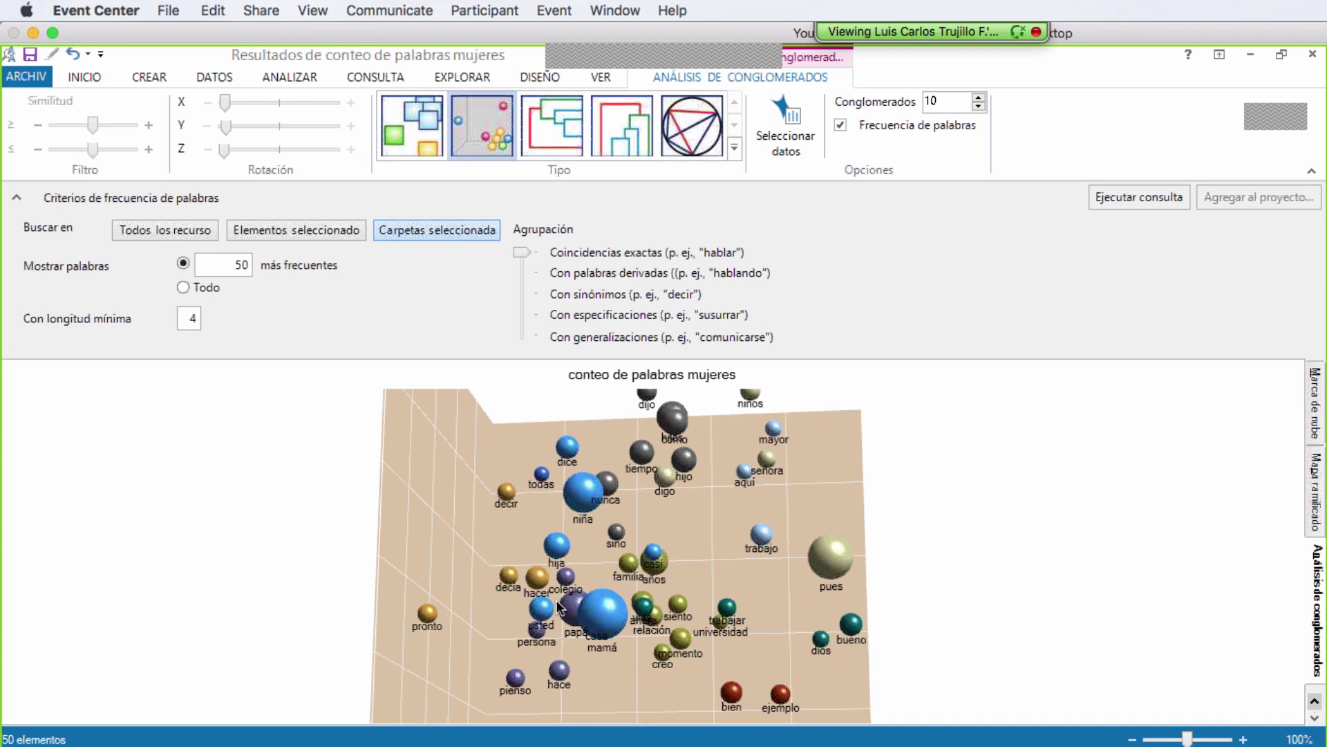
right_click(442, 427)
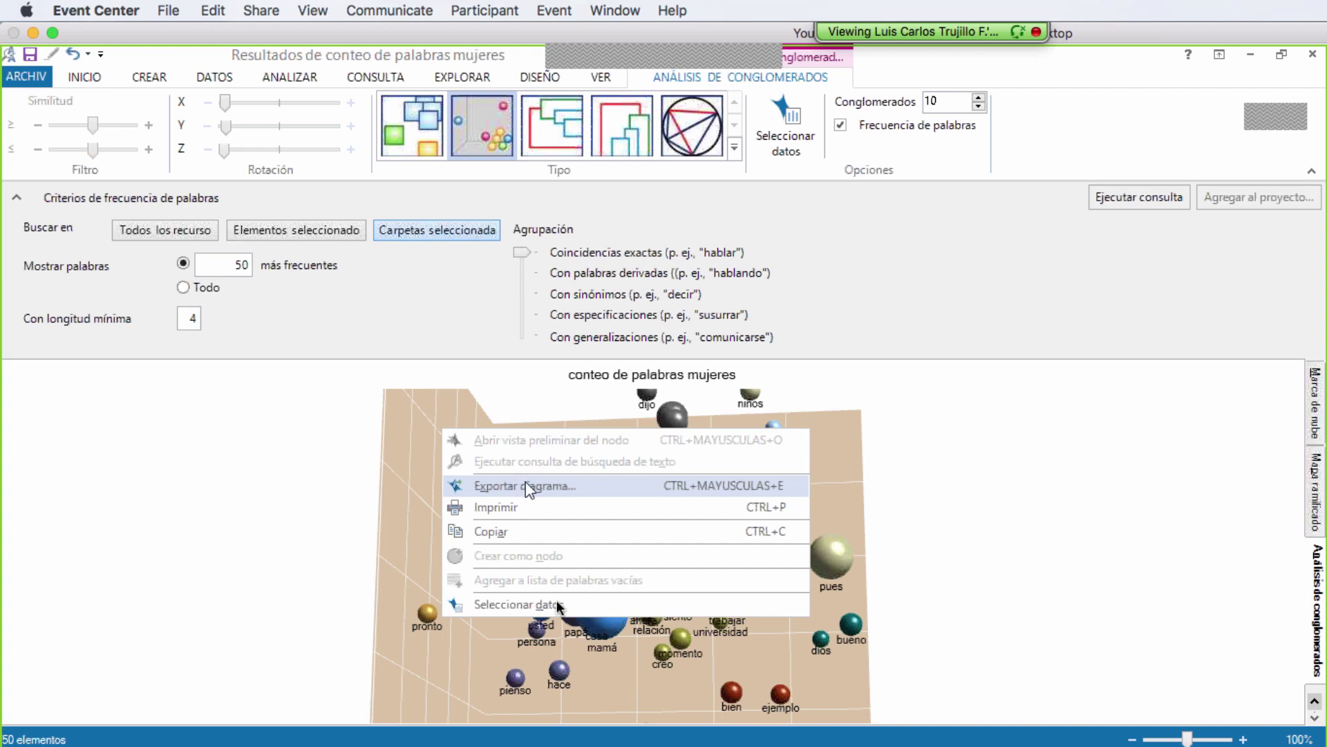
click(221, 488)
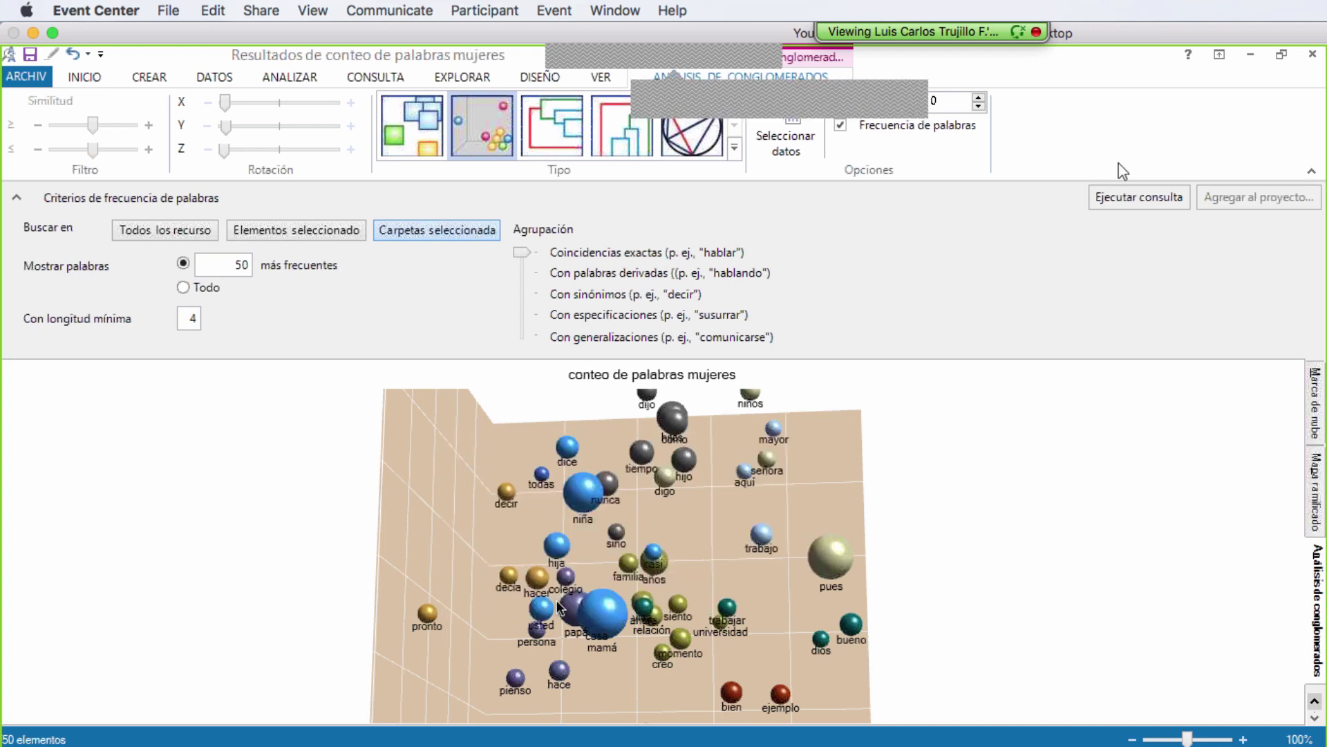
click(1247, 59)
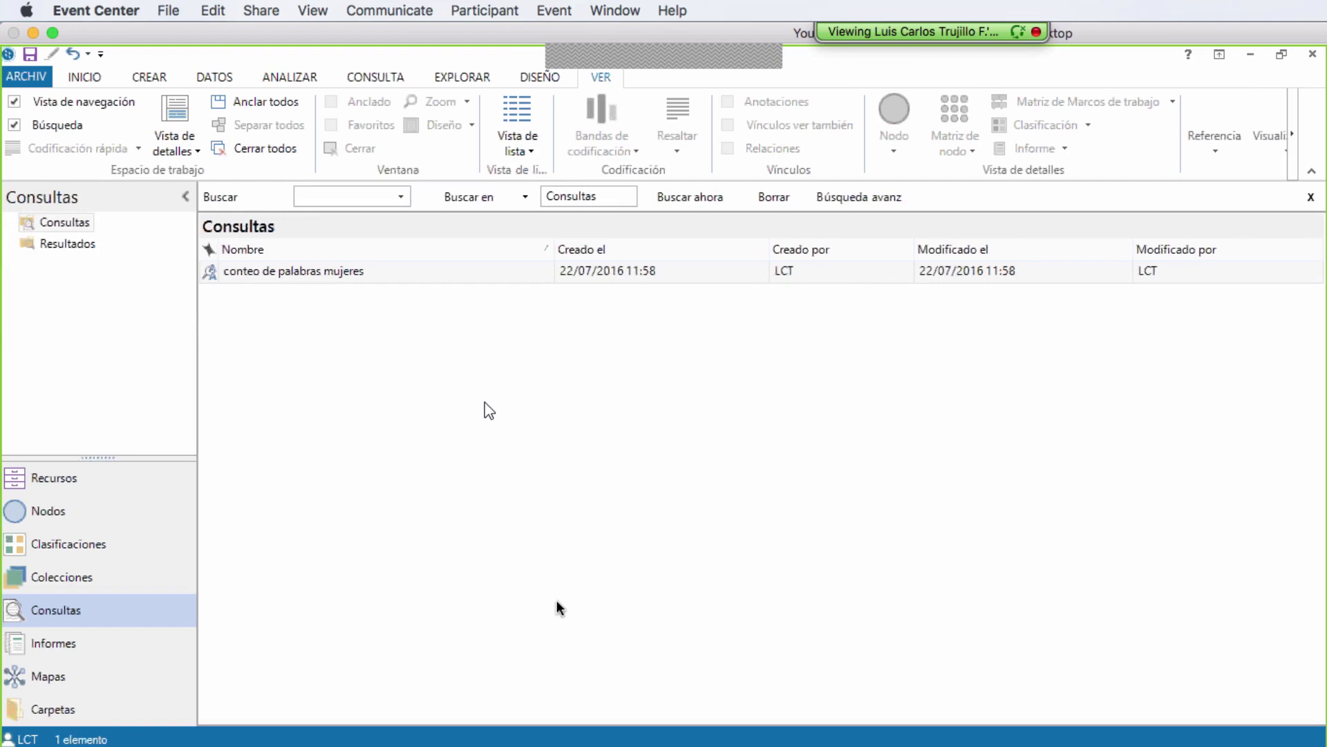